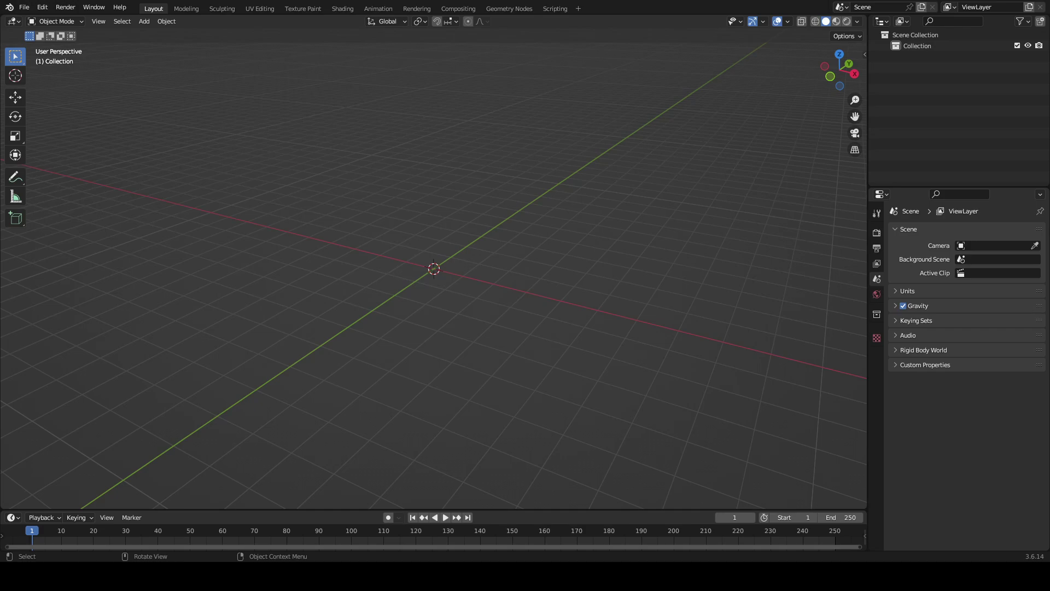
- Paste the copied starship objects into the empty scene and clear the selection
key(ctrl+v)
middle_drag(416, 339, 436, 315)
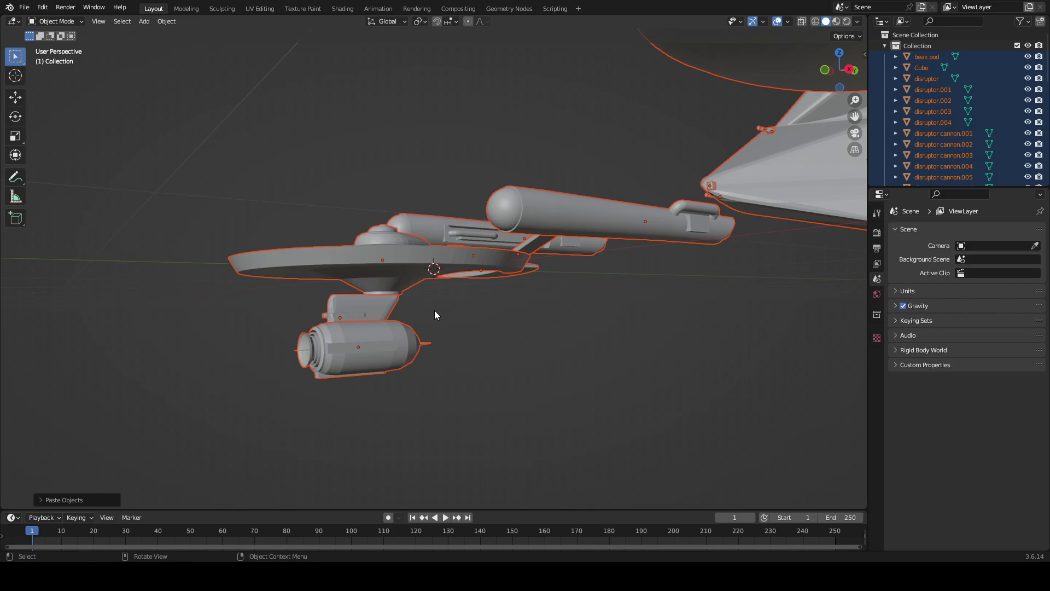
click(308, 313)
- Raise neckHTBC and PodHTBC beneath the saucer by about 0.04 m along the global Z axis
scroll(369, 324, up, 3)
click(336, 339)
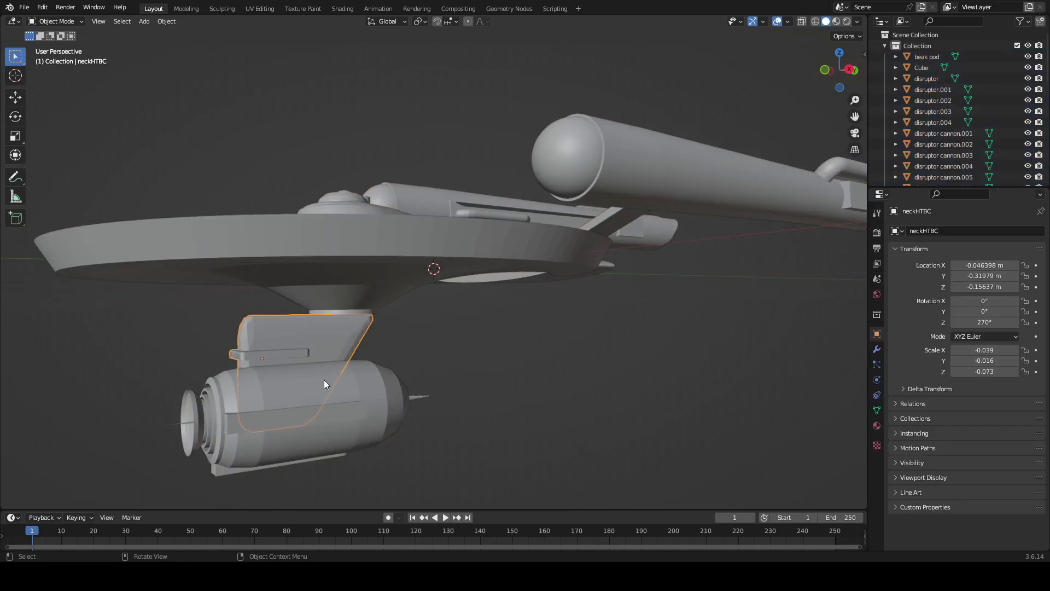
shift+click(325, 379)
key(g)
key(z)
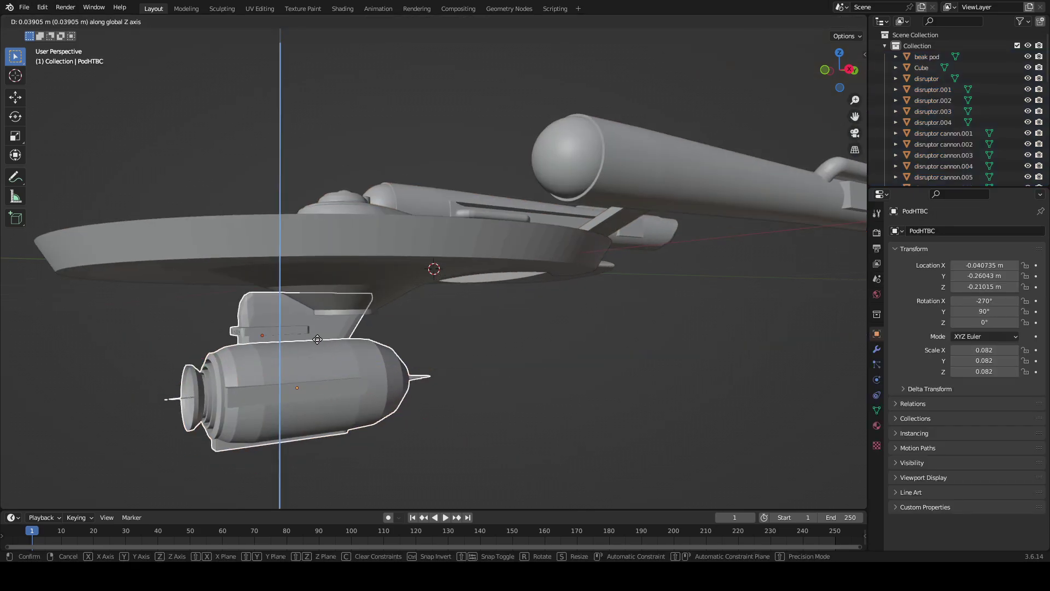
click(323, 338)
- Shift the selected neck and pod about 0.13 m along the global Y axis beneath the saucer
key(g)
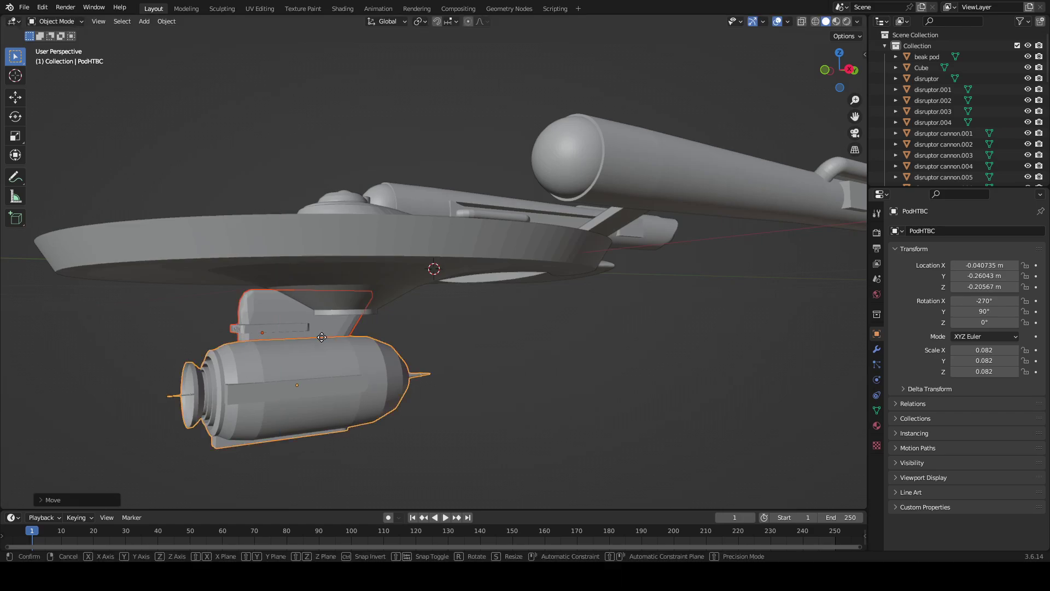
key(x)
key(shift+y)
key(y)
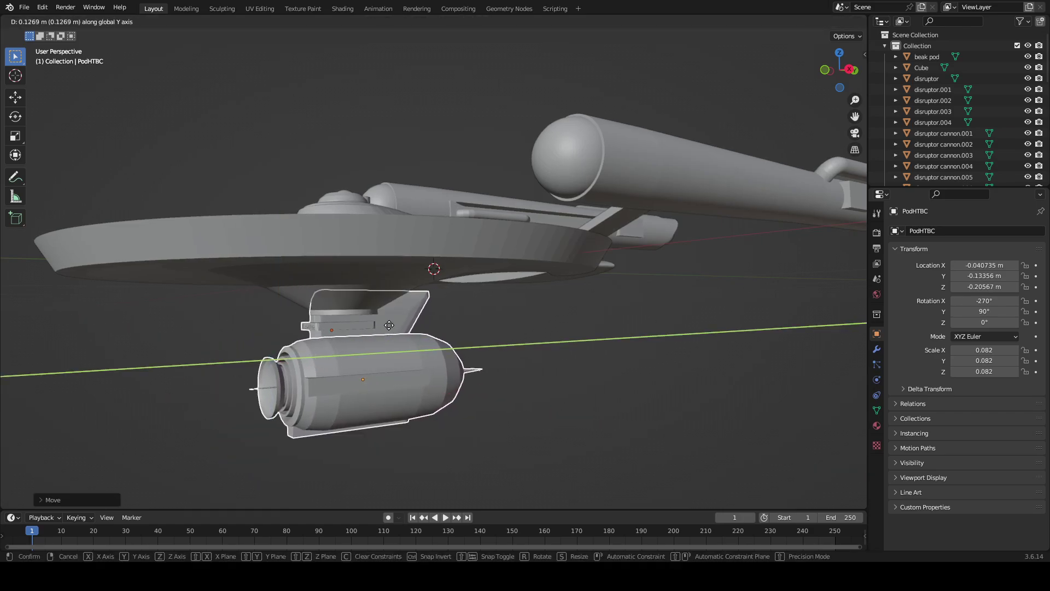
click(337, 328)
- Move the impulse engines object at the saucer's rear about 0.05 m along the global Y axis
middle_drag(337, 328, 388, 249)
scroll(944, 101, down, 4)
scroll(944, 101, down, 6)
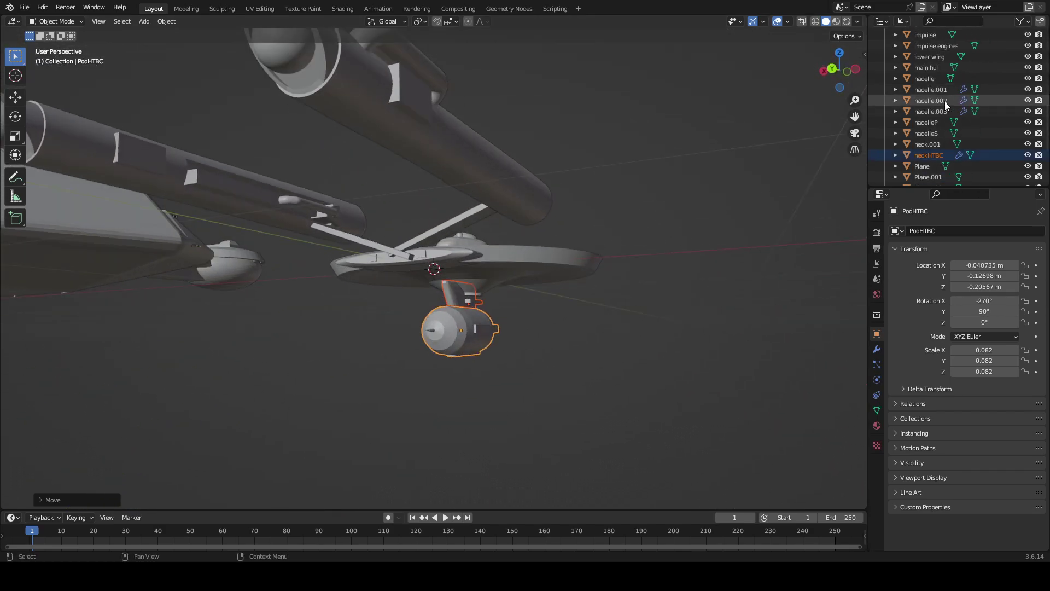
middle_drag(711, 137, 354, 163)
click(418, 252)
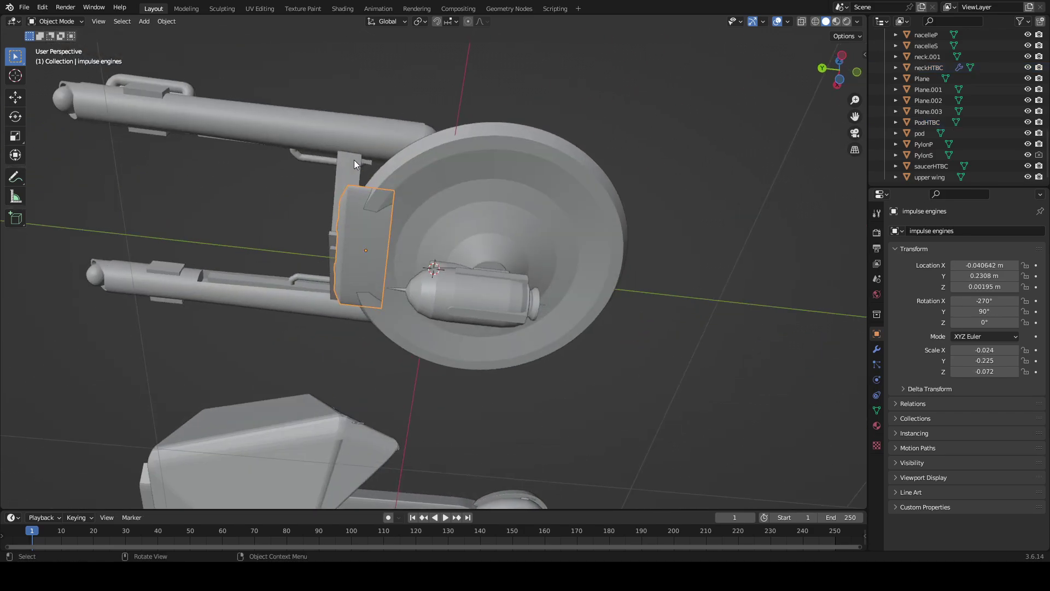
key(g)
key(y)
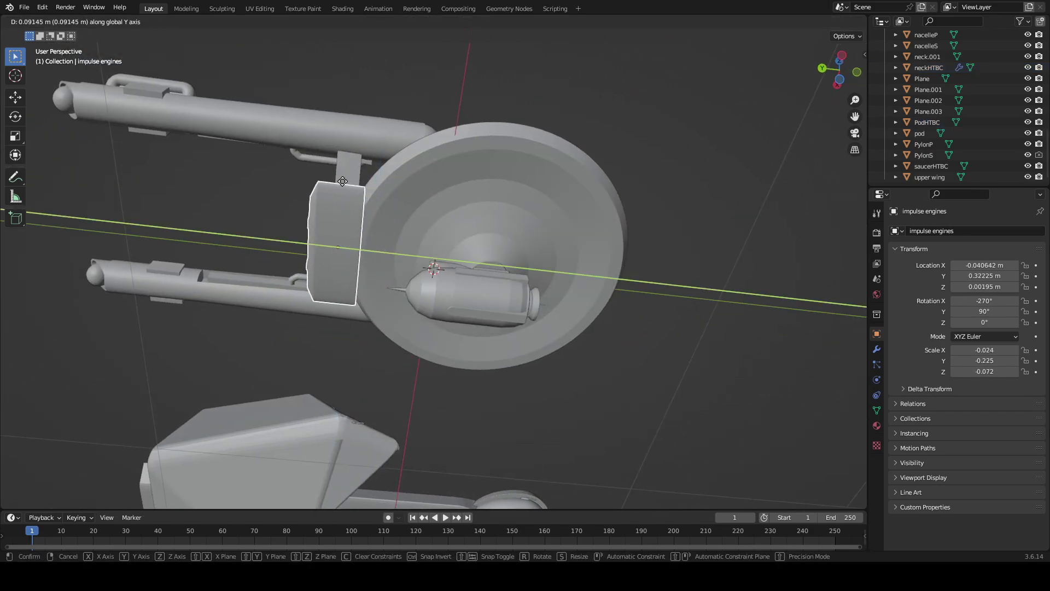
click(351, 183)
middle_drag(352, 182, 350, 264)
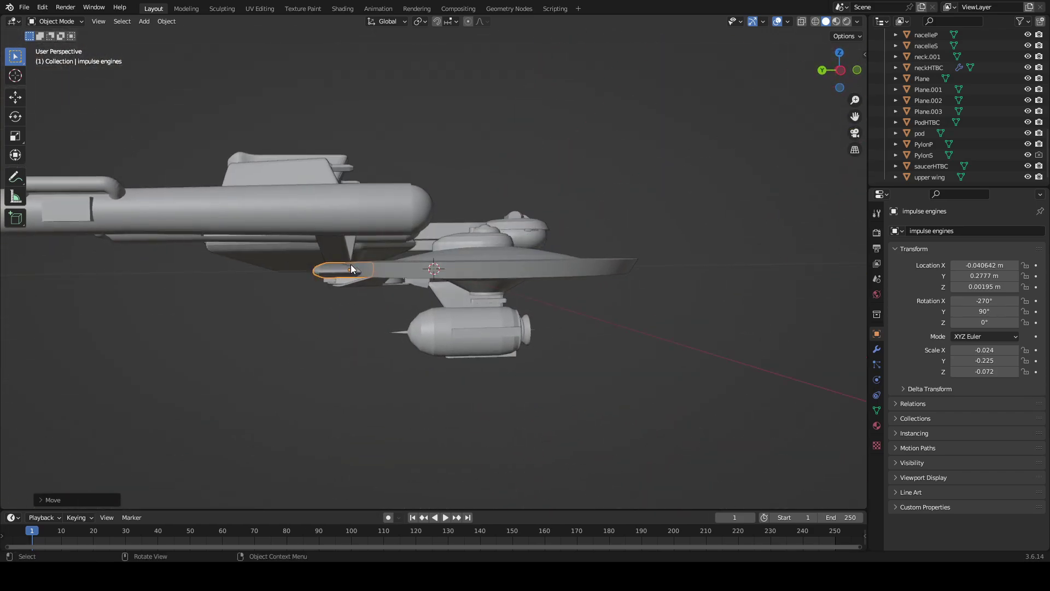
- Examine the saucer ship's nacelles, pylons and underslung pod from the side, rear and front, and look through the object list
middle_drag(768, 134, 661, 144)
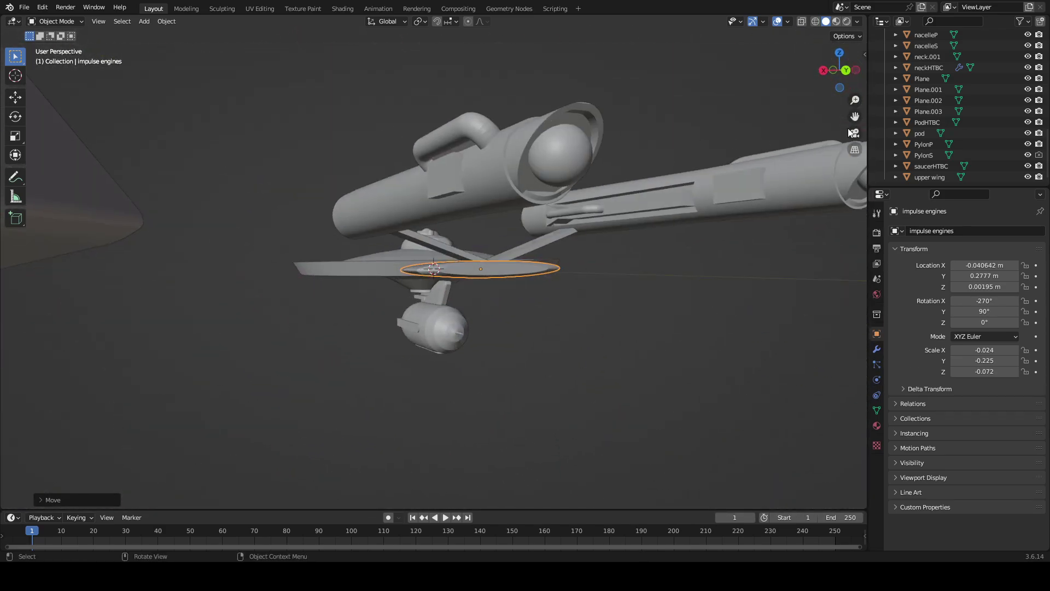
scroll(918, 100, up, 5)
scroll(923, 98, up, 6)
middle_drag(794, 123, 578, 126)
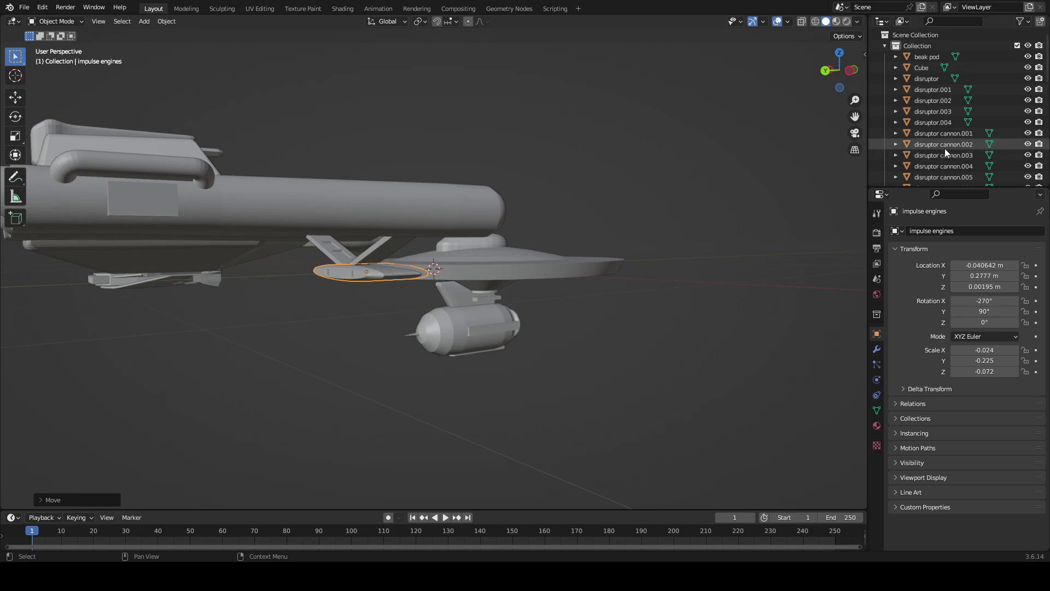
scroll(944, 147, down, 10)
middle_drag(629, 150, 564, 217)
middle_drag(579, 405, 586, 347)
middle_drag(578, 398, 574, 411)
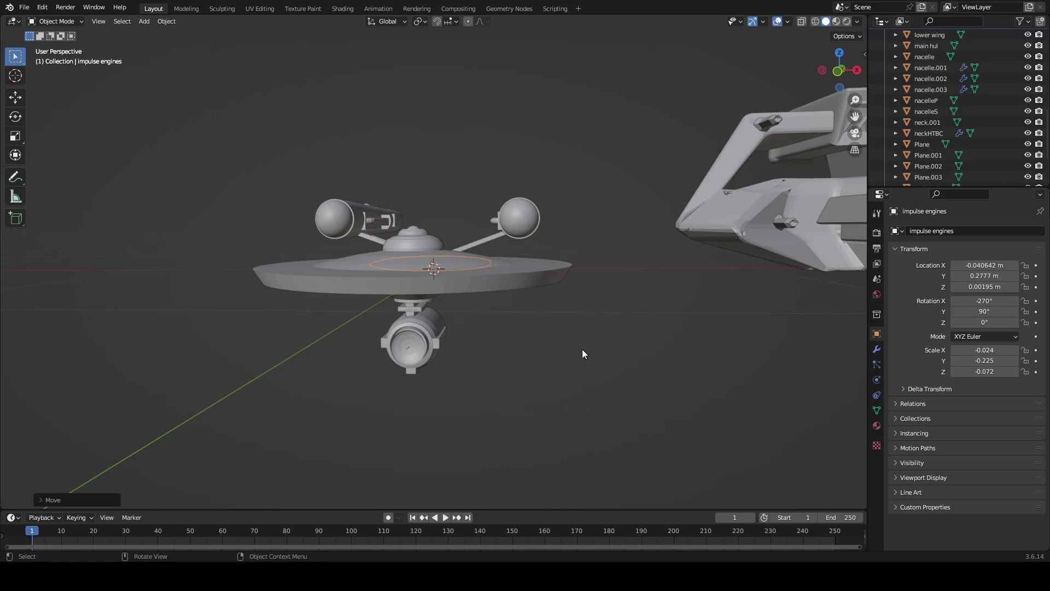
- Select all parts of the saucer ship, including its nacelles, pylons, neck and pod, and delete them
middle_drag(583, 354, 509, 410)
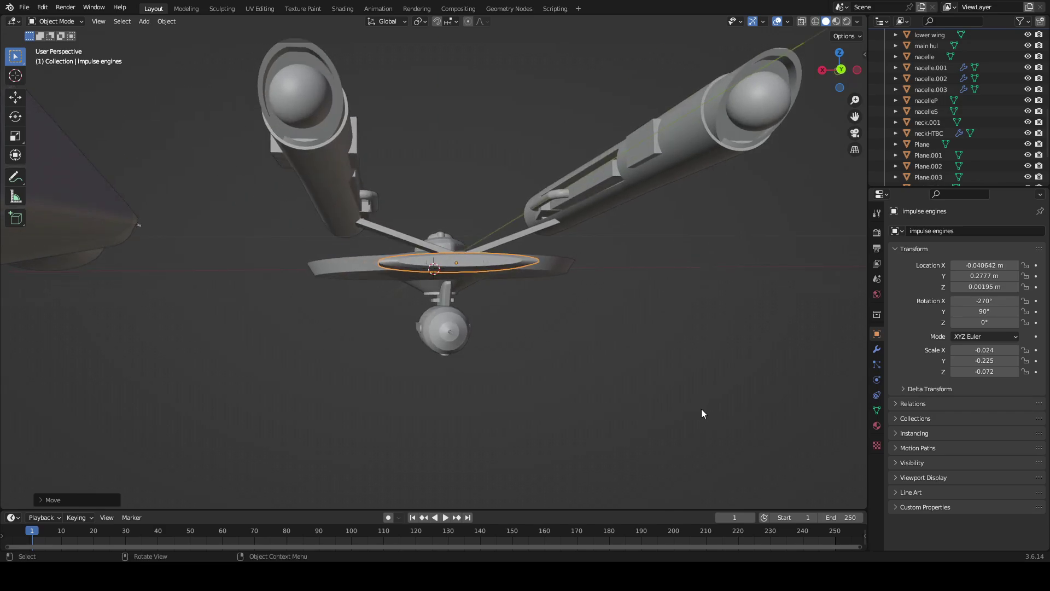
drag(701, 407, 281, 113)
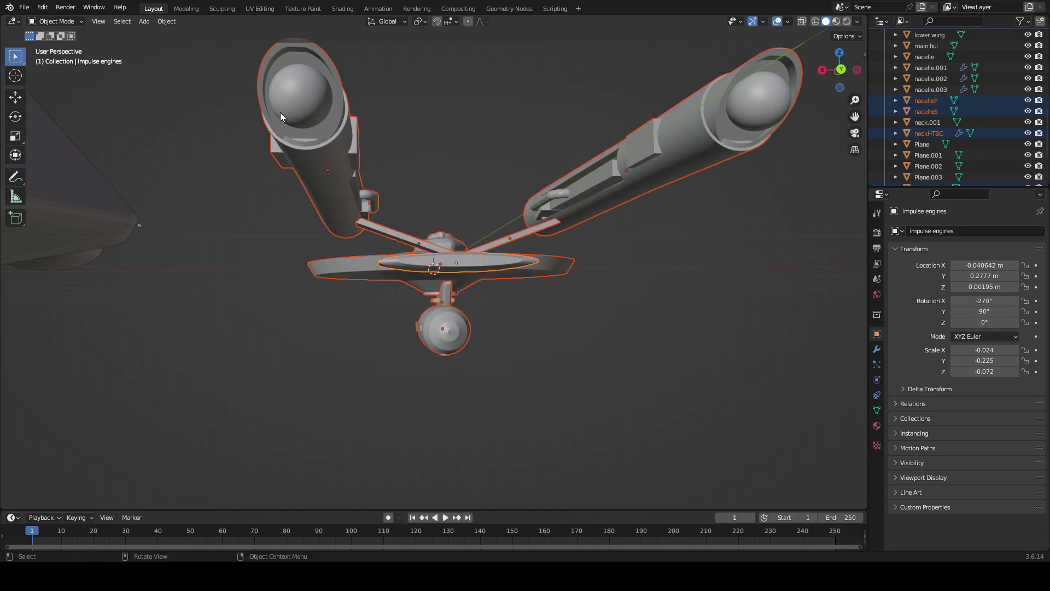
key(Delete)
- Inspect the ship with the framed hull, including its heavy disruptors, front pod and rear main hull section, from several sides
middle_drag(281, 114, 75, 191)
middle_drag(195, 218, 294, 241)
scroll(299, 230, up, 2)
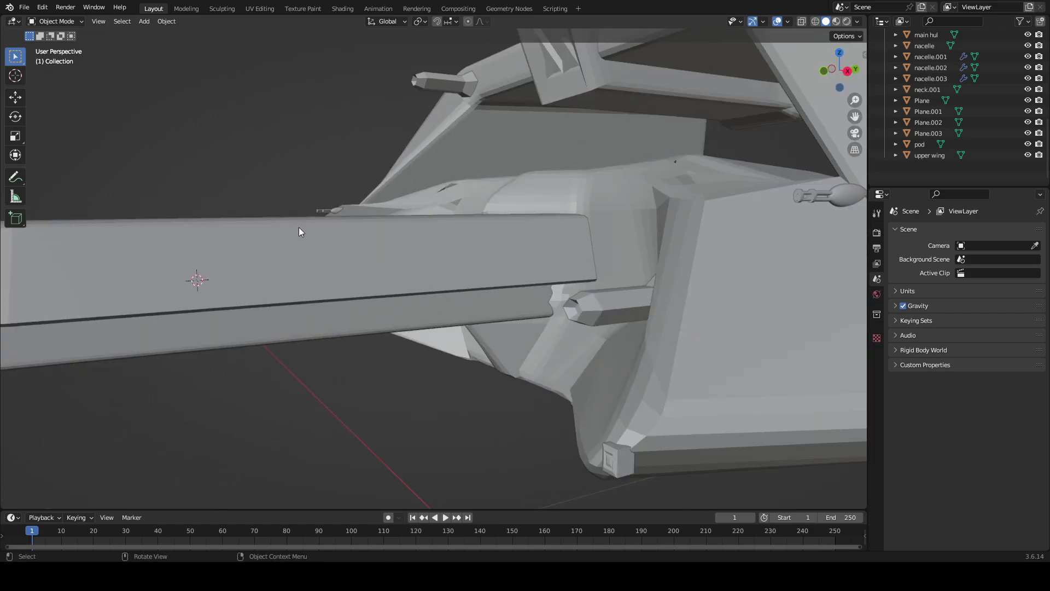
middle_drag(349, 208, 377, 207)
click(520, 214)
mouse_move(519, 215)
middle_down()
mouse_move(492, 207)
mouse_move(481, 188)
mouse_move(495, 189)
mouse_move(502, 206)
middle_up()
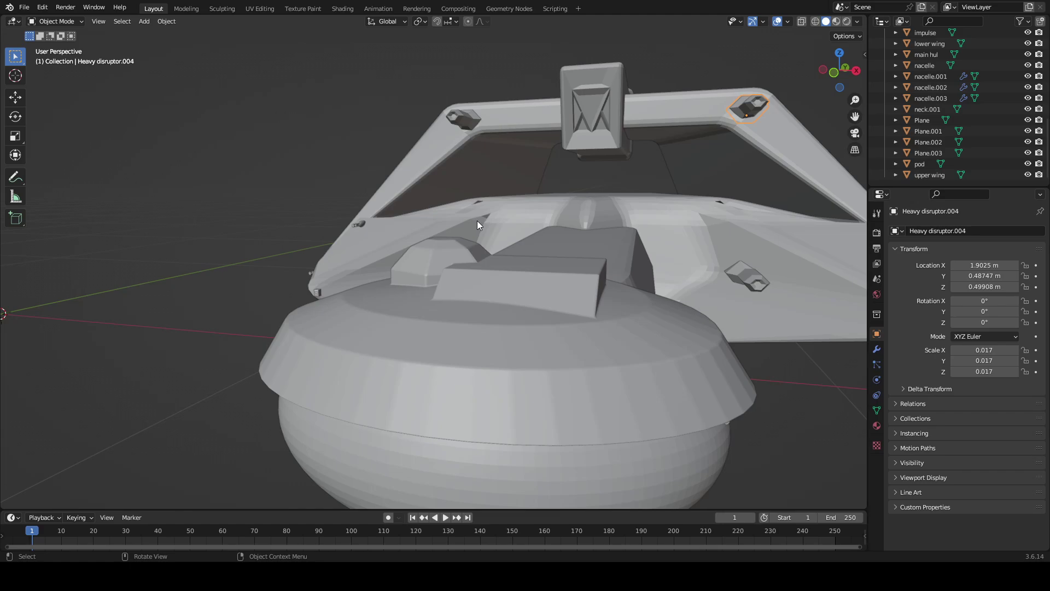
click(520, 395)
middle_drag(520, 395, 390, 357)
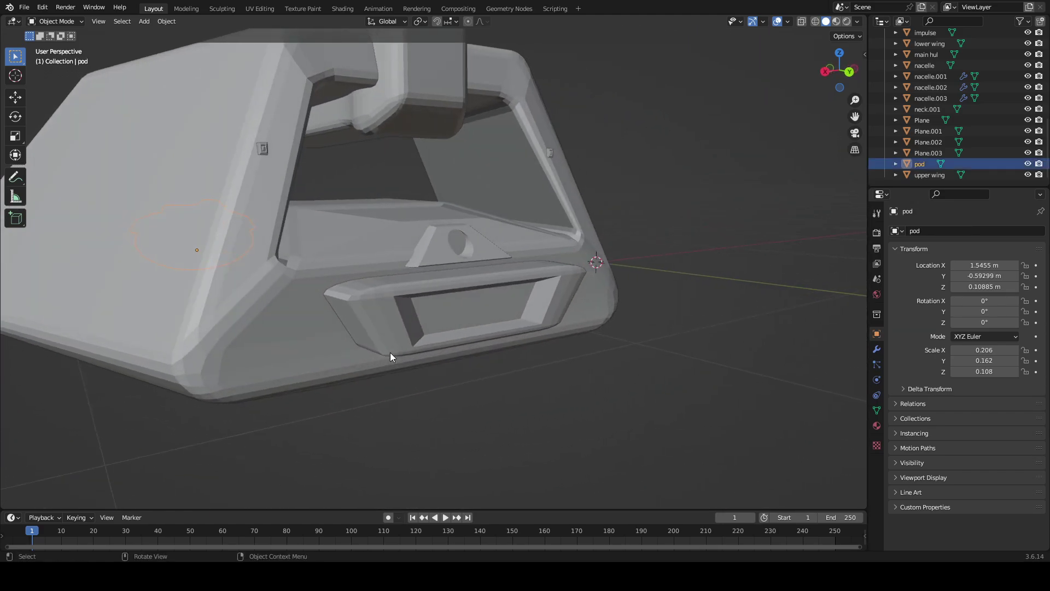
click(475, 261)
middle_drag(475, 262, 601, 274)
scroll(613, 277, down, 5)
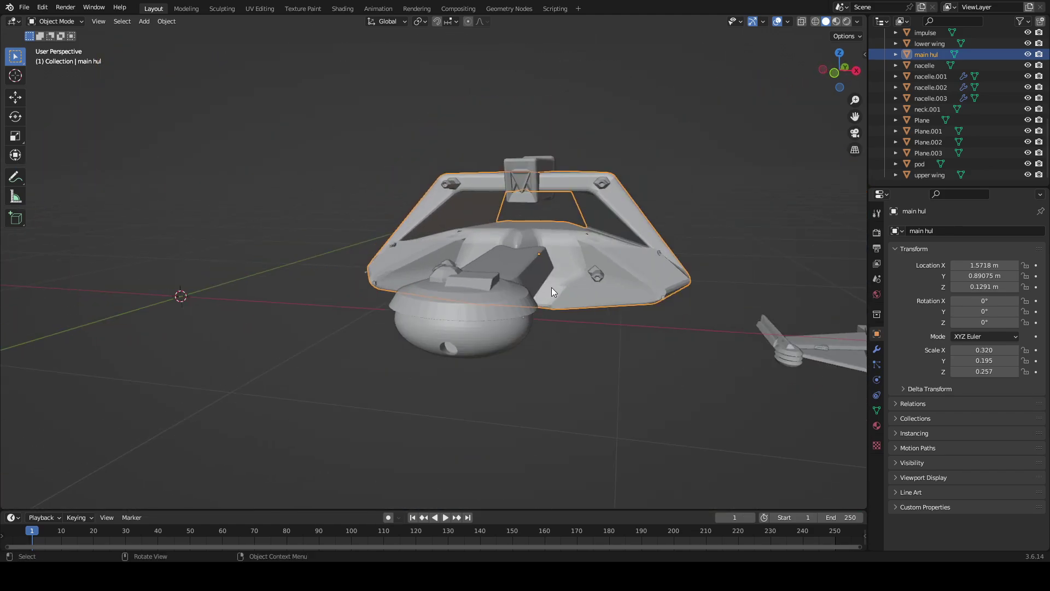
- Select the main hull, neck, pod, nacelle and disruptors of the framed-hull ship and delete them
drag(671, 368, 200, 101)
middle_drag(212, 116, 291, 159)
scroll(393, 250, up, 2)
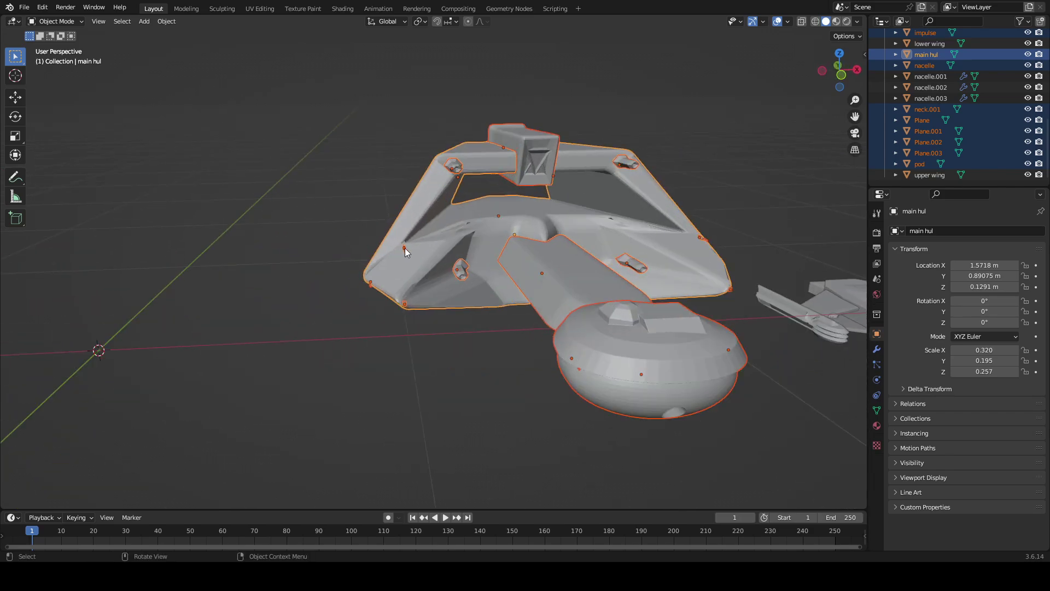
middle_drag(404, 248, 359, 217)
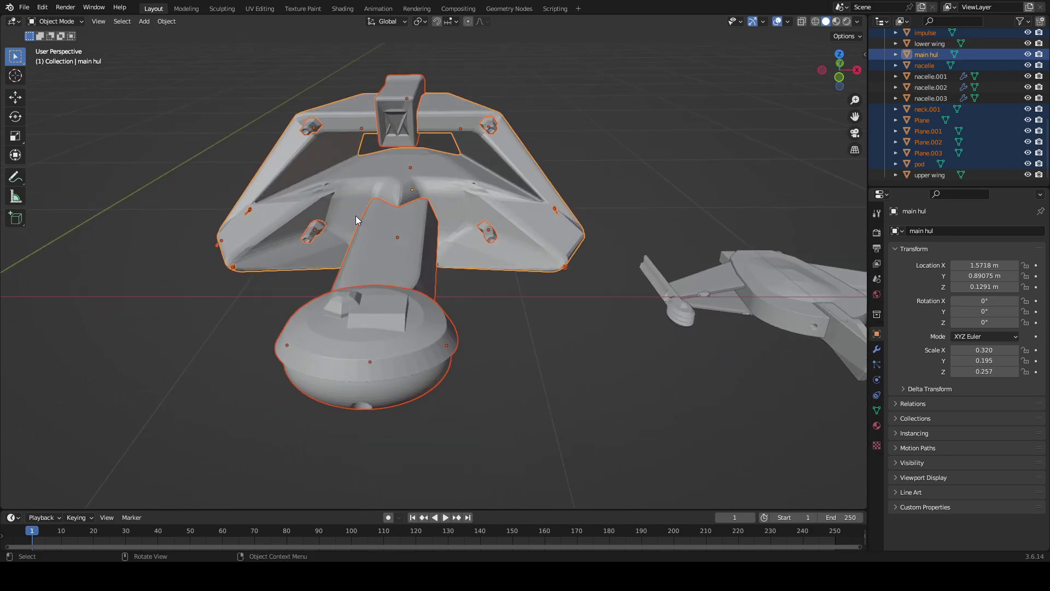
key(Delete)
- Delete the stray disruptor cannon.006 left floating beside the remaining winged ship
middle_drag(464, 244, 836, 156)
drag(575, 290, 2, 86)
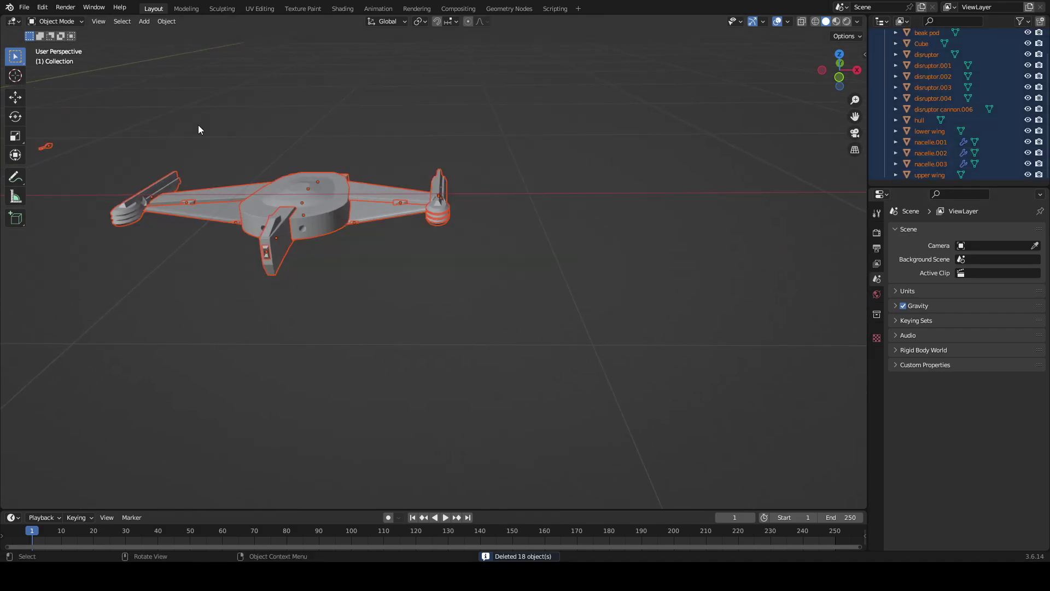
middle_drag(86, 124, 281, 162)
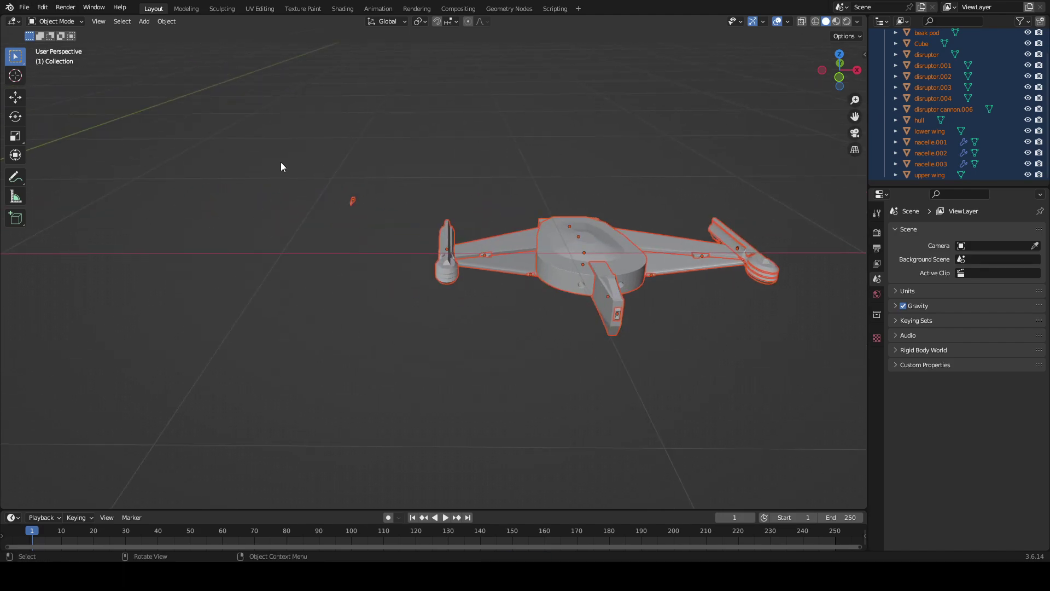
drag(281, 162, 366, 220)
key(x)
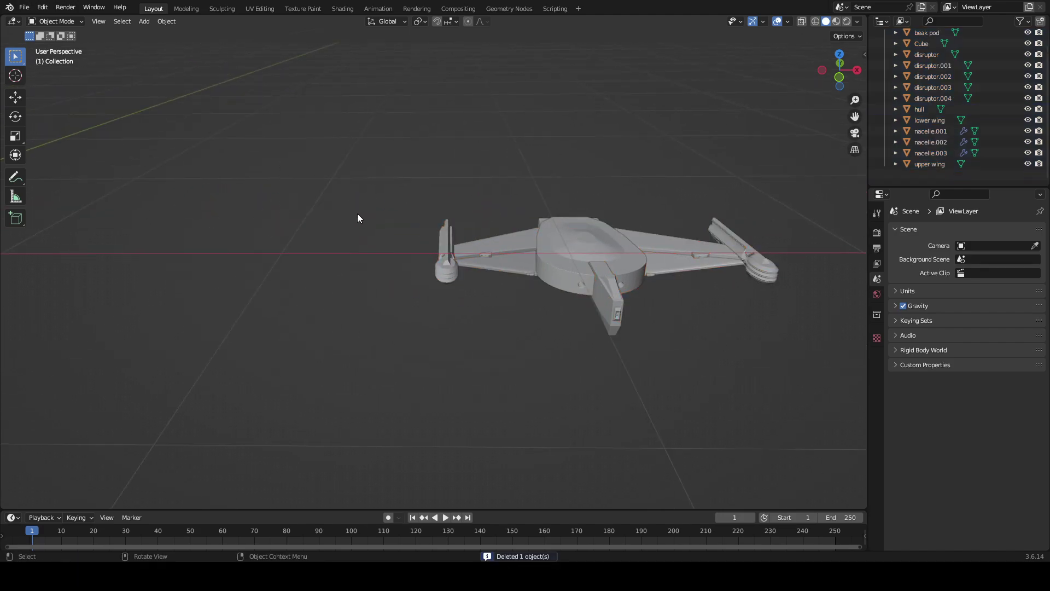
- Select all parts of the remaining winged ship and move them upward along the global Z axis
drag(815, 361, 386, 171)
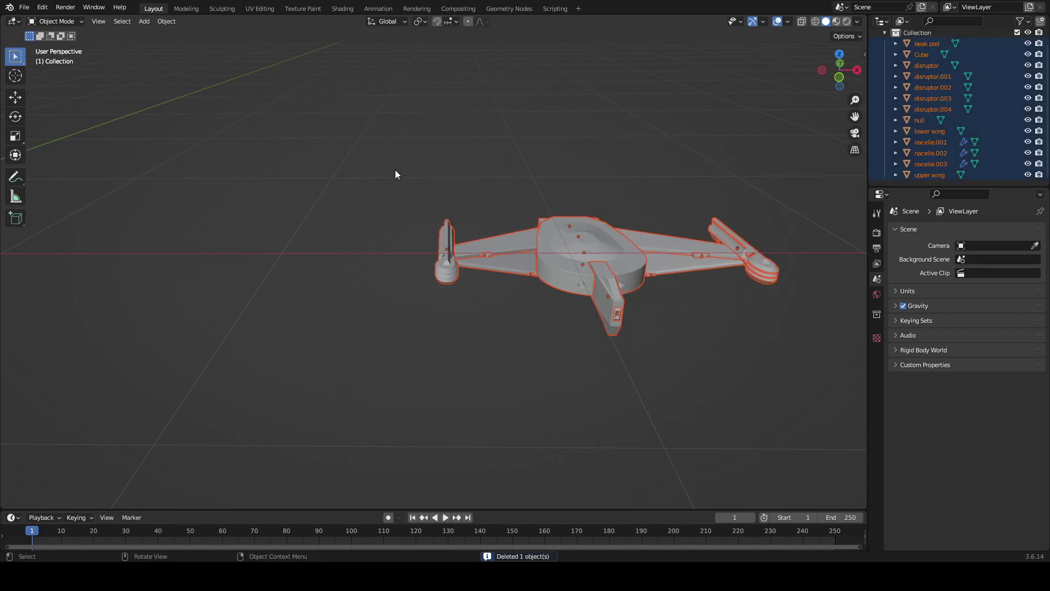
key(g)
key(z)
click(466, 139)
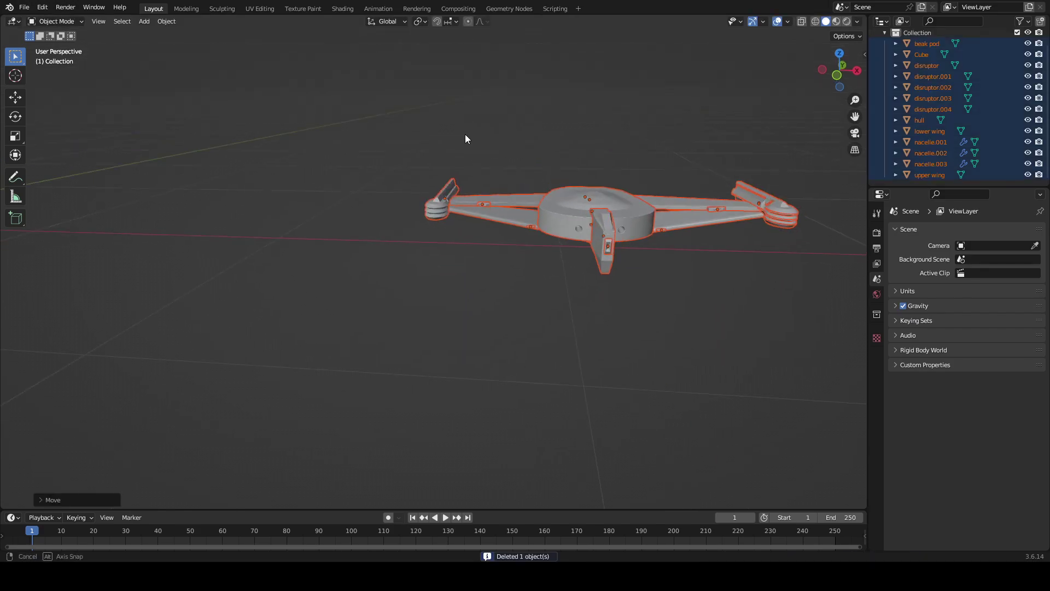
- Examine the winged ship's side profile, ringed nacelles and front beak pod with its recessed launcher up close
middle_drag(466, 139, 399, 117)
scroll(398, 116, up, 8)
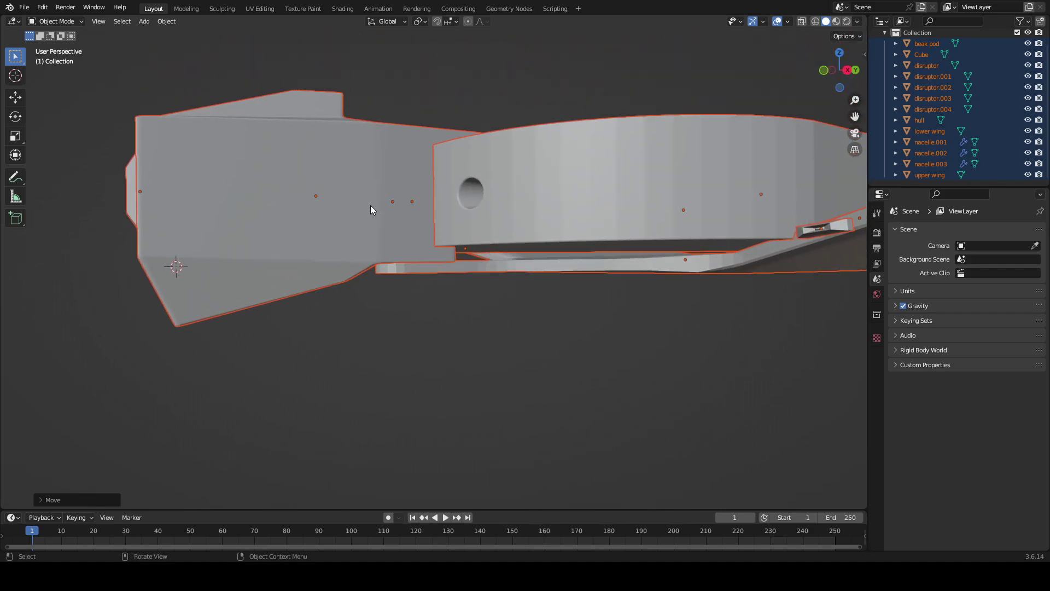
middle_drag(370, 205, 432, 208)
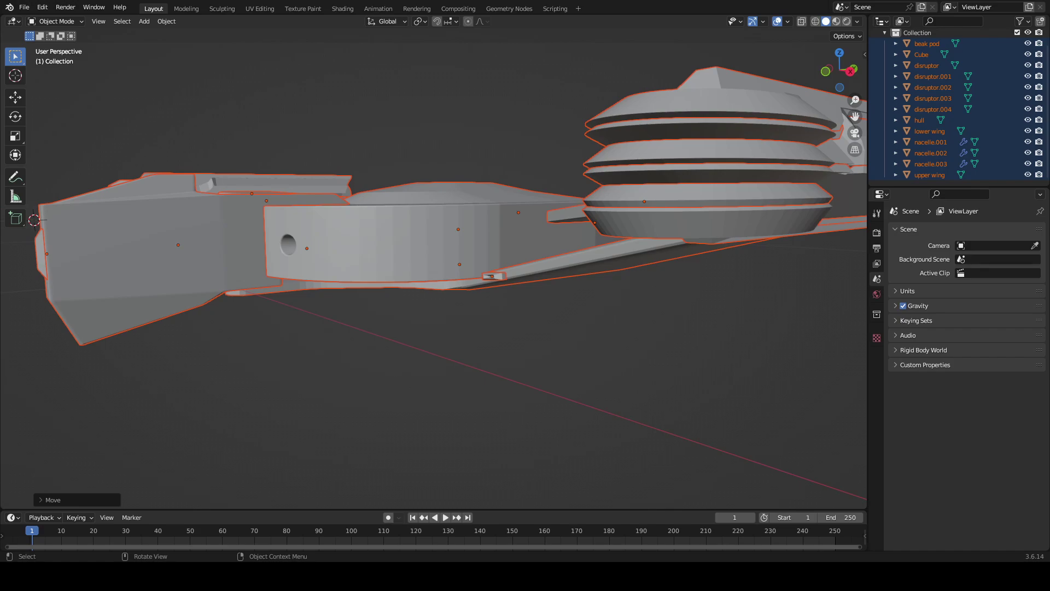
middle_drag(492, 241, 342, 237)
scroll(383, 247, up, 3)
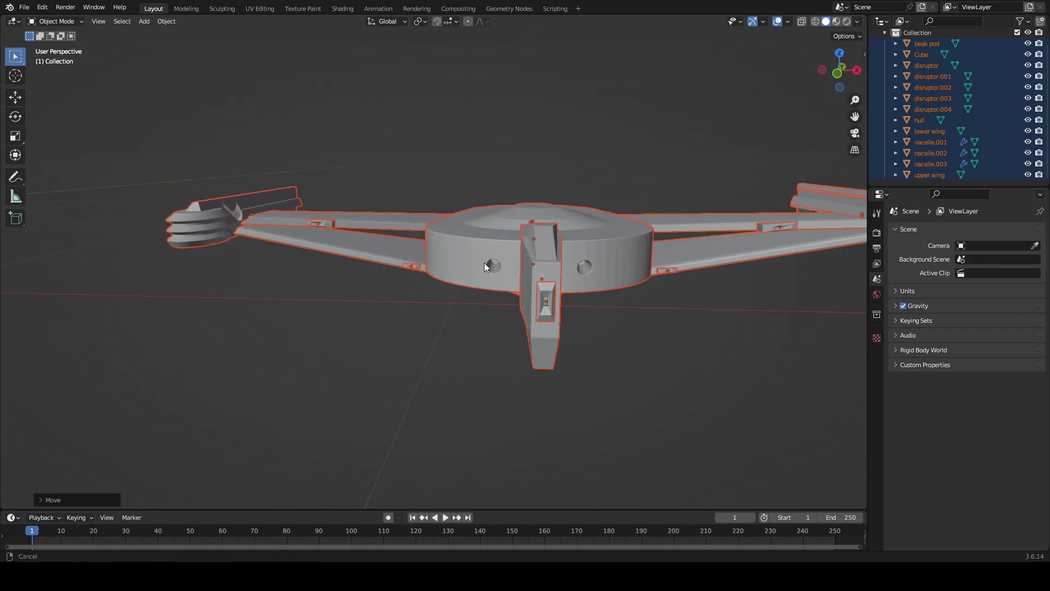
shift+middle_drag(484, 262, 511, 358)
scroll(296, 260, up, 4)
scroll(454, 274, up, 2)
scroll(502, 353, down, 2)
scroll(605, 286, down, 3)
scroll(526, 288, up, 3)
scroll(389, 265, up, 3)
middle_drag(402, 421, 557, 292)
mouse_move(505, 302)
middle_down()
mouse_move(494, 300)
mouse_move(504, 301)
middle_up()
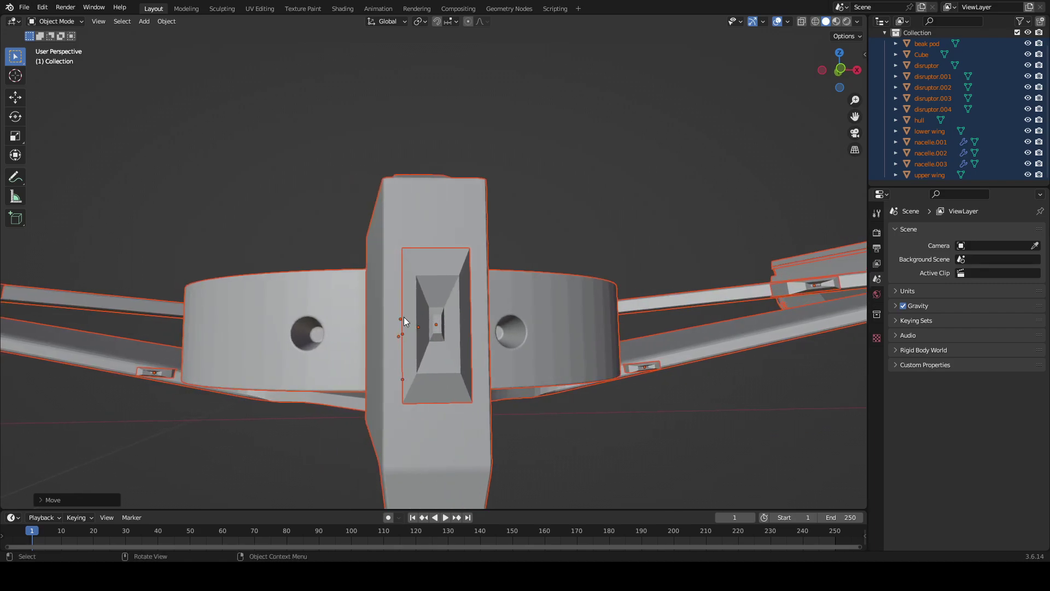
- Examine the winged ship's upper hull and wings from behind, and then its overall shape from farther away
ctrl+middle_drag(327, 307, 622, 344)
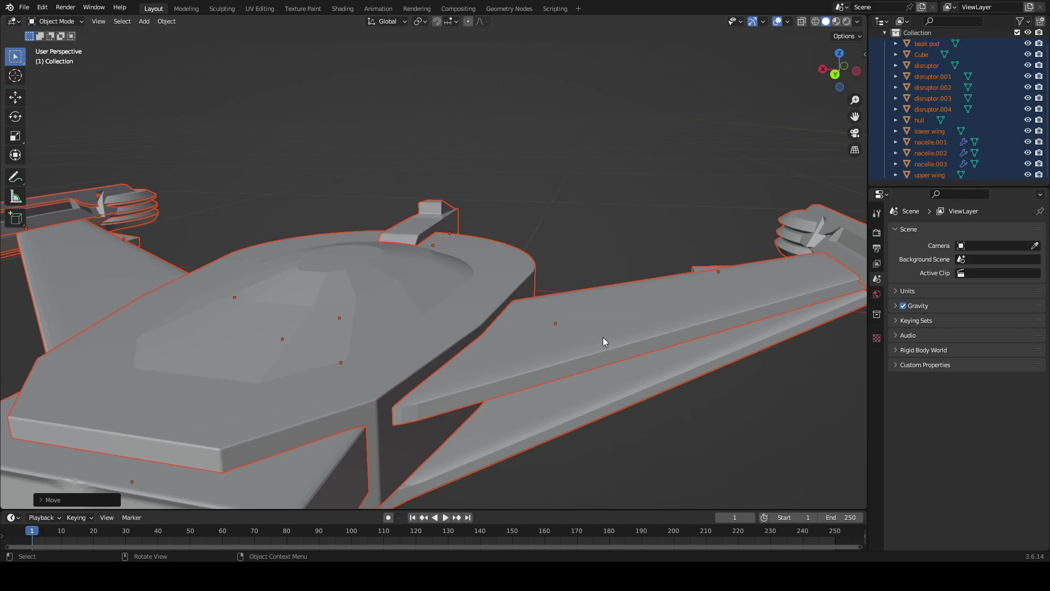
scroll(603, 337, down, 8)
middle_drag(576, 384, 306, 396)
scroll(309, 395, down, 3)
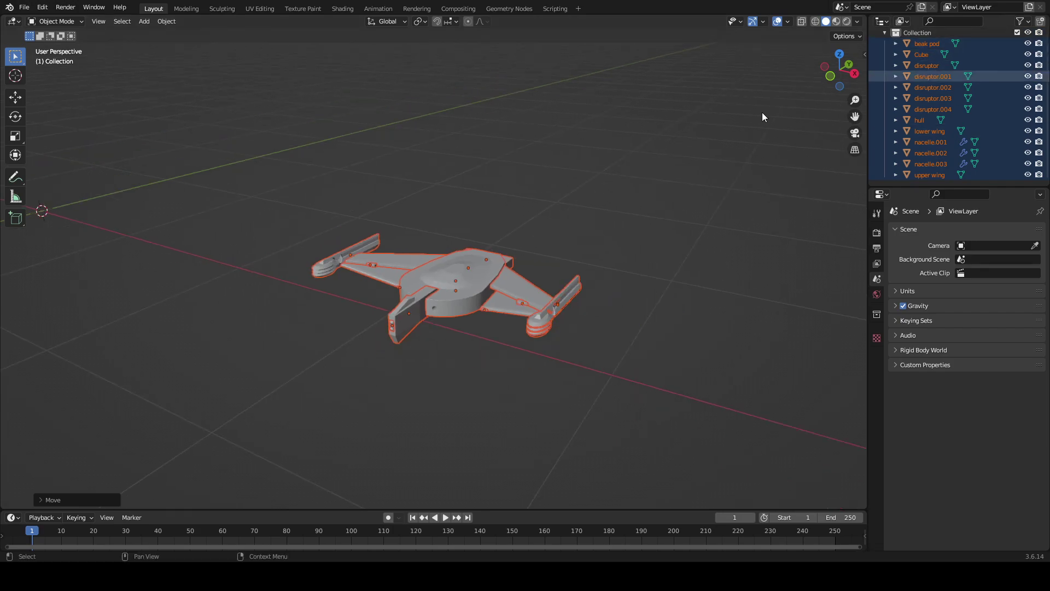
middle_drag(763, 112, 463, 200)
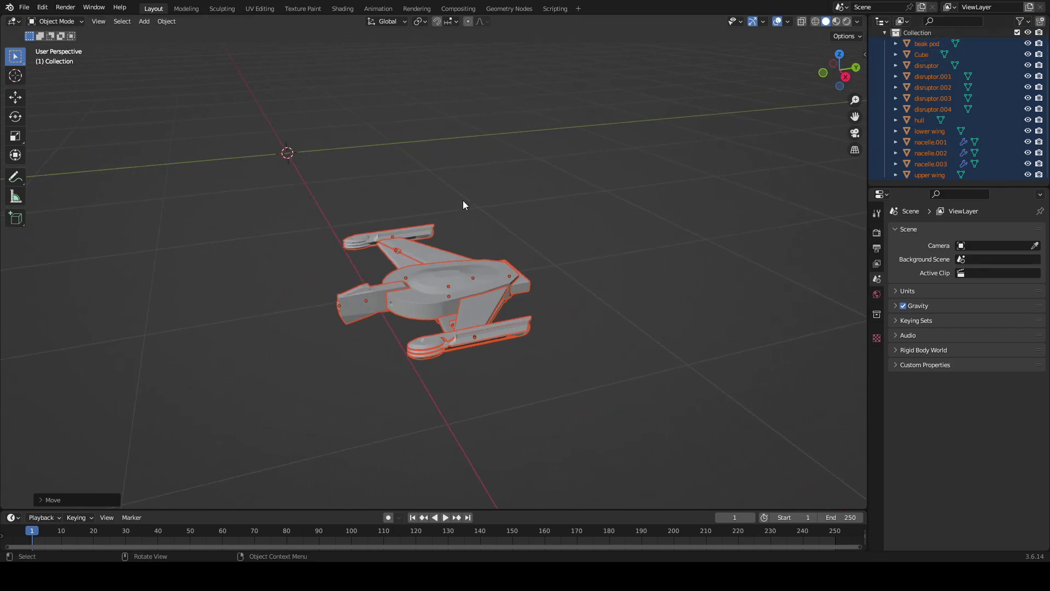
- Select all parts of the remaining winged ship and delete them, then recentre the view on the world origin
click(913, 55)
scroll(914, 57, up, 1)
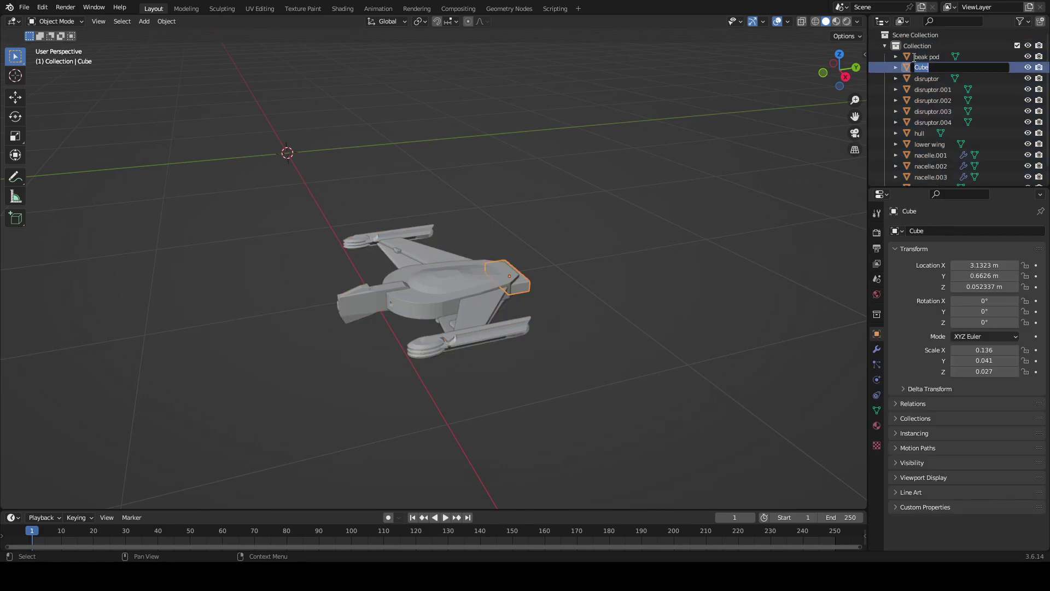
middle_drag(638, 143, 582, 217)
scroll(581, 224, down, 3)
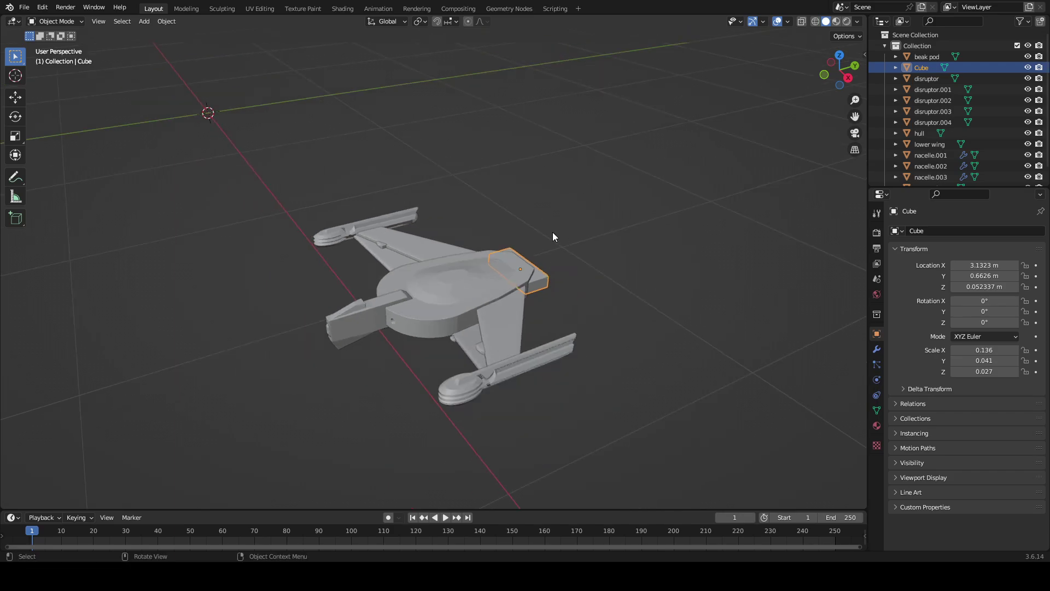
drag(645, 423, 229, 178)
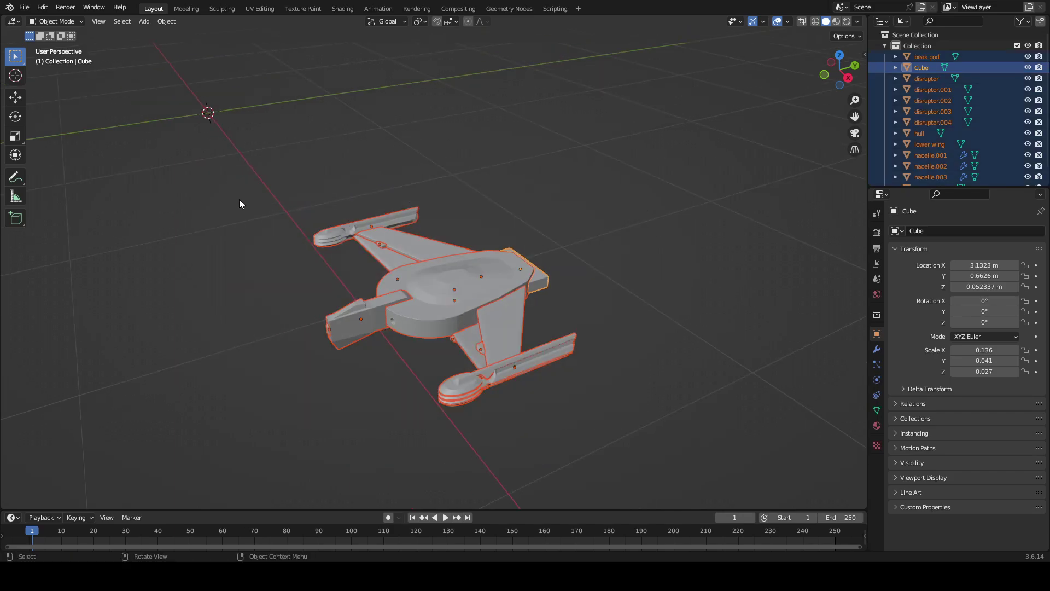
middle_drag(239, 199, 285, 169)
scroll(280, 110, up, 4)
key(Delete)
key(shift+c)
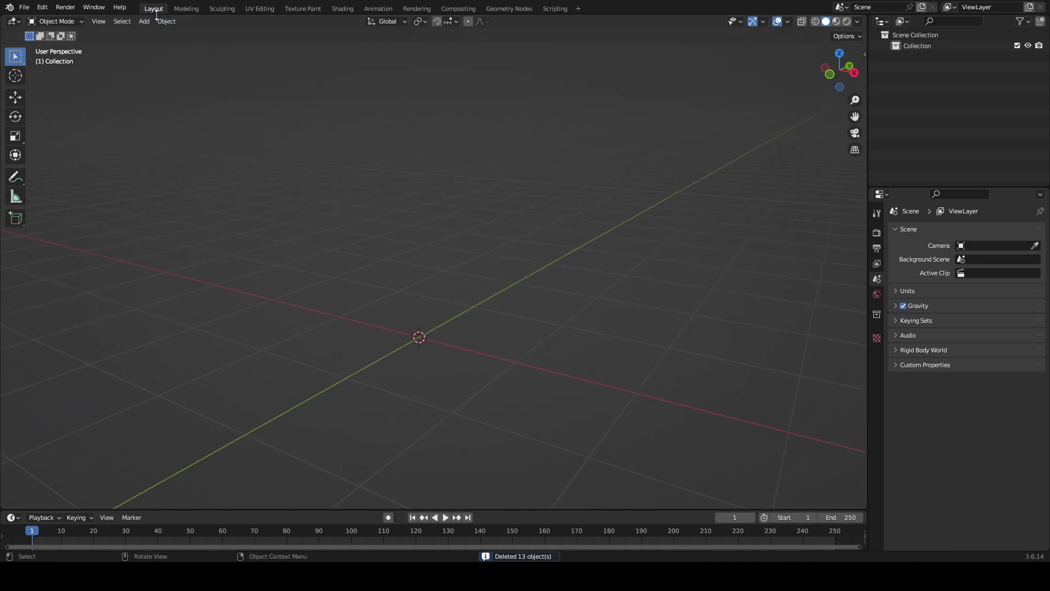
- Import the Georgiou_class_ortho reference image as a plane at the origin and show it in Material Preview shading
click(144, 23)
mouse_move(149, 33)
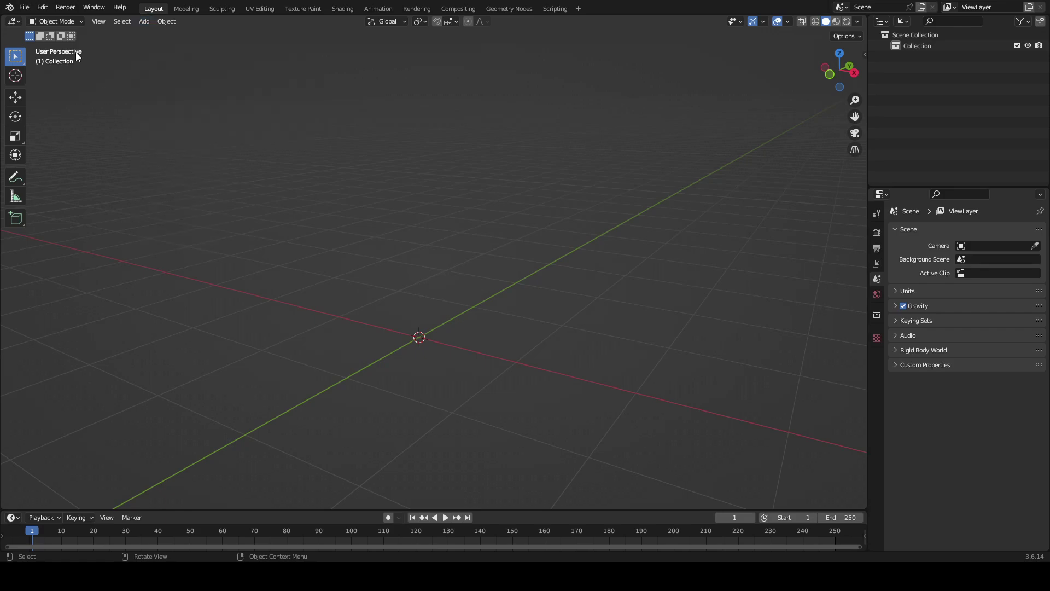
click(26, 9)
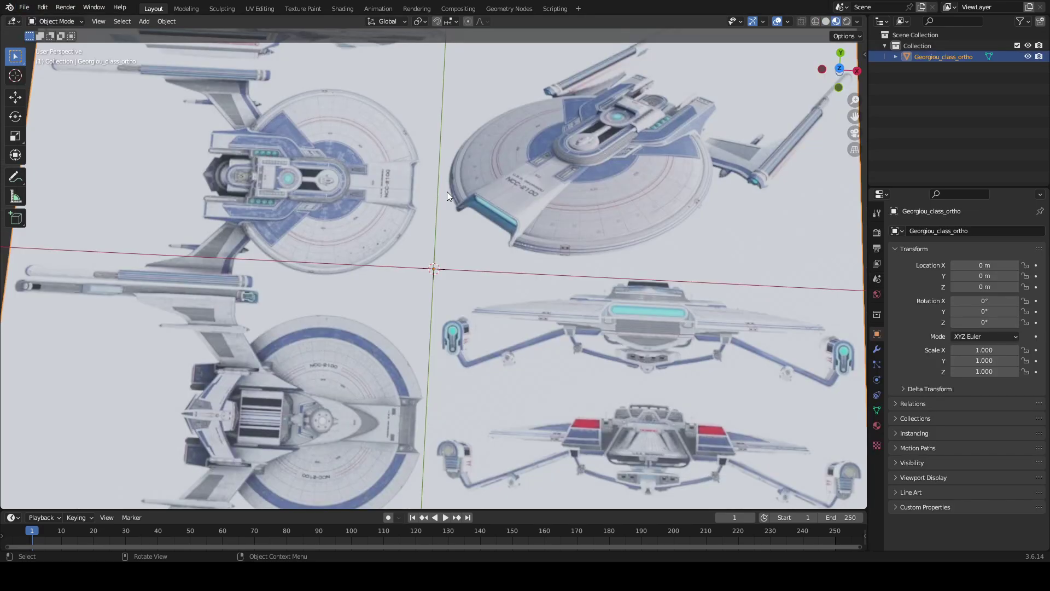
- Examine the top, bottom, side, front and rear views of the Georgiou-class ship on the imported reference image
middle_drag(412, 231, 421, 234)
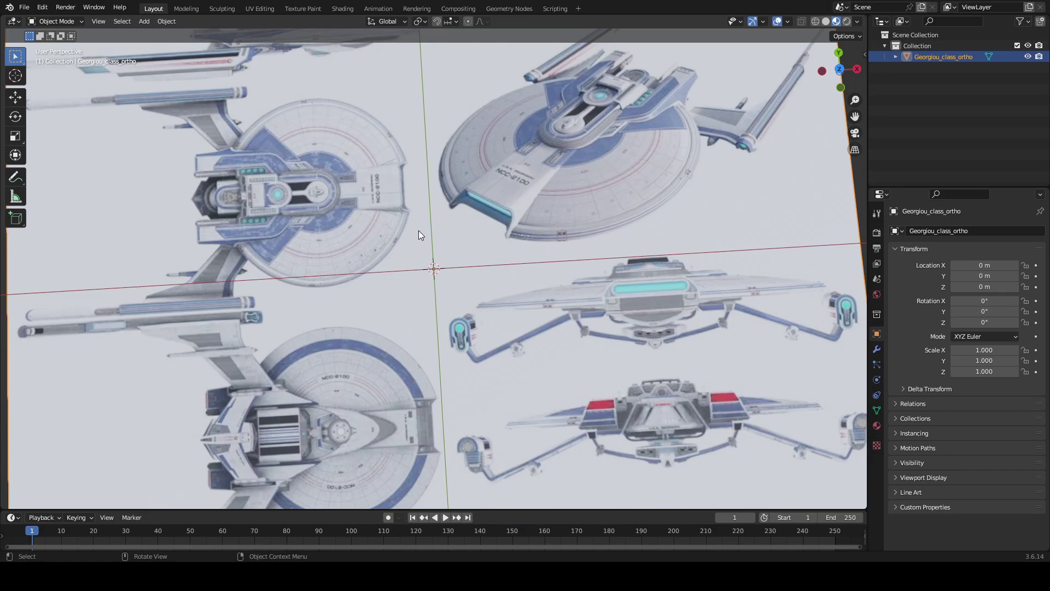
middle_drag(479, 269, 359, 168)
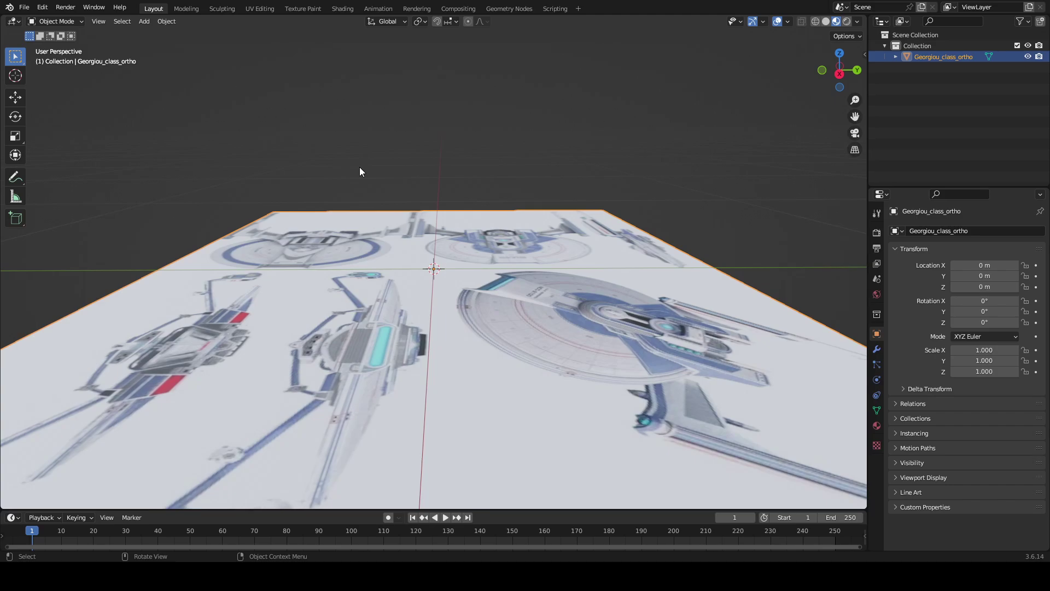
middle_drag(359, 171, 521, 343)
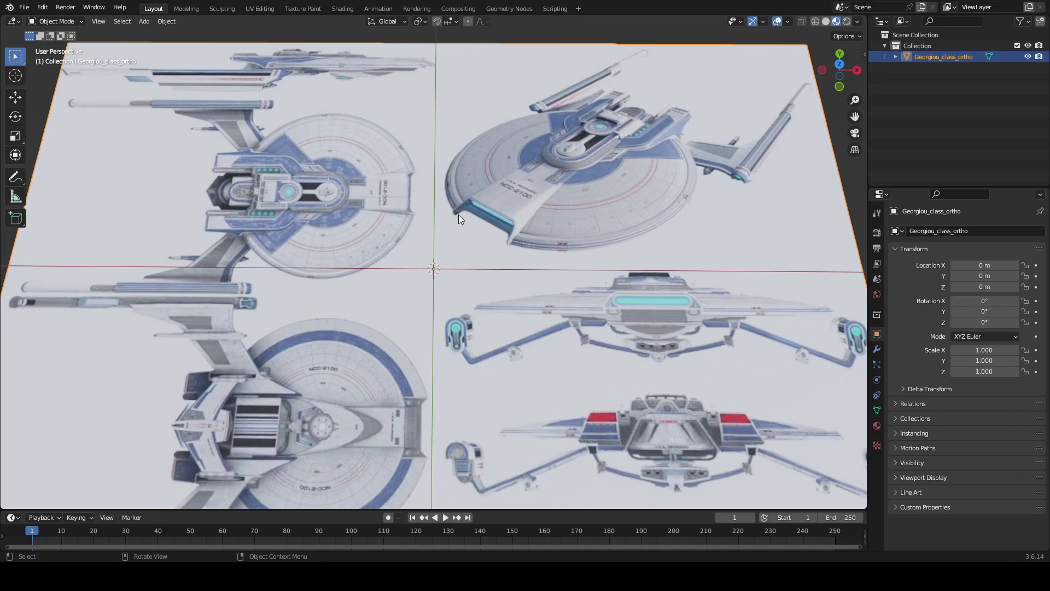
scroll(520, 207, down, 4)
scroll(504, 218, up, 3)
scroll(504, 217, down, 3)
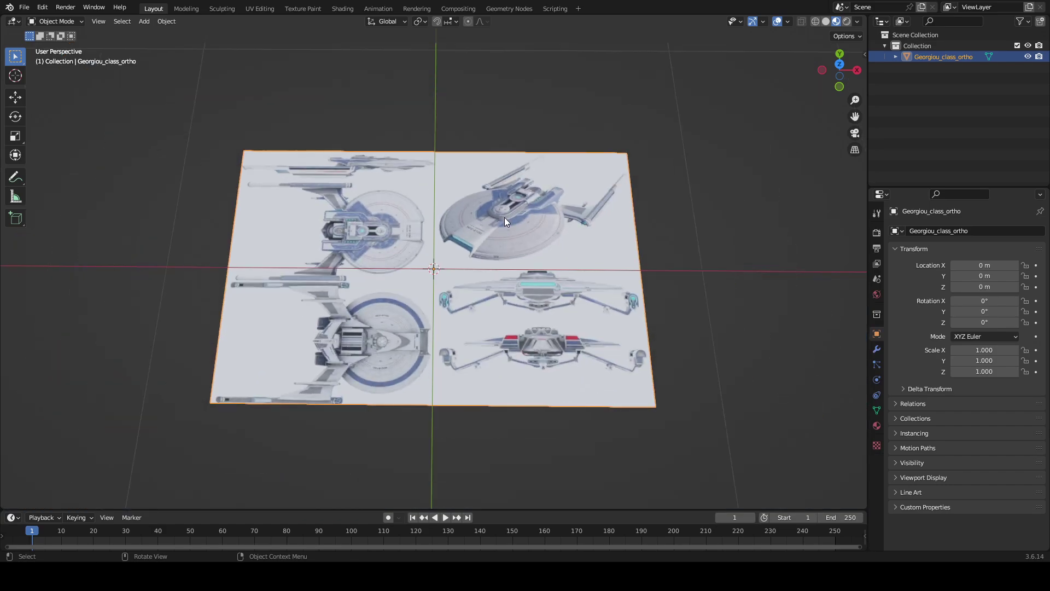
scroll(504, 218, up, 2)
text(rz)
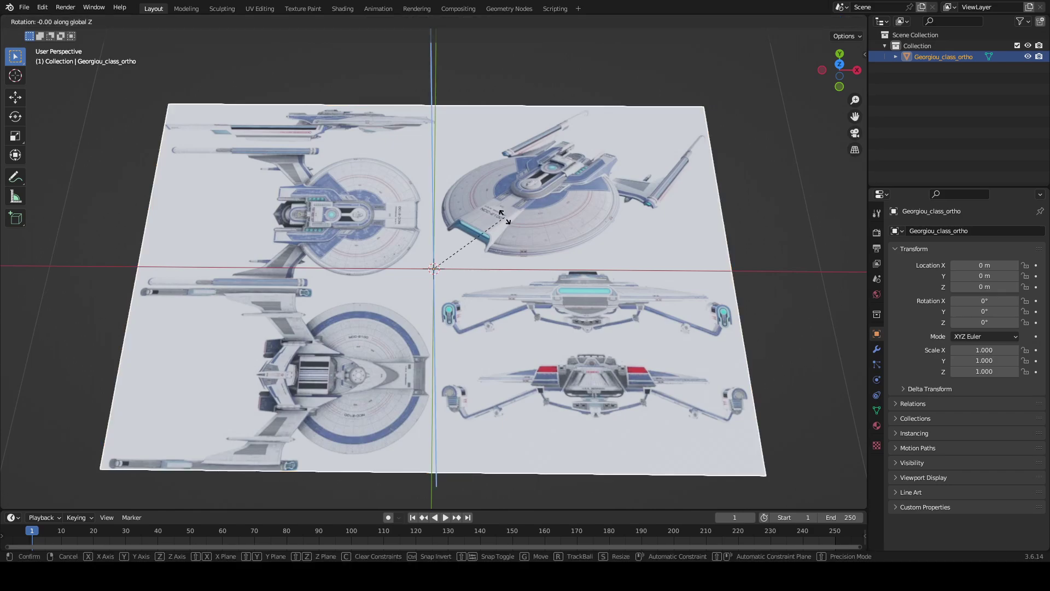
text(90)
key(Escape)
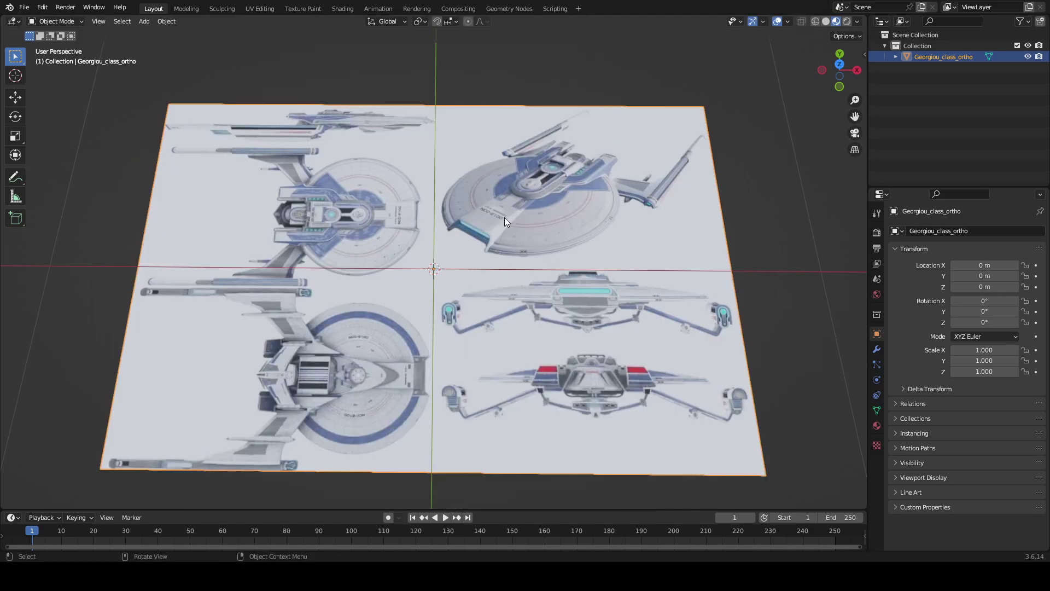
- Rotate the Georgiou_class_ortho reference plane 180° about the global Z axis
text(rz)
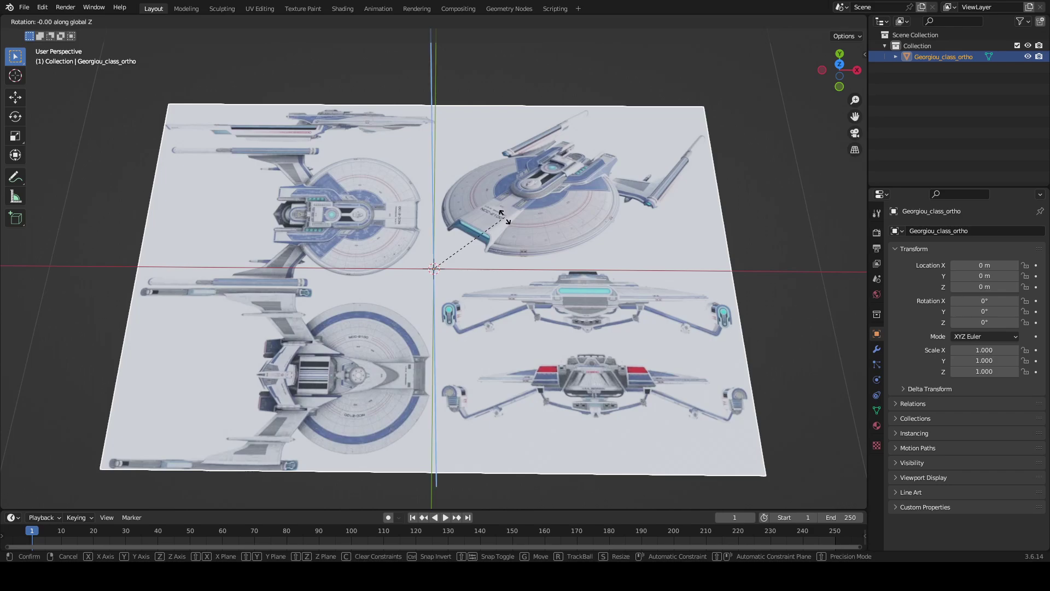
text(180)
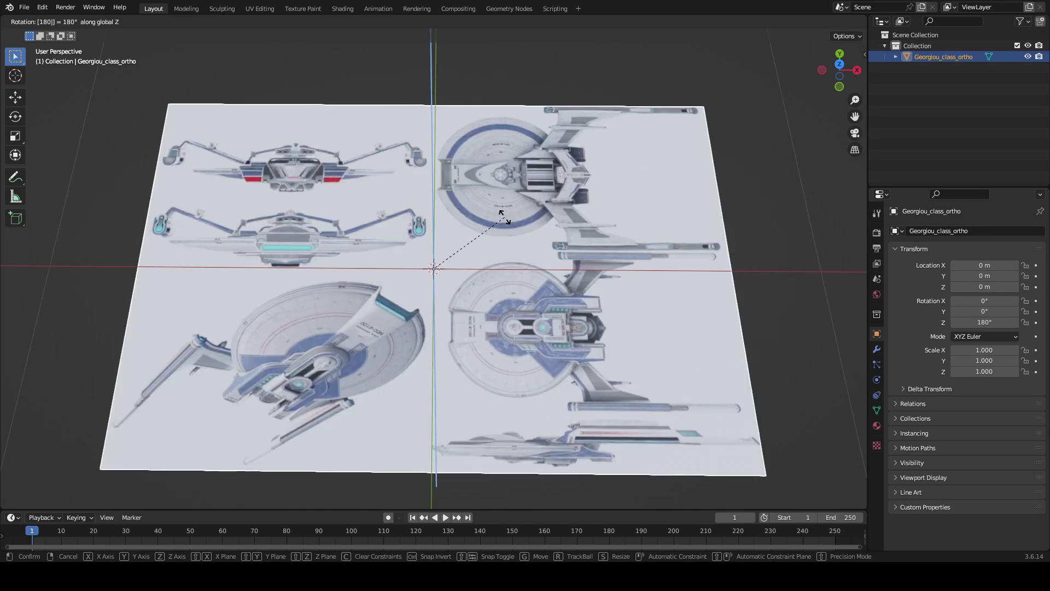
key(Return)
- Examine the rotated reference sheet, looking closely at the ship's top view with its saucer, centre section and wings
middle_drag(505, 217, 517, 243)
shift+middle_drag(617, 241, 442, 219)
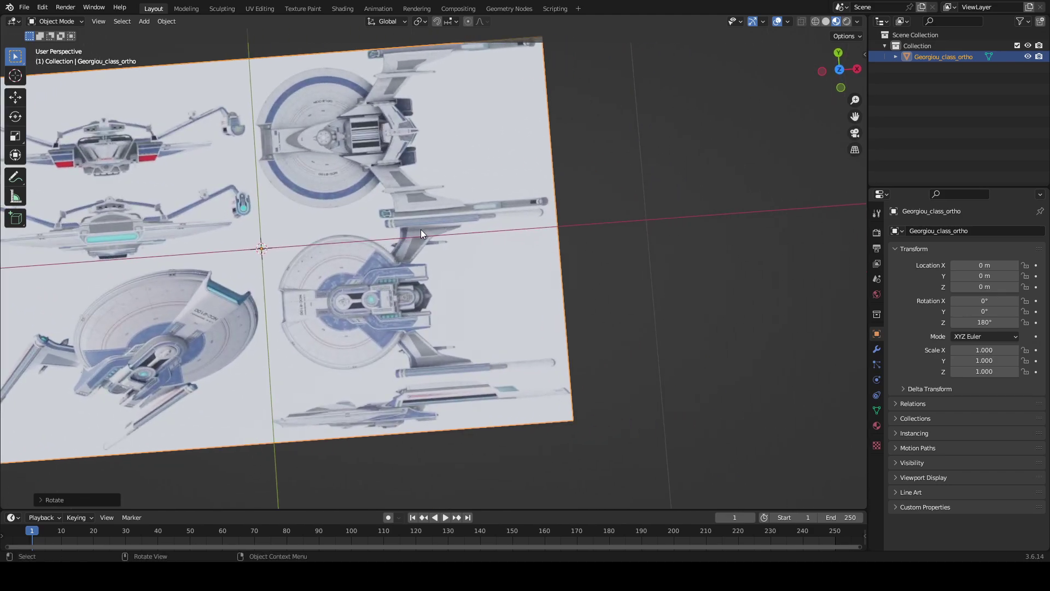
mouse_move(595, 228)
middle_down()
mouse_move(562, 236)
mouse_move(481, 219)
mouse_move(521, 233)
mouse_move(494, 236)
middle_up()
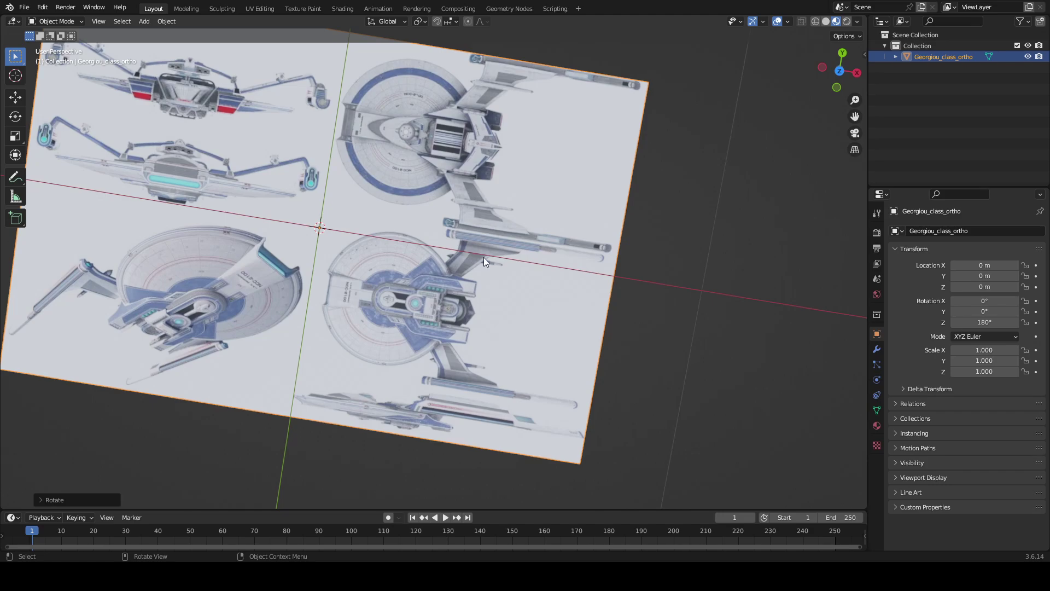
mouse_move(484, 257)
middle_down()
mouse_move(516, 255)
mouse_move(484, 243)
middle_up()
scroll(482, 242, up, 5)
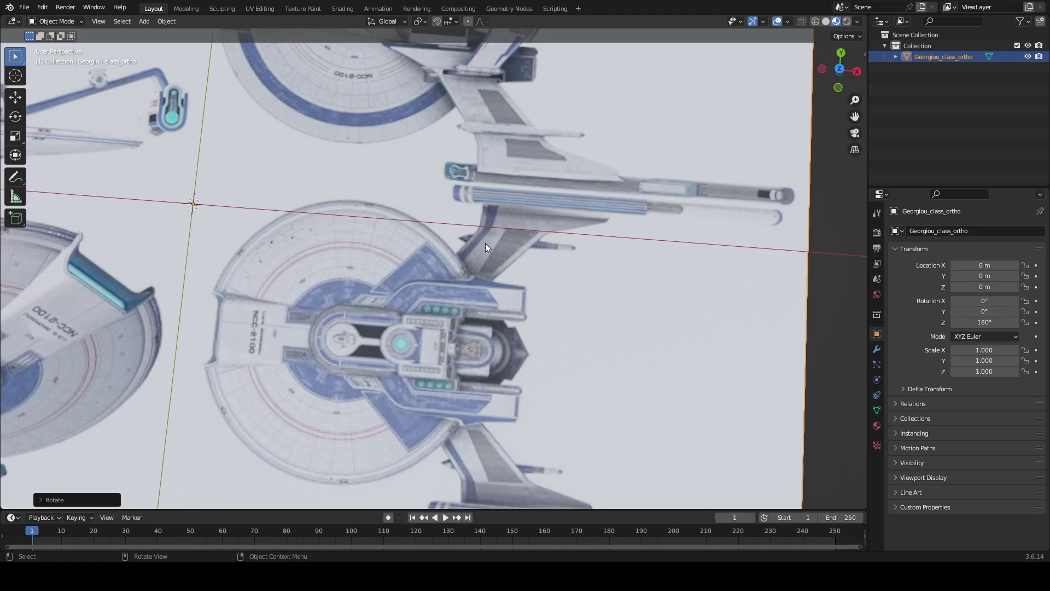
scroll(485, 243, down, 3)
middle_drag(418, 330, 503, 216)
scroll(504, 217, down, 2)
- Deselect the reference plane and add a mesh circle with 144 vertices at the world origin
click(564, 157)
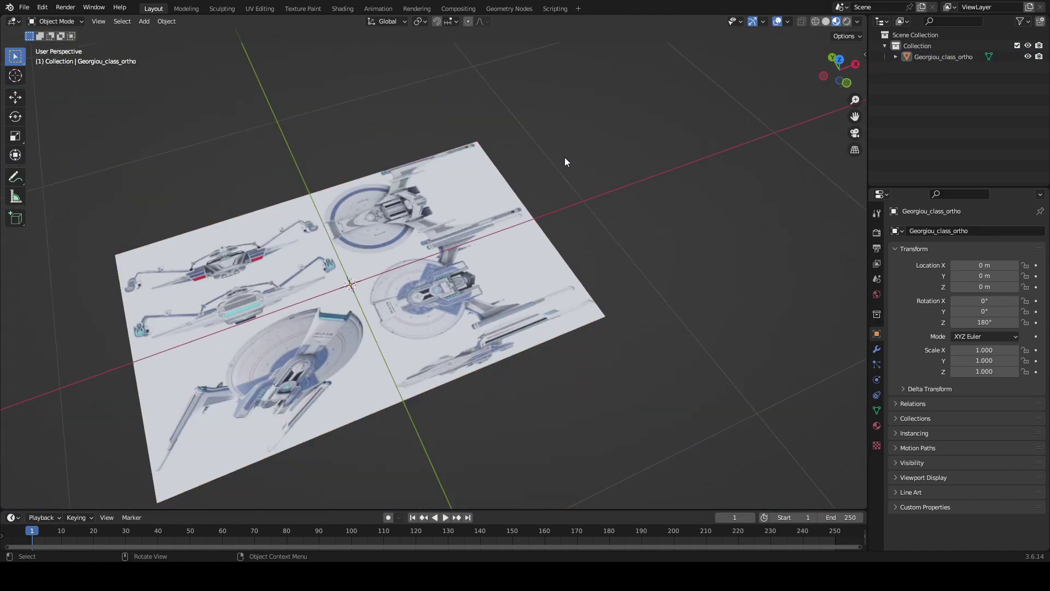
click(145, 22)
mouse_move(164, 34)
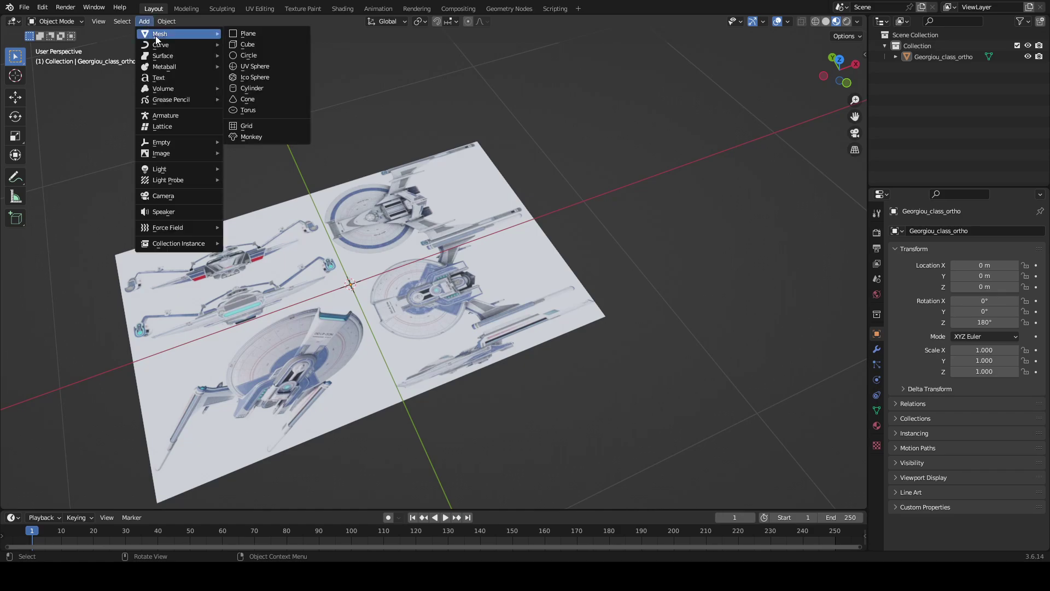
click(245, 55)
click(74, 500)
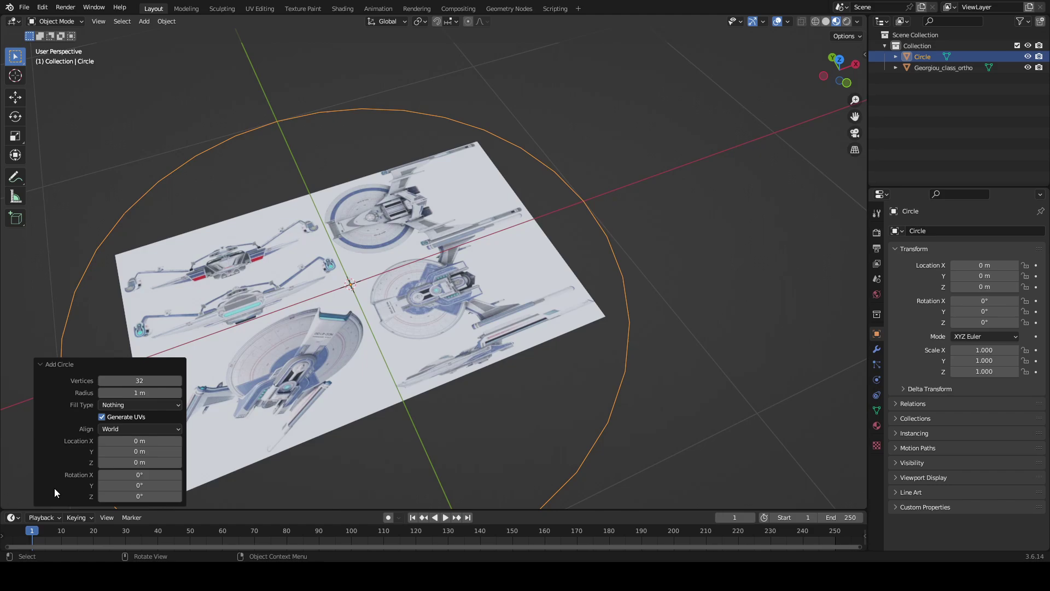
click(145, 381)
text(144)
key(Return)
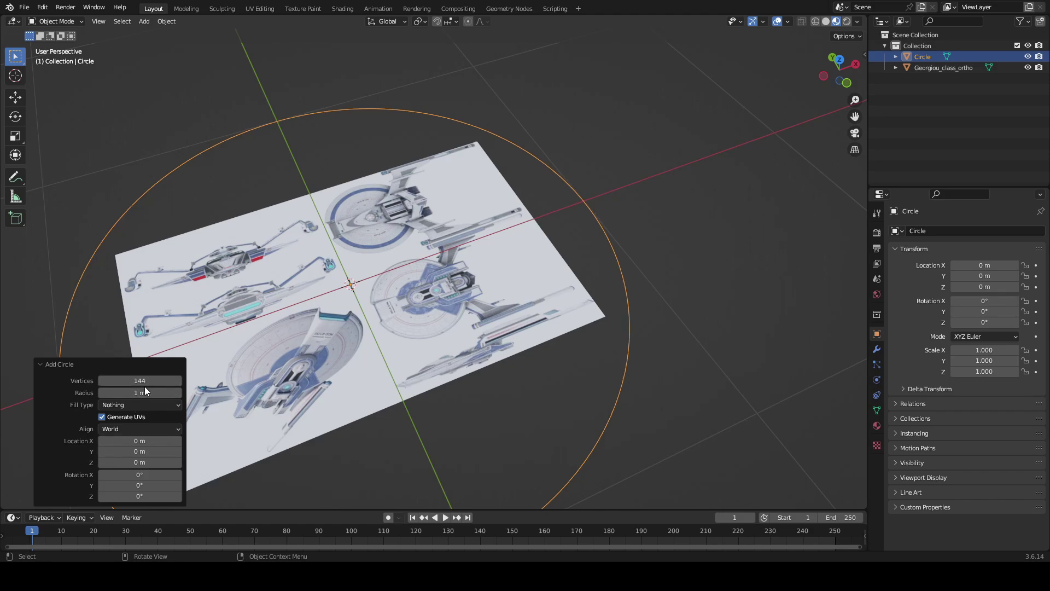
- Scale the new circle down uniformly to about 0.243 of its original size
middle_drag(691, 285, 651, 286)
scroll(659, 313, up, 3)
scroll(750, 236, down, 2)
key(s)
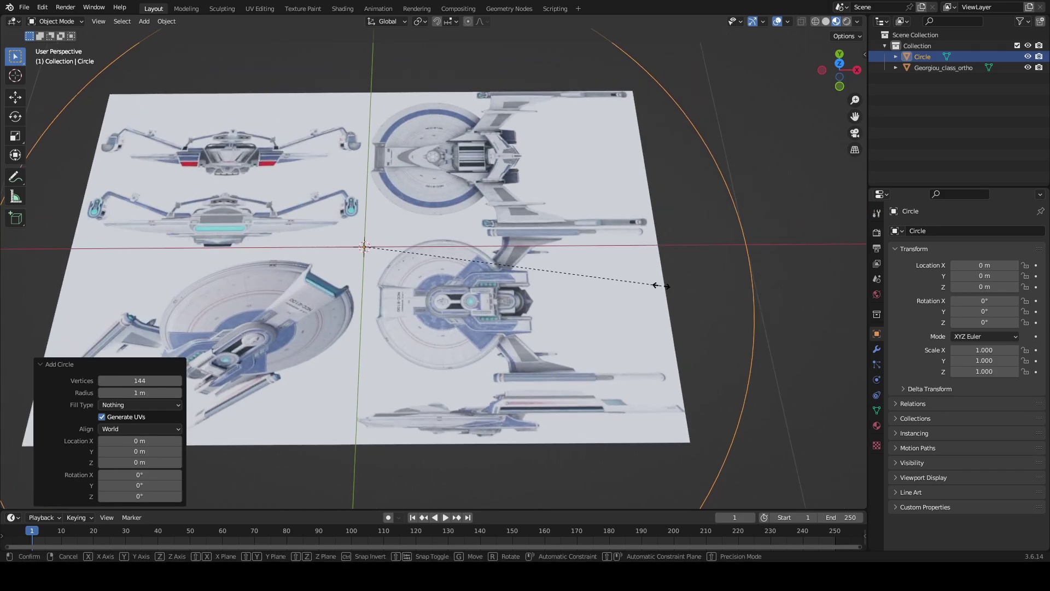
click(441, 274)
- In top orthographic view, centre the circle on the top-view saucer by moving it about -0.154 m along Y and 0.202 m along X
middle_drag(441, 275, 514, 156)
scroll(513, 156, up, 3)
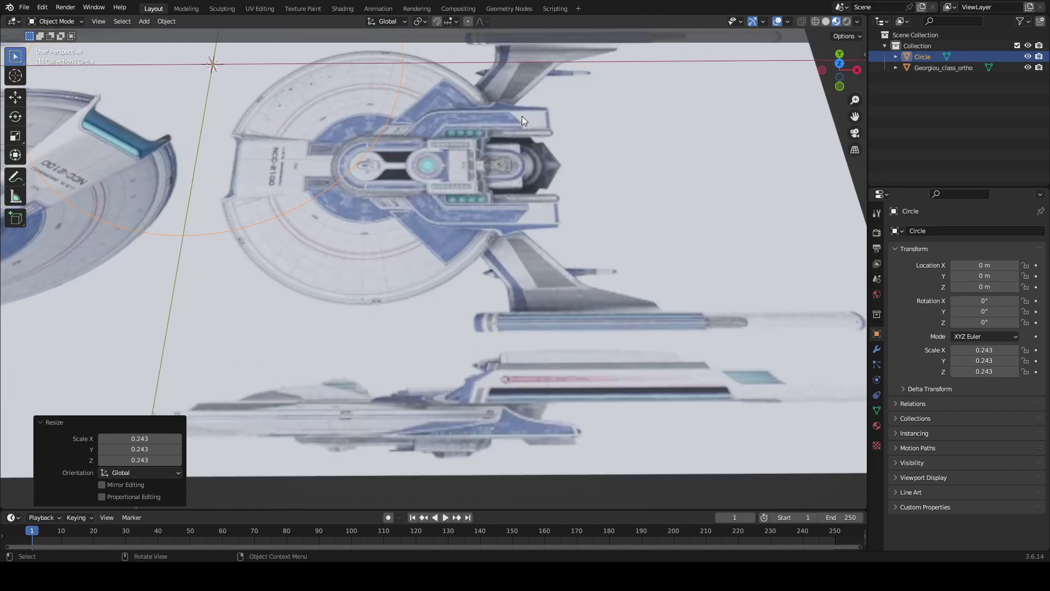
click(839, 67)
shift+middle_drag(679, 116, 598, 222)
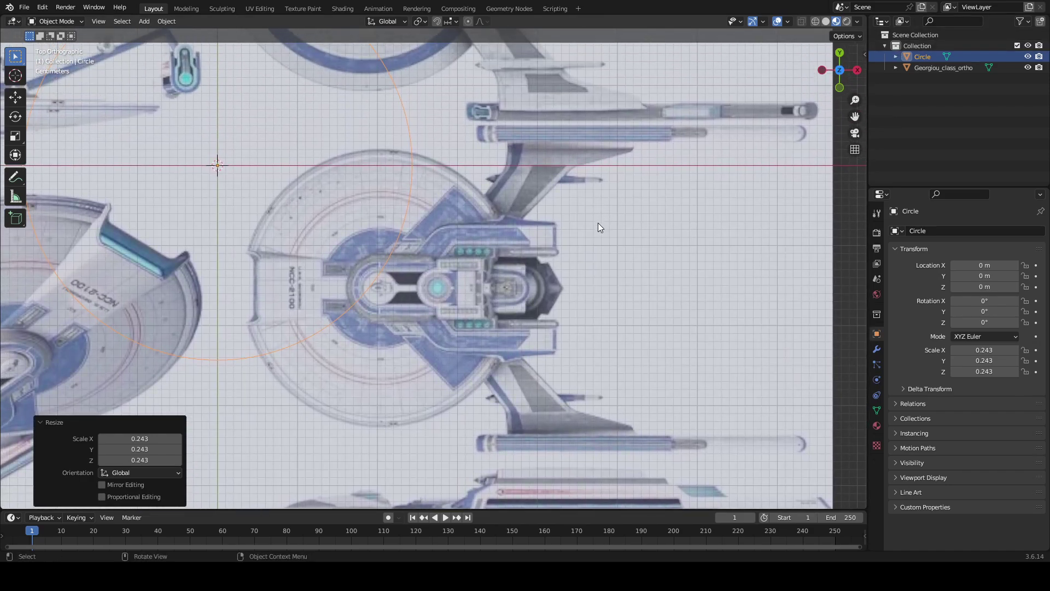
key(g)
key(y)
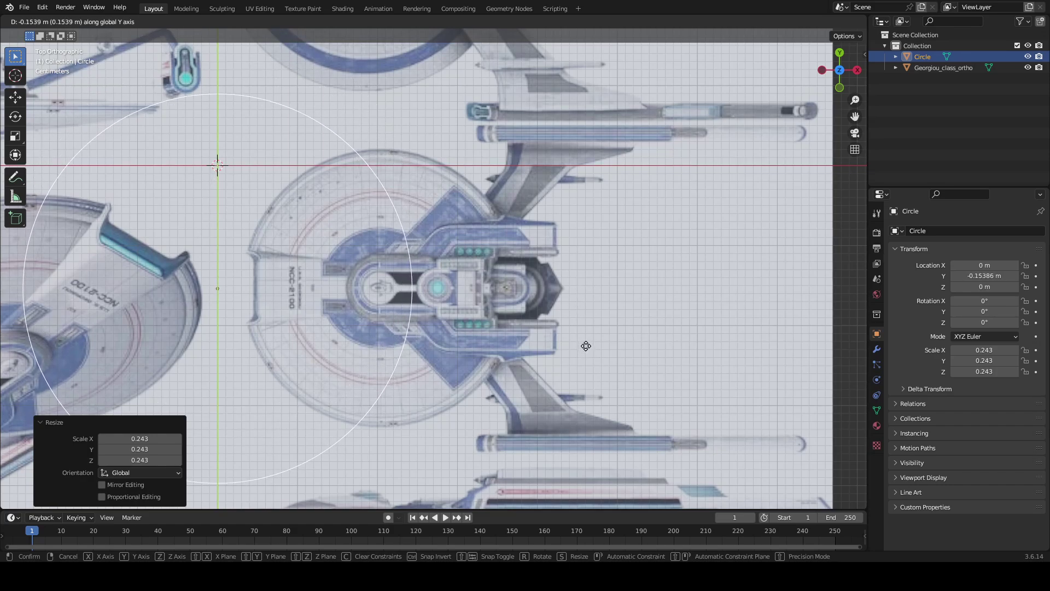
click(586, 346)
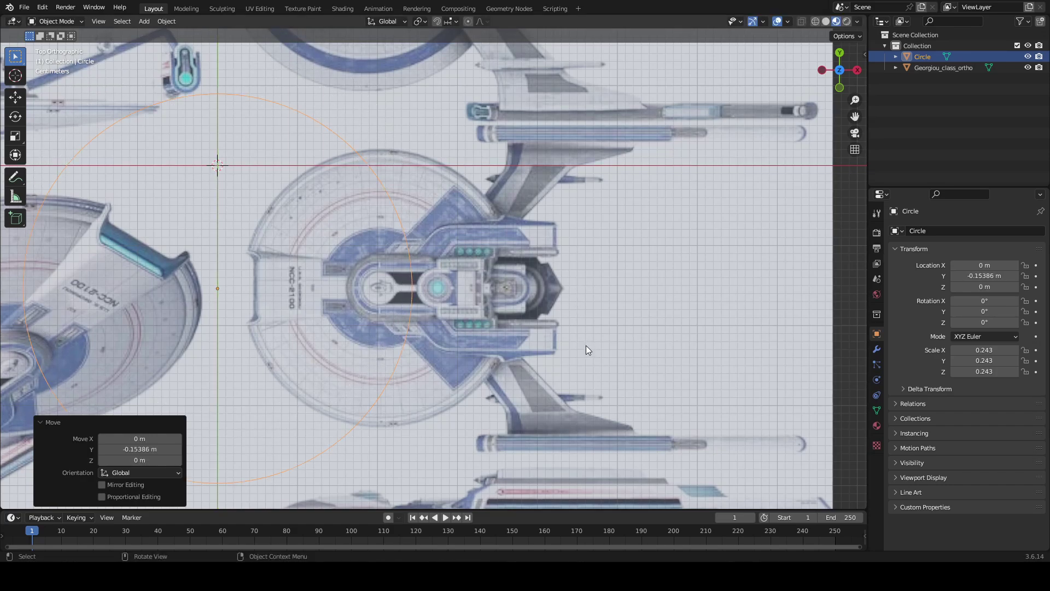
key(g)
key(x)
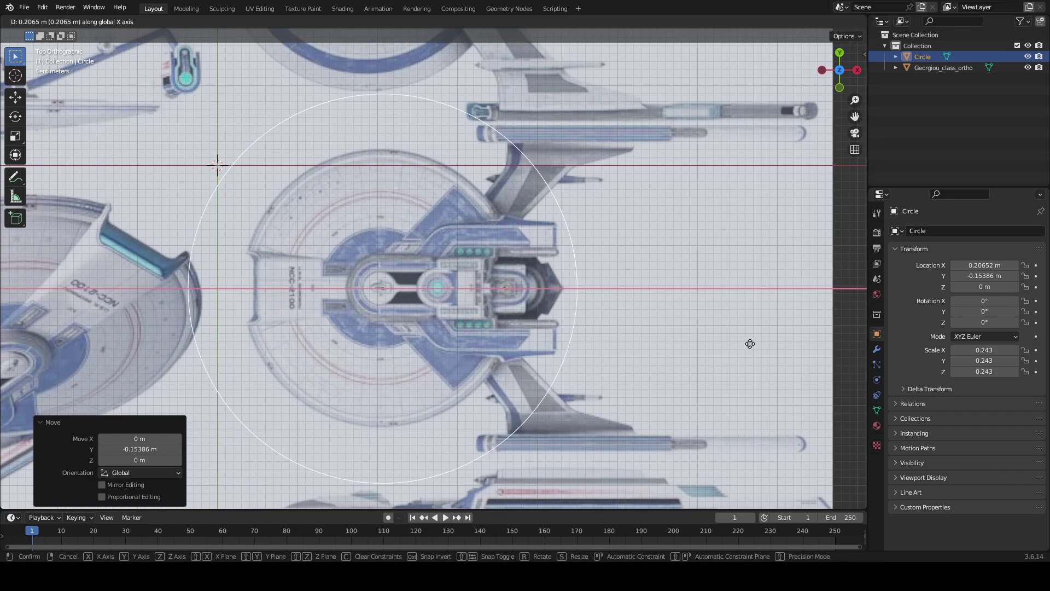
click(748, 347)
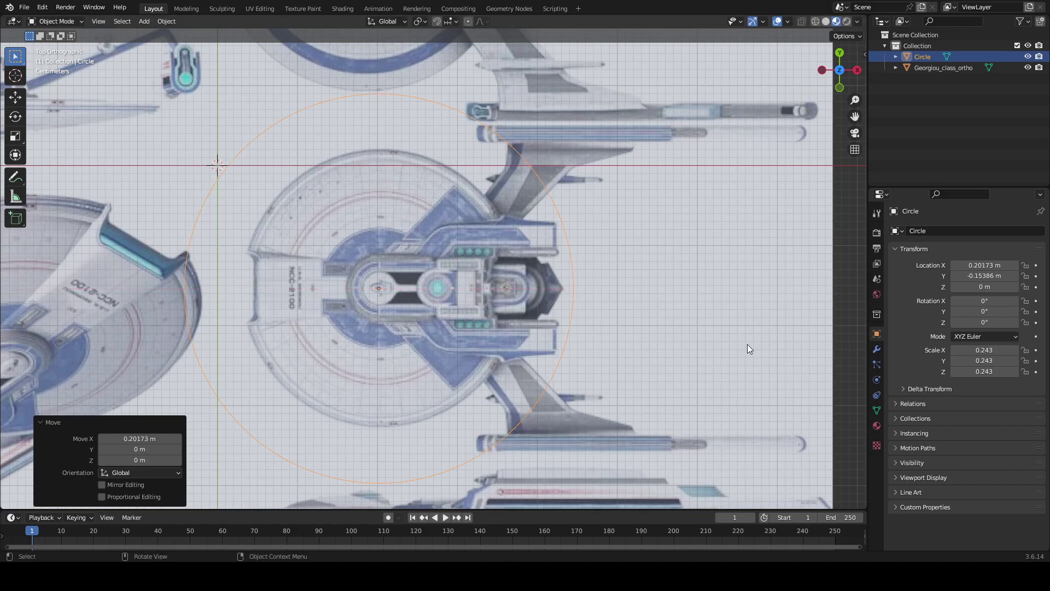
- Scale the circle by about 0.727 to match the saucer's rim and shift it about 0.004 m along X
key(s)
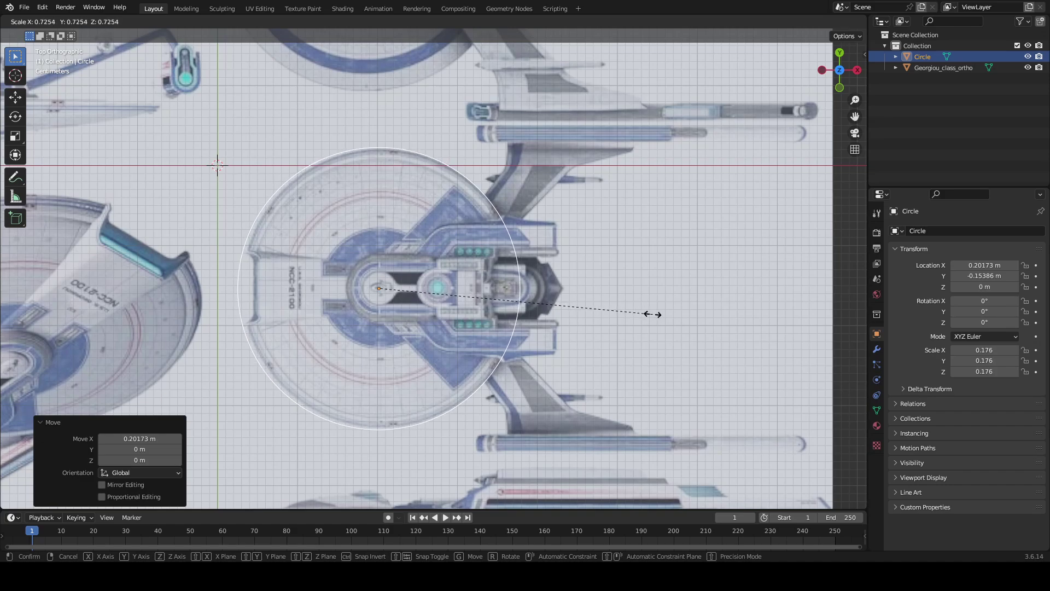
click(653, 316)
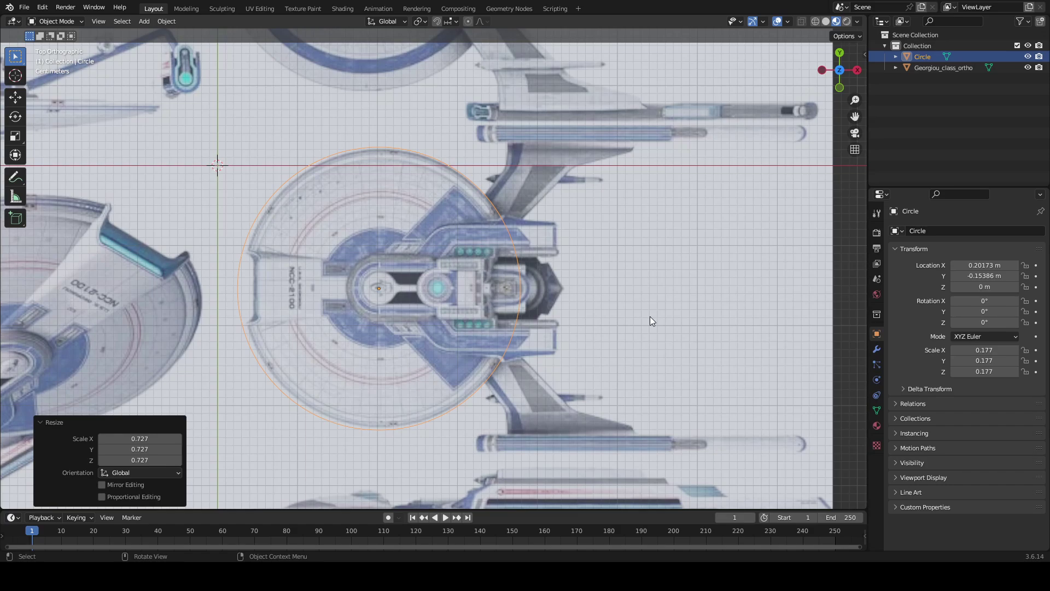
key(g)
key(x)
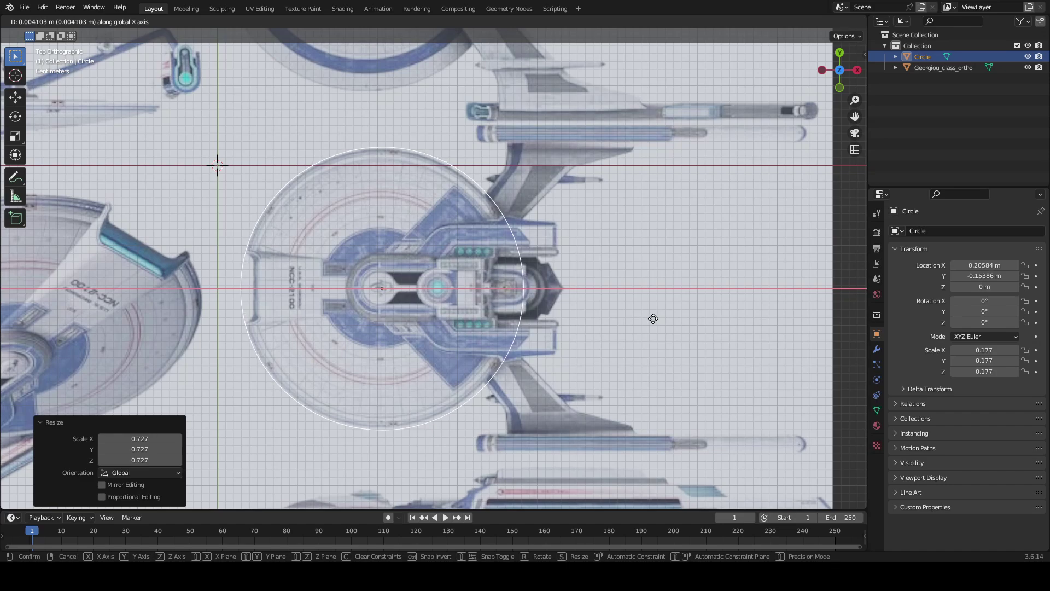
click(653, 319)
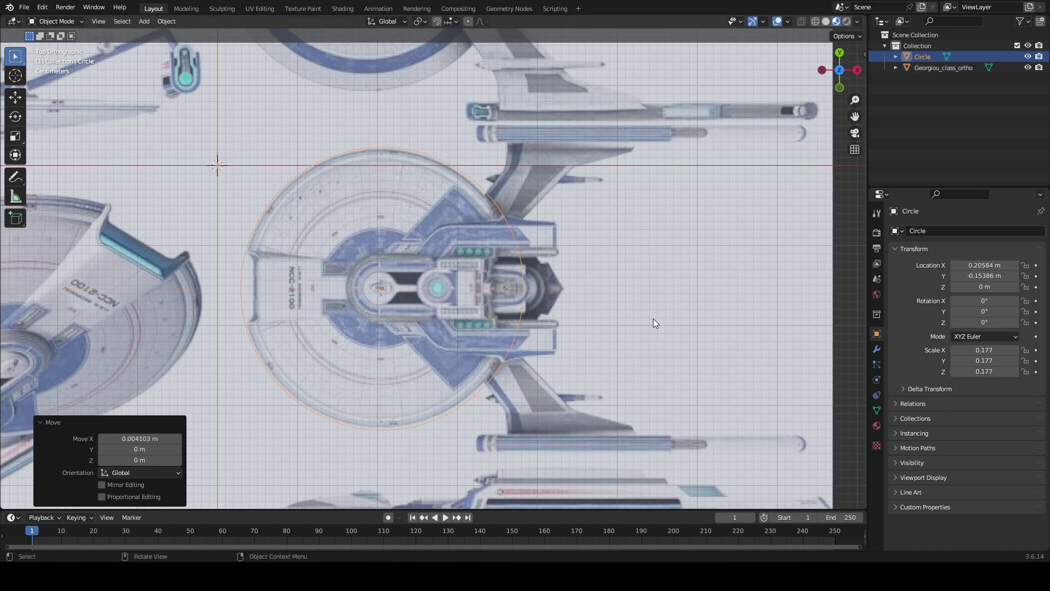
- Switch to the Modeling workspace with the circle in Edit Mode and show the reference image in Material Preview shading
middle_drag(653, 319, 600, 122)
click(185, 9)
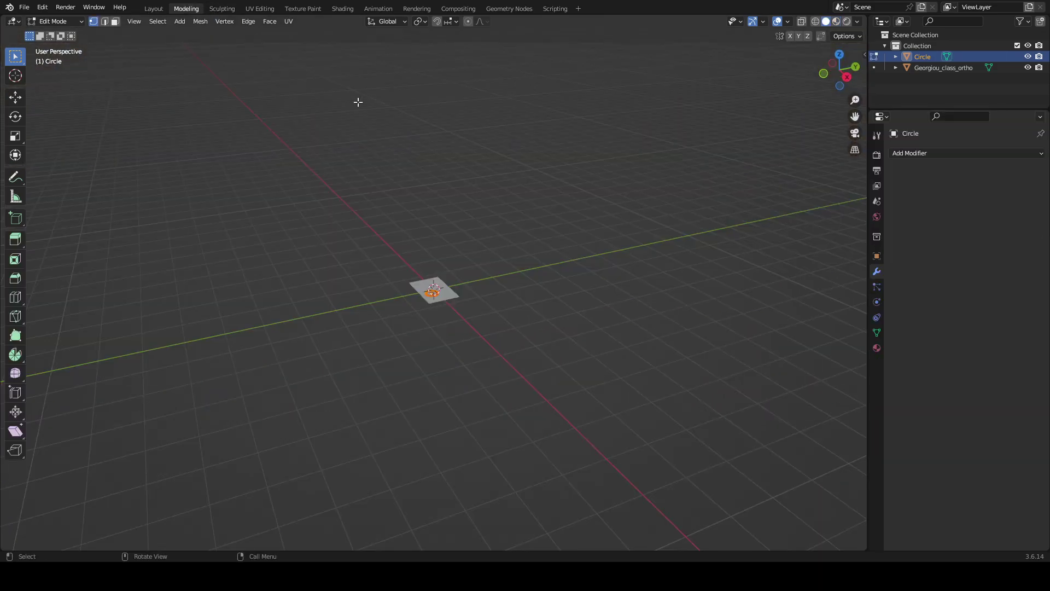
scroll(462, 173, up, 10)
click(837, 20)
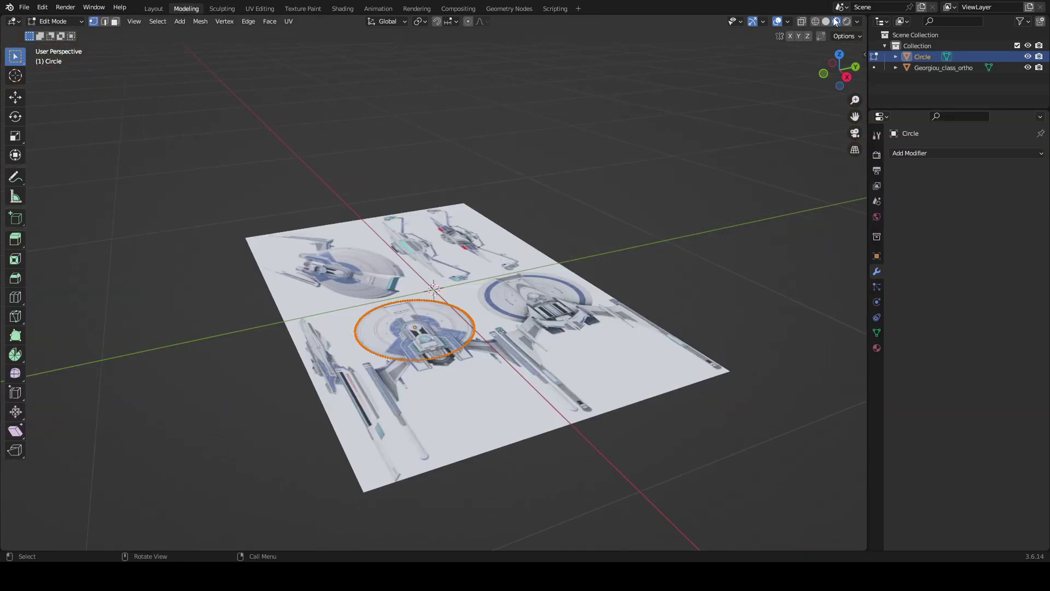
mouse_move(444, 202)
middle_down()
mouse_move(606, 195)
mouse_move(478, 265)
mouse_move(469, 258)
mouse_move(494, 159)
mouse_move(510, 253)
mouse_move(480, 224)
mouse_move(413, 267)
mouse_move(416, 224)
mouse_move(397, 255)
mouse_move(453, 336)
mouse_move(307, 309)
middle_up()
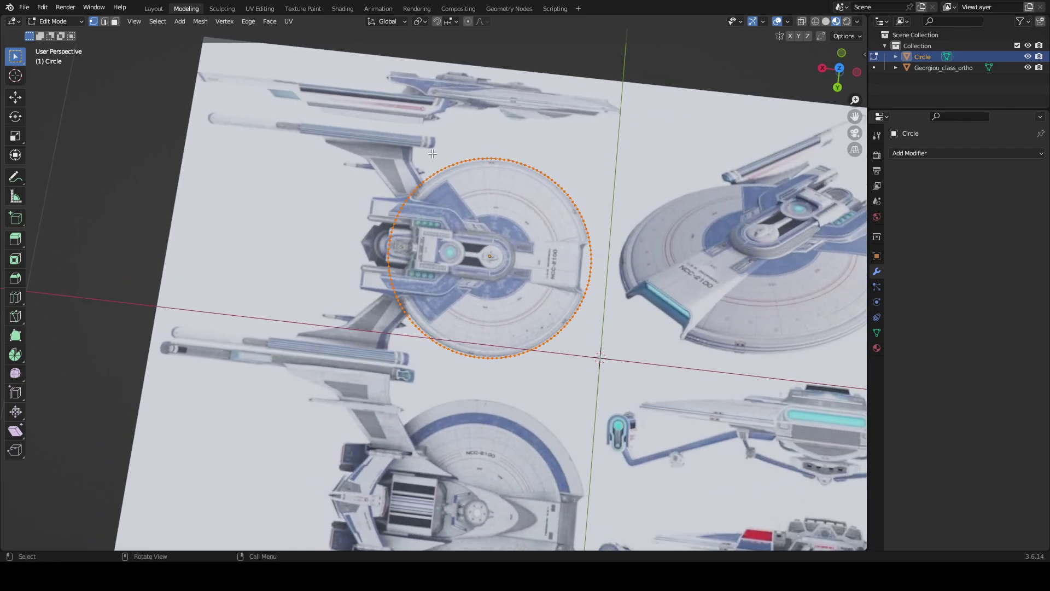
- Return to the Layout workspace in Object Mode and lower the circle about 0.016 m along Z
mouse_move(420, 144)
middle_down()
mouse_move(416, 219)
mouse_move(414, 162)
middle_up()
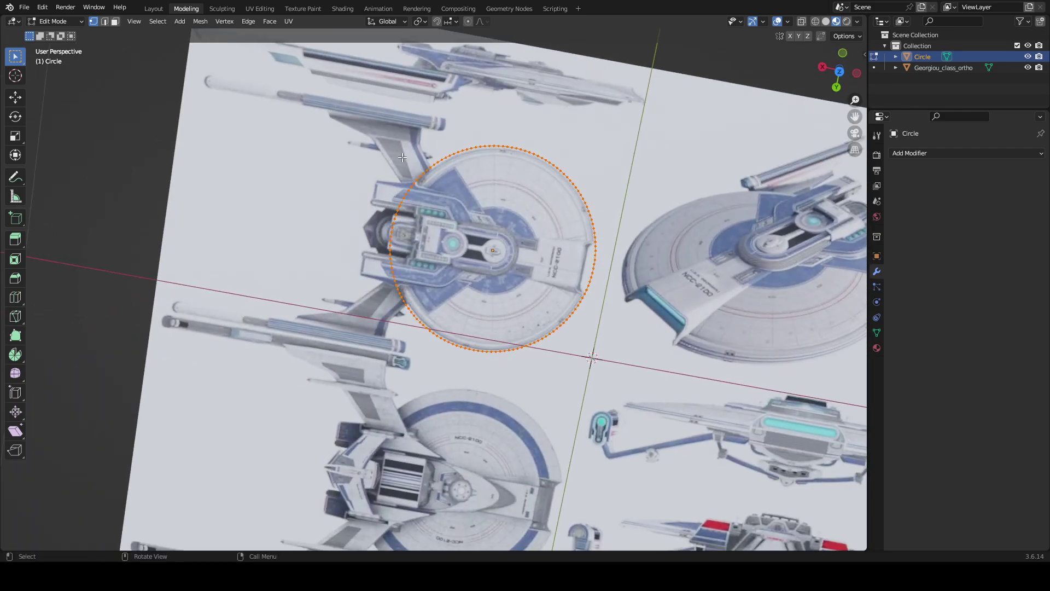
middle_drag(403, 157, 219, 12)
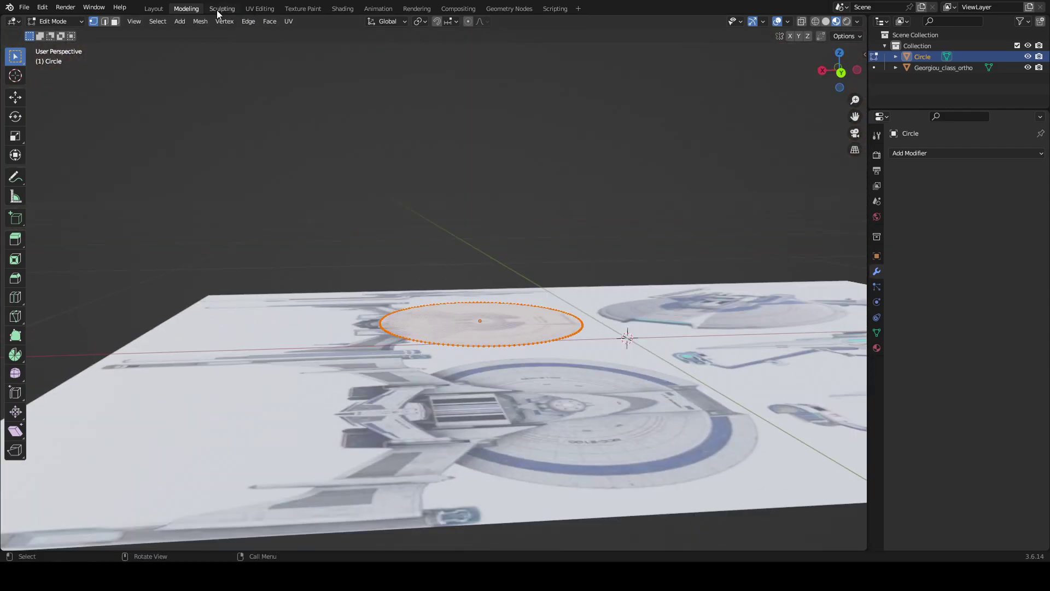
click(161, 9)
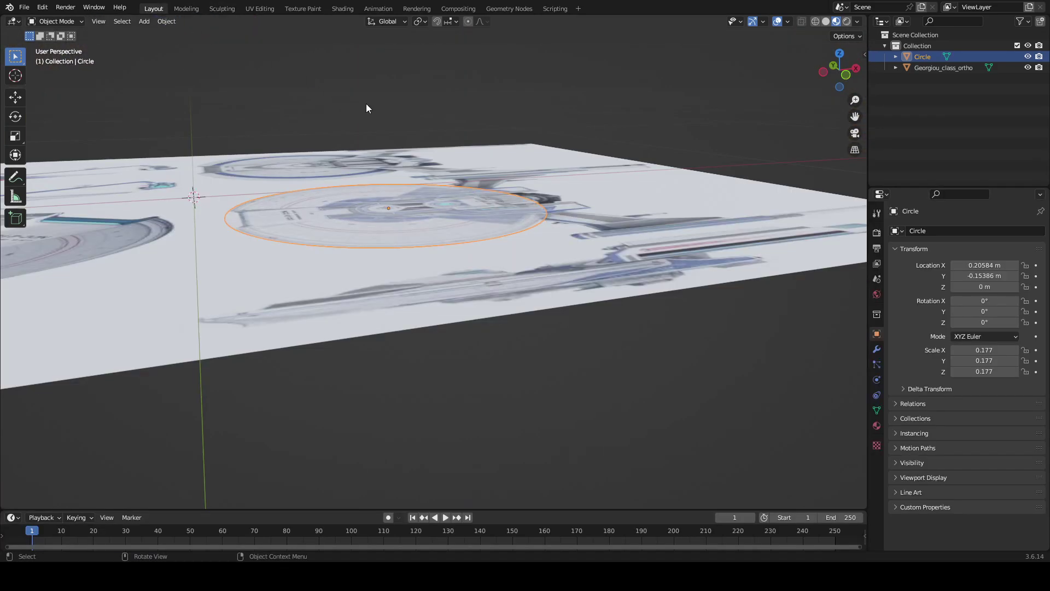
key(g)
key(z)
click(396, 131)
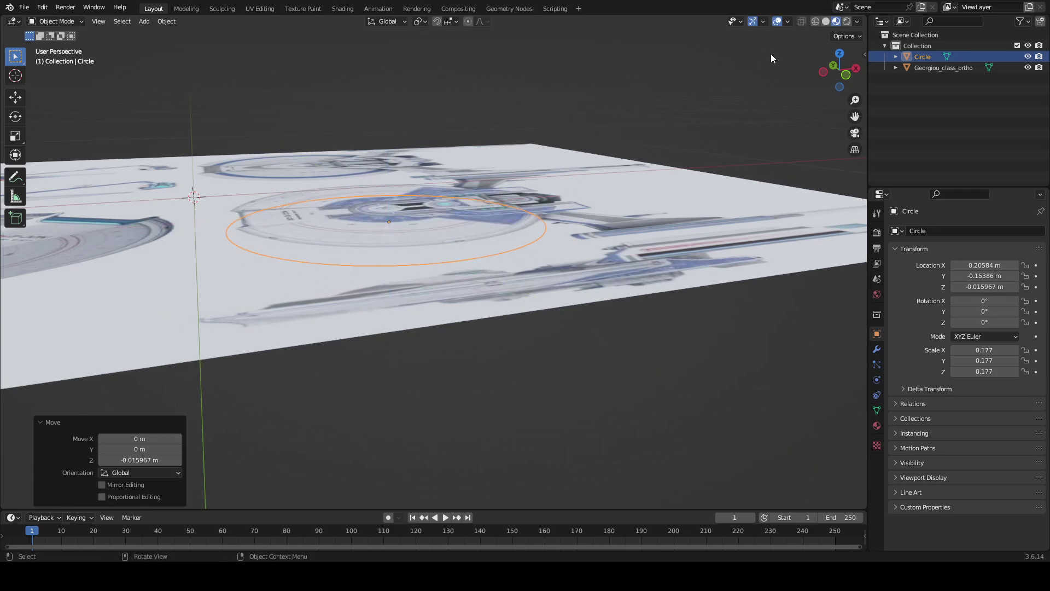
- Compare the circle's outline with the rim of the top-view saucer from directly above and at an angle
click(840, 56)
scroll(622, 144, up, 3)
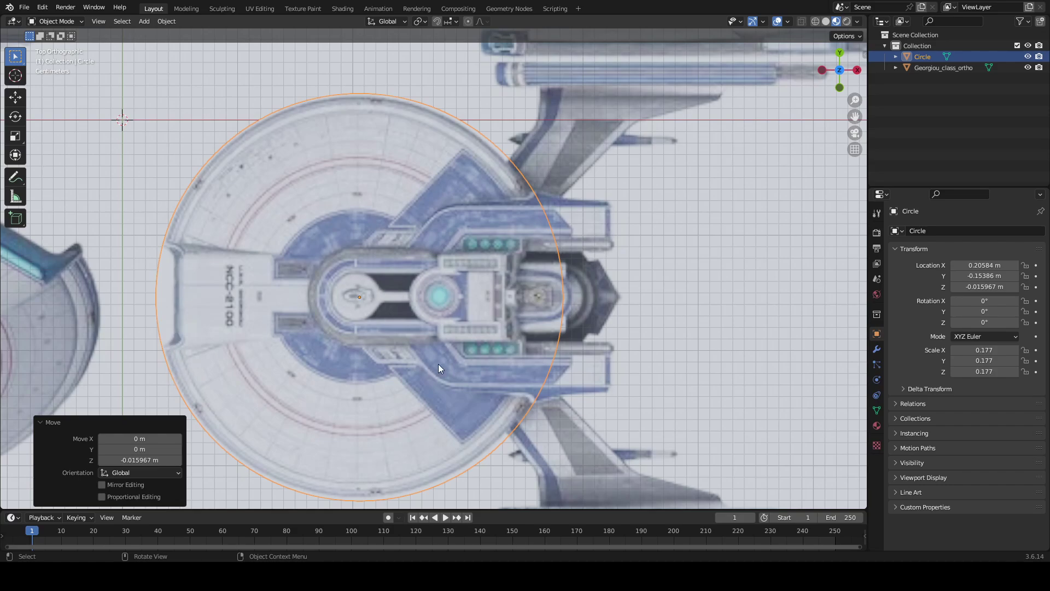
middle_drag(438, 364, 700, 289)
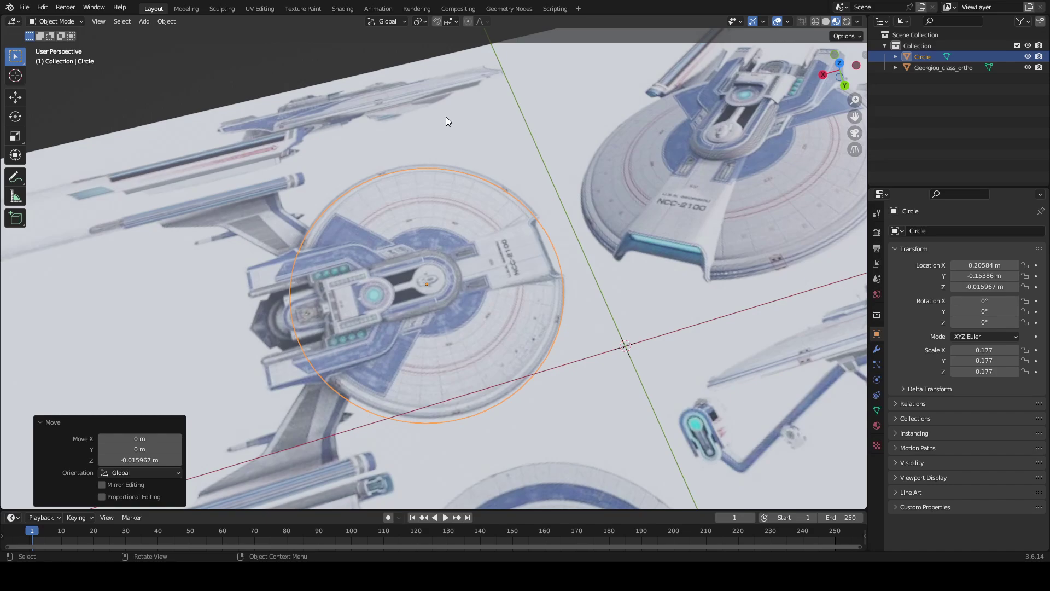
middle_drag(446, 116, 423, 139)
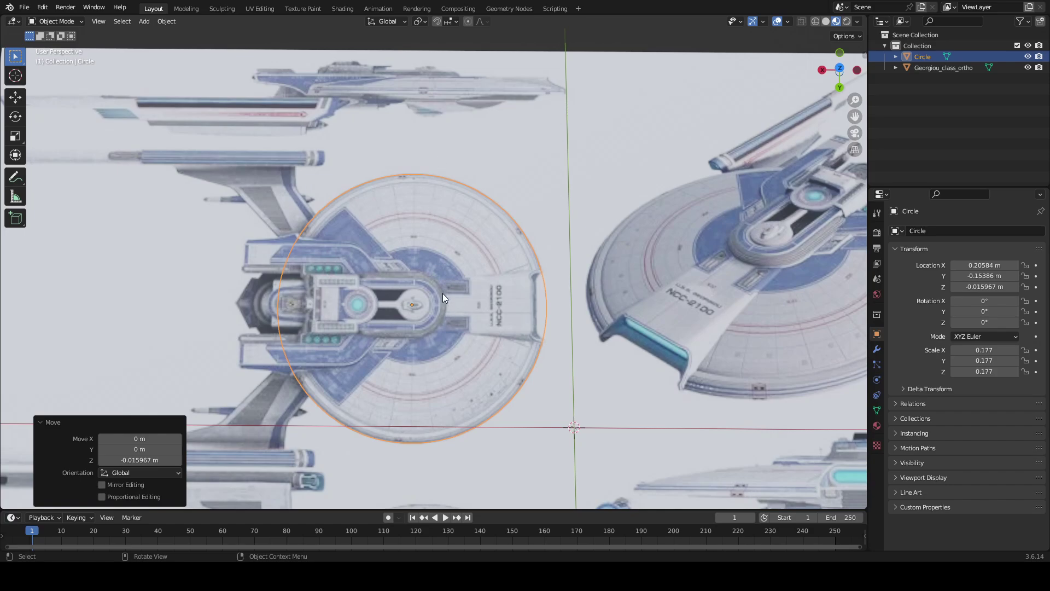
middle_drag(443, 294, 429, 271)
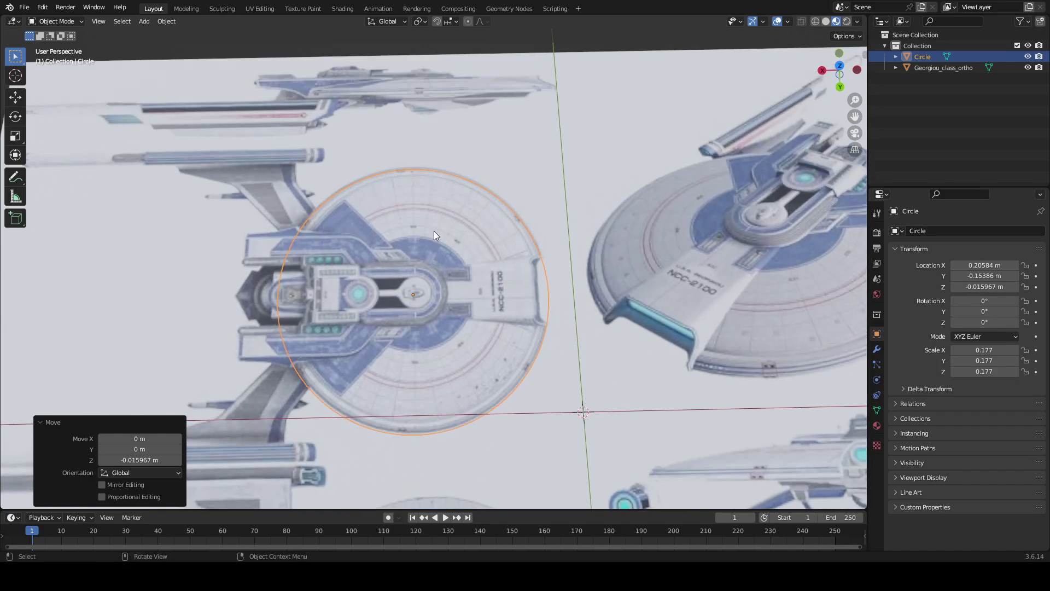
- Select the Georgiou_class_ortho reference image plane
click(457, 139)
scroll(457, 139, down, 3)
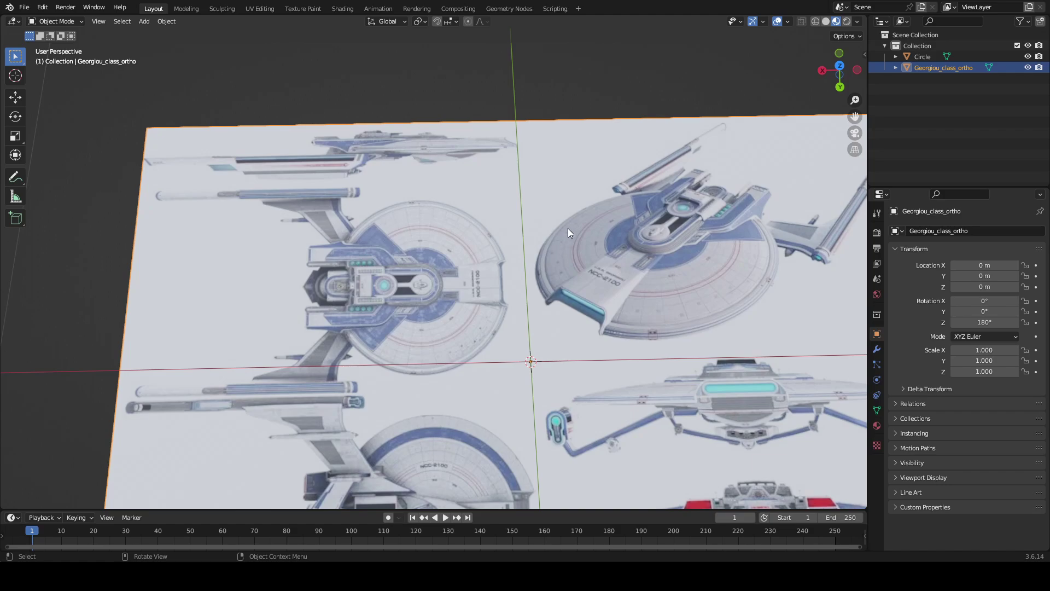
scroll(590, 221, down, 5)
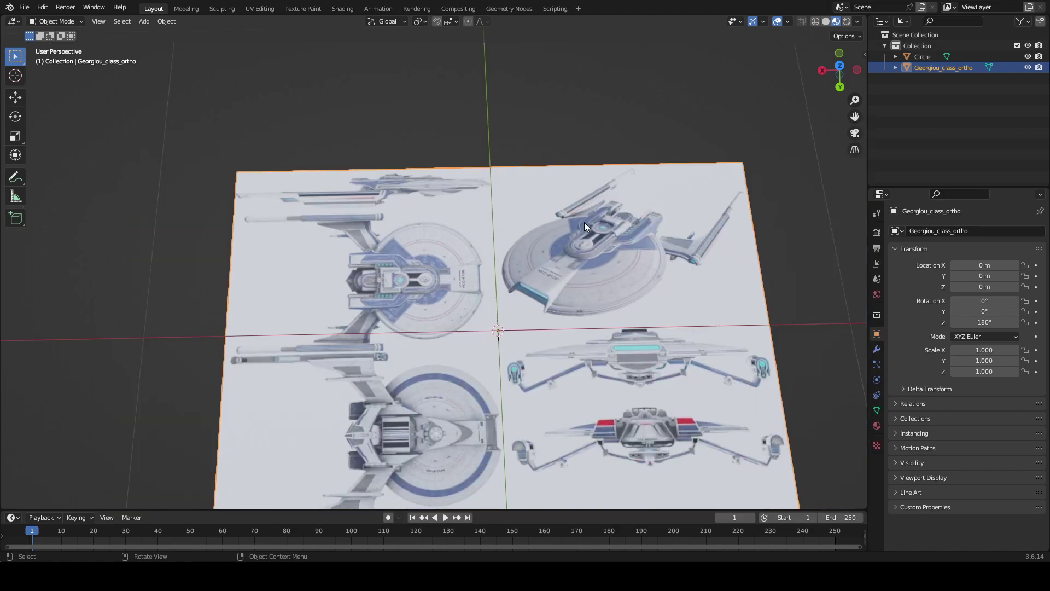
key(r)
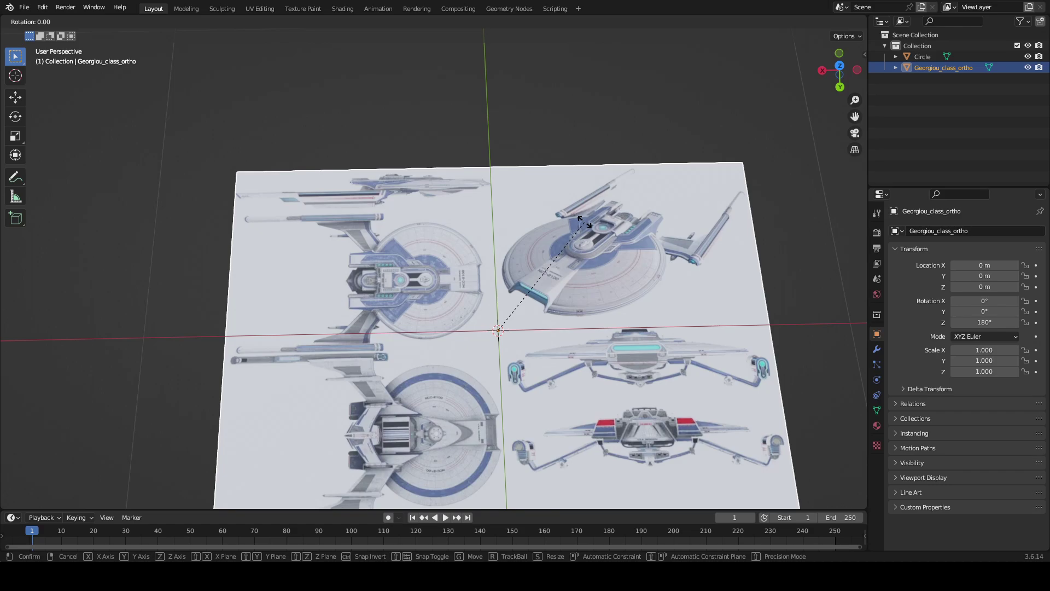
text(x)
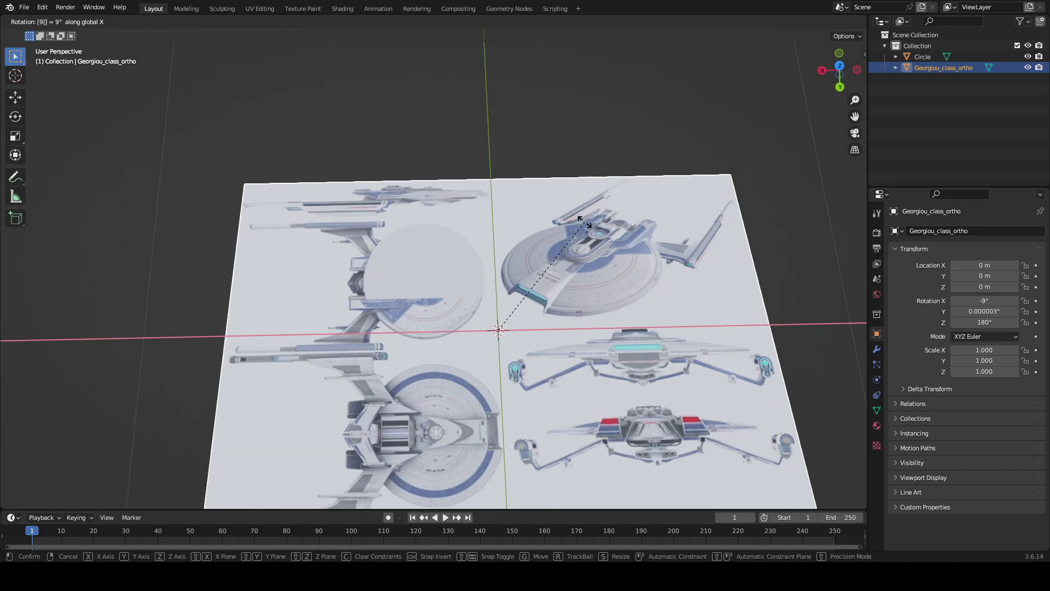
text(901)
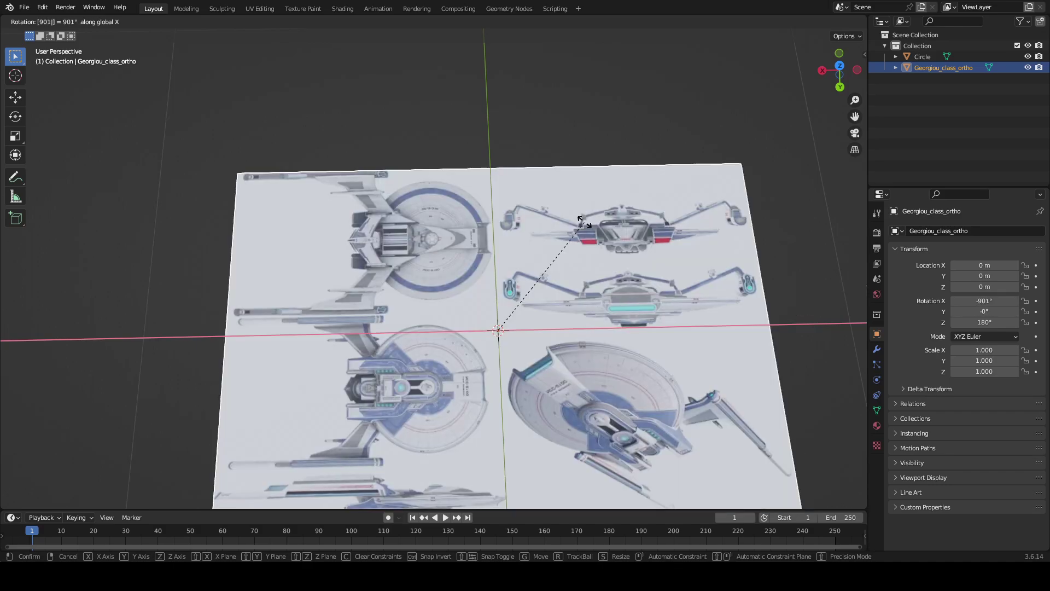
key(Escape)
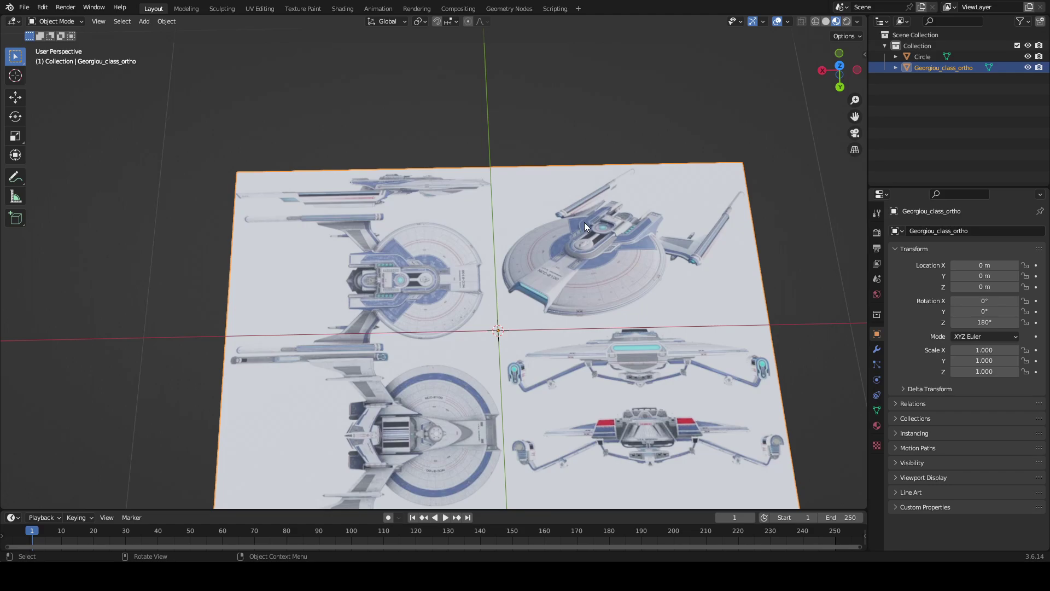
- Rotate the reference image plane 270° about the global X axis and view it in back orthographic view
key(r)
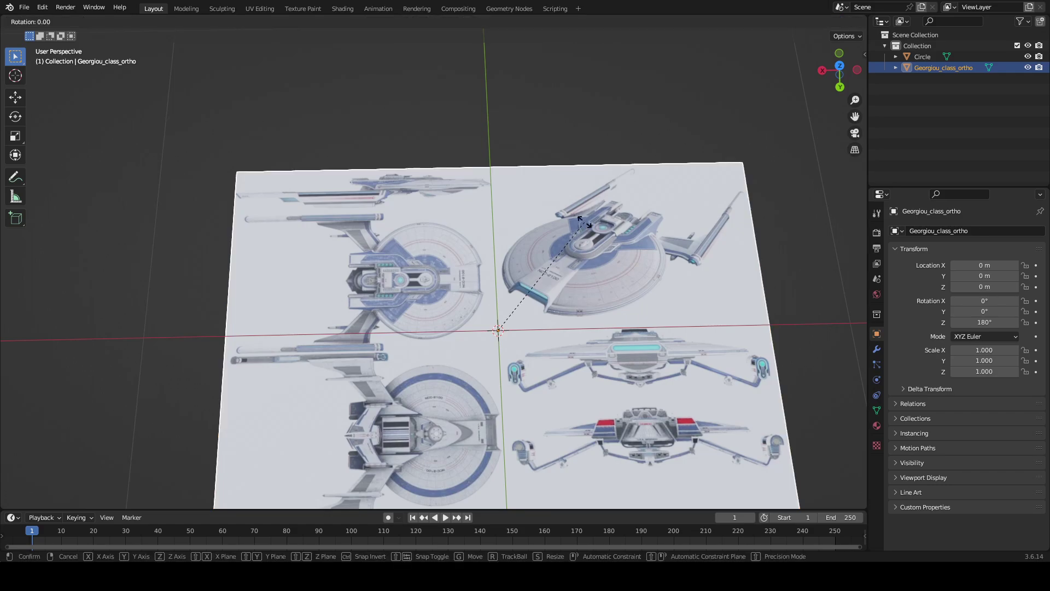
key(x)
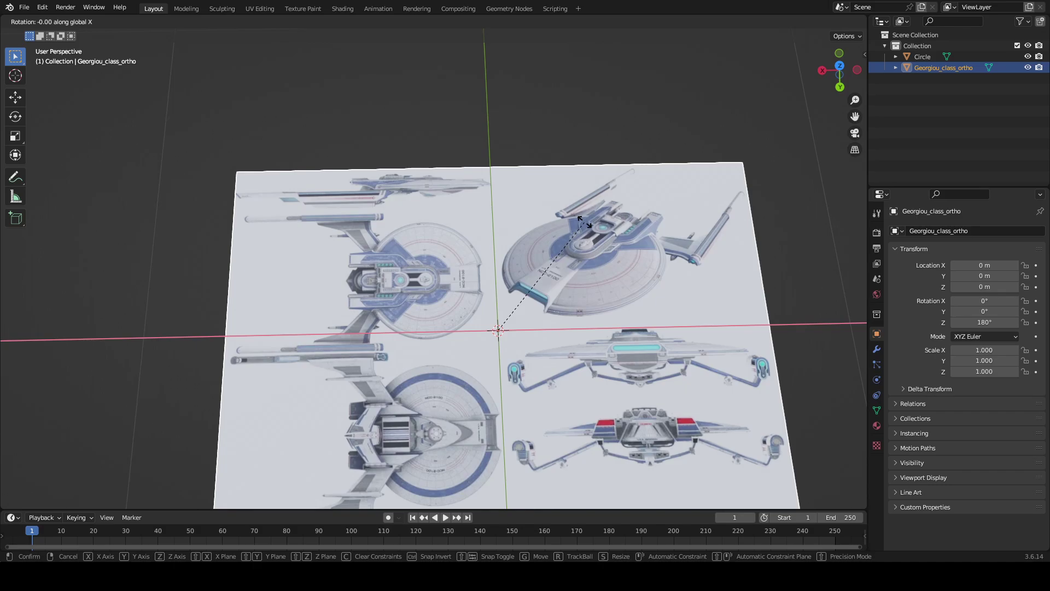
text(270)
key(Return)
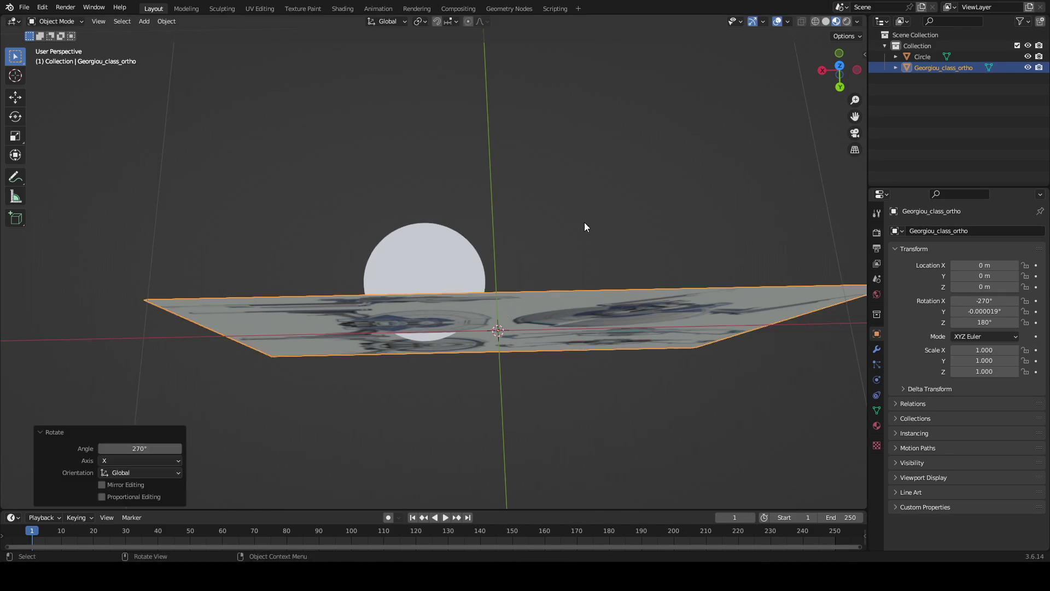
click(840, 86)
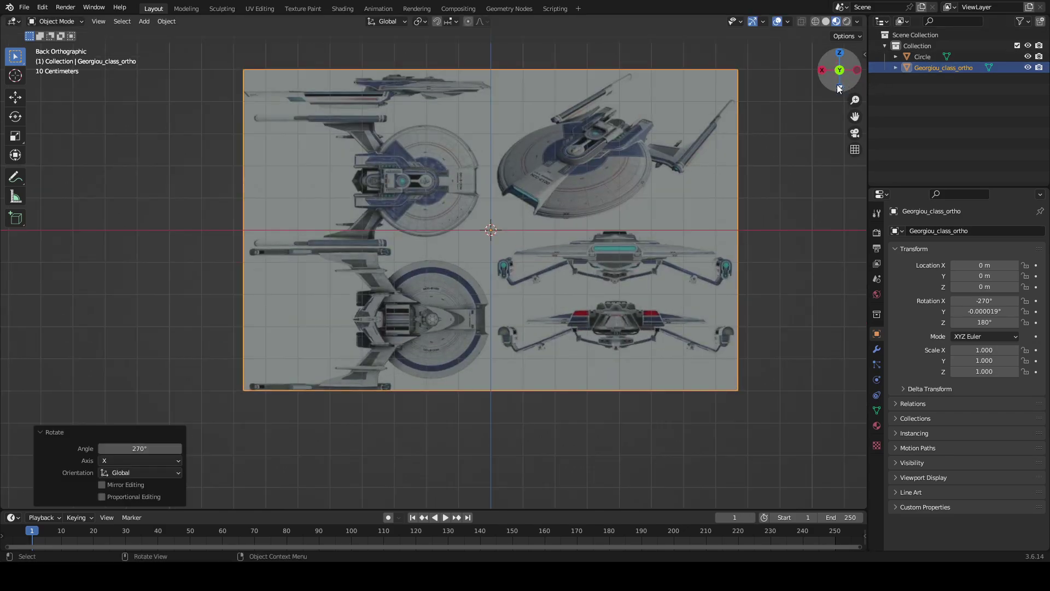
- Move the circle about 0.147 m along Y so it is centred on the upright reference plane
middle_drag(744, 95, 614, 175)
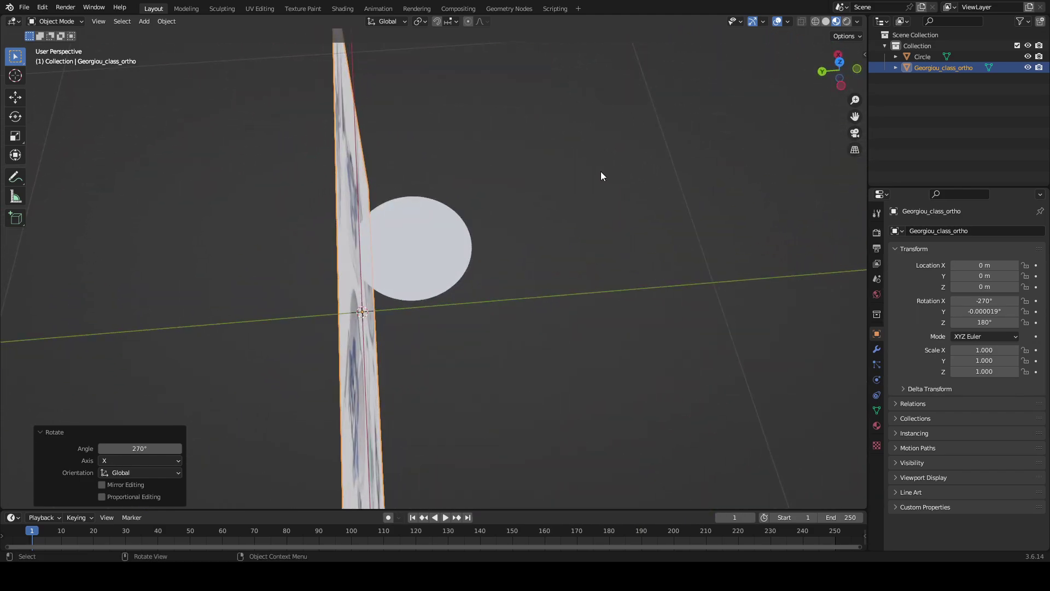
click(452, 241)
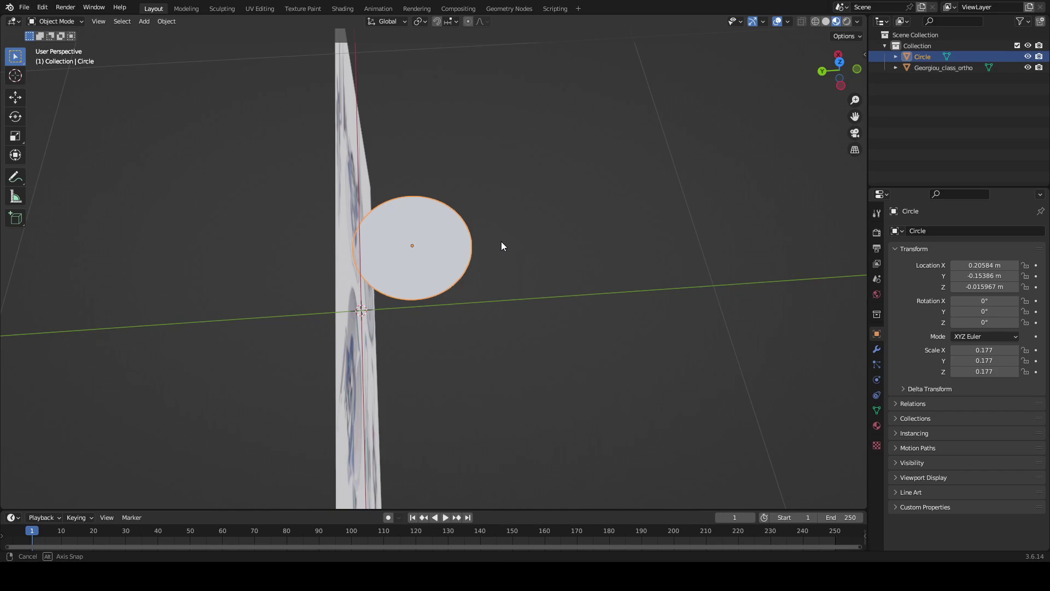
key(g)
key(y)
click(454, 235)
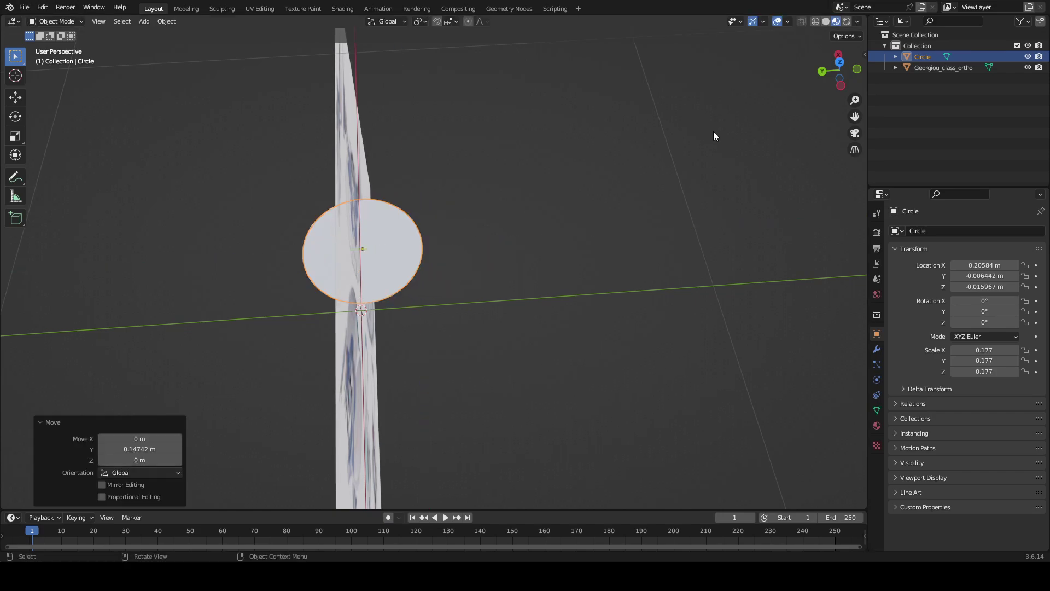
- In back orthographic view, raise the circle about 0.458 m along Z onto the side-view saucer
click(821, 71)
scroll(554, 145, up, 5)
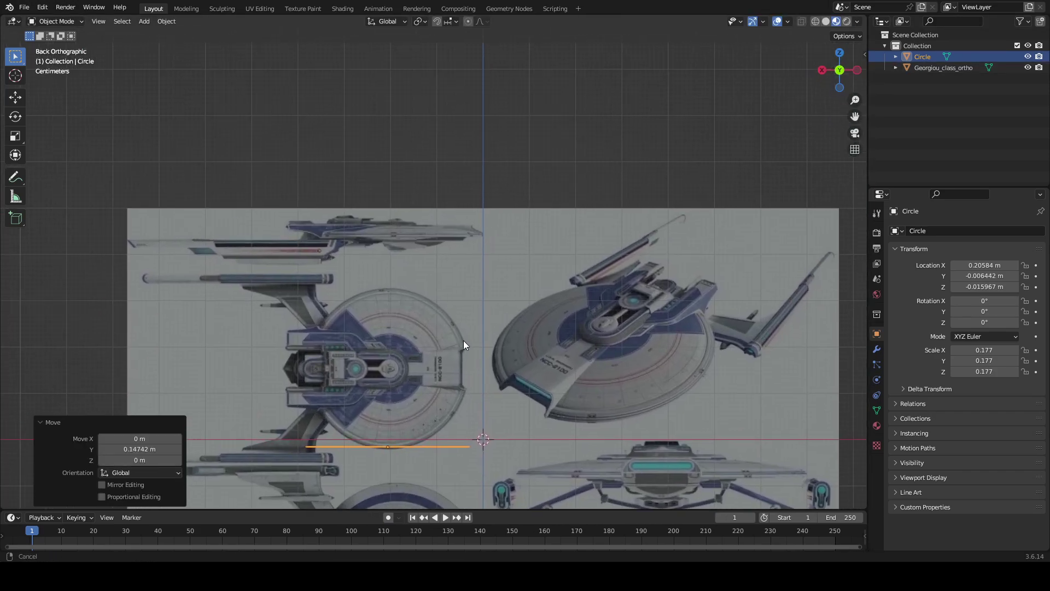
scroll(464, 341, up, 5)
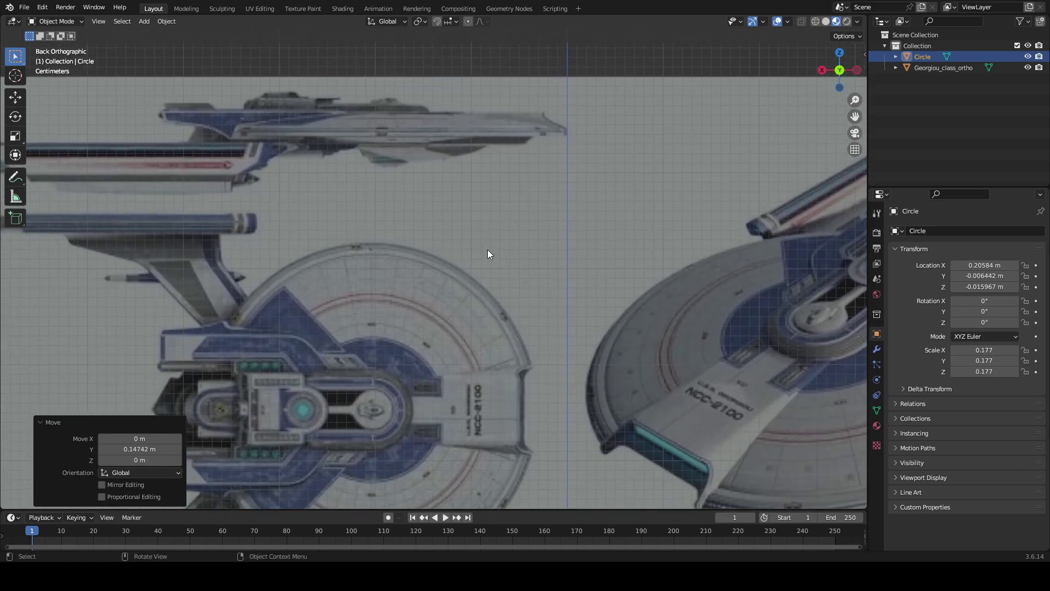
key(g)
key(z)
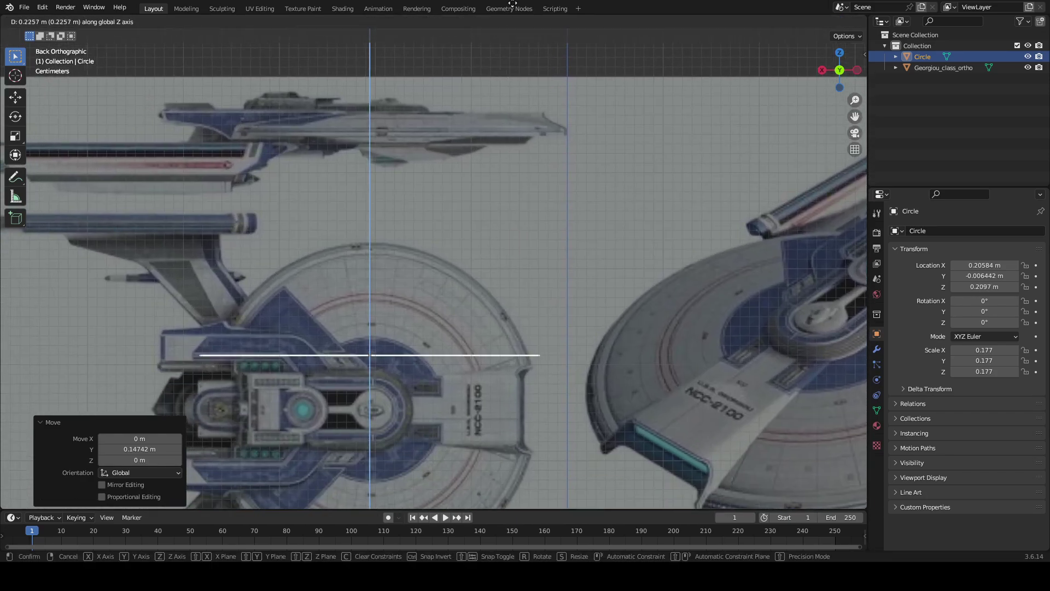
click(545, 288)
key(shift+z)
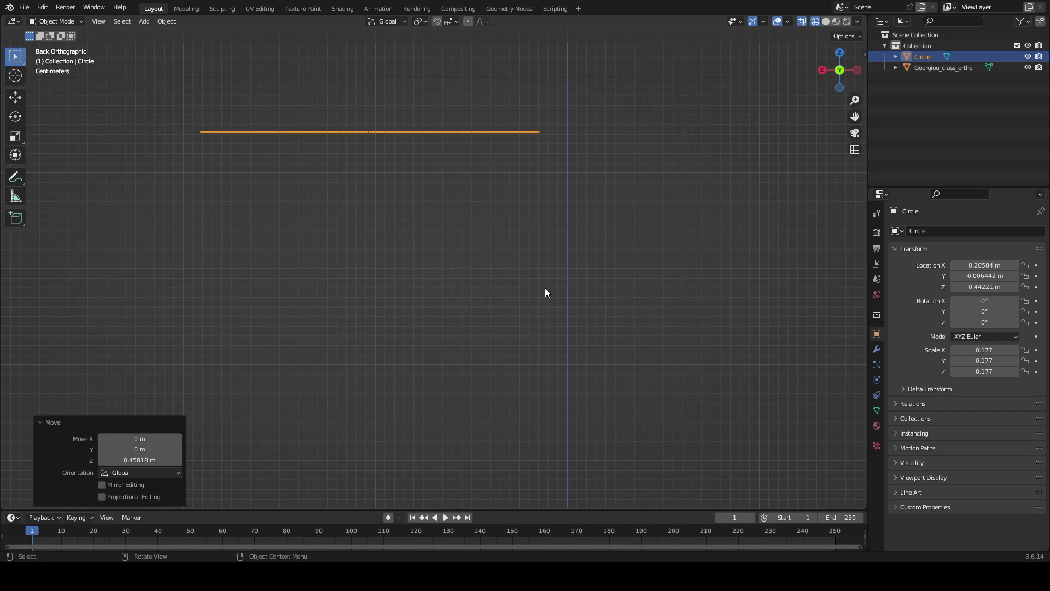
key(x)
key(shift+z)
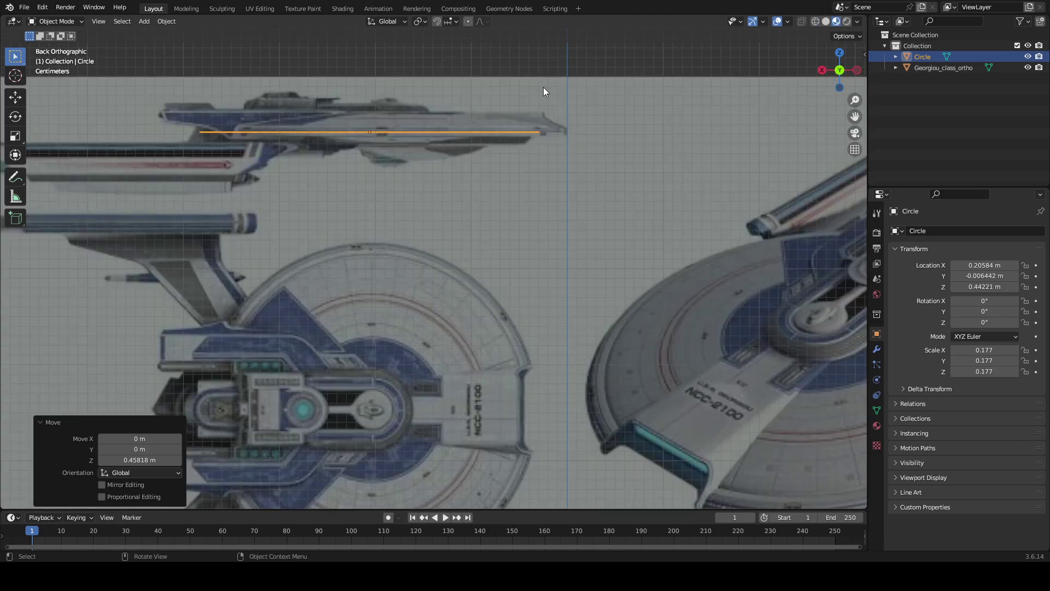
- Move the circle about -0.030 m along X so its edge meets the front tip of the side-view saucer
scroll(509, 229, up, 6)
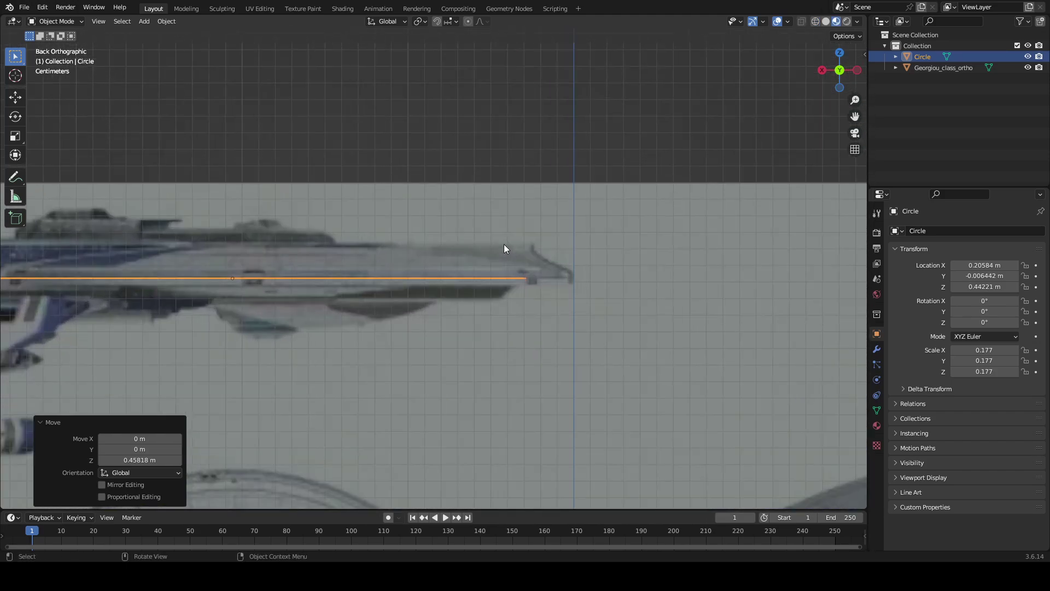
shift+middle_drag(493, 225, 38, 204)
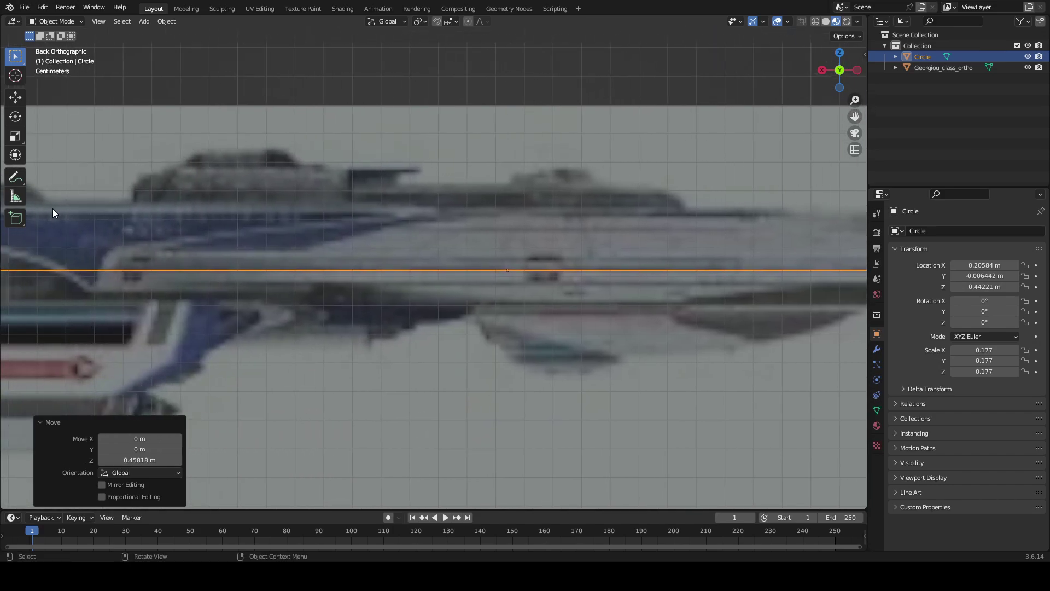
scroll(31, 218, down, 2)
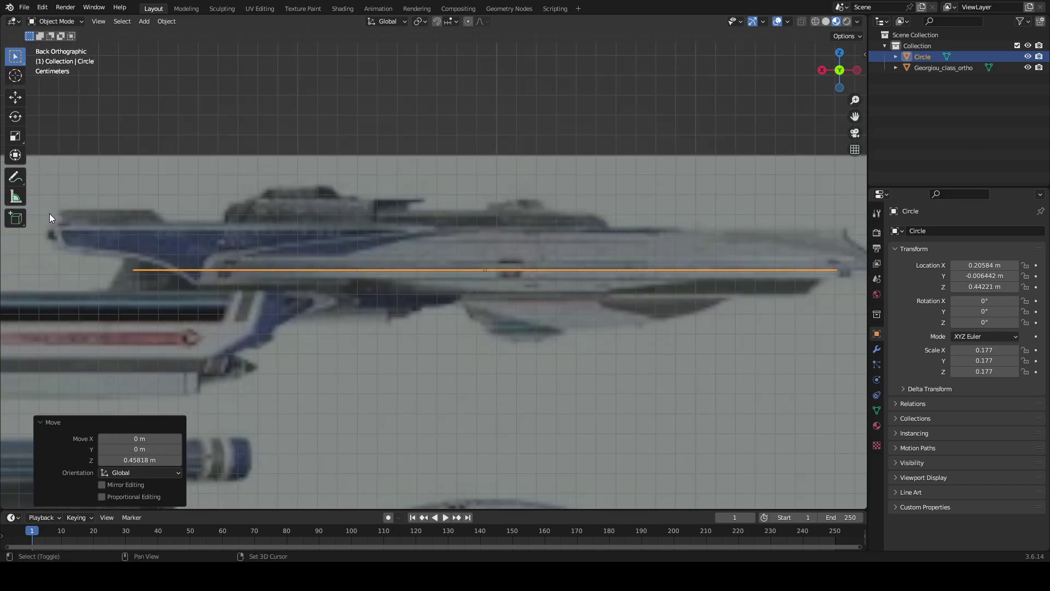
shift+middle_drag(50, 214, 764, 217)
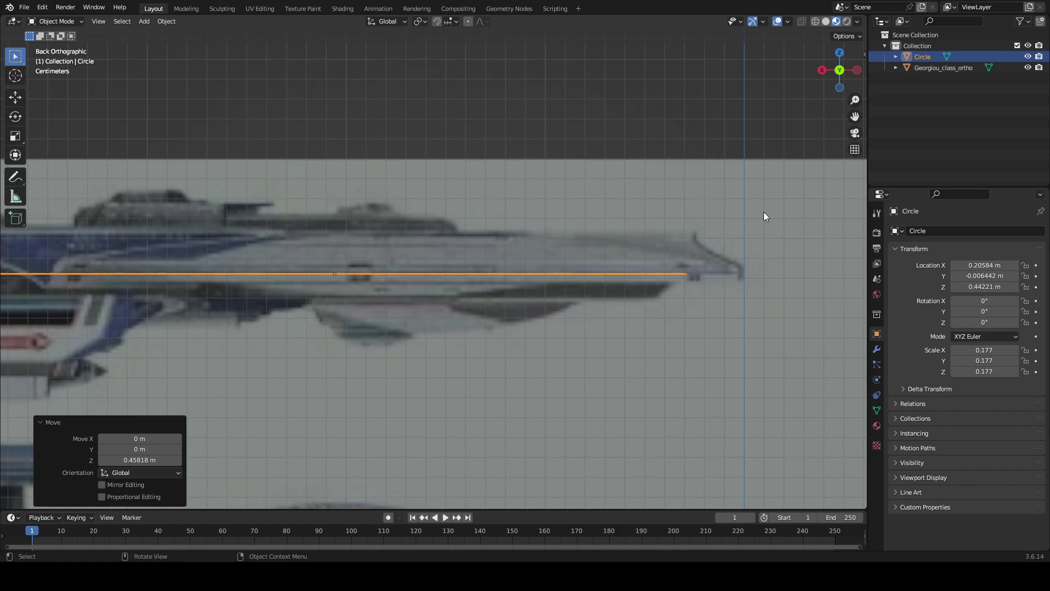
key(g)
key(x)
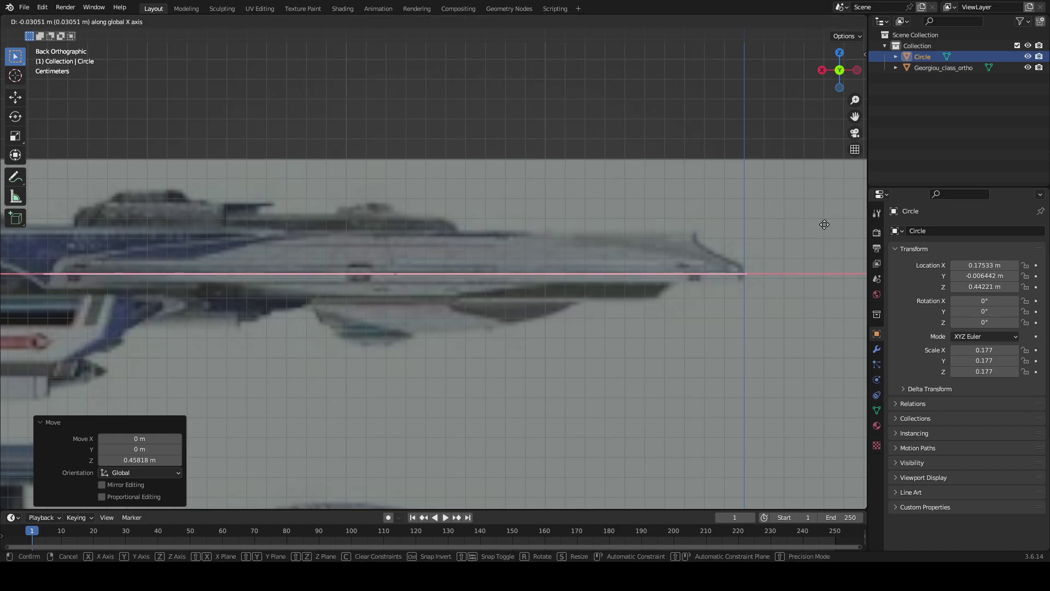
click(823, 224)
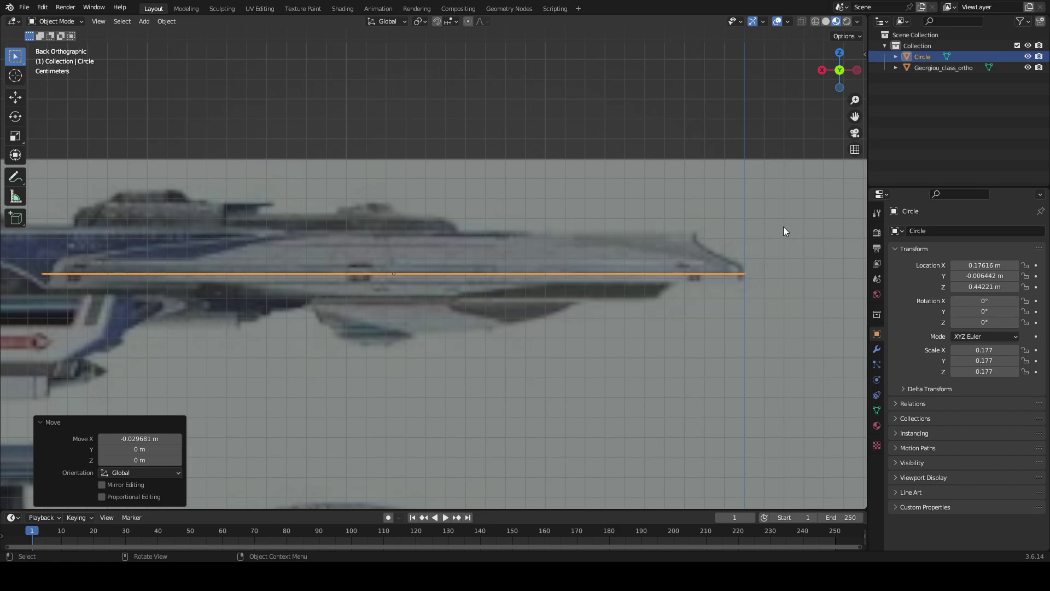
- Lower the circle about 0.0066 m along Z to the bottom edge of the side-view saucer's rim
key(g)
key(z)
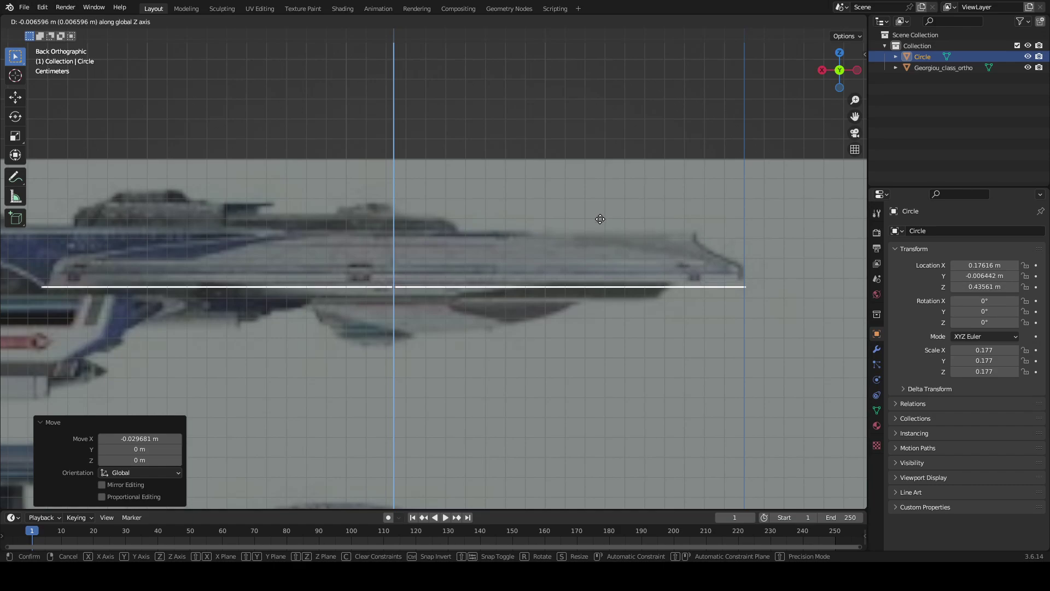
click(600, 219)
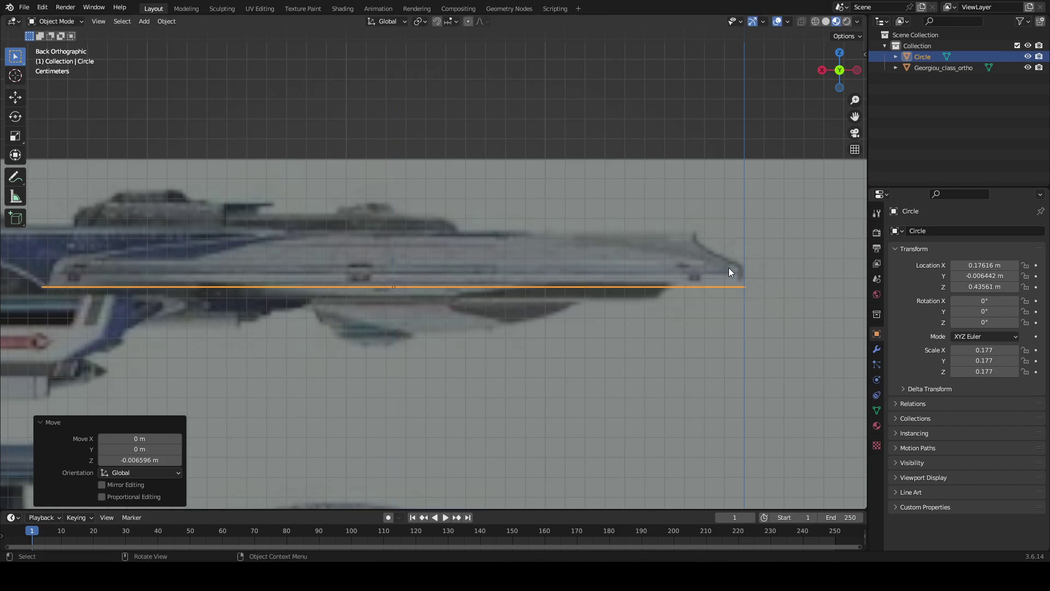
scroll(701, 263, down, 6)
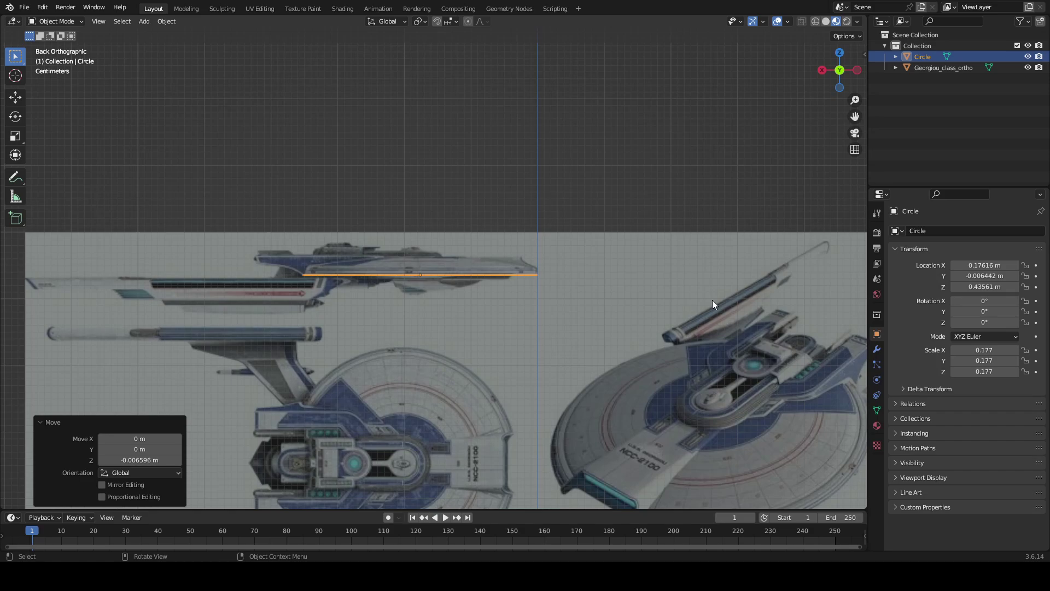
- Open the circle for mesh editing in face select mode, viewed in back orthographic against the side-view saucer
click(185, 8)
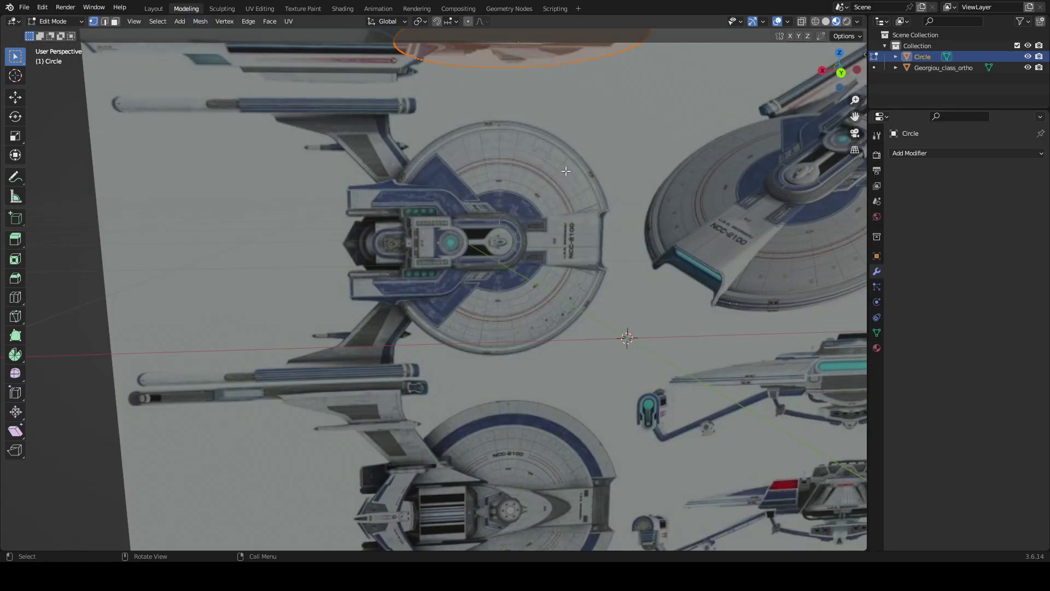
click(116, 23)
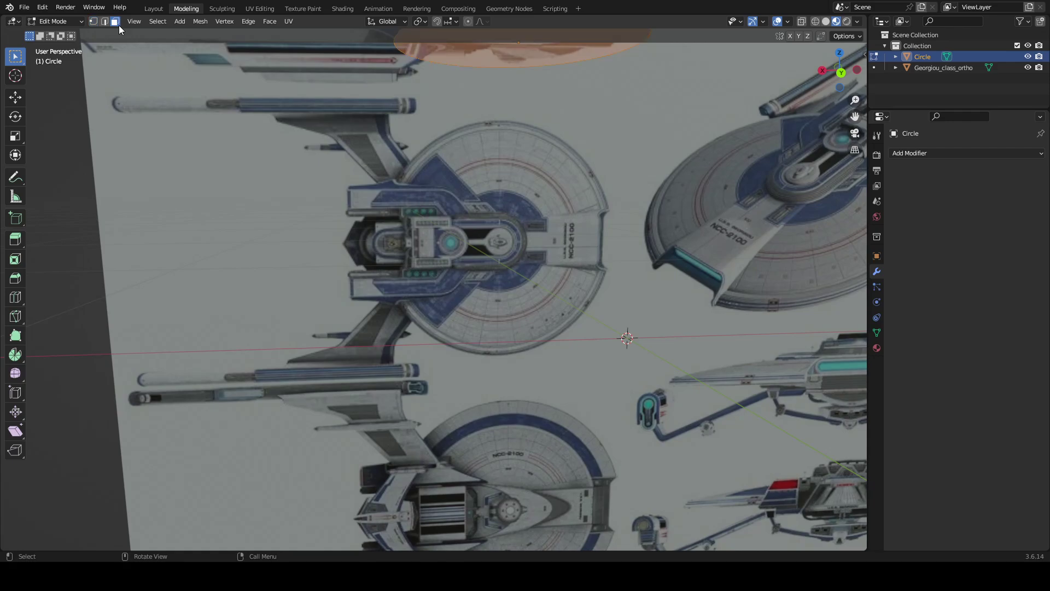
click(842, 72)
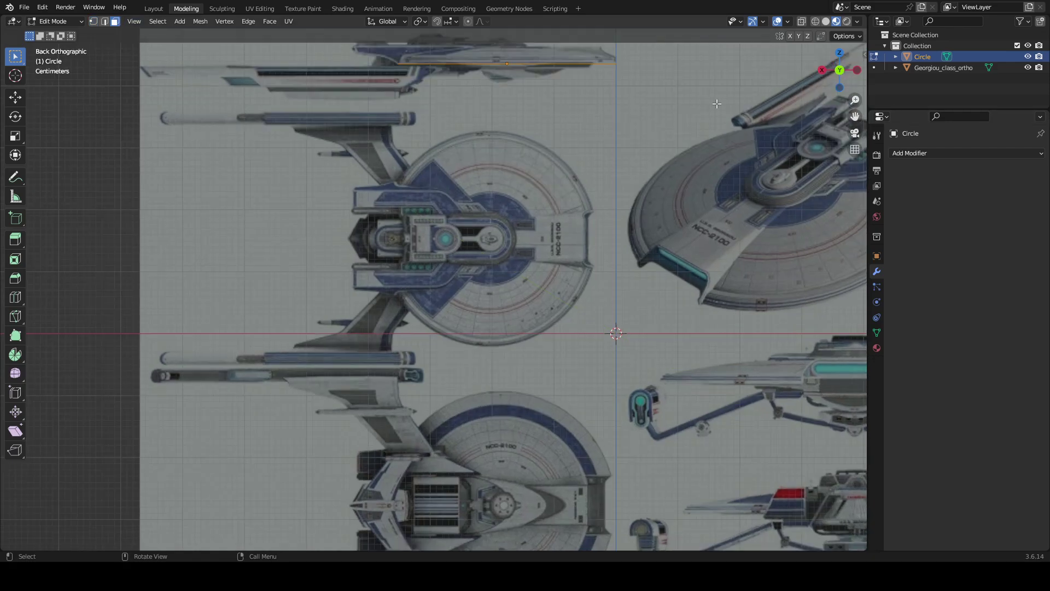
scroll(408, 345, up, 7)
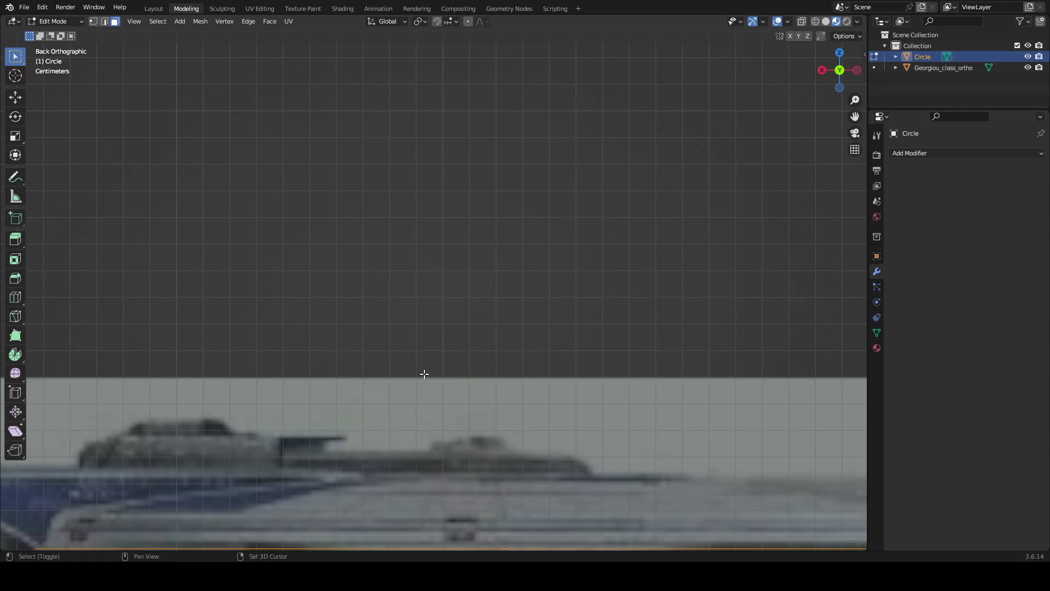
shift+middle_drag(425, 375, 407, 289)
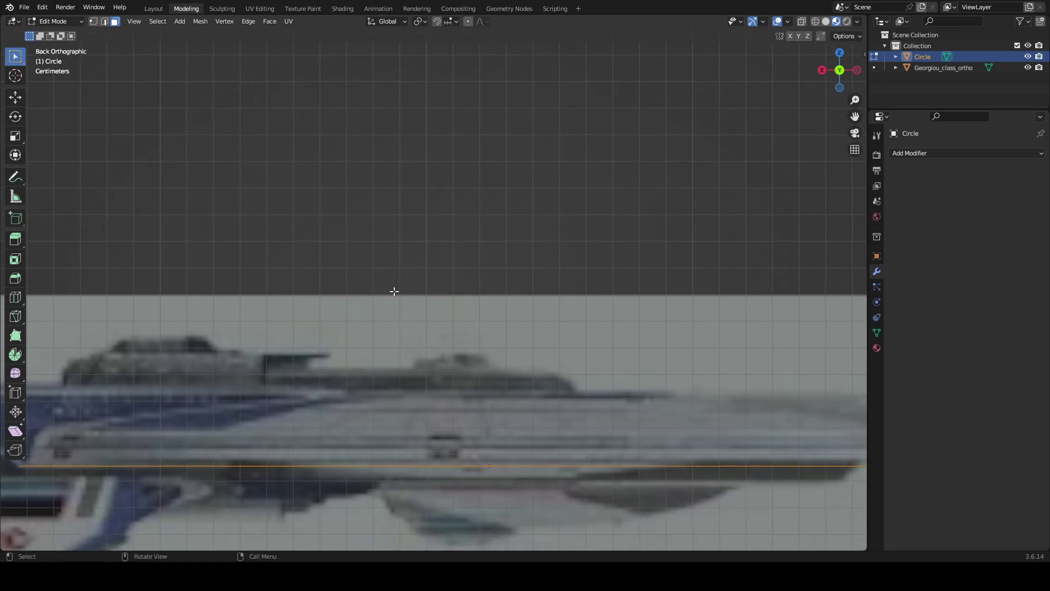
scroll(395, 292, down, 2)
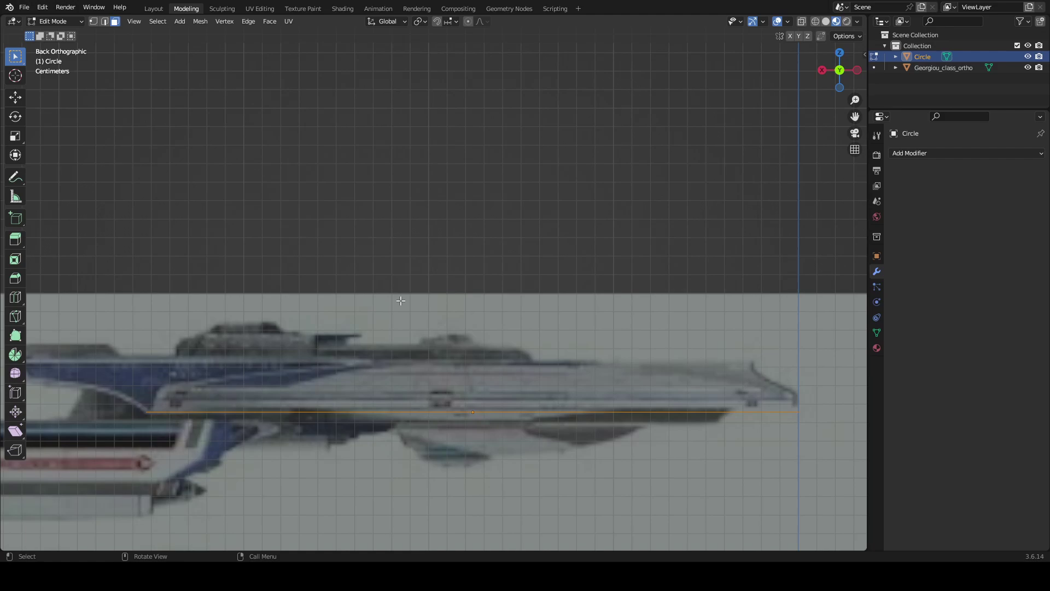
- Return to object editing and lower the circle about 0.0049 m along Z at the side-view saucer
click(162, 14)
ctrl+middle_drag(588, 127, 297, 202)
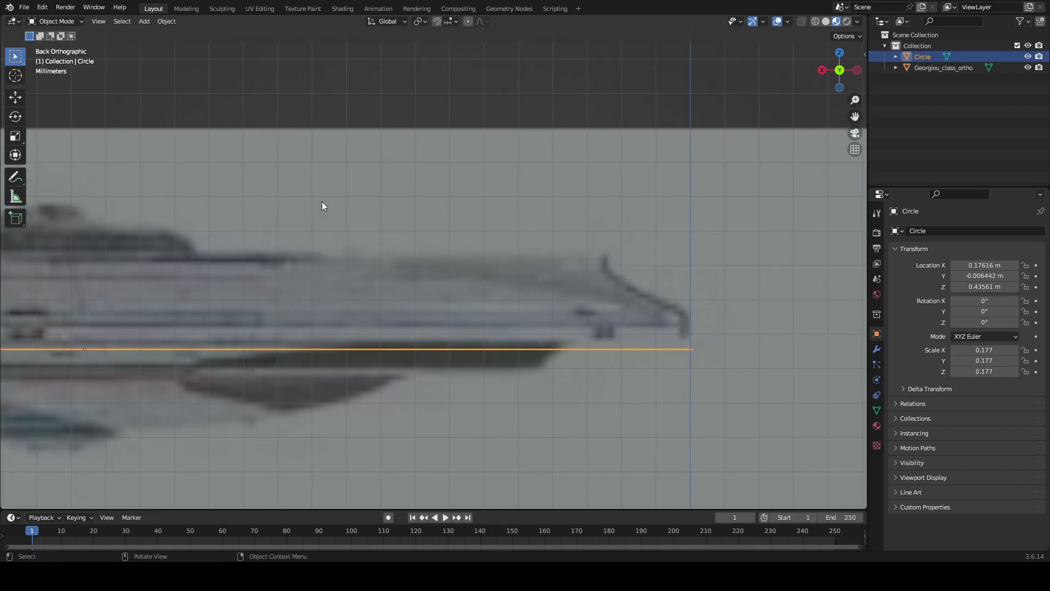
key(g)
key(z)
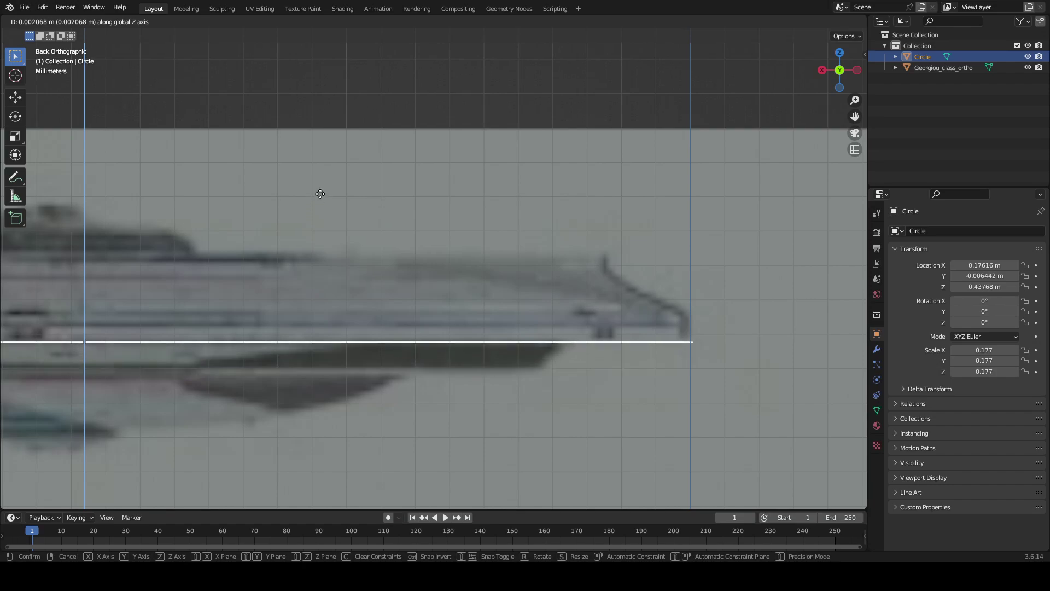
click(304, 219)
- Raise the circle about 0.0033 m along Z to the lower edge at the rear of the side-view saucer's rim
shift+middle_drag(458, 239, 235, 245)
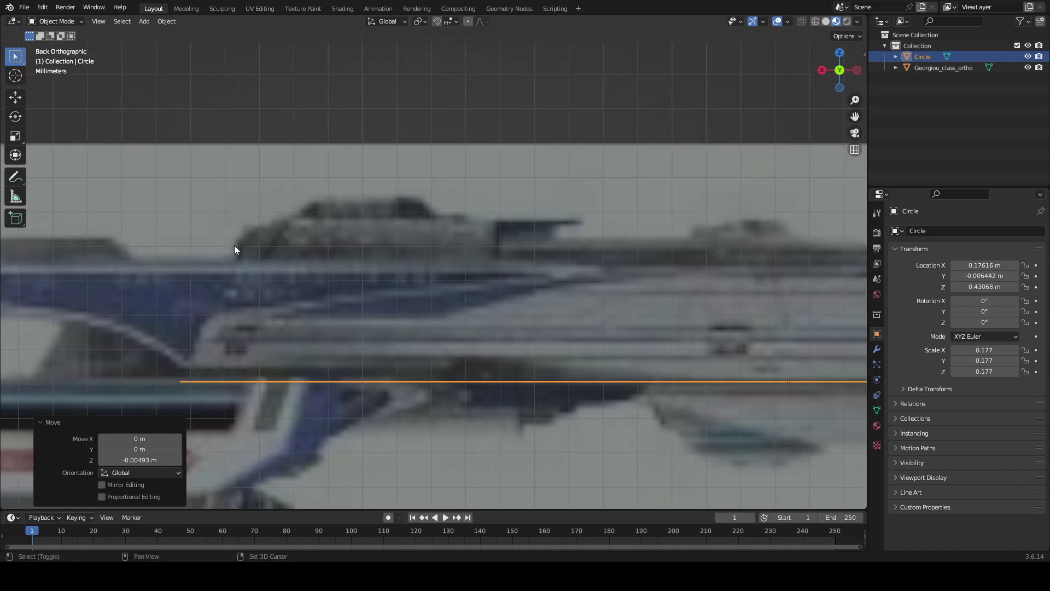
key(g)
key(z)
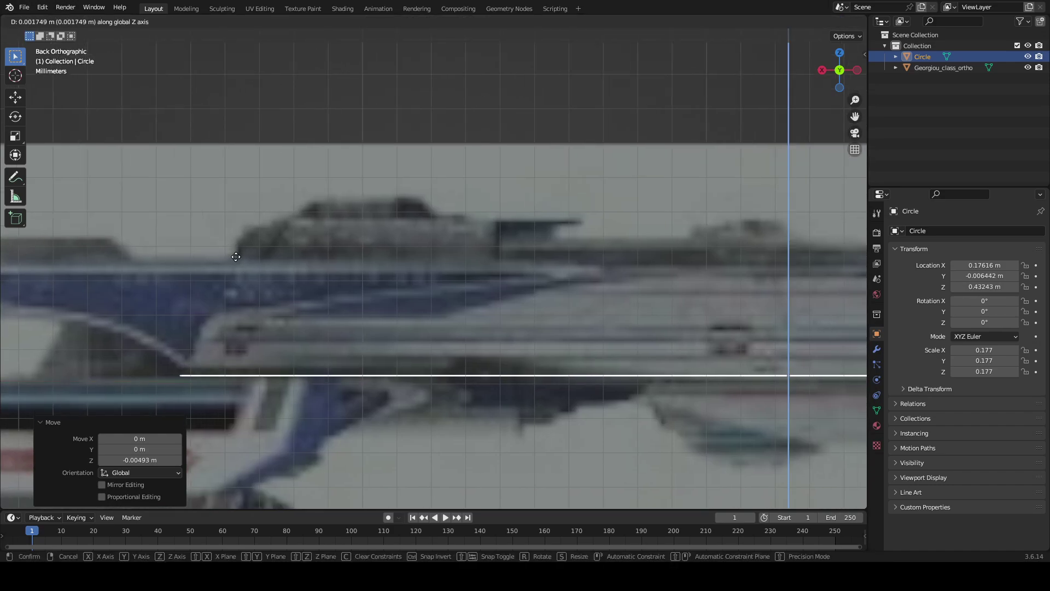
click(237, 255)
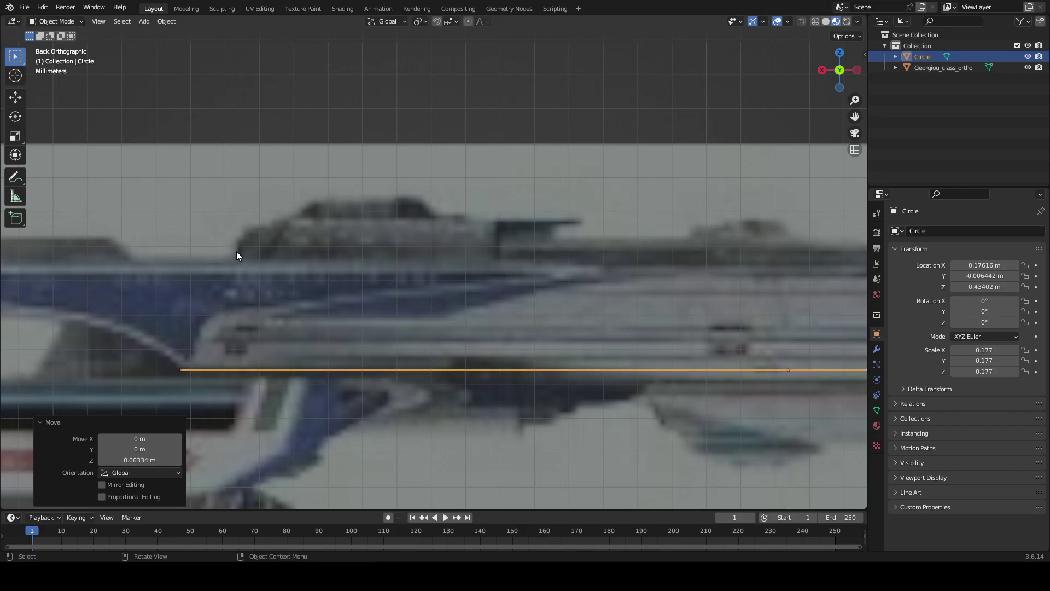
- Move the circle about -0.0030 m along X so its edge meets the rear tip of the side-view saucer
key(g)
key(x)
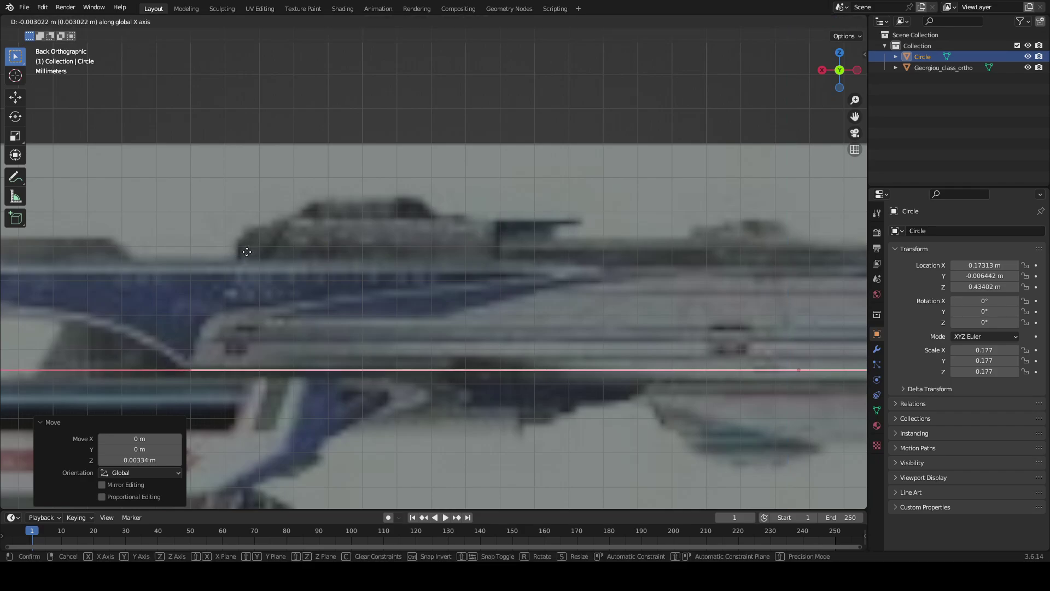
click(247, 252)
- Raise the circle about 0.0027 m along Z to fit the underside of the saucer's rim near the front tip
scroll(455, 349, down, 3)
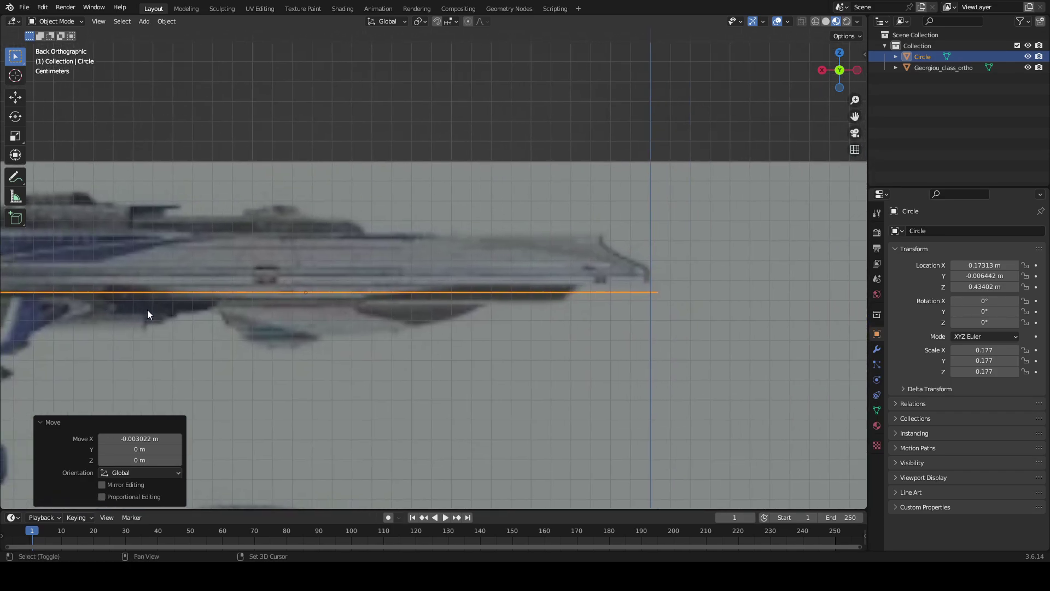
scroll(186, 315, up, 1)
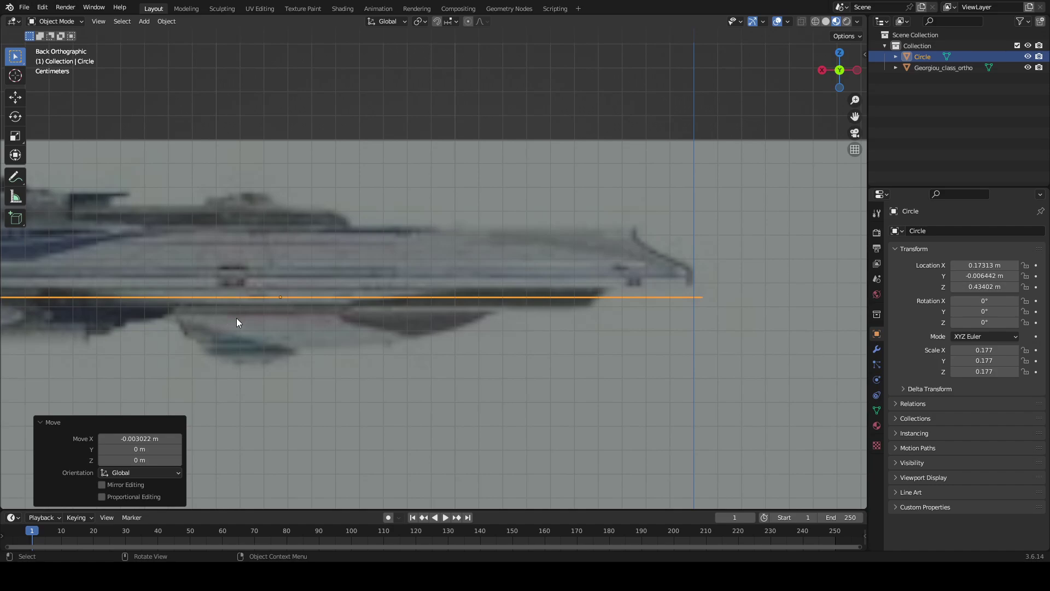
key(g)
key(z)
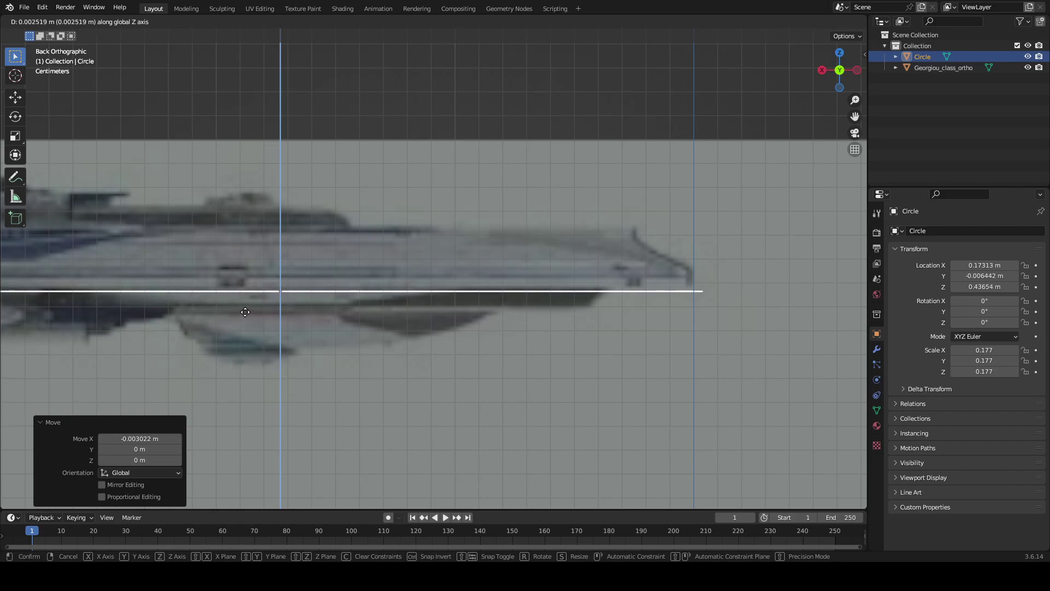
click(245, 315)
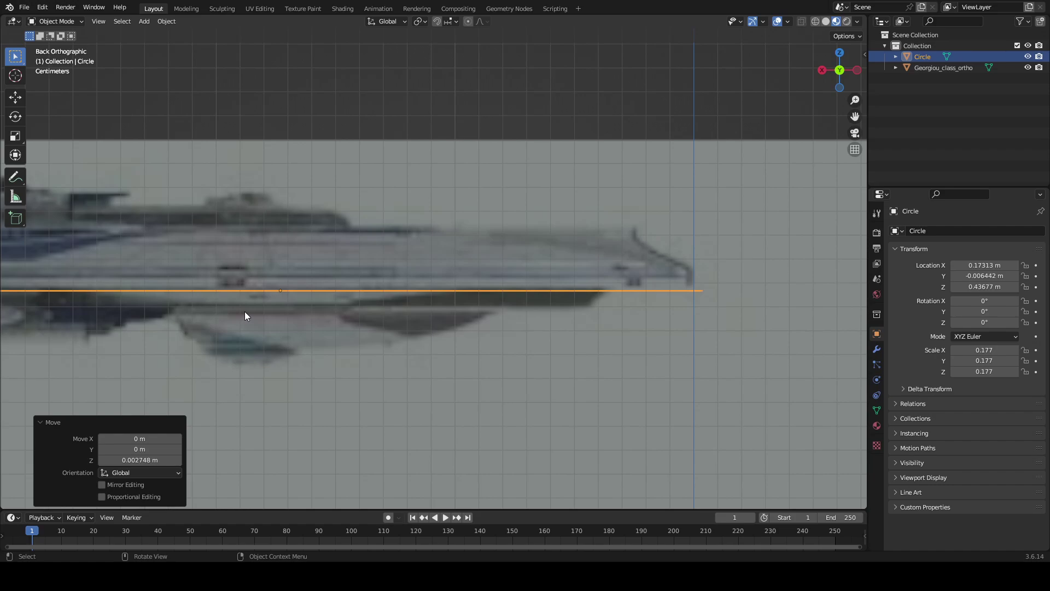
- In mesh editing and back orthographic view, extrude the circle's face upward into a thin disc over the side-view saucer's rim
scroll(405, 350, up, 2)
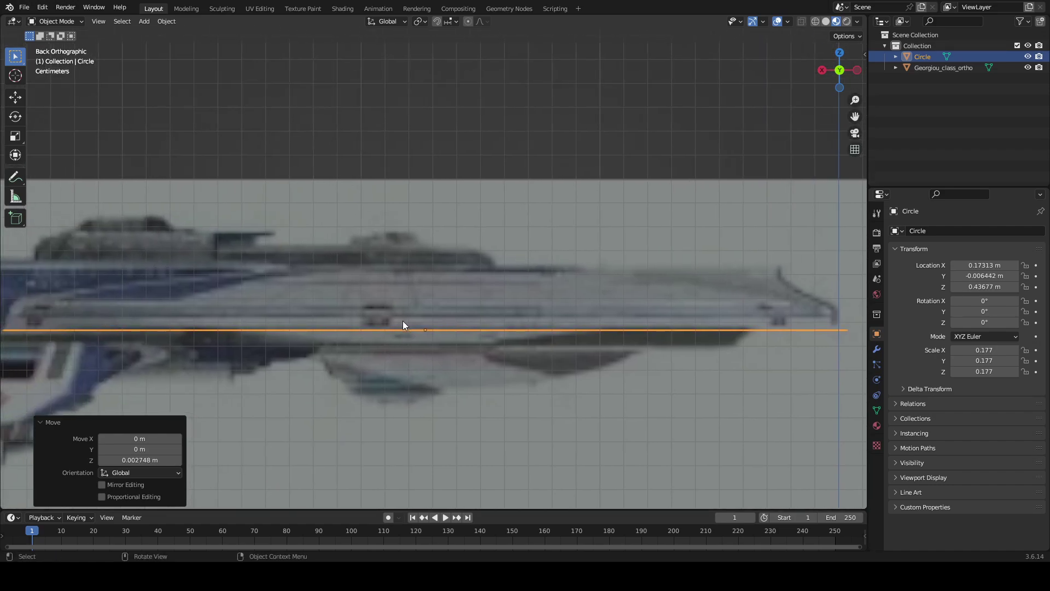
click(186, 8)
middle_drag(328, 180, 343, 249)
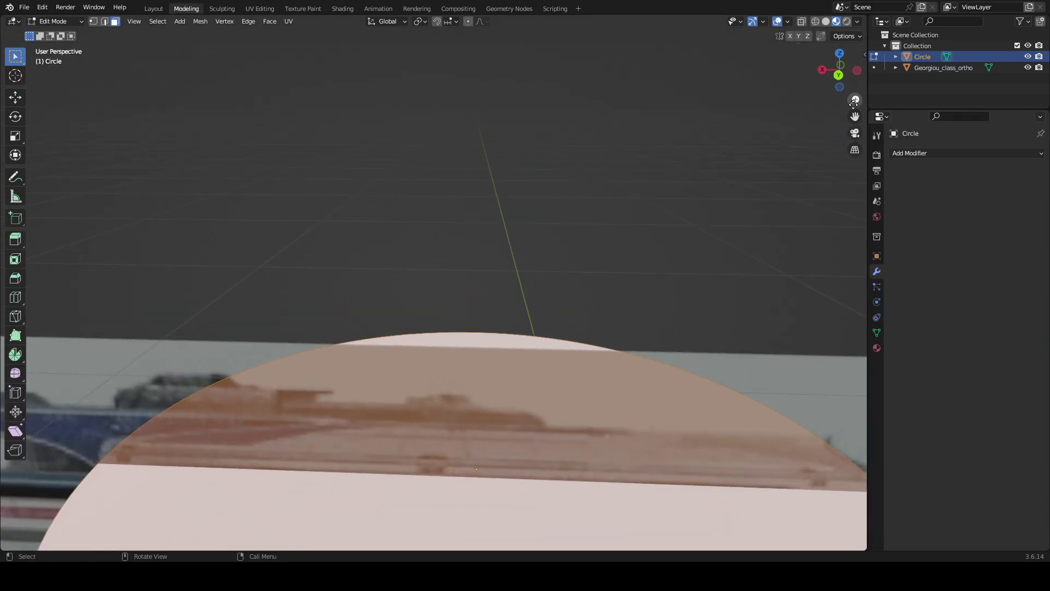
click(836, 79)
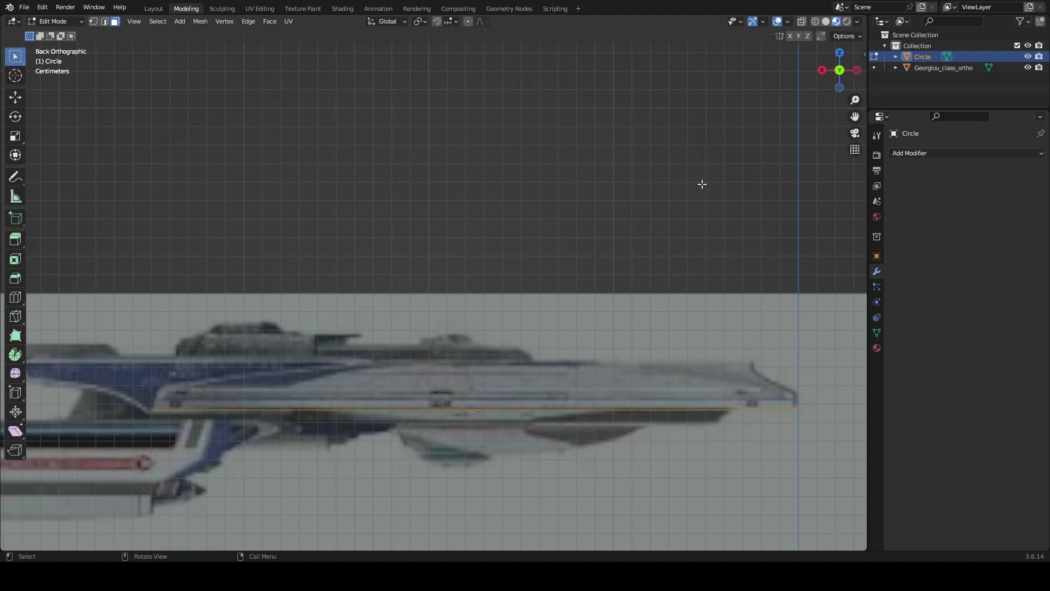
key(e)
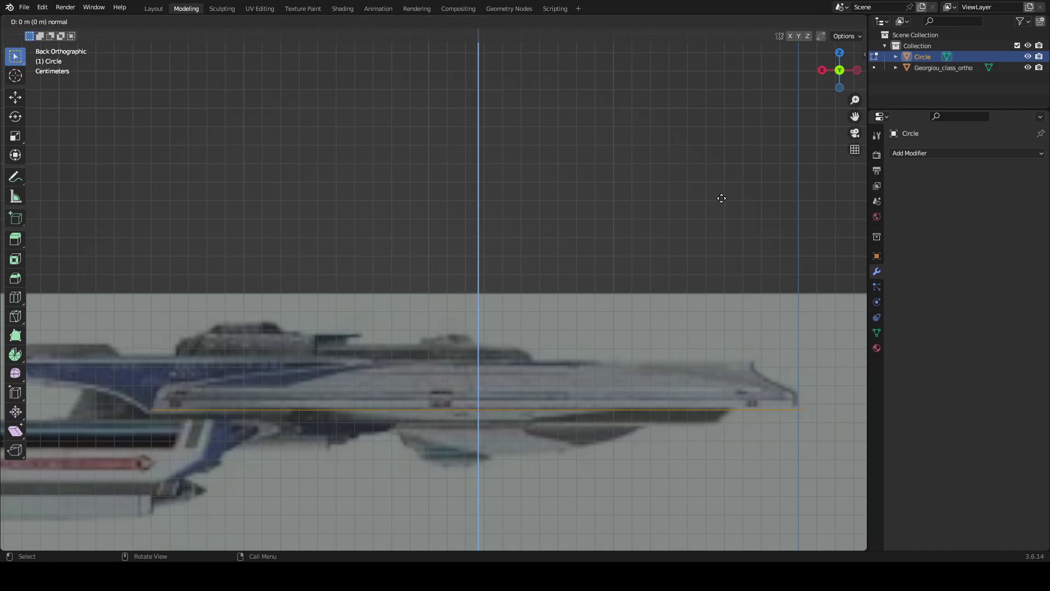
click(721, 170)
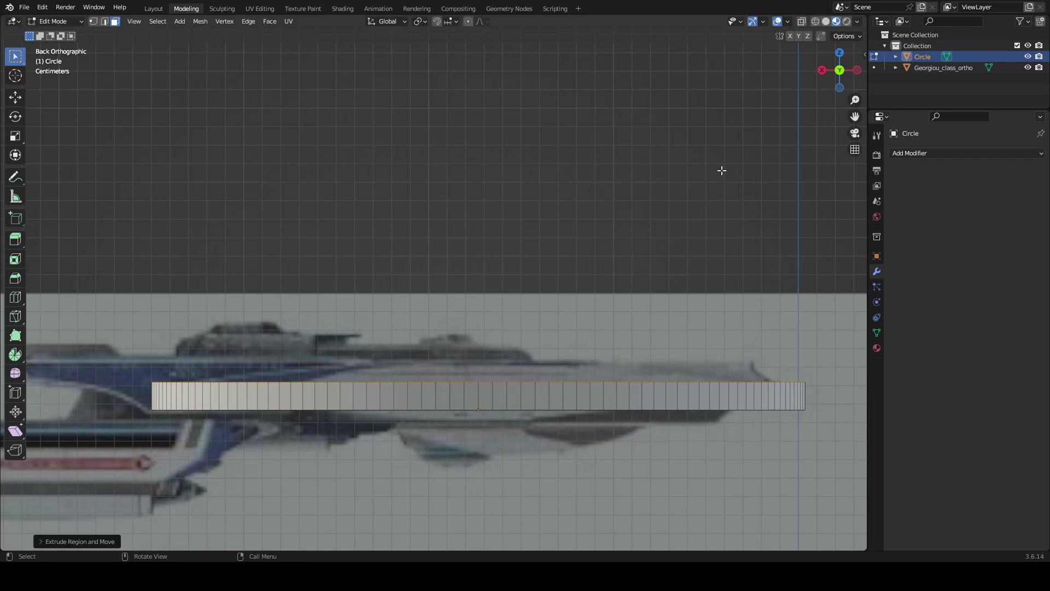
- Scale the disc's top face slightly inward along X and lower it about 0.0053 m along Z
key(s)
key(x)
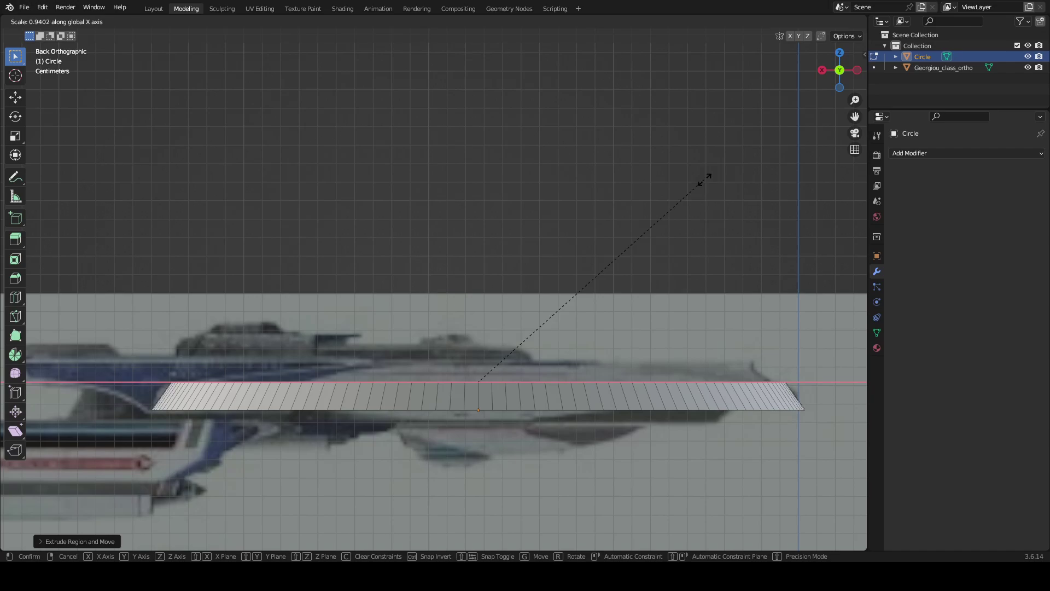
click(719, 181)
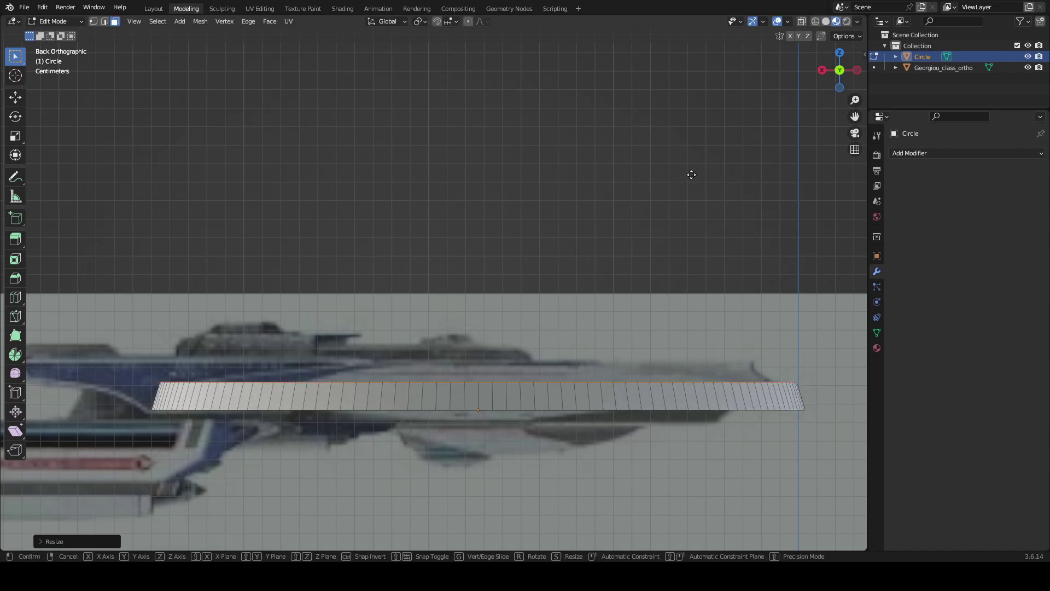
key(g)
key(z)
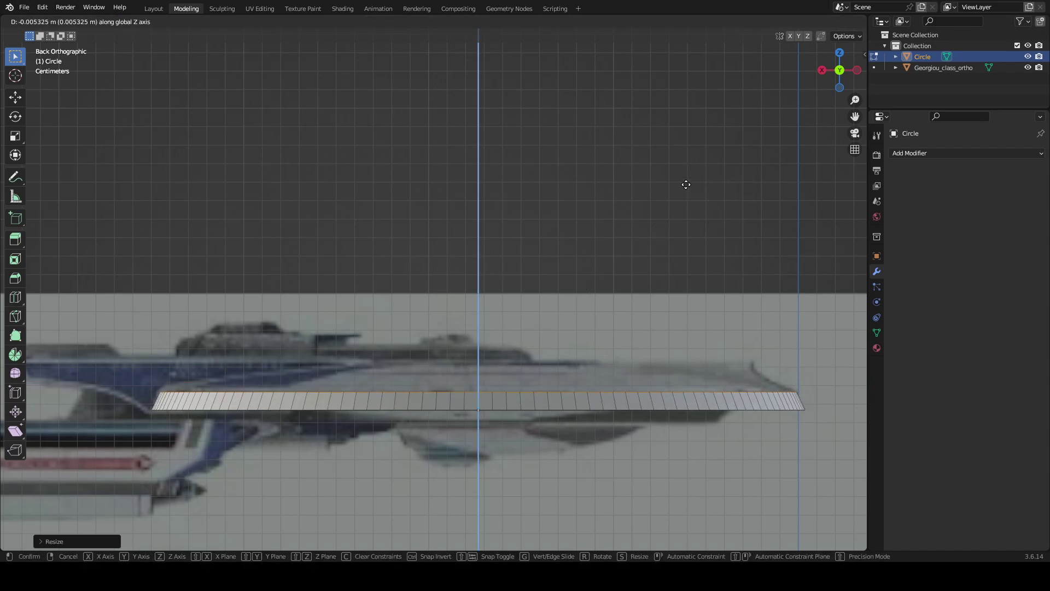
click(686, 185)
- Fine-tune the top face's uniform scale and raise it about 0.0018 m along Z to the rim's upper edge
key(s)
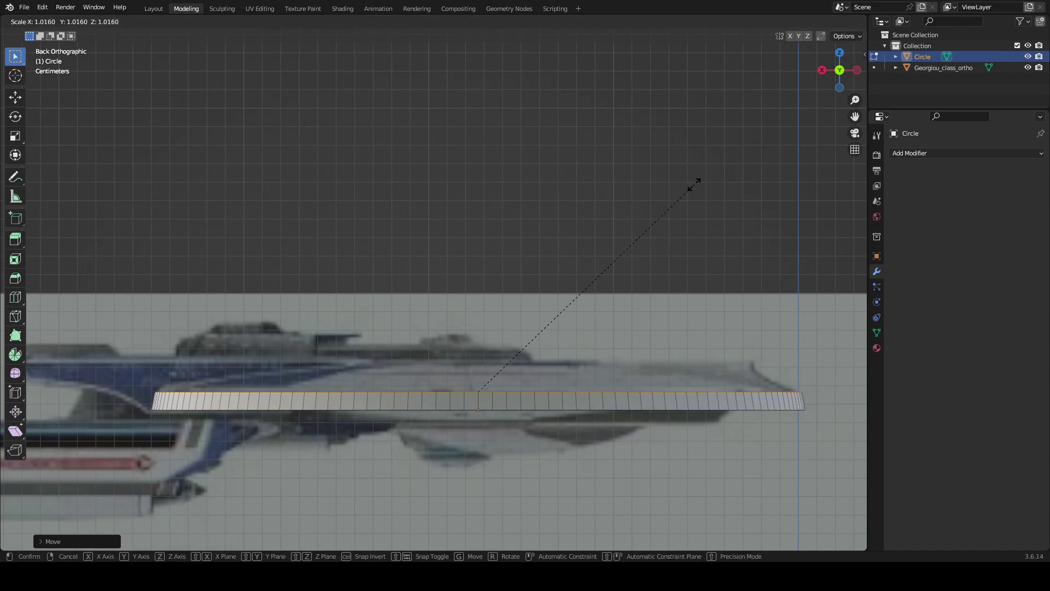
click(687, 183)
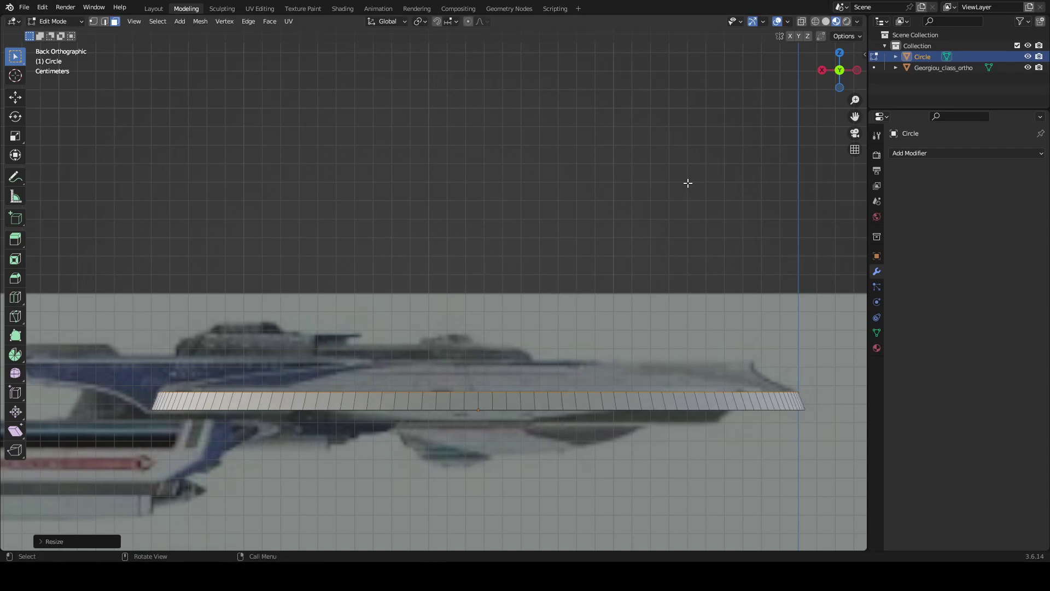
key(g)
key(z)
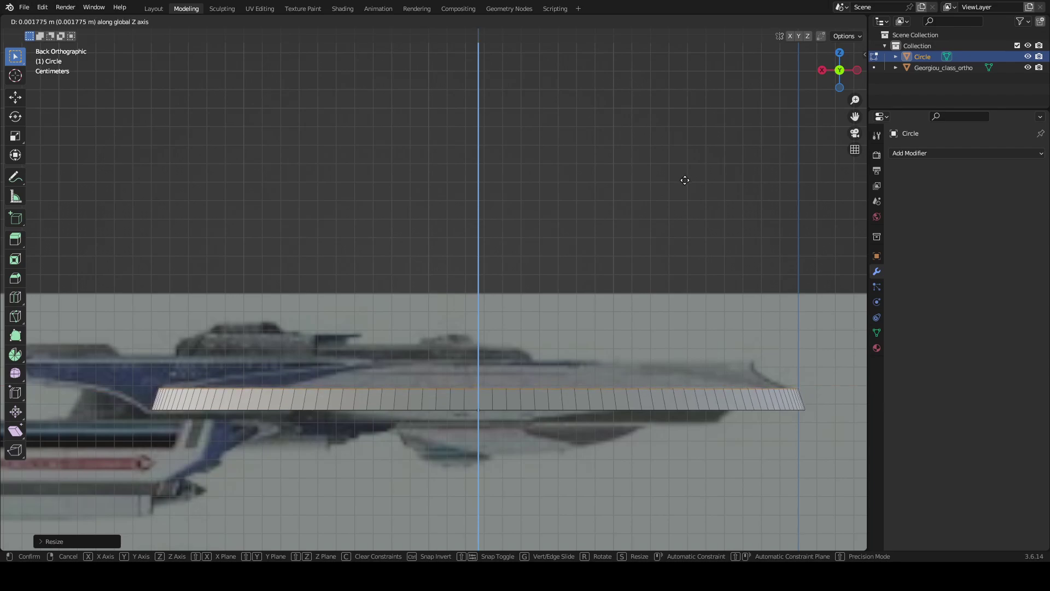
click(684, 180)
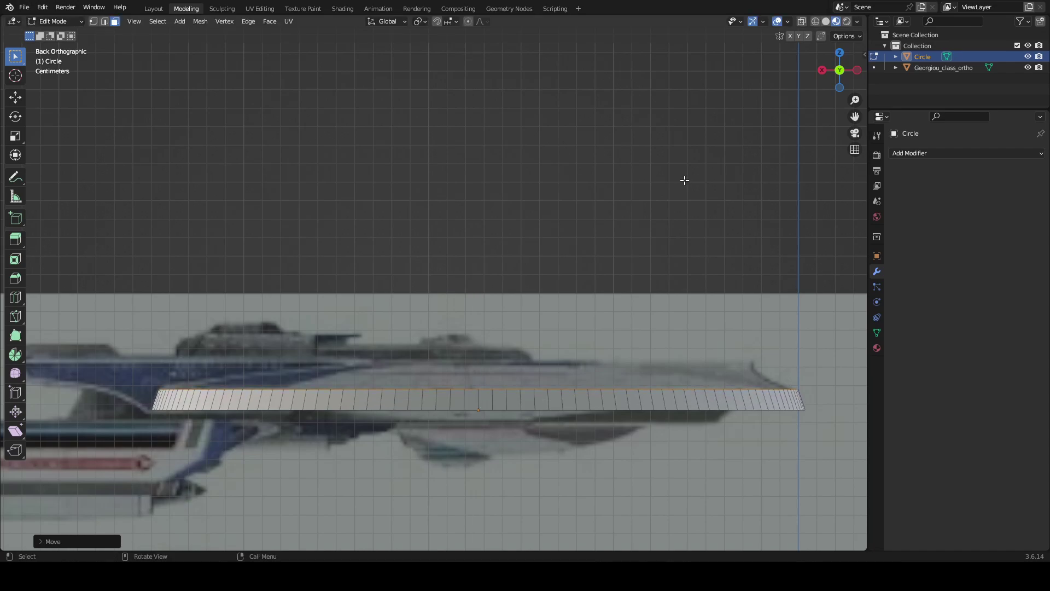
- In object editing, move the disc about -0.118 m along Y so most of it sits on one side of the reference plane
middle_drag(684, 180, 305, 204)
click(158, 11)
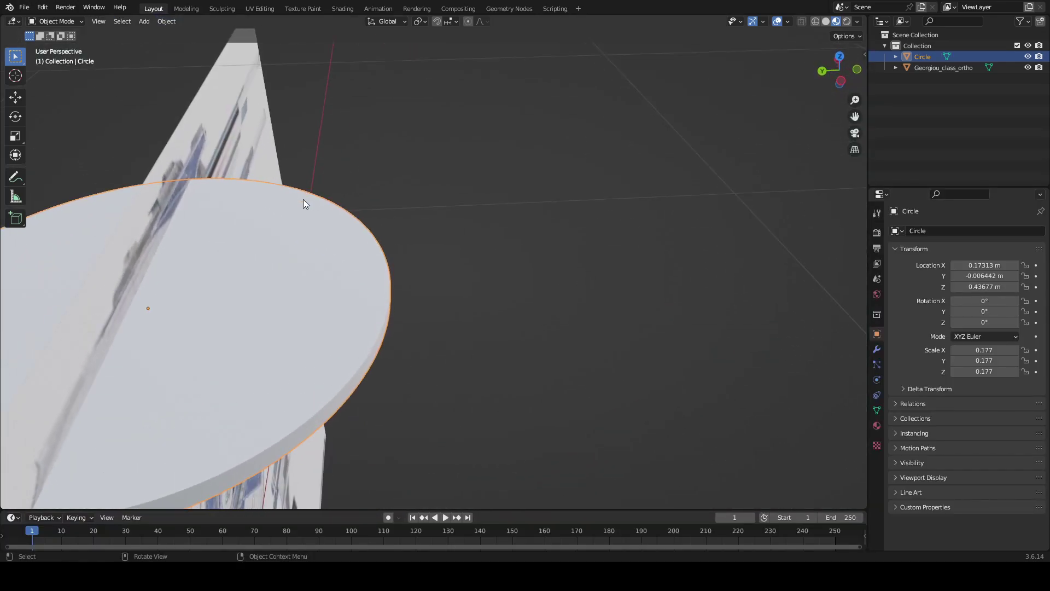
key(g)
key(y)
click(462, 237)
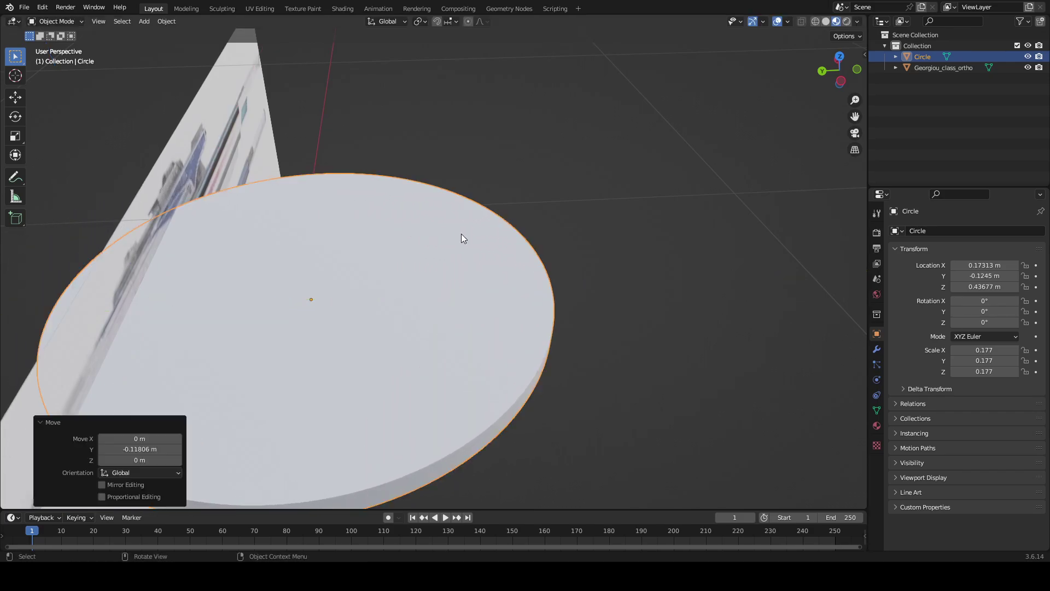
- Compare the disc with the side-view saucer in back orthographic view, and reopen its mesh for editing in that view
click(821, 72)
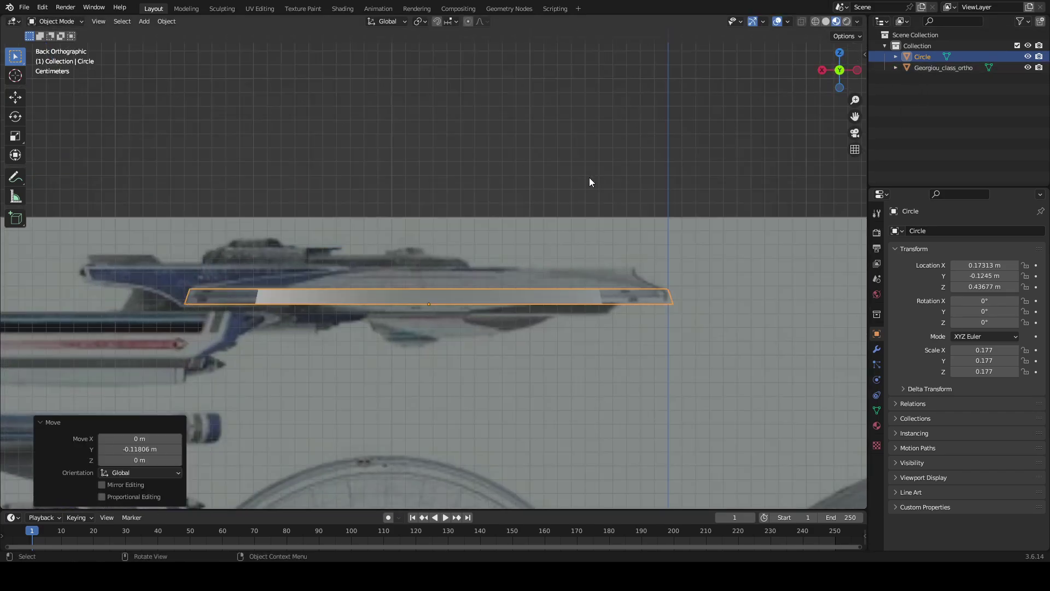
scroll(585, 178, up, 3)
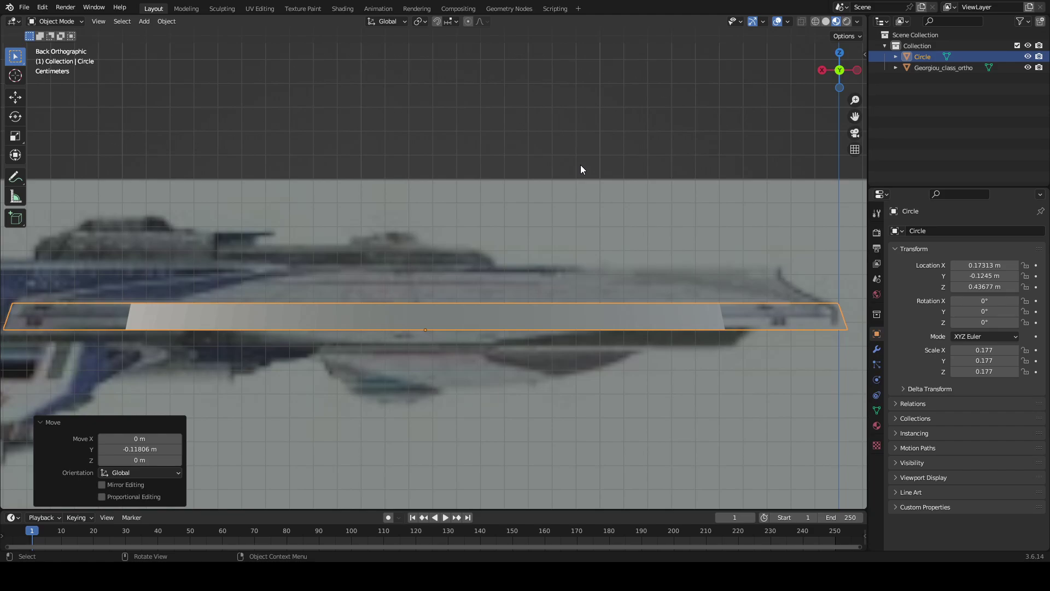
middle_drag(581, 168, 584, 52)
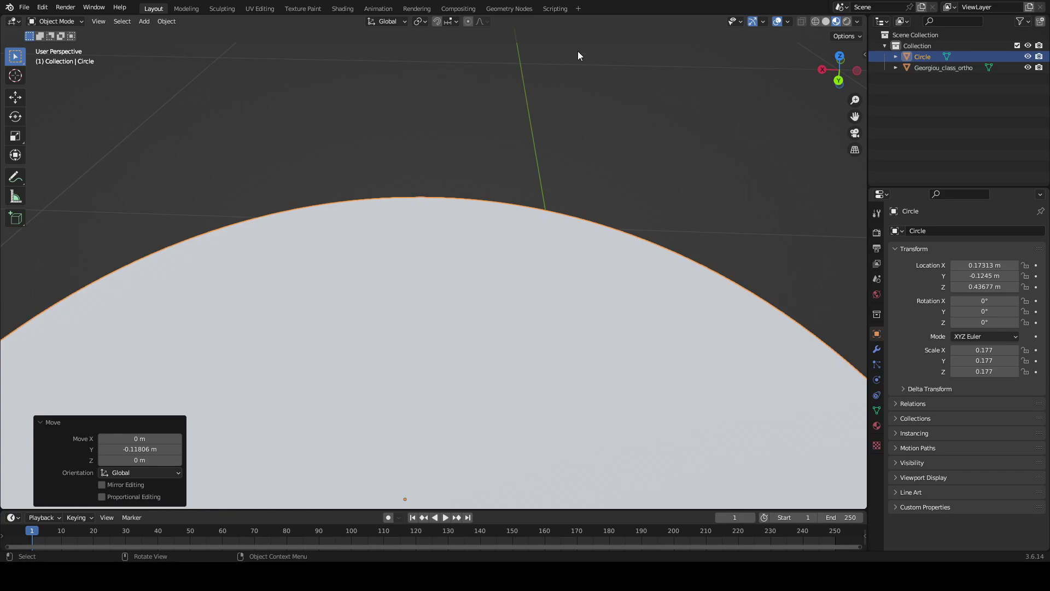
click(185, 9)
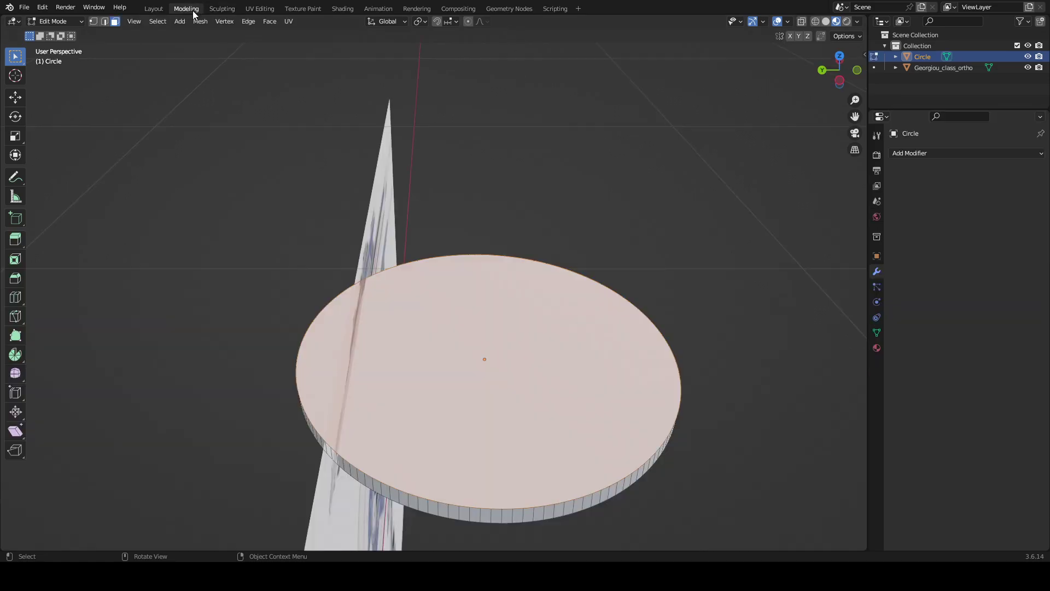
click(823, 72)
shift+middle_drag(655, 91, 659, 92)
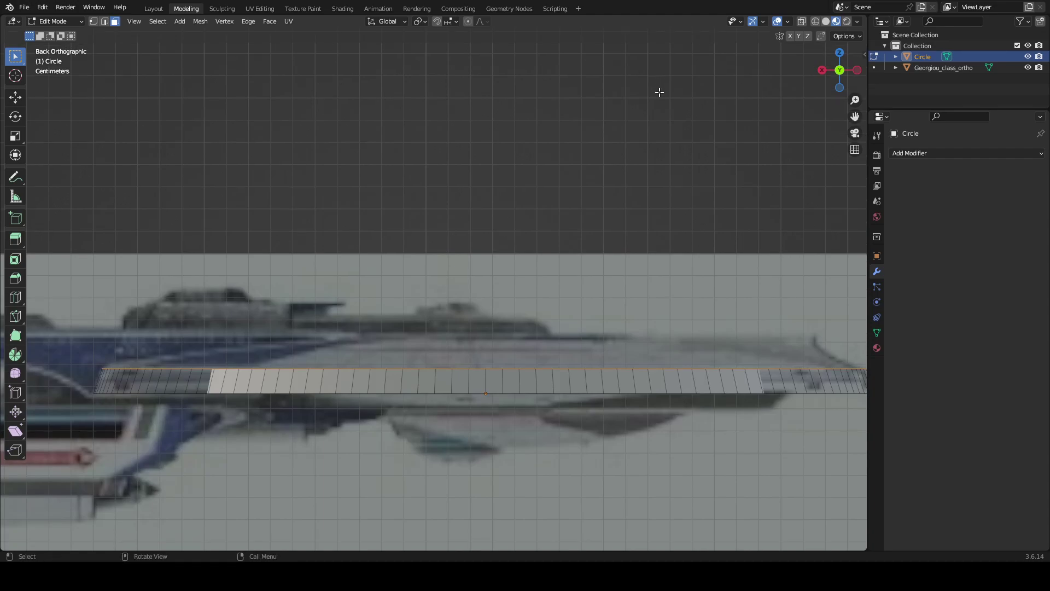
- Extrude the disc's top face straight up, and scale the new face inward to form a sloped tier above the rim
key(e)
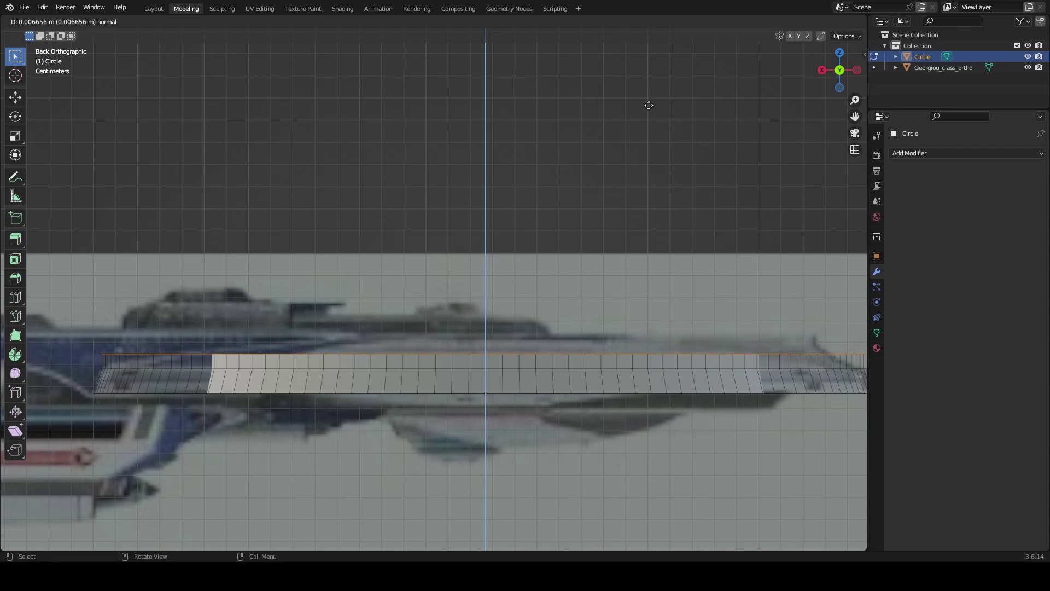
click(648, 102)
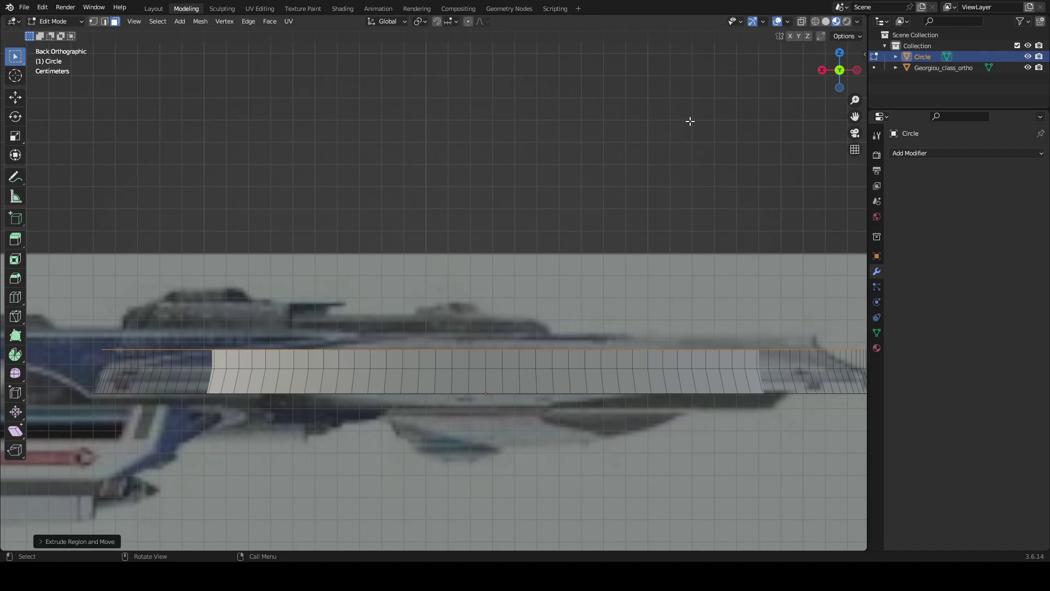
key(a)
middle_drag(627, 200, 466, 407)
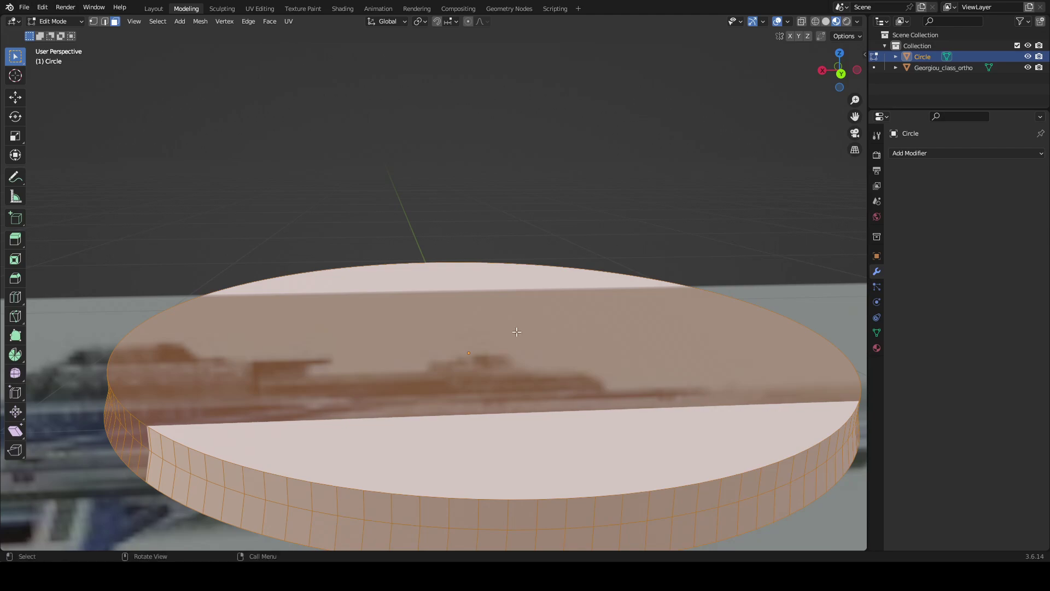
key(alt+a)
click(840, 71)
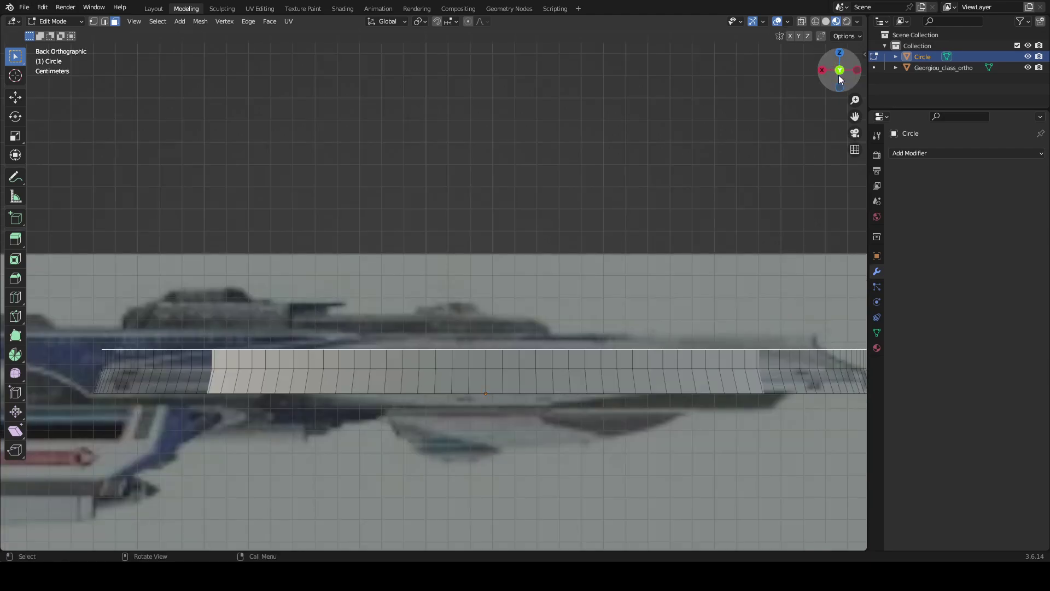
key(s)
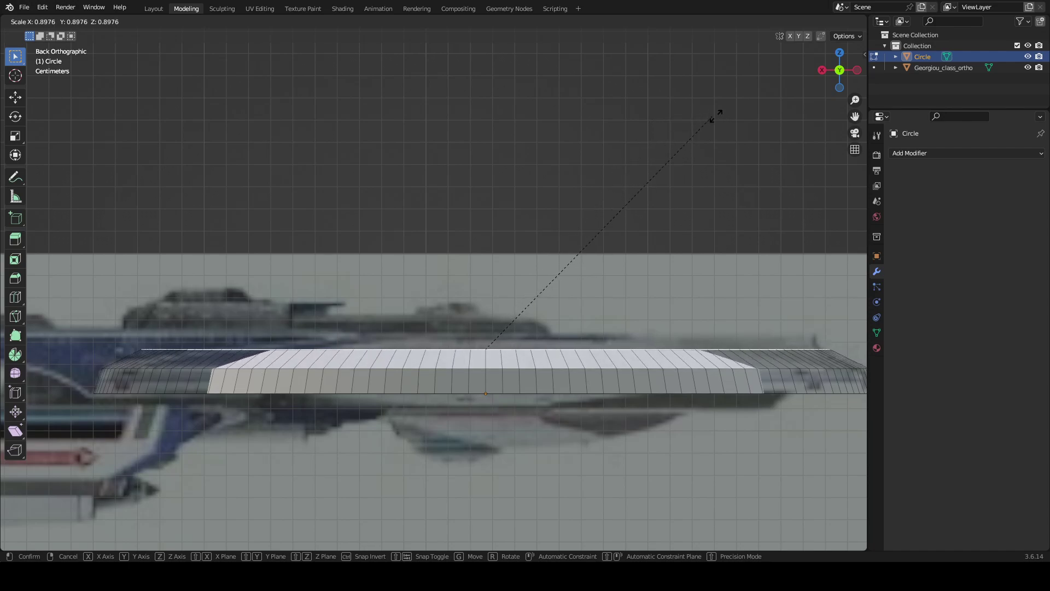
click(736, 114)
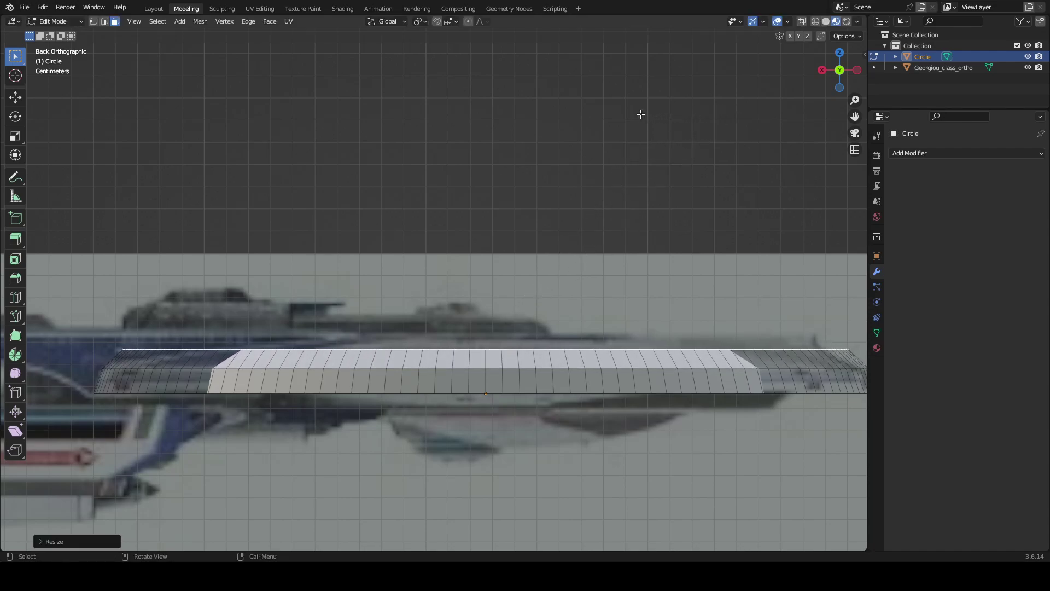
- Lower the tier's top face about 0.005 m along Z and scale it up to about 1.03
key(g)
key(z)
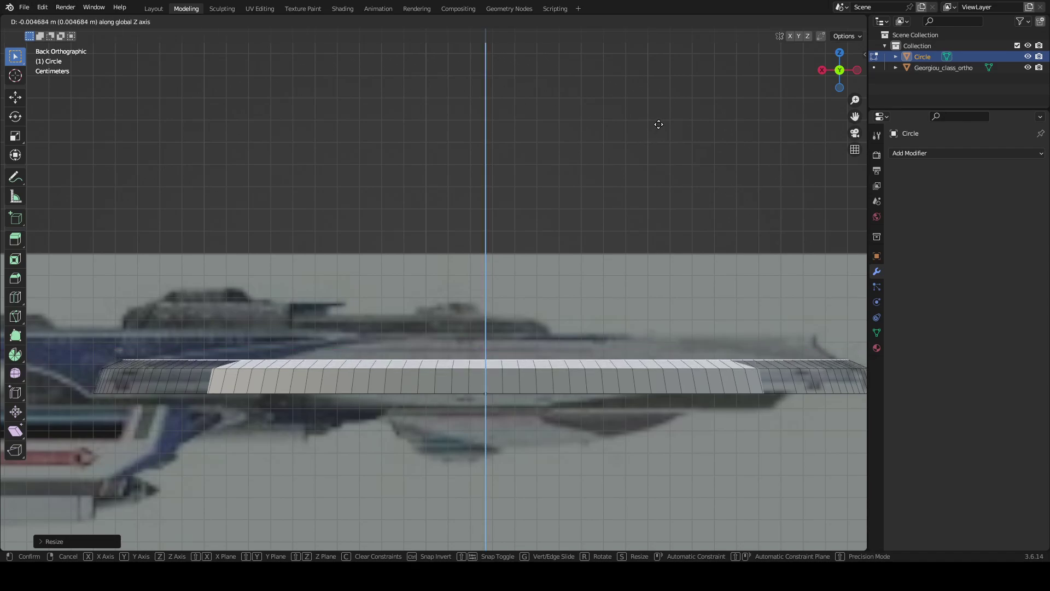
click(663, 125)
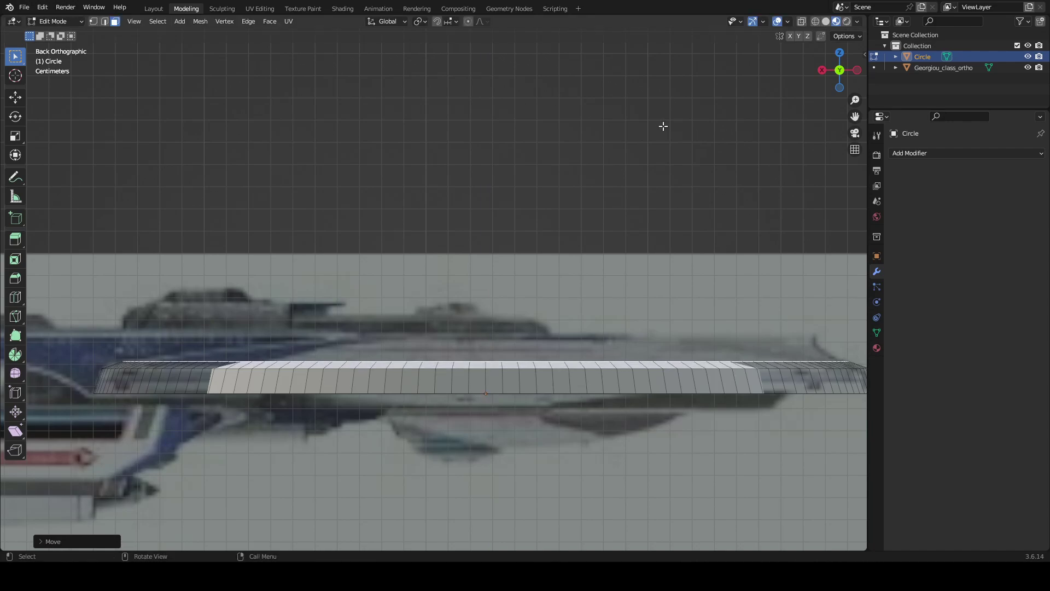
key(s)
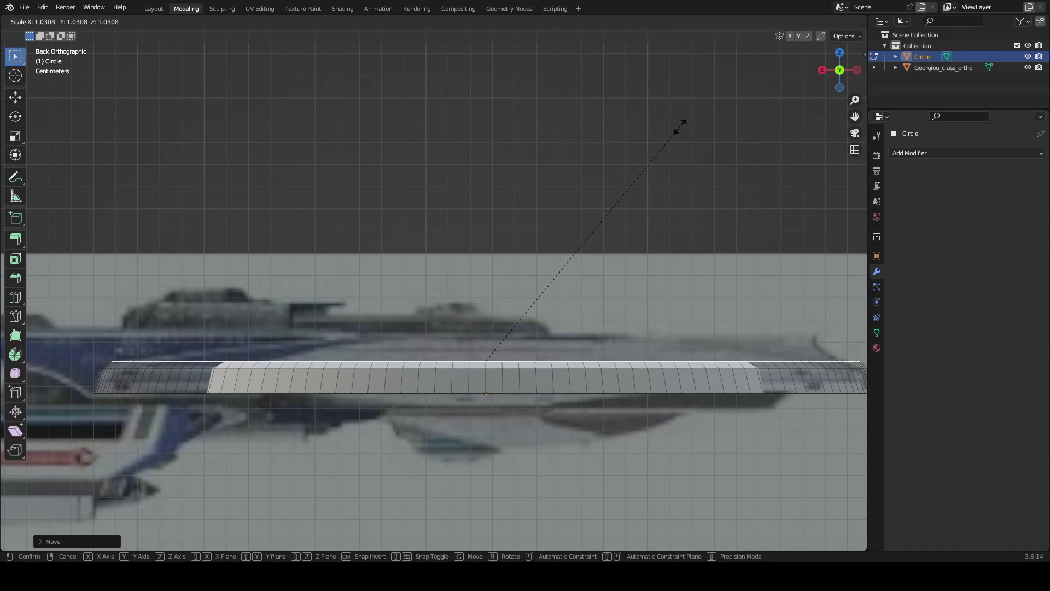
click(680, 126)
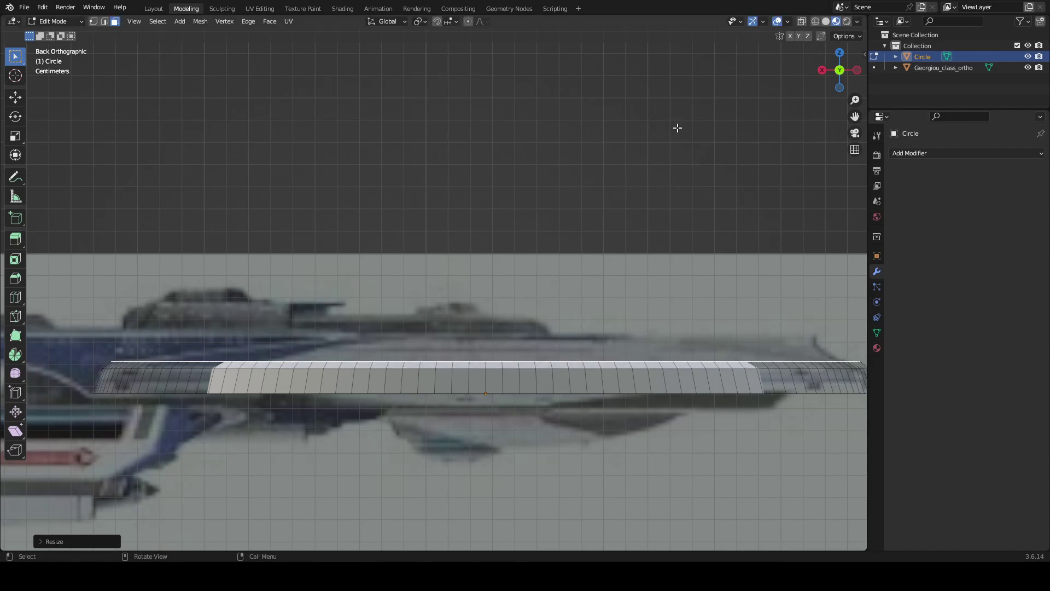
- Extrude the top face a short way up along Z and scale it inward to about 0.7 for a shallow upper slope
key(e)
key(z)
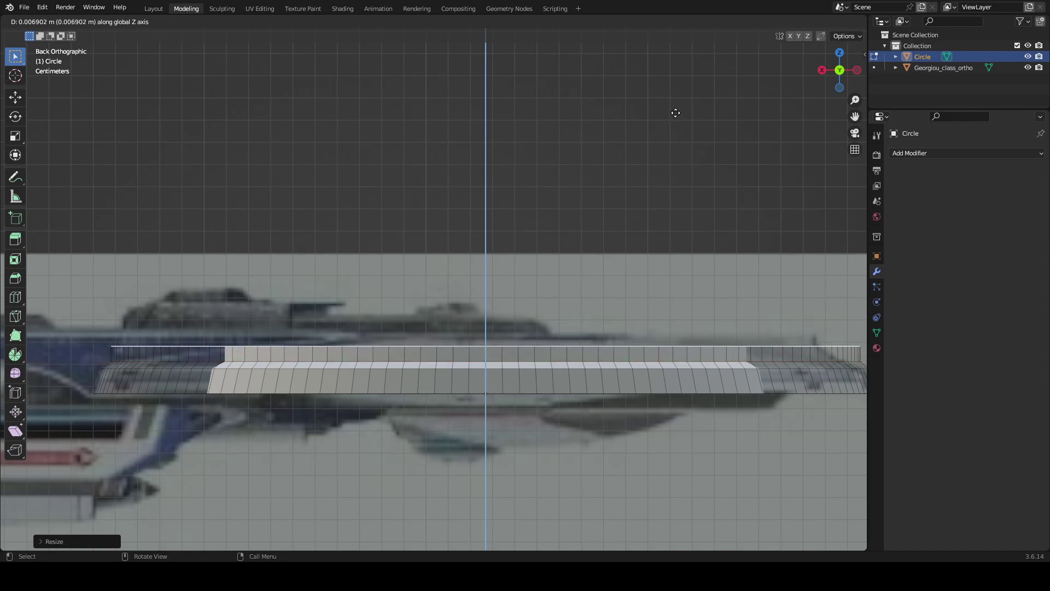
click(674, 118)
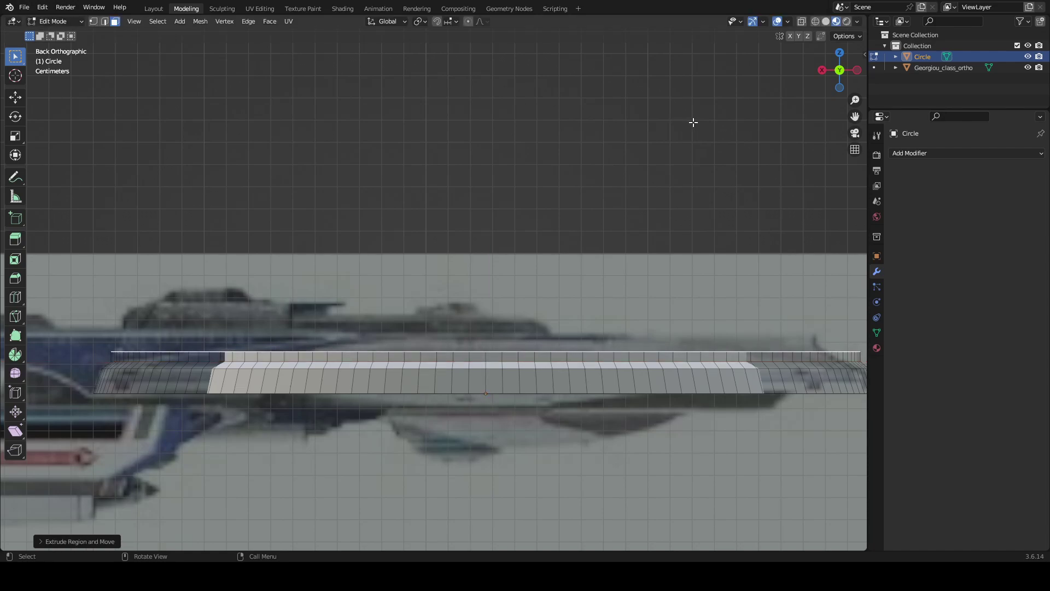
key(s)
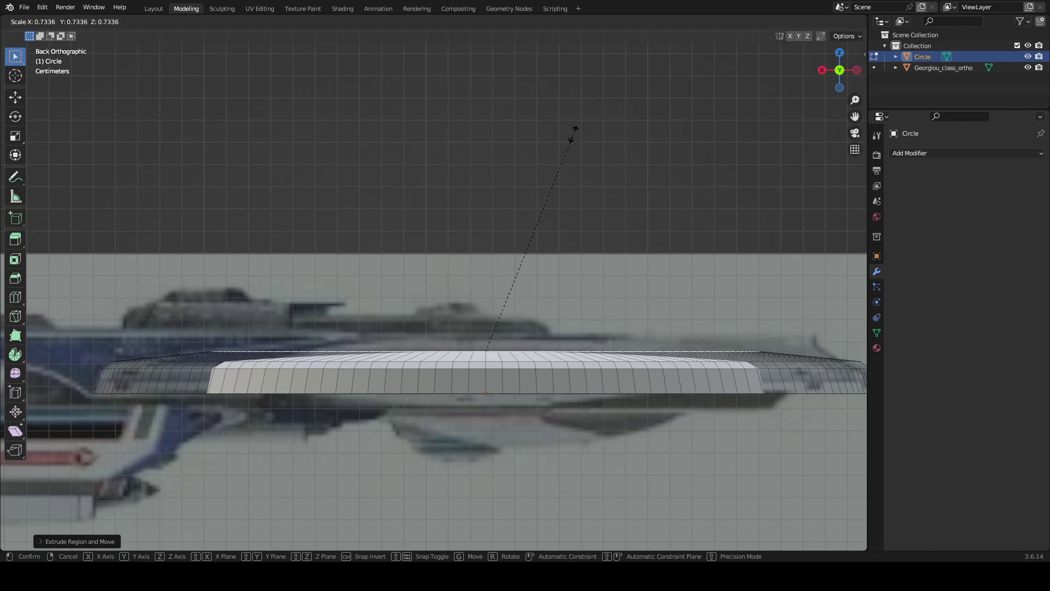
click(559, 135)
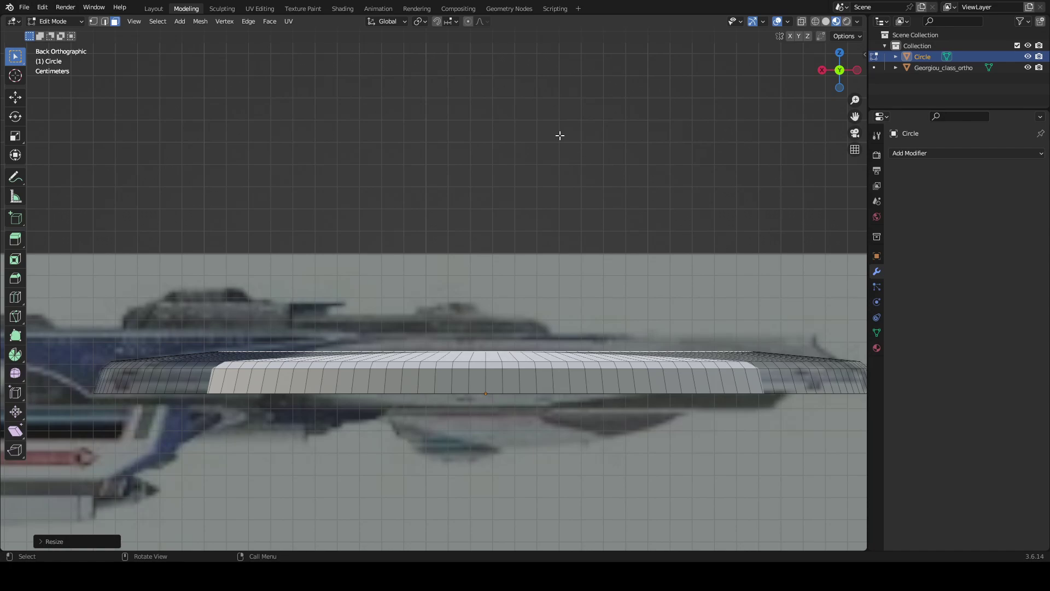
- Extrude the top face up to the reference saucer's upper surface and shrink it to a small central plateau beneath the bridge section
key(e)
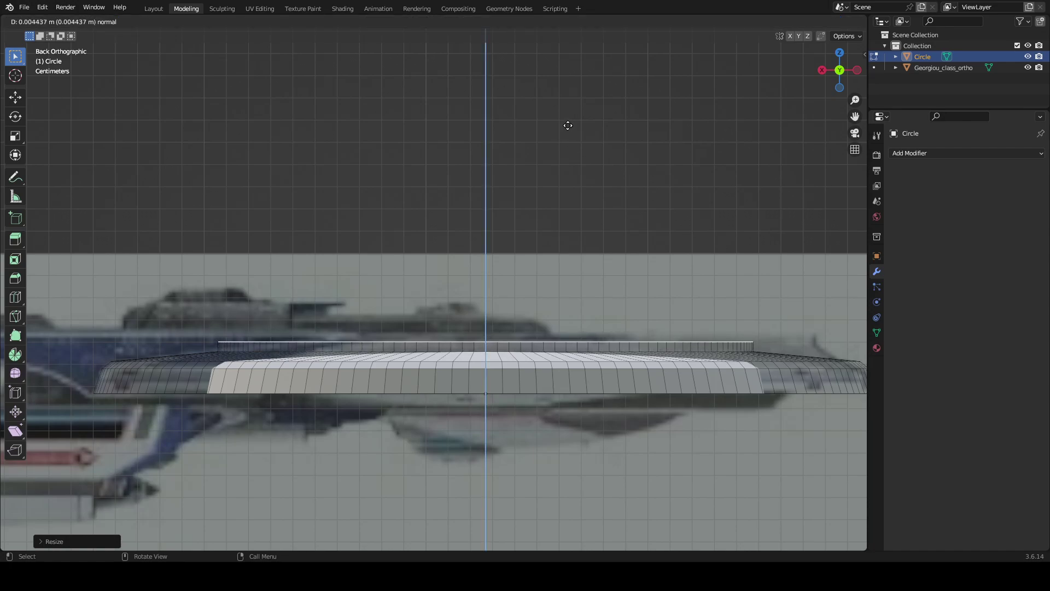
click(569, 121)
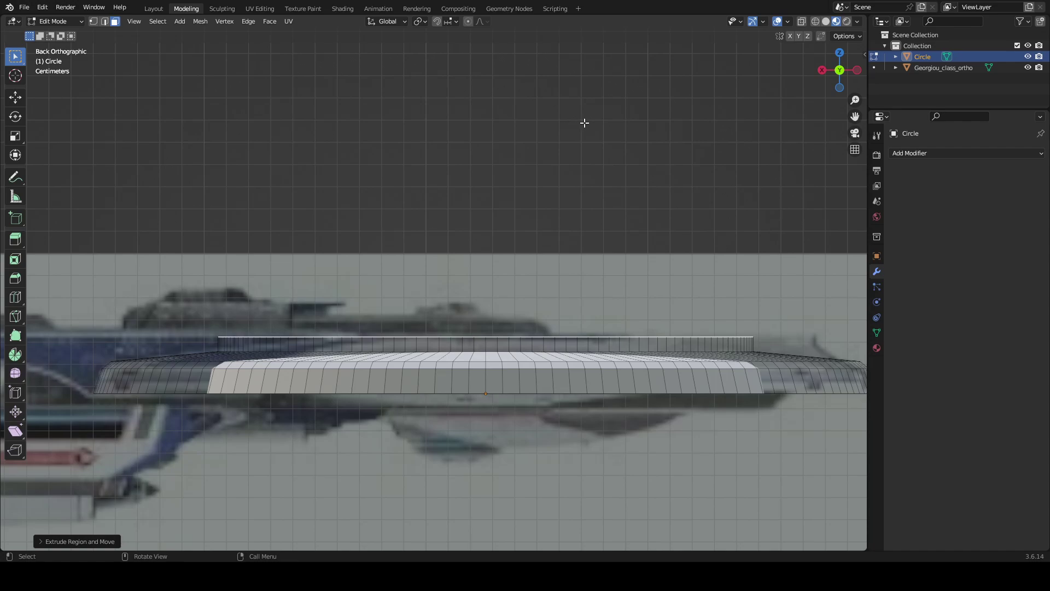
key(s)
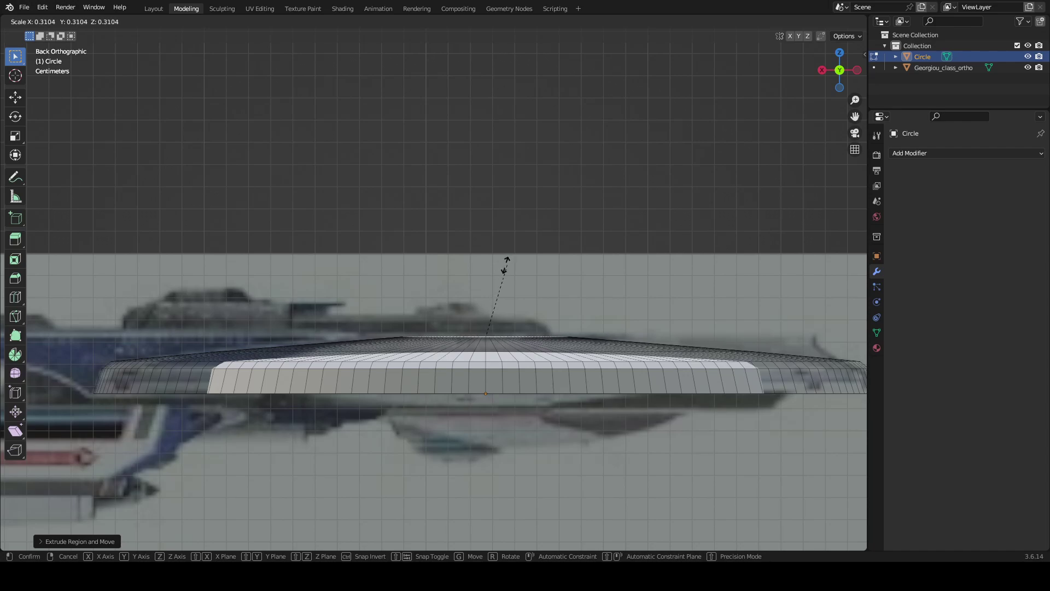
click(495, 279)
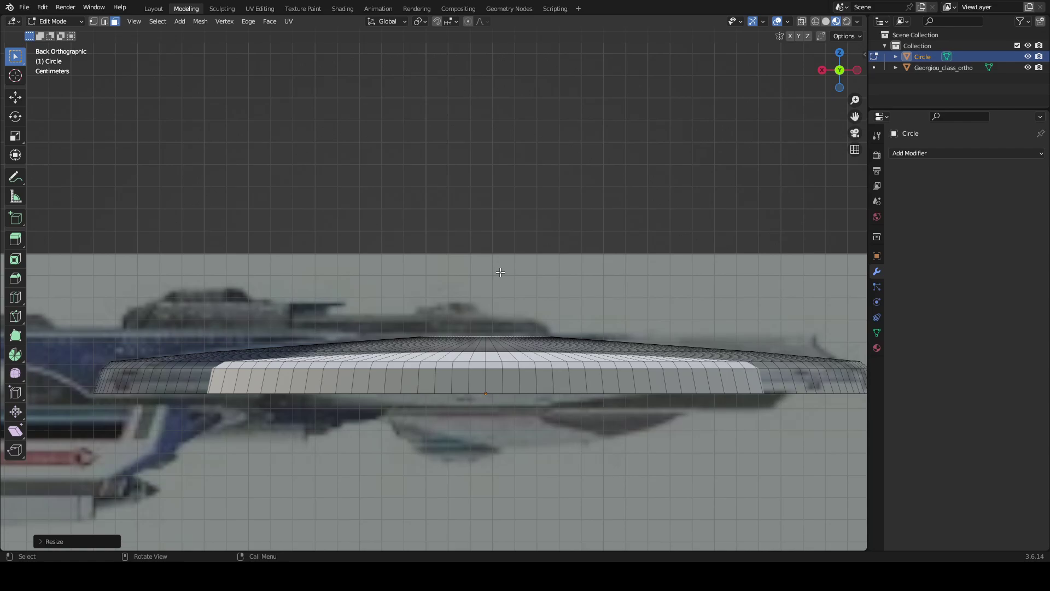
- Compare the tapered saucer with the side, top, front and perspective views on the reference image from several angles
middle_drag(500, 270, 631, 188)
click(835, 70)
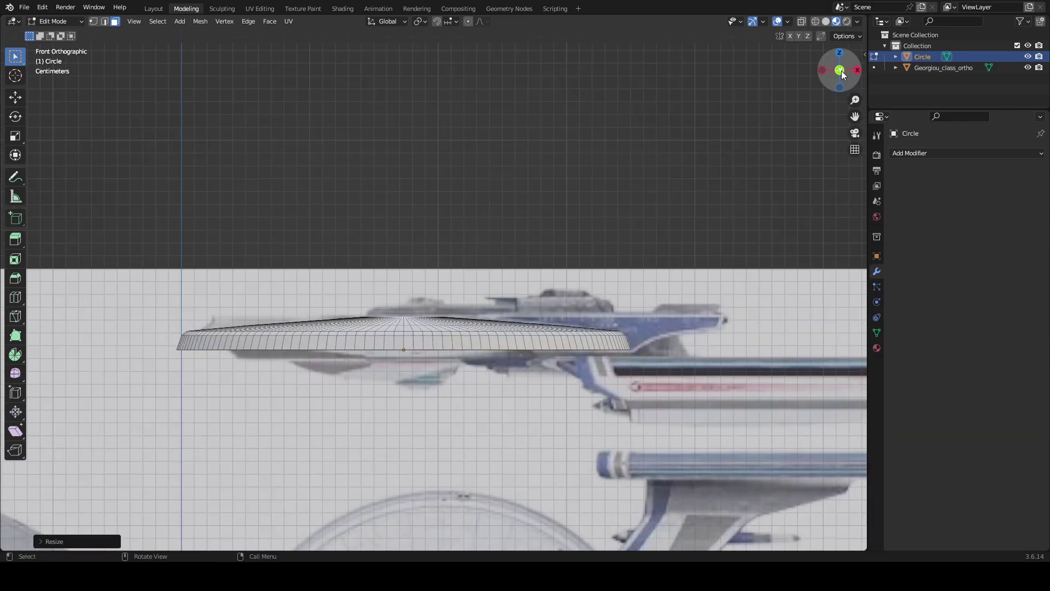
click(837, 73)
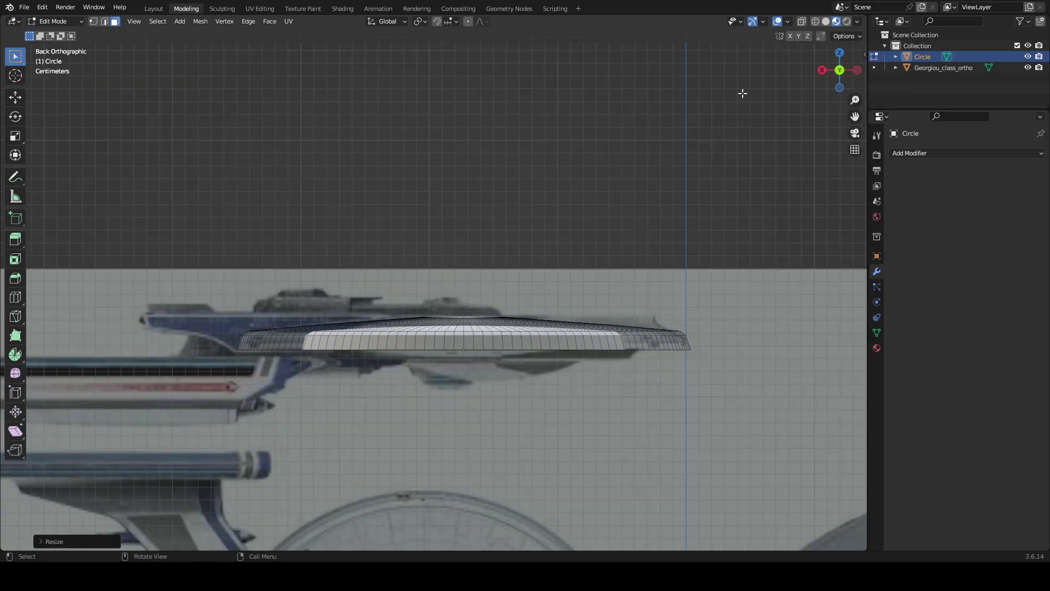
middle_drag(741, 93, 645, 352)
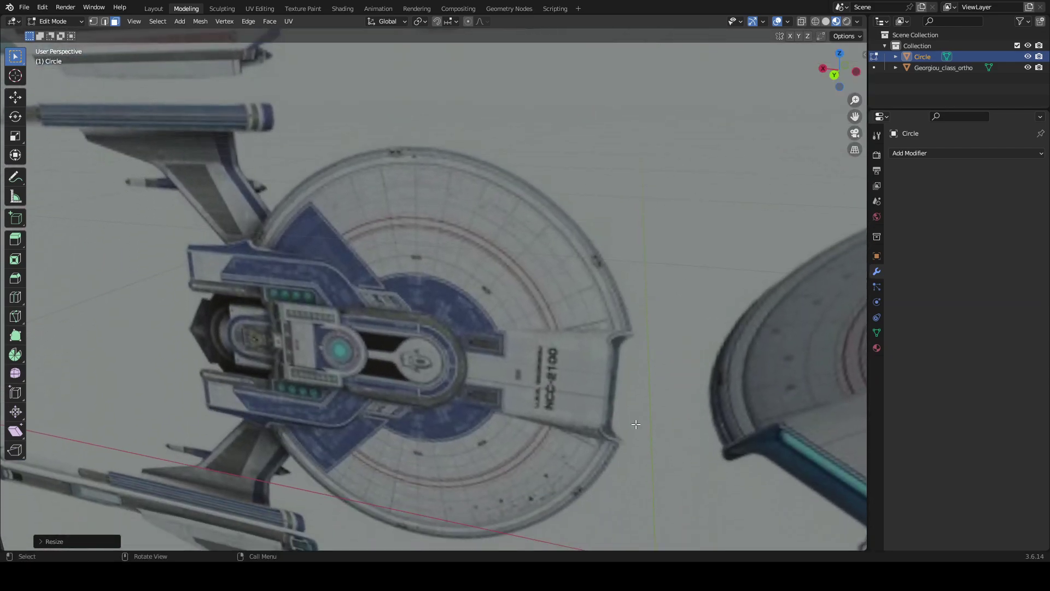
middle_drag(633, 427, 660, 371)
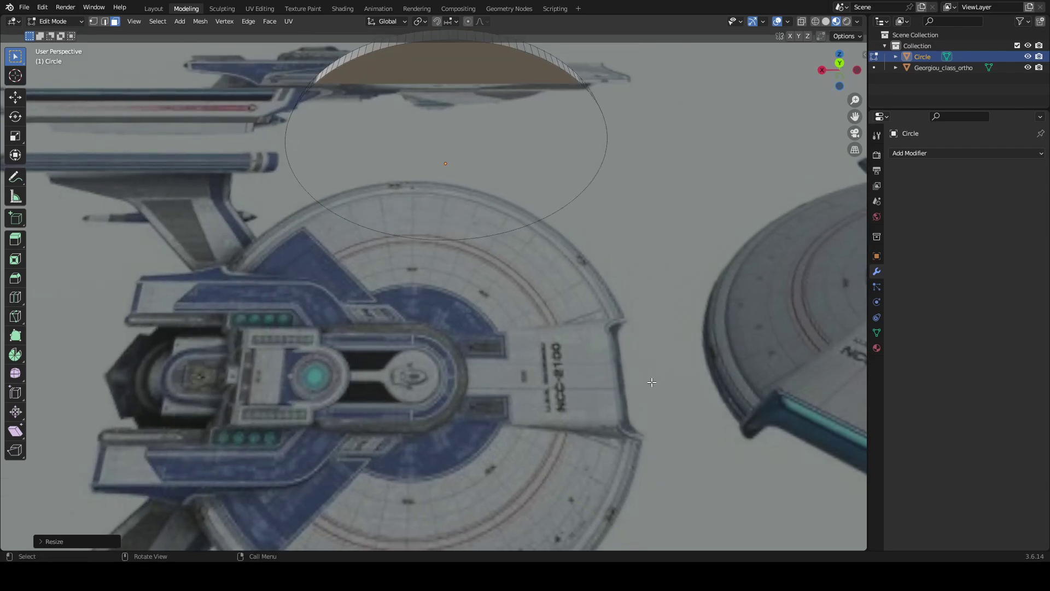
scroll(644, 405, down, 3)
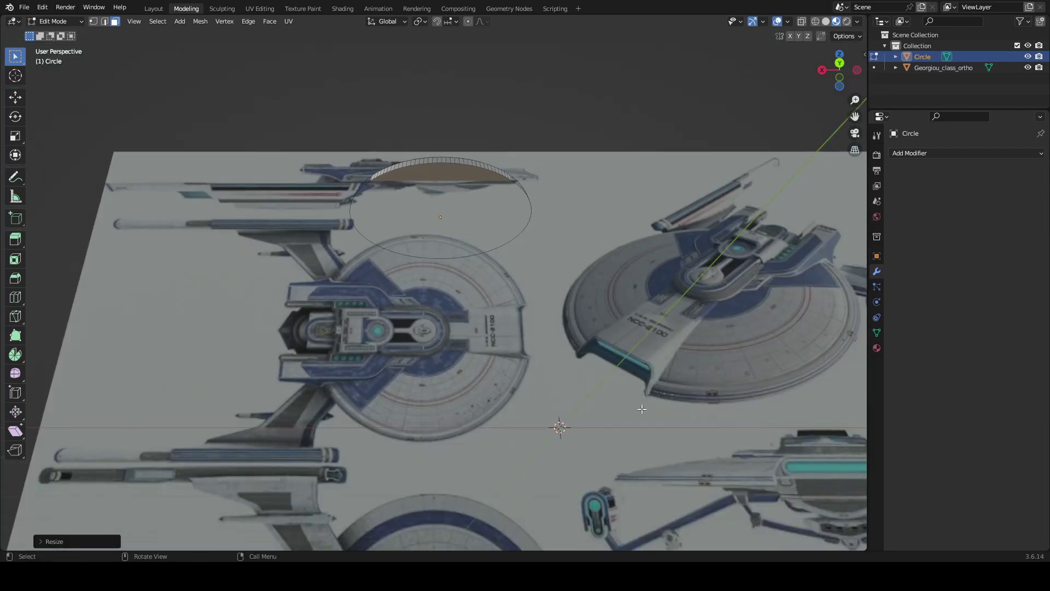
middle_drag(648, 386, 634, 463)
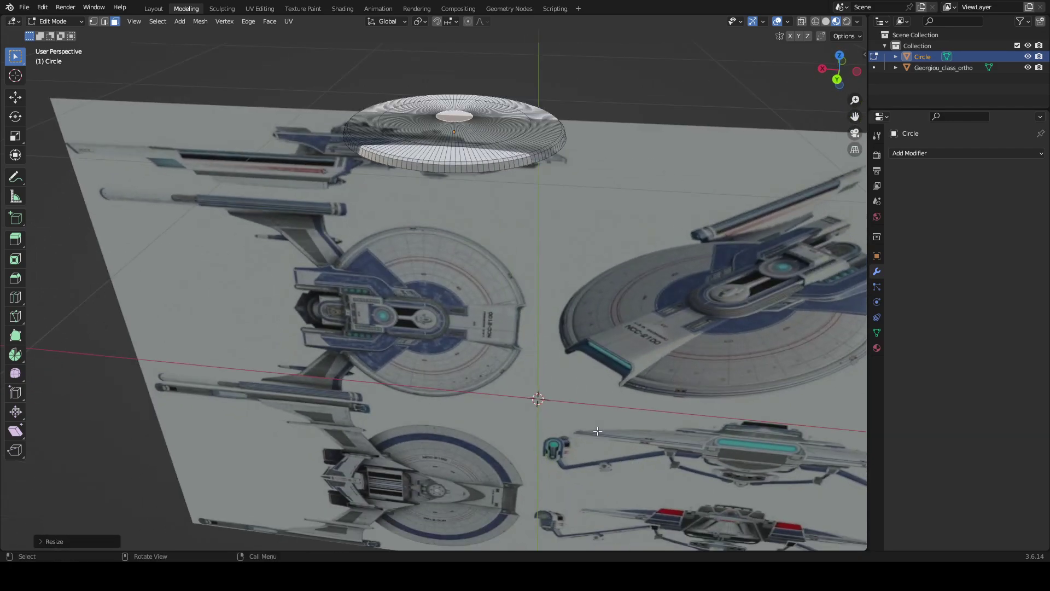
middle_drag(559, 343, 497, 236)
scroll(553, 383, up, 2)
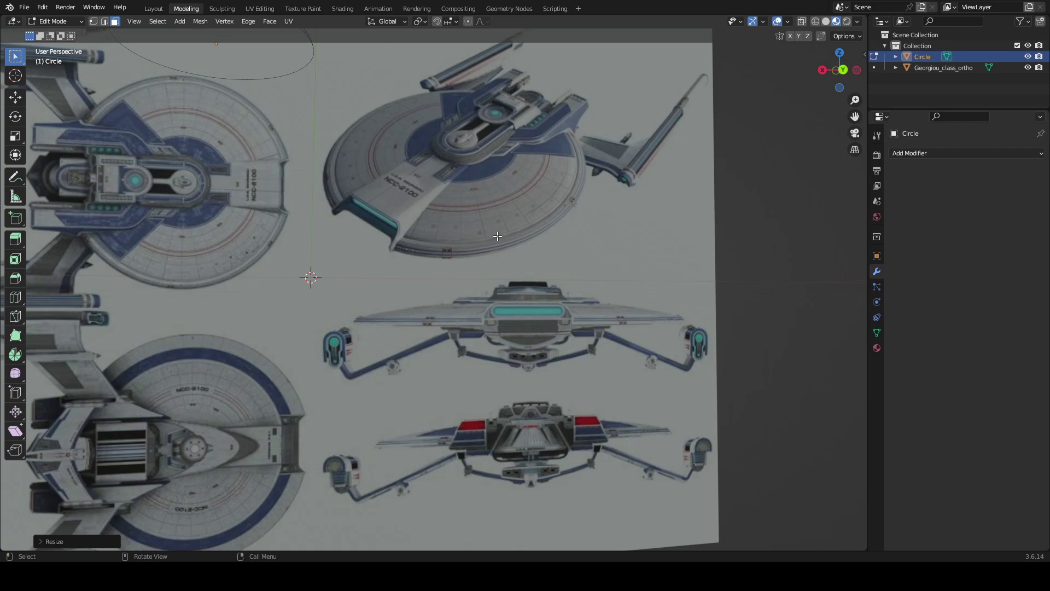
middle_drag(497, 236, 213, 30)
- Switch to the Layout workspace and rename the Circle object as saucer
click(154, 8)
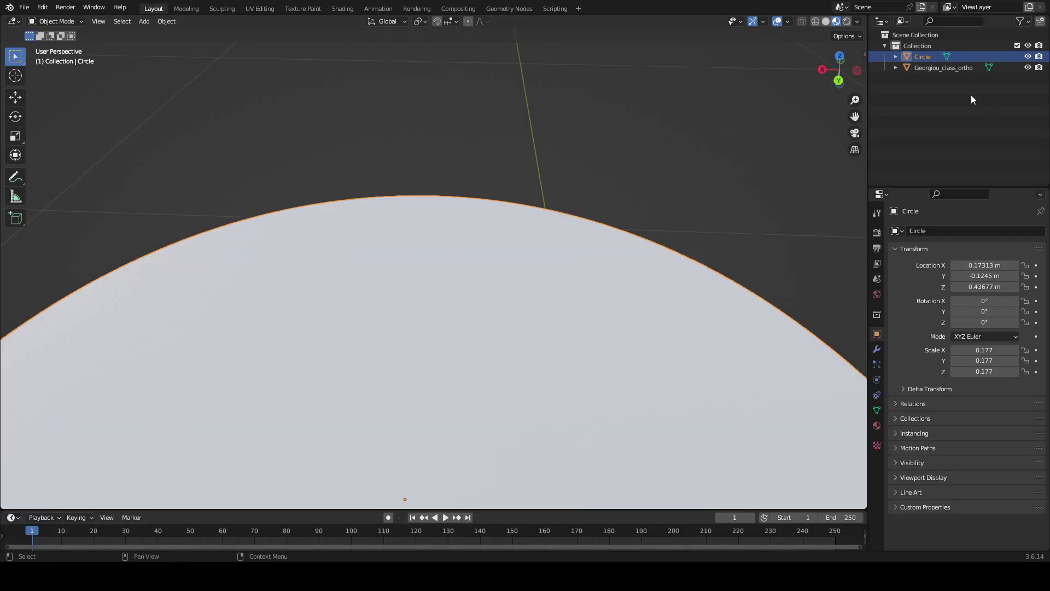
double_click(922, 56)
text(sa)
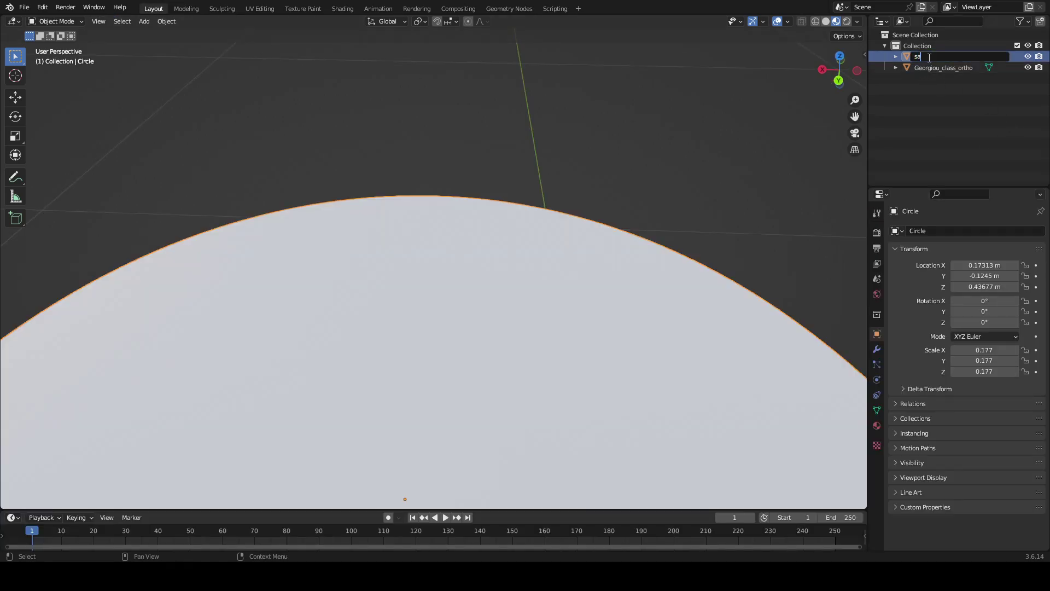
text(ucer)
key(Return)
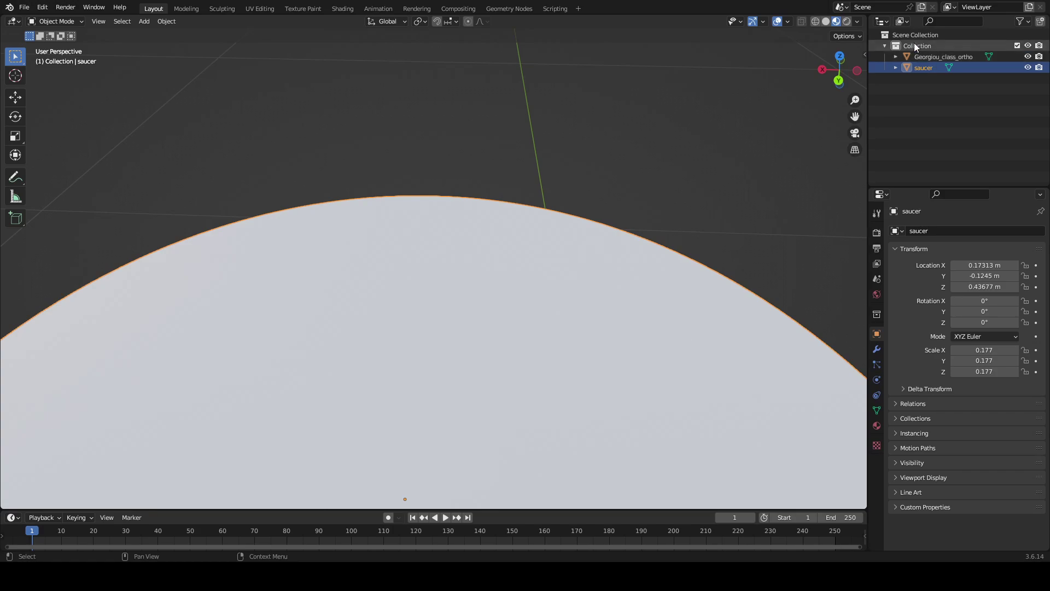
- Move the saucer along the global Y axis until it stands clear of the reference plane
scroll(682, 234, down, 5)
middle_drag(682, 234, 583, 491)
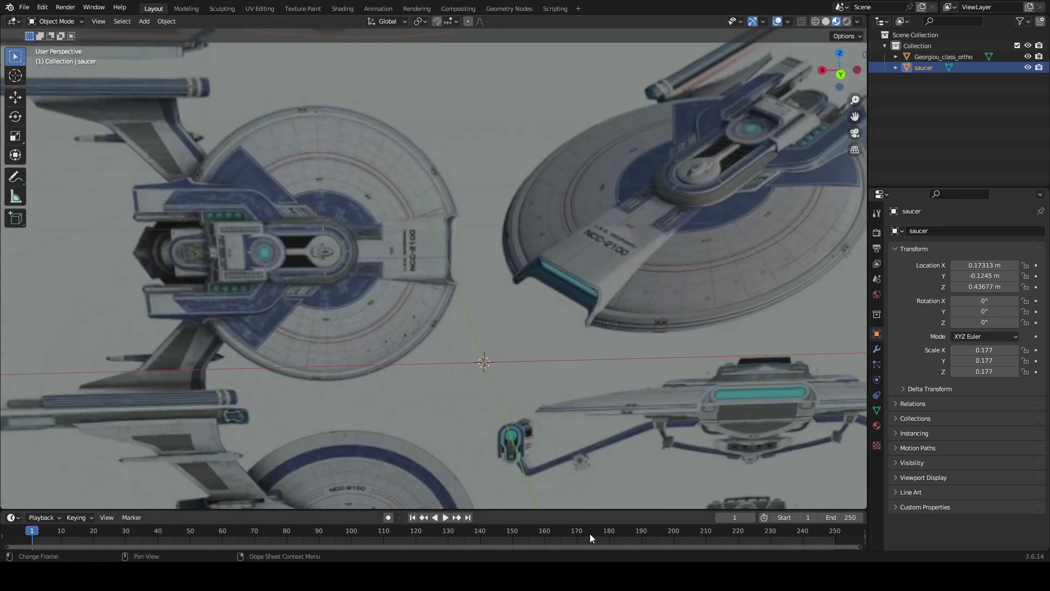
middle_drag(474, 418, 360, 376)
key(g)
key(z)
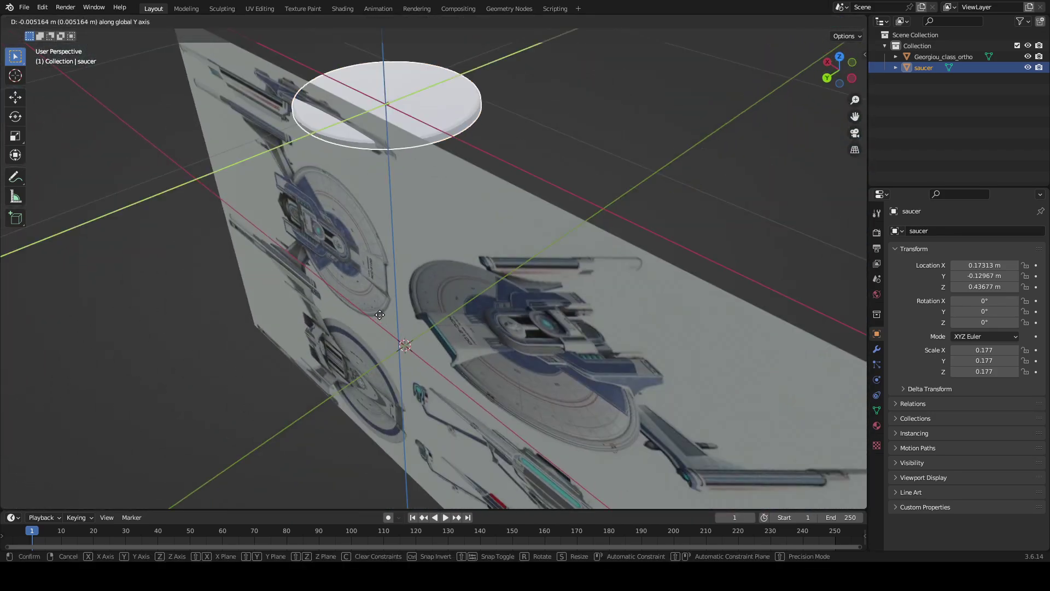
click(524, 264)
- Rotate the Georgiou_class_ortho reference plane 90° about the global X axis so it lies flat
click(474, 295)
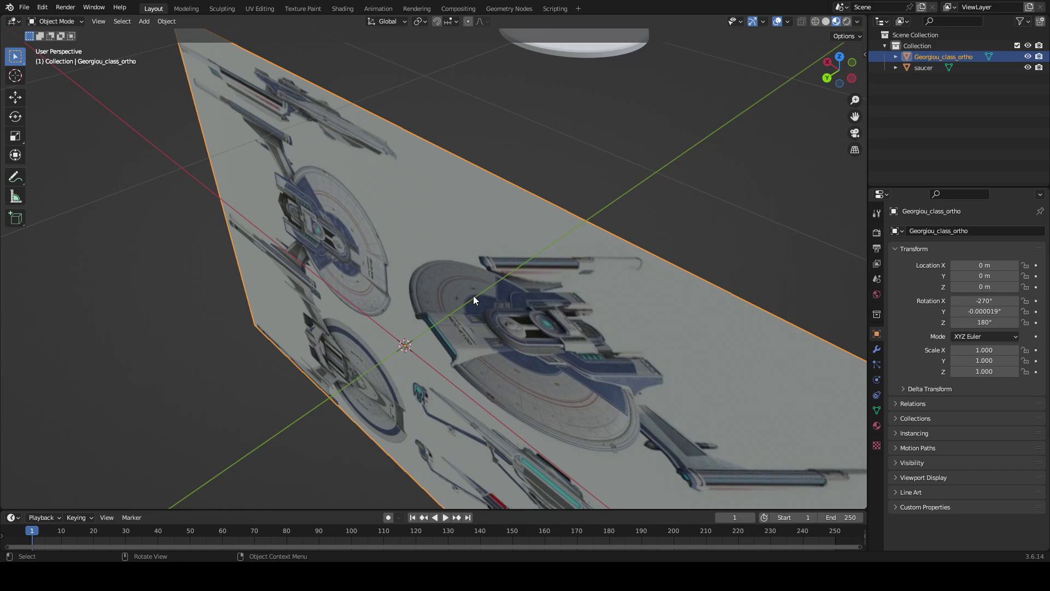
text(r90)
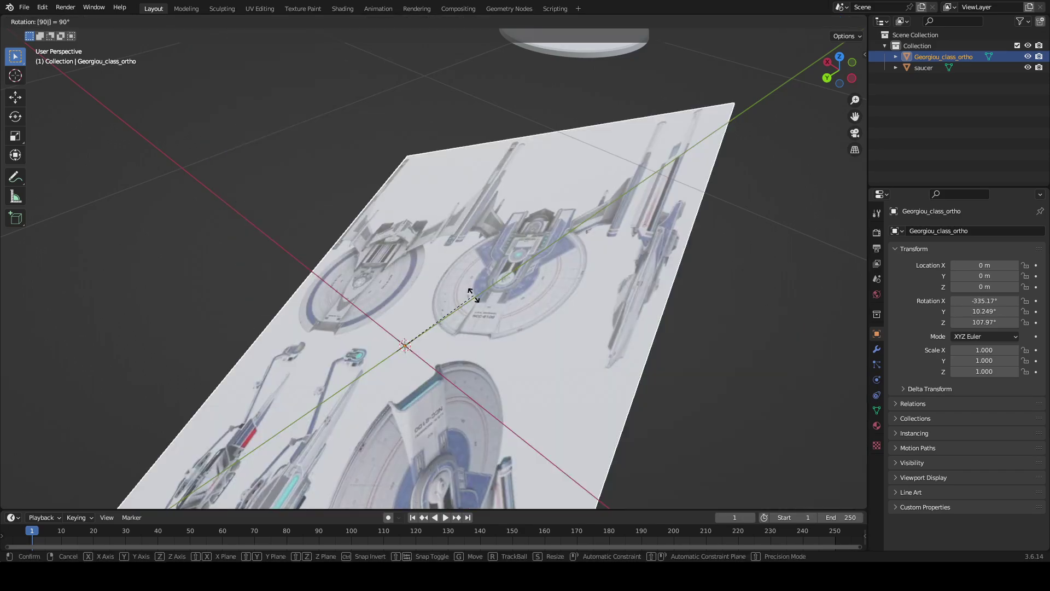
key(BackSpace)
key(BackSpace)
text(x)
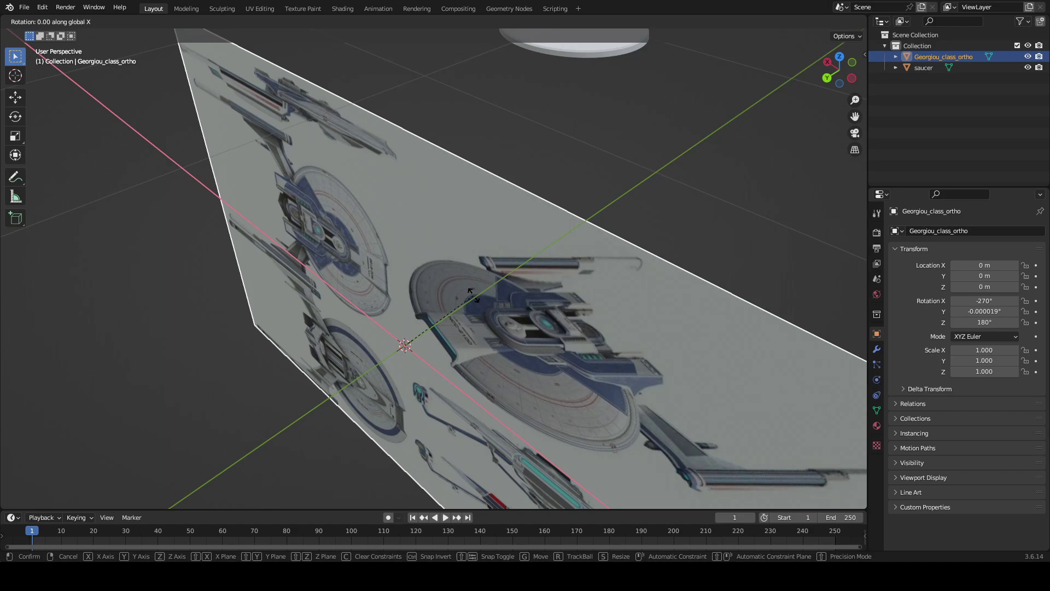
text(90)
key(Return)
middle_drag(473, 296, 395, 255)
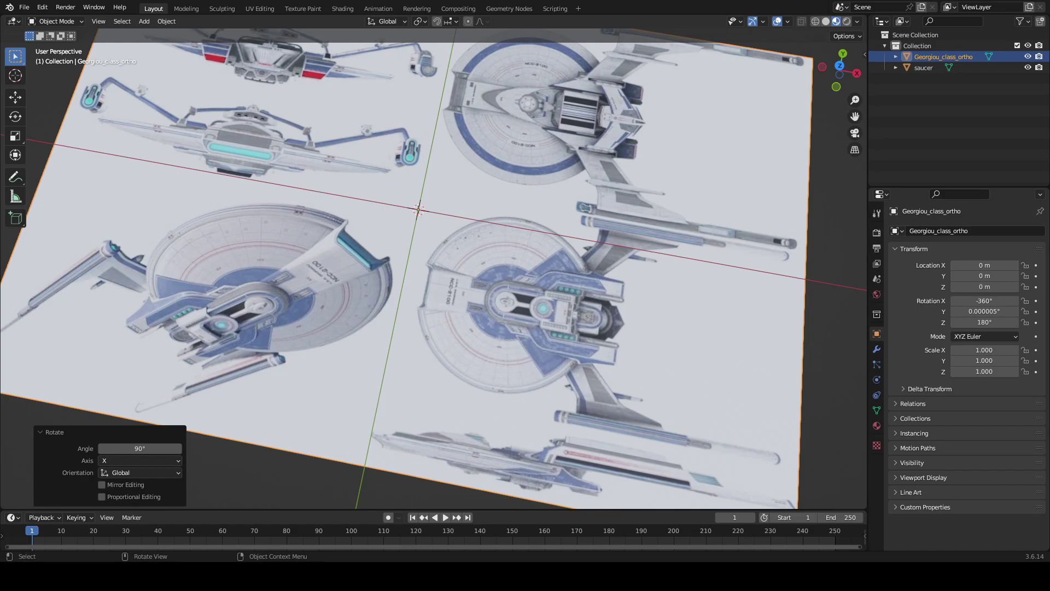
middle_drag(415, 329, 662, 311)
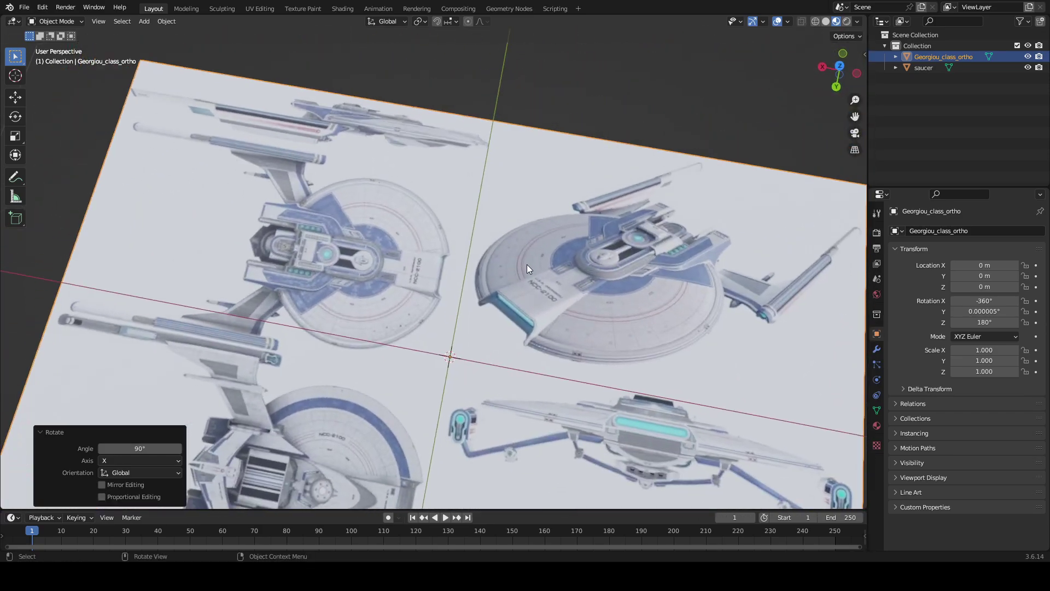
- Add a mesh circle with 144 vertices and a 1 m radius at the origin, and scale it uniformly to about 0.010
scroll(523, 267, down, 3)
click(123, 194)
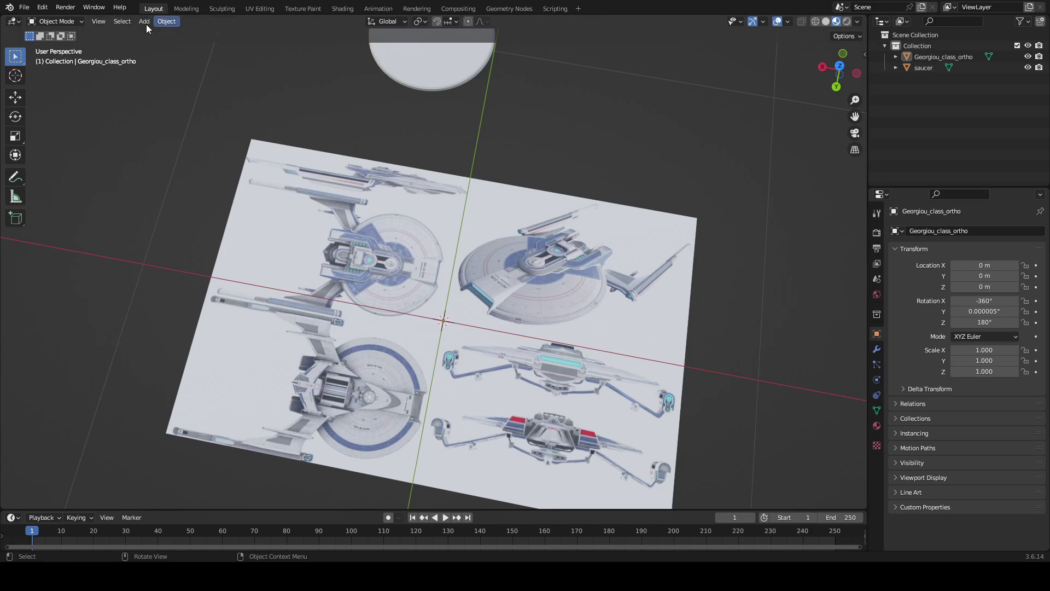
click(146, 22)
mouse_move(158, 34)
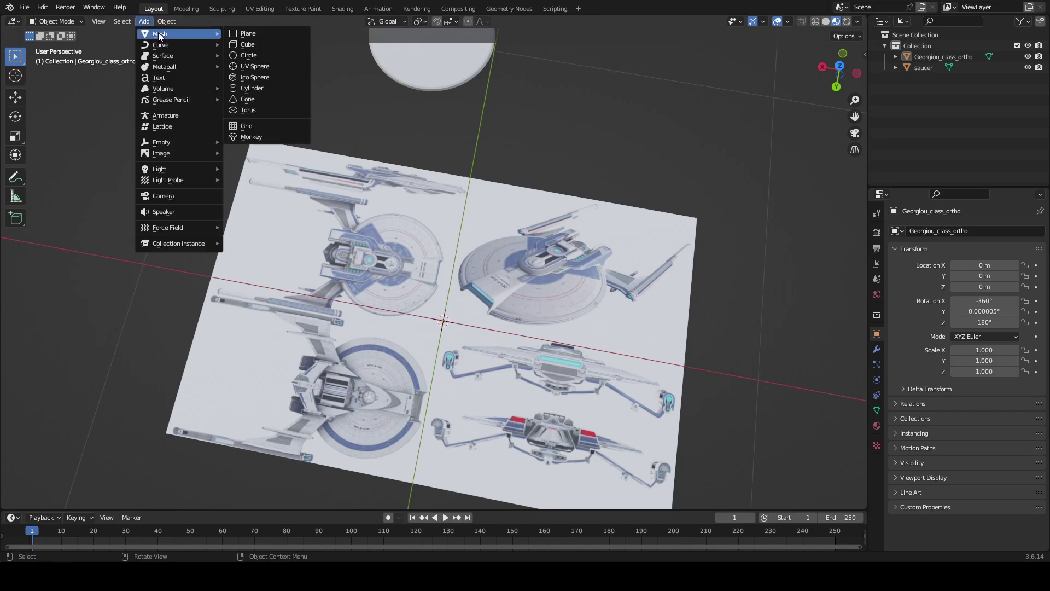
click(254, 56)
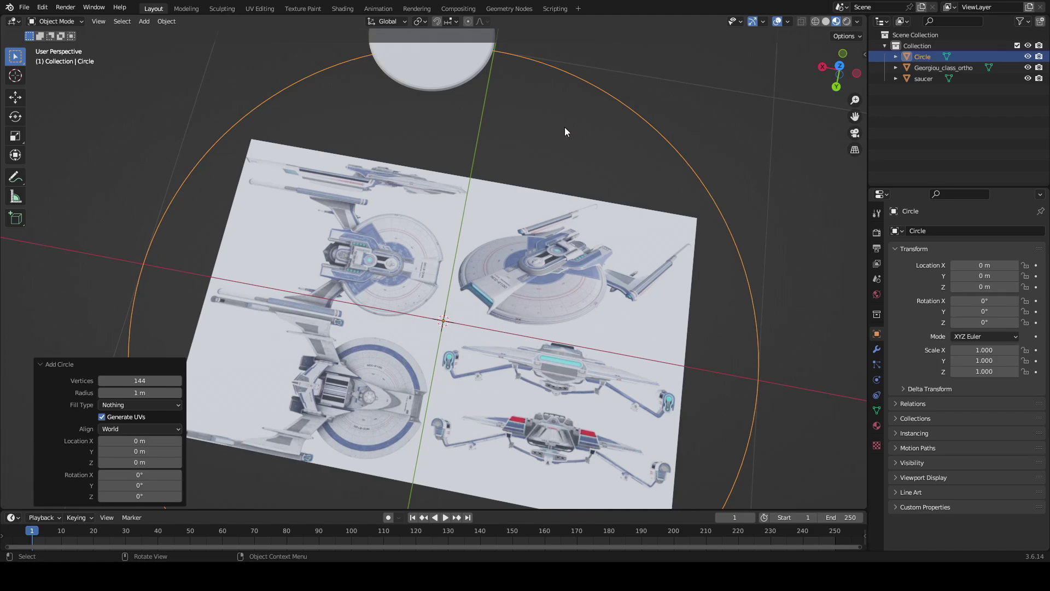
key(s)
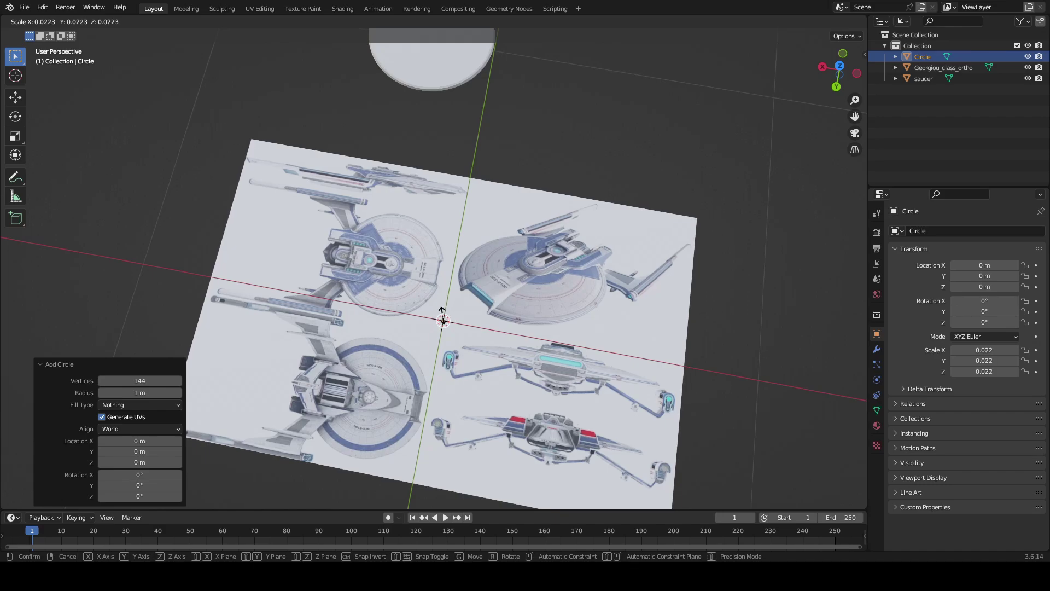
click(443, 318)
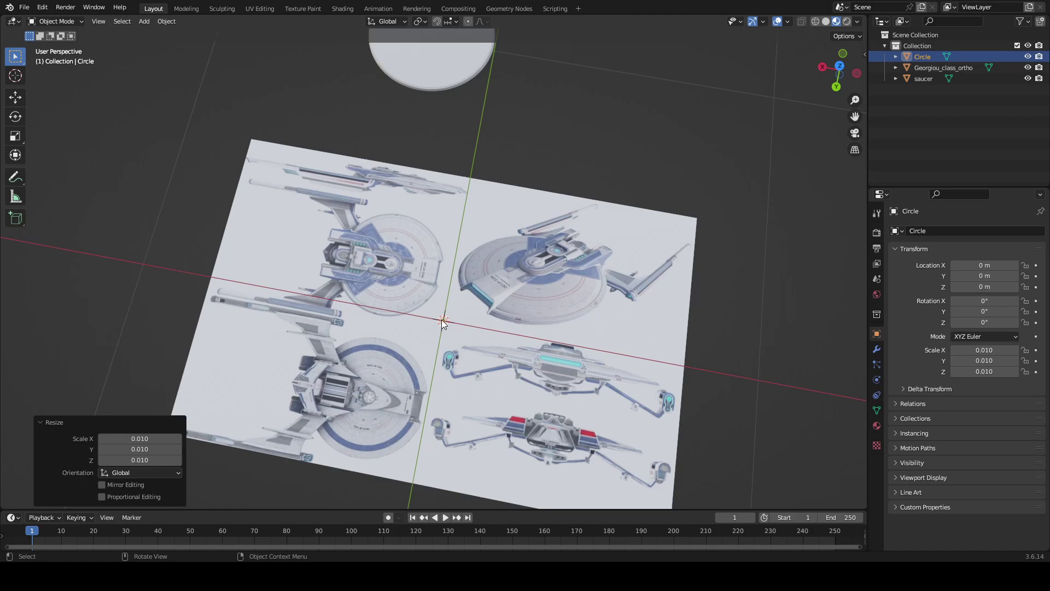
- In the top orthographic view, move the circle about 0.203 m along X and -0.157 m along Y onto the bridge's centre
scroll(462, 247, up, 5)
middle_drag(483, 255, 518, 258)
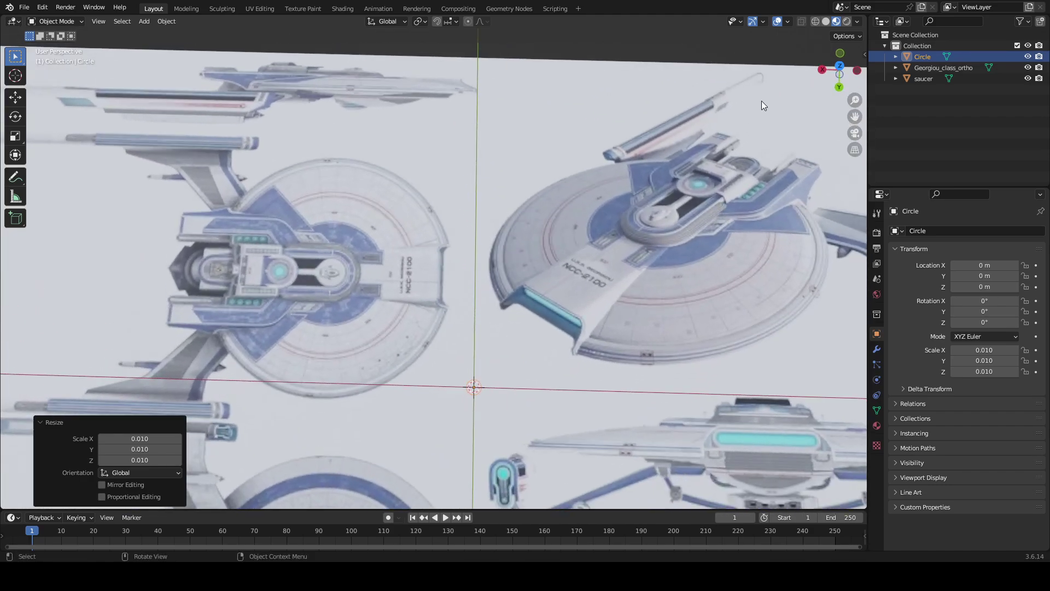
click(839, 66)
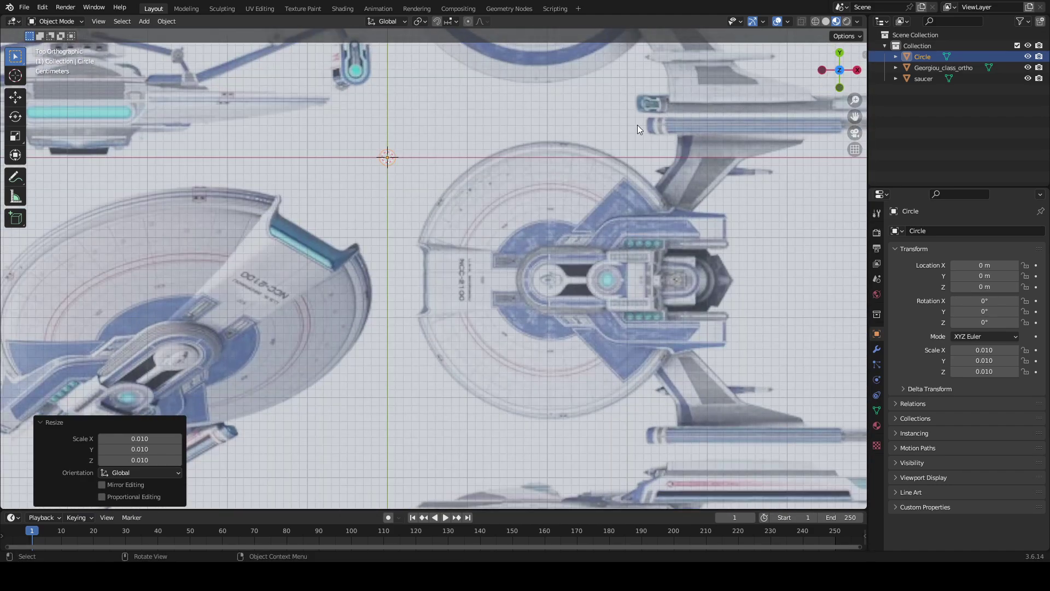
shift+middle_drag(638, 125, 472, 123)
key(g)
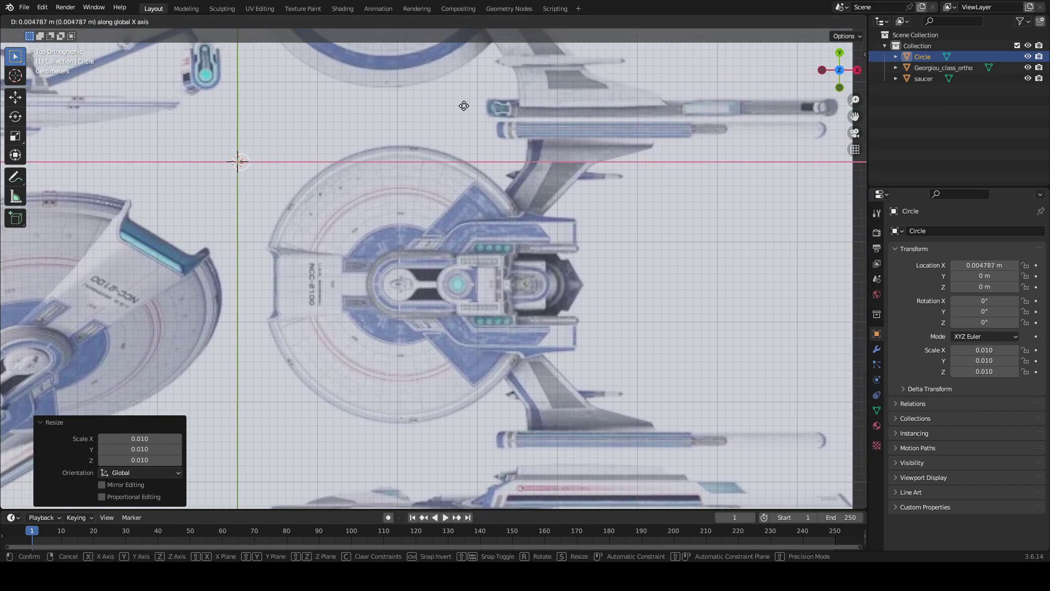
key(x)
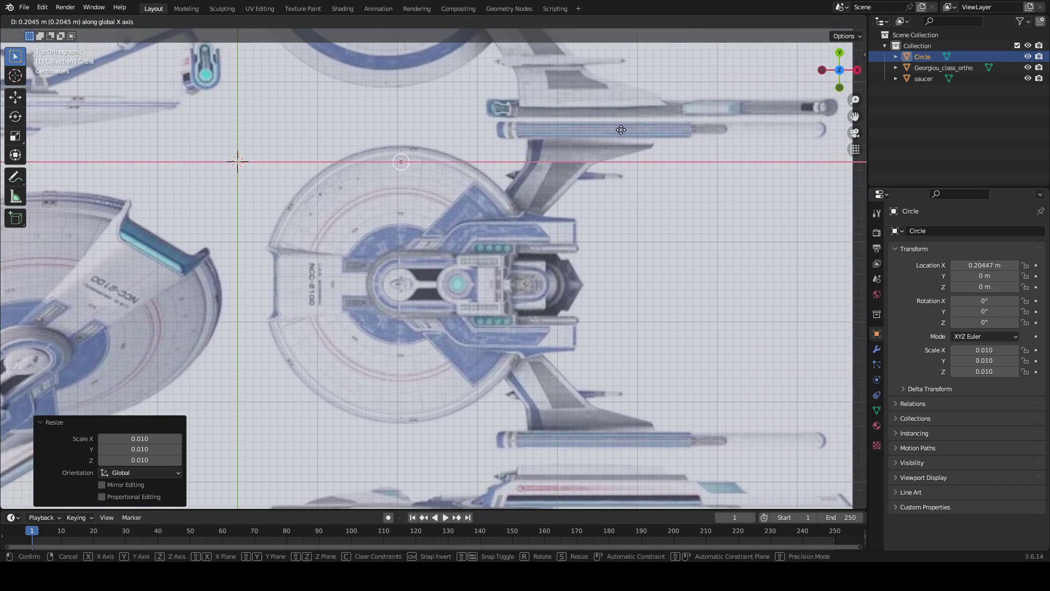
click(616, 130)
shift+middle_drag(602, 130, 584, 90)
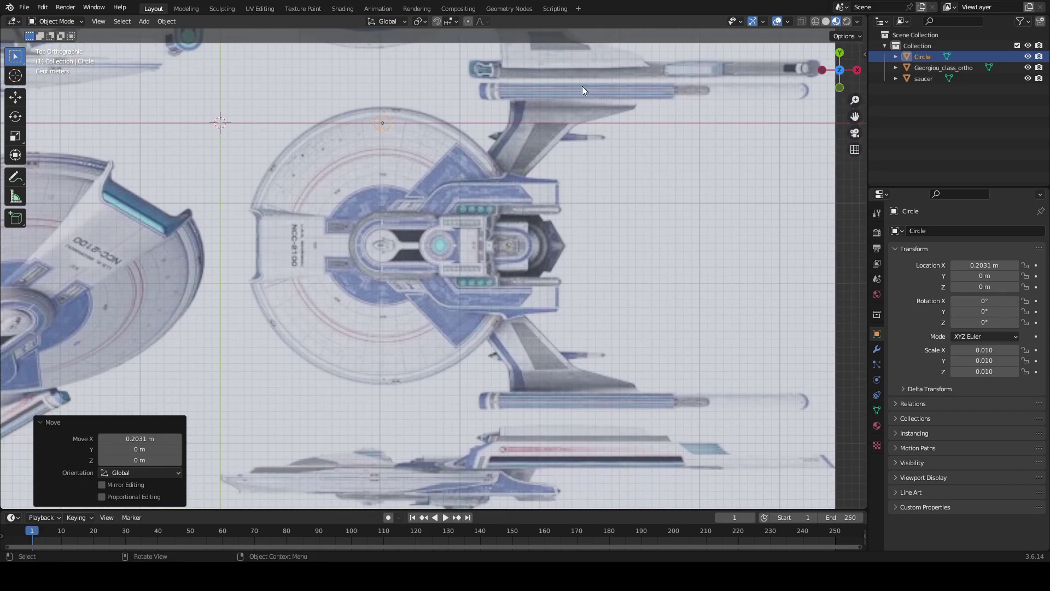
key(g)
key(y)
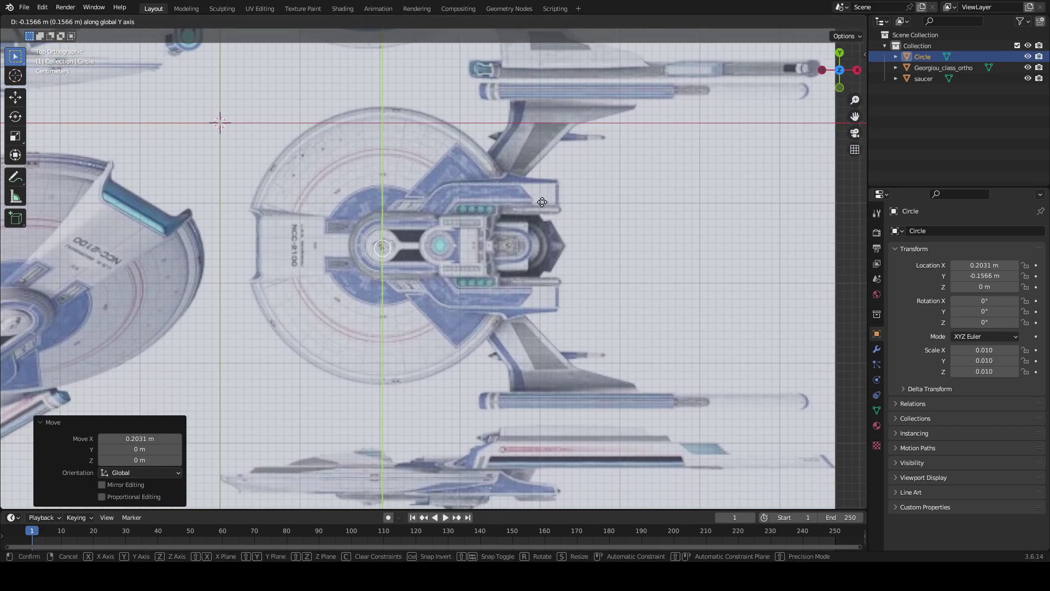
click(542, 206)
- Scale the circle uniformly by about 4.09 and shift it about 0.0038 m along Y to fit the rounded outline around the bridge
scroll(542, 207, up, 8)
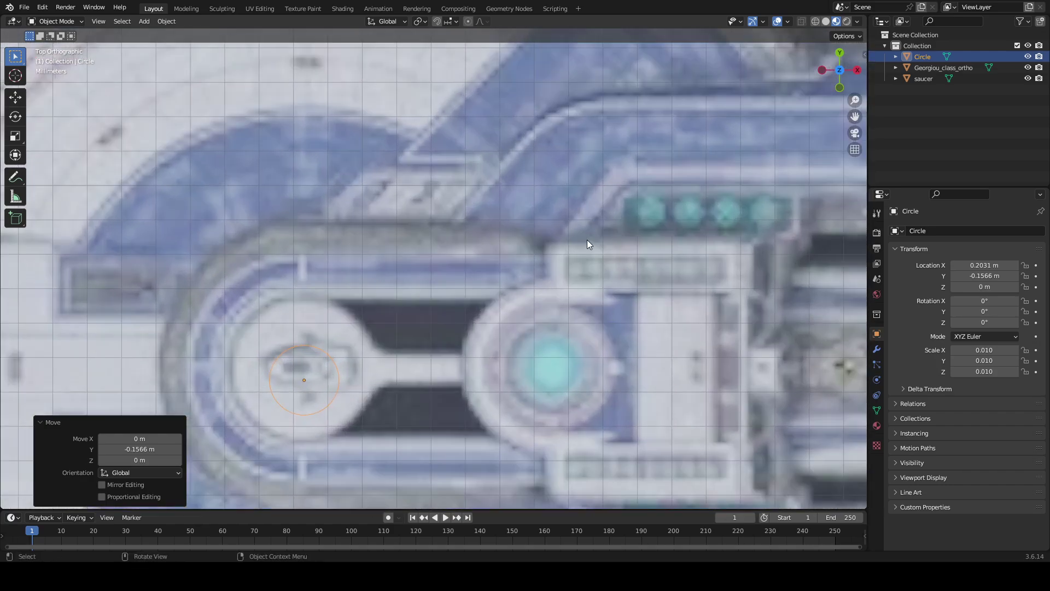
shift+middle_drag(586, 239, 577, 175)
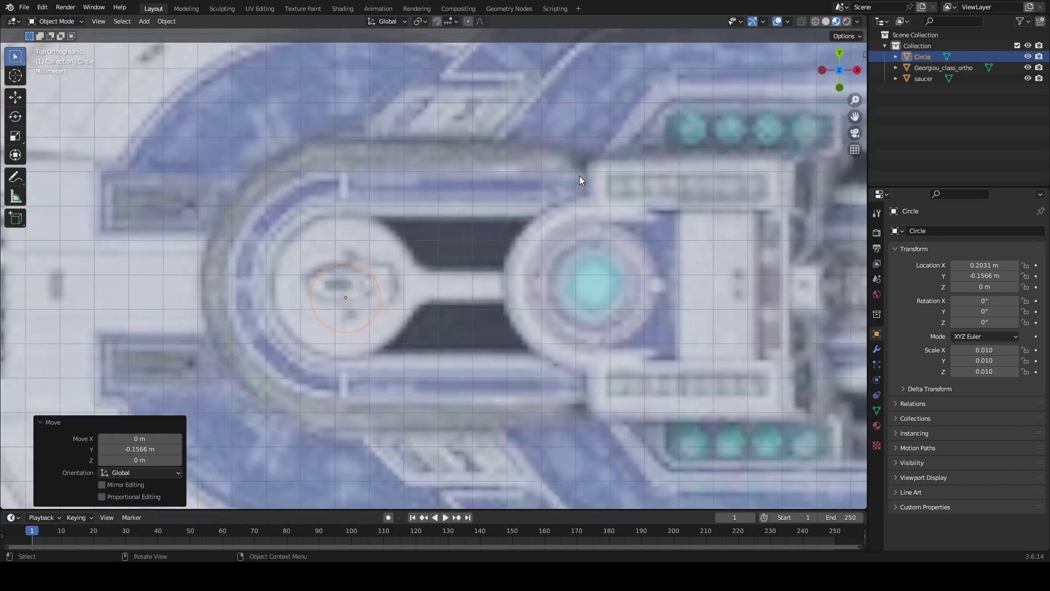
key(s)
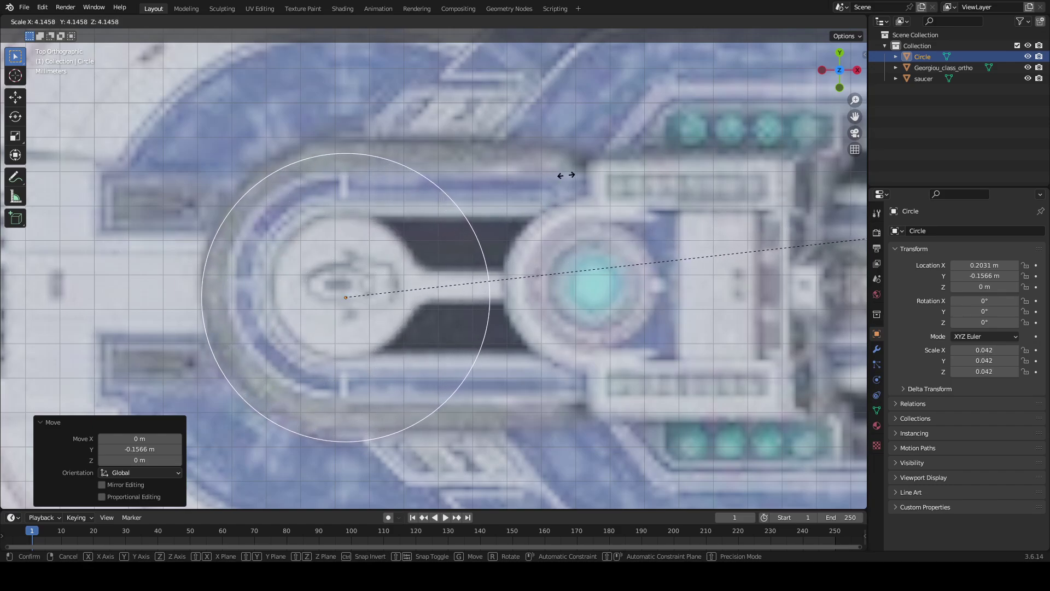
click(549, 174)
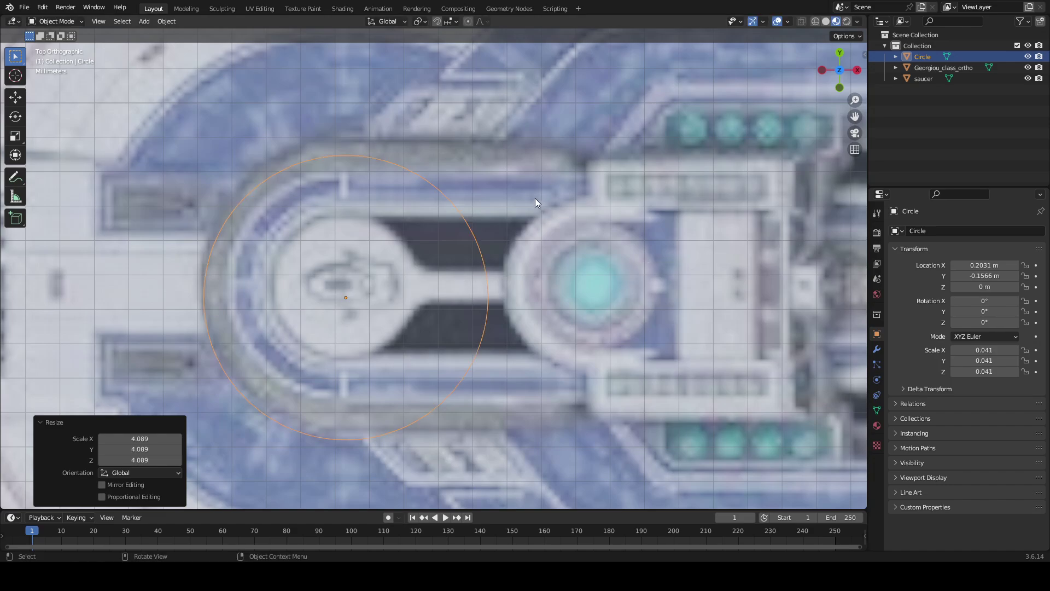
key(g)
key(x)
key(y)
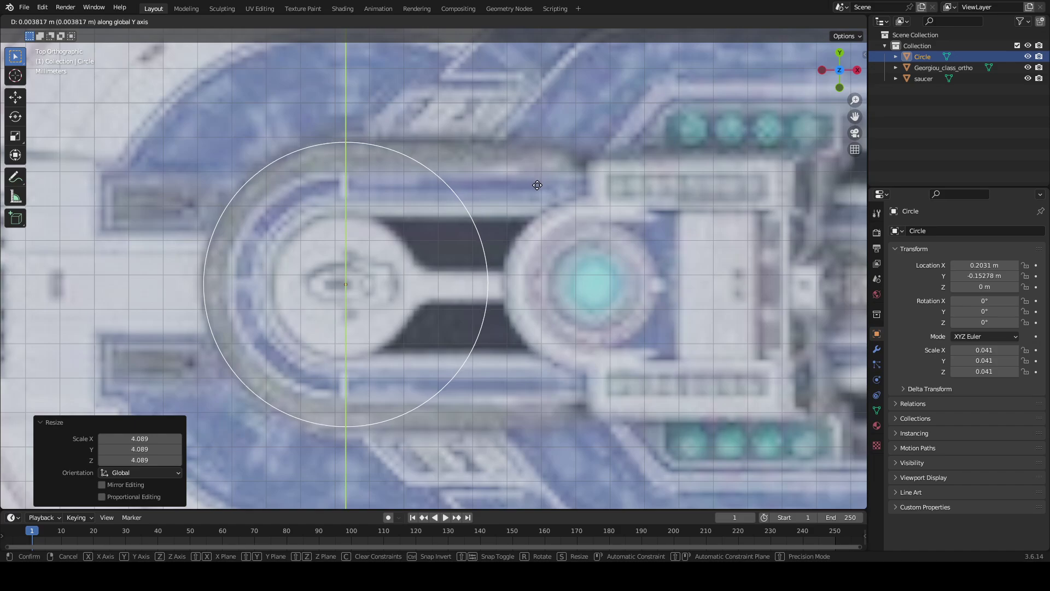
click(537, 185)
scroll(530, 188, down, 3)
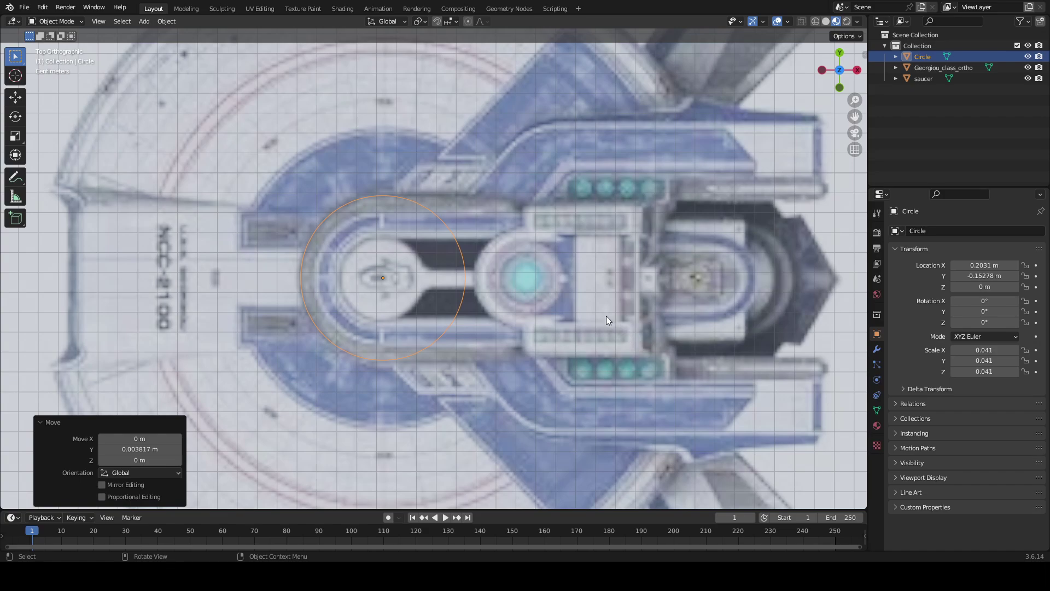
middle_drag(606, 317, 599, 275)
scroll(600, 275, down, 6)
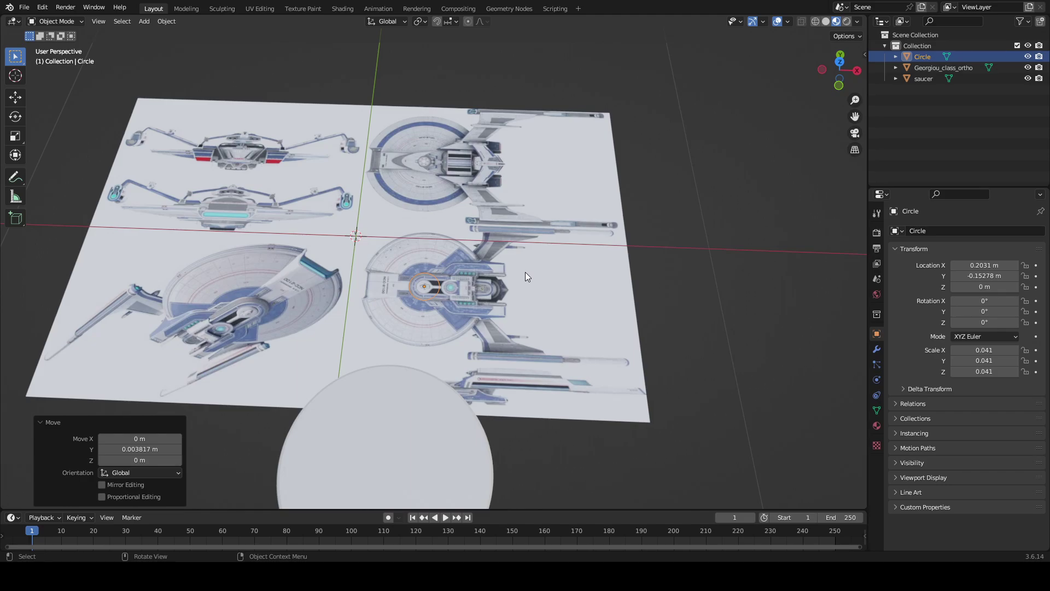
click(548, 255)
middle_drag(549, 255, 306, 246)
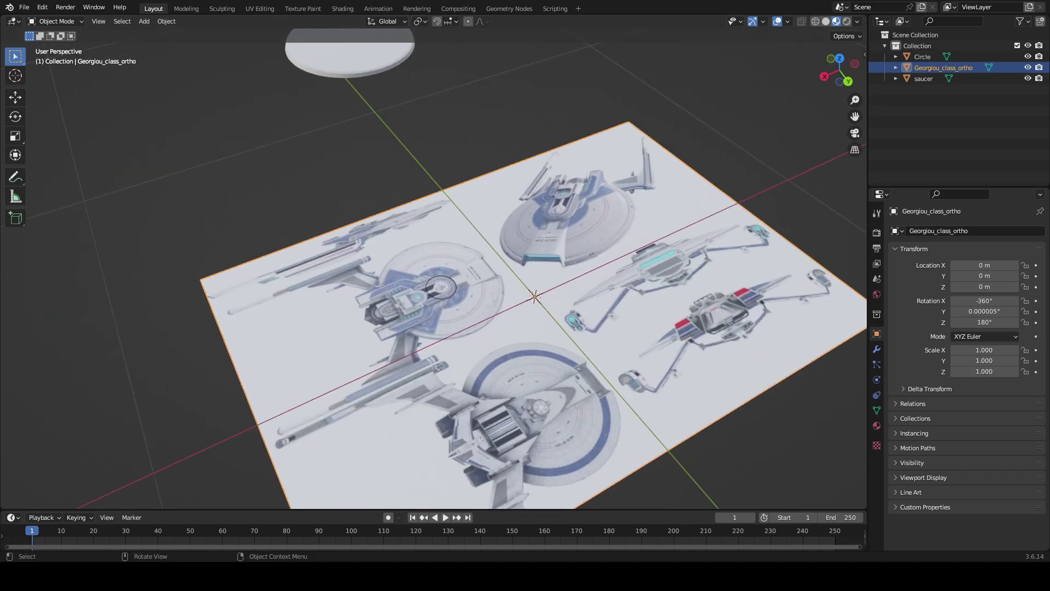
shift+click(441, 288)
click(185, 8)
middle_drag(410, 199, 435, 265)
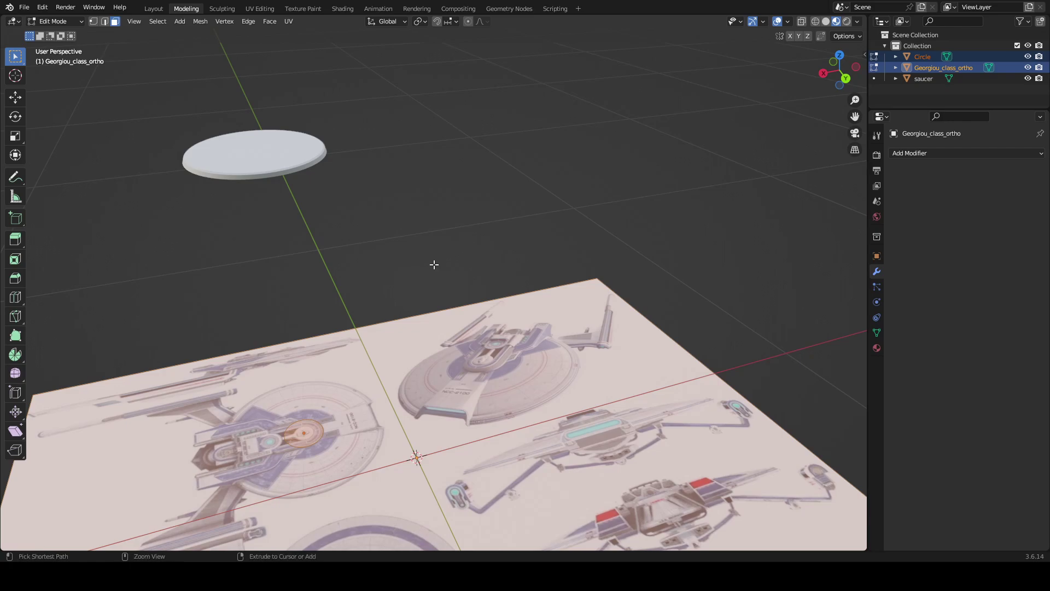
key(ctrl+z)
click(360, 288)
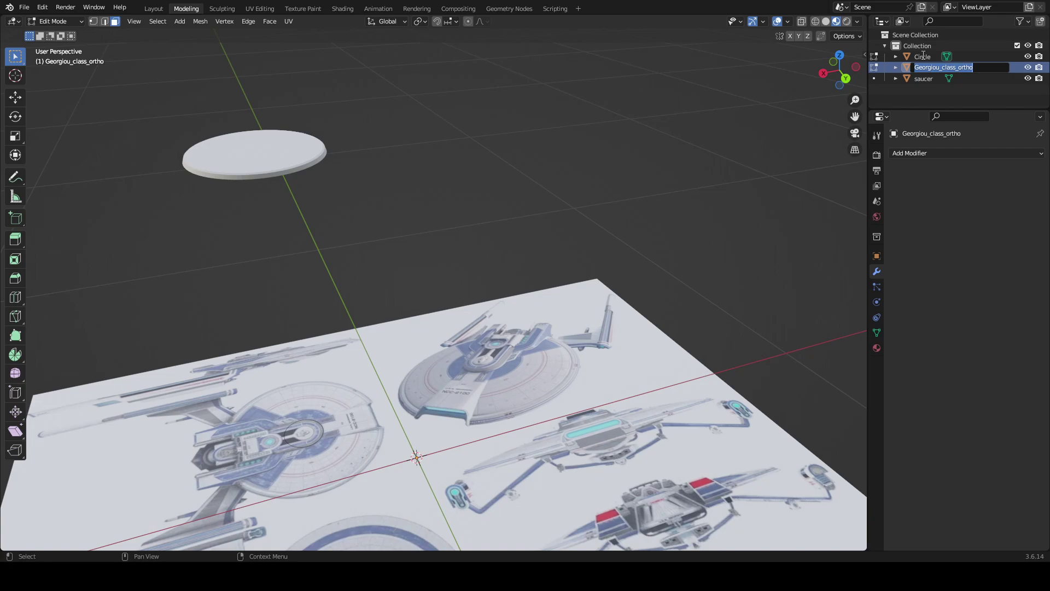
- Select only the Circle object and reopen it in the Modeling workspace so that it alone is in Edit Mode
ctrl+click(917, 57)
double_click(917, 57)
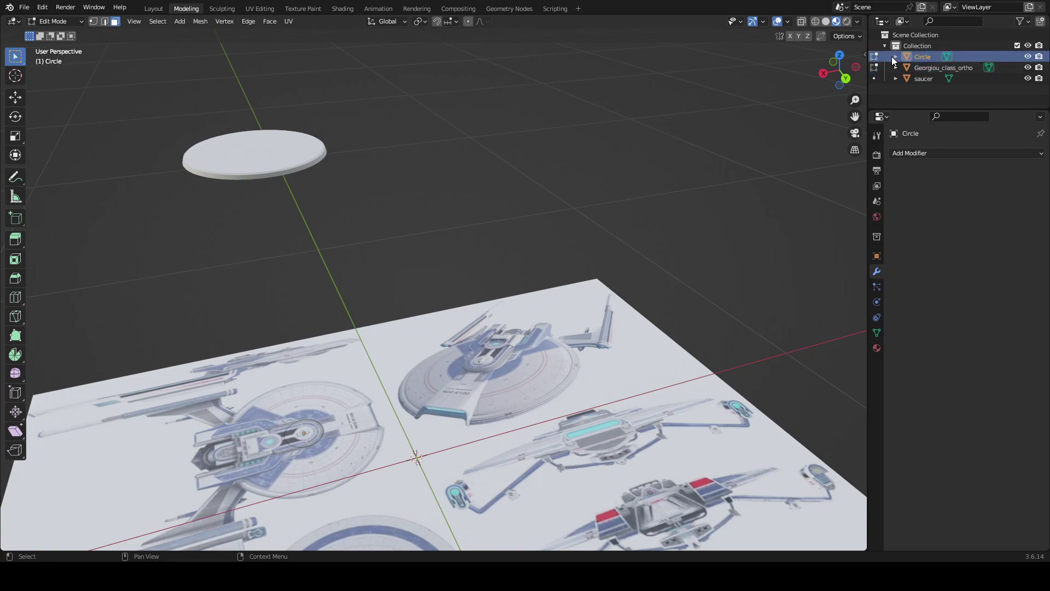
key(Return)
middle_drag(606, 91, 511, 162)
scroll(473, 174, up, 2)
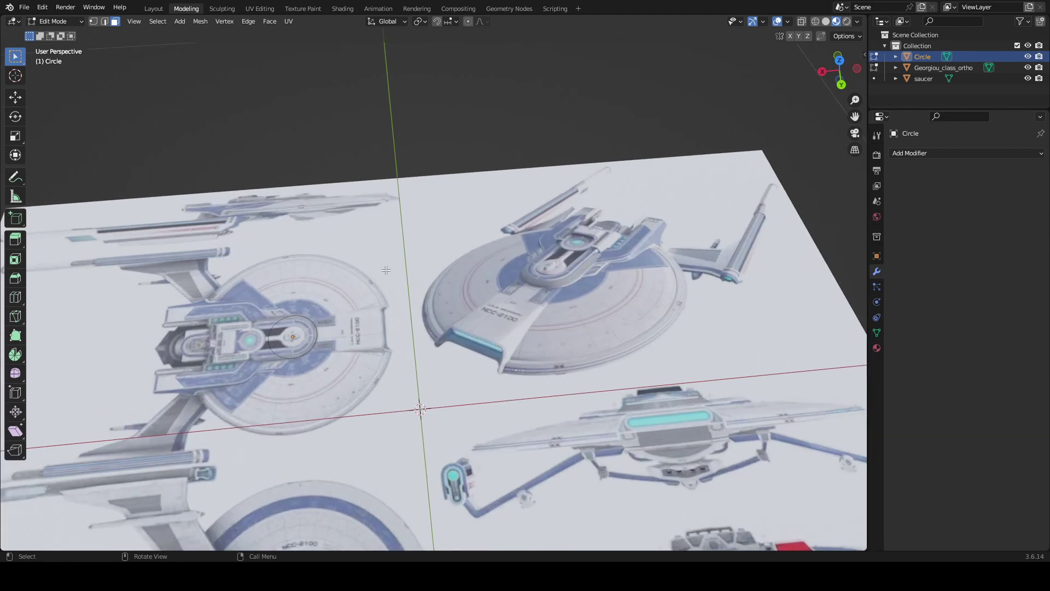
click(154, 8)
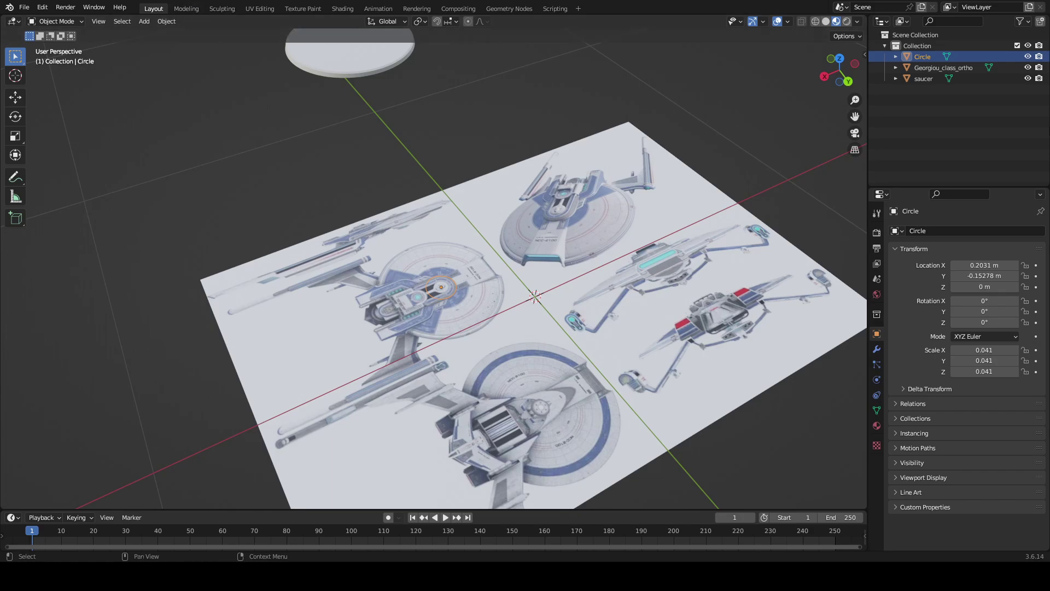
click(183, 7)
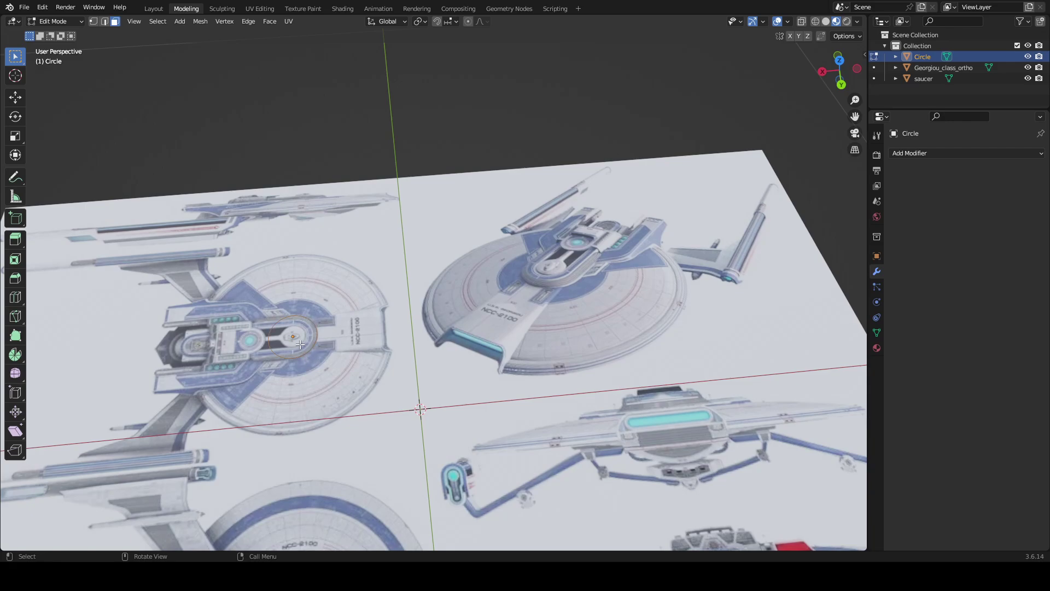
- Fill the circle around the bridge with a face
middle_drag(349, 293, 181, 218)
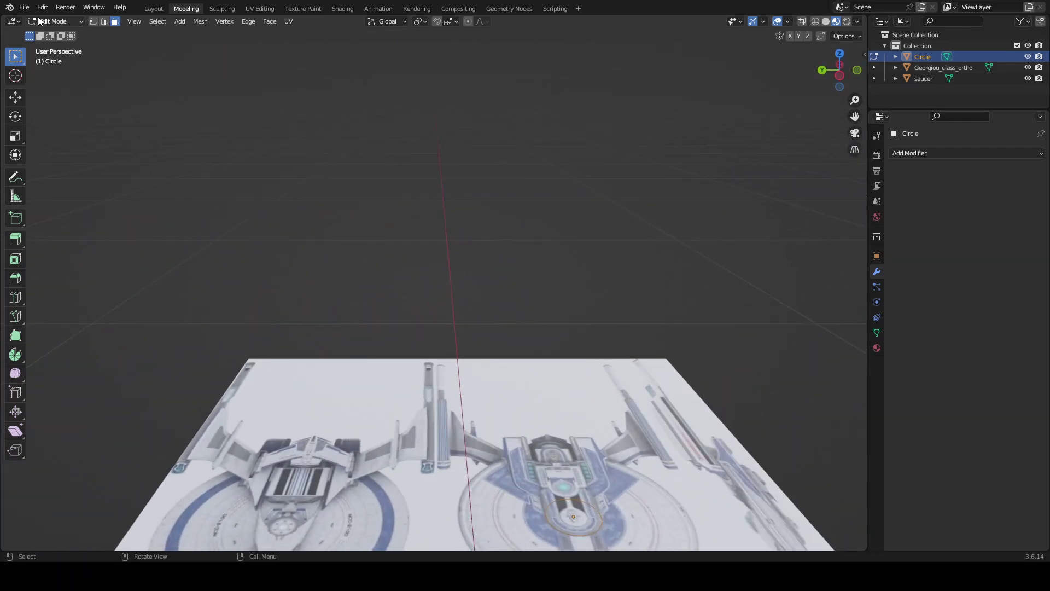
right_click(201, 81)
click(134, 21)
middle_drag(735, 183, 492, 164)
scroll(502, 93, up, 3)
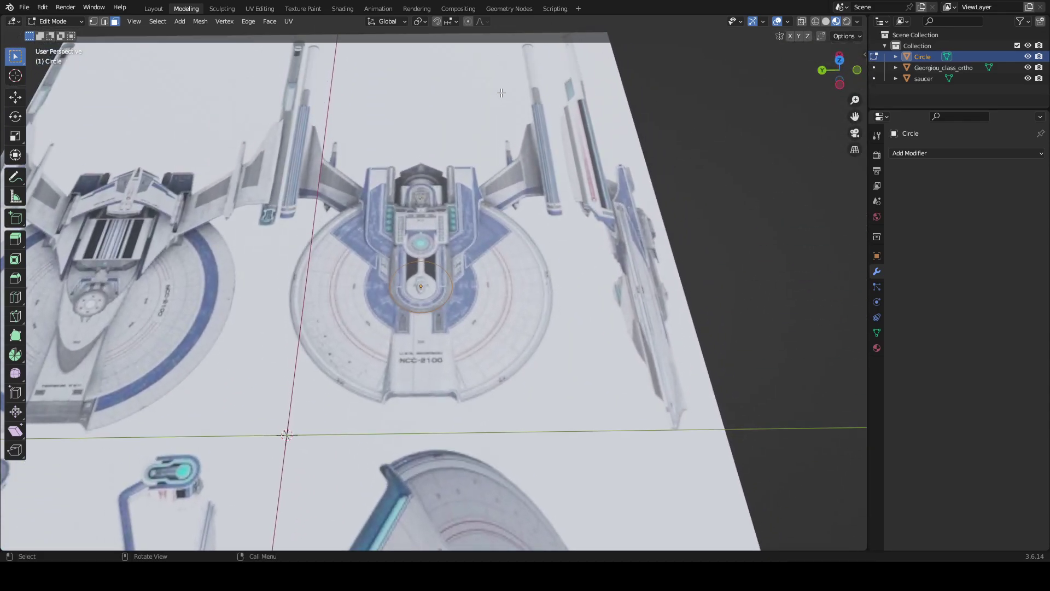
scroll(491, 63, up, 3)
scroll(522, 40, down, 8)
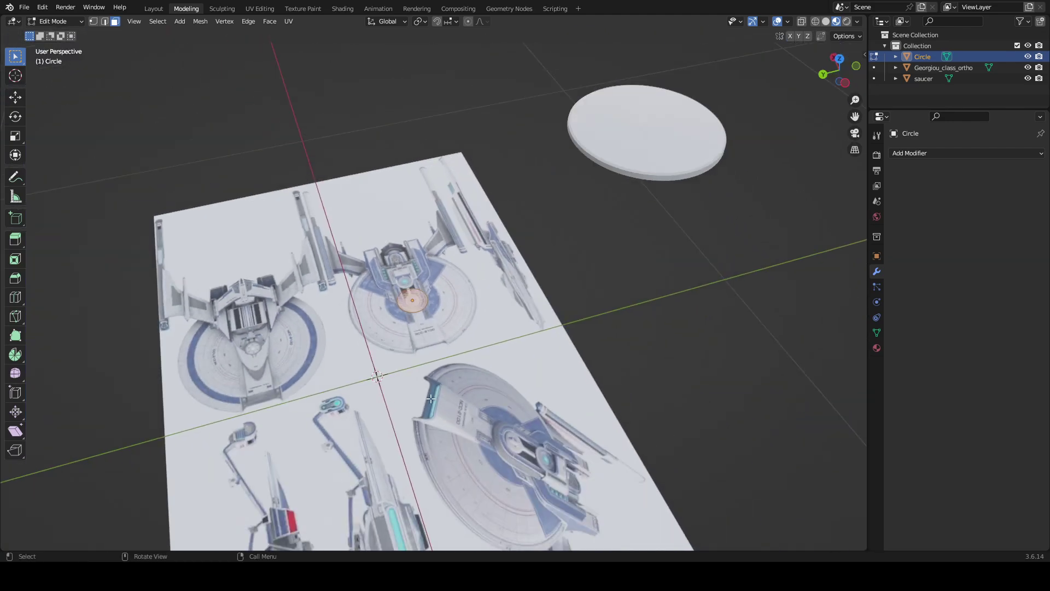
- Return to the Layout workspace and rotate the Georgiou_class_ortho reference plane 270° about the global X axis so it stands upright
click(154, 8)
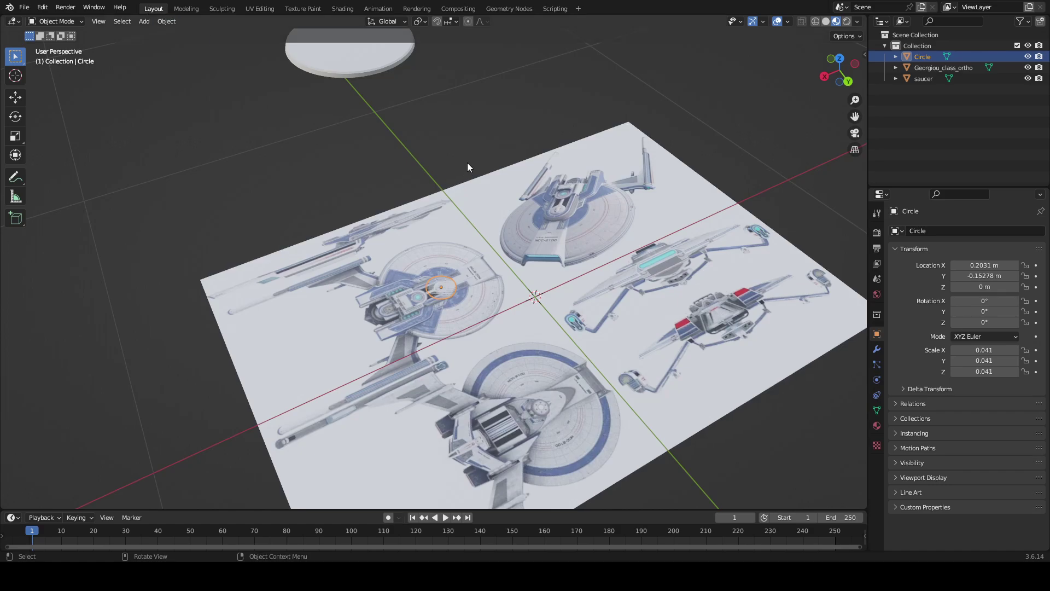
middle_drag(467, 162, 442, 202)
click(659, 245)
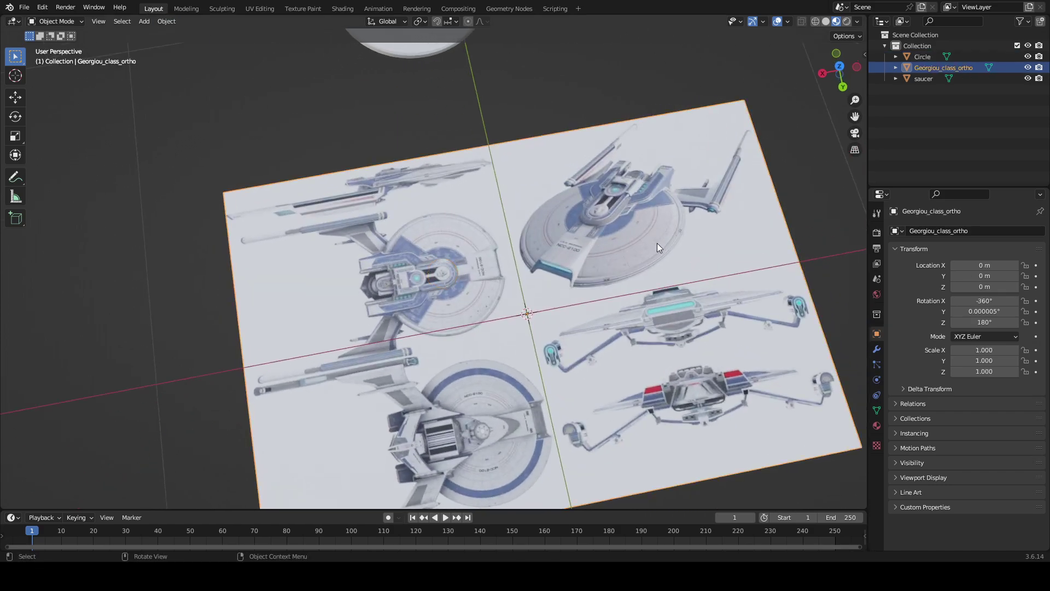
text(rx)
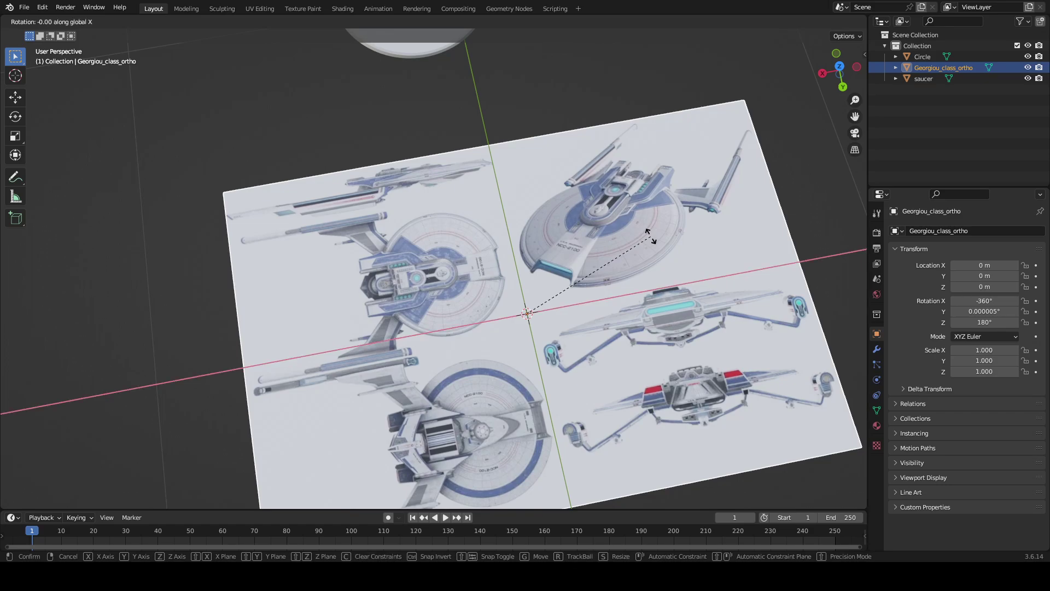
text(270)
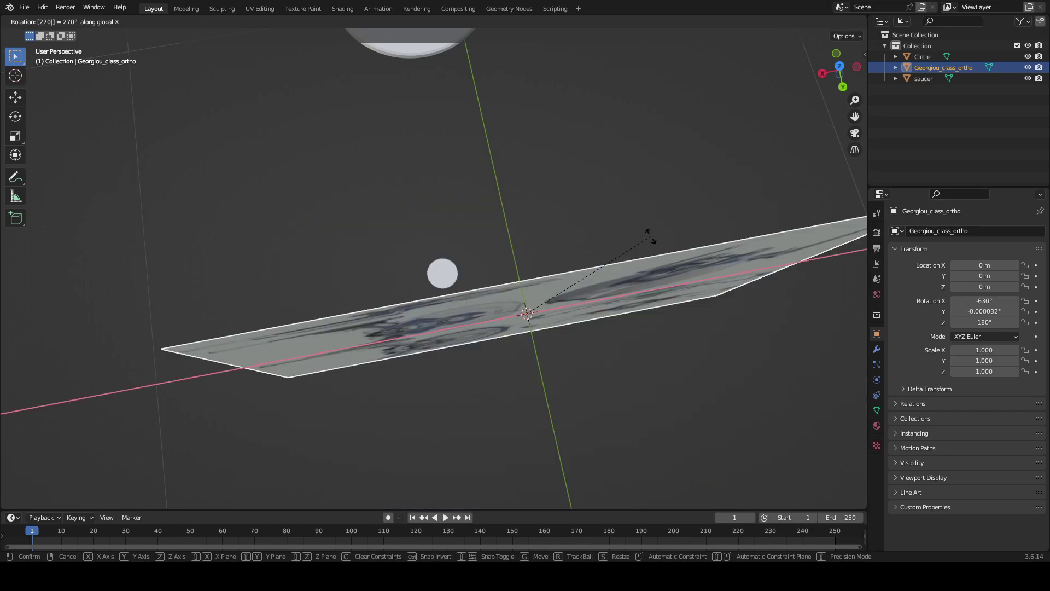
key(Return)
middle_drag(629, 217, 592, 285)
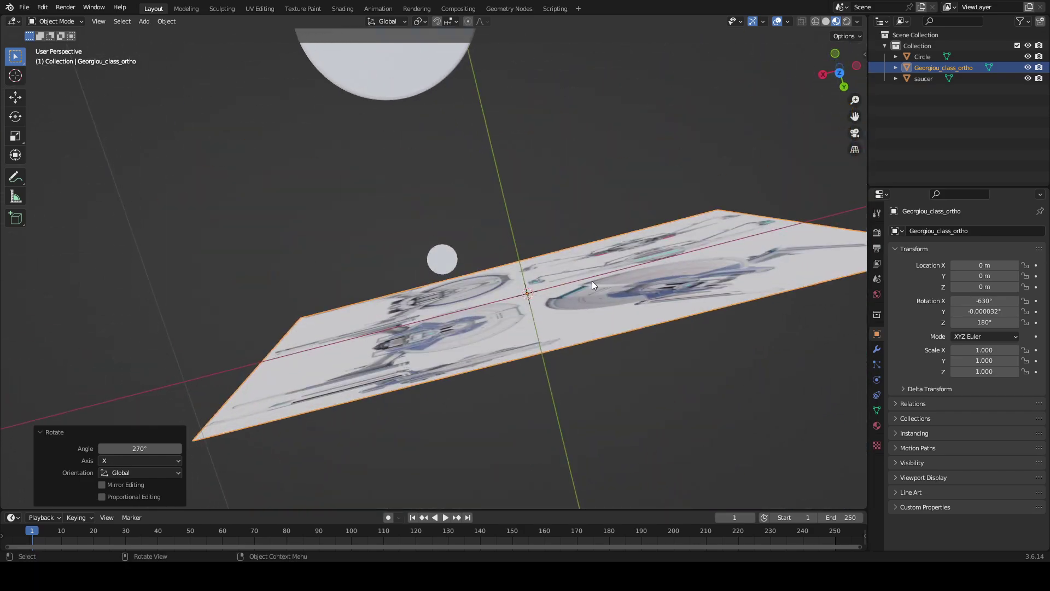
- Select the circle and, in back view, move it about -0.586 m along X over the bridge in the reference's front elevation
click(453, 268)
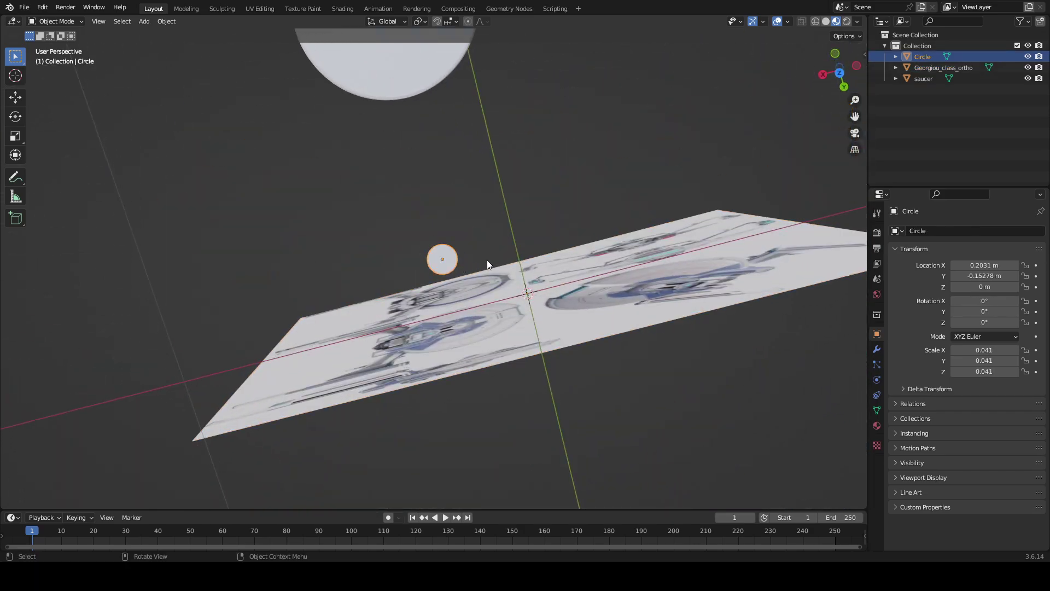
click(845, 86)
shift+middle_drag(769, 172, 572, 182)
scroll(582, 87, up, 4)
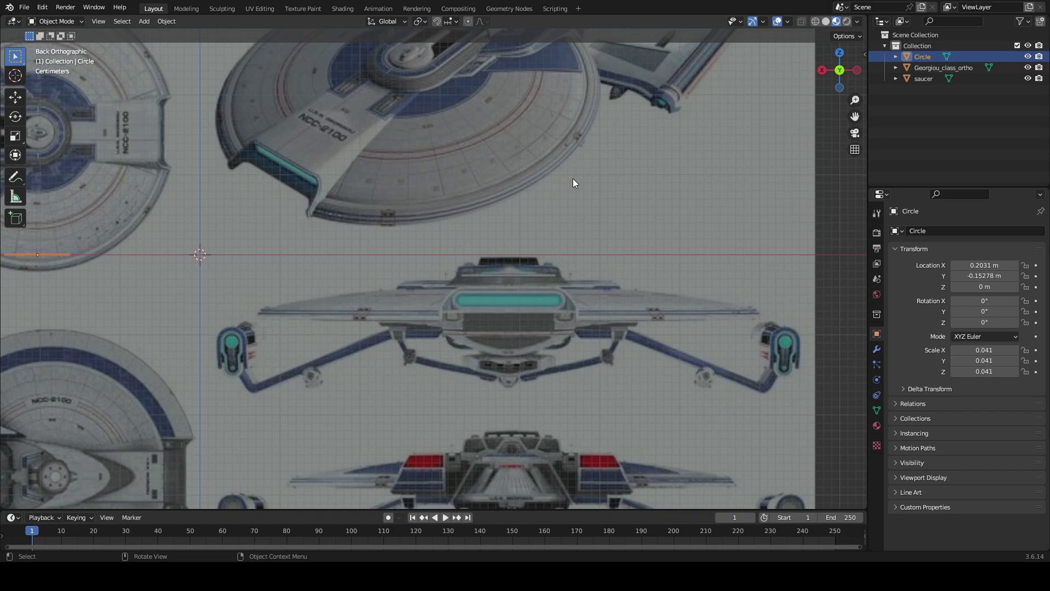
key(g)
key(x)
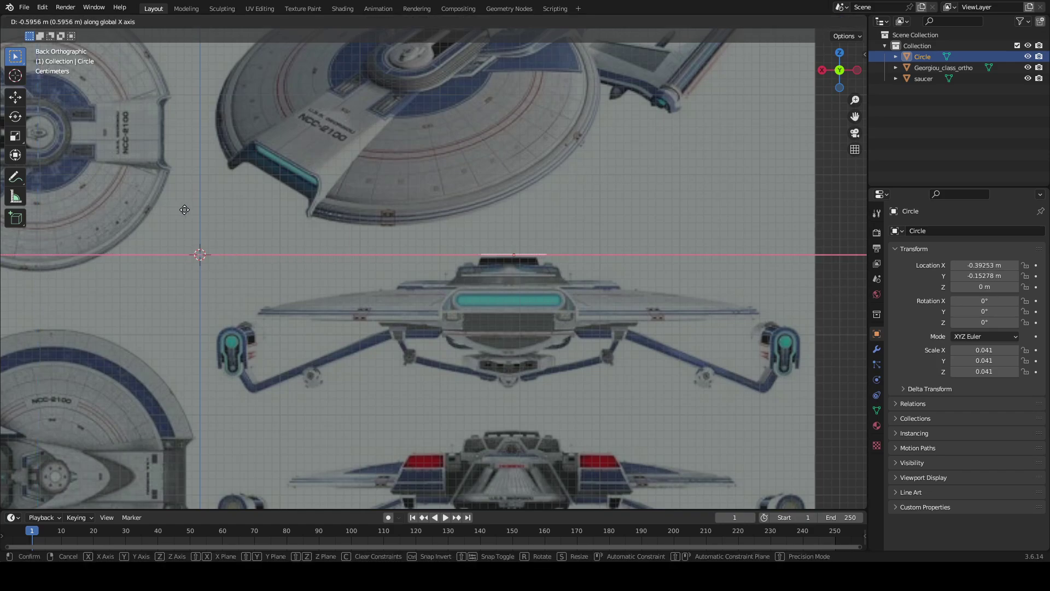
click(175, 211)
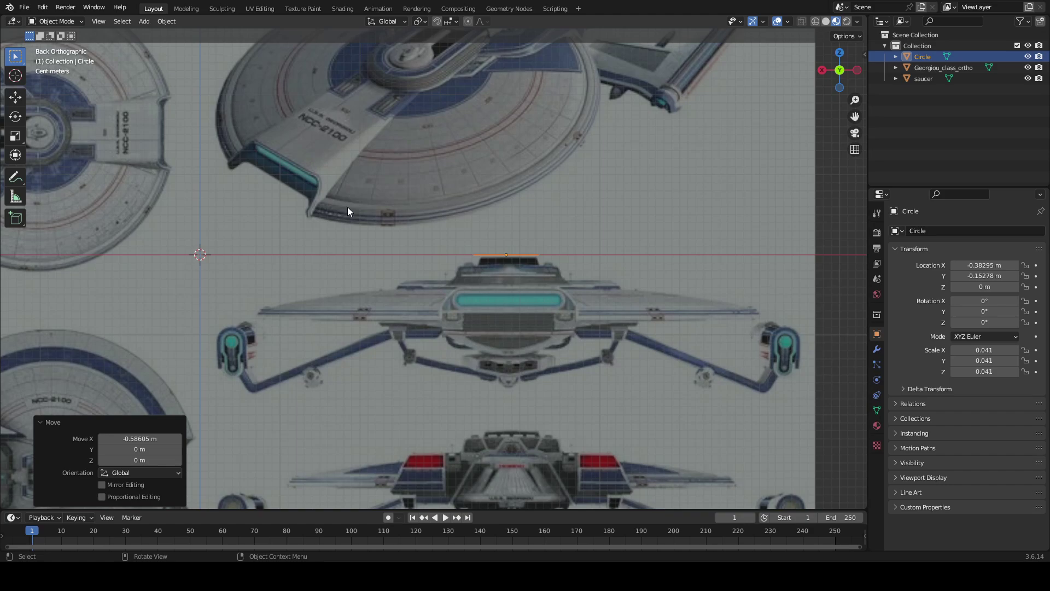
- Lower the circle about 0.0376 m along Z to the base of the bridge in the front elevation
shift+middle_drag(456, 211, 438, 140)
scroll(438, 140, up, 4)
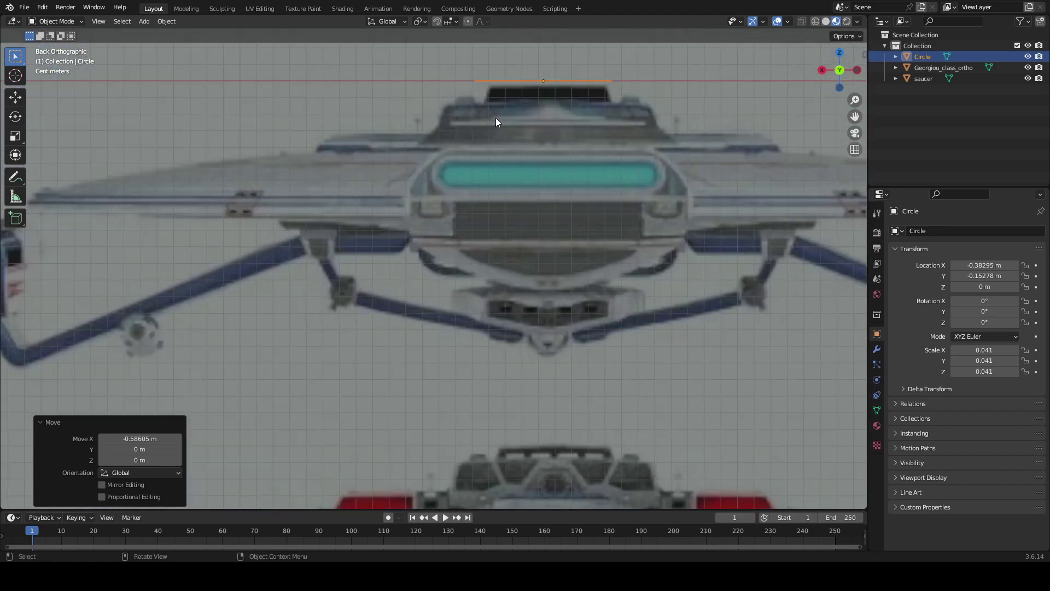
shift+middle_drag(495, 118, 376, 258)
key(g)
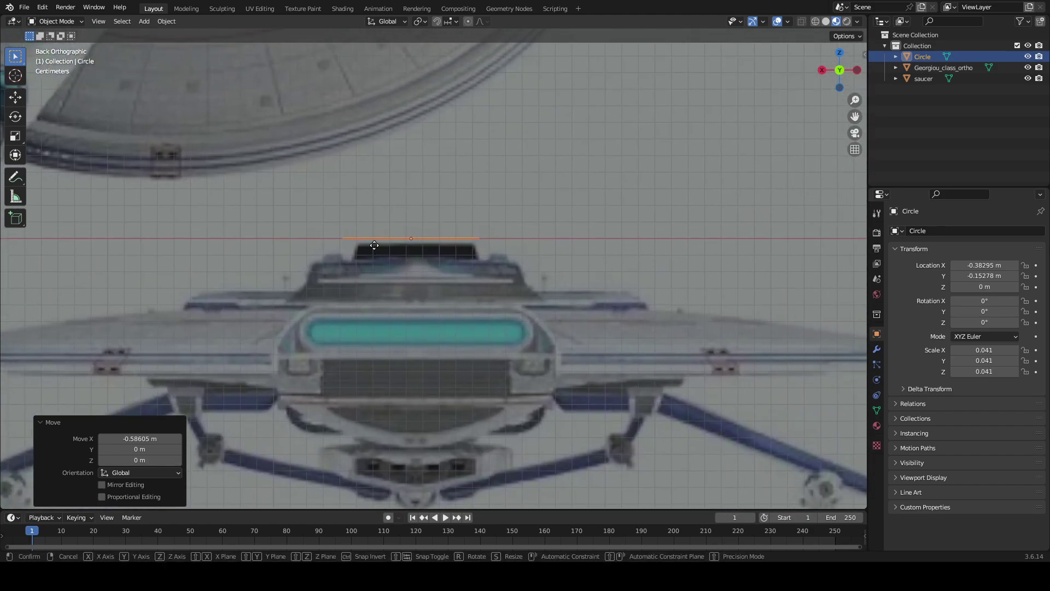
key(z)
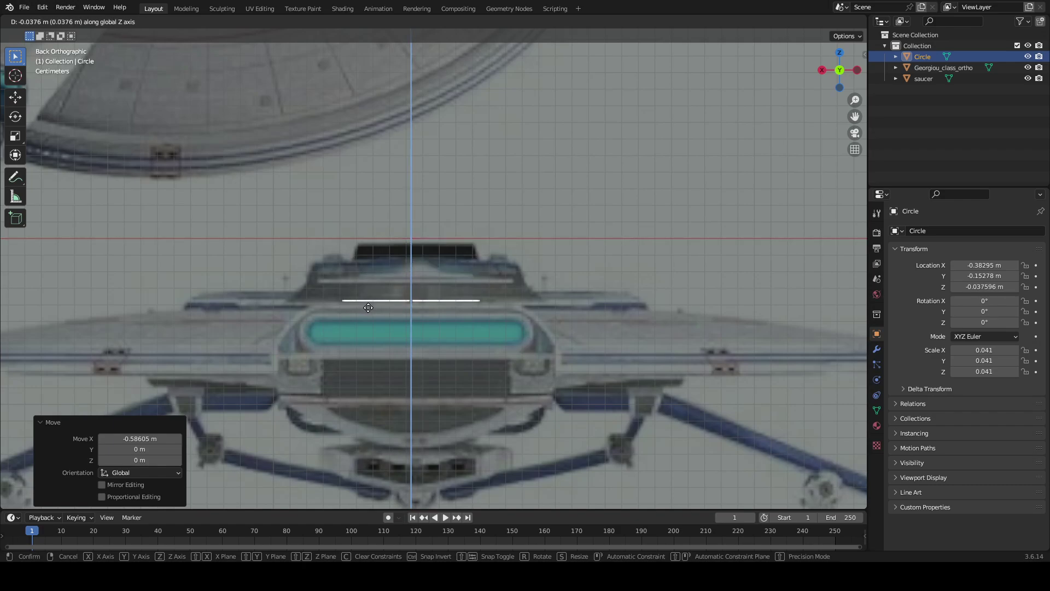
click(370, 311)
- Scale the circle uniformly by about 1.71 and shift it about -0.0053 m along X towards the bridge's centreline
key(s)
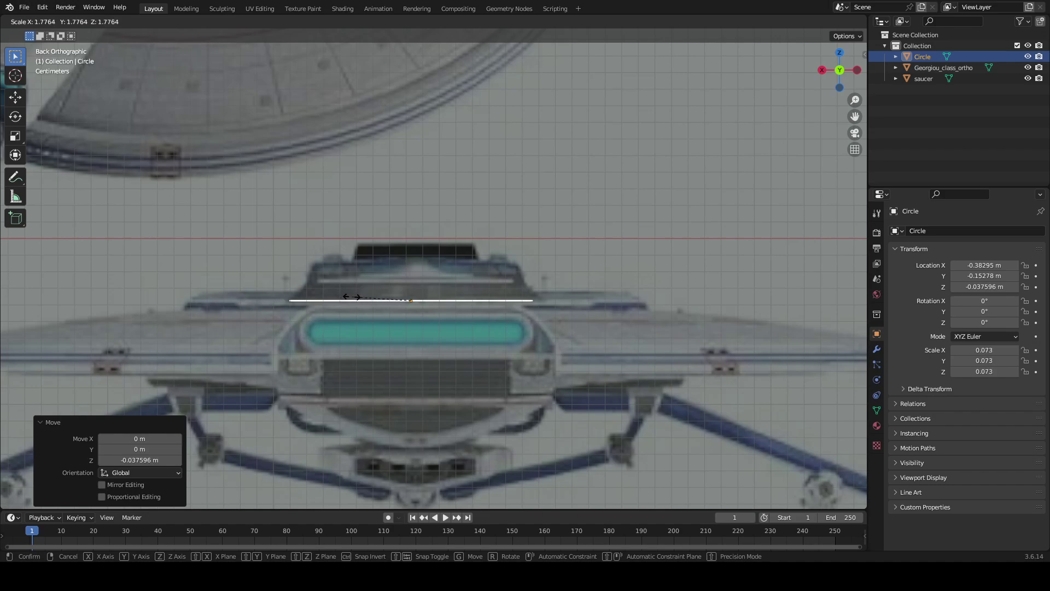
click(355, 300)
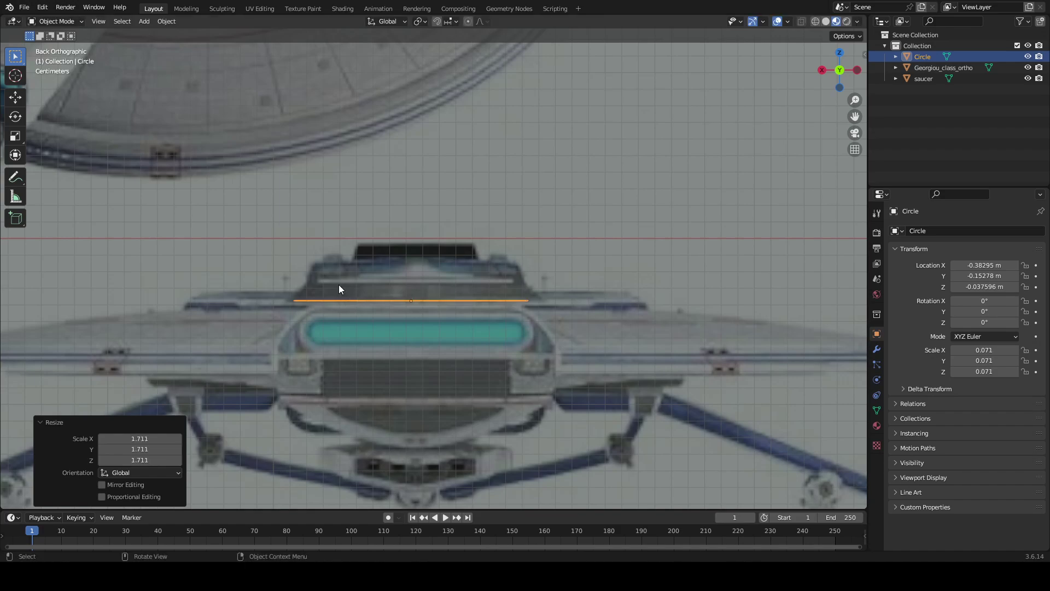
key(g)
key(x)
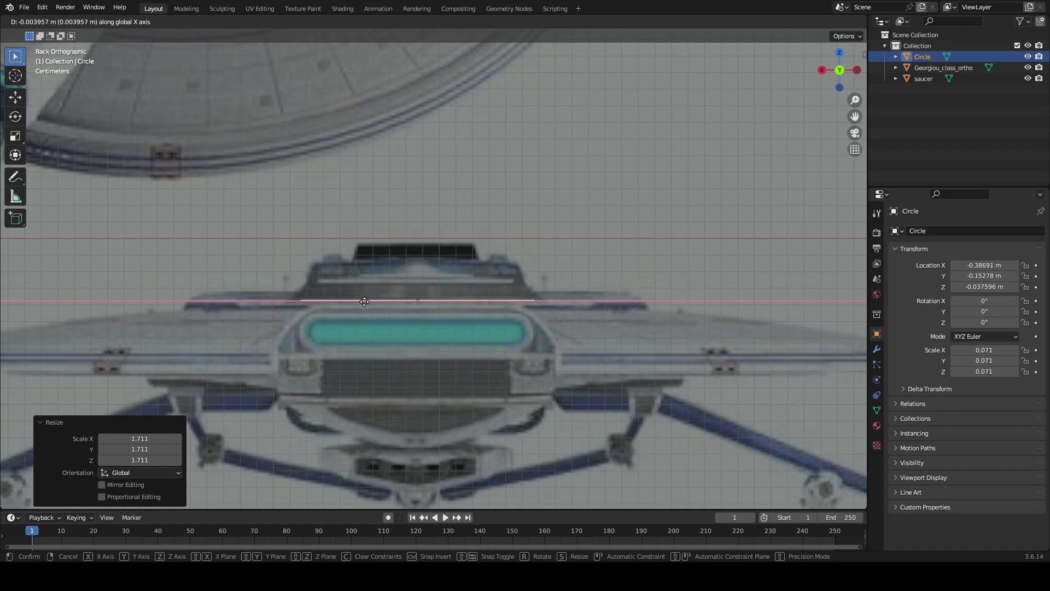
click(367, 301)
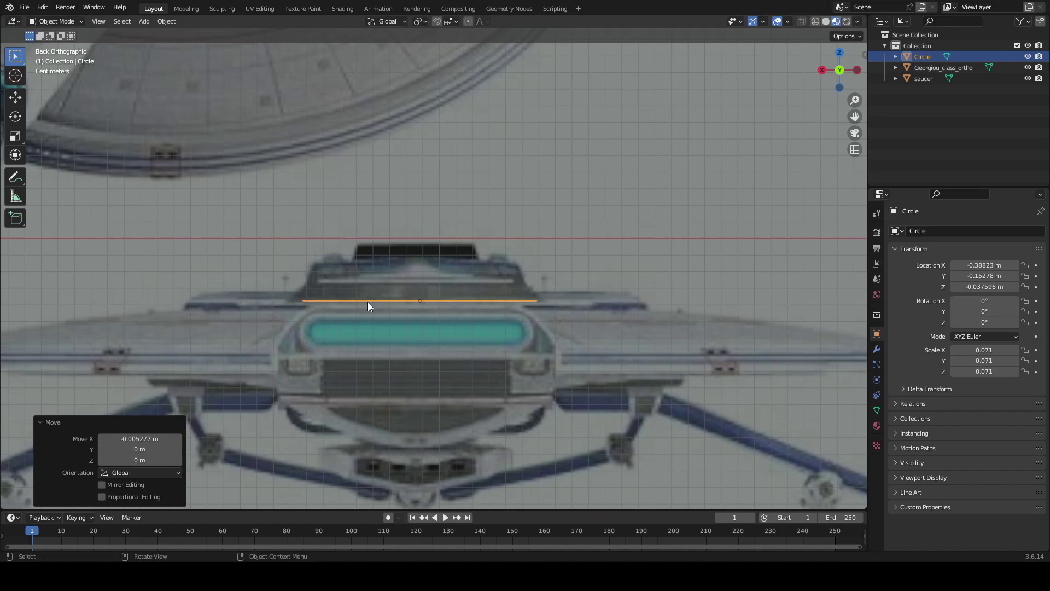
- Enlarge the circle by about 1.09 and nudge it about 0.001 m along X to match the bridge base's width
key(s)
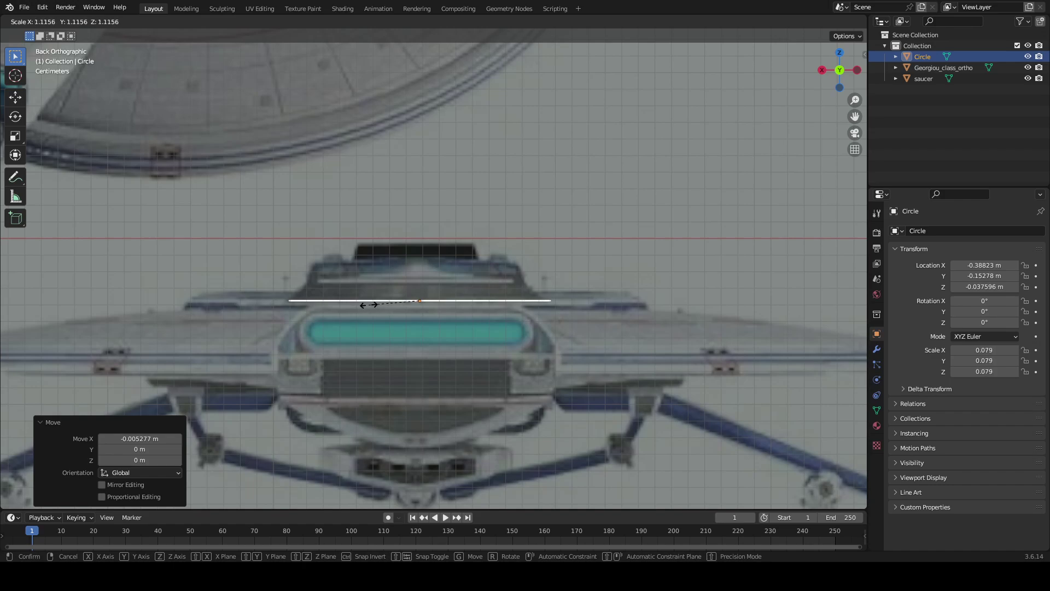
click(371, 305)
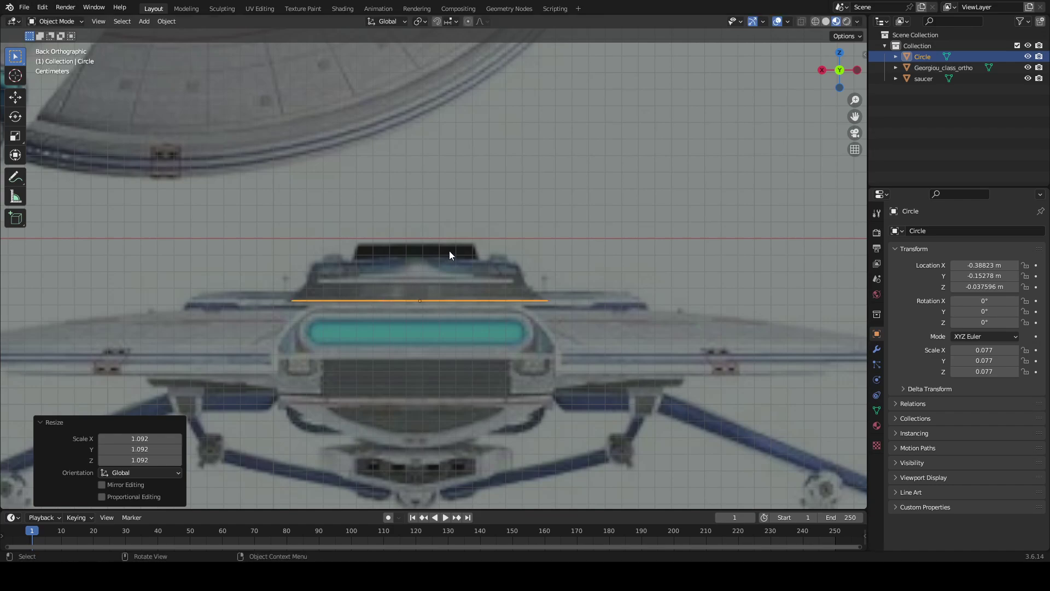
key(g)
key(x)
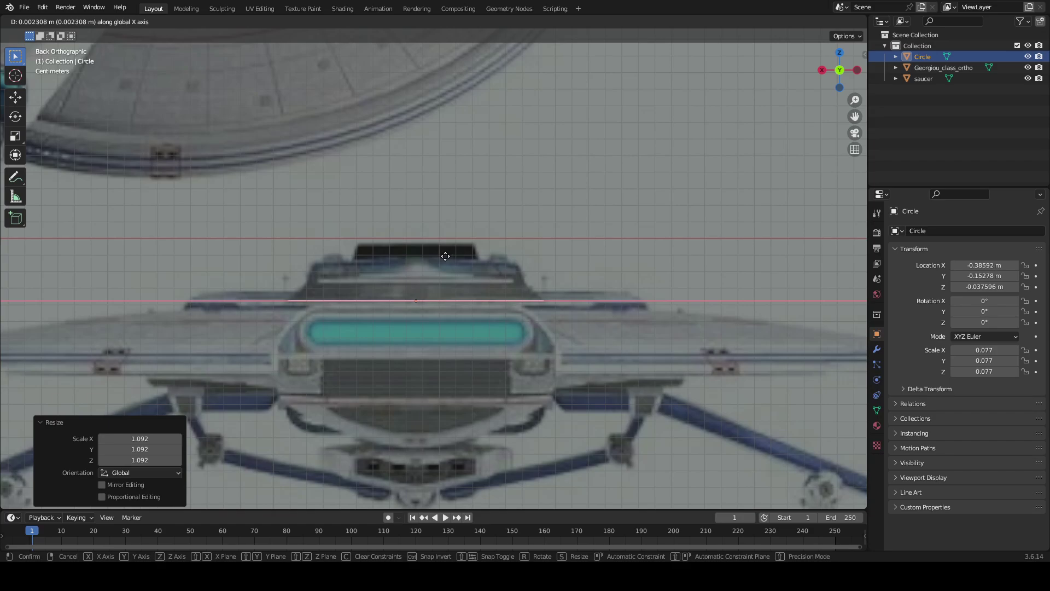
click(442, 255)
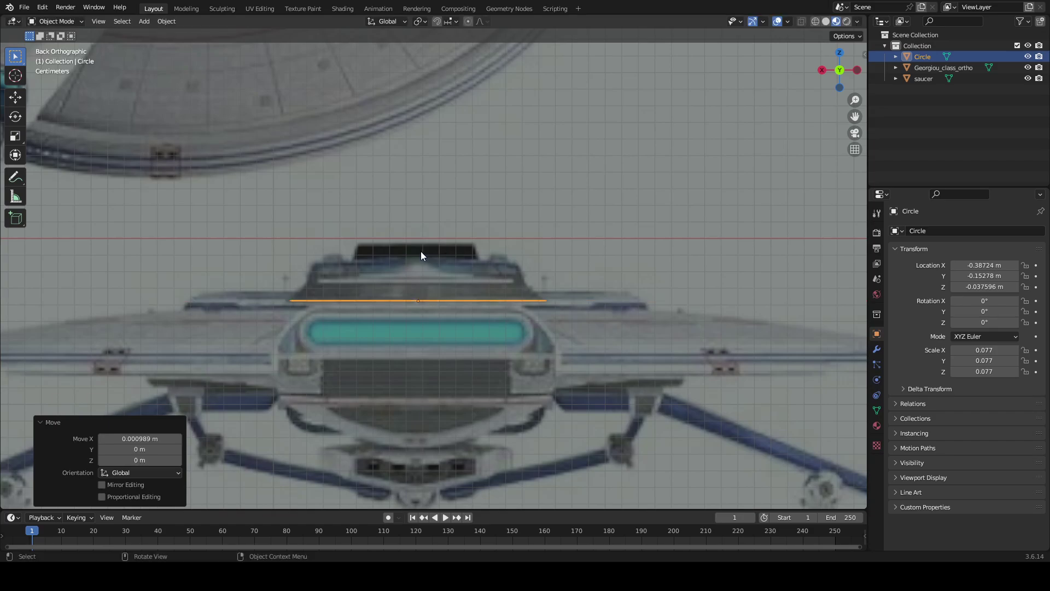
scroll(422, 255, down, 5)
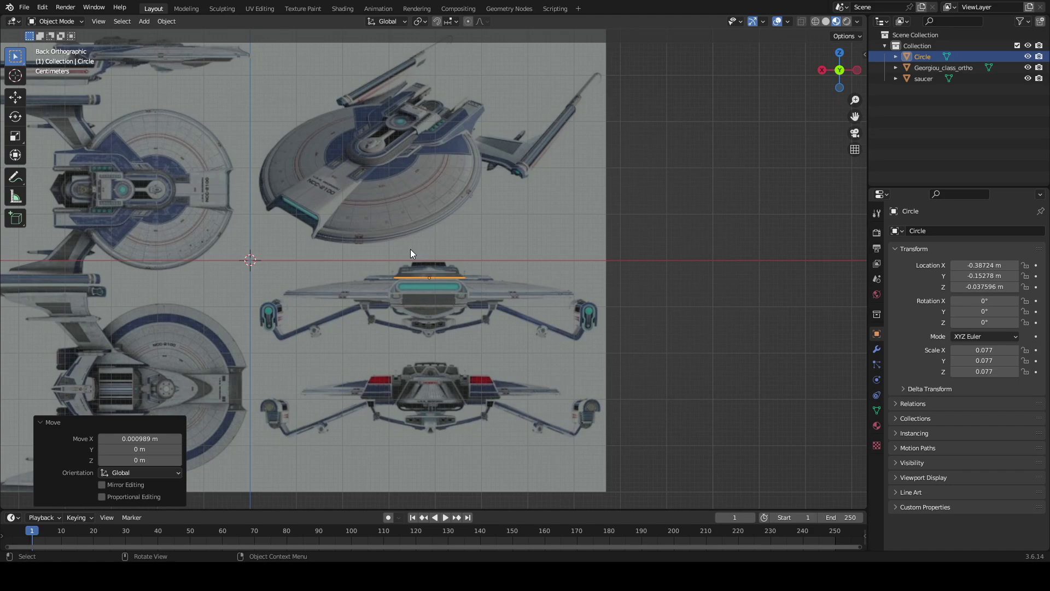
scroll(408, 245, up, 12)
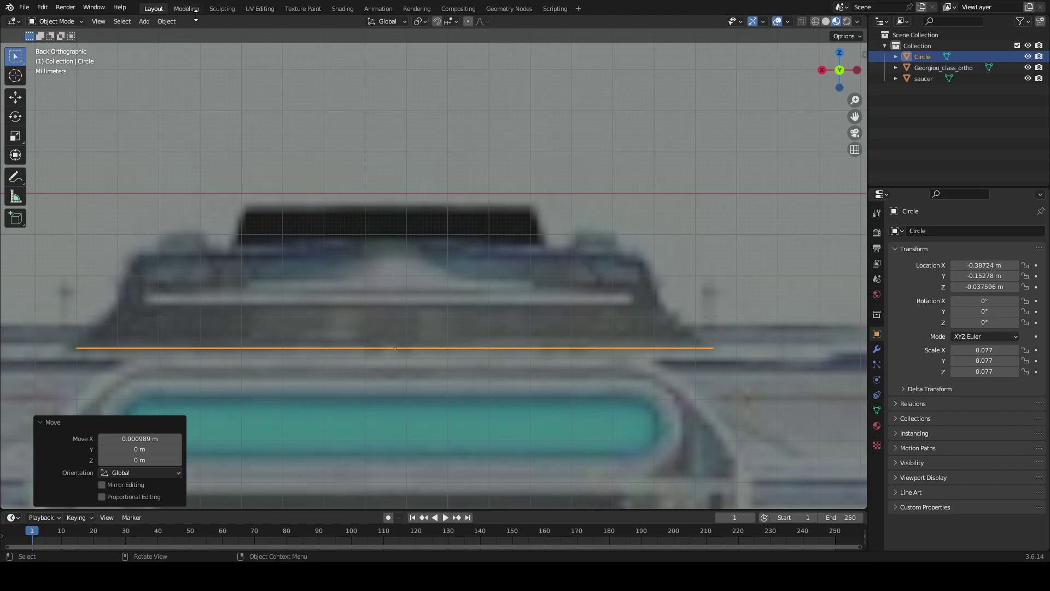
- Open the circle in the Modeling workspace, select its whole face, and frame it in back view against the front elevation
click(195, 9)
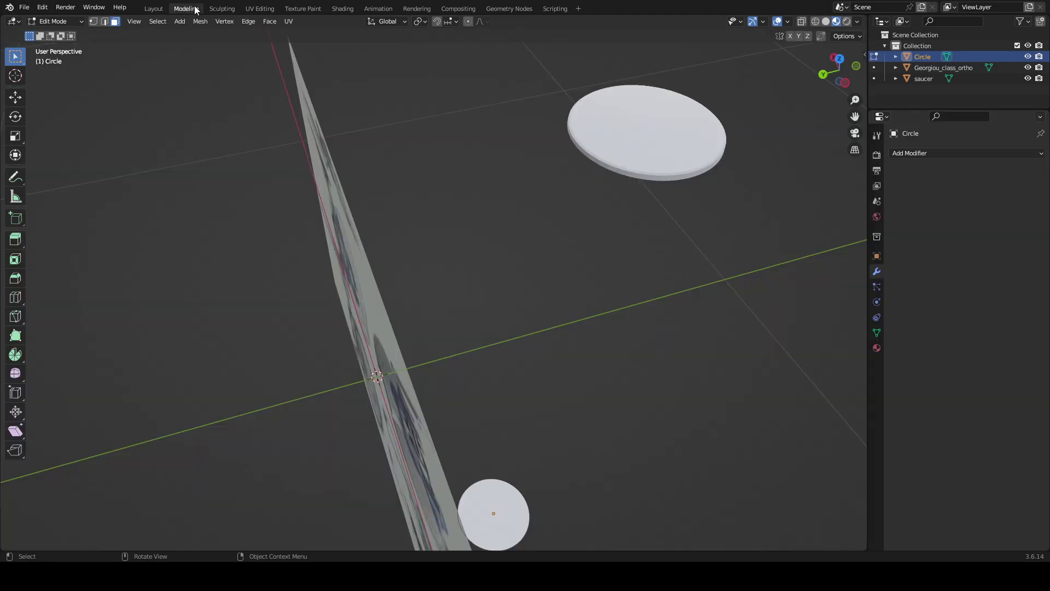
click(131, 21)
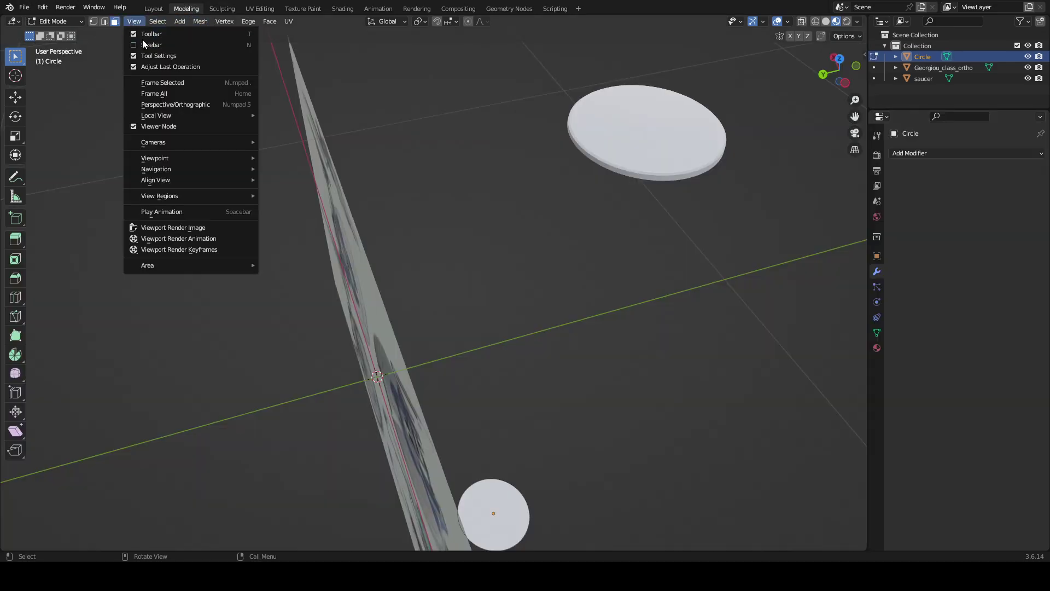
click(166, 83)
middle_drag(166, 87, 511, 175)
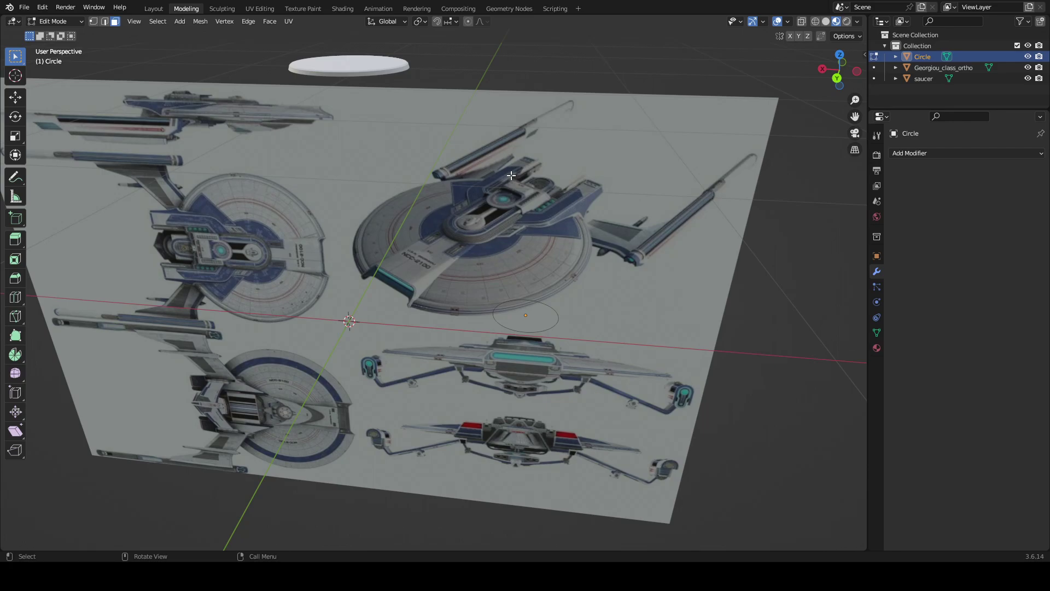
key(a)
click(134, 21)
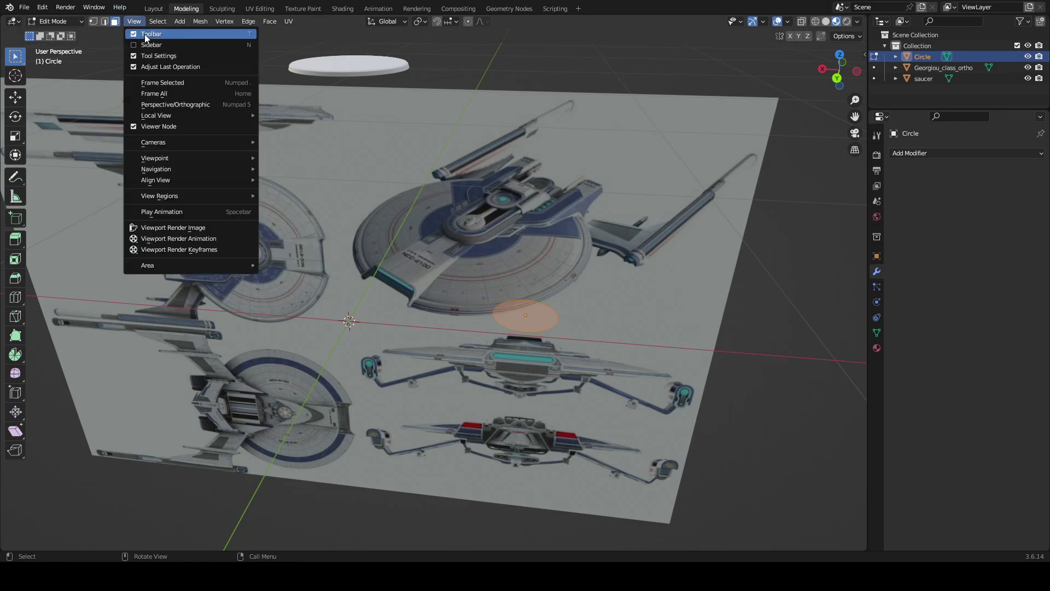
click(170, 85)
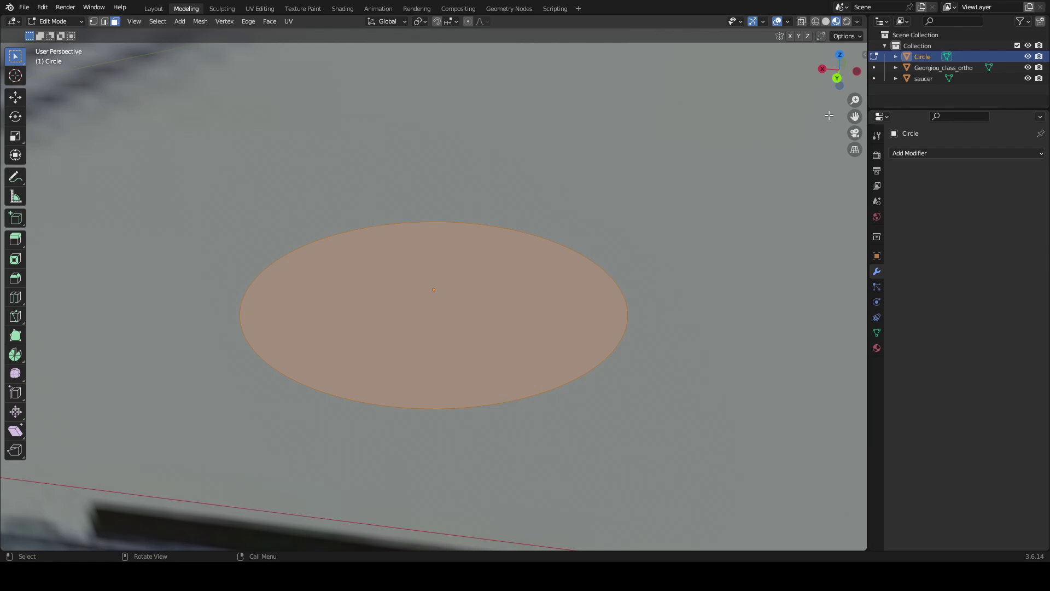
click(837, 79)
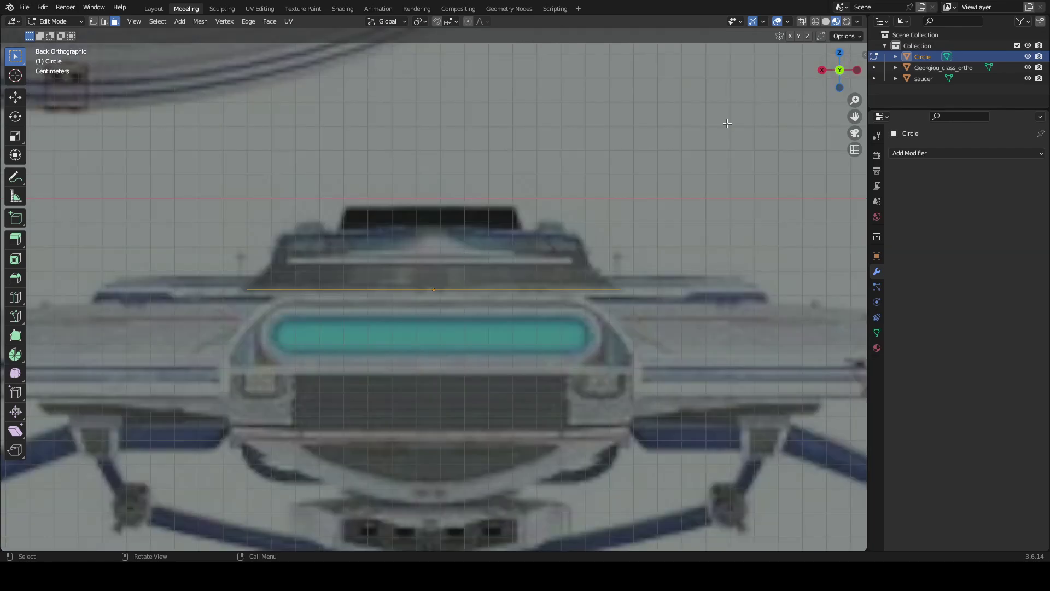
shift+middle_drag(659, 140, 647, 186)
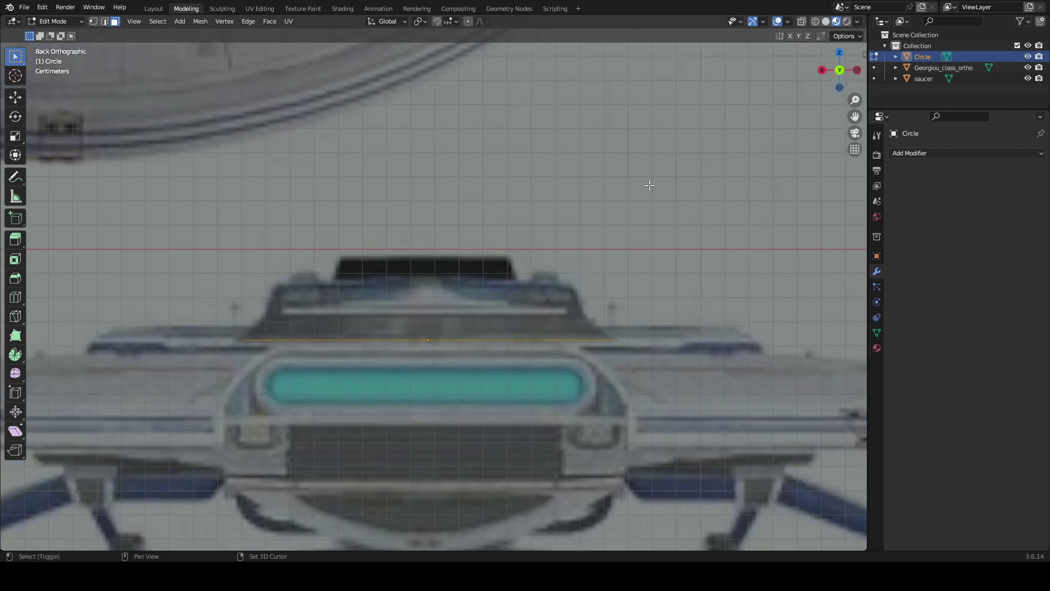
- Extrude the circle face up about 0.011 m and scale its top to about 0.84 to follow the bridge's sloped base
key(e)
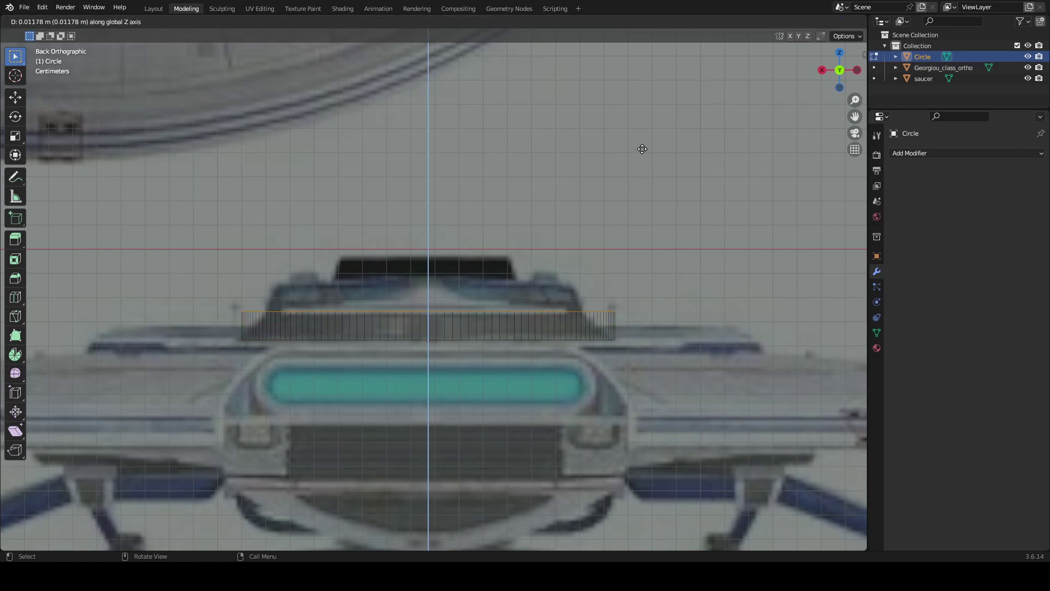
click(643, 152)
key(s)
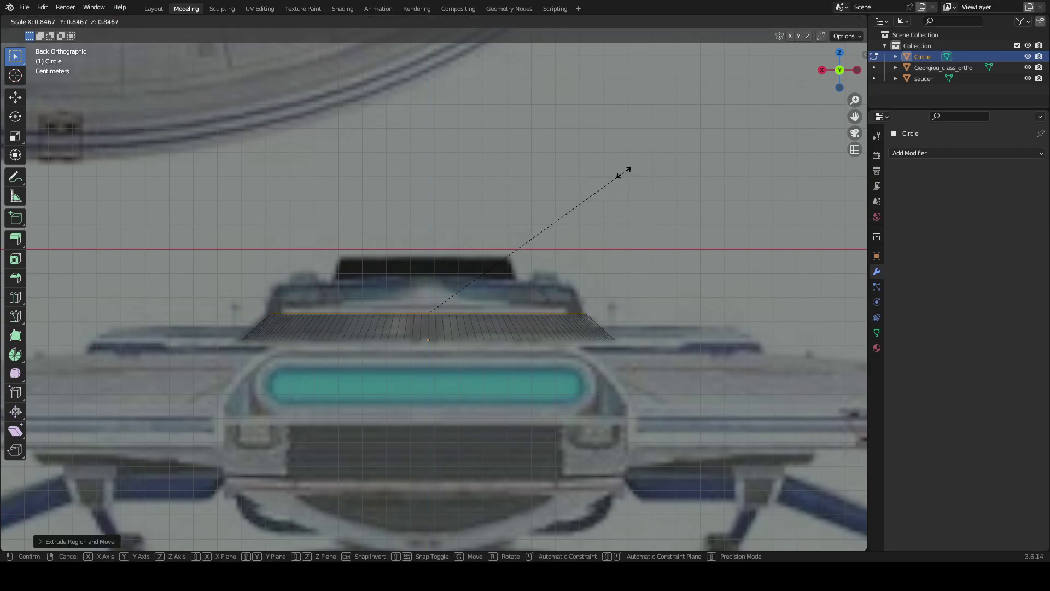
click(614, 169)
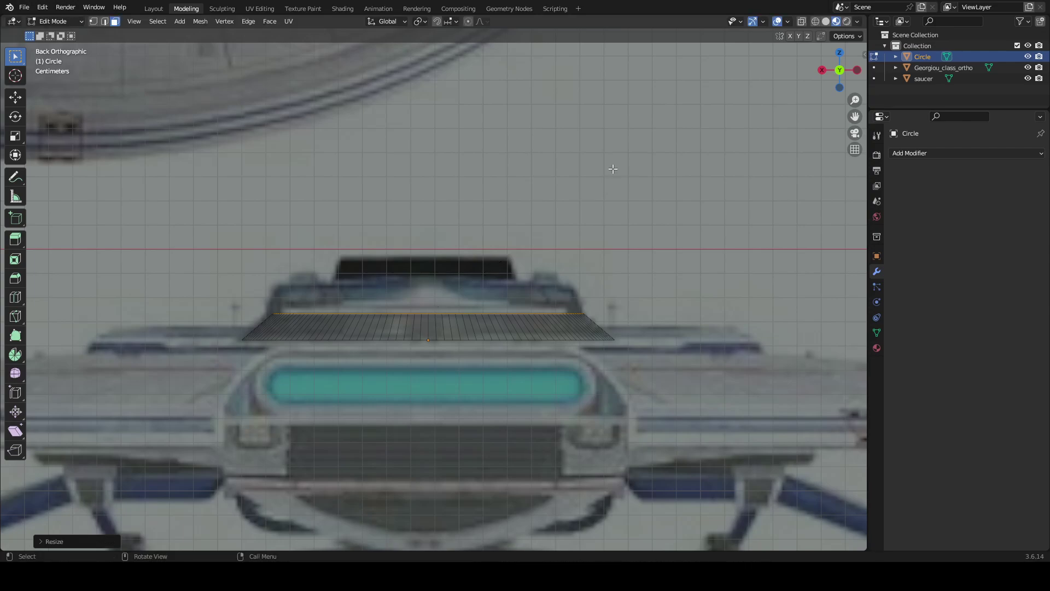
- Extrude the bridge's top face about 0.0027 m along Z and scale it to about 0.6 to form a shallow tier
key(g)
key(z)
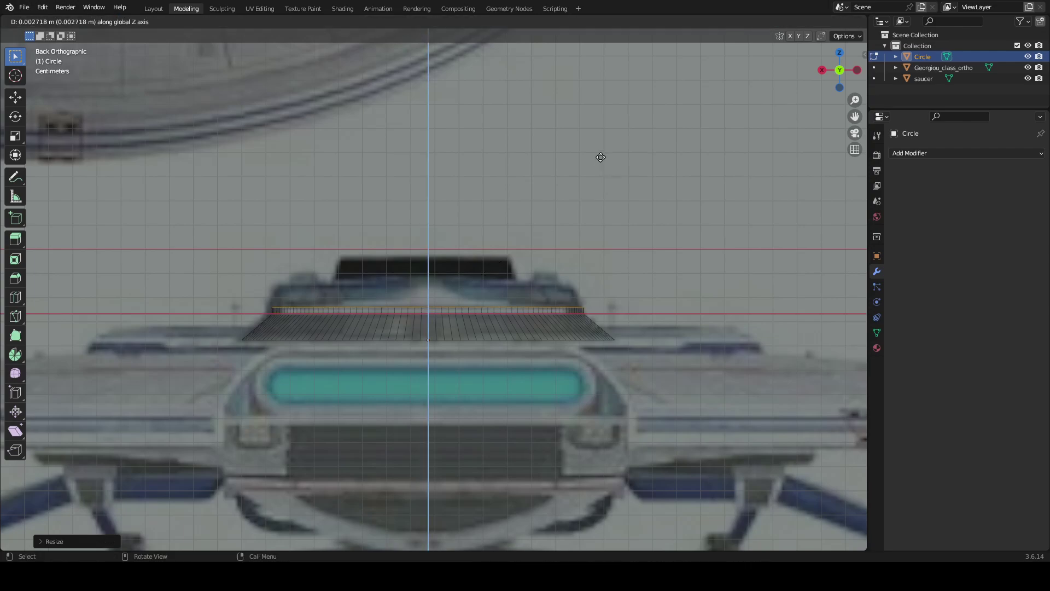
key(Escape)
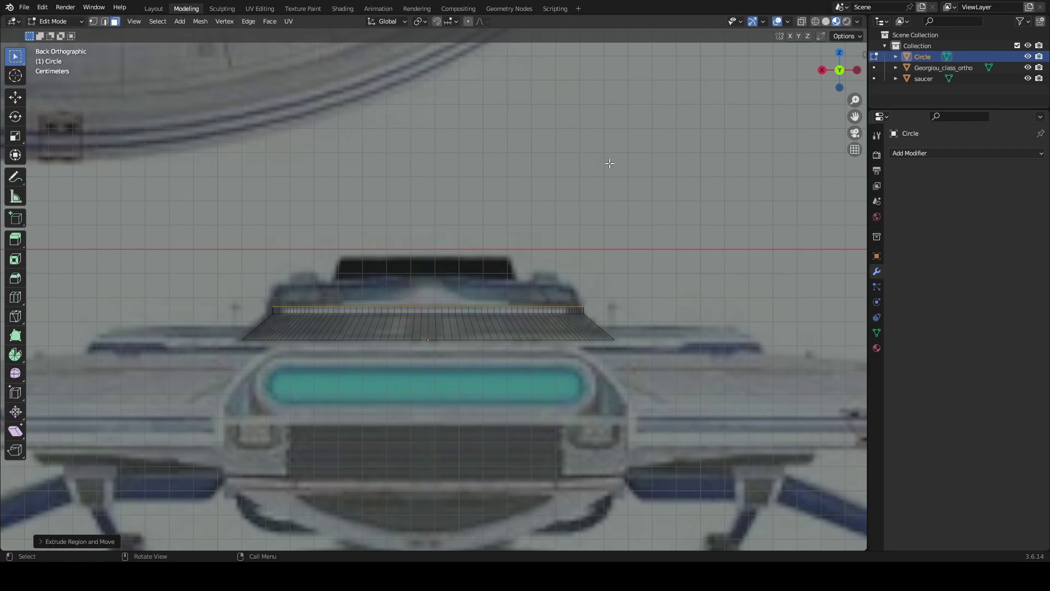
key(s)
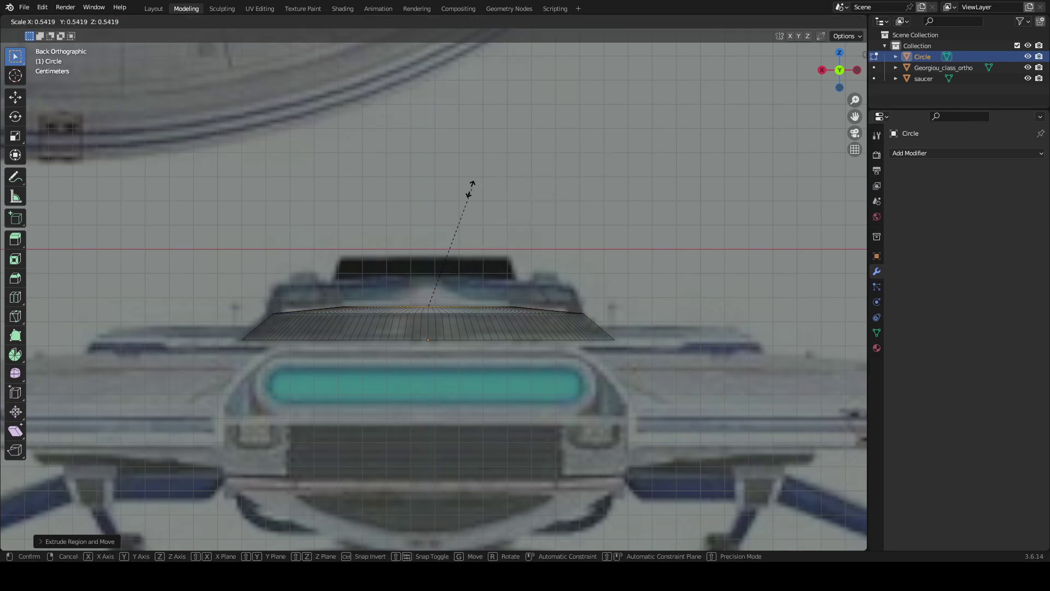
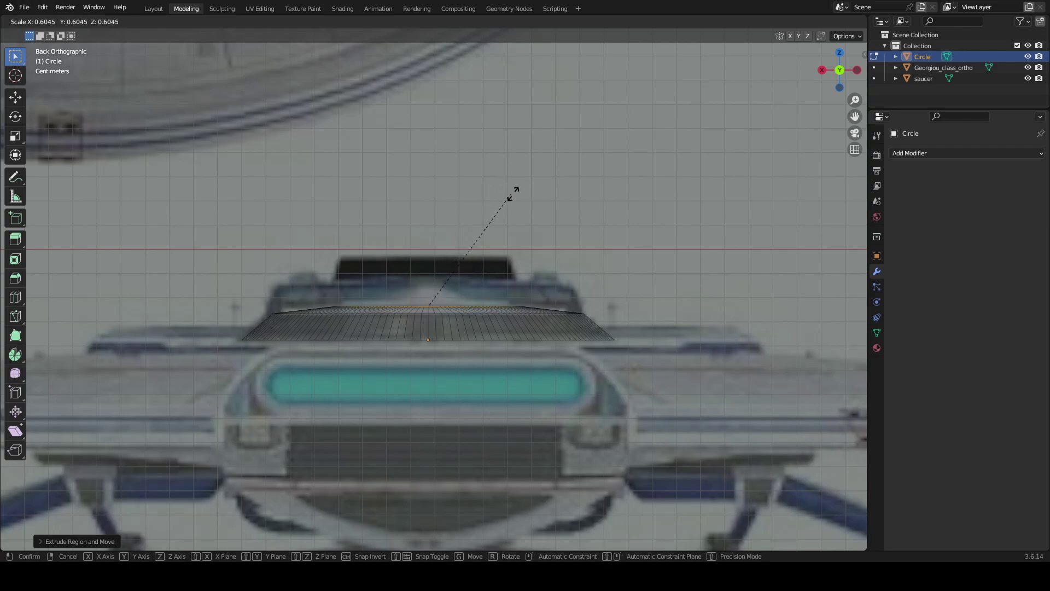
click(505, 194)
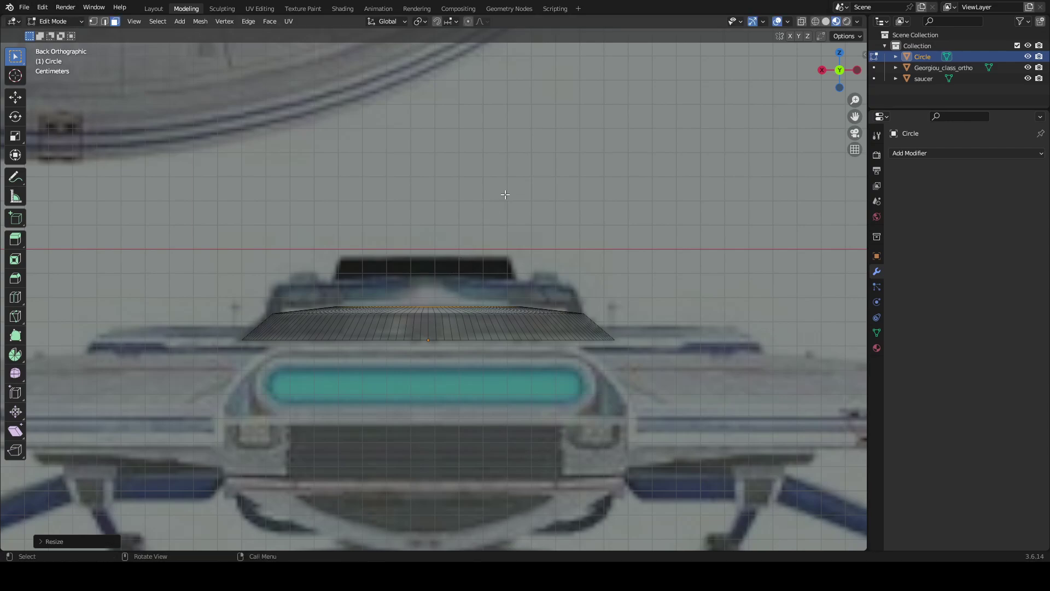
- Extrude the narrowed top face about 0.002 m along Z, scale it slightly inward, and check it in back view
key(e)
key(z)
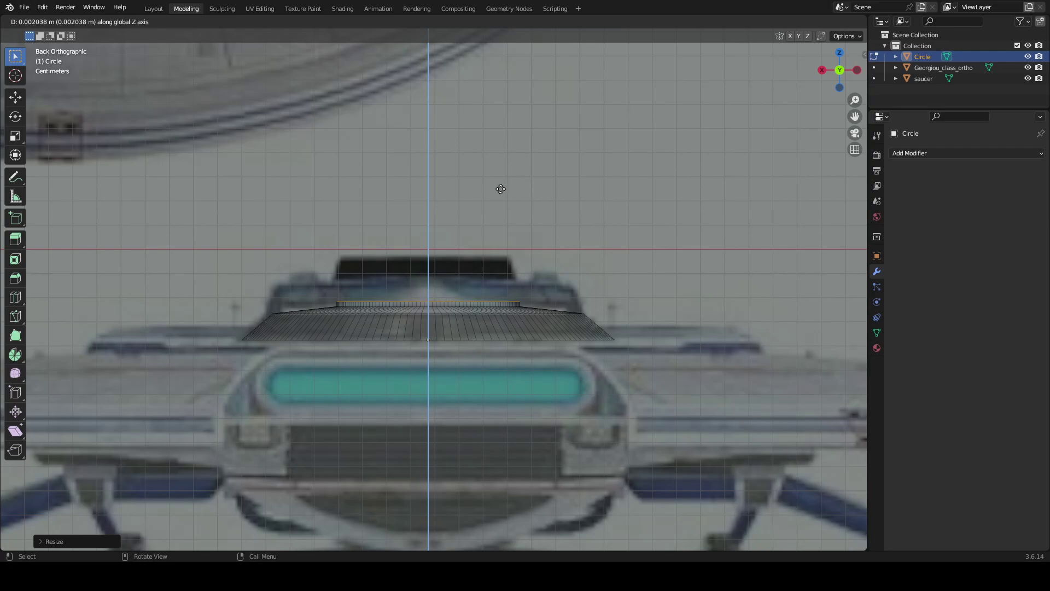
click(502, 188)
key(s)
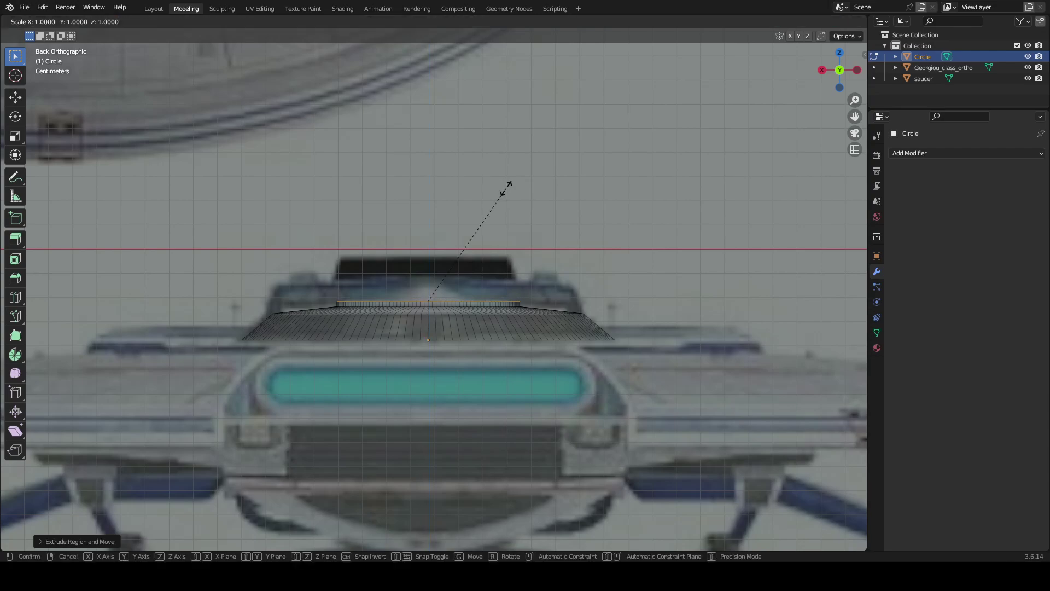
click(513, 229)
middle_drag(503, 215, 491, 226)
click(834, 78)
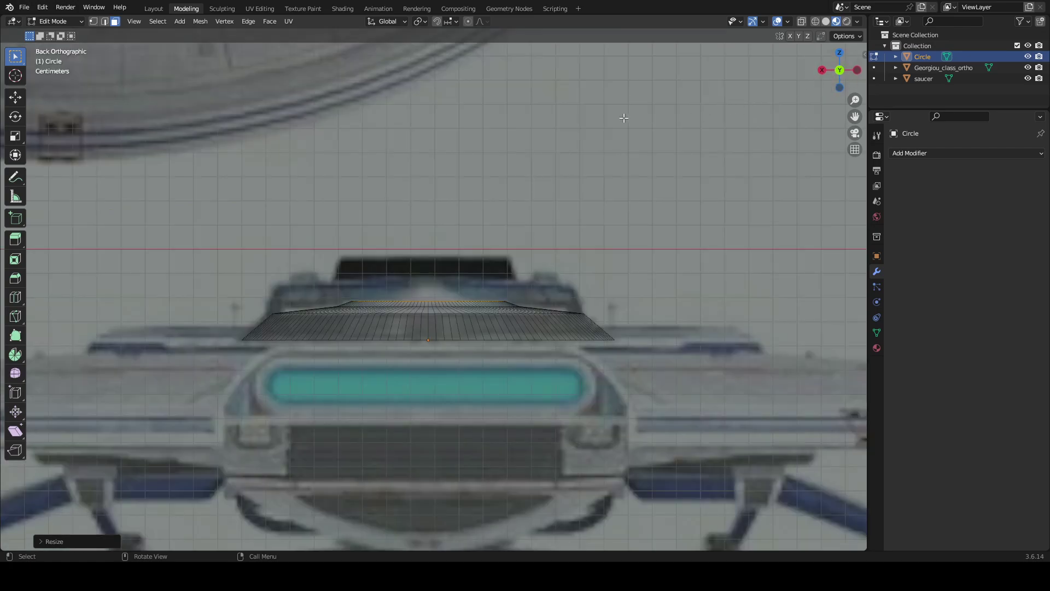
- Rename the tiered circle object as "bridge dome"
middle_drag(608, 121, 558, 145)
scroll(558, 146, down, 5)
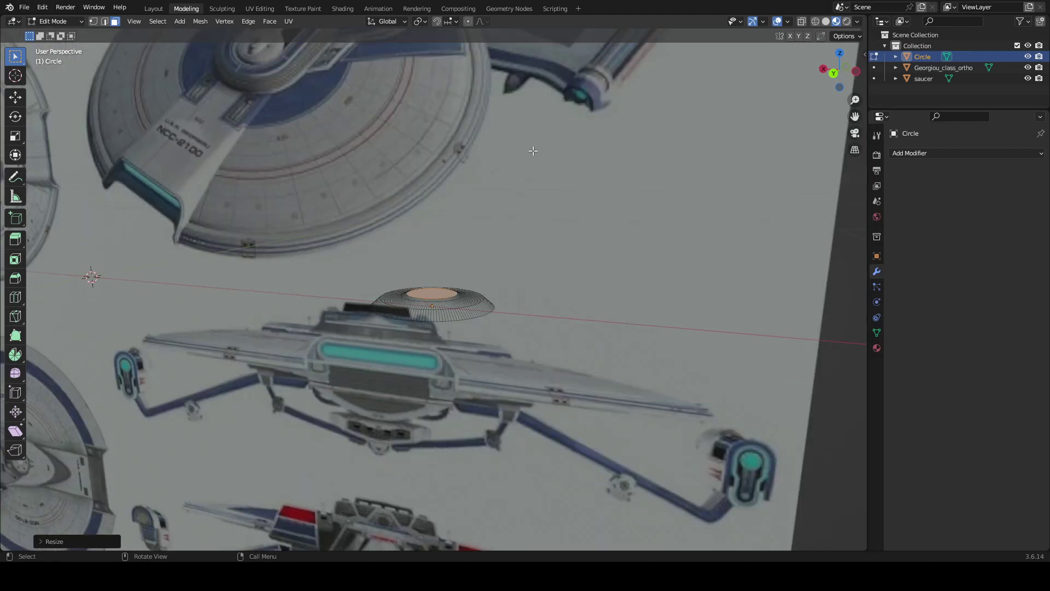
middle_drag(474, 166, 489, 203)
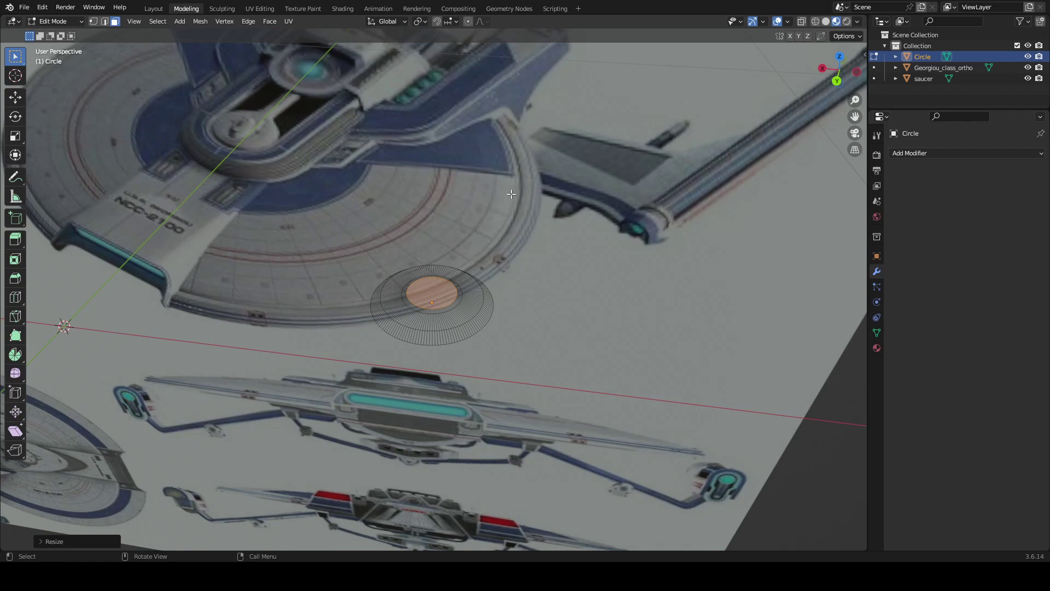
scroll(797, 246, down, 5)
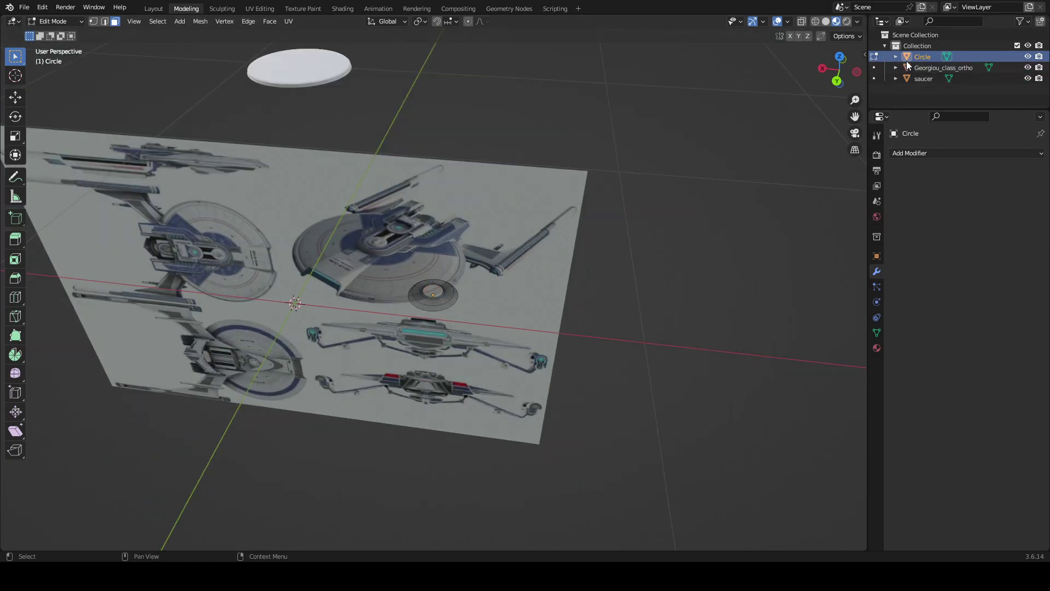
double_click(916, 57)
key(BackSpace)
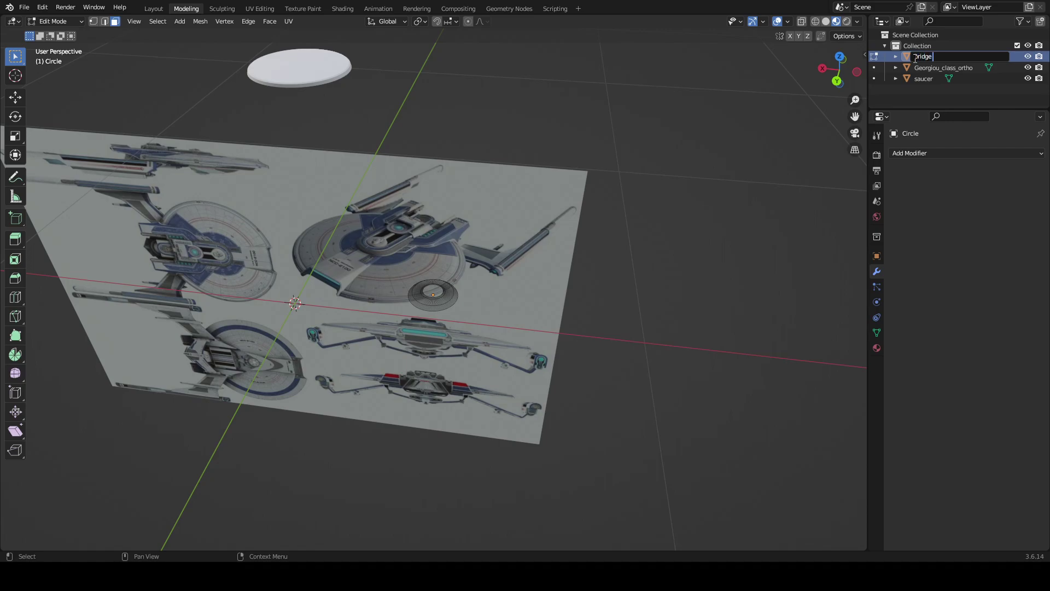
text(bridge dome)
key(Return)
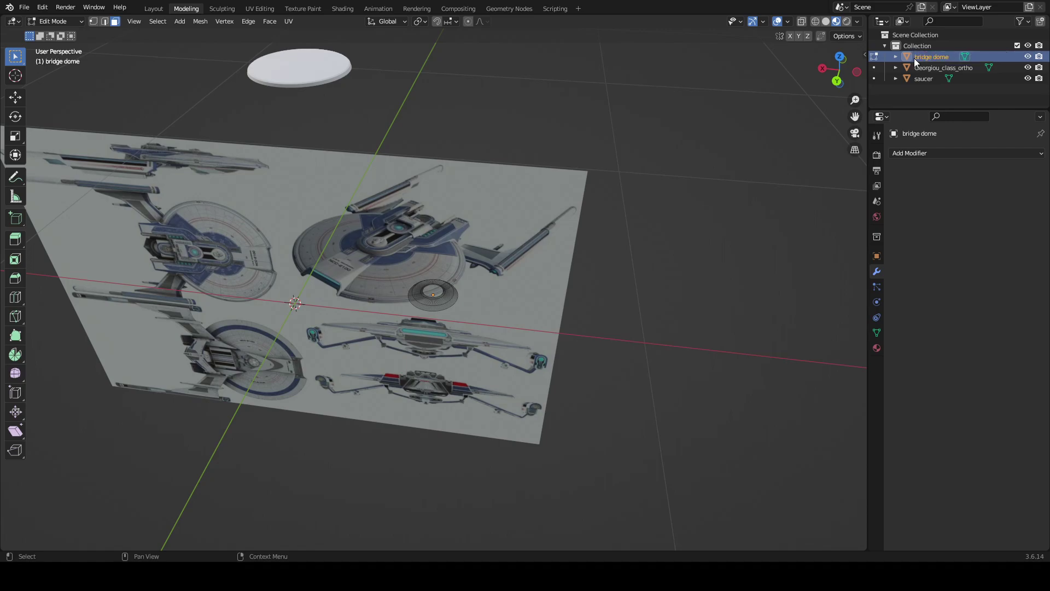
- Switch to the Layout workspace and rotate the Georgiou_class_ortho reference image 270° about the X axis to lay it flat
middle_drag(492, 44, 558, 88)
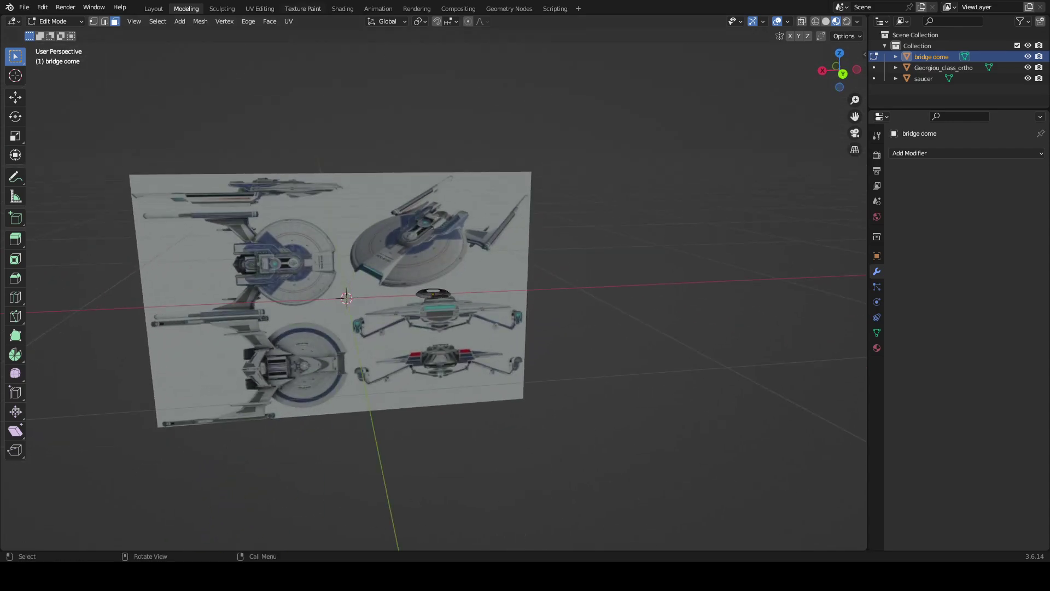
click(154, 8)
scroll(460, 96, down, 8)
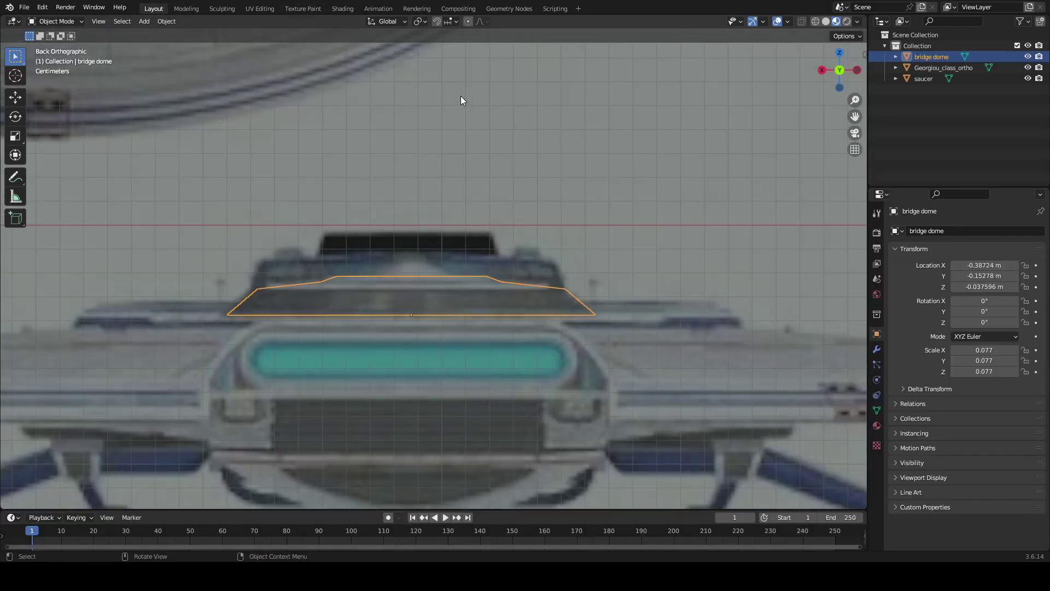
scroll(486, 96, down, 3)
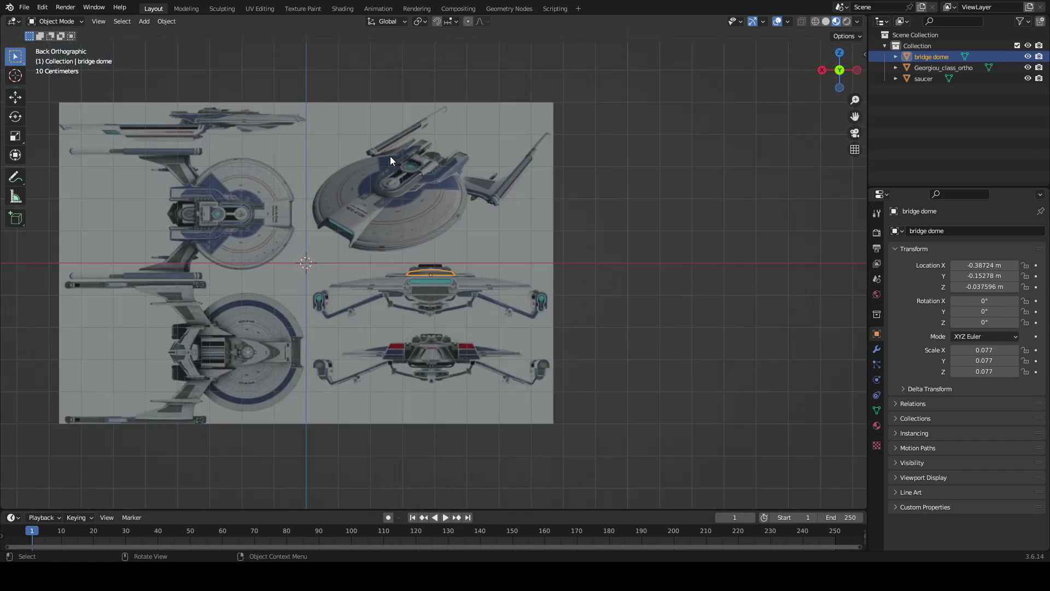
scroll(294, 226, up, 6)
scroll(578, 274, down, 6)
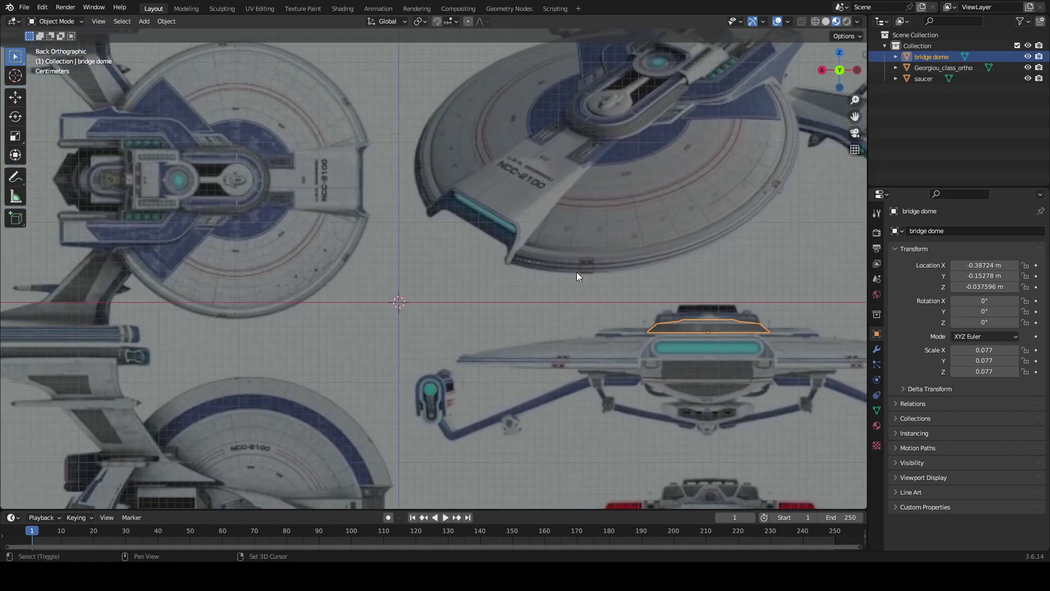
click(475, 275)
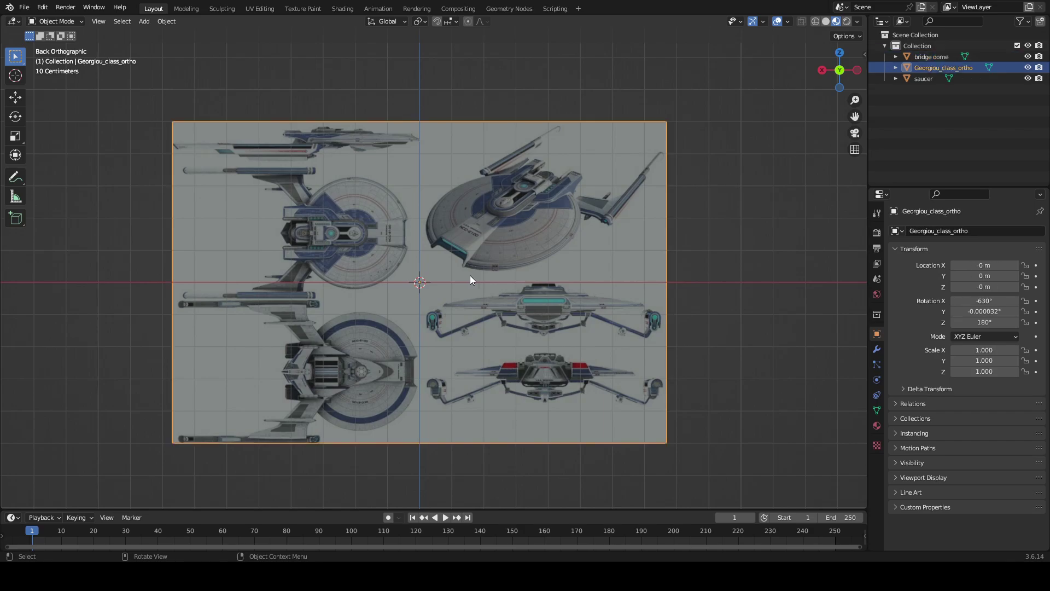
key(r)
text(x)
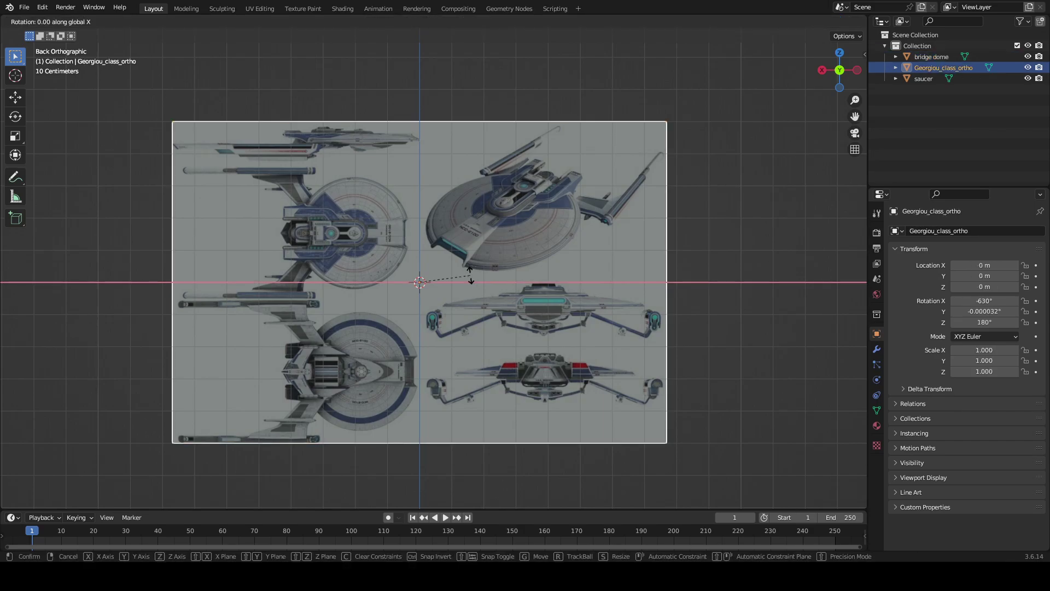
text(270)
key(Return)
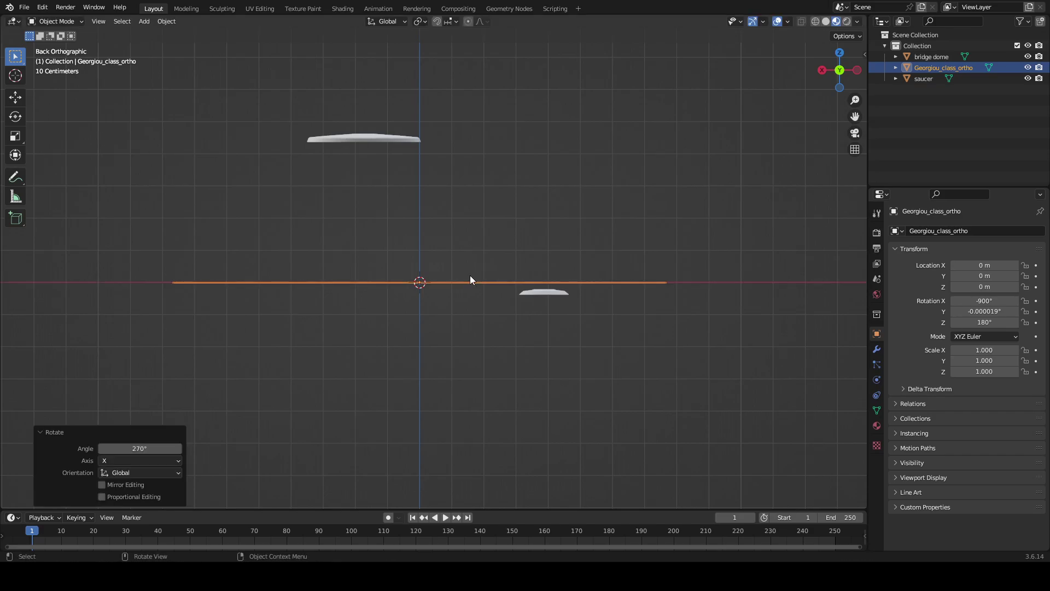
- Raise the bridge dome about 0.051 m along Z so it sits above the flat reference, and check it in top view
middle_drag(471, 274, 653, 222)
scroll(487, 355, up, 5)
scroll(631, 231, up, 6)
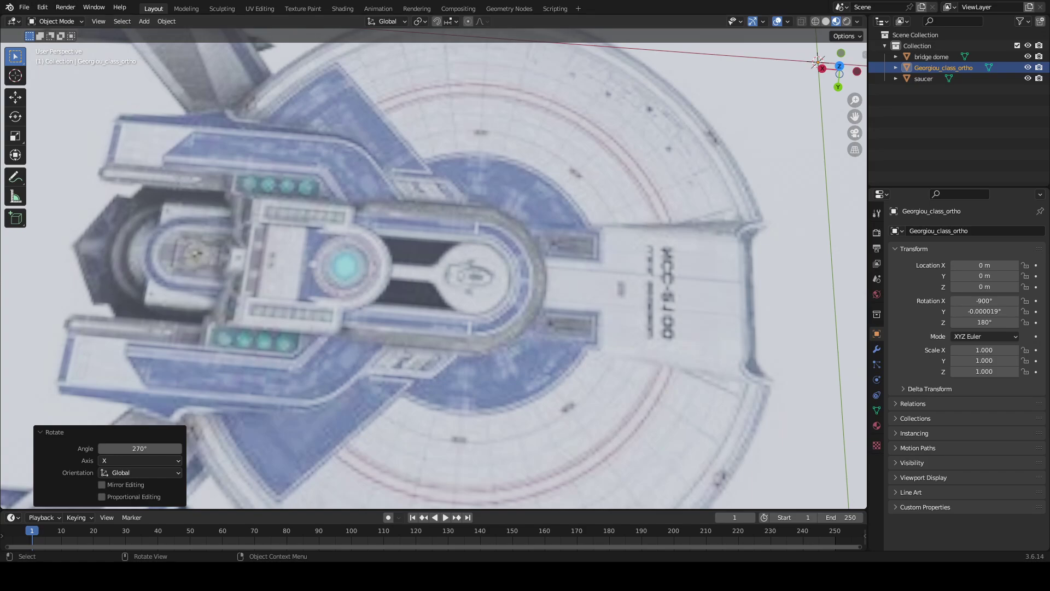
scroll(383, 246, down, 8)
middle_drag(383, 247, 603, 133)
click(672, 286)
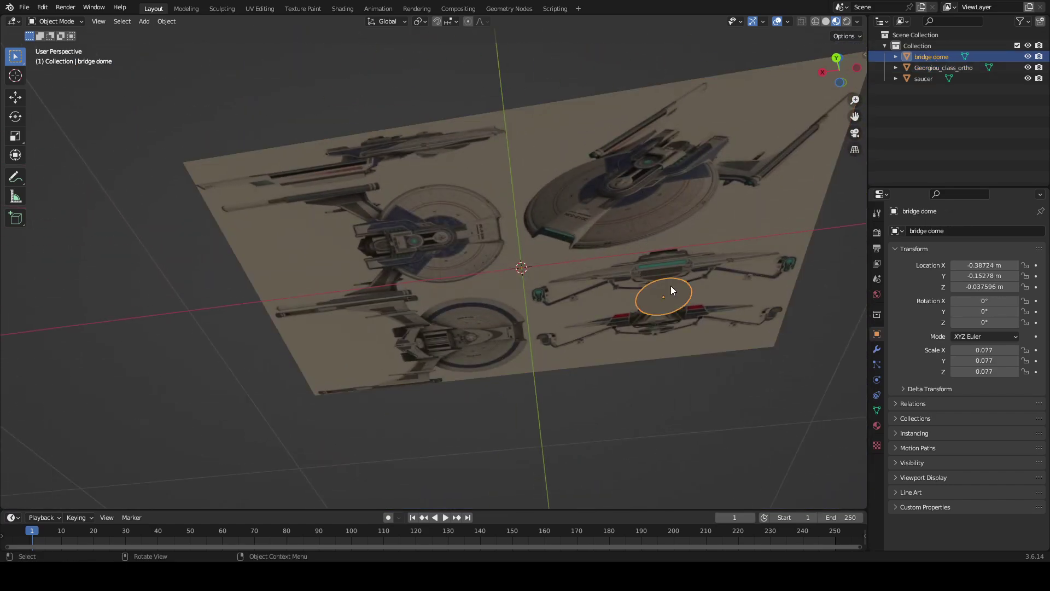
middle_drag(670, 286, 784, 156)
middle_drag(755, 143, 826, 86)
key(g)
key(z)
click(750, 41)
click(840, 56)
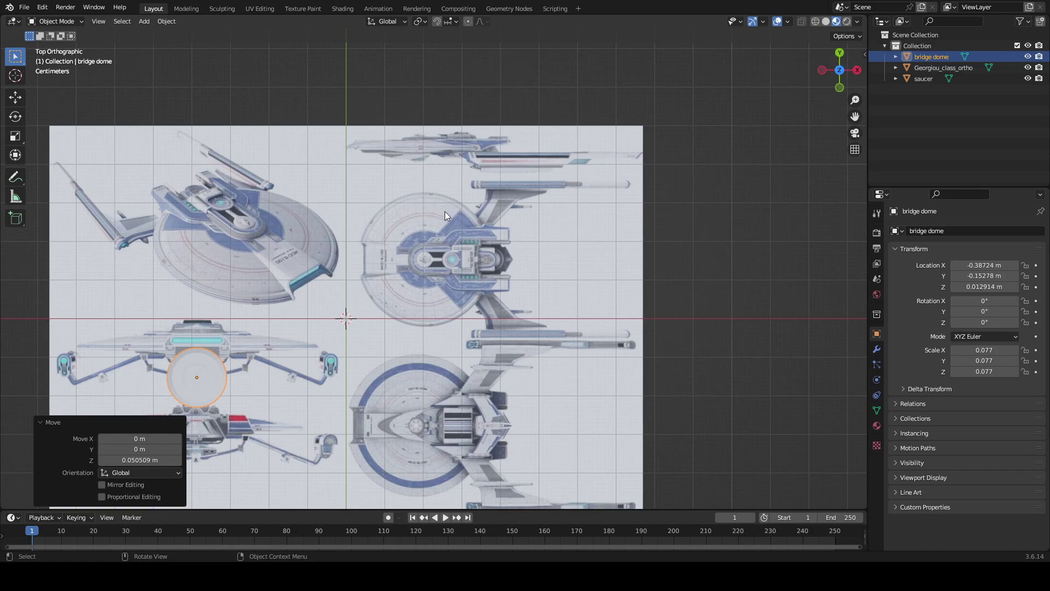
- Move the bridge dome about 0.608 m along X to line up with the reference's plan-view saucers
scroll(415, 214, up, 4)
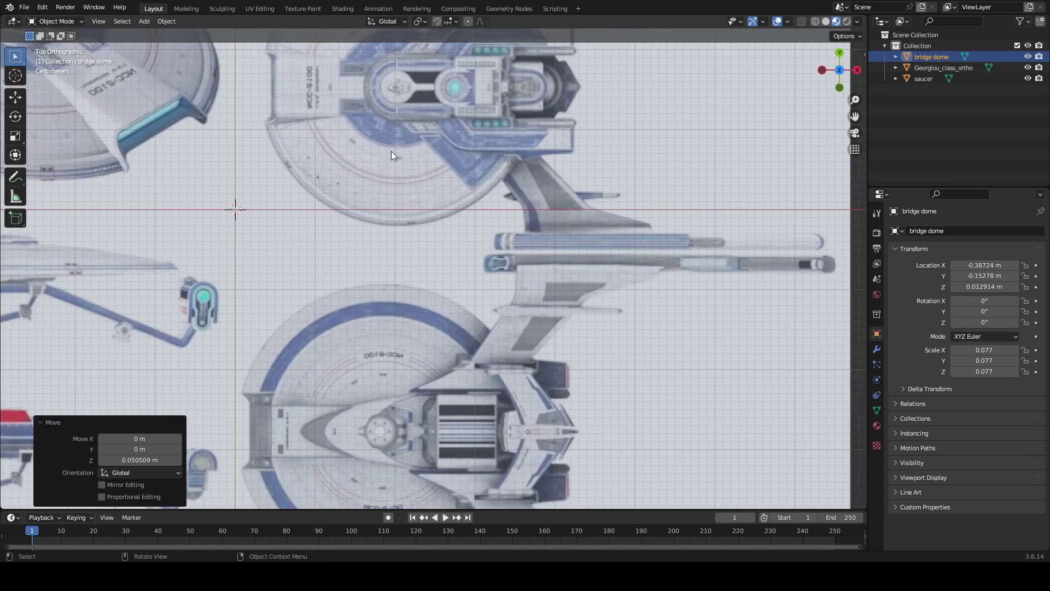
shift+middle_drag(392, 151, 586, 189)
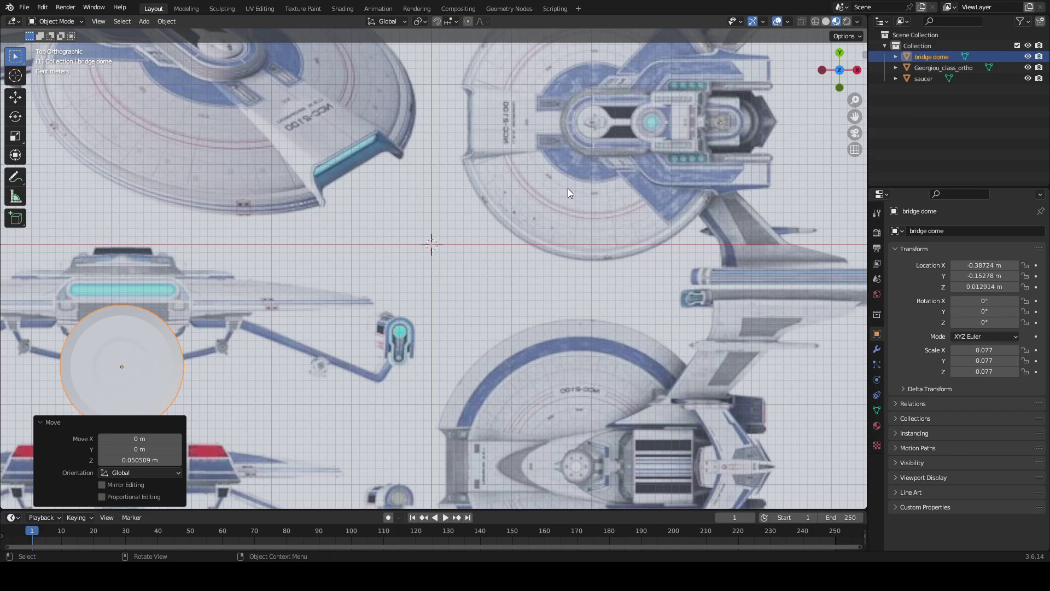
key(g)
key(x)
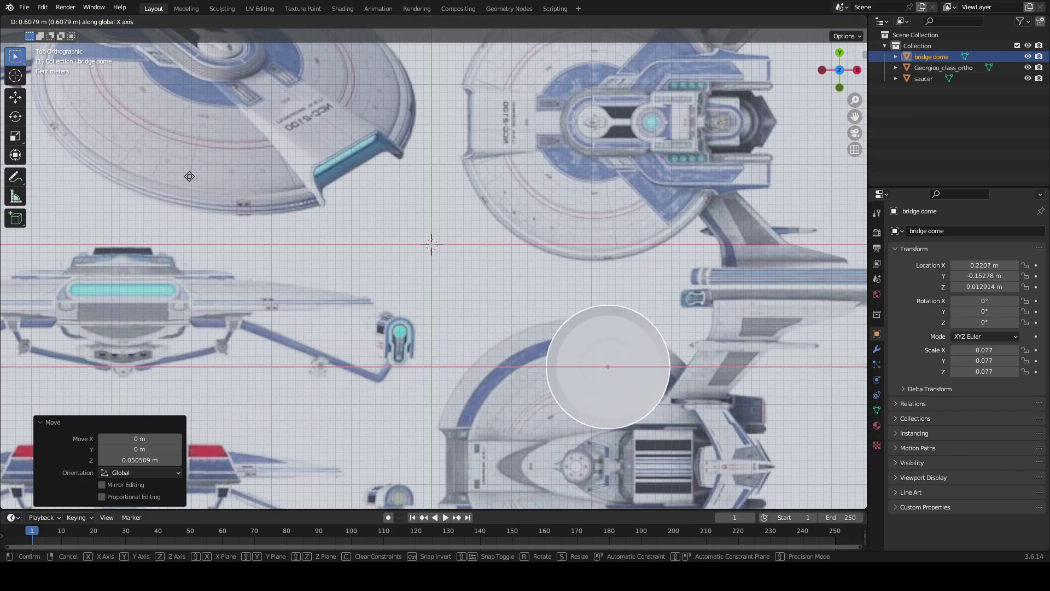
click(189, 176)
- Move the bridge dome about 0.303 m along Y onto the dorsal plan view of the saucer
middle_drag(330, 261, 489, 298)
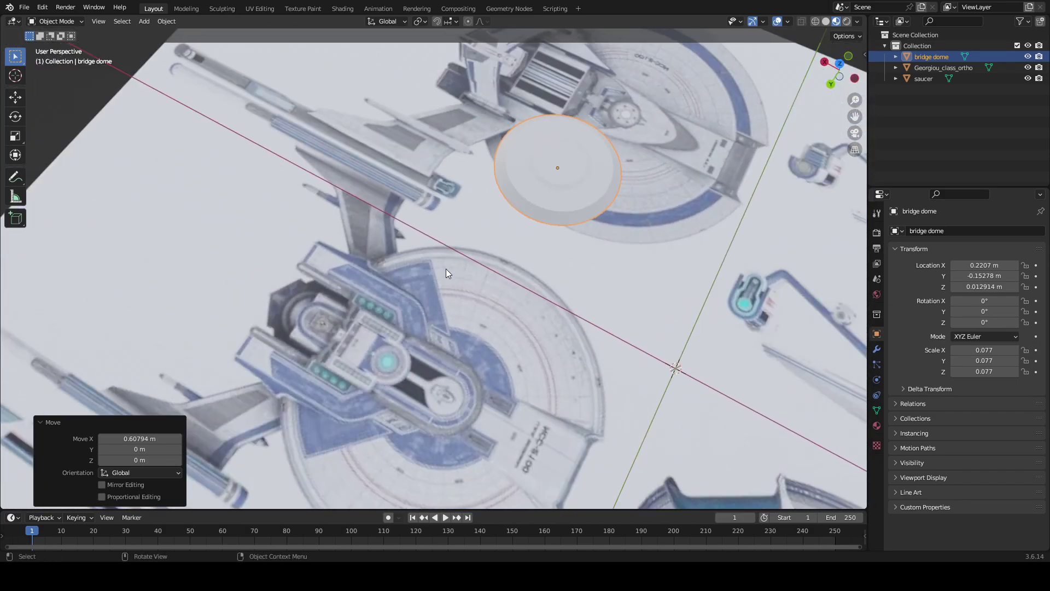
key(g)
key(x)
key(y)
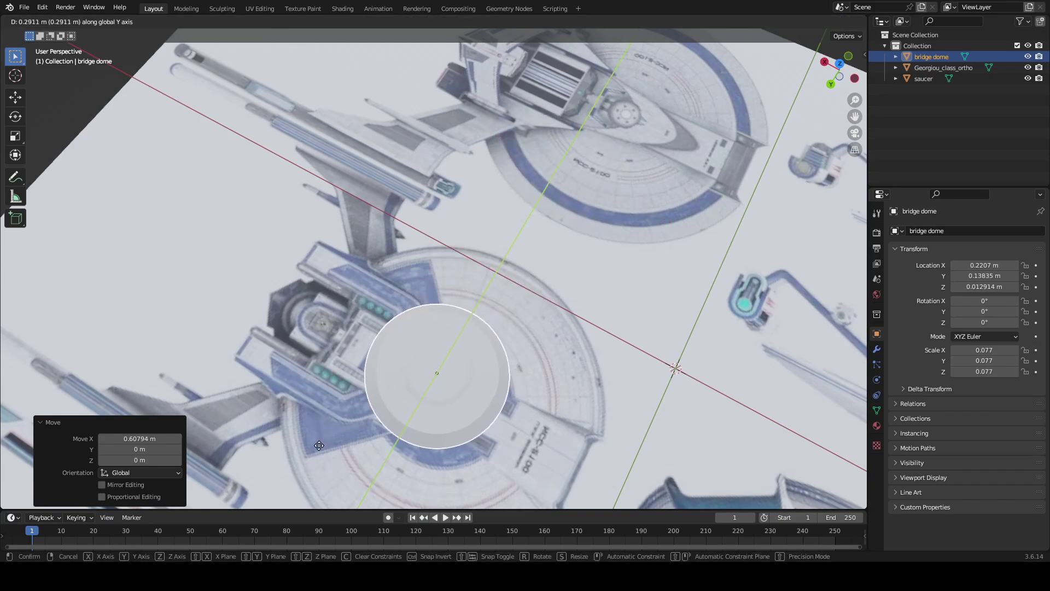
click(318, 456)
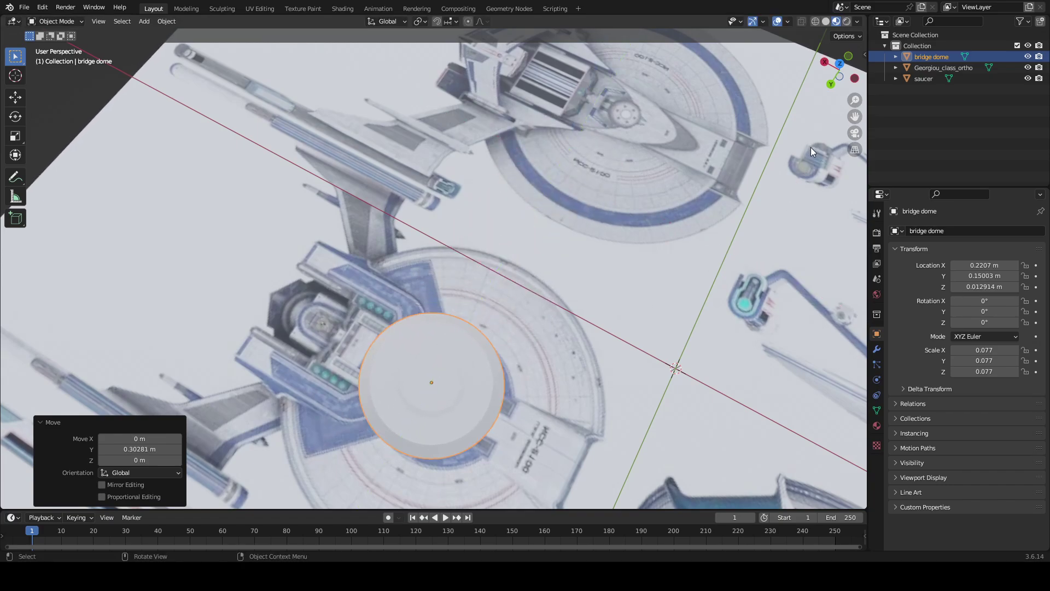
- Frame the bridge dome in bottom view and scale it uniformly to about 0.441 to fit the reference's bridge outline
click(840, 77)
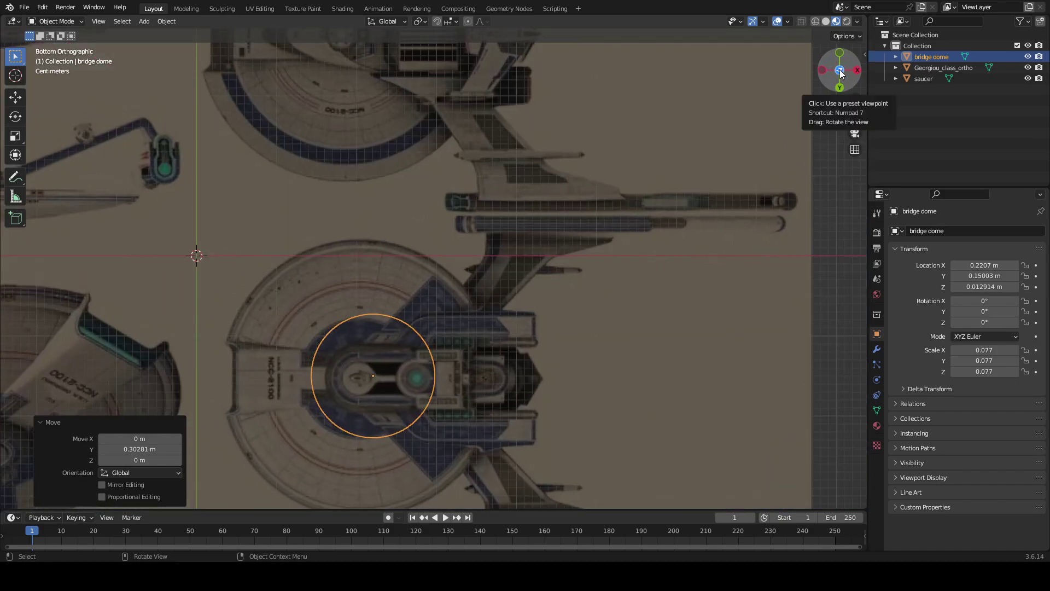
scroll(641, 183, up, 1)
shift+middle_drag(641, 183, 674, 122)
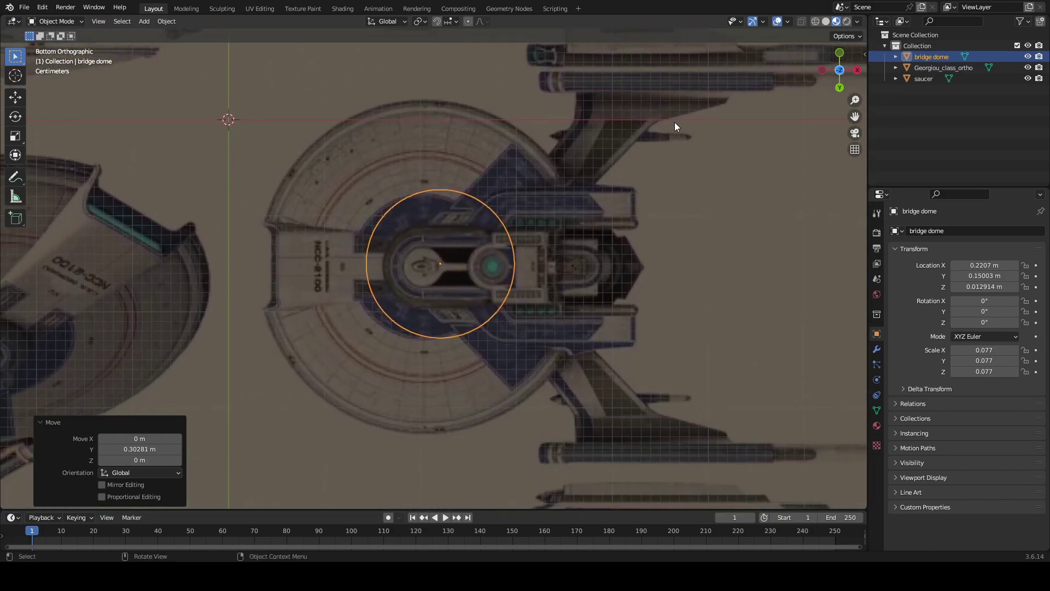
key(KP_Decimal)
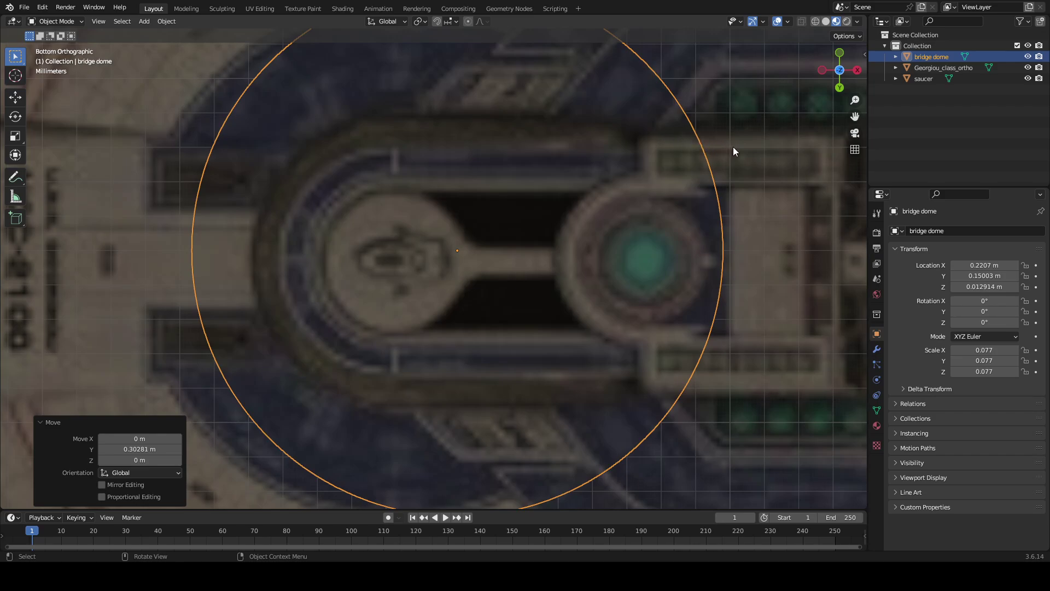
key(s)
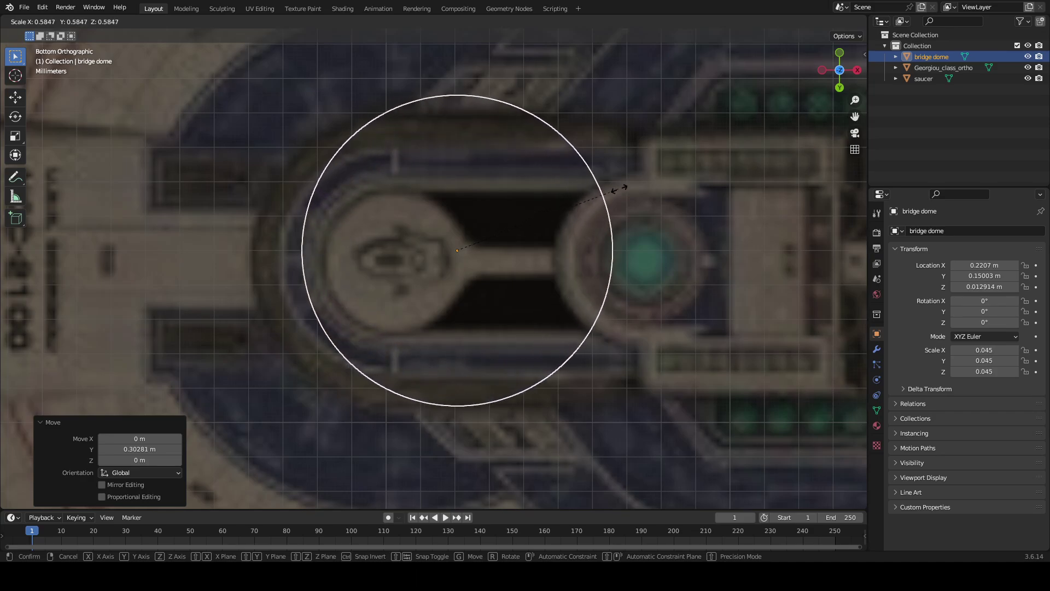
click(577, 197)
- Centre the bridge dome over the reference's bridge disc by moving it about 0.0024 m along Y and -0.0159 m along X
shift+middle_drag(576, 196, 569, 166)
key(g)
key(y)
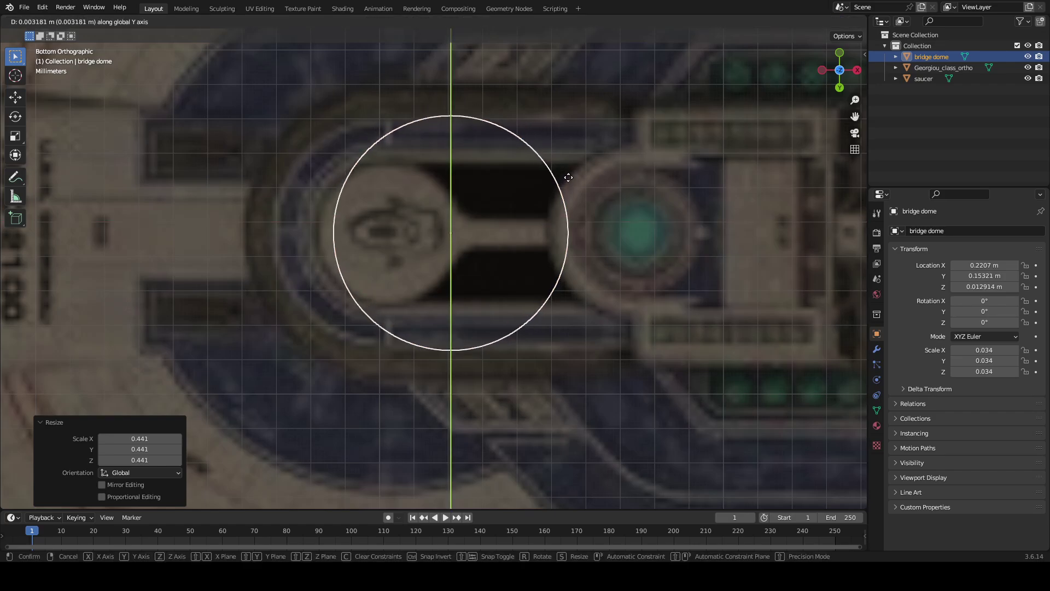
click(570, 175)
key(g)
key(x)
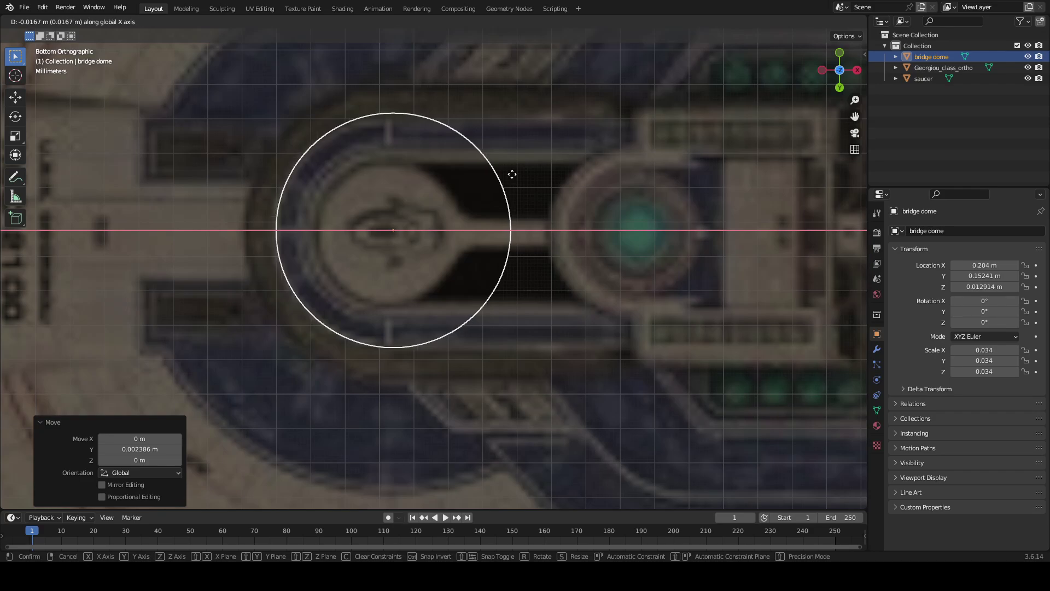
click(515, 175)
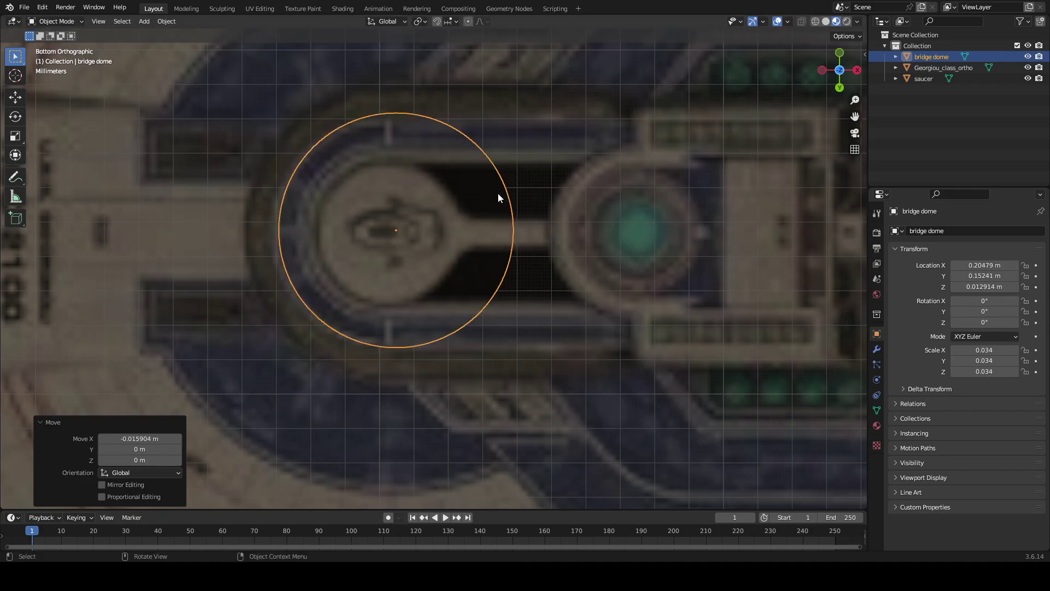
mouse_move(497, 193)
middle_down()
mouse_move(524, 101)
mouse_move(501, 198)
mouse_move(499, 396)
mouse_move(504, 310)
mouse_move(486, 211)
mouse_move(507, 182)
middle_up()
scroll(501, 182, down, 10)
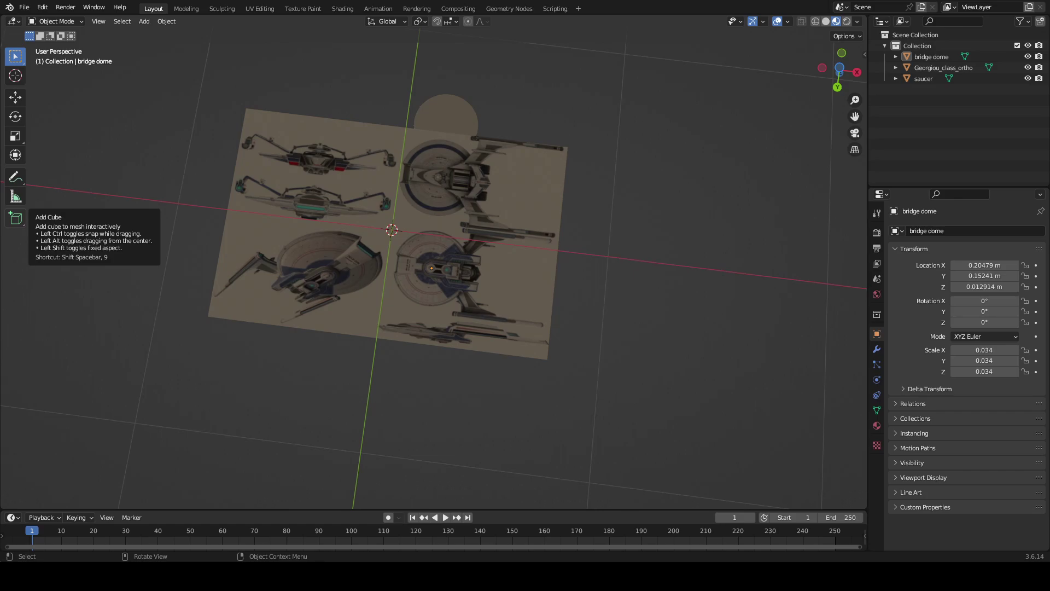
- Add a 144-vertex mesh circle at the origin and scale it uniformly to about -0.035
scroll(560, 211, up, 4)
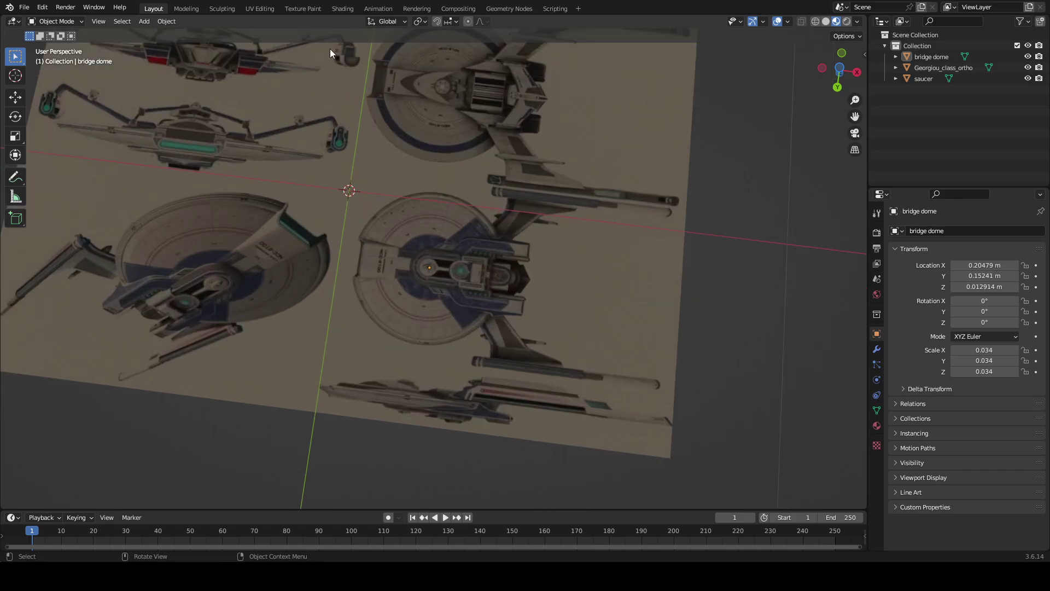
click(145, 23)
mouse_move(149, 33)
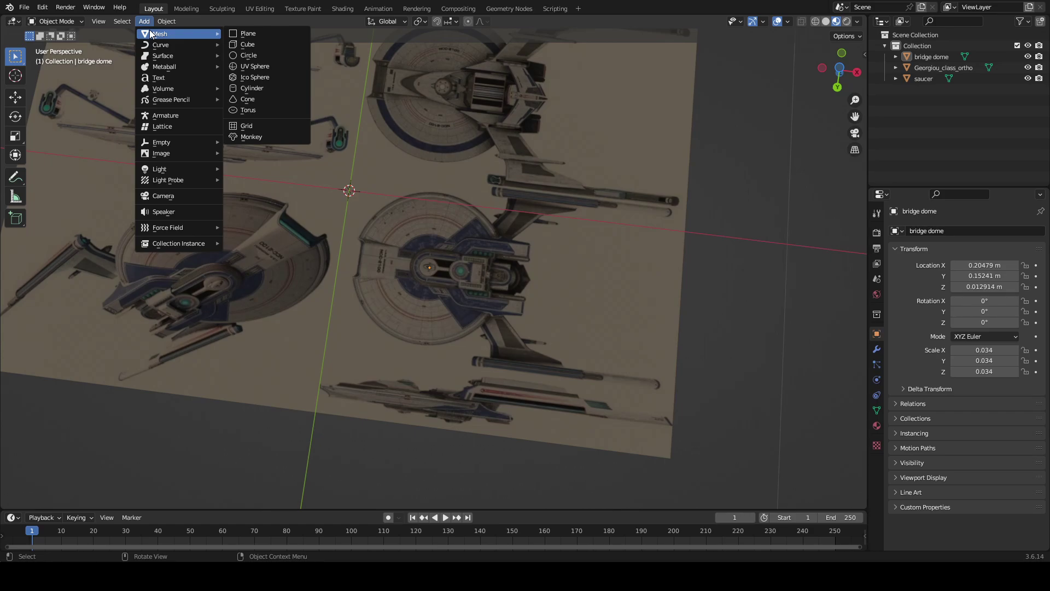
click(244, 55)
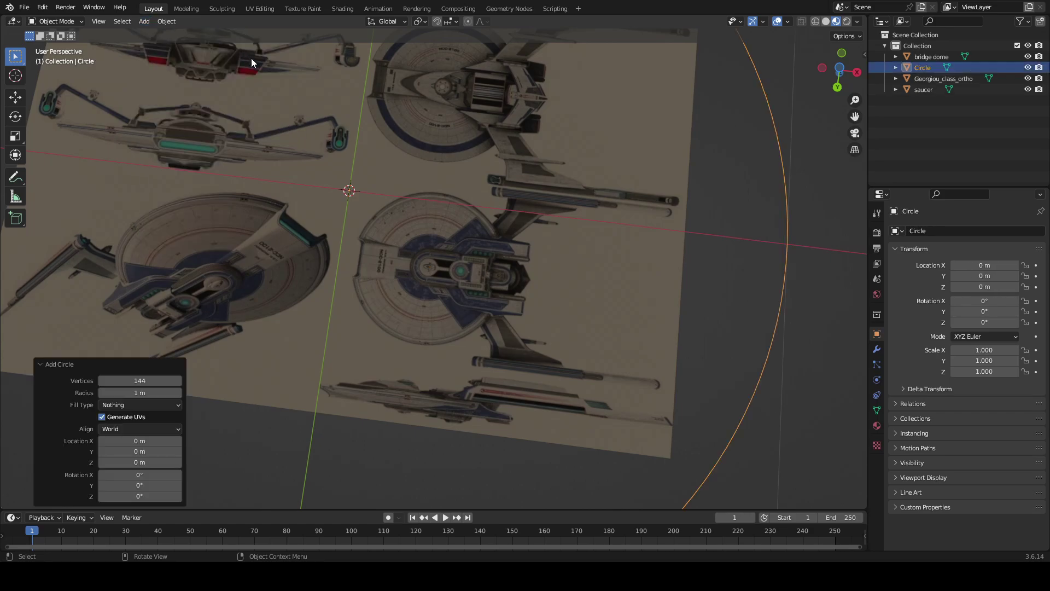
scroll(297, 101, down, 5)
scroll(367, 129, up, 4)
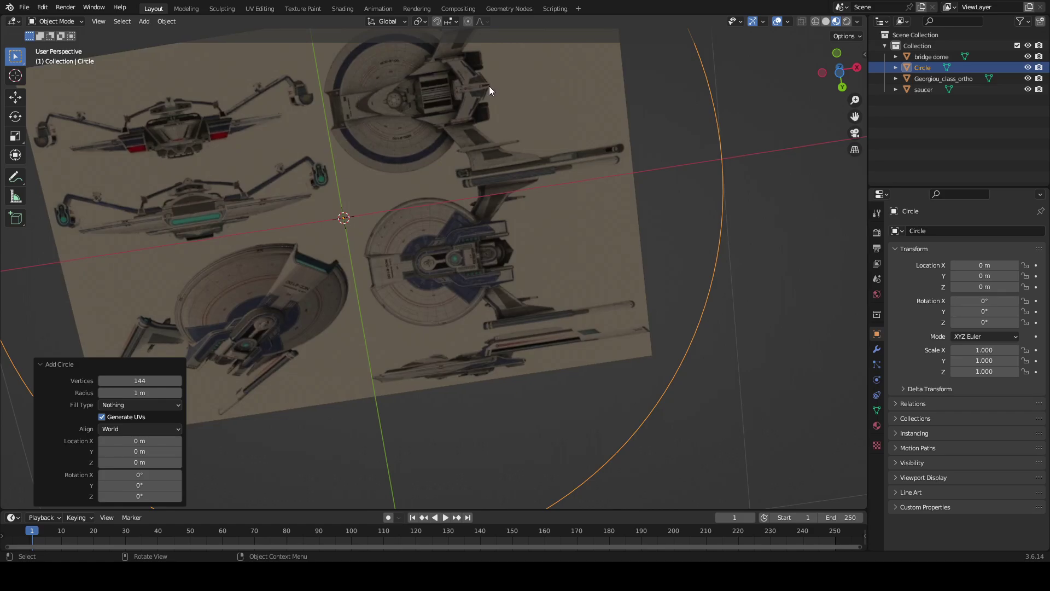
key(s)
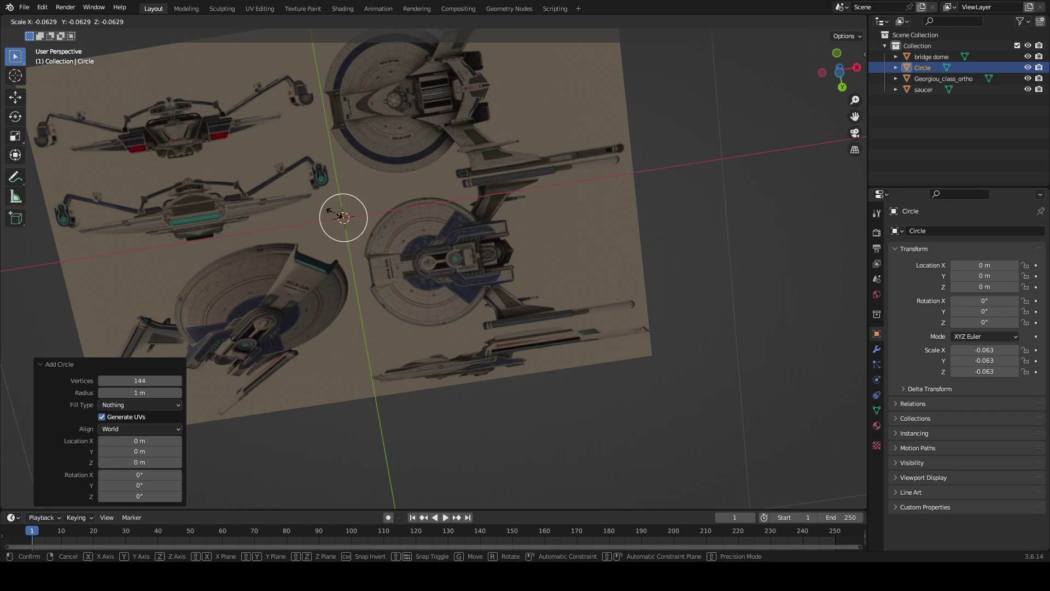
click(336, 214)
scroll(383, 186, up, 5)
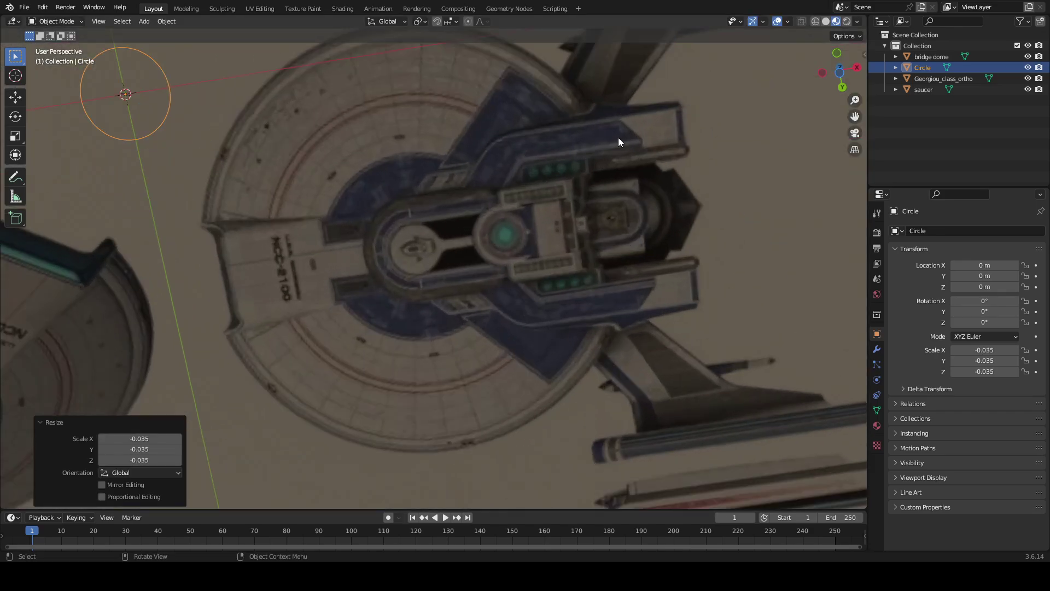
- Move the circle about 0.203 m along X and 0.153 m along Y onto the bridge disc of the dorsal plan view
middle_drag(618, 142, 535, 132)
click(842, 70)
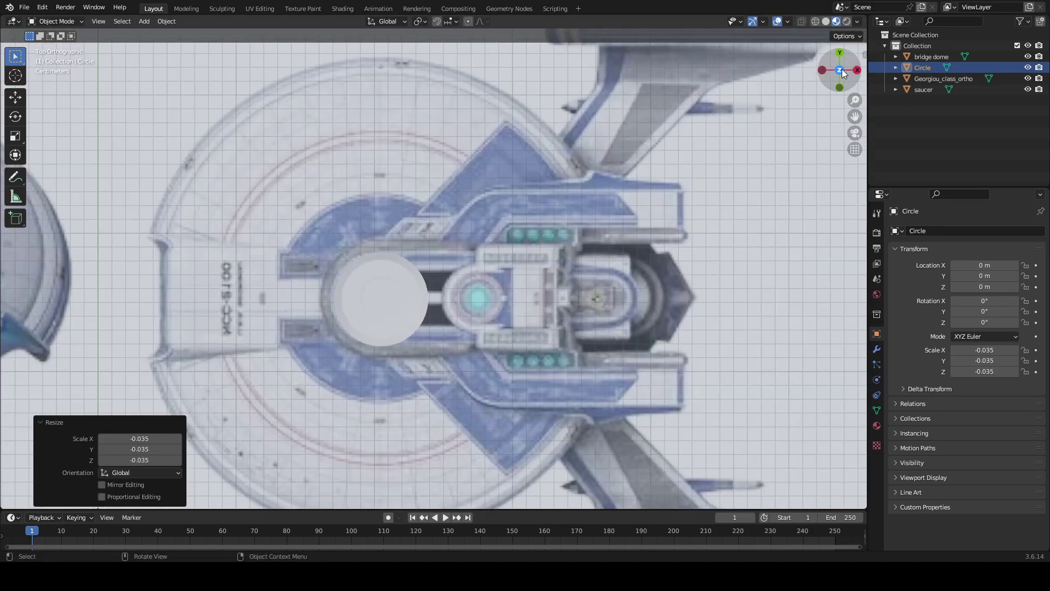
click(842, 70)
scroll(547, 176, up, 4)
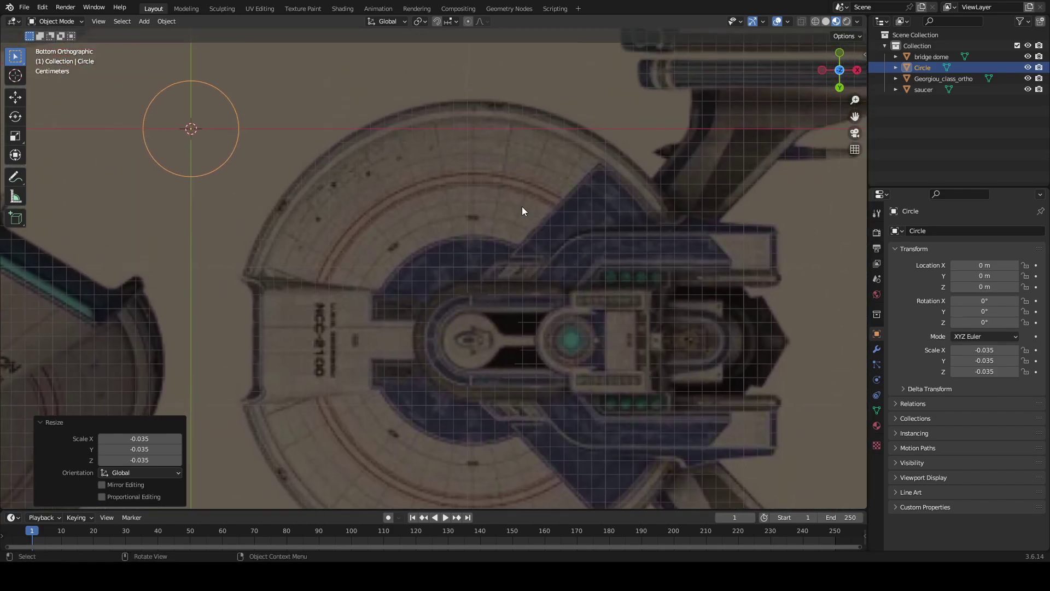
shift+middle_drag(569, 259, 530, 163)
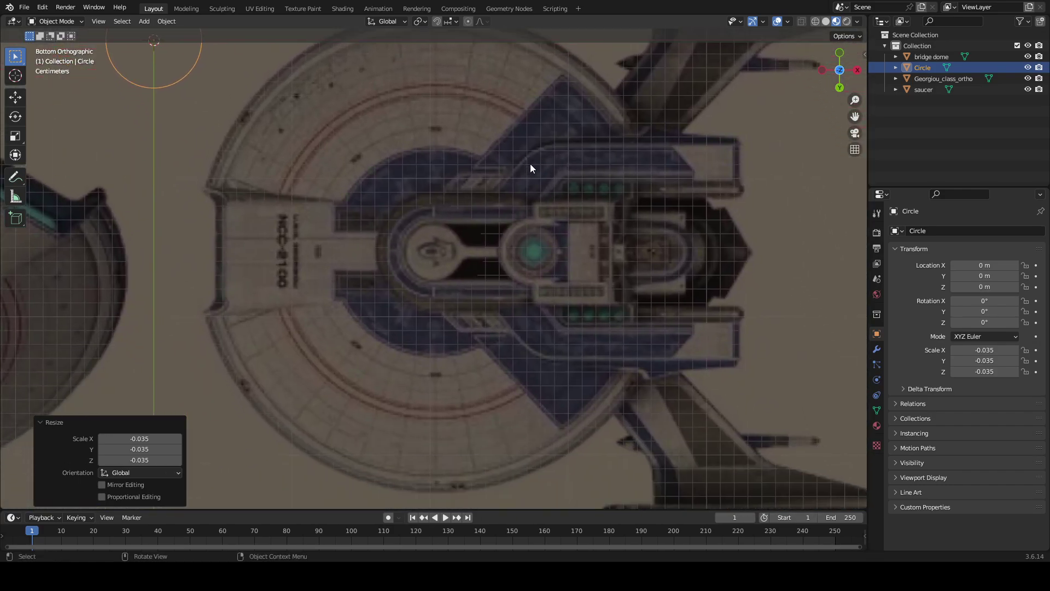
key(g)
key(x)
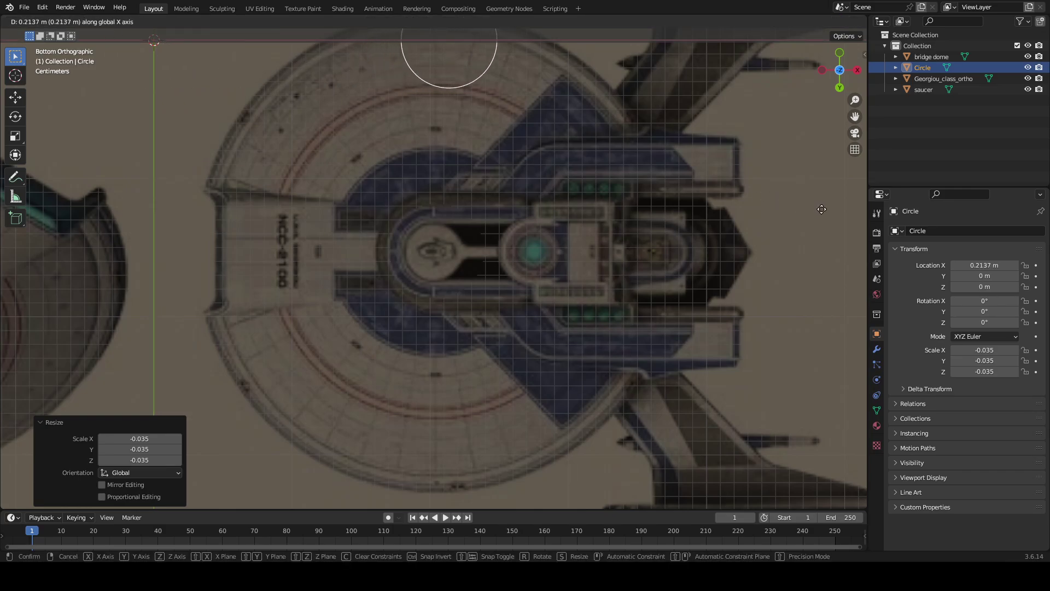
click(794, 215)
key(g)
key(y)
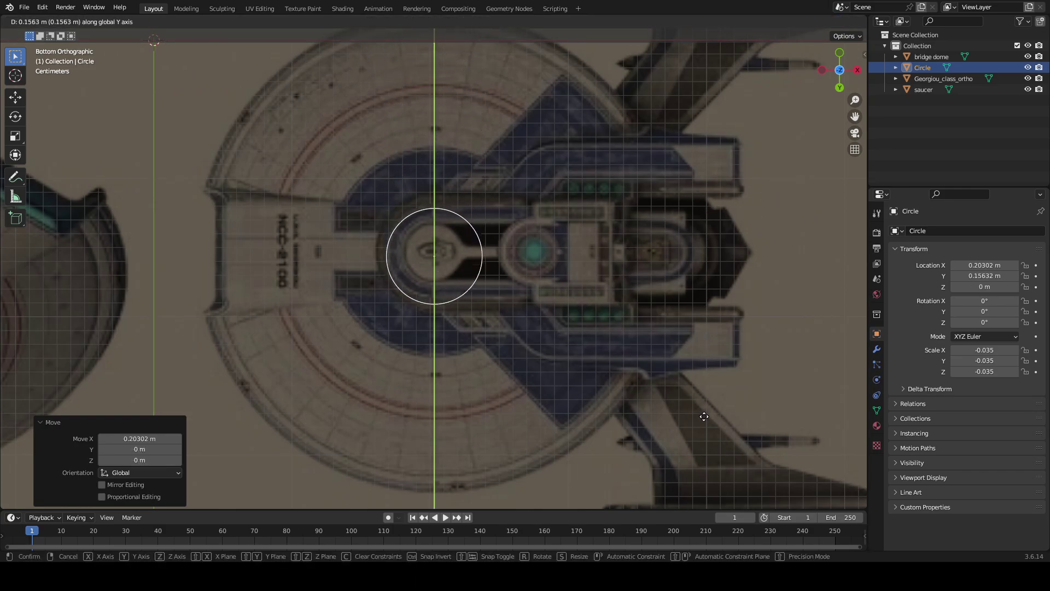
click(708, 411)
- Scale the circle uniformly to about 0.422, then to about 0.685 along Y, forming an oval around the central bridge detail
scroll(669, 357, up, 8)
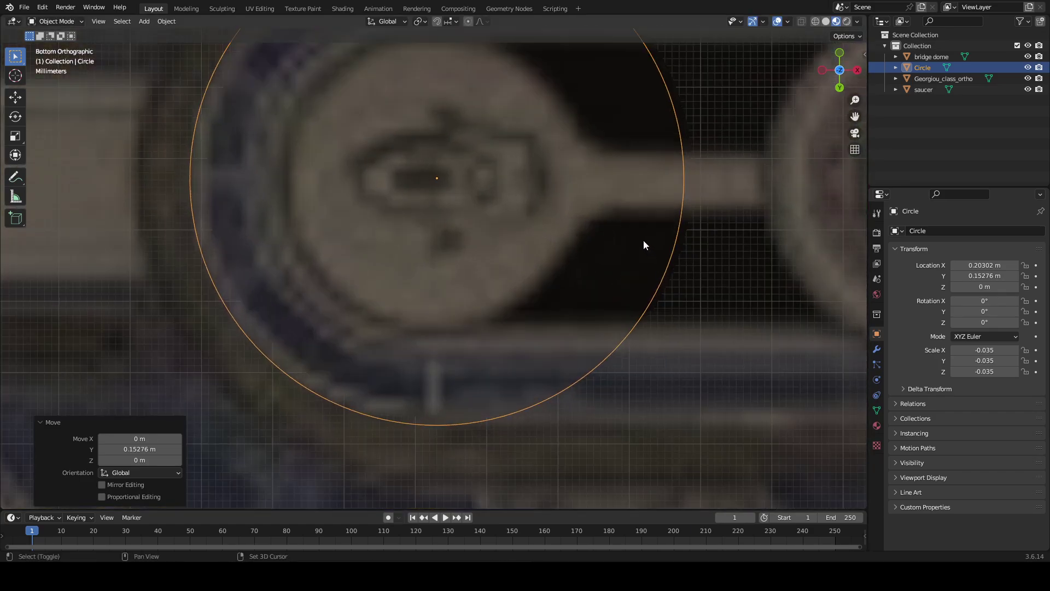
shift+middle_drag(645, 244, 650, 337)
key(s)
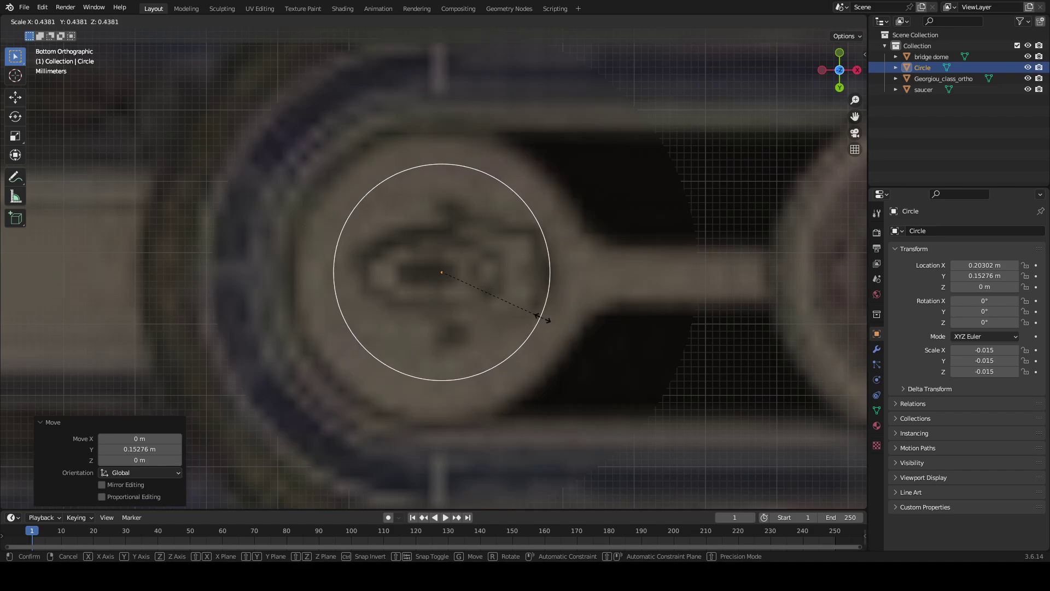
click(535, 321)
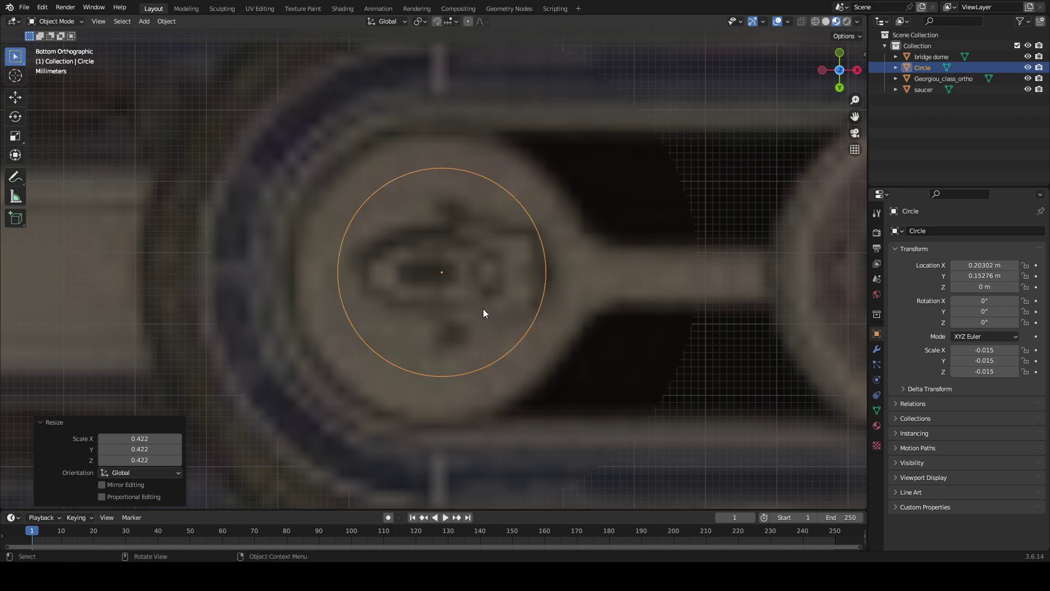
key(s)
key(y)
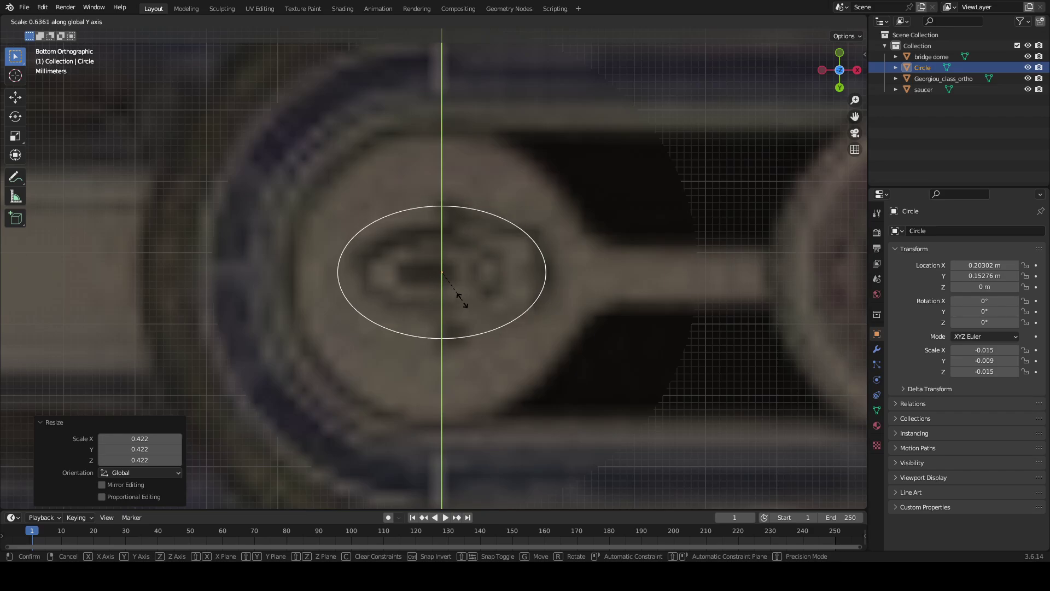
click(469, 301)
- Examine the bridge detail in the reference's perspective illustration and compare it with the oval on the dorsal plan view
scroll(470, 290, down, 10)
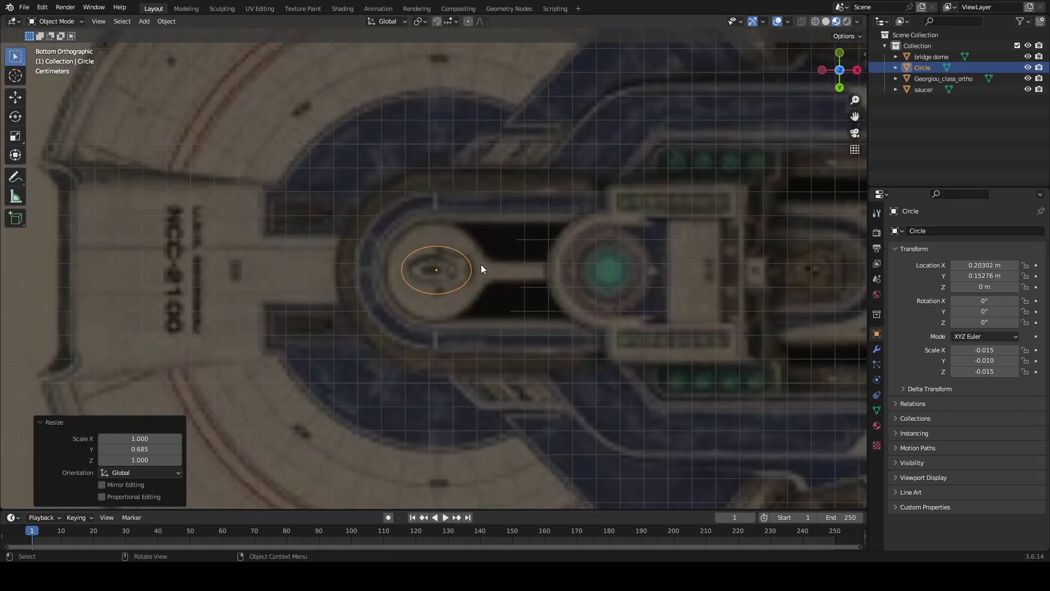
shift+middle_drag(350, 199, 427, 345)
scroll(430, 307, up, 5)
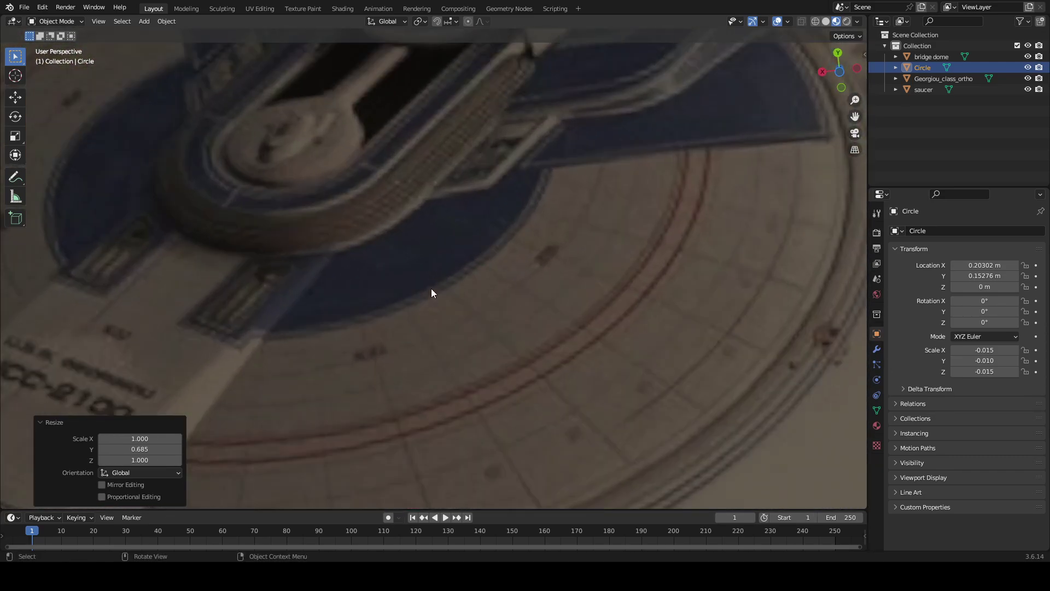
scroll(428, 264, down, 5)
middle_drag(530, 326, 565, 385)
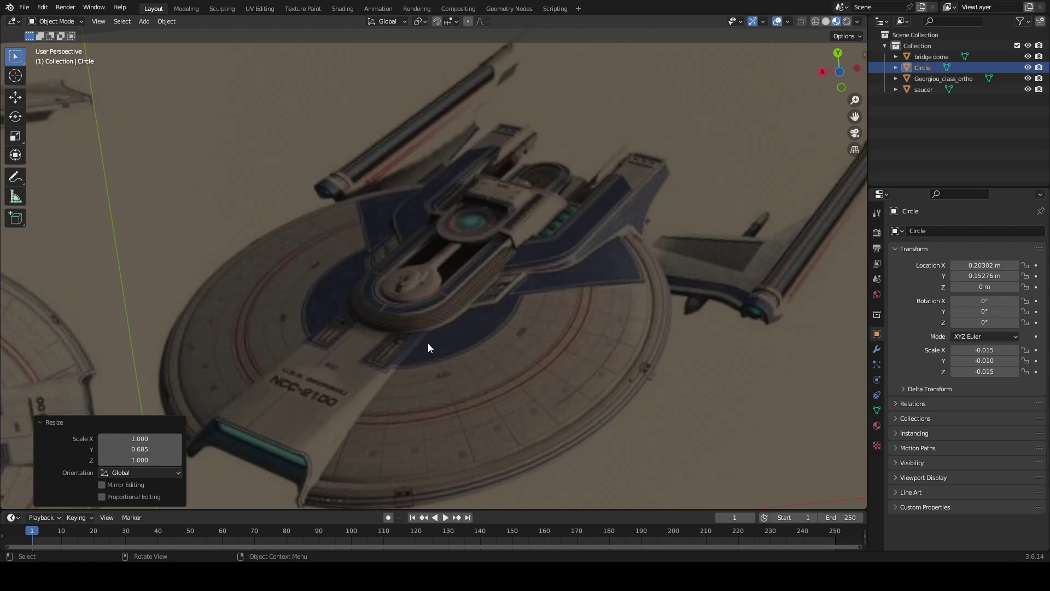
middle_drag(382, 308, 510, 274)
scroll(510, 274, up, 10)
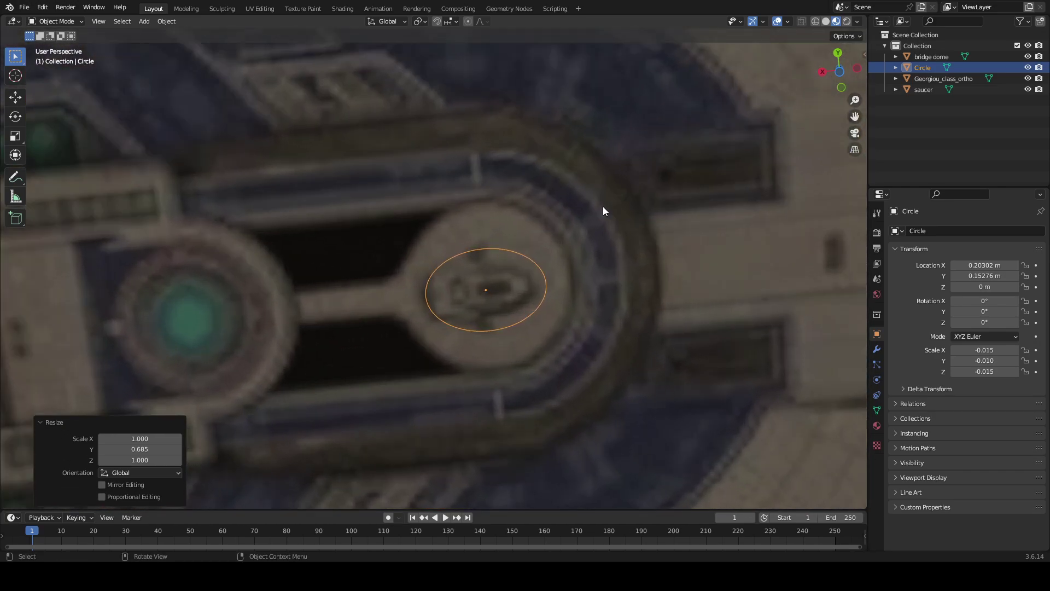
scroll(603, 206, up, 2)
shift+middle_drag(608, 214, 549, 214)
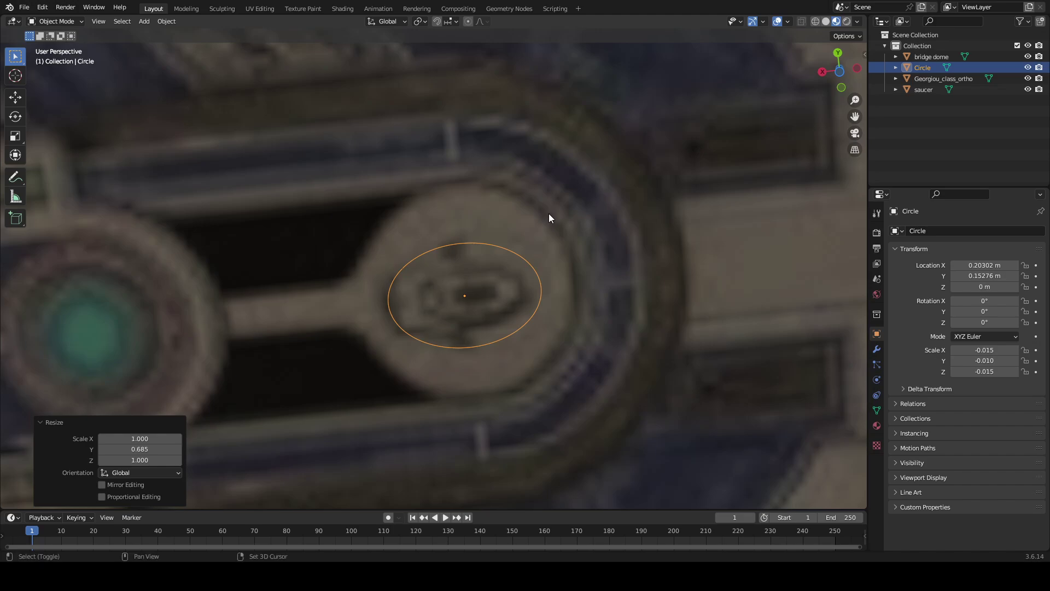
key(s)
key(shift+z)
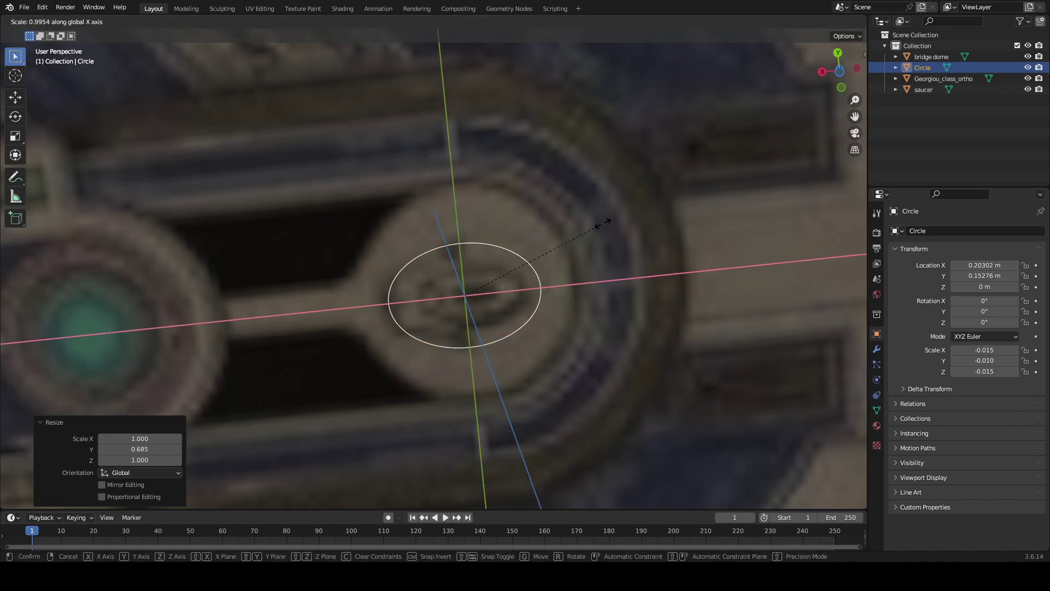
key(Escape)
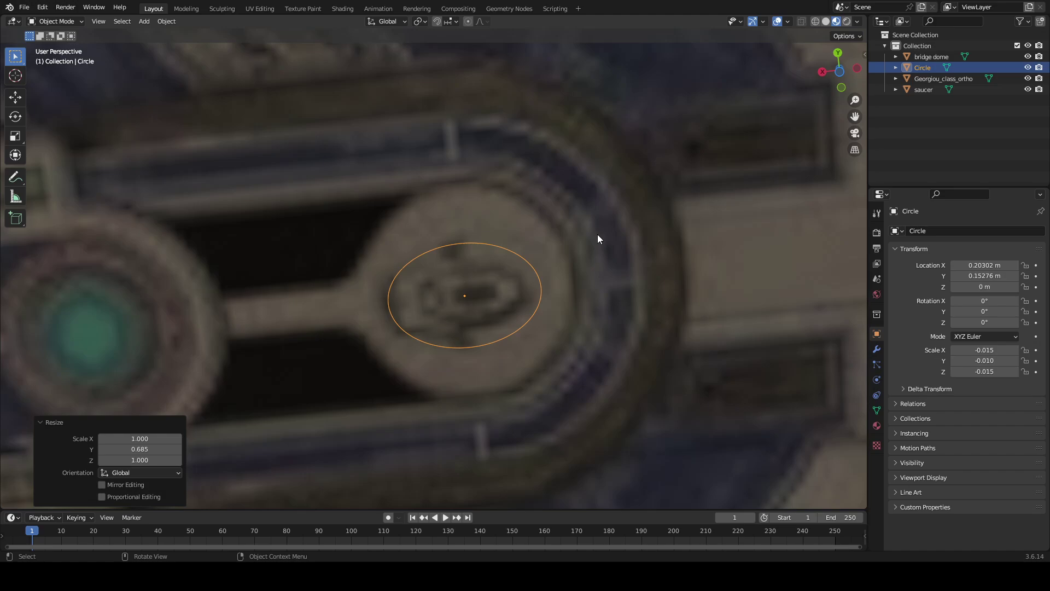
- Shrink the bridge oval uniformly to about 0.821, then narrow it along Y to about 0.649
key(s)
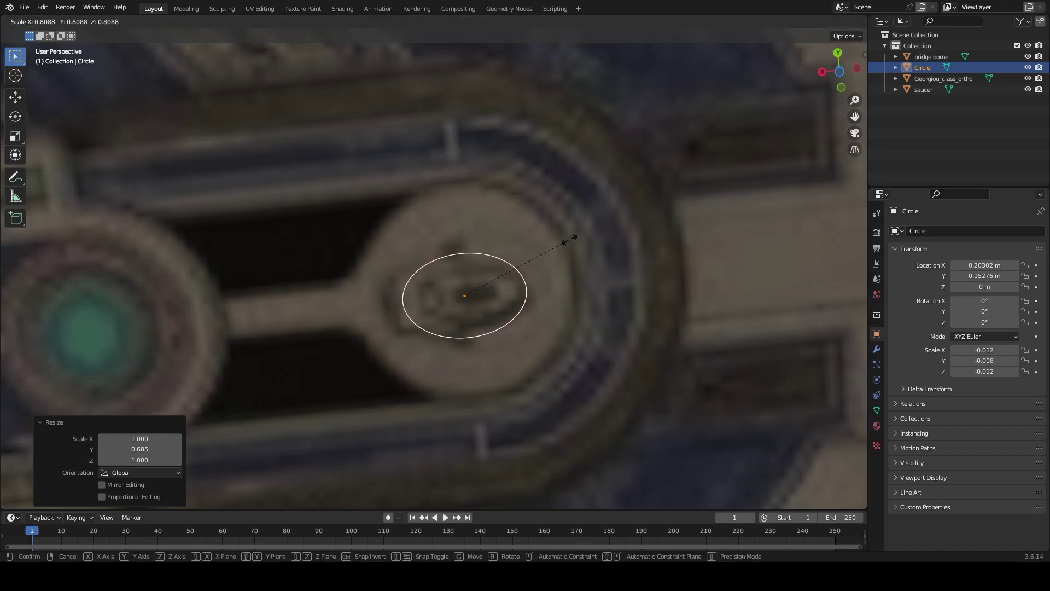
click(564, 239)
key(s)
key(shift+z)
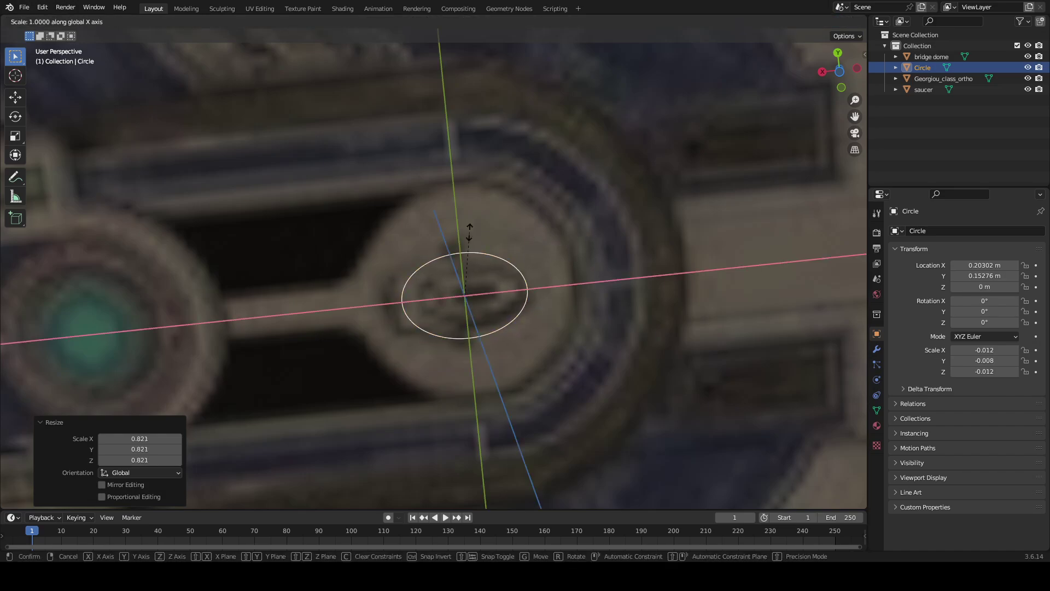
key(y)
click(470, 254)
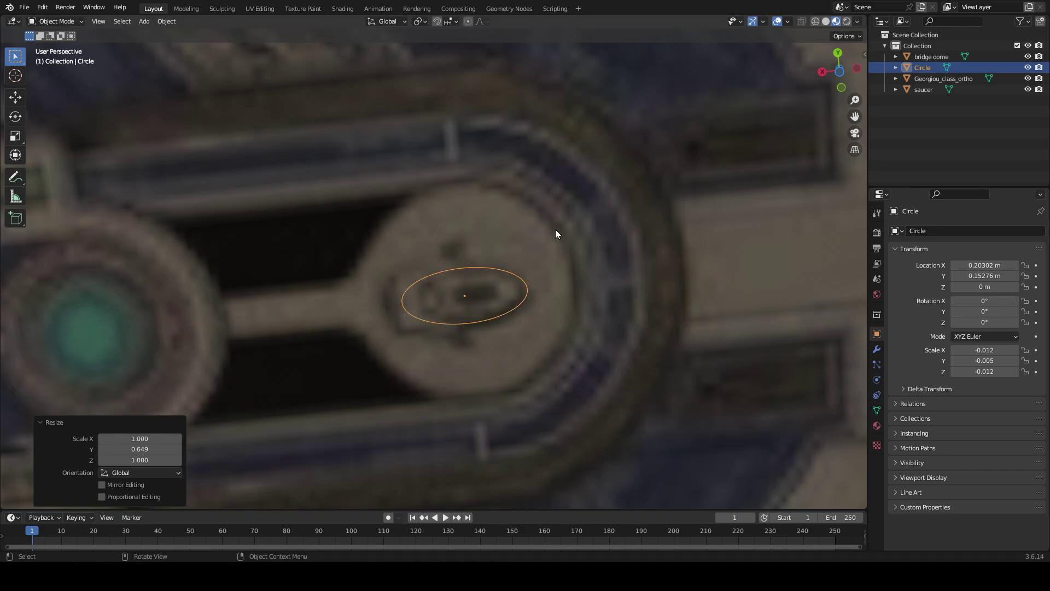
- Centre the oval on the bridge detail in bottom view by moving it about 0.000256 m along Y
click(840, 74)
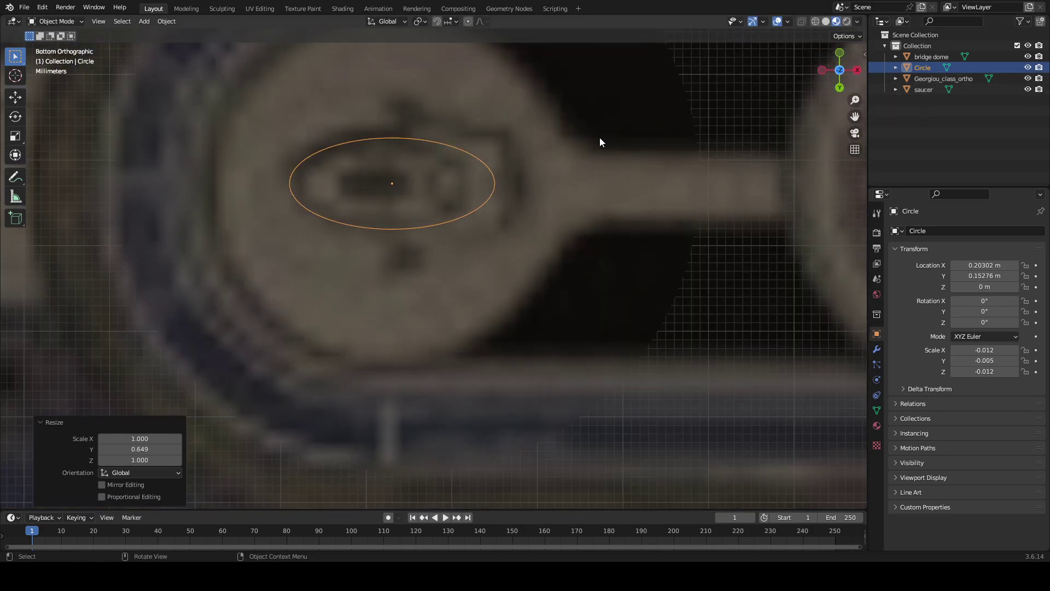
shift+middle_drag(597, 140, 592, 253)
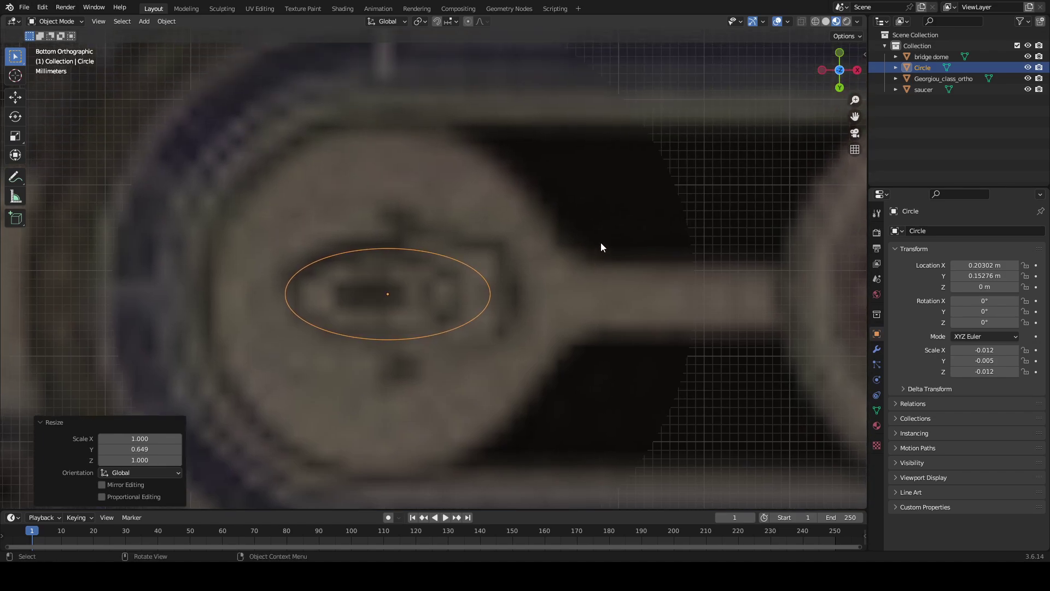
key(g)
key(shift+z)
key(y)
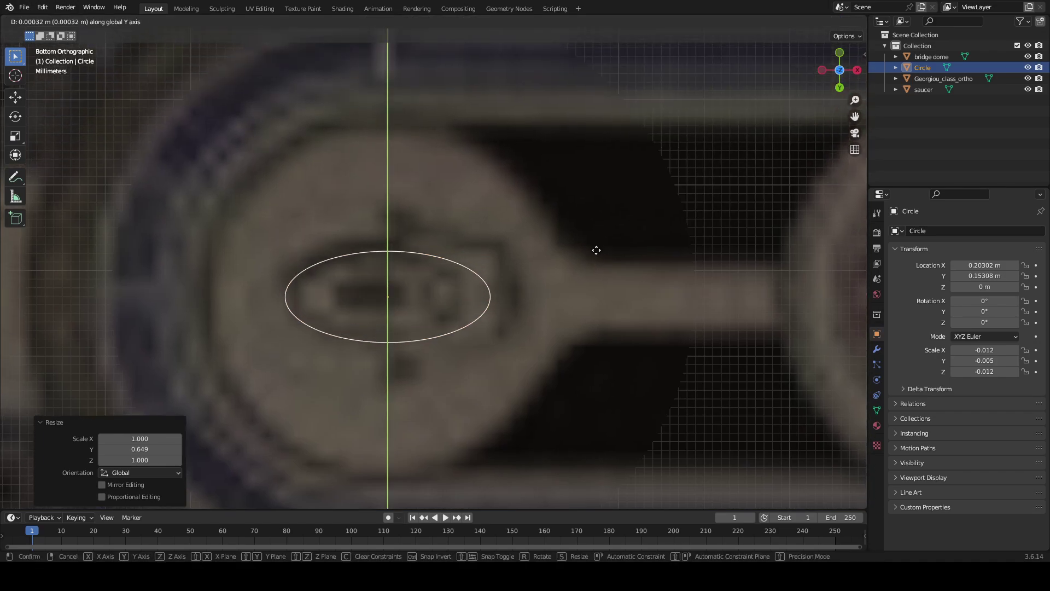
click(600, 247)
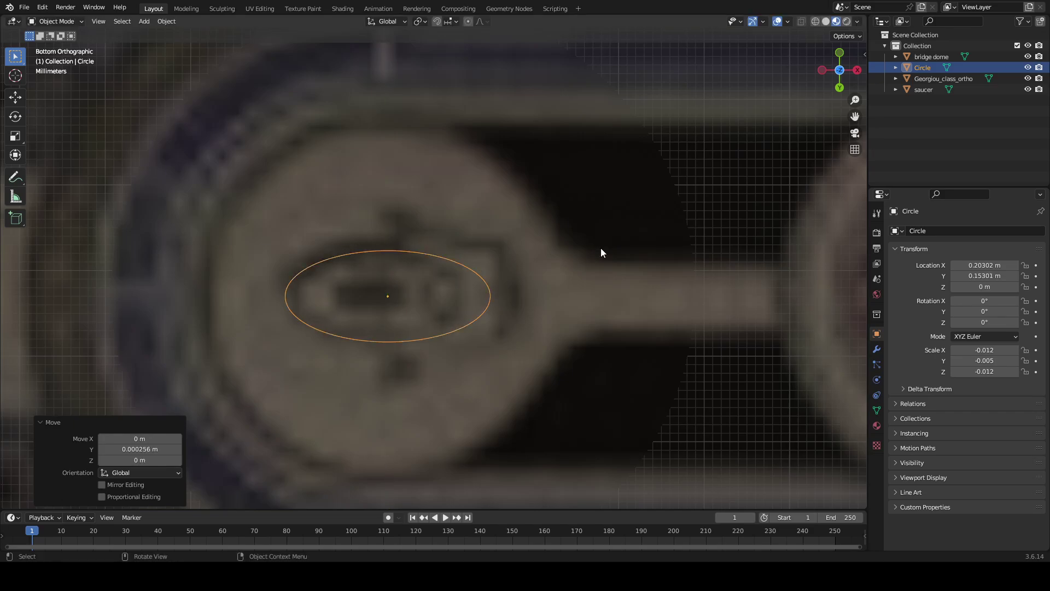
- Examine the bridge detail across the reference's perspective, front, ventral and dorsal views and check it against the oval
scroll(606, 258, down, 10)
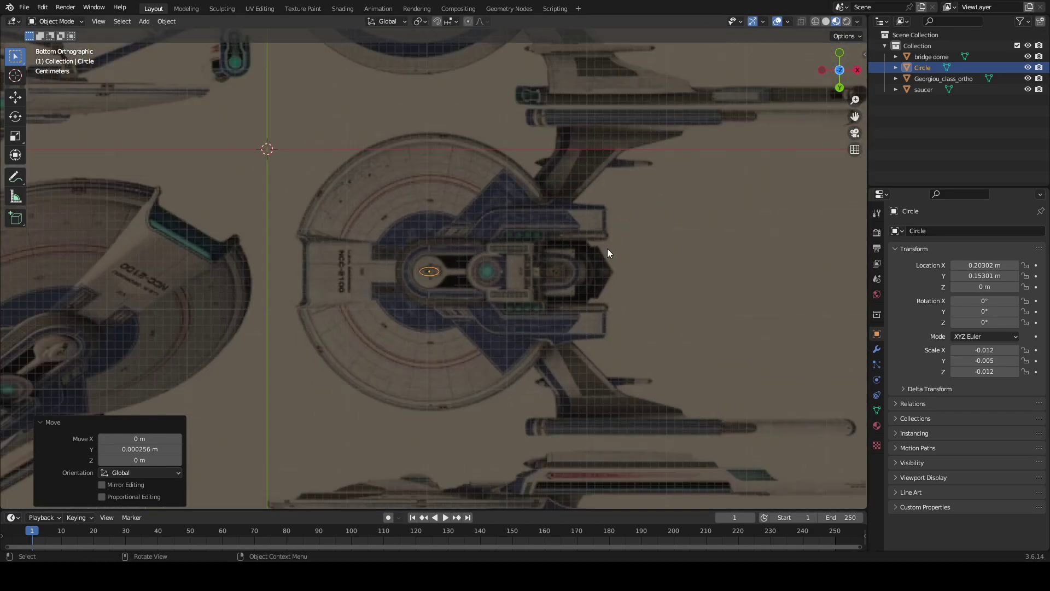
middle_drag(447, 252, 314, 127)
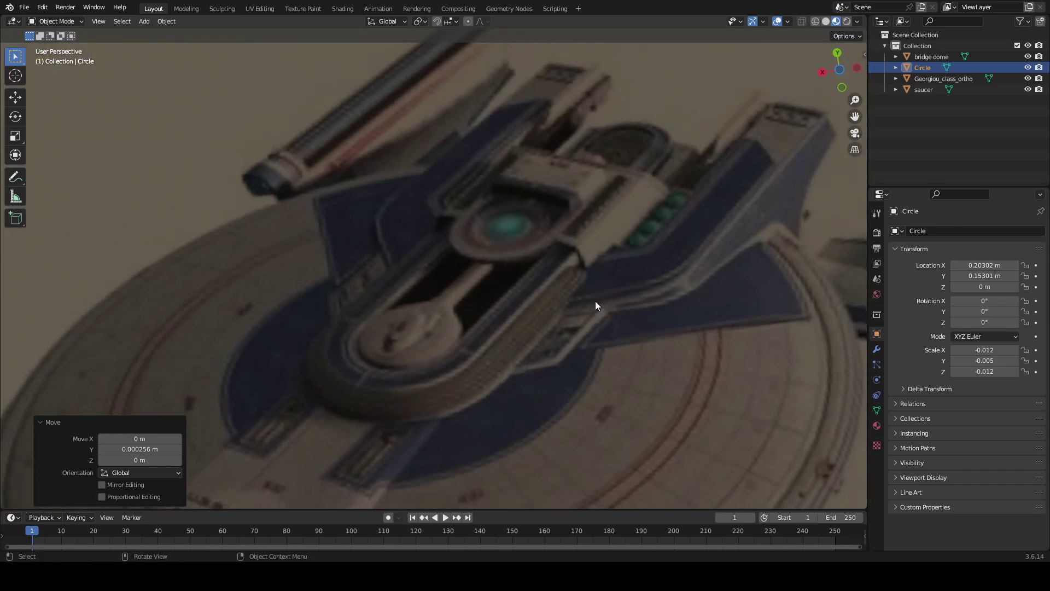
middle_drag(595, 301, 514, 238)
middle_drag(283, 326, 743, 186)
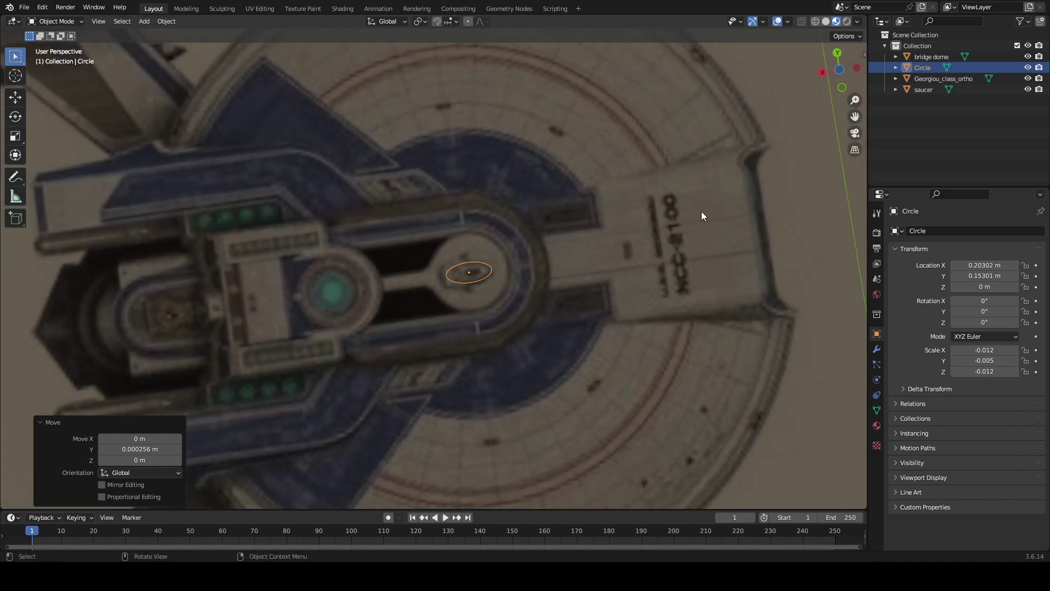
scroll(702, 211, up, 6)
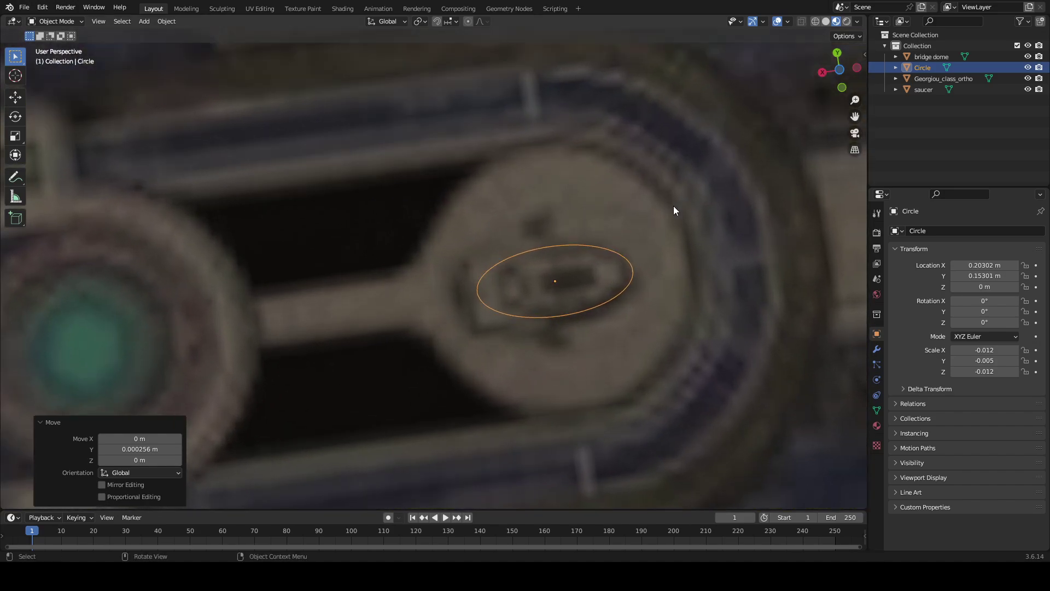
scroll(671, 211, down, 8)
middle_drag(656, 254, 441, 291)
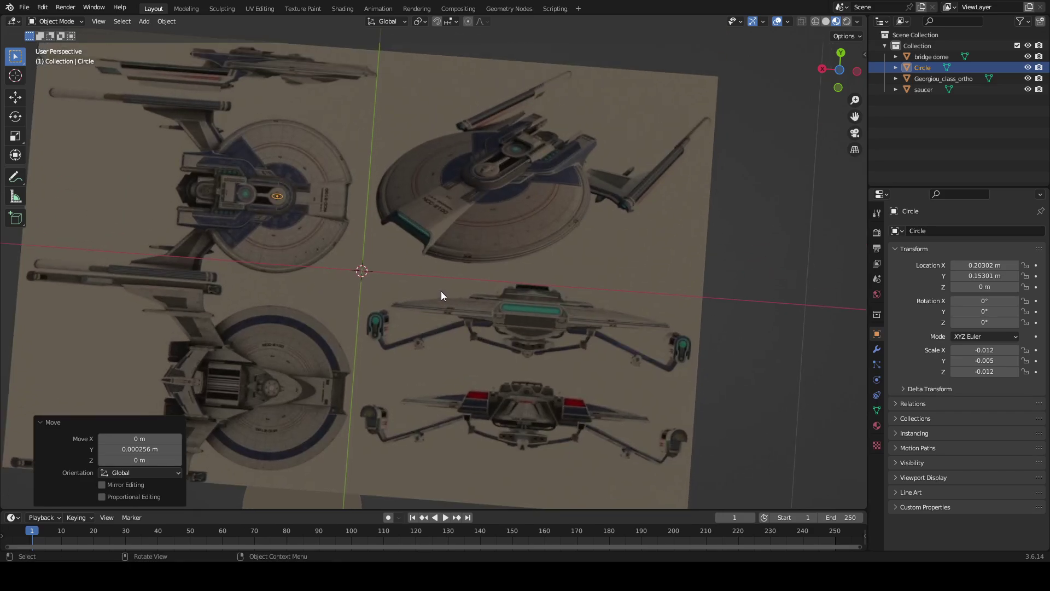
scroll(405, 251, up, 4)
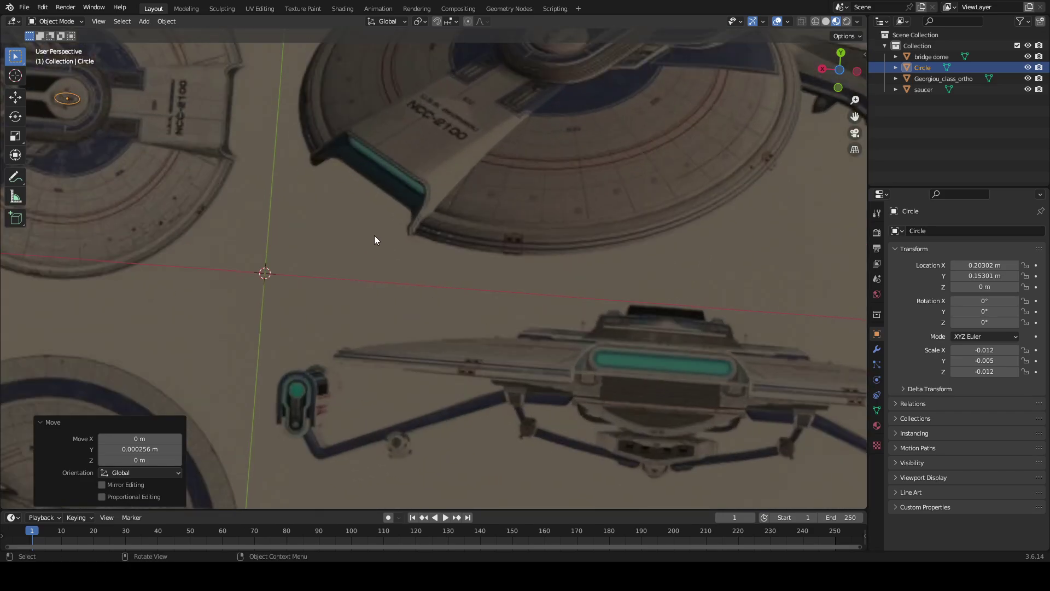
shift+middle_drag(374, 236, 12, 478)
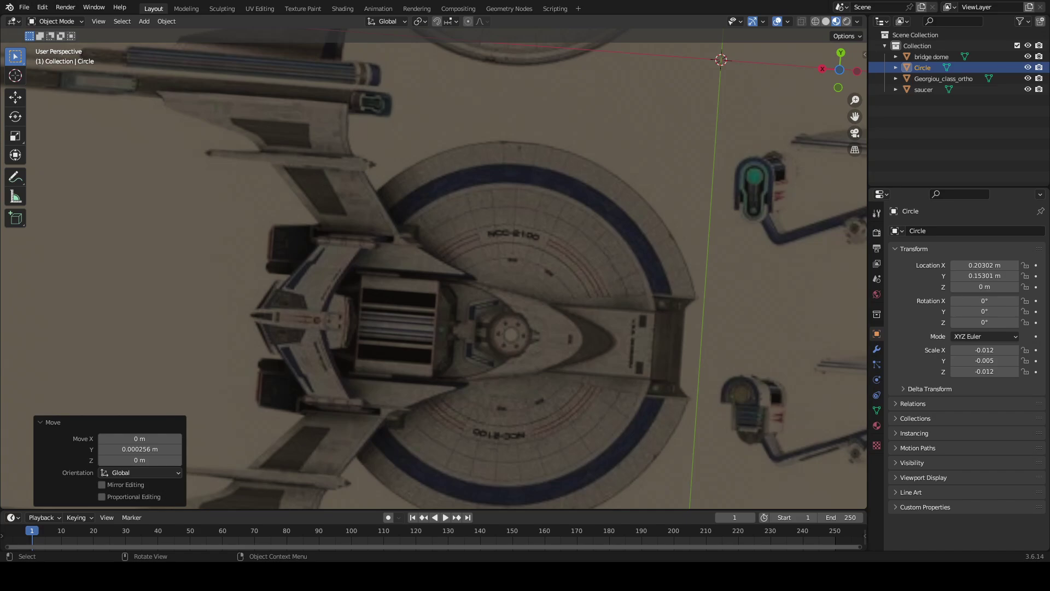
mouse_move(471, 147)
middle_down()
mouse_move(410, 211)
mouse_move(509, 136)
mouse_move(448, 255)
mouse_move(442, 362)
mouse_move(466, 290)
middle_up()
shift+middle_drag(476, 232, 454, 404)
scroll(456, 366, up, 5)
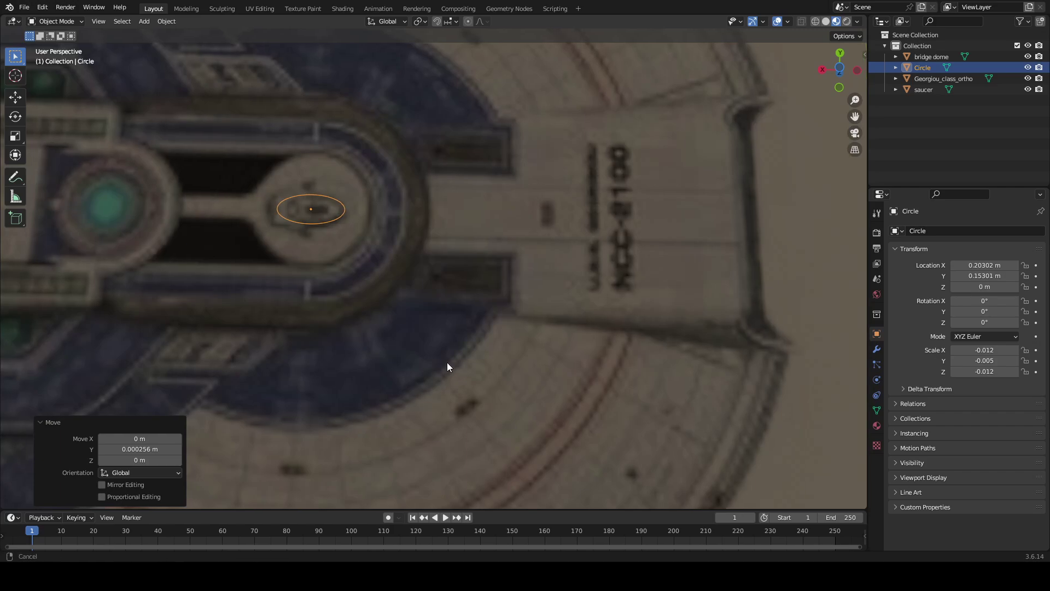
shift+middle_drag(447, 362, 566, 452)
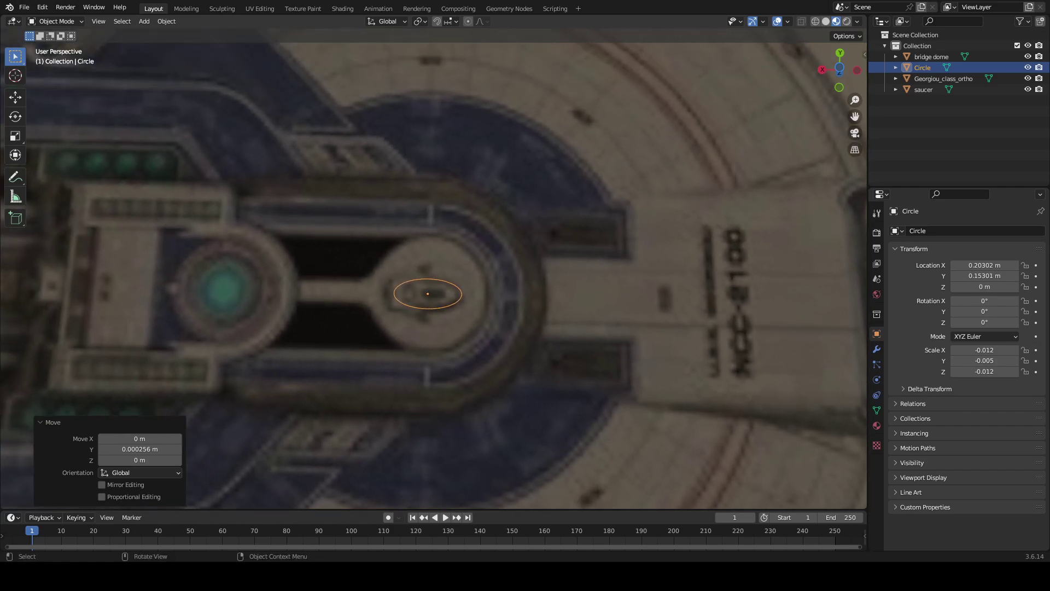
- Select the reference image and inspect the bridge area around the oval in bottom view
click(436, 265)
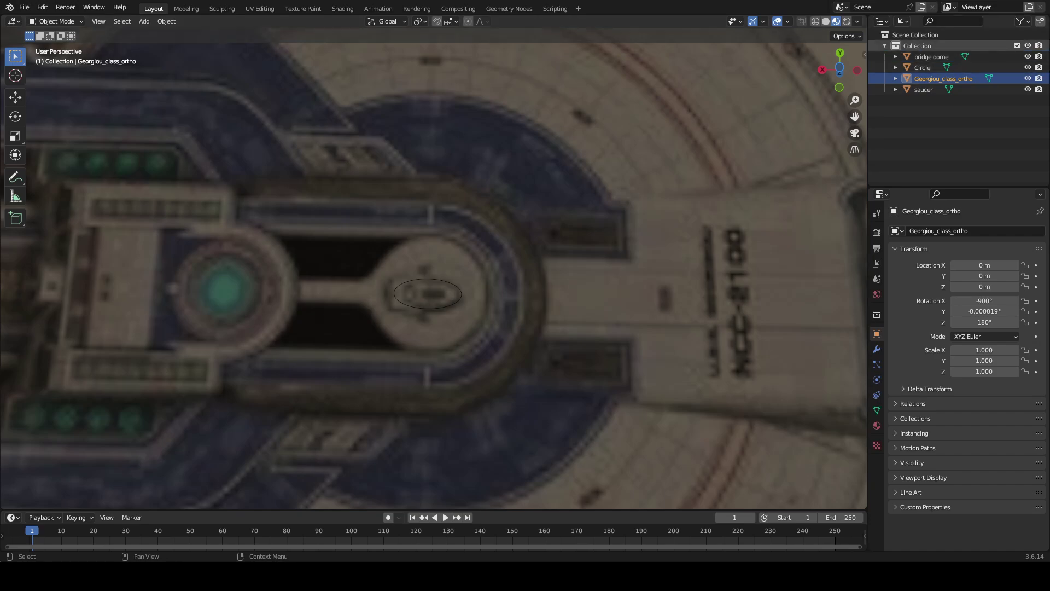
click(839, 63)
scroll(839, 63, down, 2)
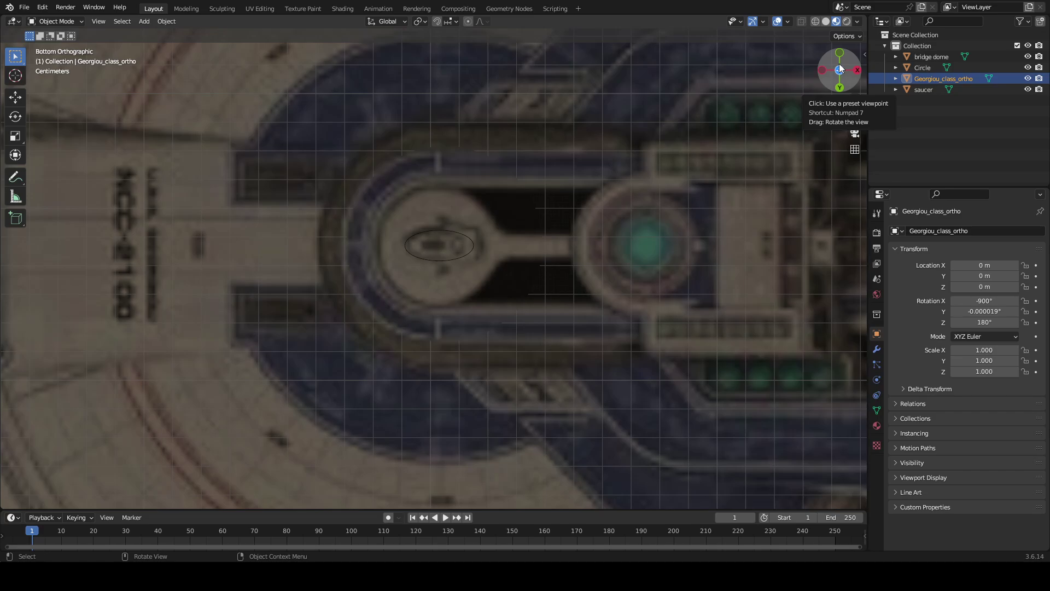
scroll(535, 169, up, 10)
scroll(535, 170, down, 8)
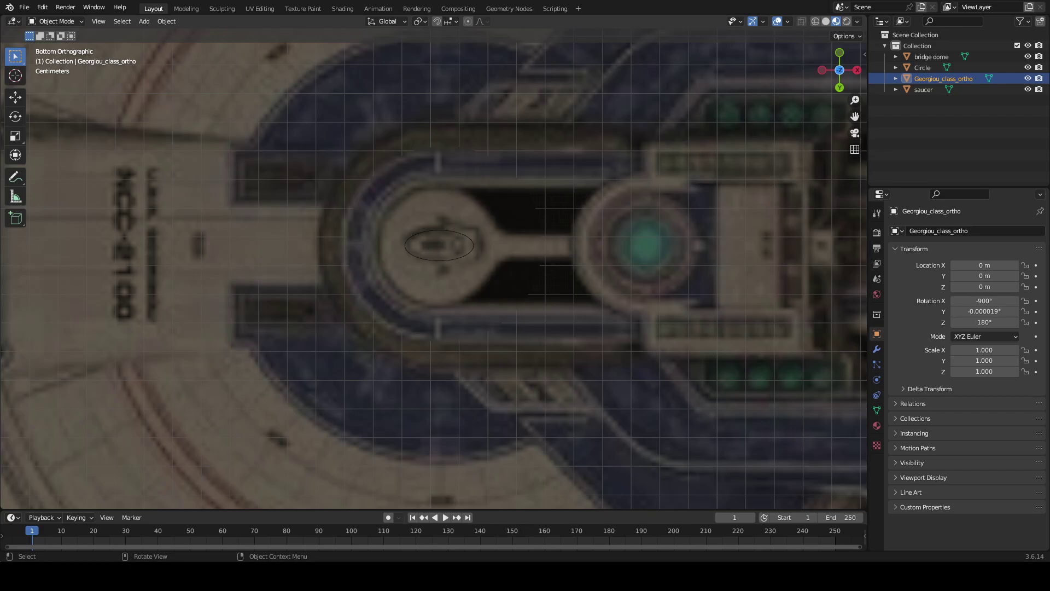
- Open the bridge oval's mesh for editing in the Modeling workspace and fill its outline with a face
middle_drag(355, 219, 362, 278)
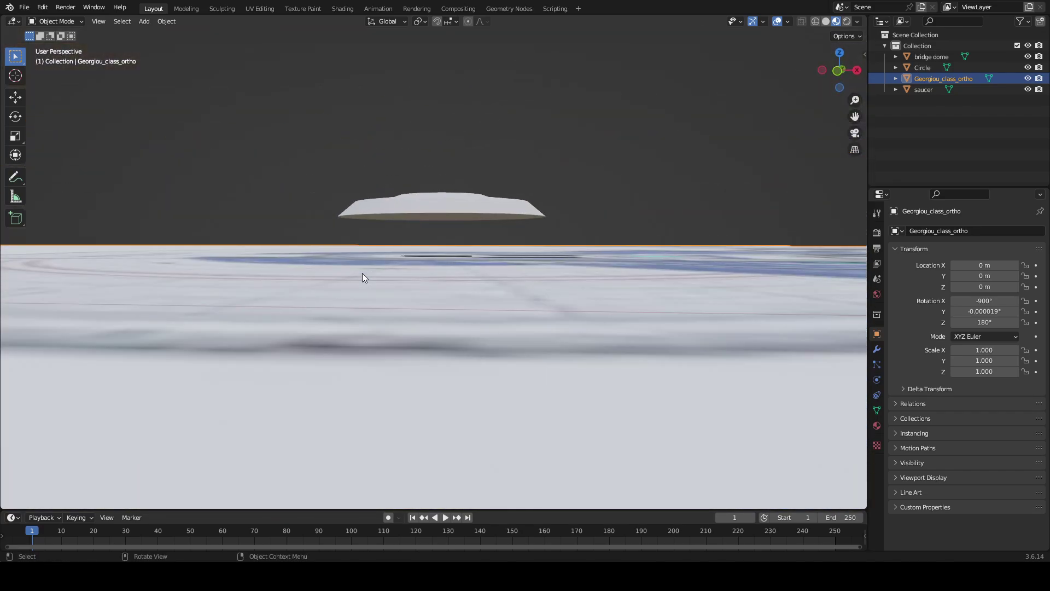
click(919, 67)
click(187, 8)
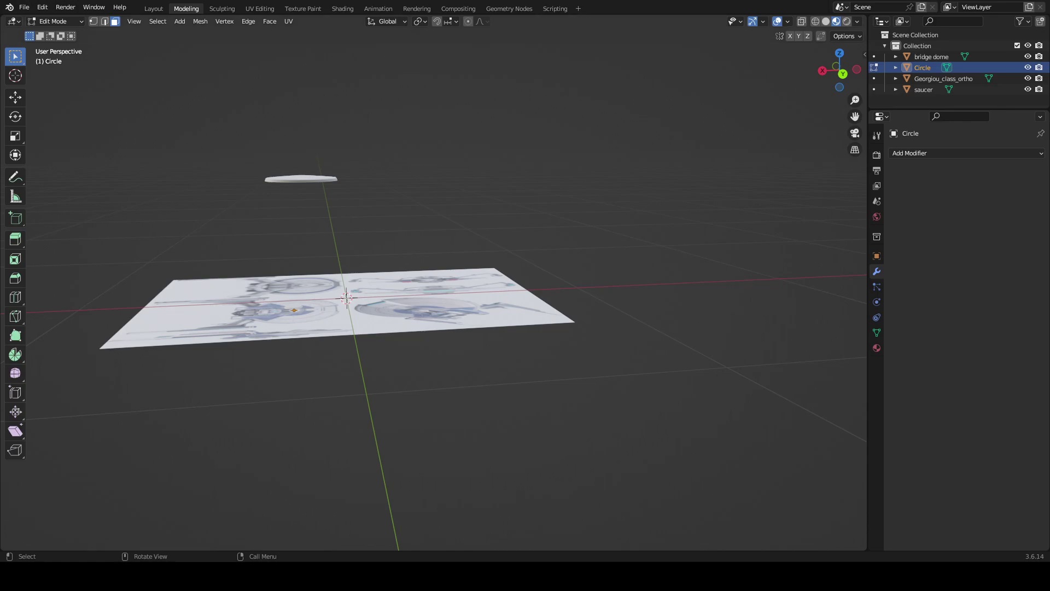
middle_drag(334, 268, 363, 286)
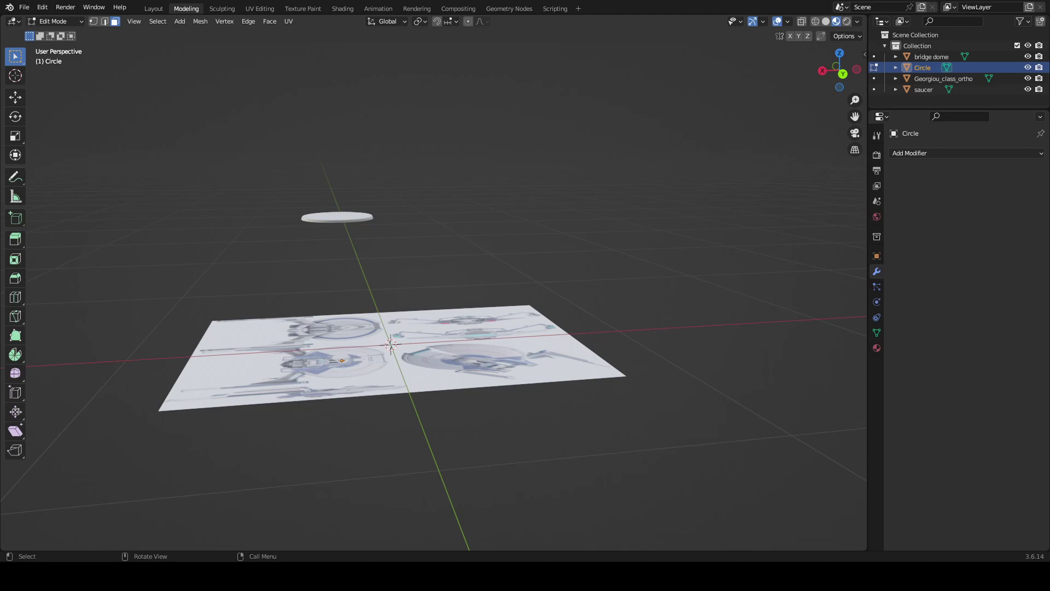
scroll(391, 346, up, 4)
middle_drag(391, 345, 466, 307)
scroll(392, 197, up, 5)
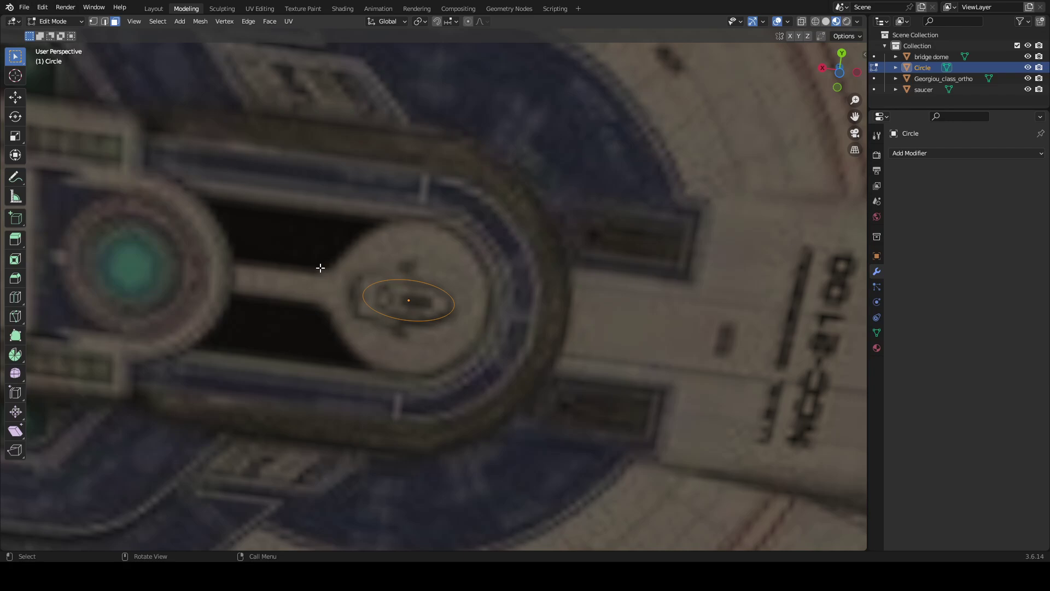
key(f)
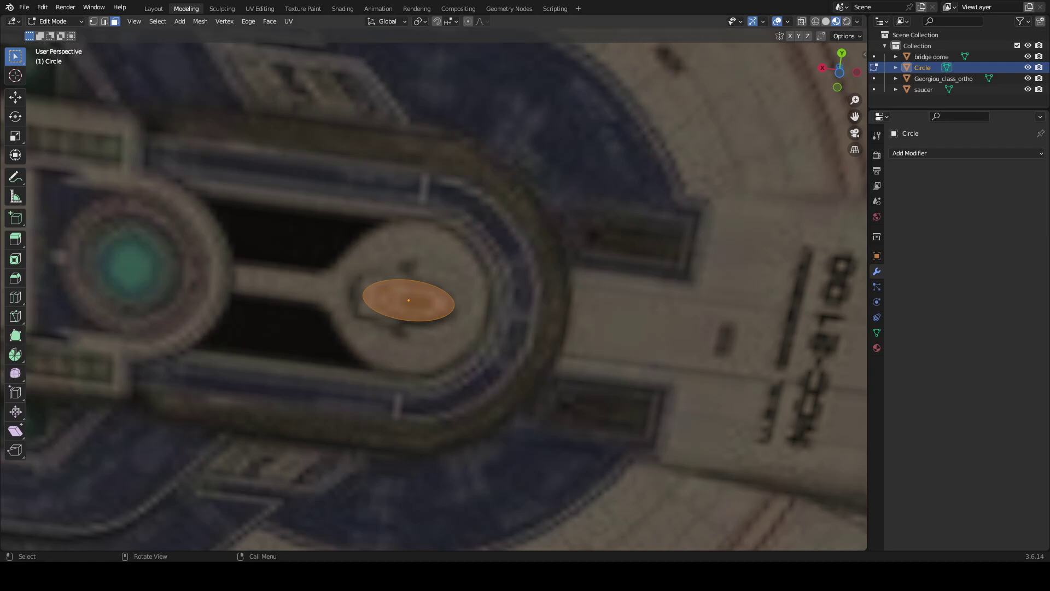
- Finish editing the filled bridge oval and return to object mode in the Layout workspace
scroll(434, 296, down, 10)
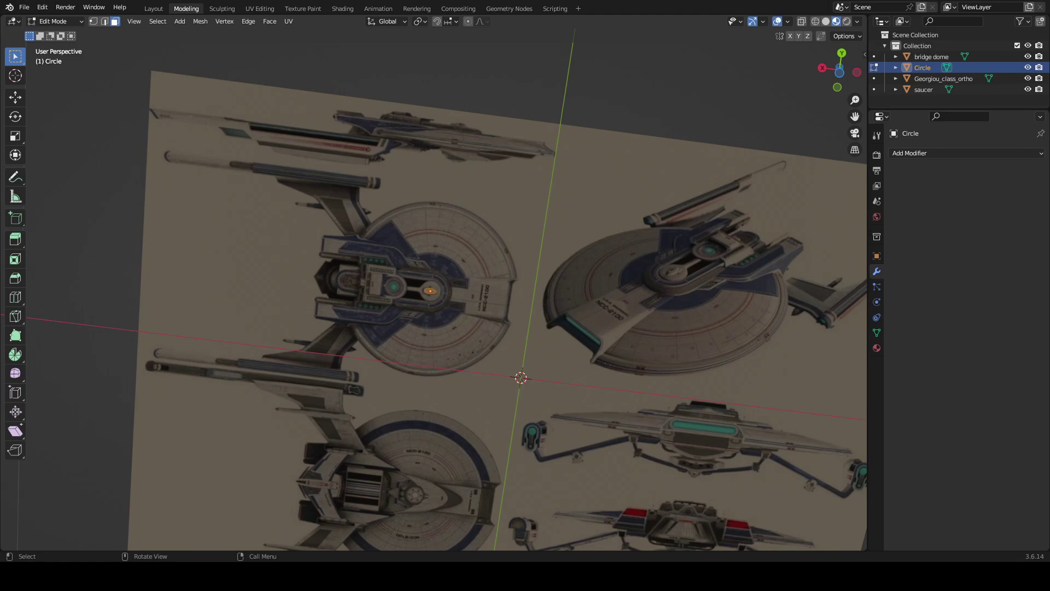
middle_drag(383, 306, 410, 136)
scroll(403, 181, up, 2)
scroll(403, 180, up, 5)
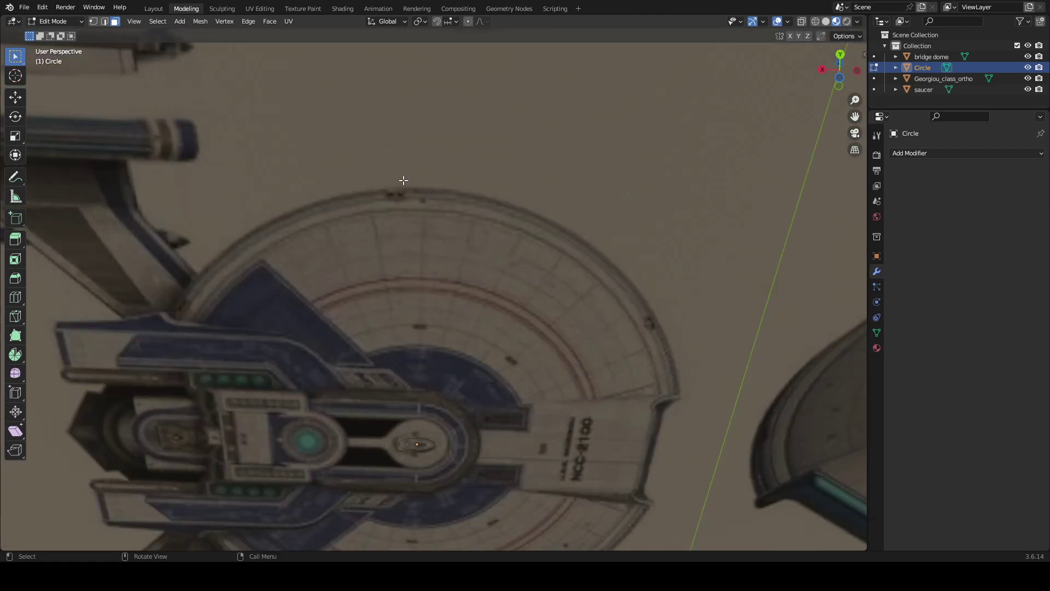
scroll(403, 180, down, 7)
shift+middle_drag(455, 246, 404, 142)
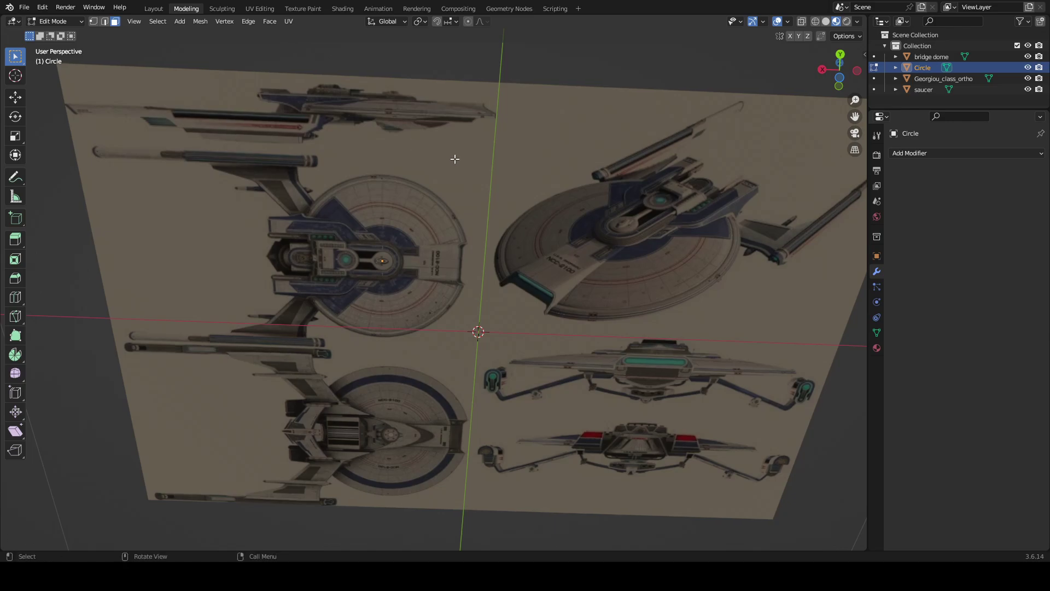
click(155, 9)
- Rotate the Georgiou_class_ortho reference image 270° about the global X axis
scroll(405, 171, down, 5)
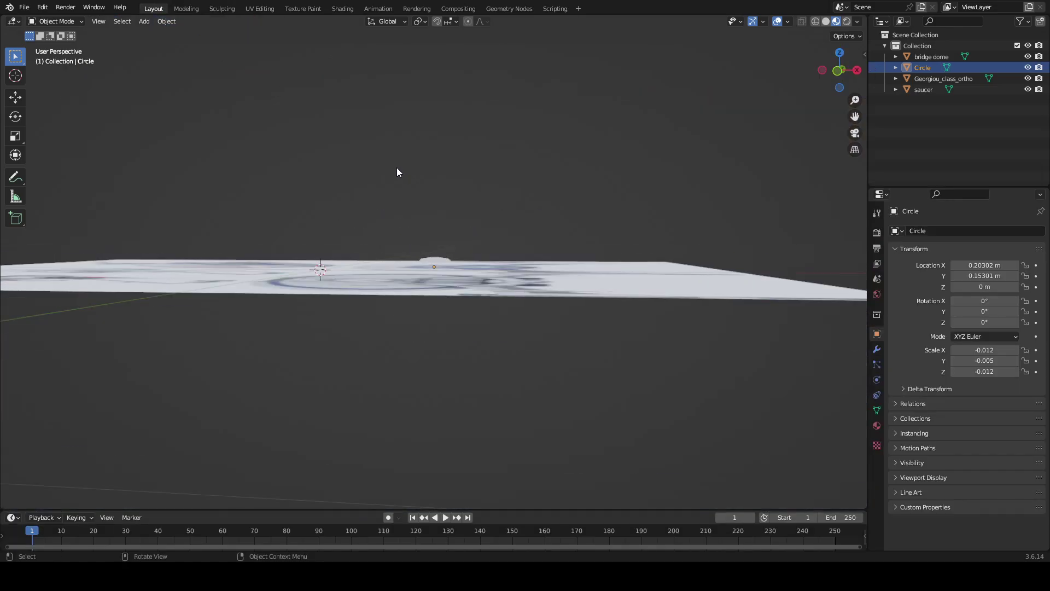
middle_drag(396, 171, 346, 322)
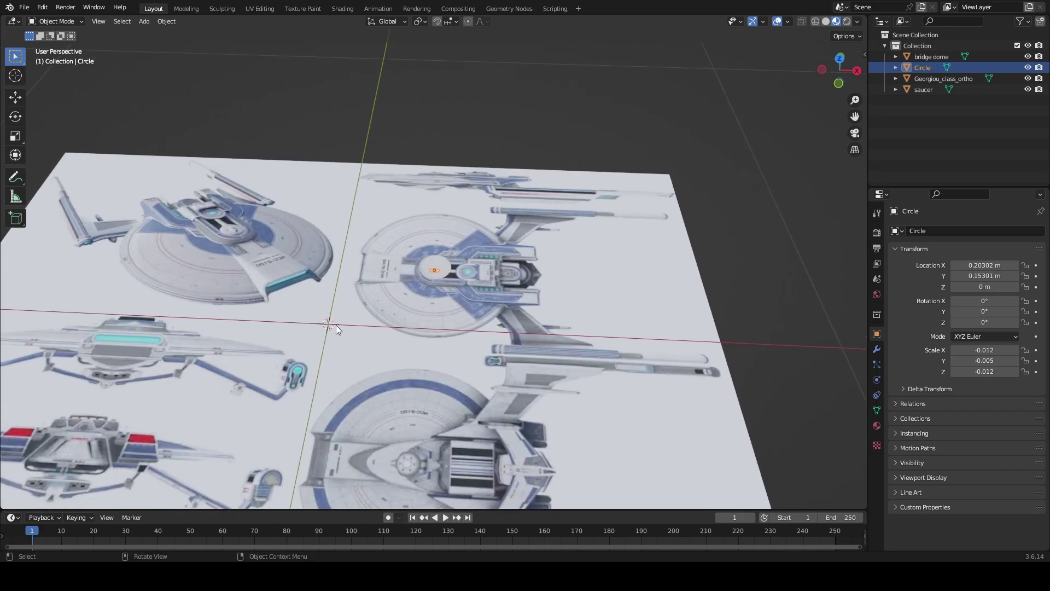
click(336, 325)
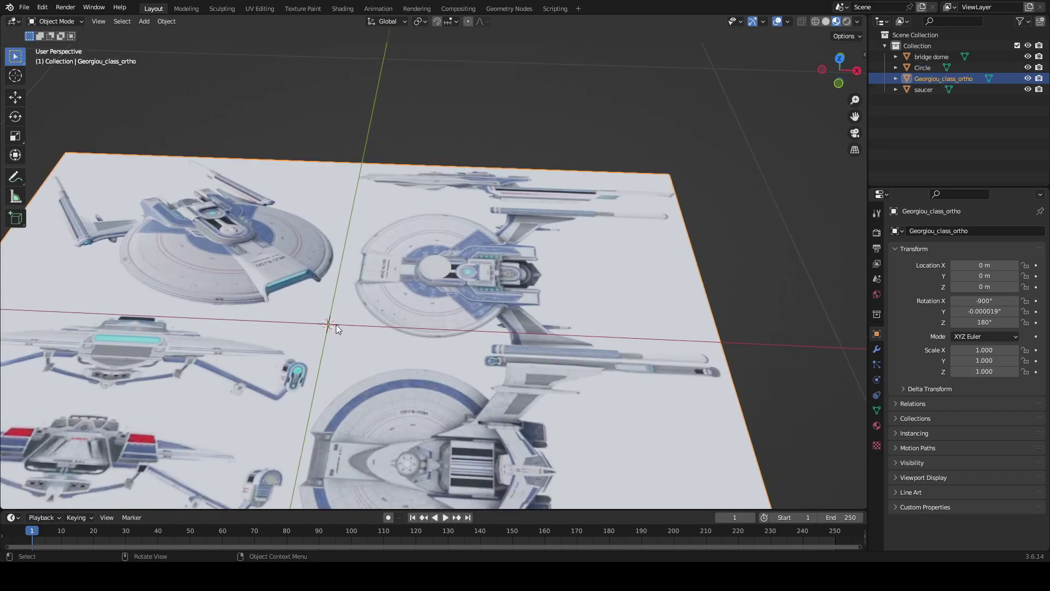
key(r)
key(x)
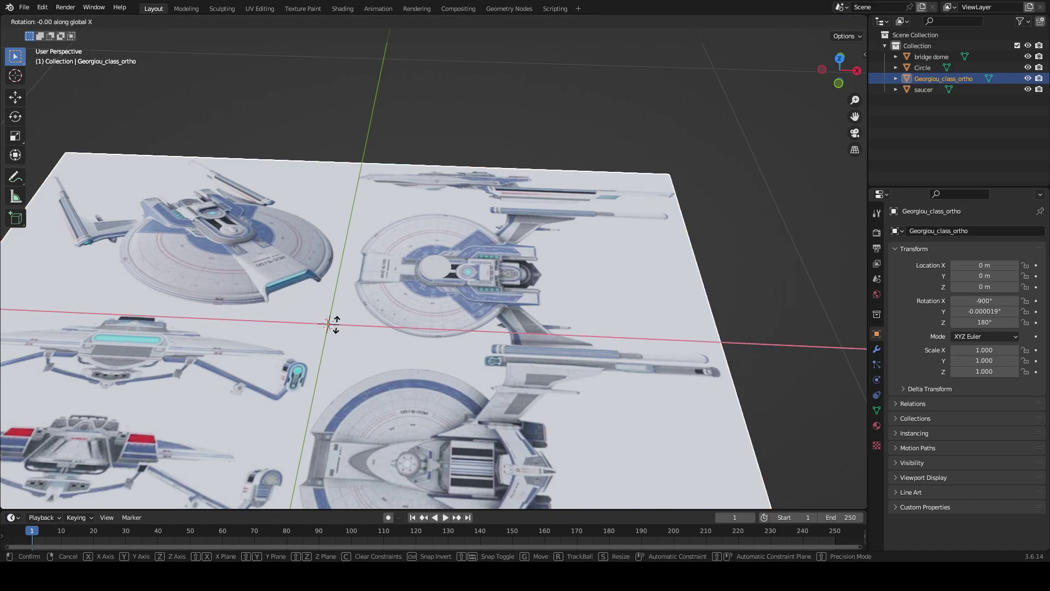
text(270)
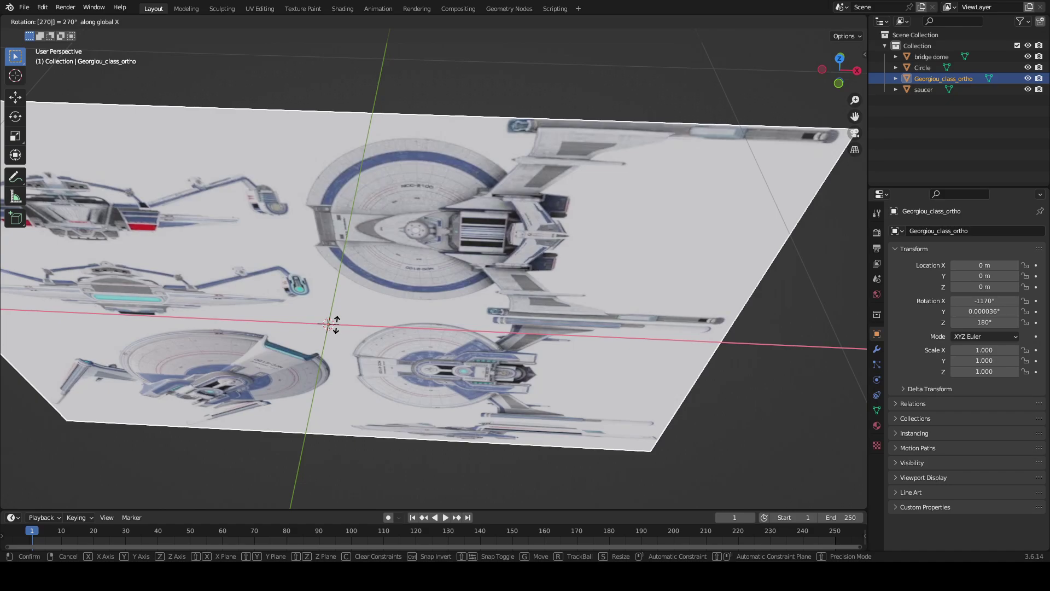
key(Return)
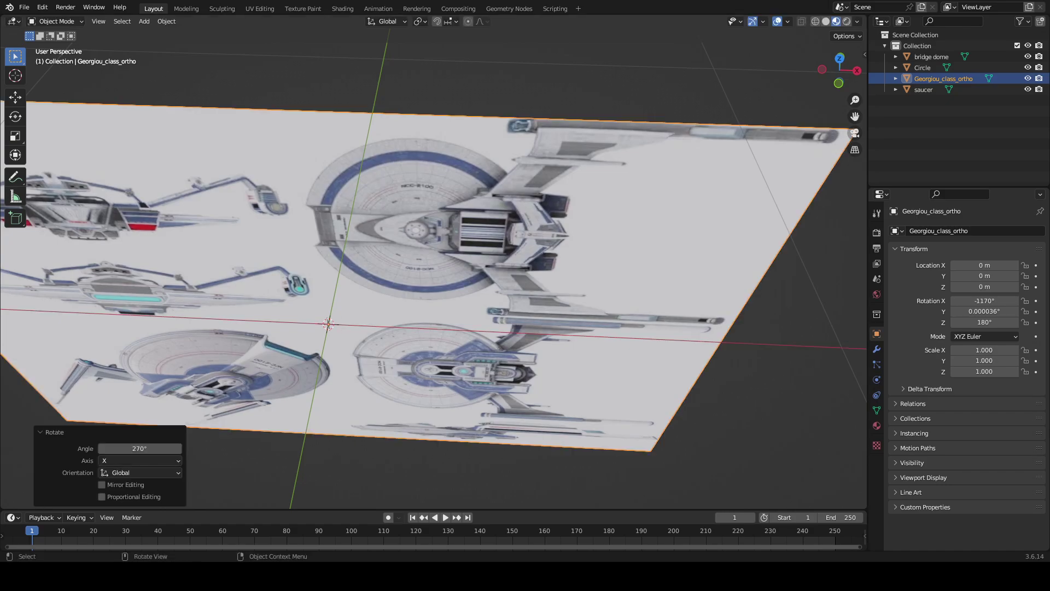
- Flip the upright reference image by rotating it 180° about the global X axis
middle_drag(351, 416, 448, 224)
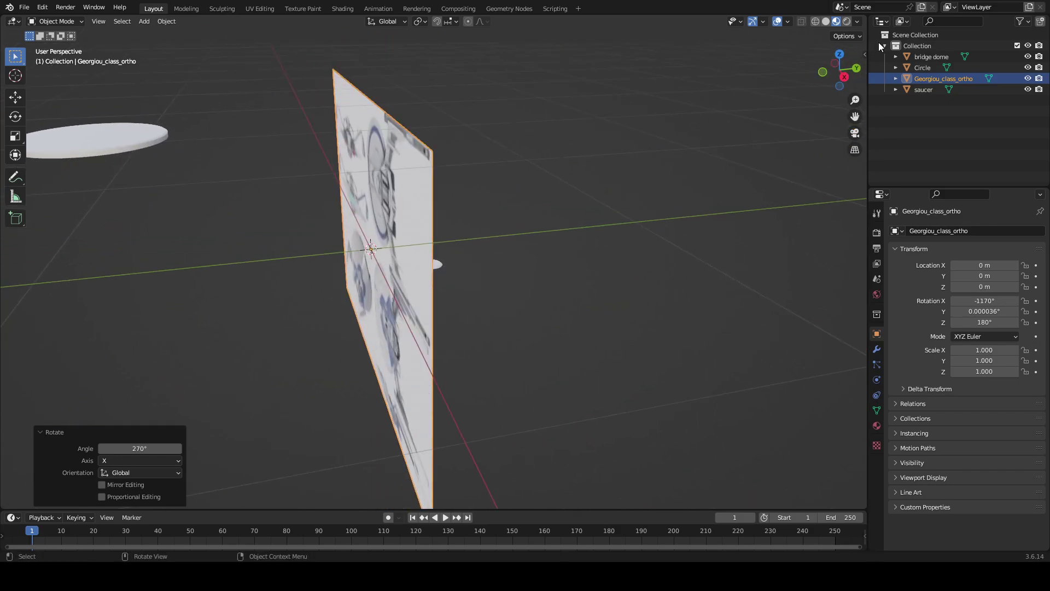
click(922, 68)
middle_drag(798, 99, 822, 97)
click(544, 145)
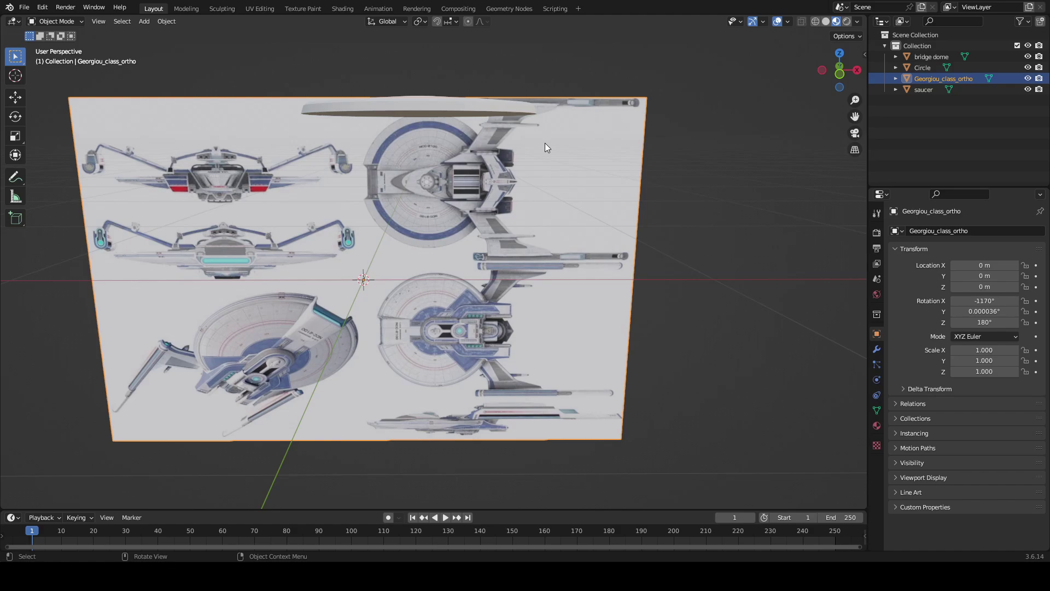
text(r)
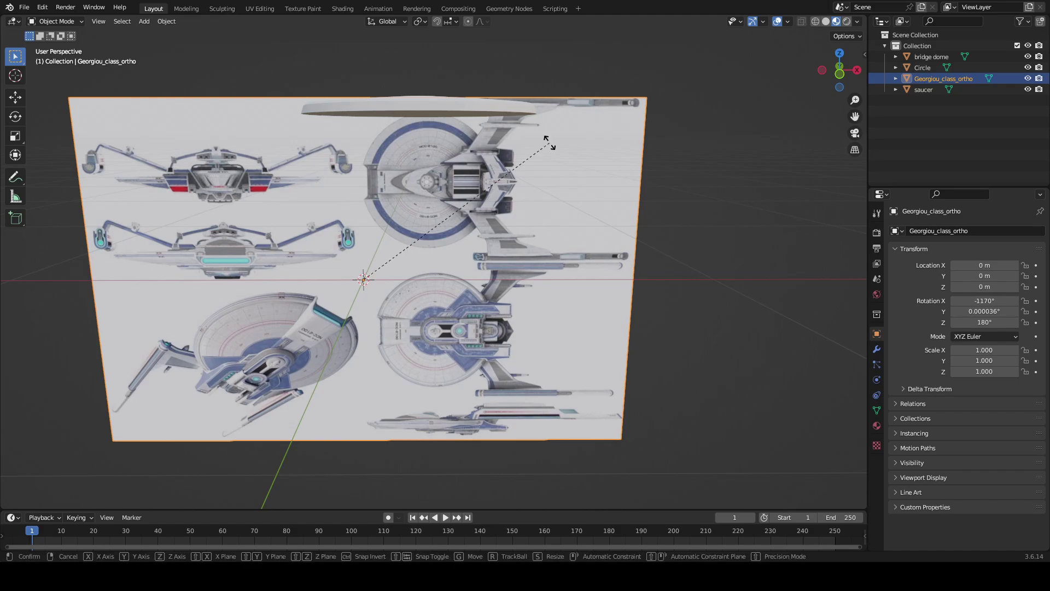
text(x)
text(180)
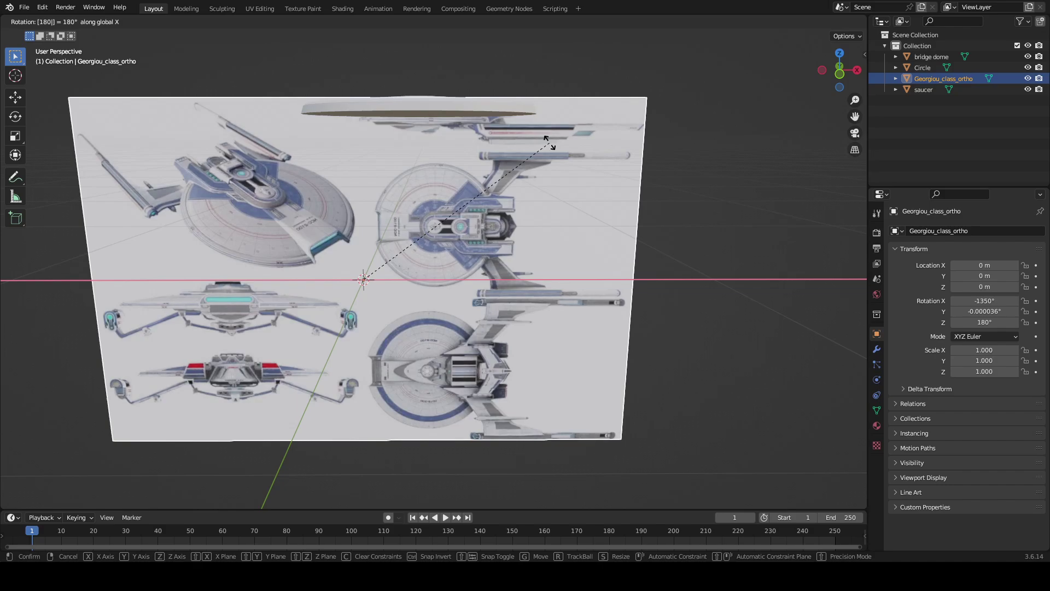
key(Return)
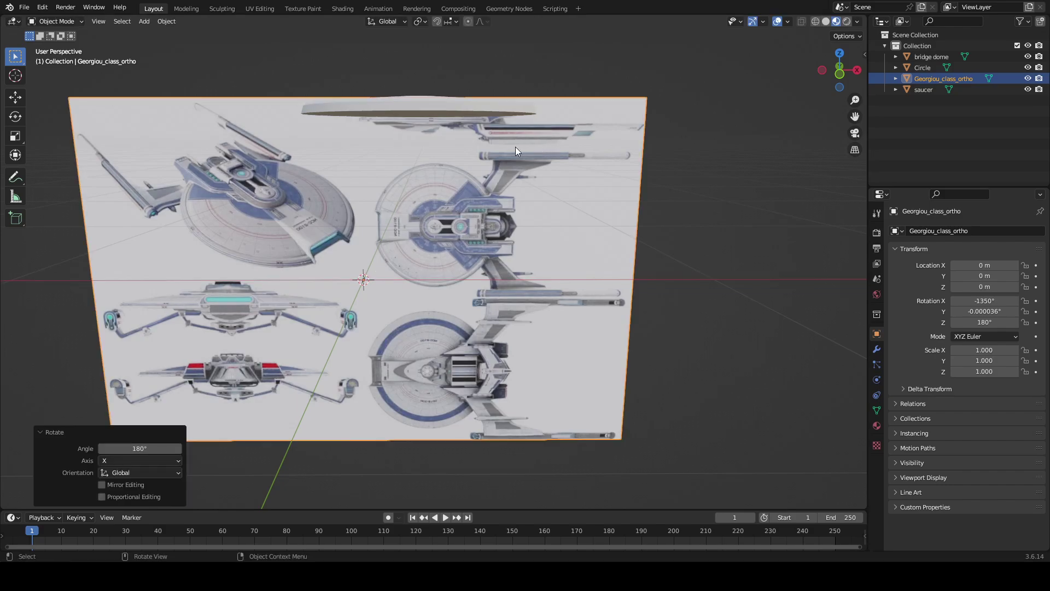
- Raise the bridge oval along the global Z axis in front view toward the ship's side profile on the reference
middle_drag(515, 146, 337, 157)
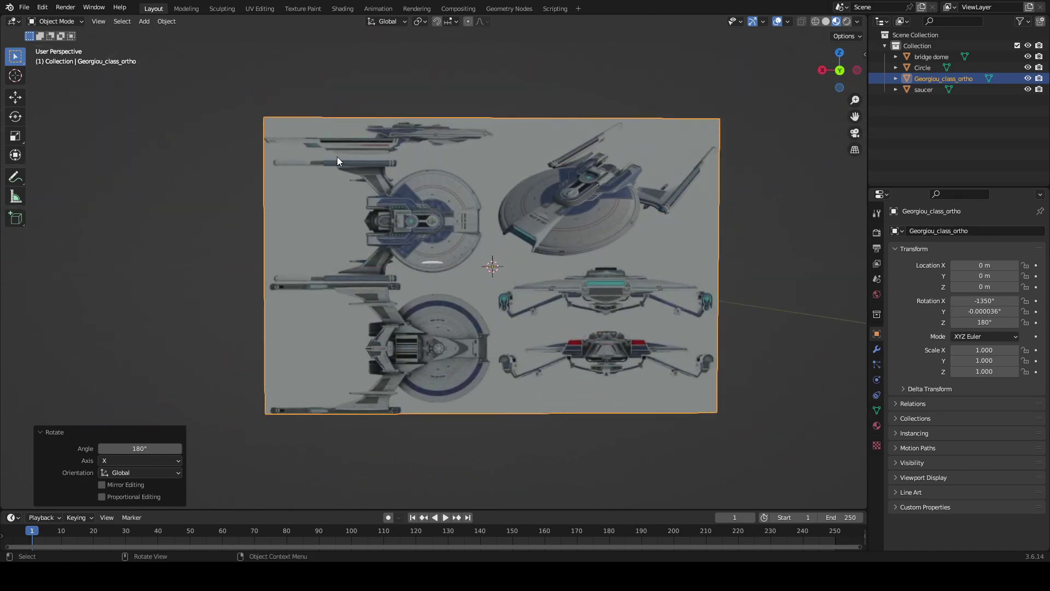
scroll(438, 214, up, 3)
scroll(441, 209, up, 2)
middle_drag(441, 209, 548, 214)
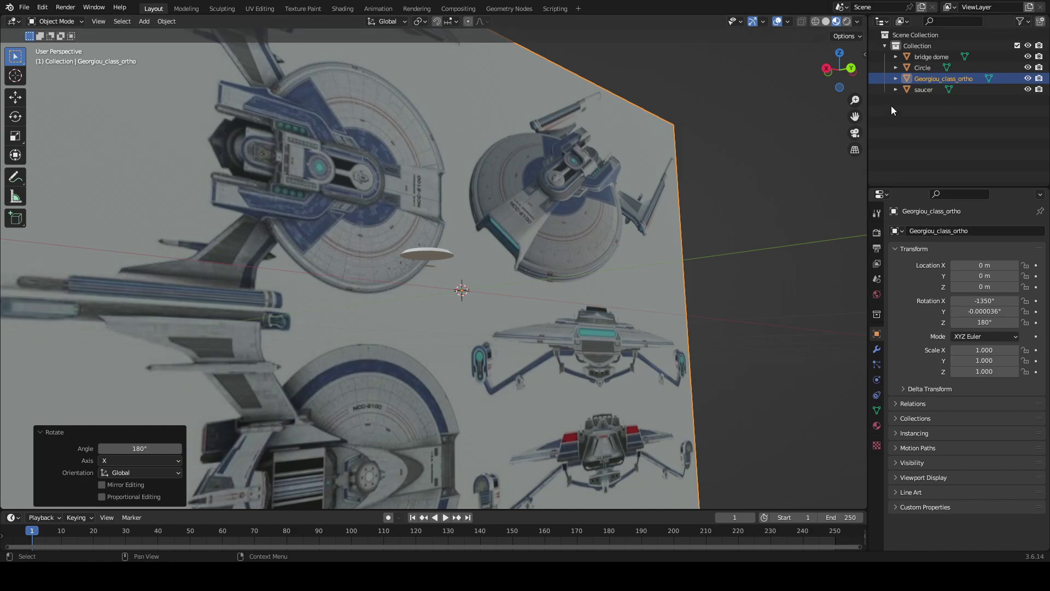
click(923, 68)
scroll(385, 133, up, 4)
middle_drag(386, 133, 574, 159)
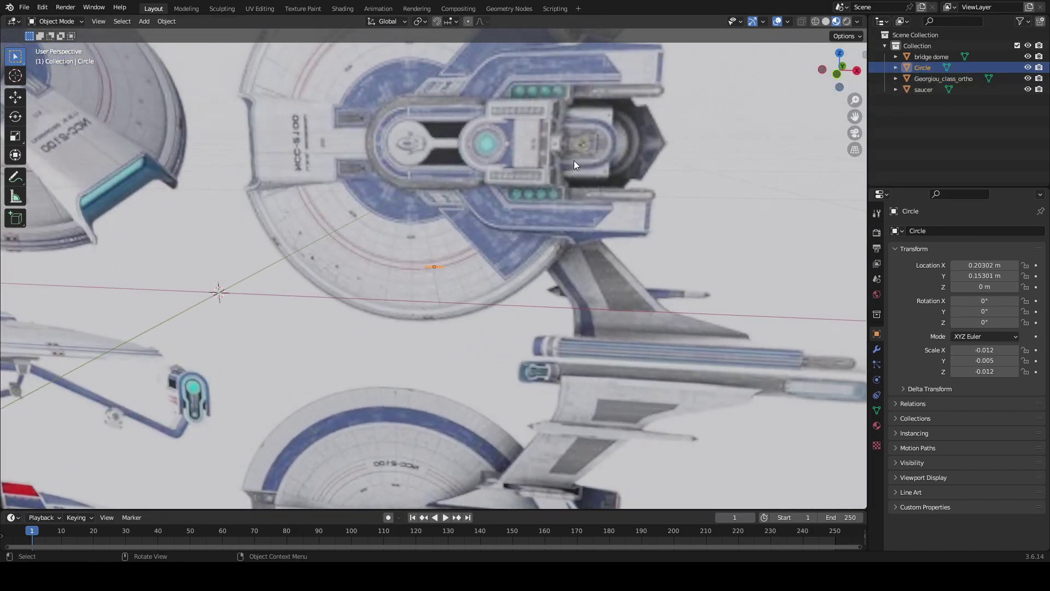
shift+middle_drag(516, 124, 332, 212)
click(837, 75)
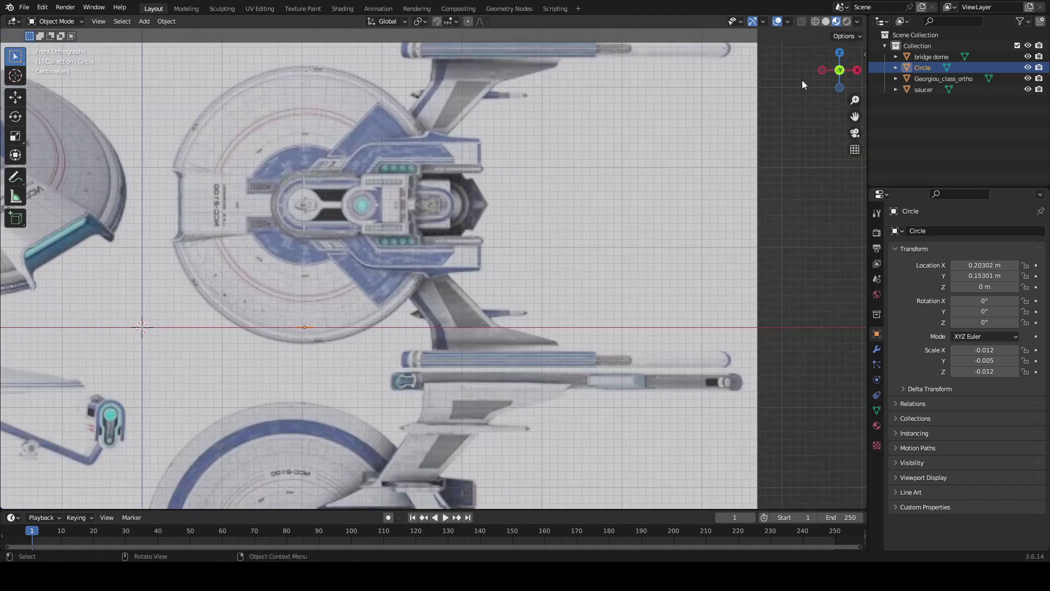
shift+middle_drag(570, 131, 589, 317)
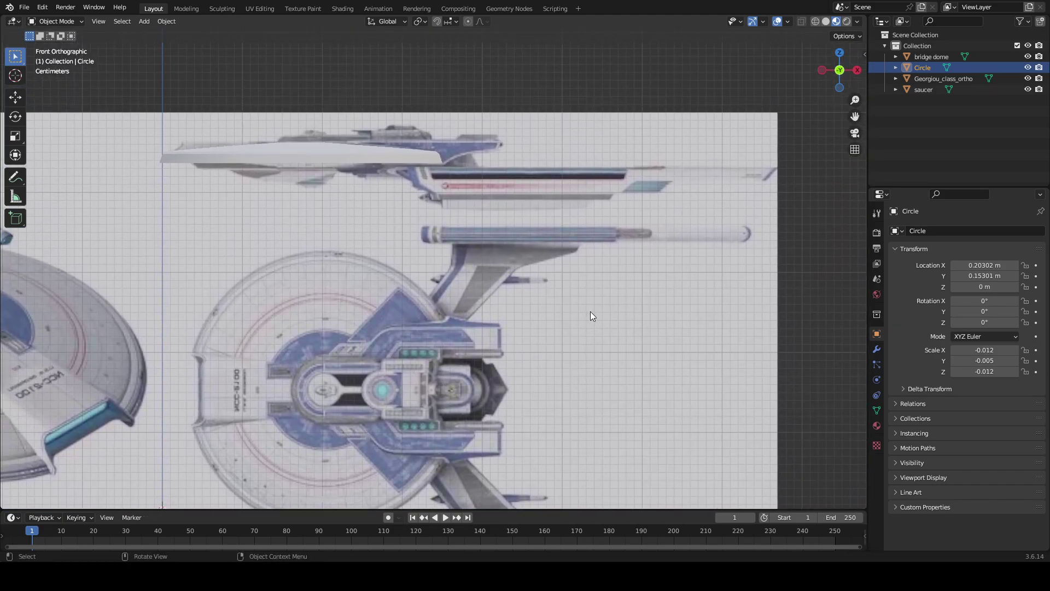
key(g)
key(z)
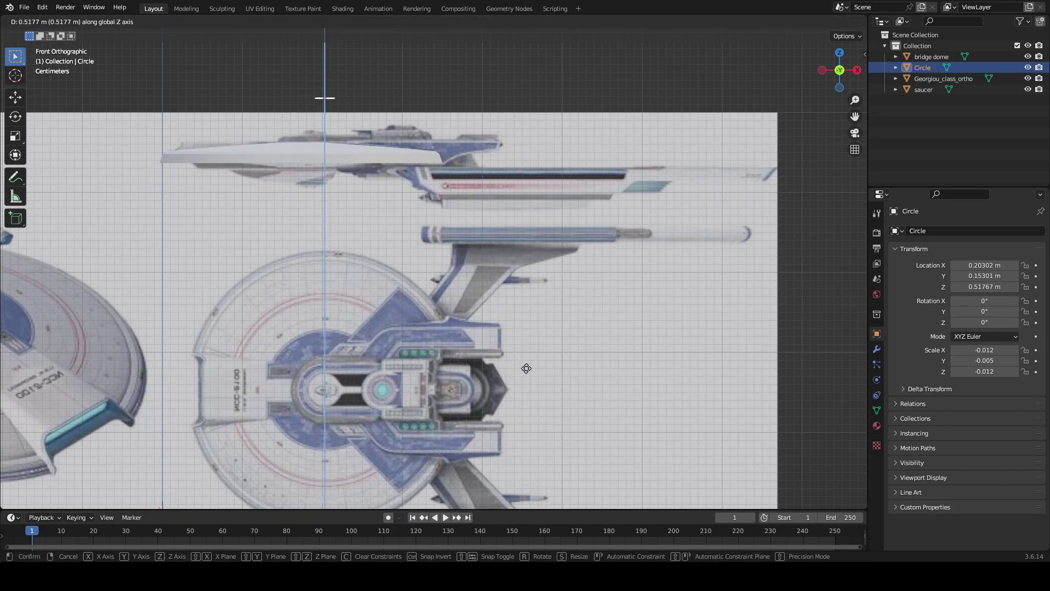
- Raise the small circle about 0.472 m along Z to the top of the bridge in the side-view reference
click(549, 399)
scroll(354, 253, up, 4)
scroll(650, 107, up, 6)
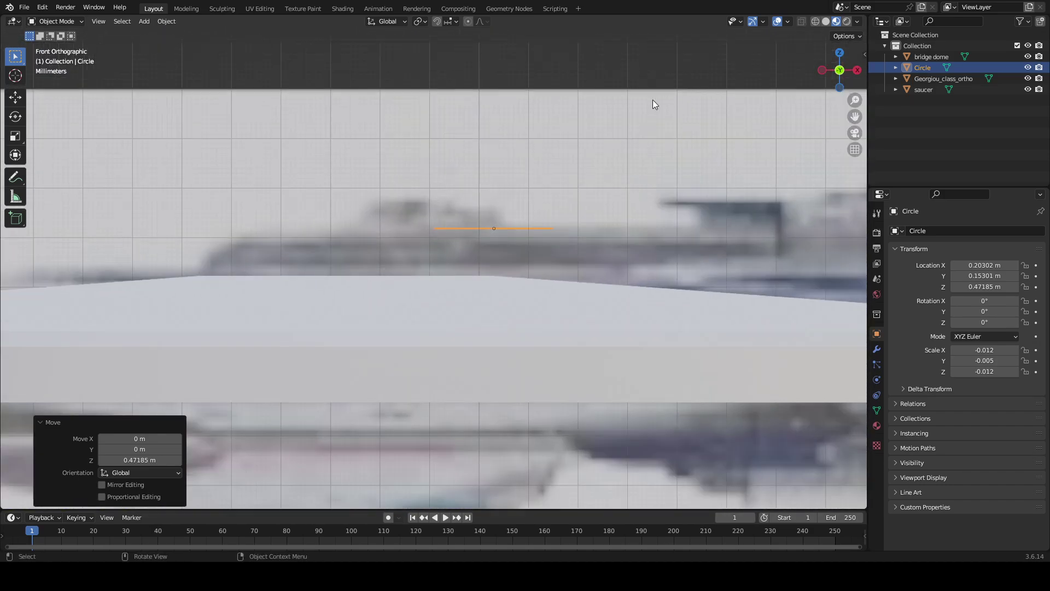
shift+middle_drag(604, 107, 608, 163)
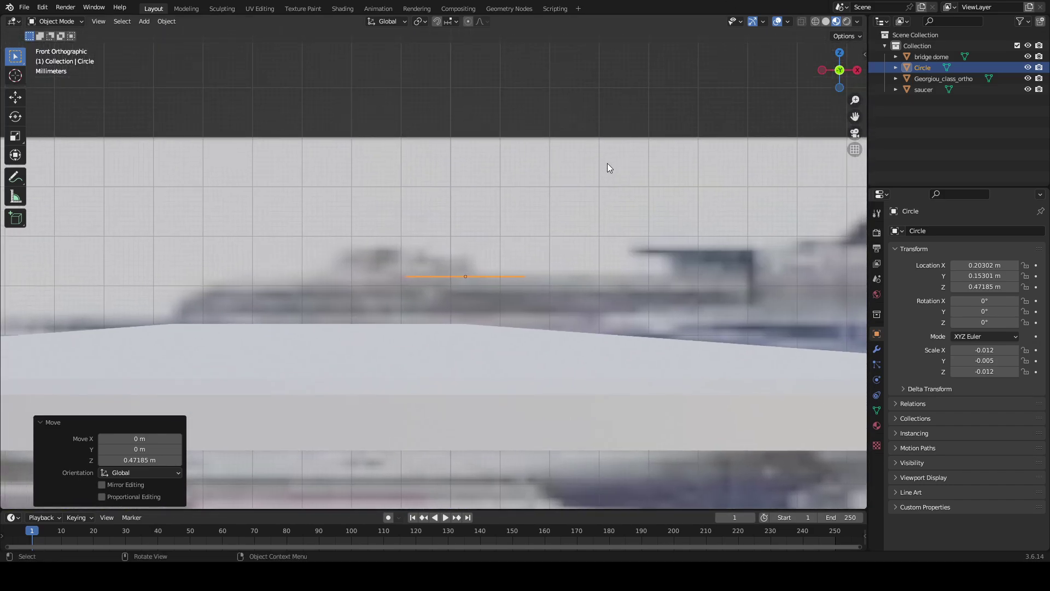
- Shift the small circle about -0.017 m along X and lower it about 0.0016 m along Z to match the reference bridge
key(g)
key(x)
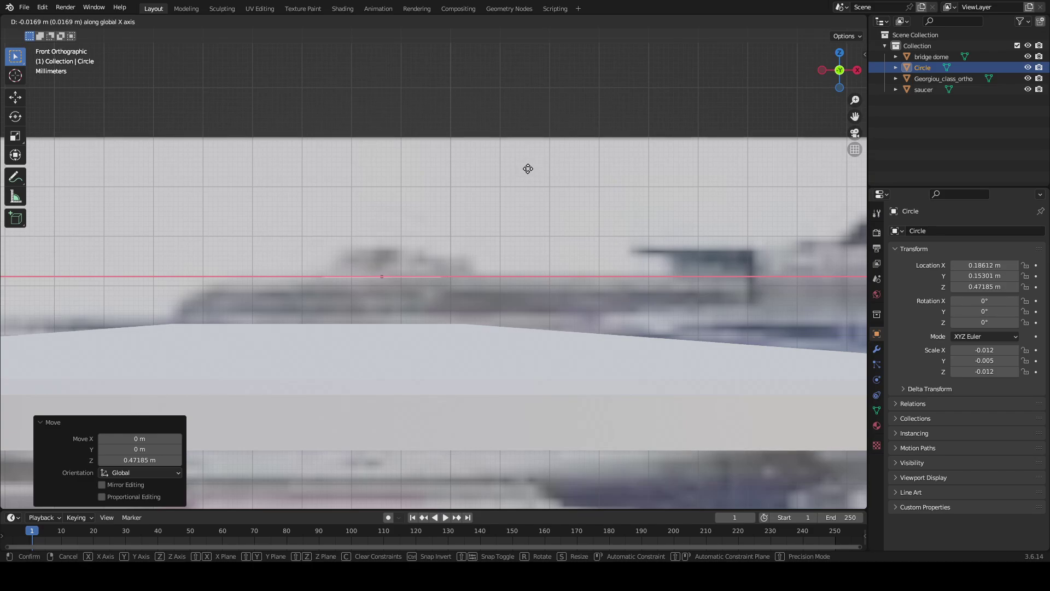
click(527, 168)
scroll(526, 168, down, 5)
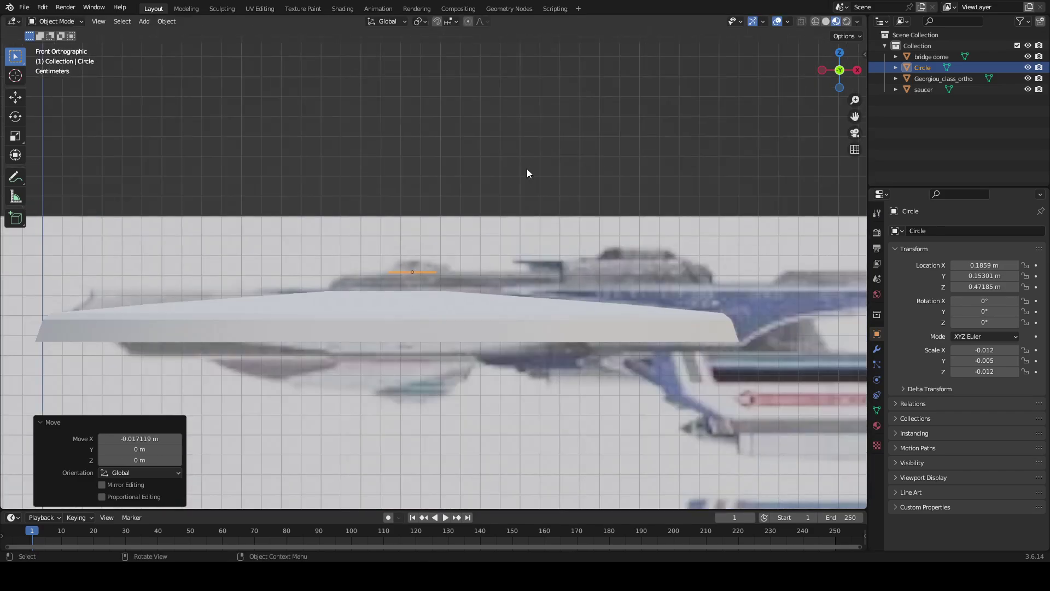
scroll(527, 164, up, 4)
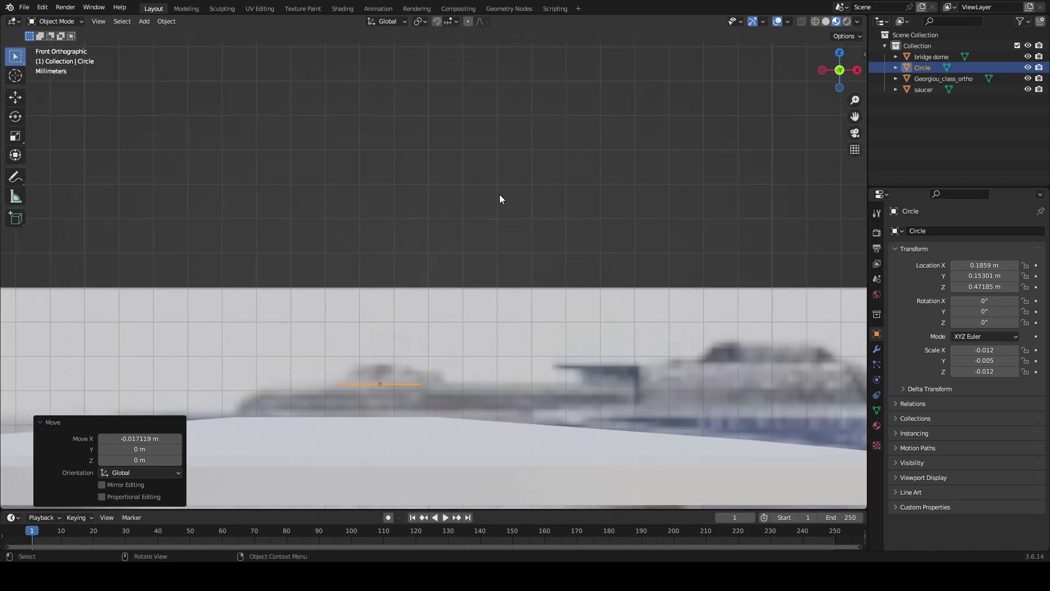
key(g)
key(z)
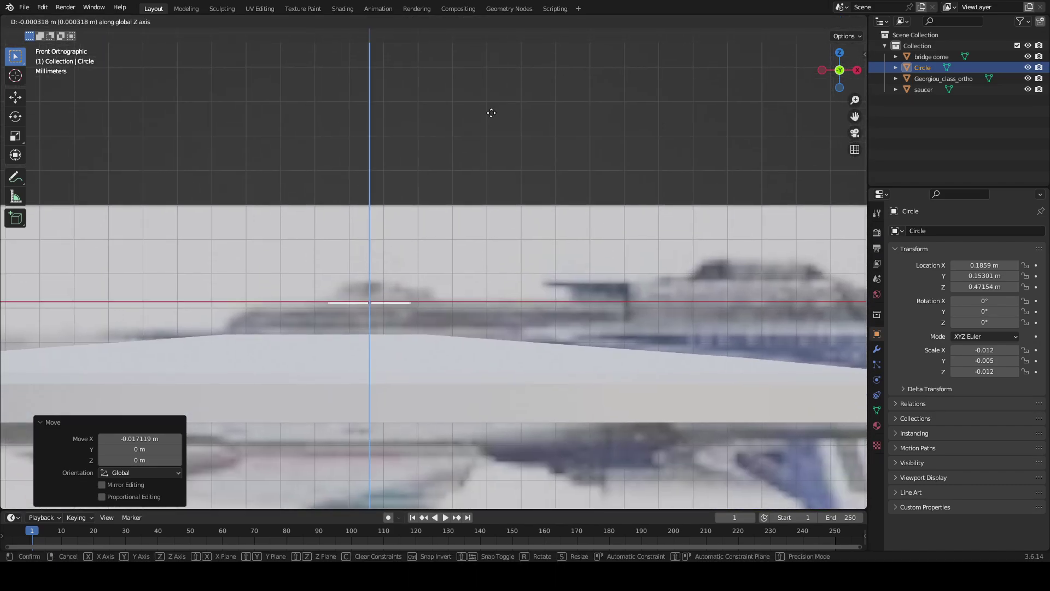
click(491, 114)
scroll(491, 113, up, 3)
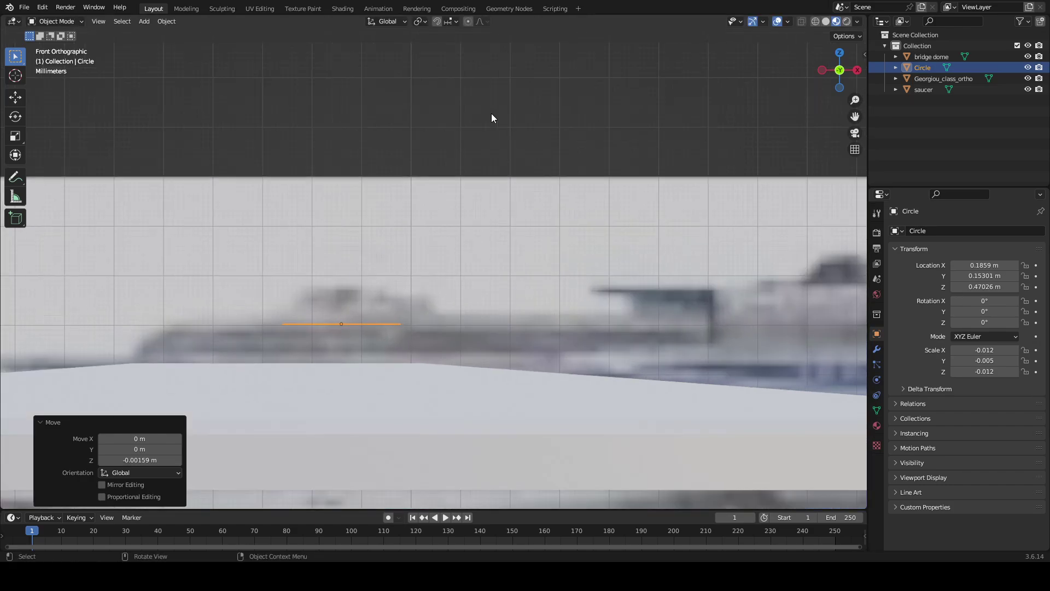
- In Edit Mode, extrude the circle's face upward about 3.5 mm and scale the new face to about two thirds
click(186, 8)
middle_drag(665, 90, 666, 217)
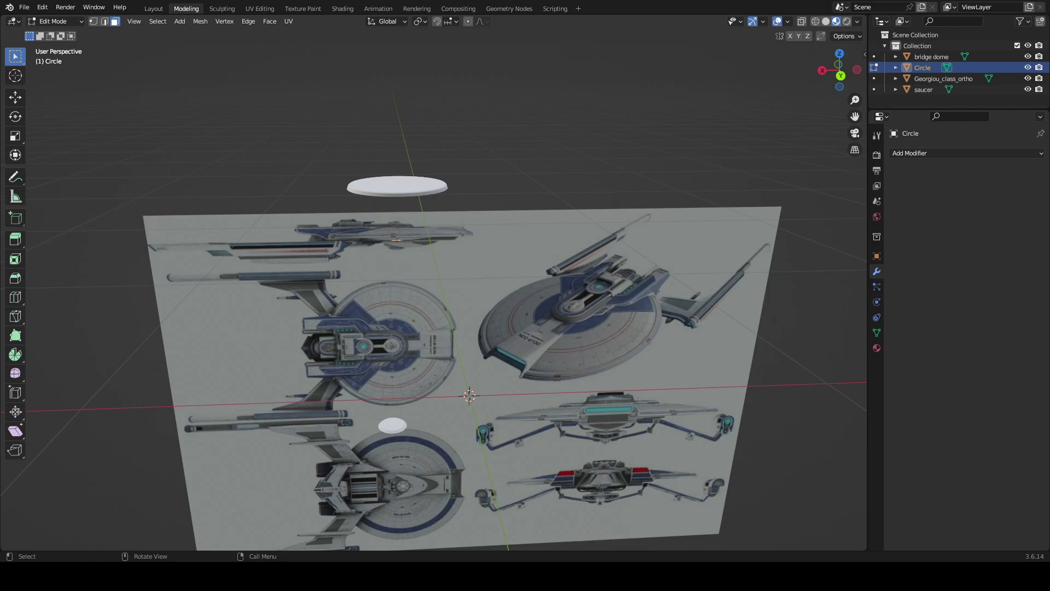
middle_drag(383, 104, 634, 85)
click(841, 74)
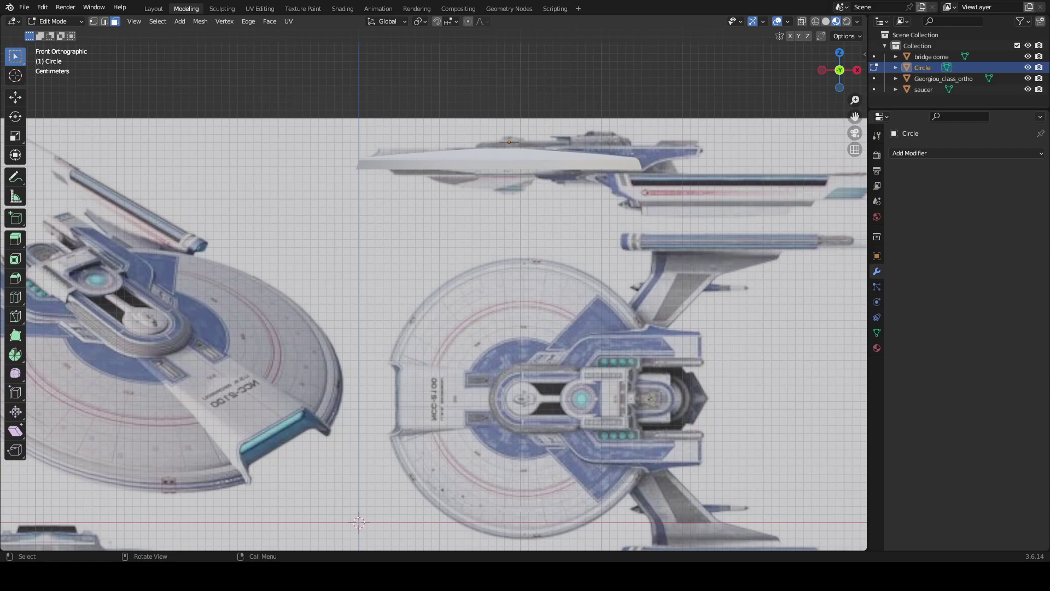
scroll(460, 113, up, 6)
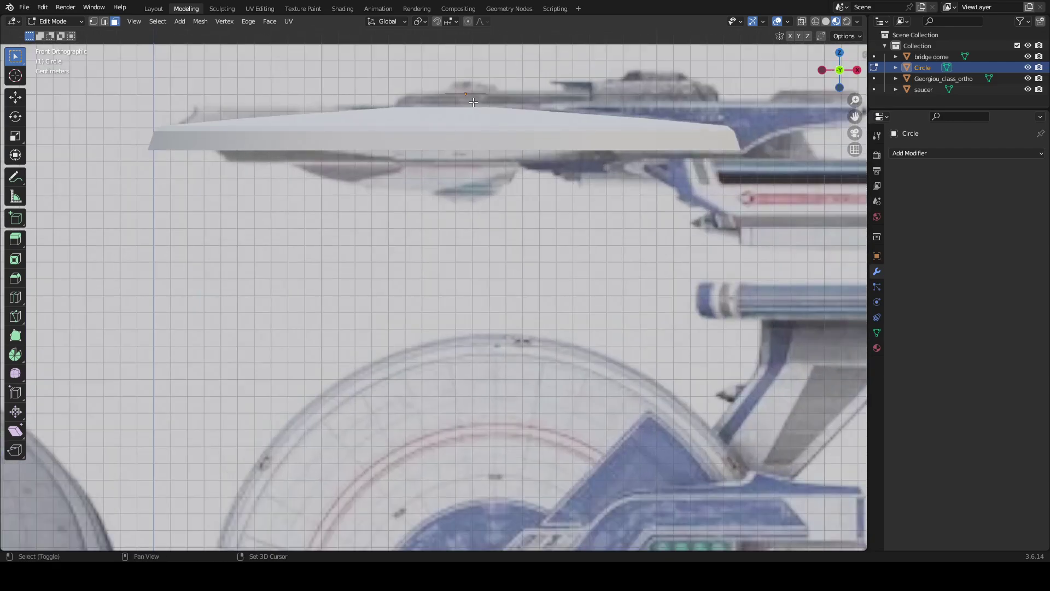
scroll(390, 265, up, 4)
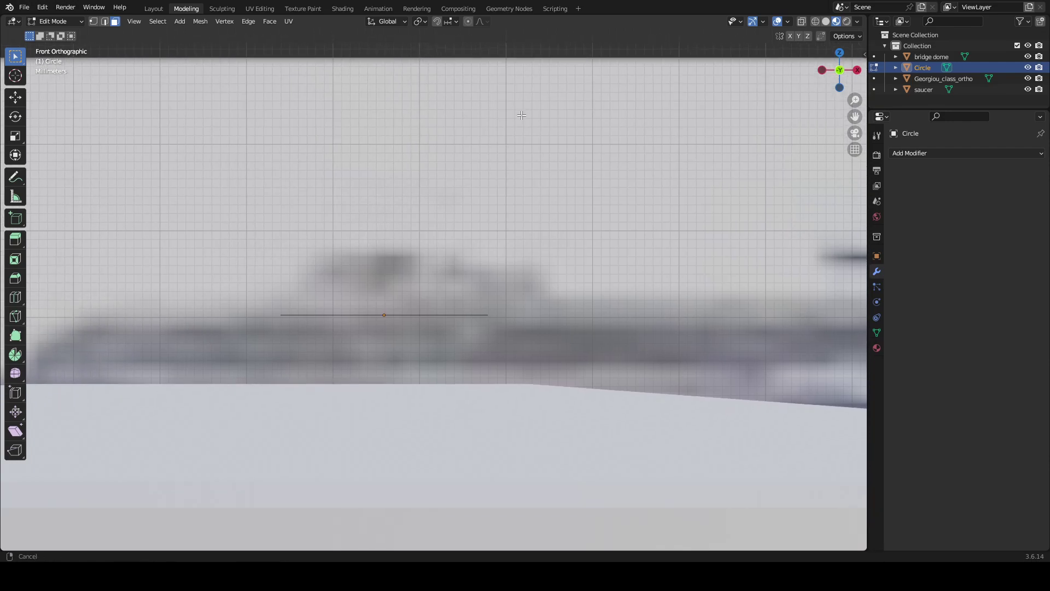
shift+middle_drag(521, 115, 514, 136)
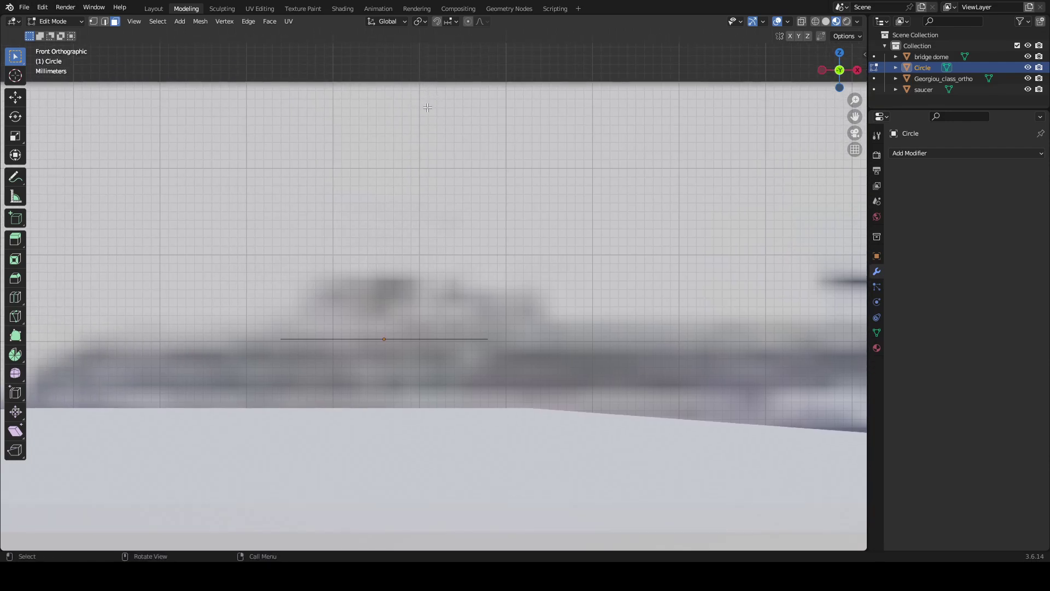
middle_drag(602, 109, 563, 112)
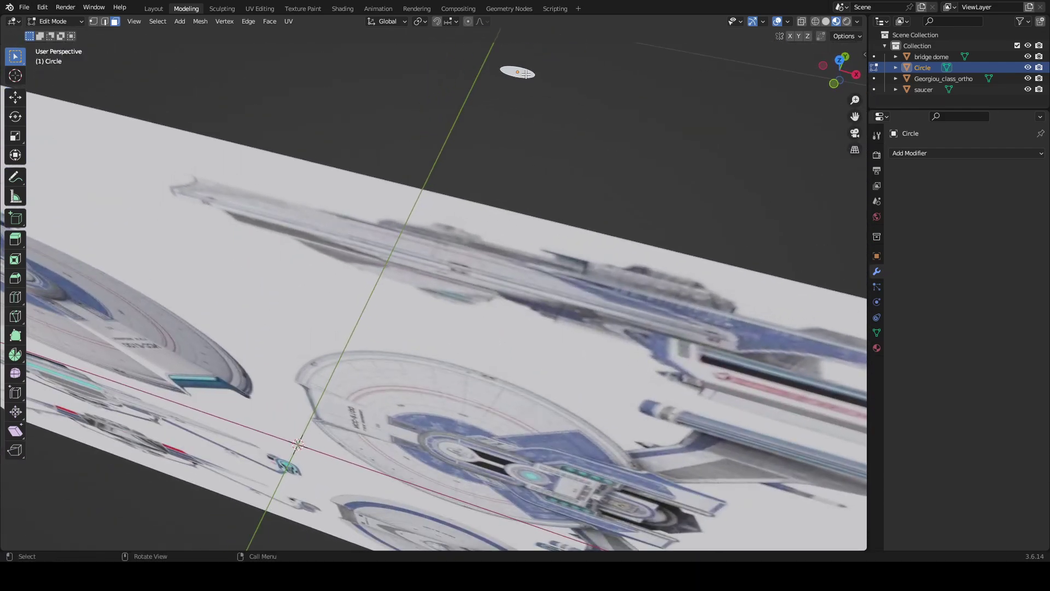
click(834, 83)
scroll(534, 164, up, 3)
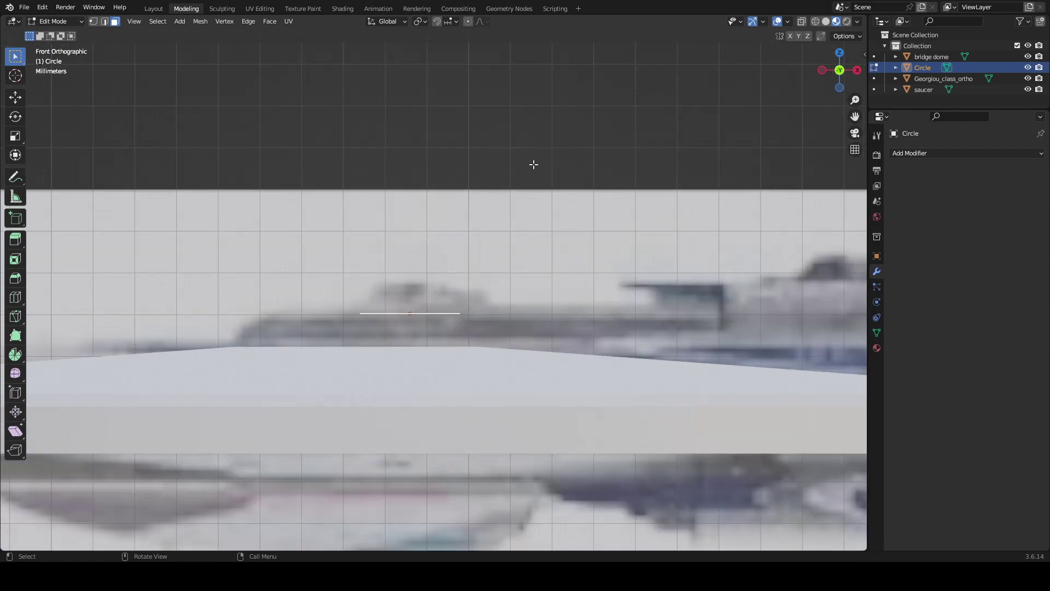
scroll(534, 164, up, 4)
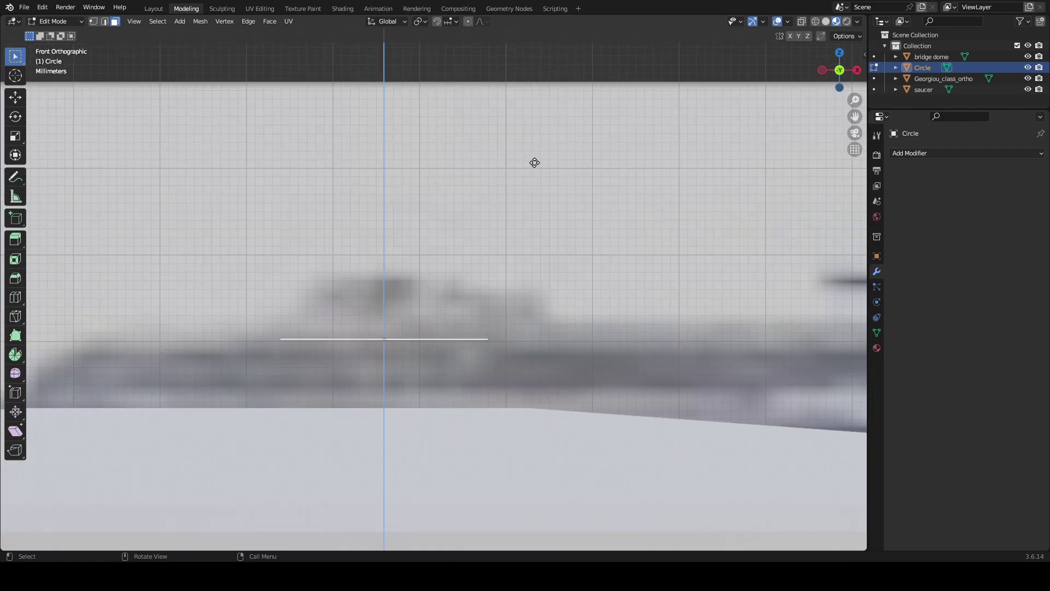
key(e)
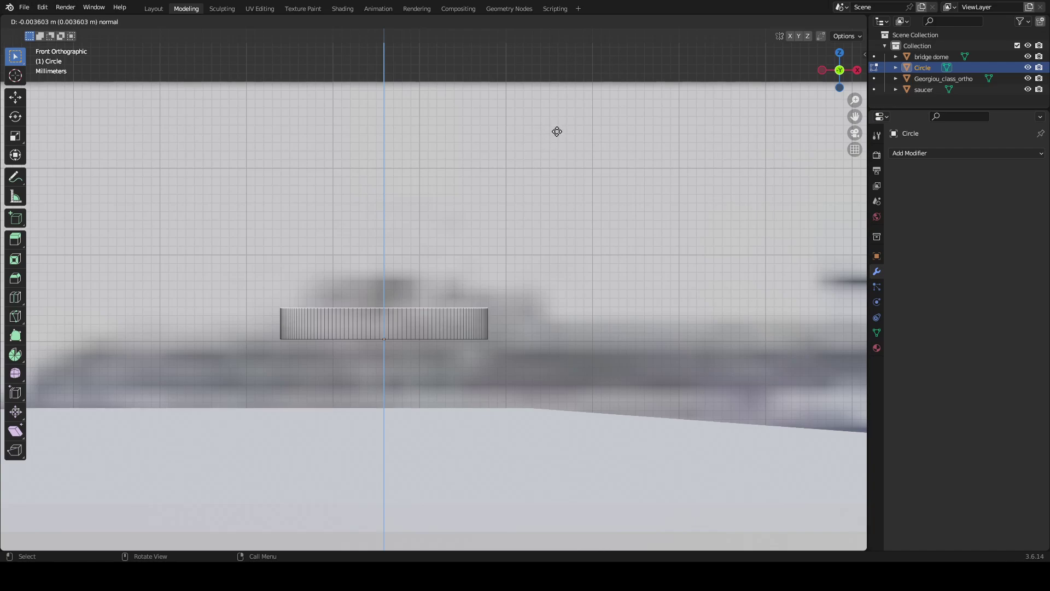
click(558, 132)
key(s)
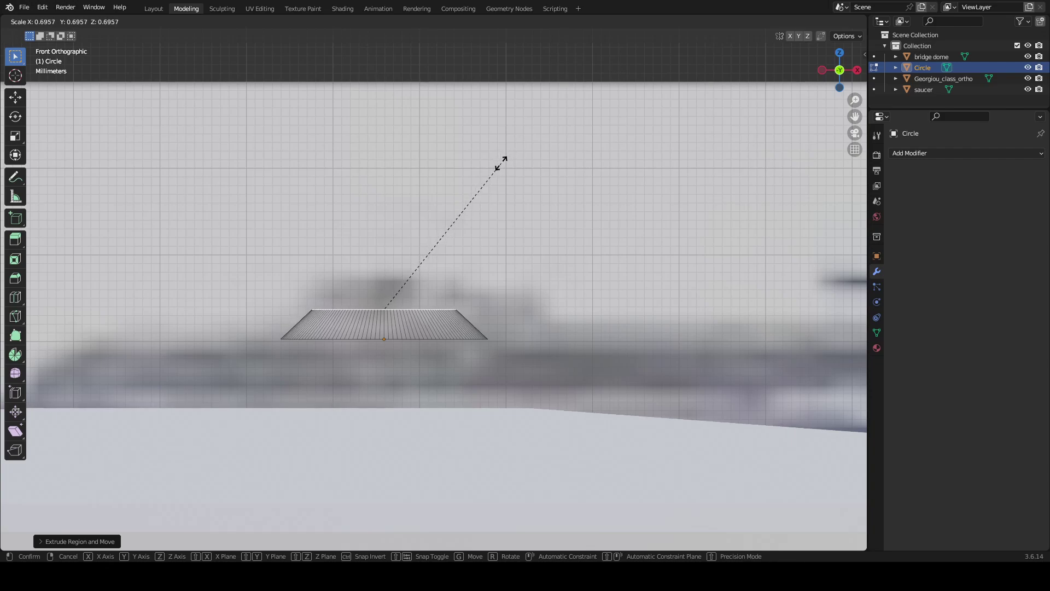
click(491, 168)
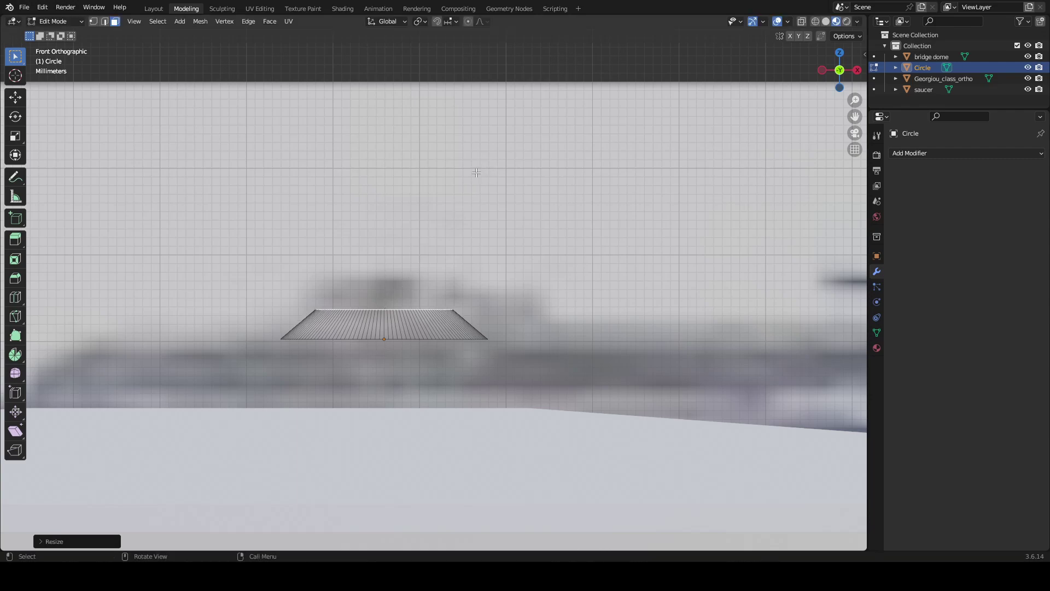
- Extrude the top face a second time about 2.1 mm along Z and scale it to about 0.3 for a domed shape
key(e)
key(z)
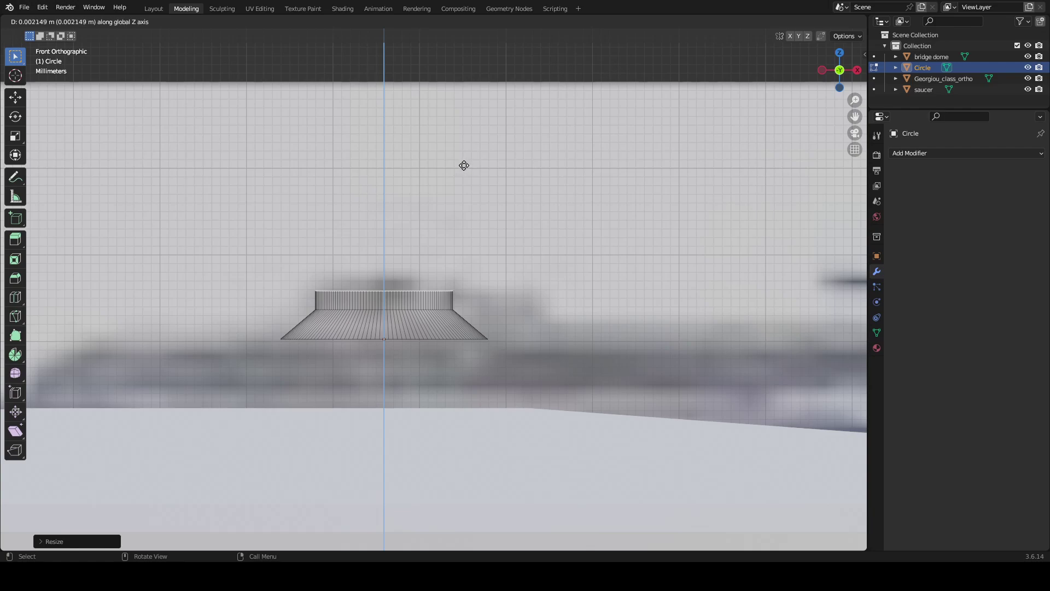
click(465, 167)
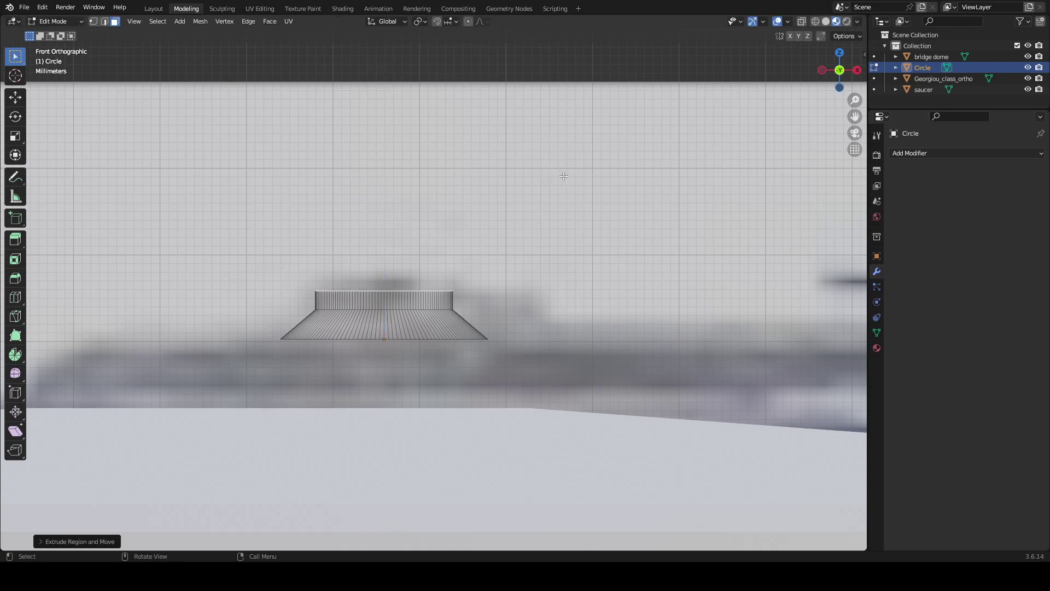
key(s)
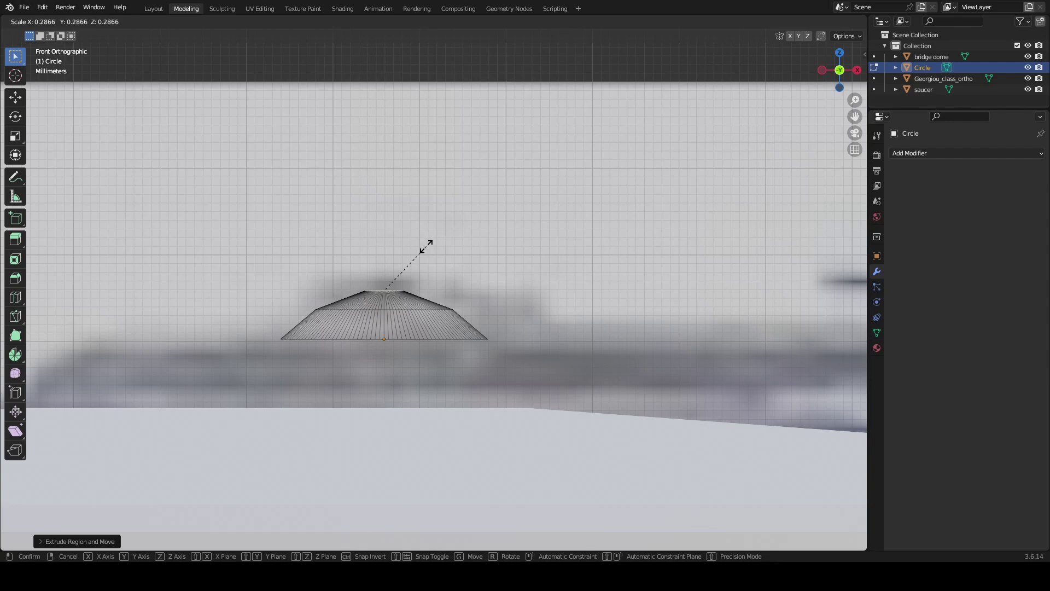
click(440, 249)
scroll(470, 166, down, 8)
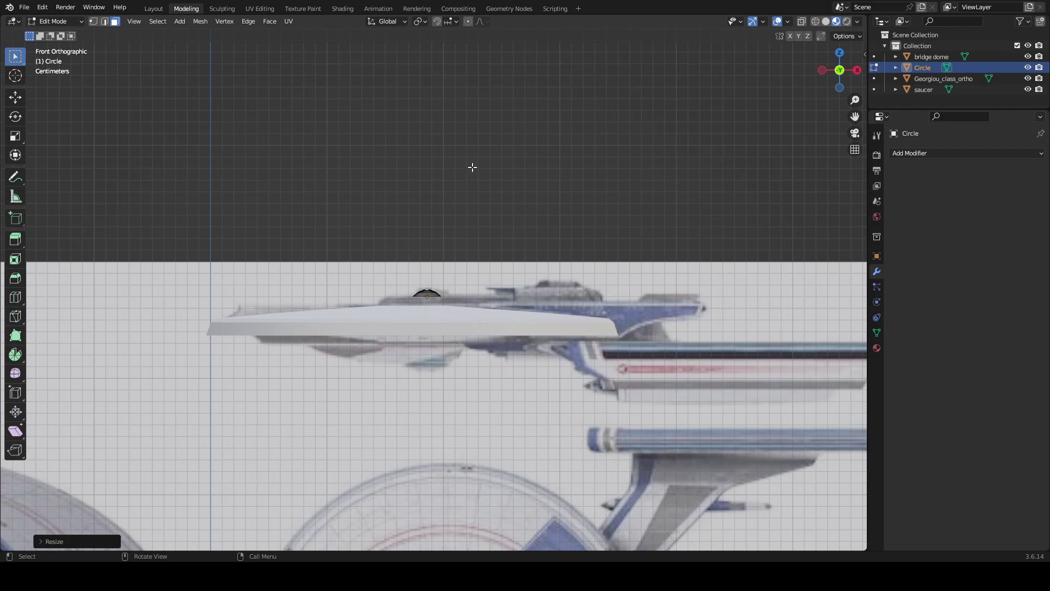
scroll(486, 175, down, 5)
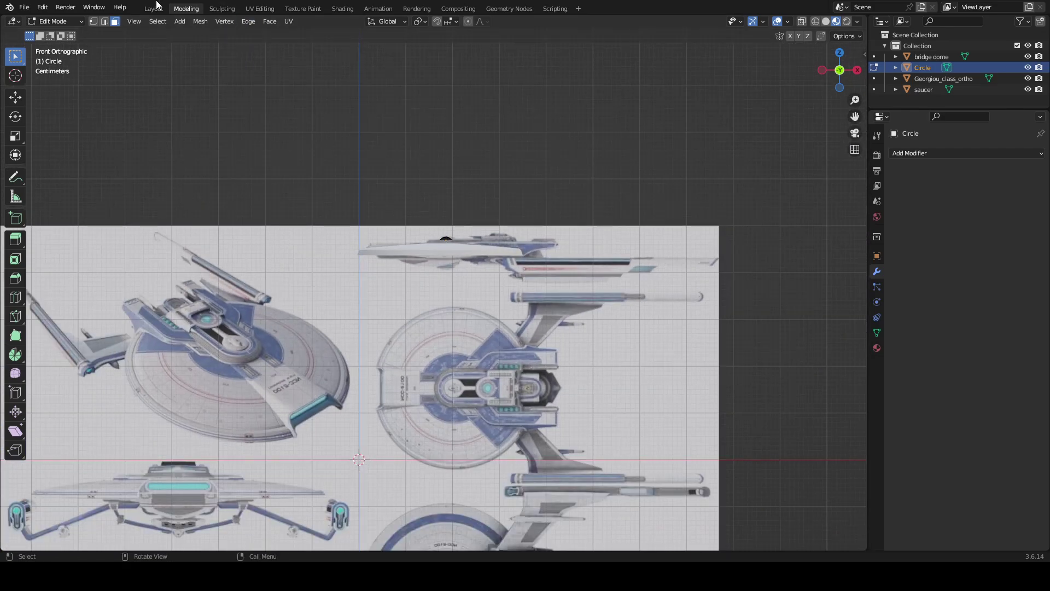
- Back in Object Mode, raise the bridge dome object about 0.448 m along Z to the side view's bridge
click(155, 8)
scroll(332, 140, down, 4)
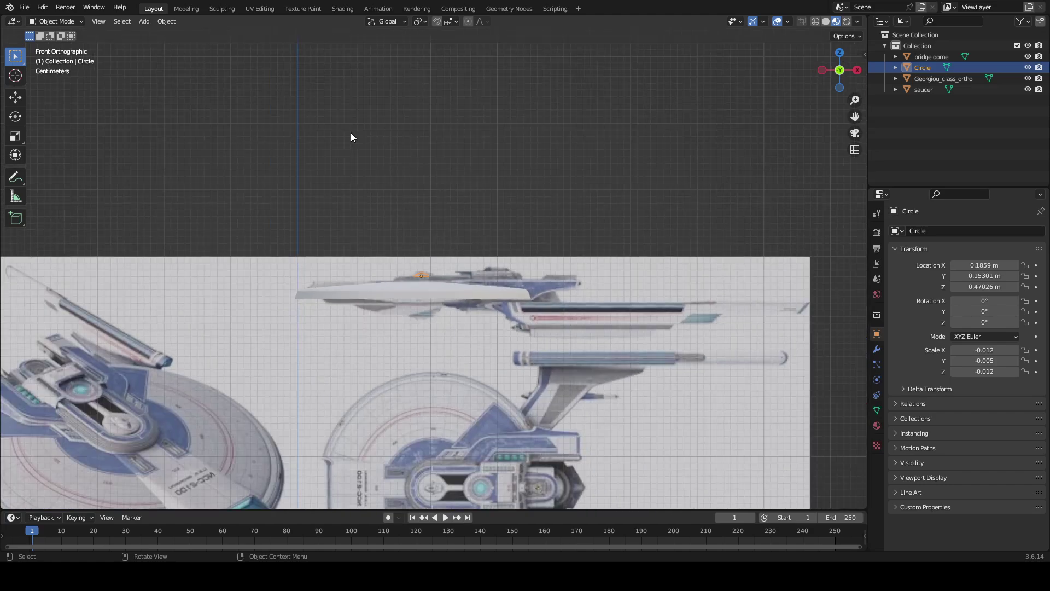
scroll(351, 136, down, 2)
middle_drag(352, 141, 400, 411)
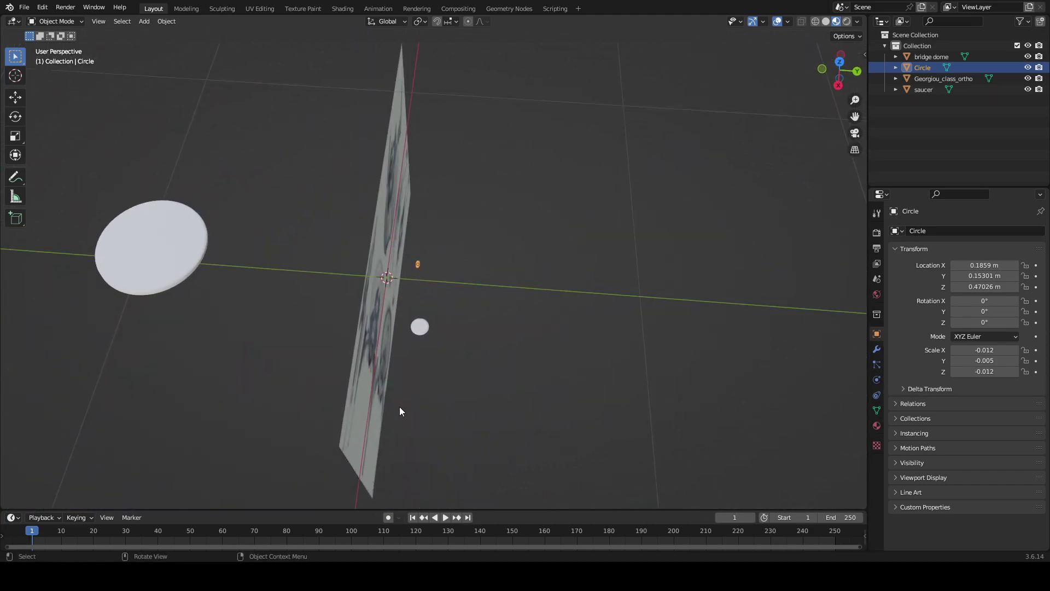
click(421, 328)
click(823, 71)
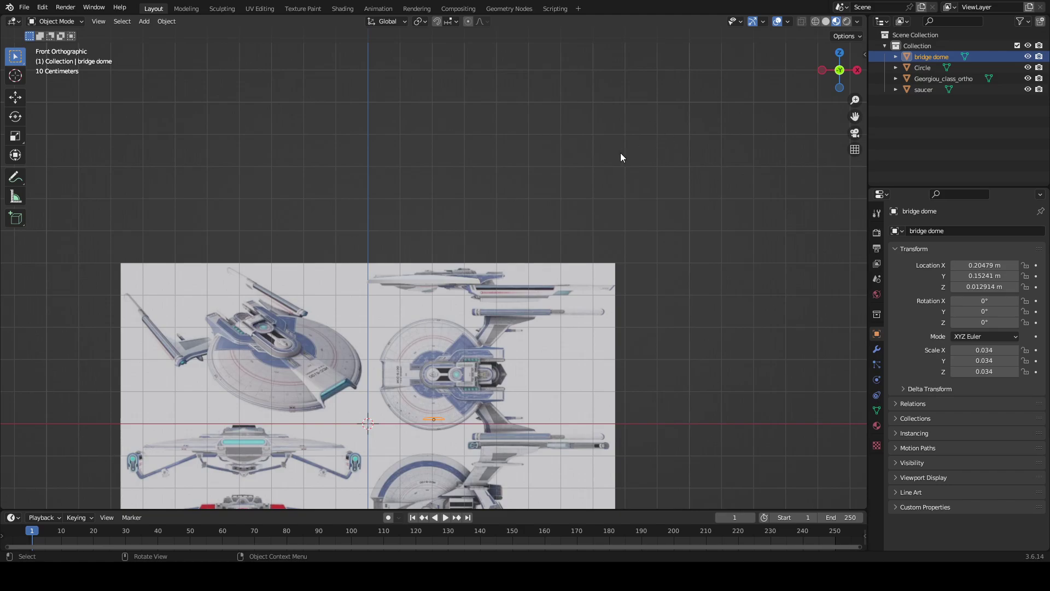
key(g)
key(z)
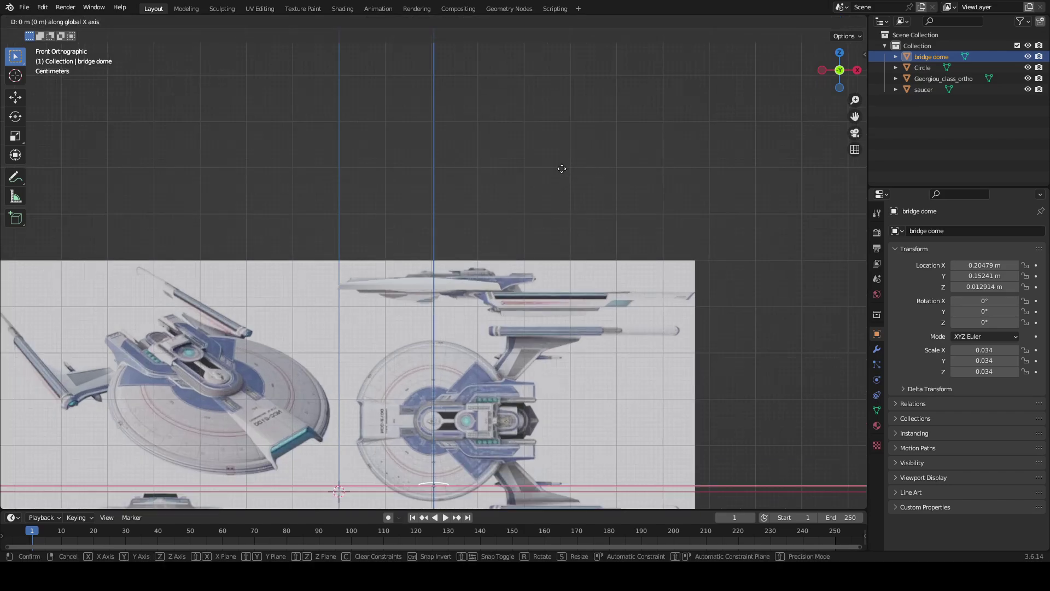
click(549, 440)
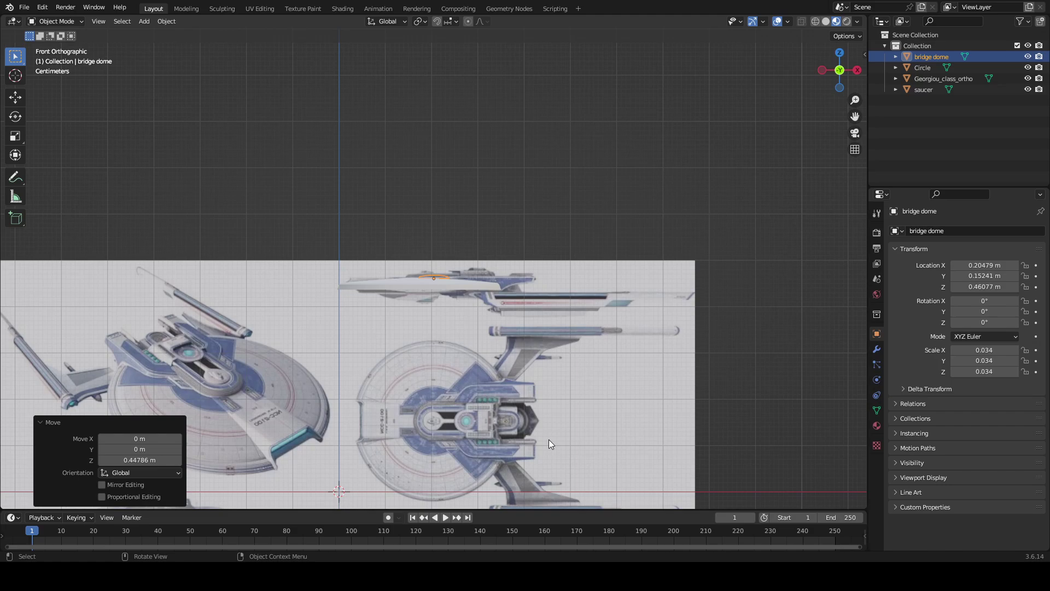
- Raise the bridge dome about 2.2 mm along Z and shift it about -0.026 m along X to fit beneath the small dome
scroll(510, 426, up, 6)
middle_drag(530, 363, 306, 265)
click(841, 70)
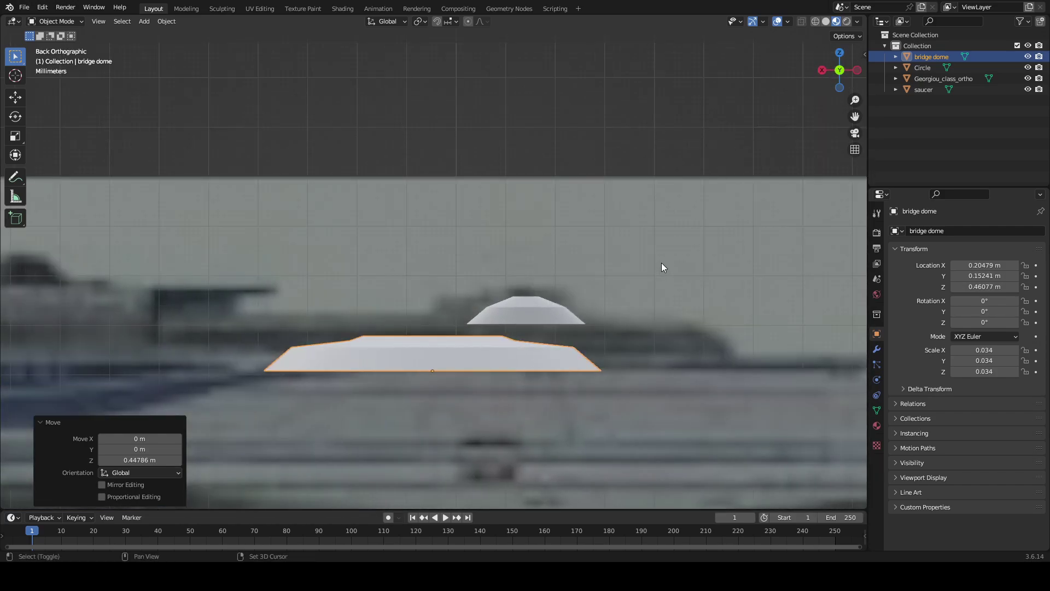
shift+middle_drag(662, 265, 534, 192)
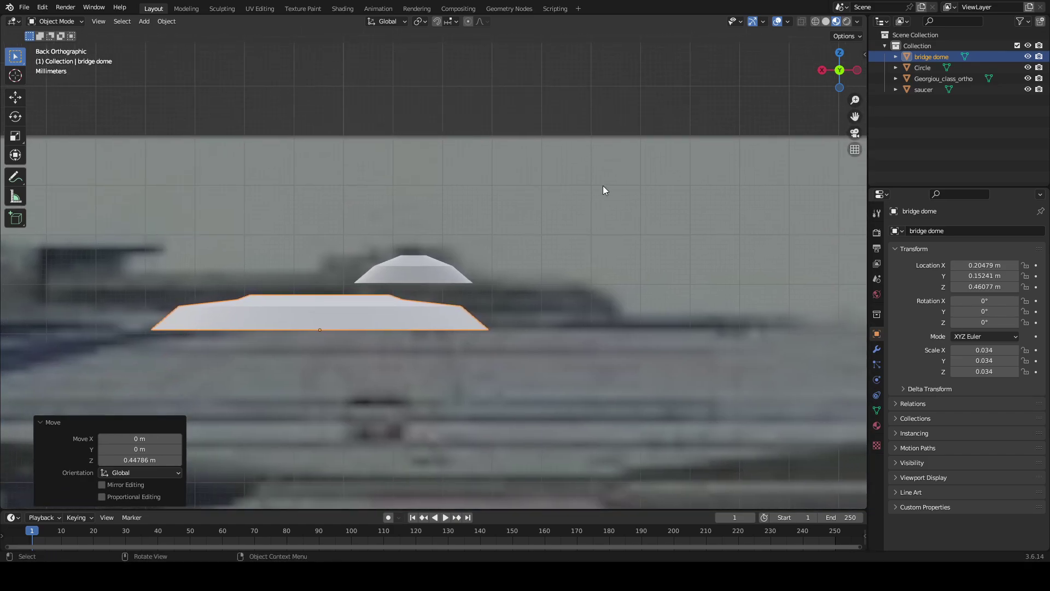
key(g)
key(z)
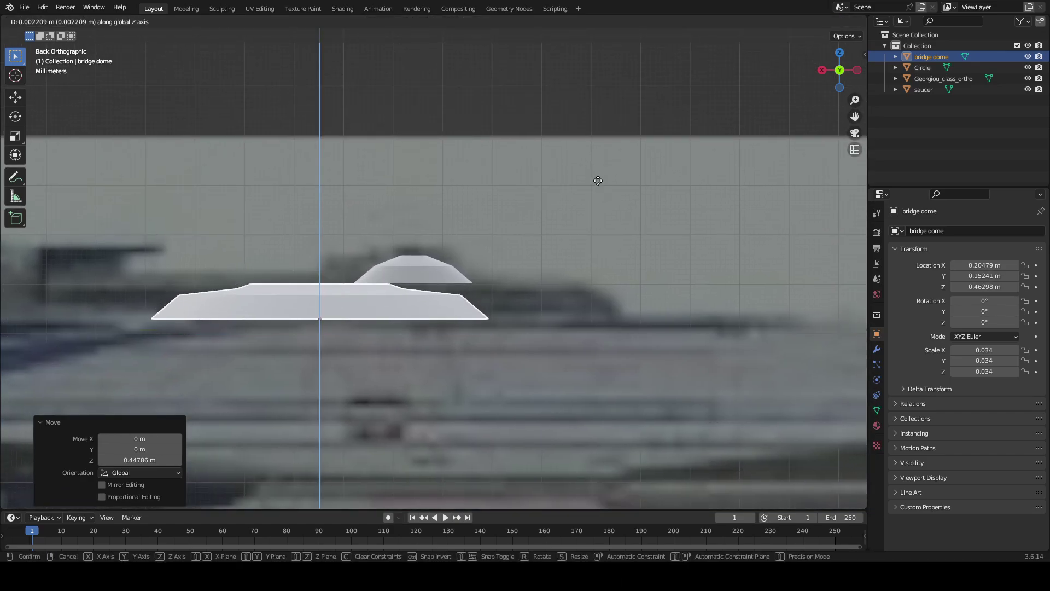
click(599, 181)
key(g)
key(x)
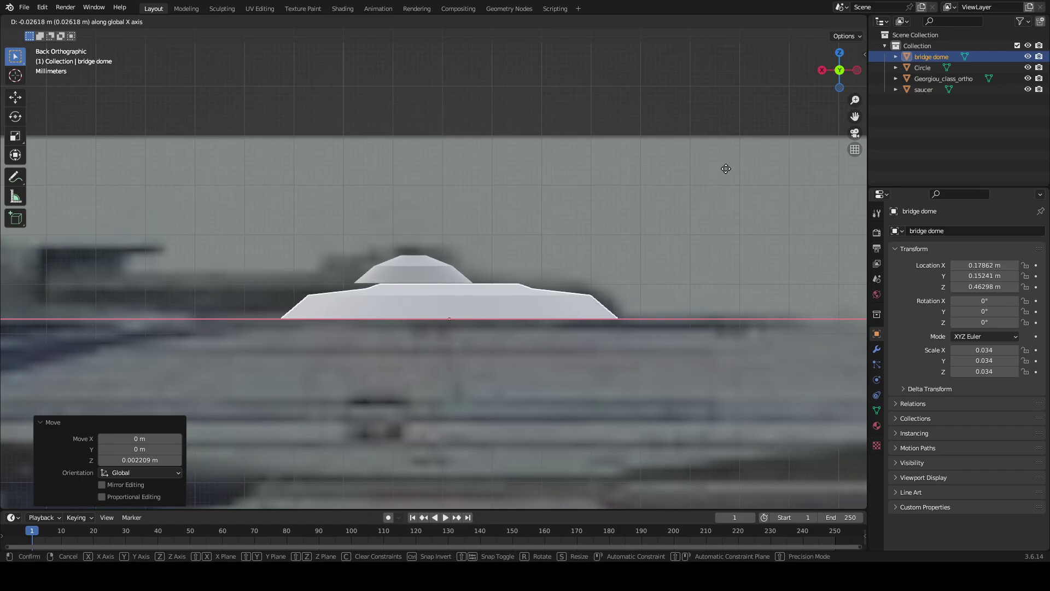
click(723, 168)
scroll(556, 218, up, 4)
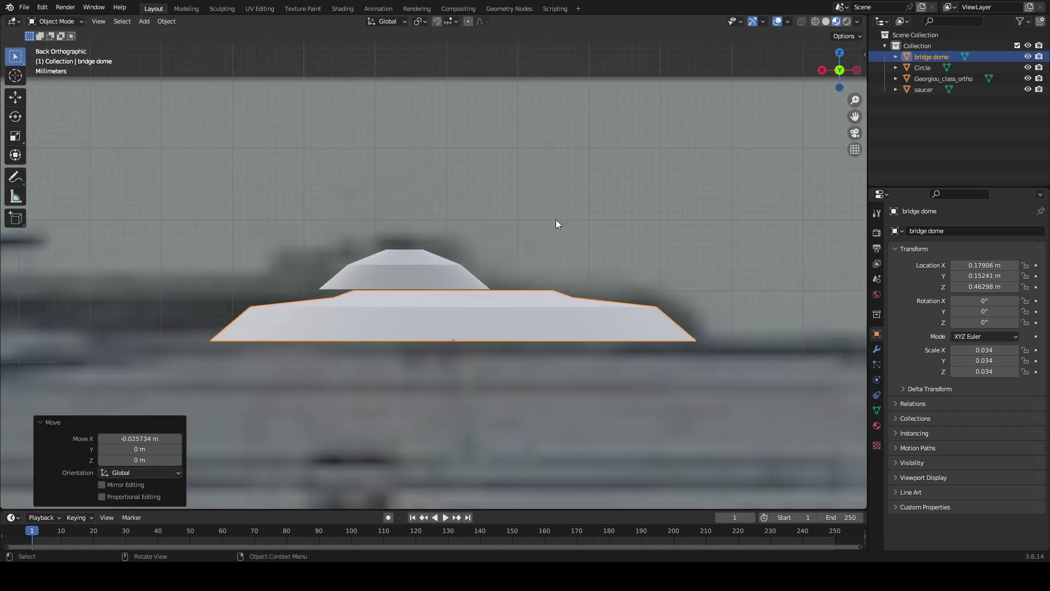
- Move the small upper dome about -0.007 m along X to centre it over the bridge dome
click(425, 262)
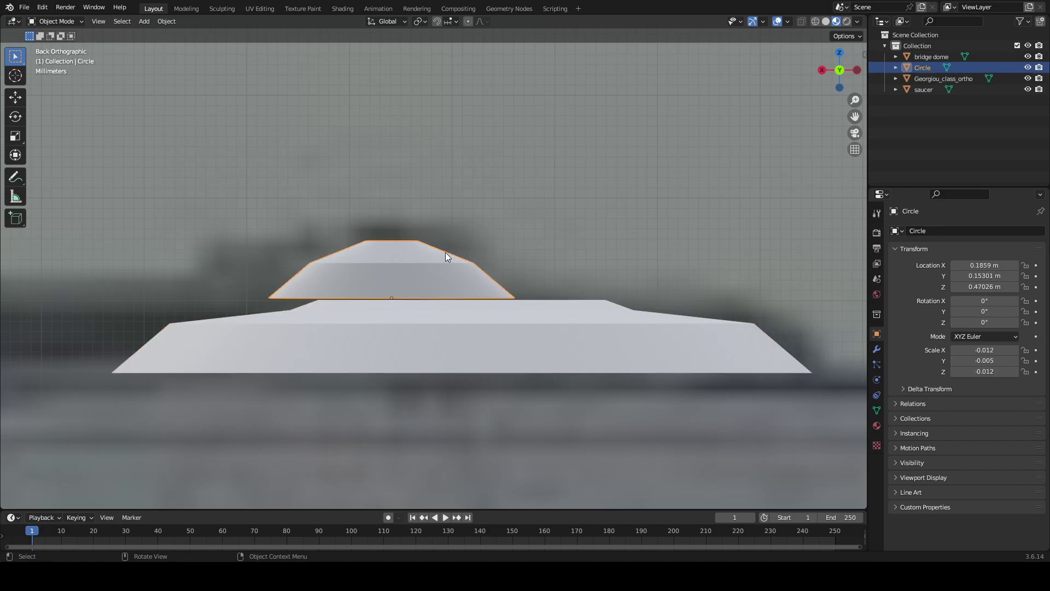
key(g)
key(x)
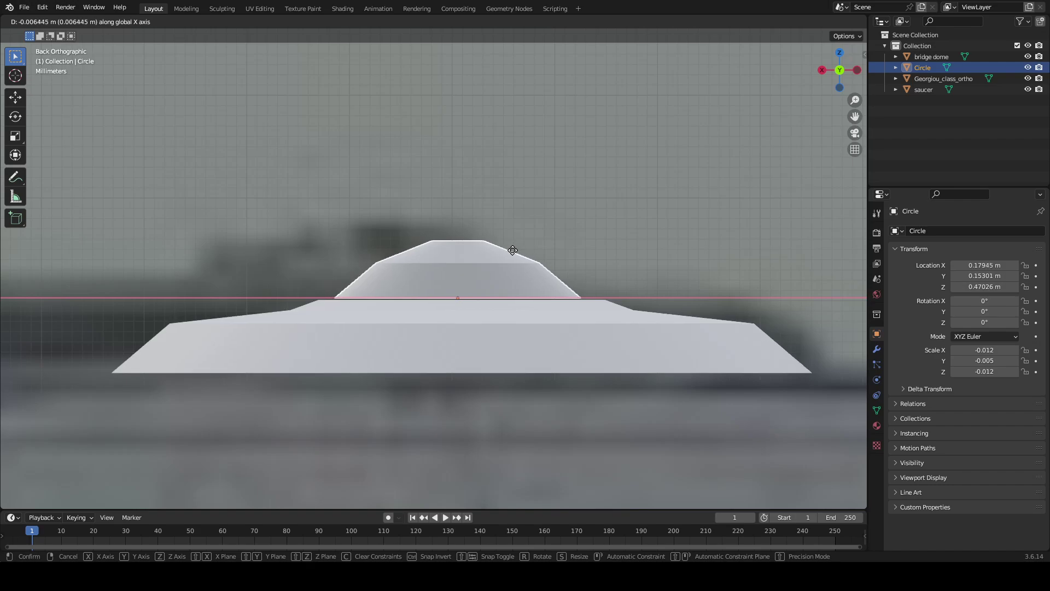
click(516, 250)
scroll(517, 251, down, 2)
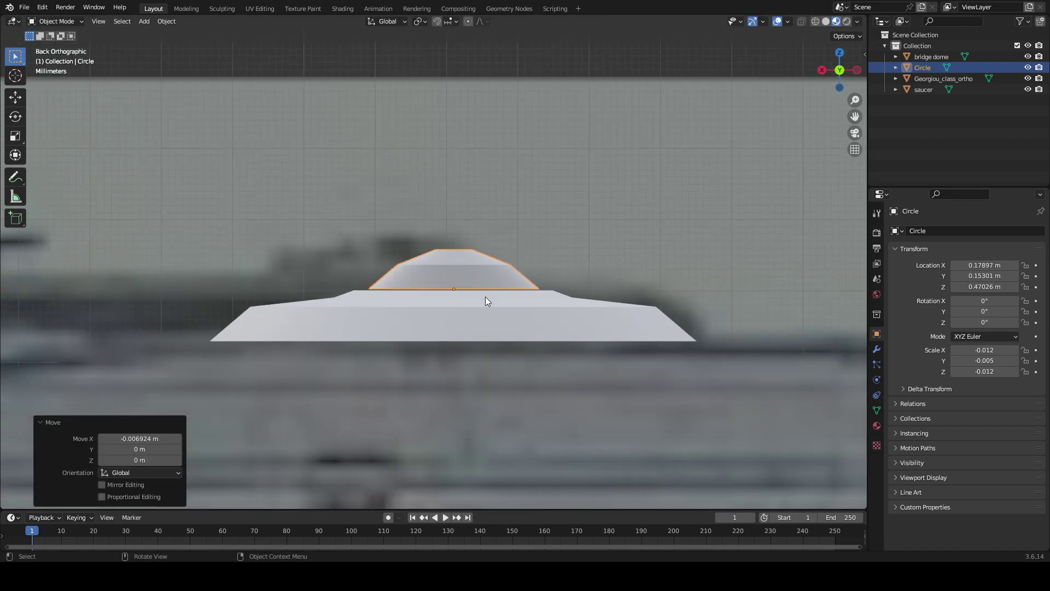
- Select the bridge dome and small upper dome together and lower them about 1.1 mm along Z onto the saucer line
click(485, 297)
shift+click(482, 278)
key(g)
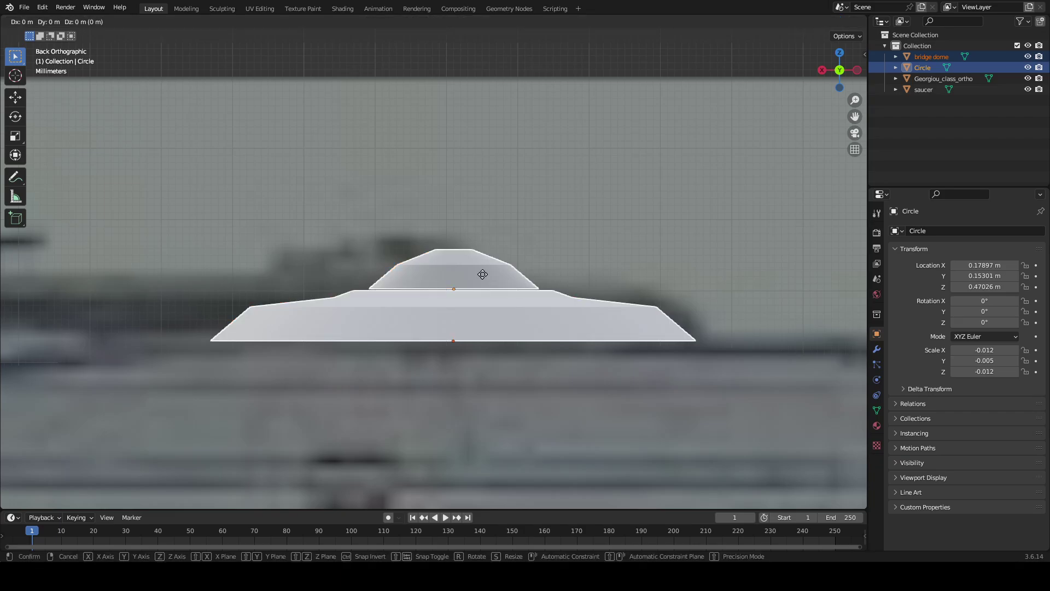
key(z)
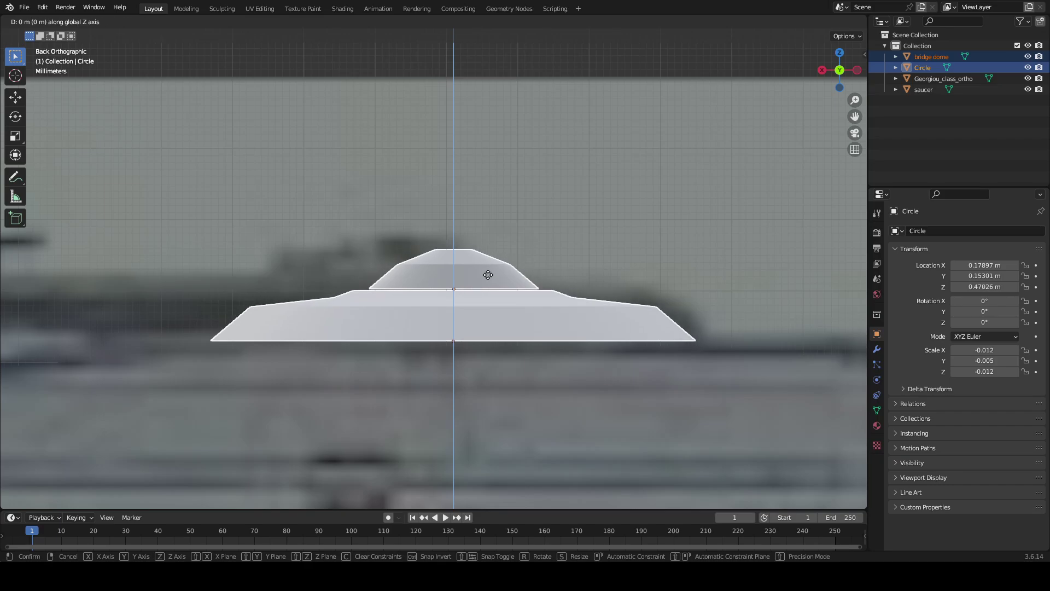
click(489, 281)
scroll(501, 271, down, 5)
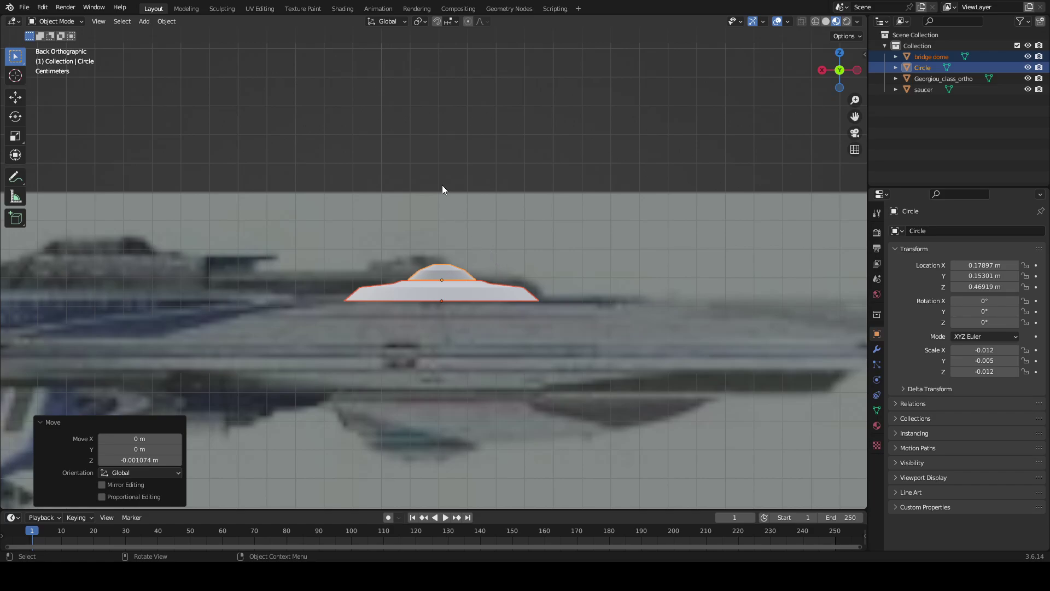
- Shift both domes together about -0.153 m along Y to the reference image plane
middle_drag(442, 185, 442, 225)
middle_drag(478, 136, 417, 175)
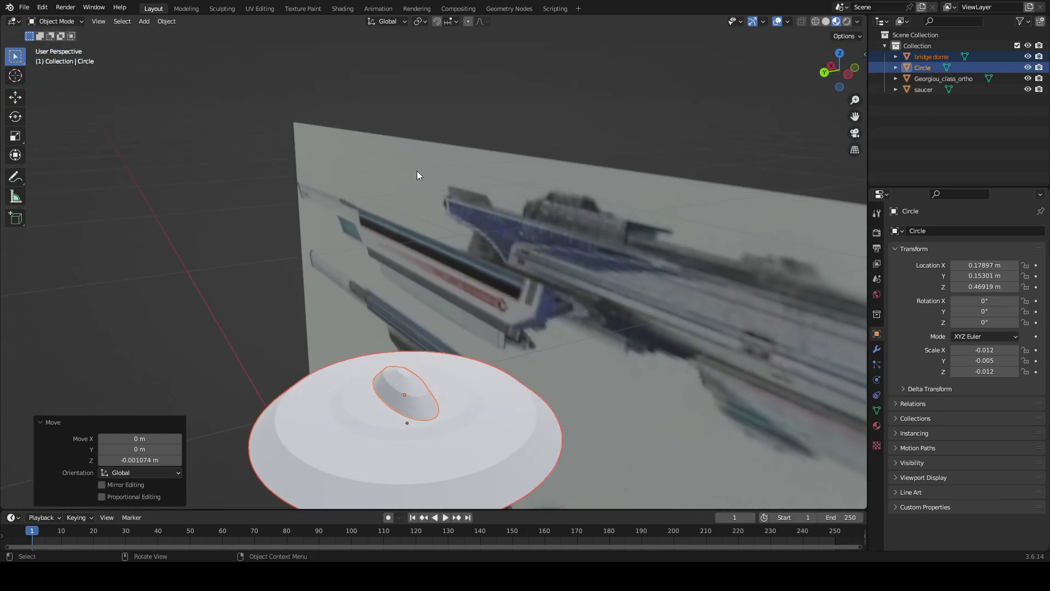
key(g)
key(y)
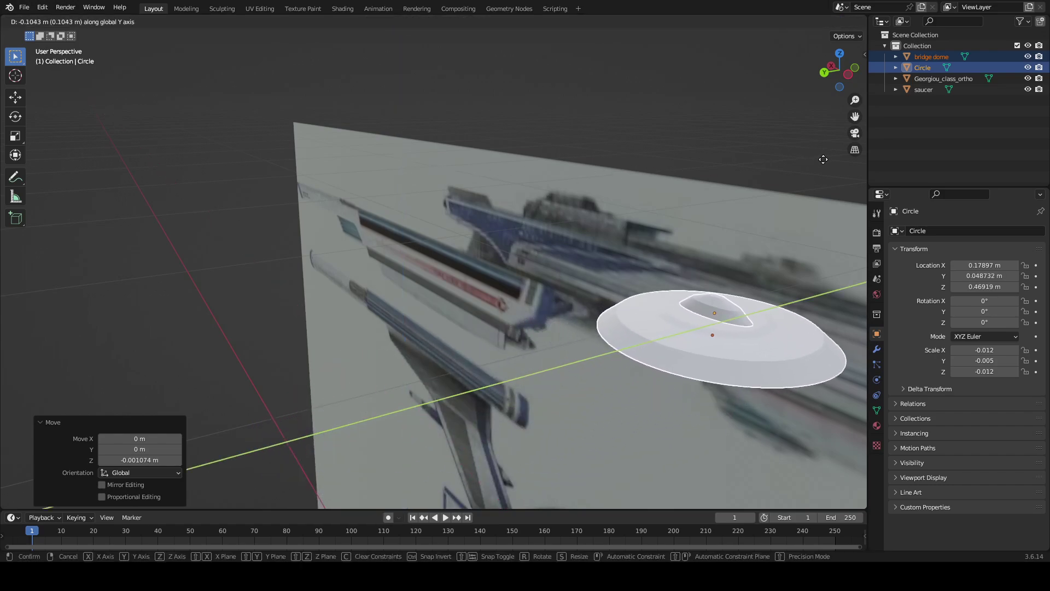
click(129, 152)
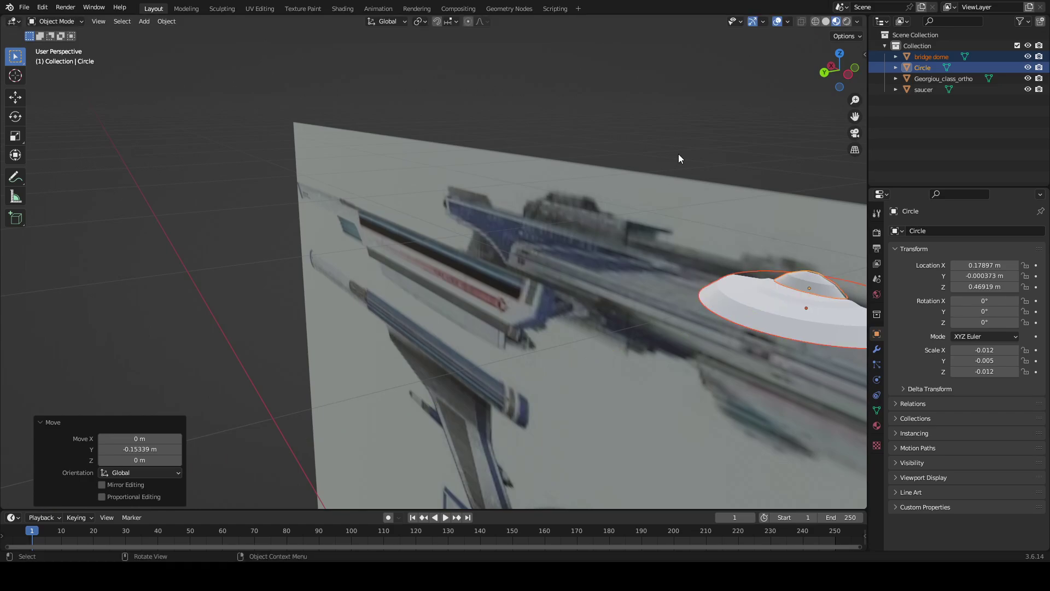
- Select only the bridge dome, open it for mesh editing in the Modeling workspace, and frame its selected faces
click(825, 72)
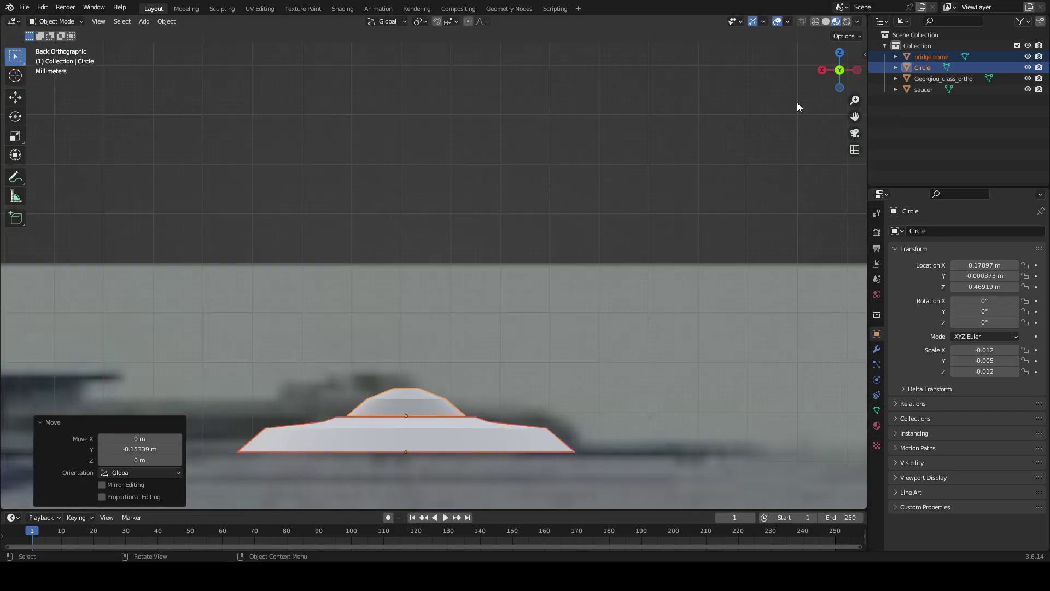
shift+scroll(555, 228, down, 3)
scroll(519, 260, up, 2)
click(497, 372)
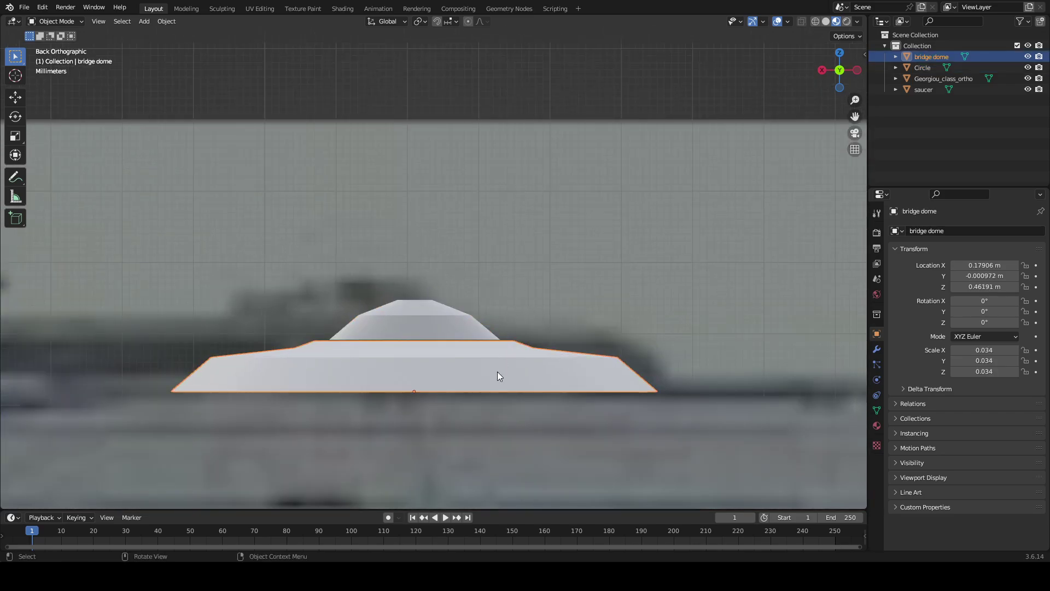
click(194, 7)
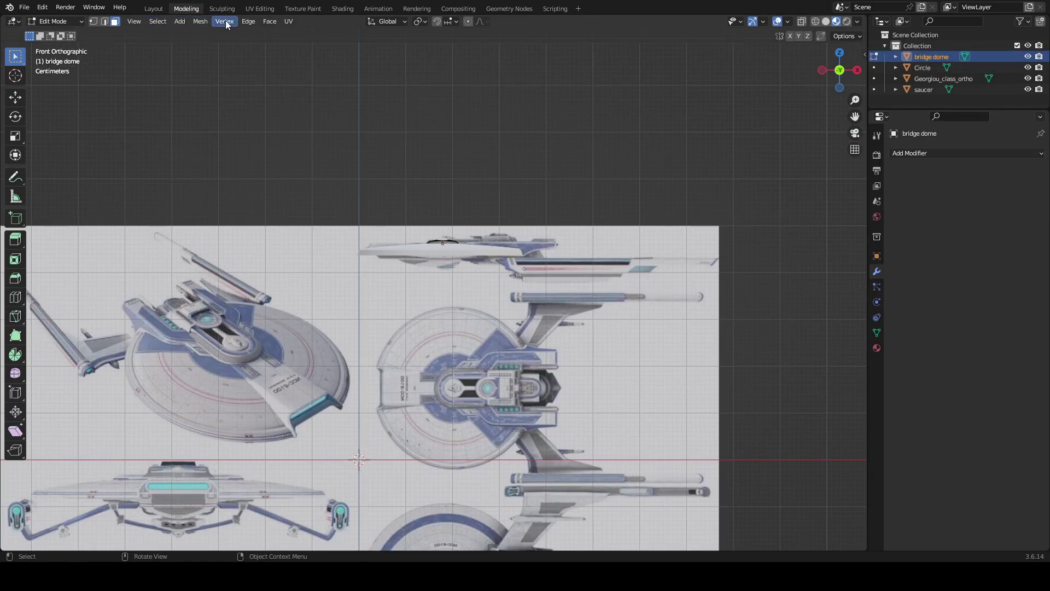
click(158, 24)
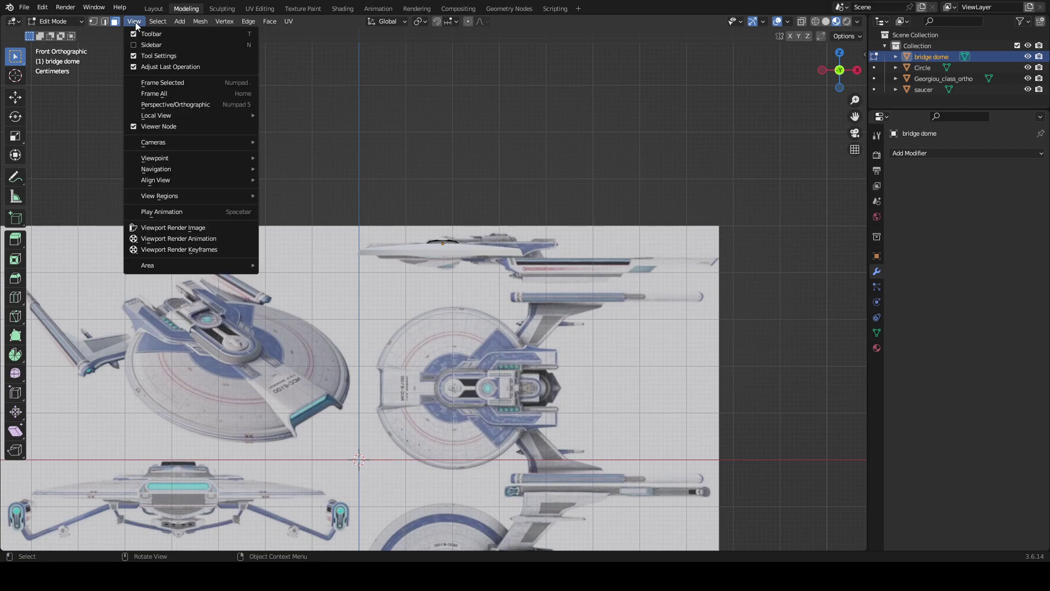
click(158, 81)
drag(376, 153, 811, 449)
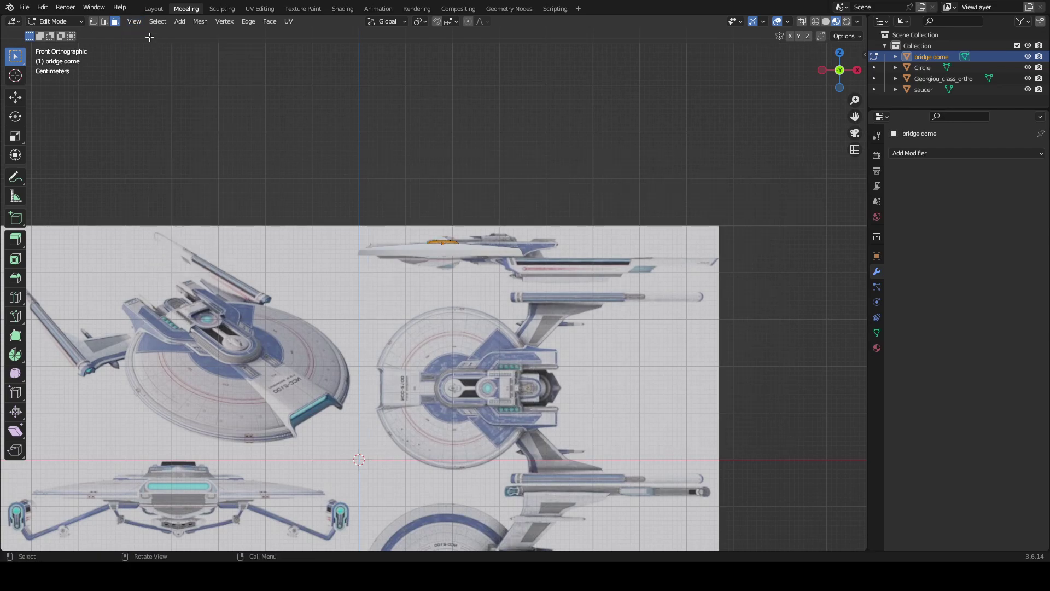
click(137, 23)
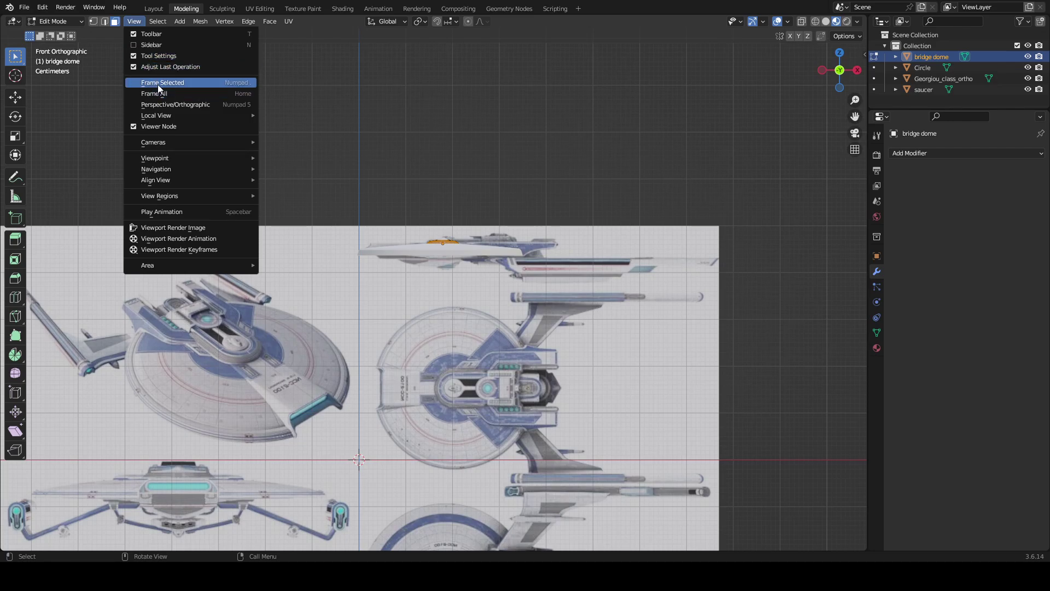
click(158, 83)
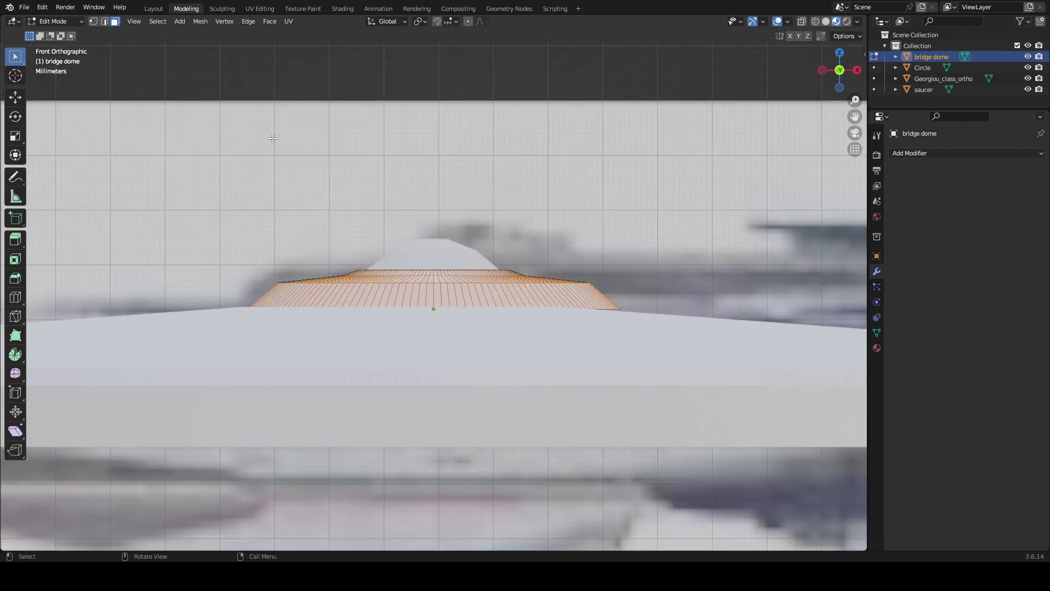
- Select the bridge dome's top face and its two upper sloped face rings, and scale them to about 1.17
middle_drag(581, 183, 522, 248)
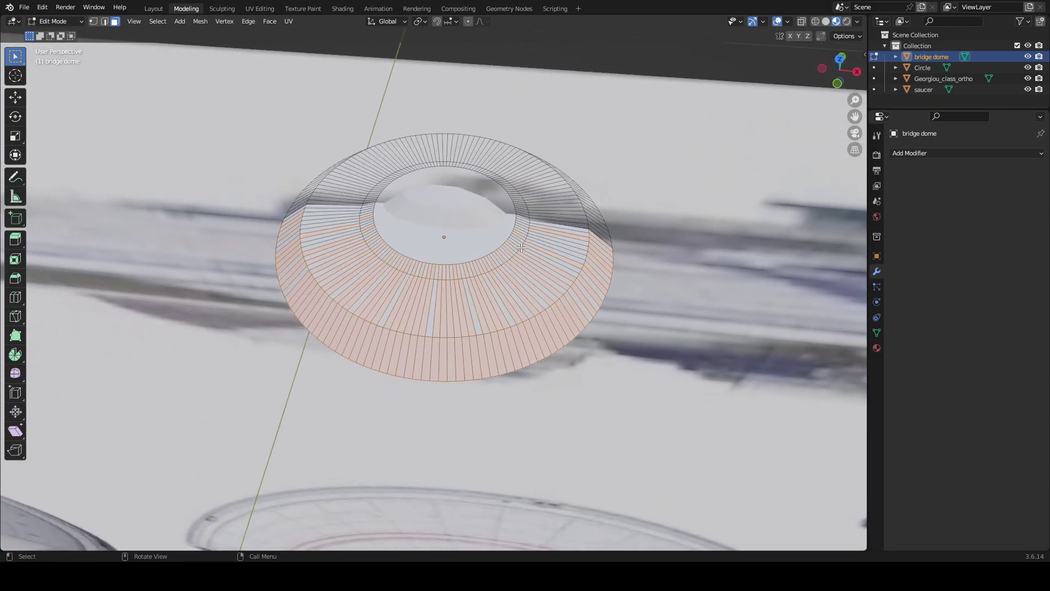
click(424, 250)
middle_drag(413, 248, 435, 220)
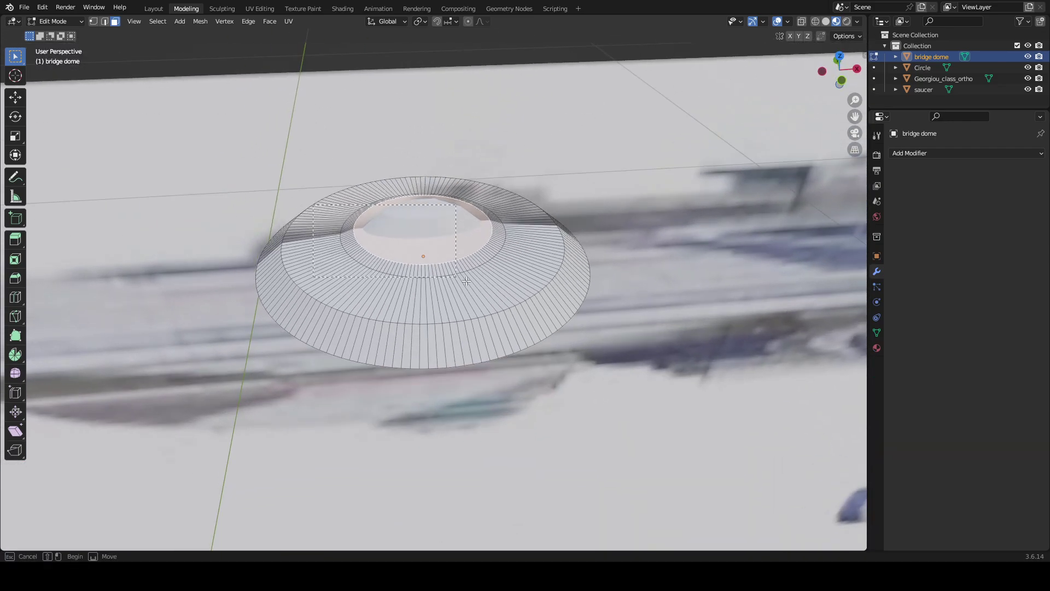
alt+click(514, 286)
drag(492, 252, 354, 186)
click(842, 82)
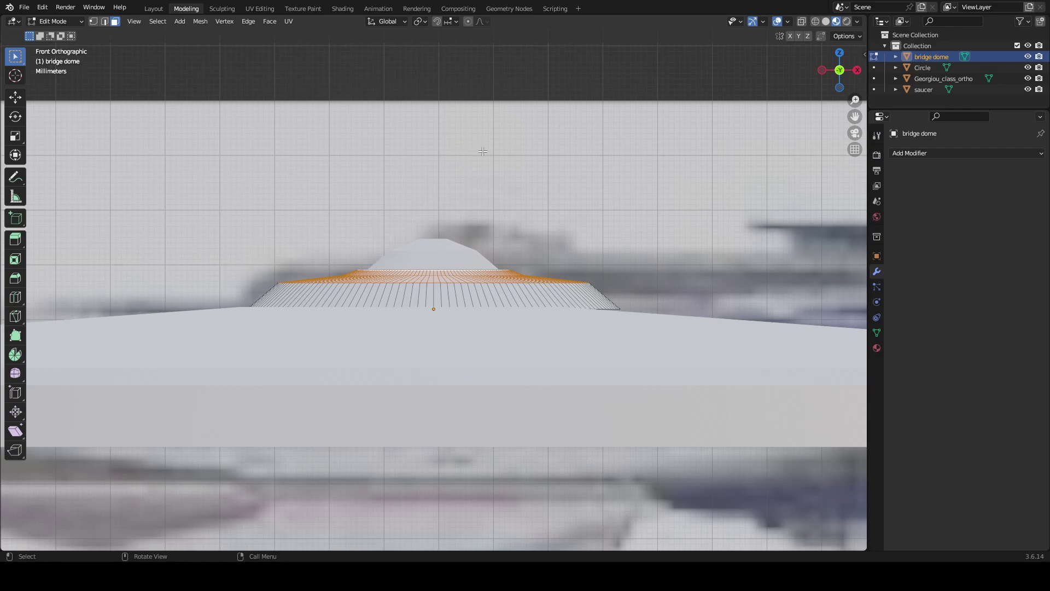
key(s)
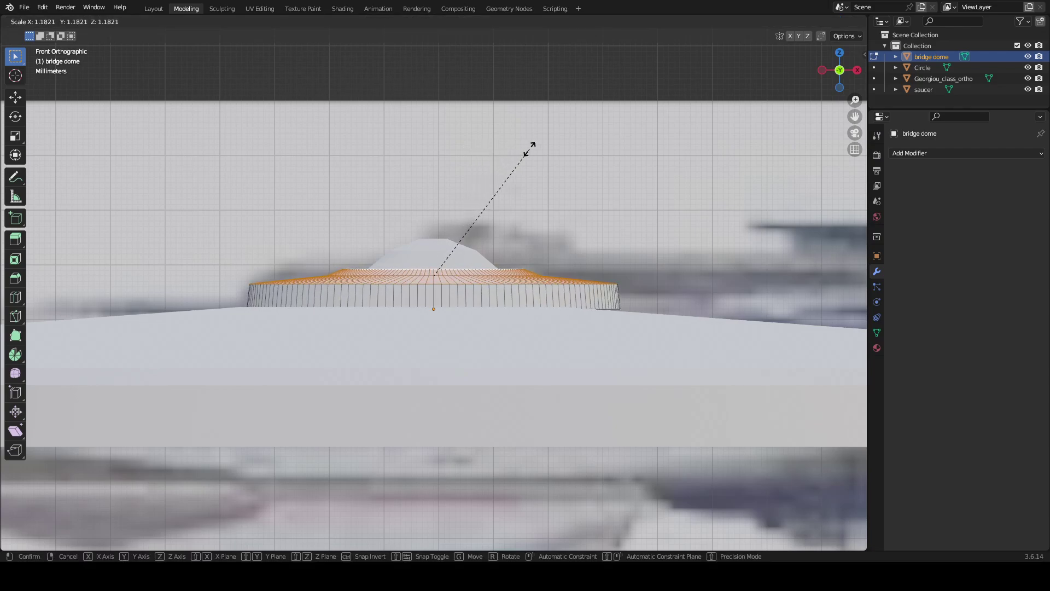
click(523, 148)
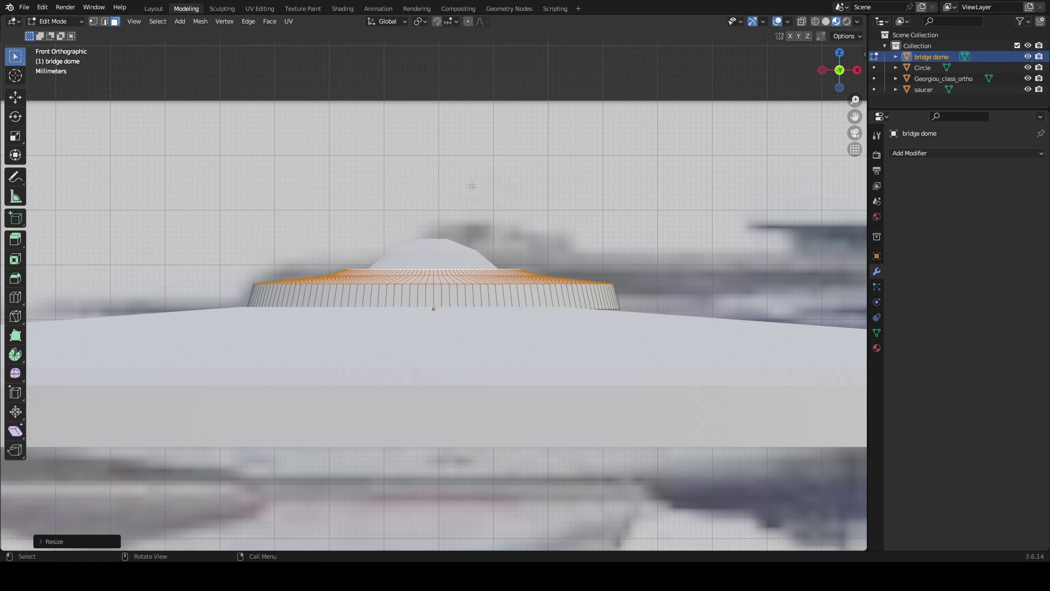
- Circle-deselect the wide outer ring of sloped faces, keeping the top face and inner ring selected
middle_drag(444, 239, 456, 322)
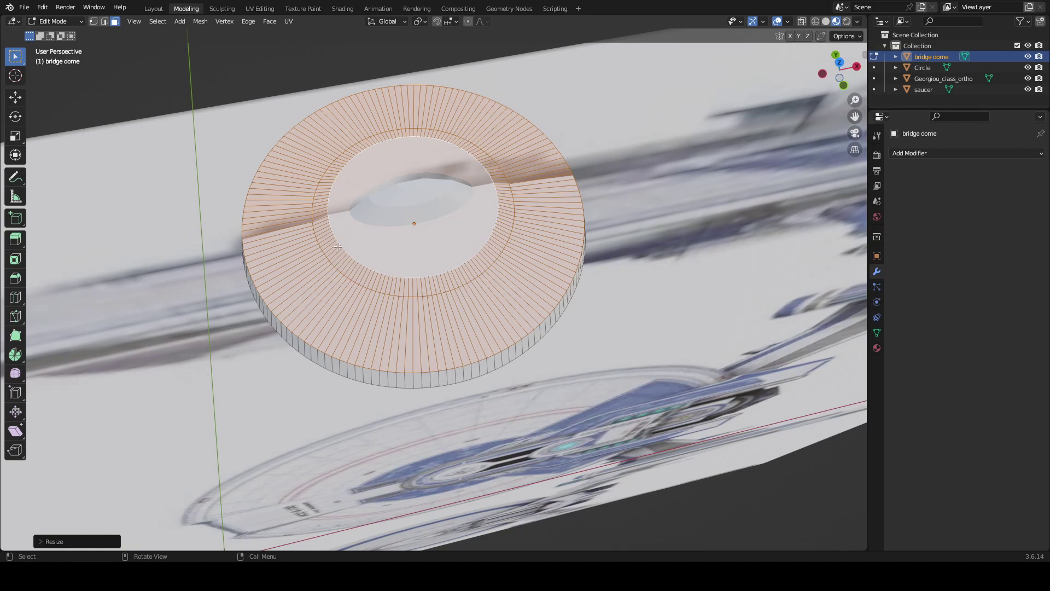
middle_drag(338, 247, 759, 90)
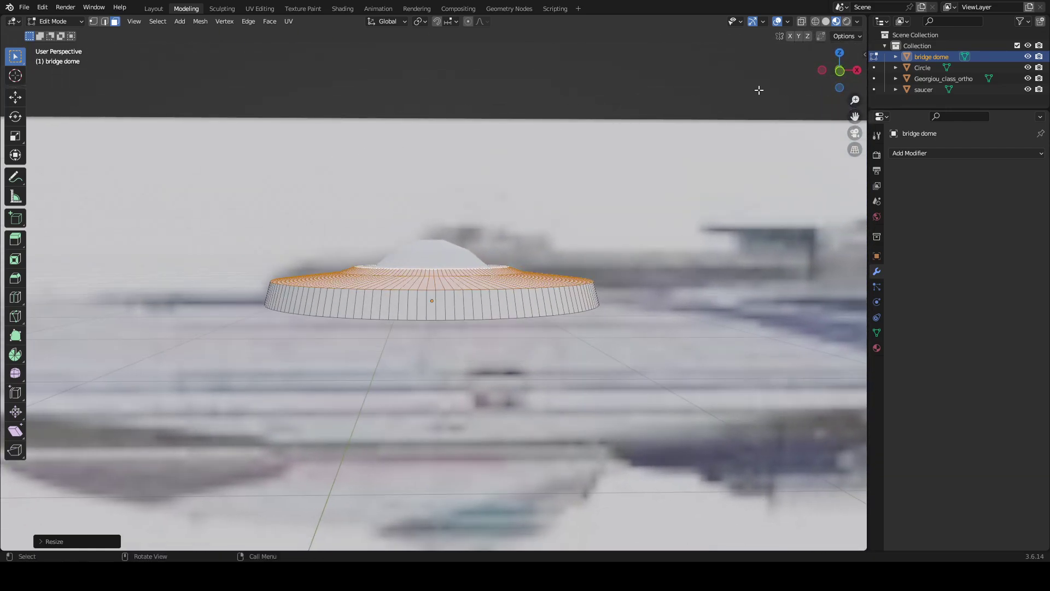
click(841, 72)
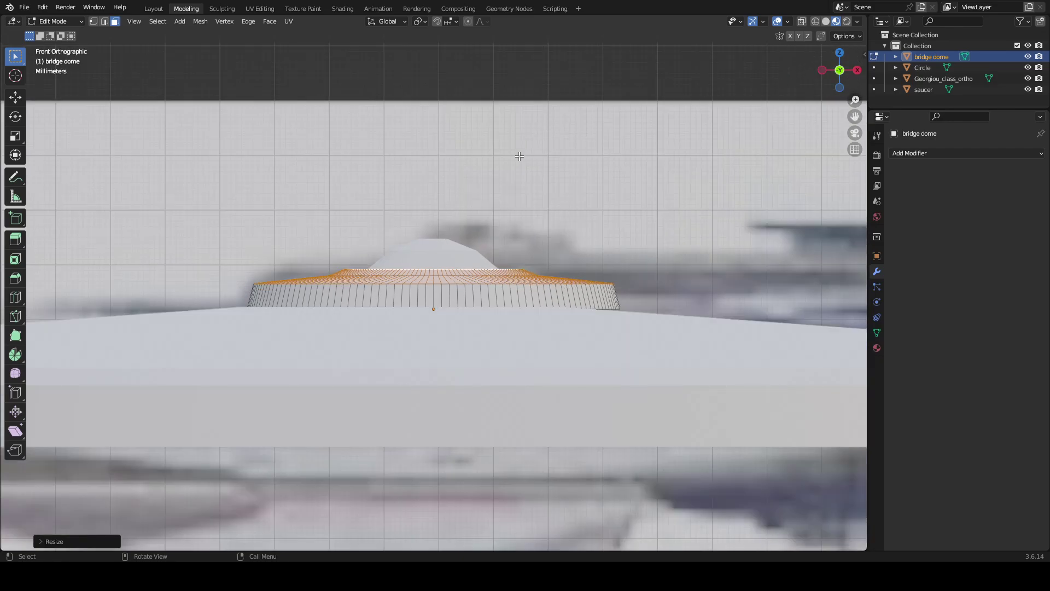
middle_drag(531, 174, 519, 279)
key(c)
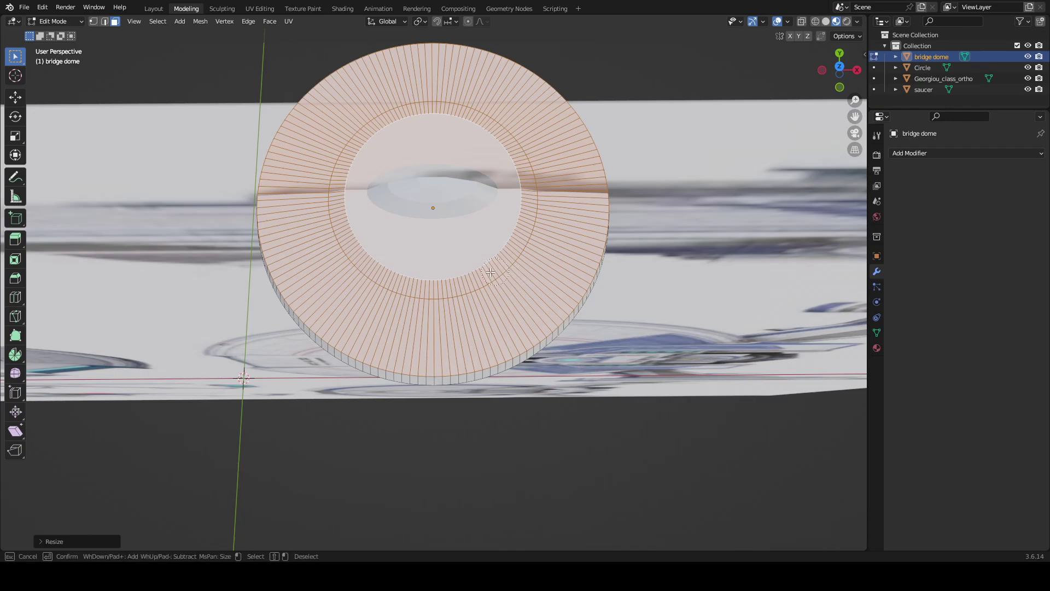
shift+drag(393, 323, 479, 324)
shift+drag(563, 263, 579, 189)
mouse_move(563, 134)
shift+mouse_down()
mouse_move(512, 71)
mouse_move(438, 49)
mouse_move(345, 88)
mouse_move(328, 111)
shift+mouse_up()
mouse_move(305, 163)
shift+mouse_down()
mouse_move(297, 221)
mouse_move(319, 286)
mouse_move(393, 326)
shift+mouse_up()
right_click(393, 327)
middle_drag(394, 326, 810, 43)
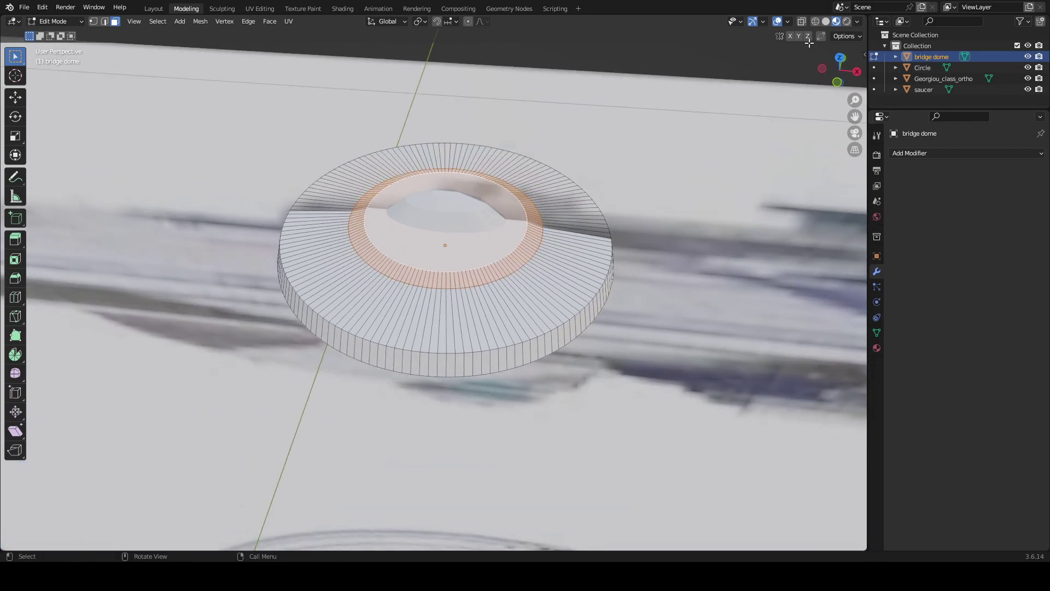
- From the front view, scale the bridge dome's top face and inner ring to about 1.5
key(KP_5)
key(KP_1)
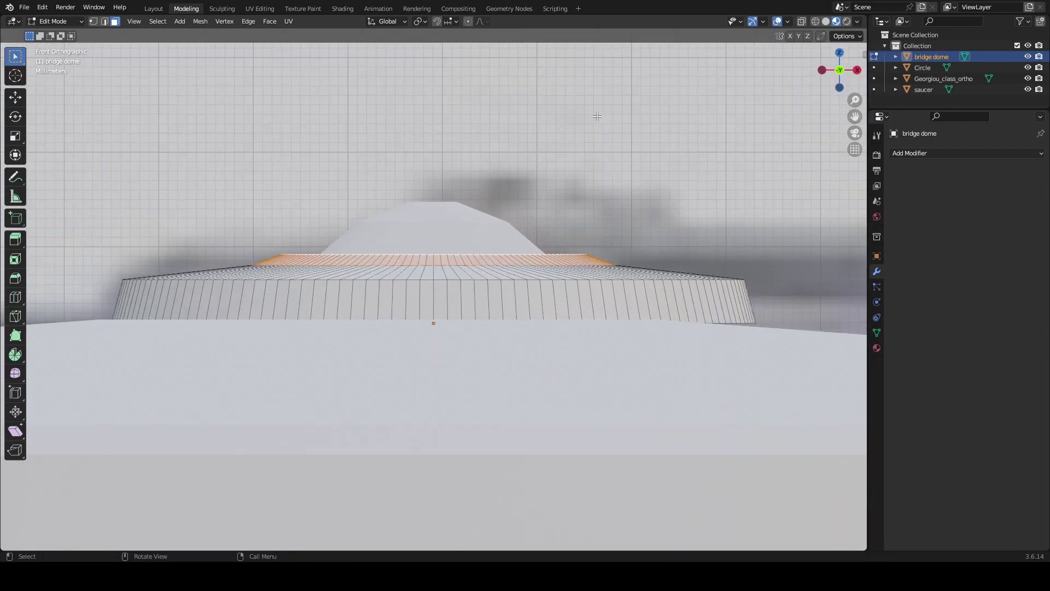
key(s)
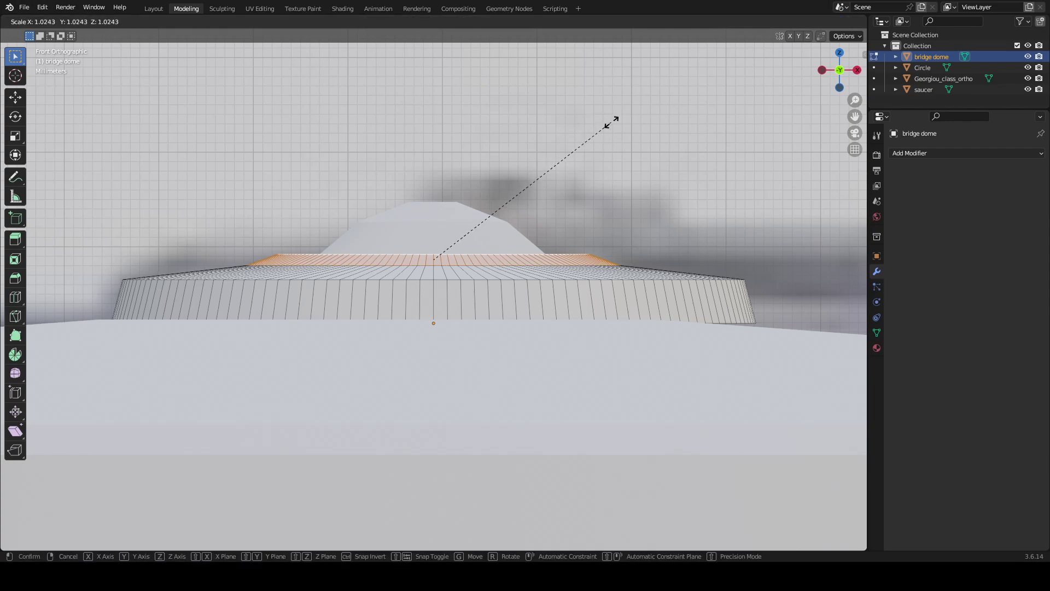
click(728, 116)
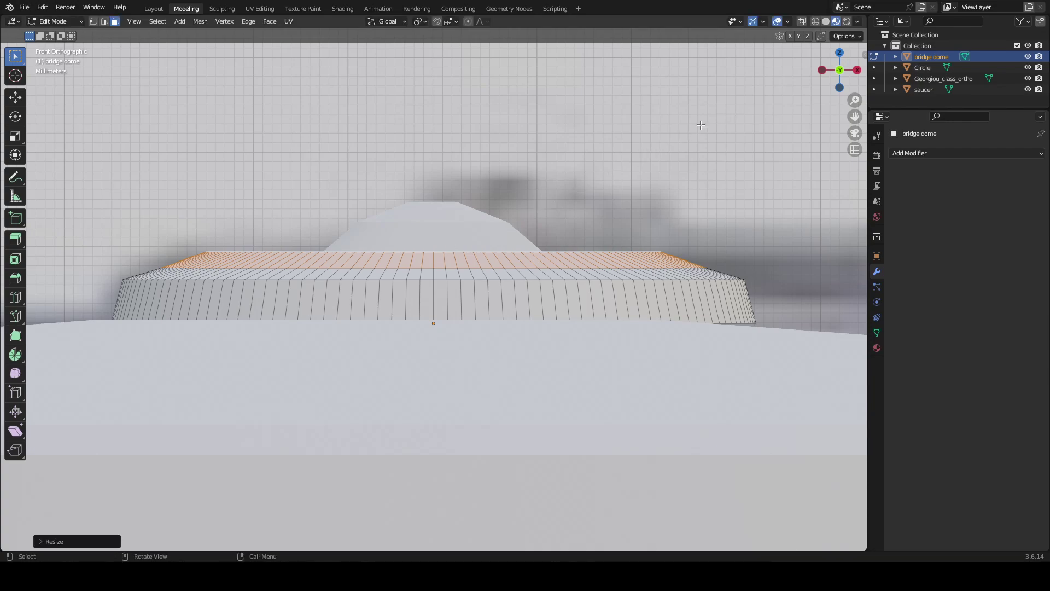
- Scale only the bridge dome's top face to about 0.48 to meet the small dome's base, and return to the Layout workspace
middle_drag(728, 116, 453, 273)
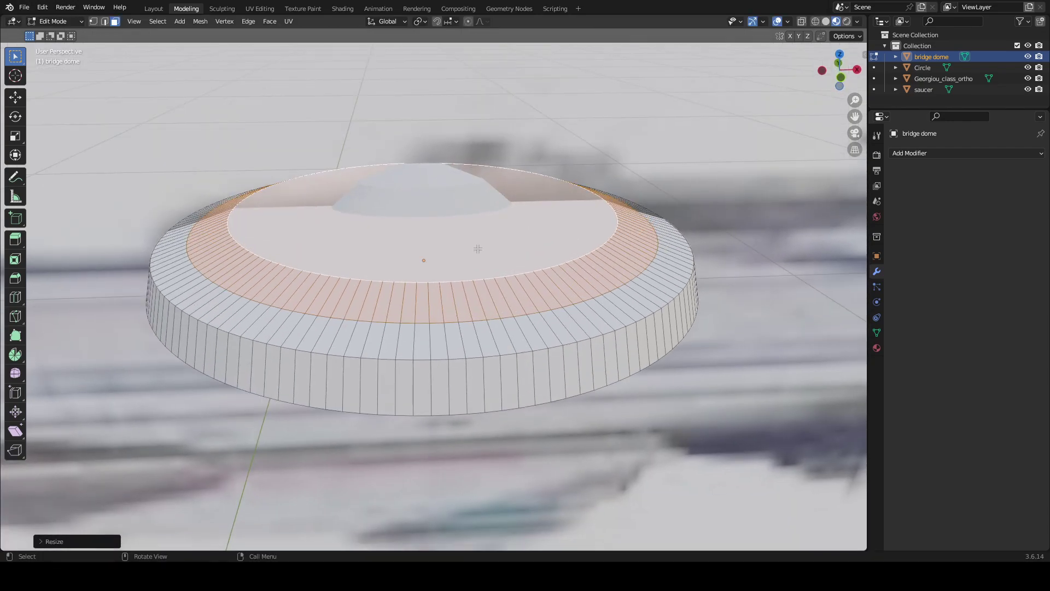
click(842, 77)
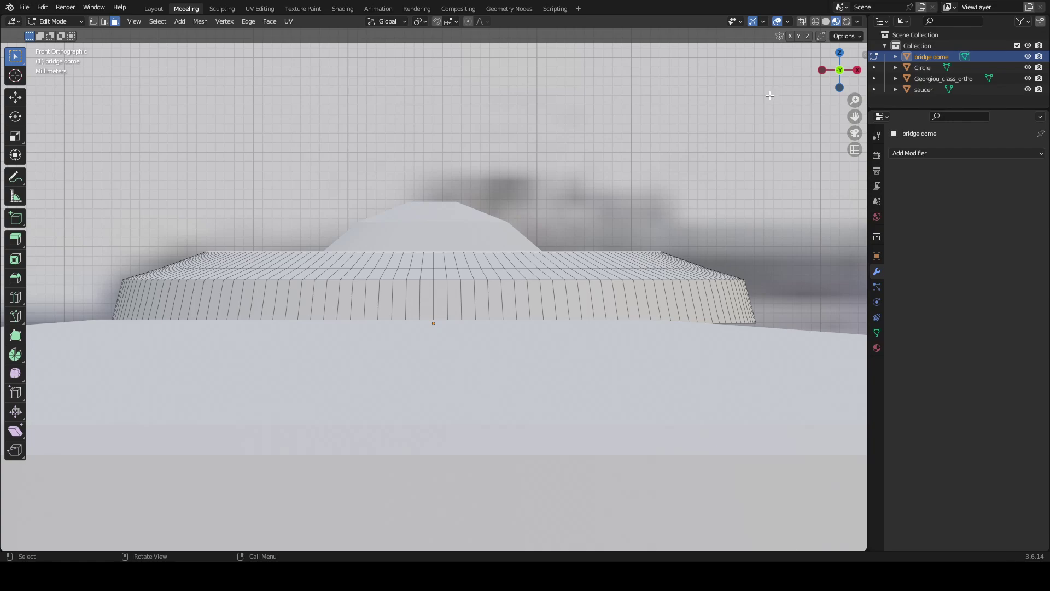
key(s)
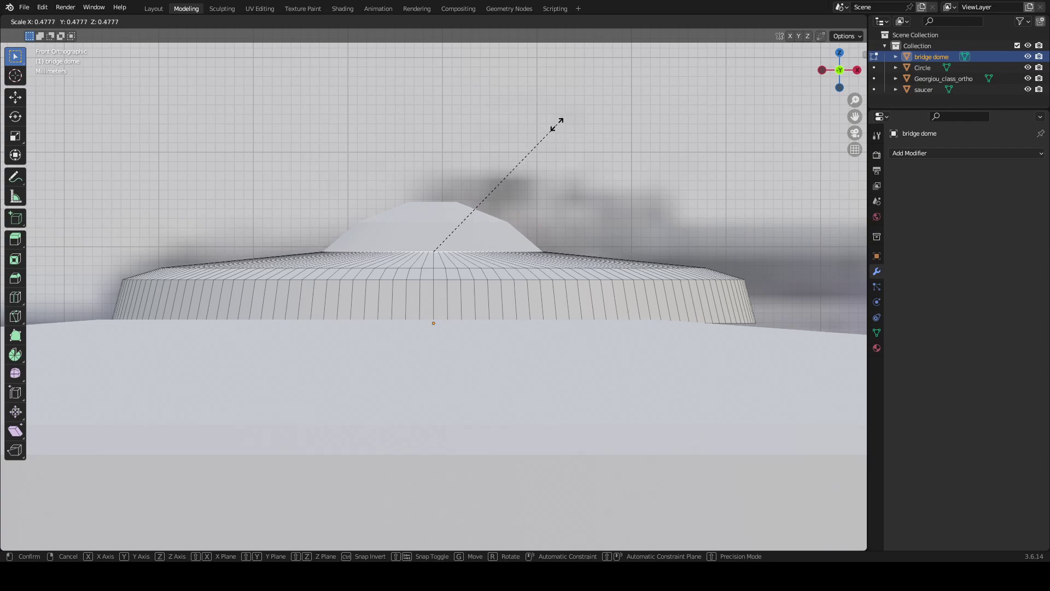
click(557, 123)
scroll(557, 124, up, 3)
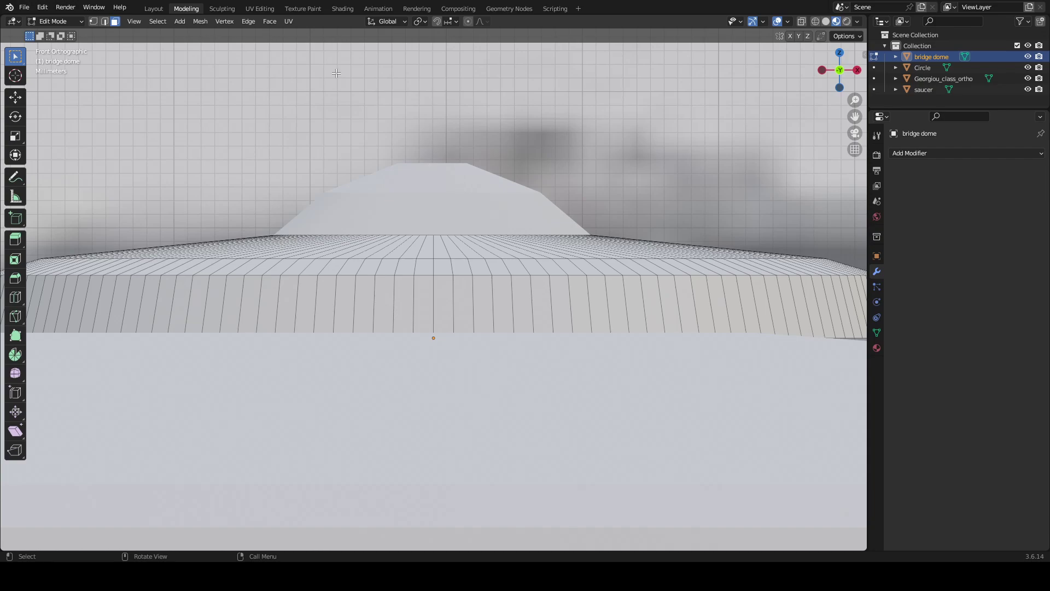
click(154, 8)
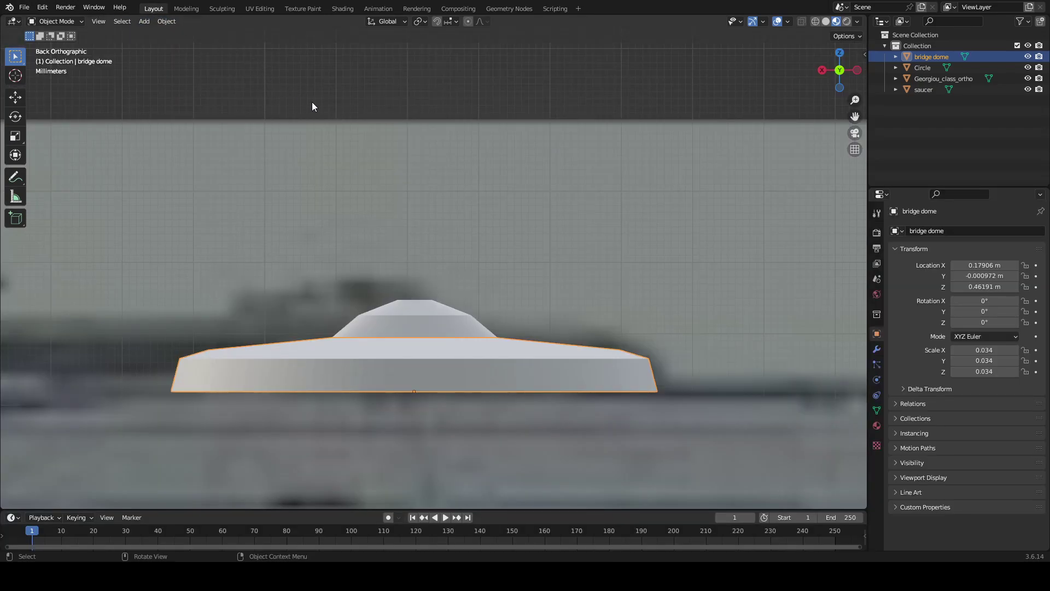
middle_drag(491, 156, 454, 276)
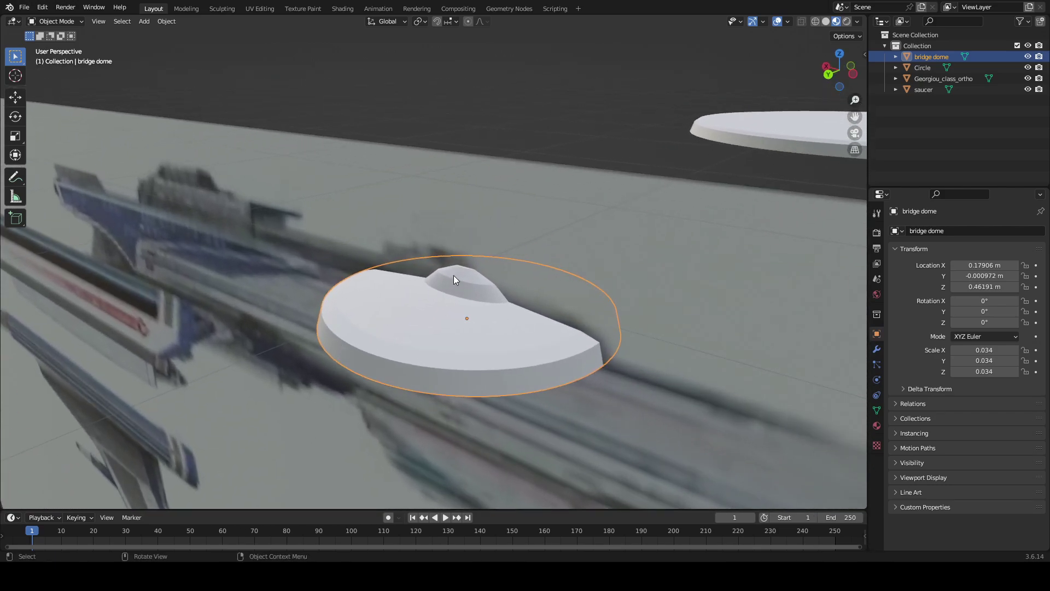
- From the back view, nudge the bridge dome about -0.0003 m along X to align it with the side reference
click(457, 282)
click(830, 76)
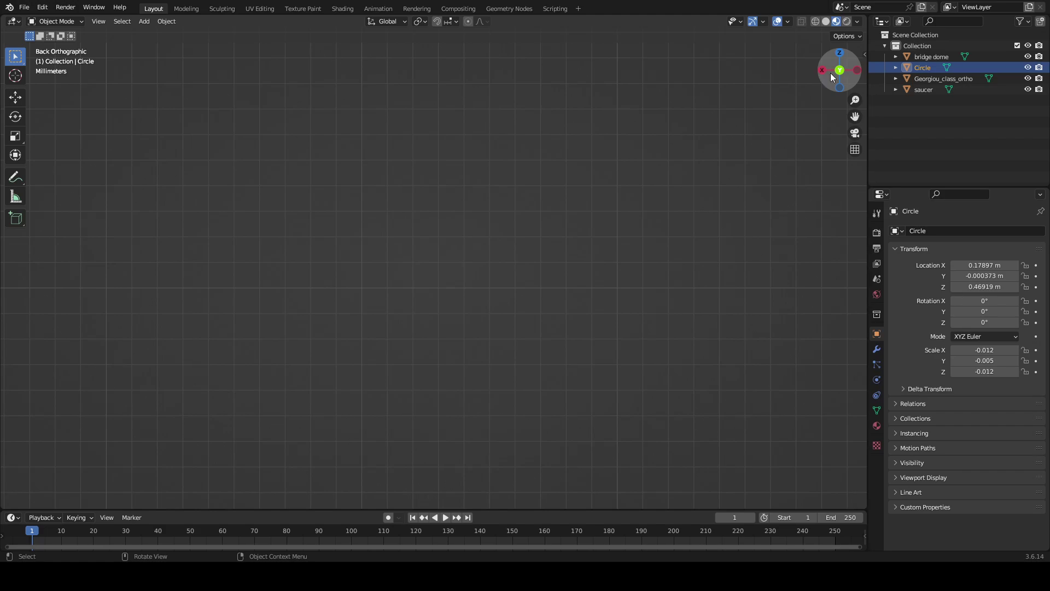
scroll(647, 153, down, 5)
scroll(567, 156, up, 3)
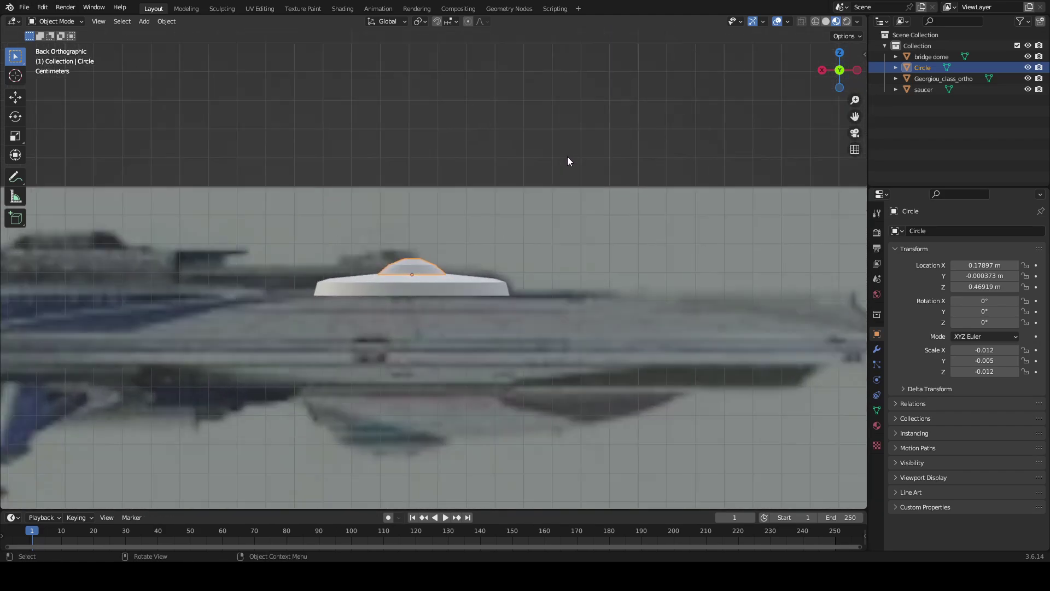
scroll(567, 156, up, 4)
shift+middle_drag(550, 164, 615, 169)
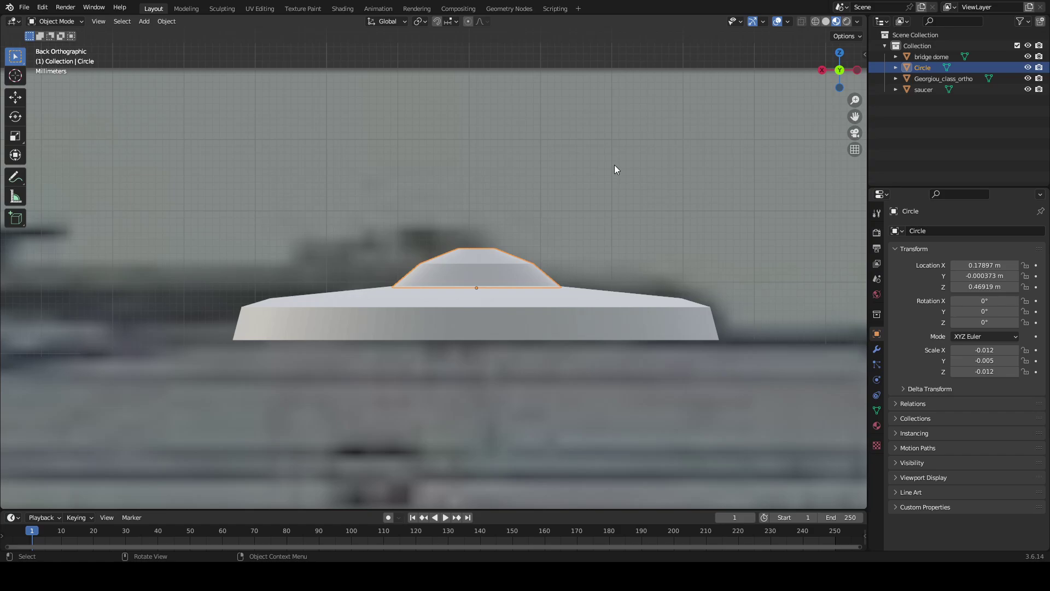
click(536, 297)
shift+middle_drag(586, 291, 527, 283)
key(g)
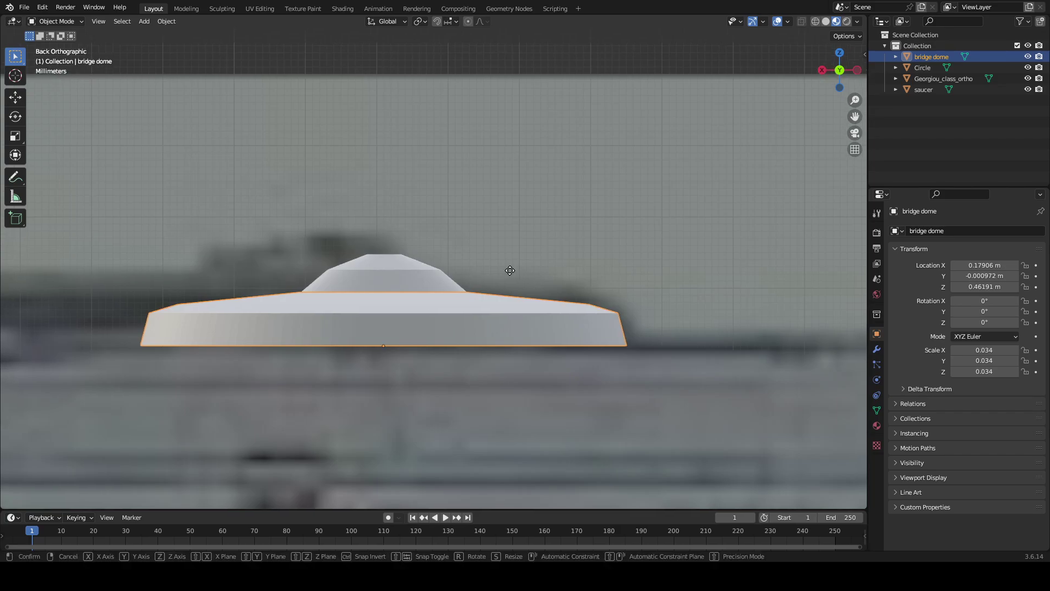
key(x)
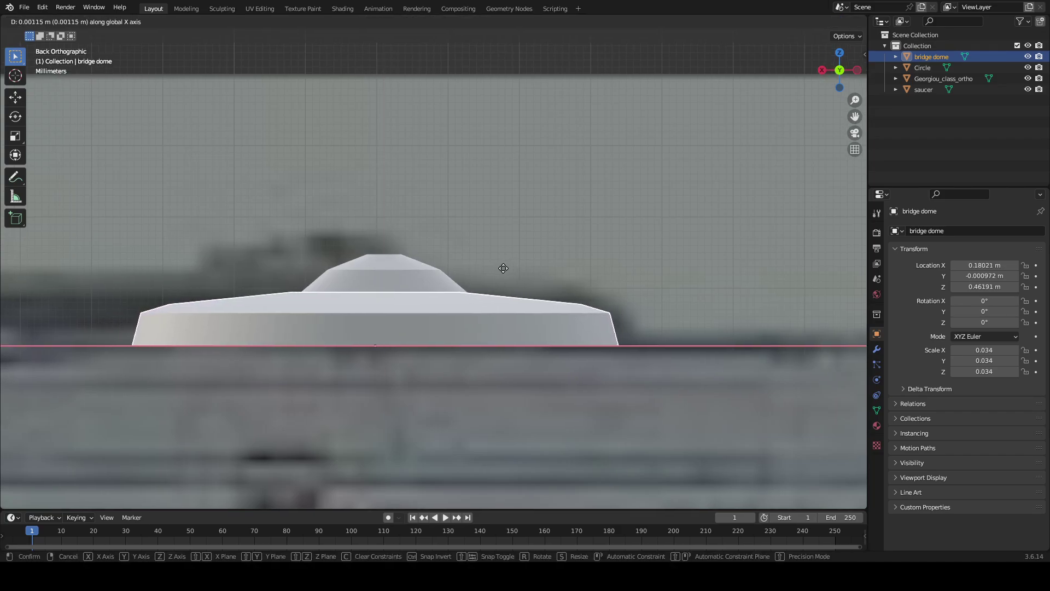
click(513, 268)
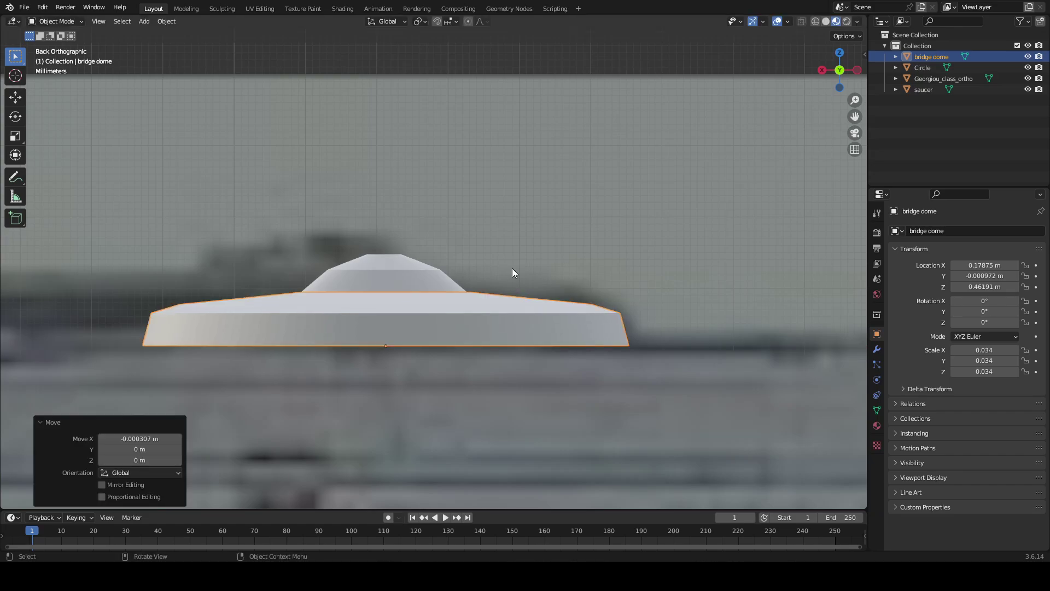
- Raise the small upper dome by about 0.00008 m along Z so it sits on the bridge dome
click(426, 267)
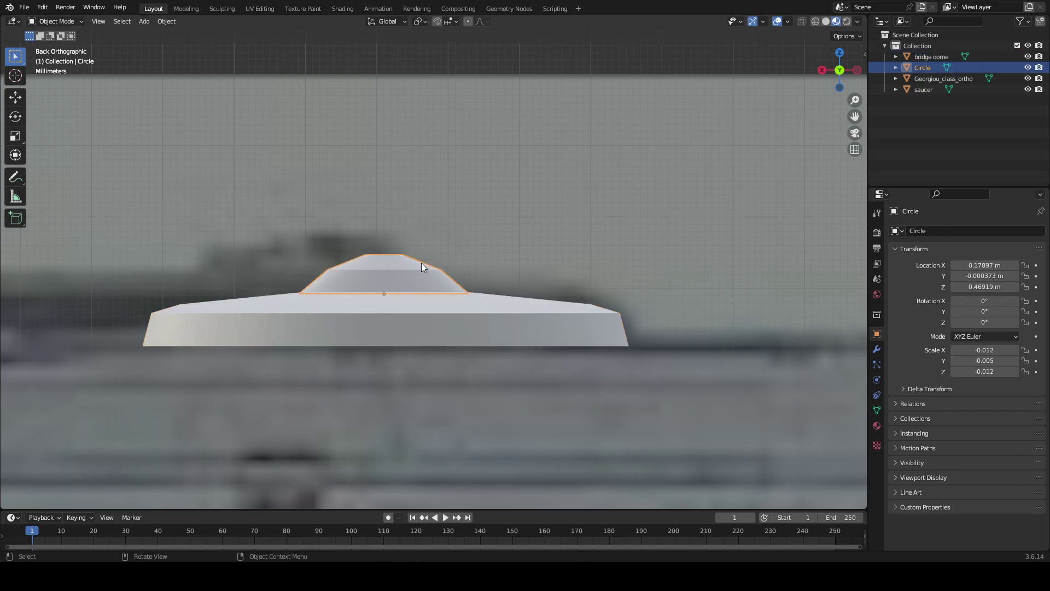
key(g)
key(x)
key(z)
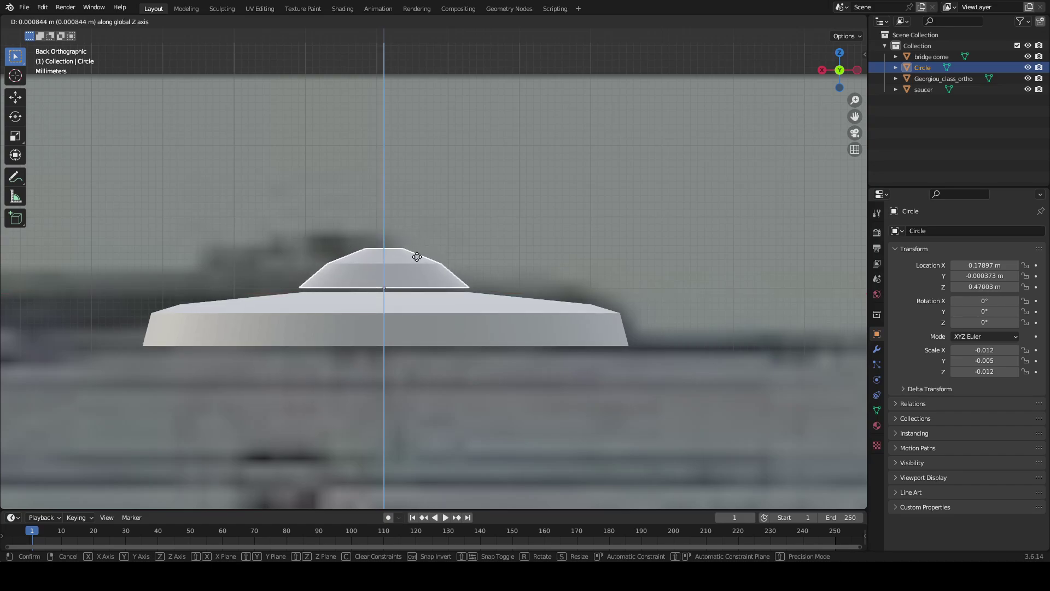
click(417, 267)
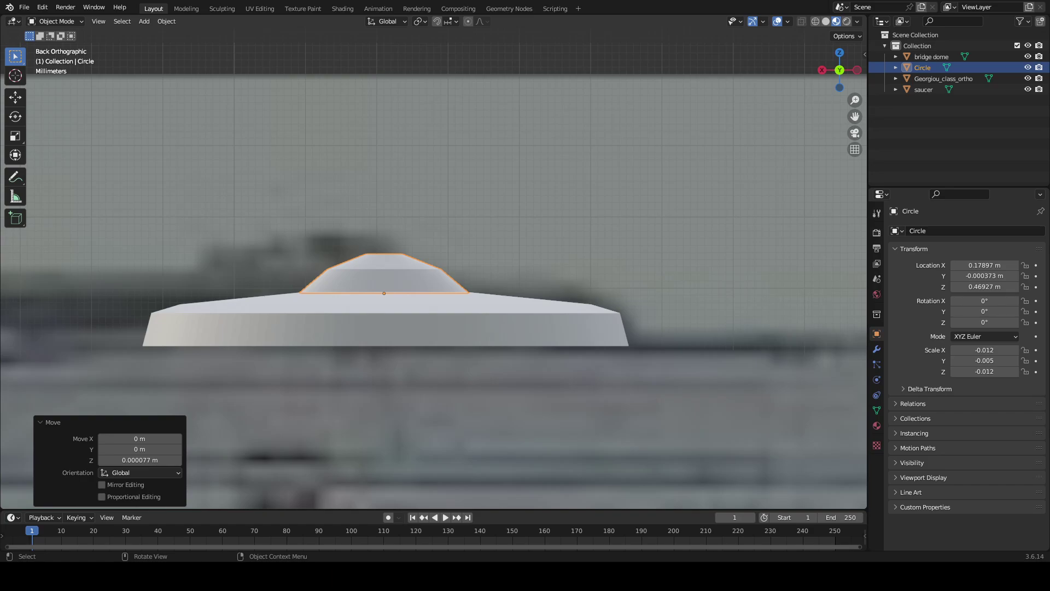
scroll(434, 263, down, 4)
middle_drag(383, 306, 363, 368)
scroll(373, 321, up, 2)
scroll(372, 316, up, 2)
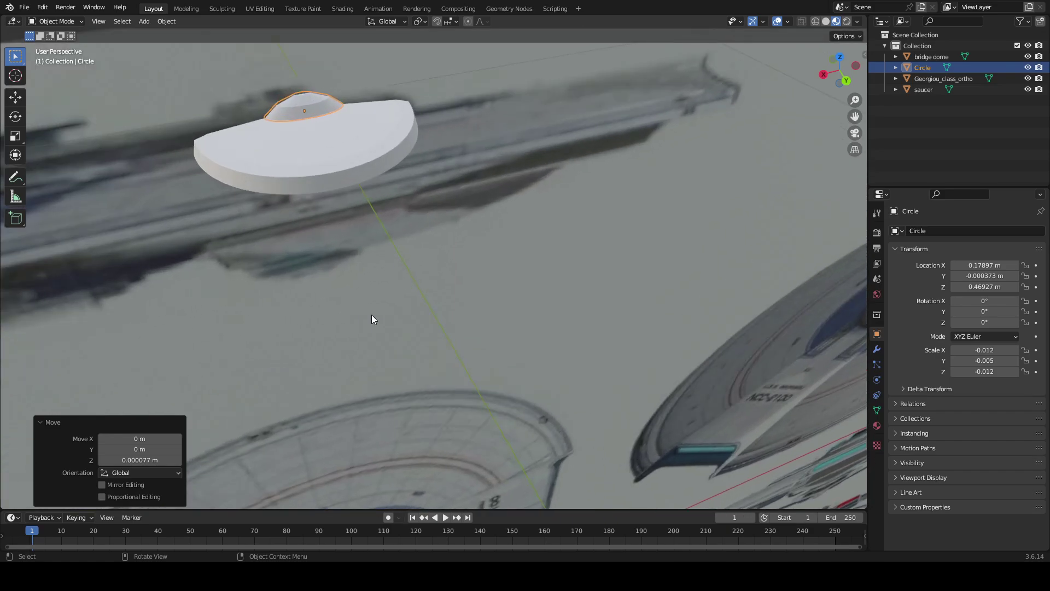
click(839, 83)
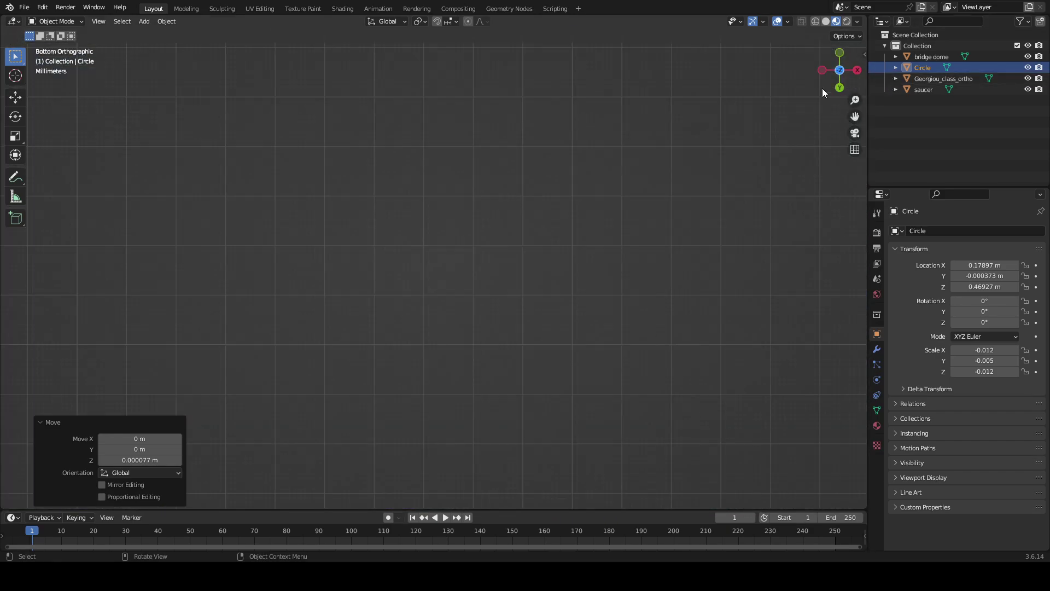
click(841, 96)
drag(841, 91, 845, 87)
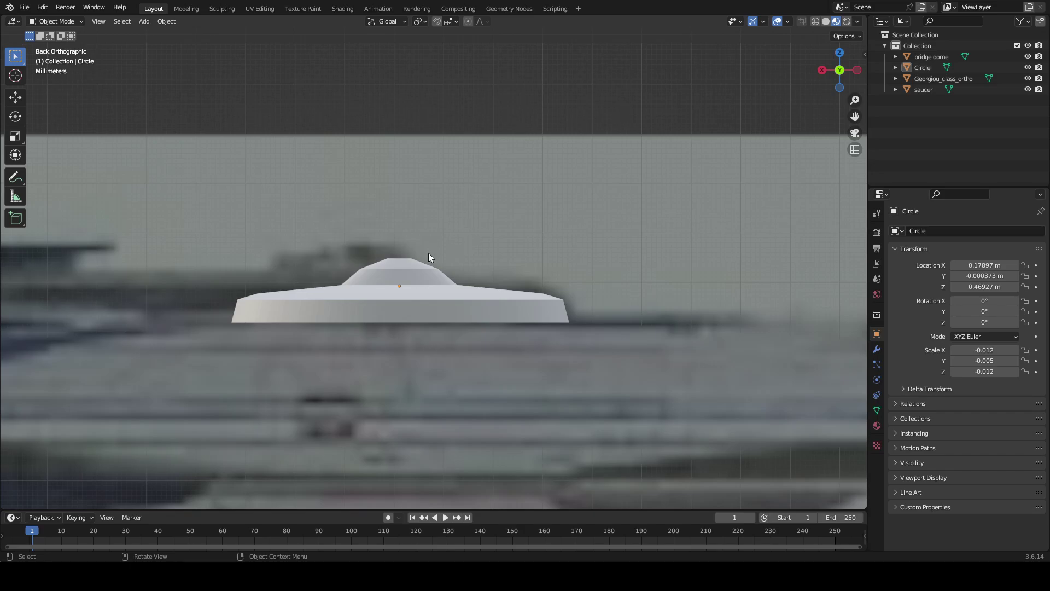
click(384, 268)
shift+middle_drag(384, 268, 495, 411)
click(492, 410)
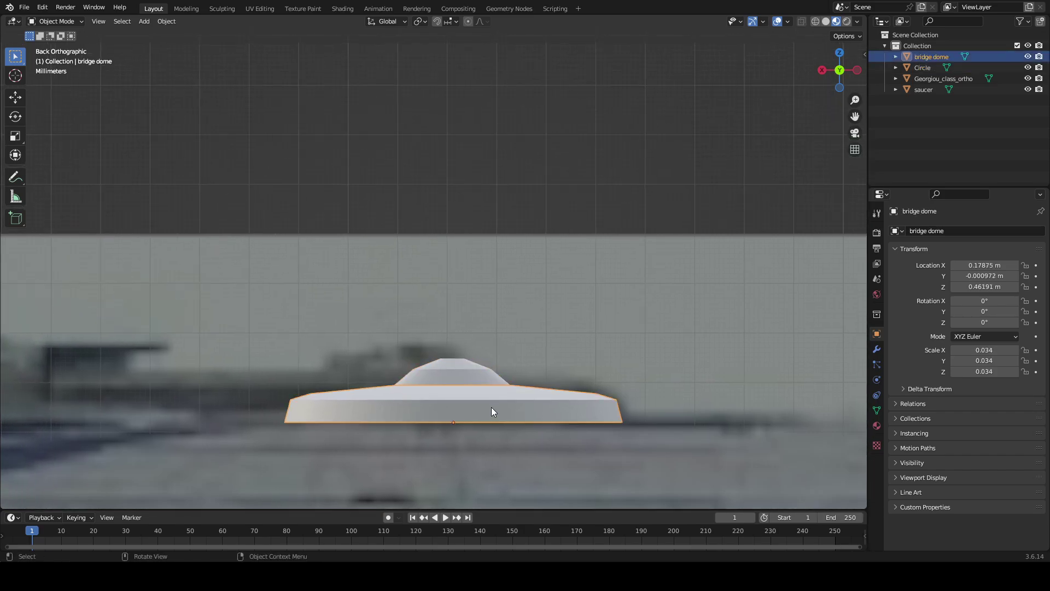
shift+click(465, 372)
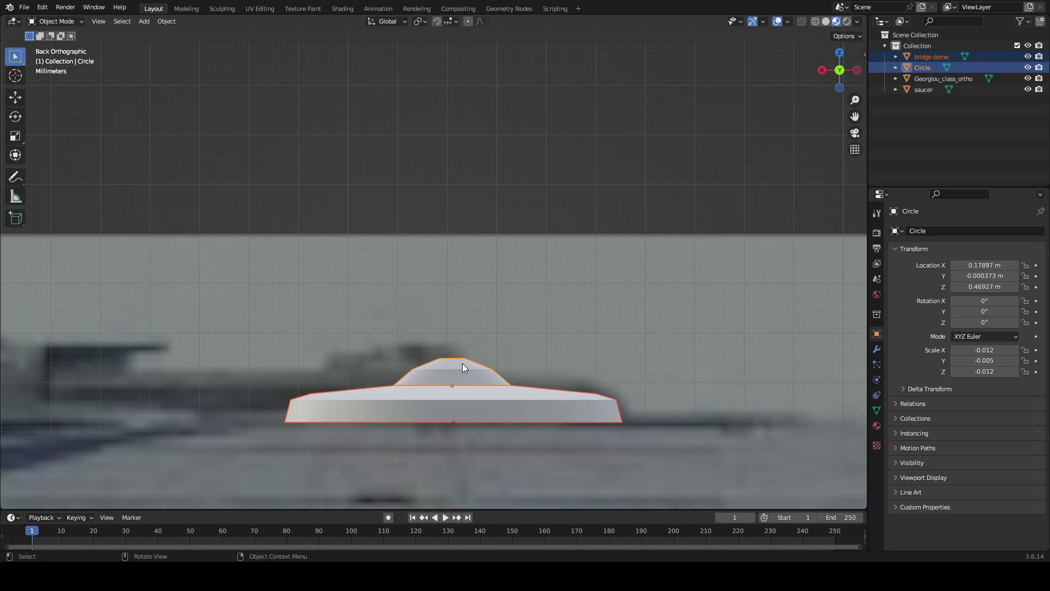
key(g)
key(x)
key(z)
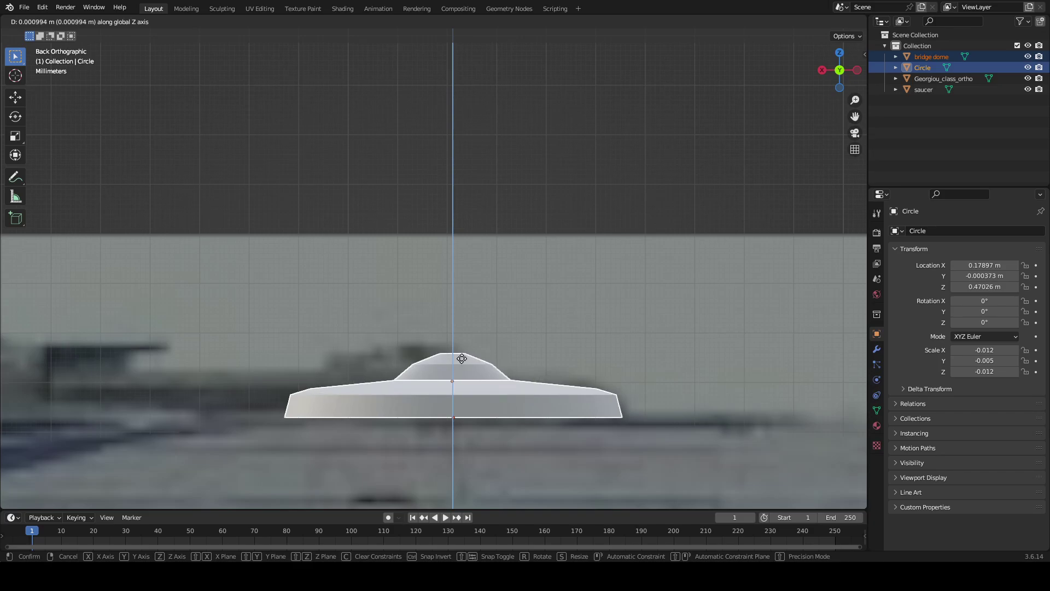
click(456, 364)
- Scale the small upper dome along Z to about 1.24
click(451, 368)
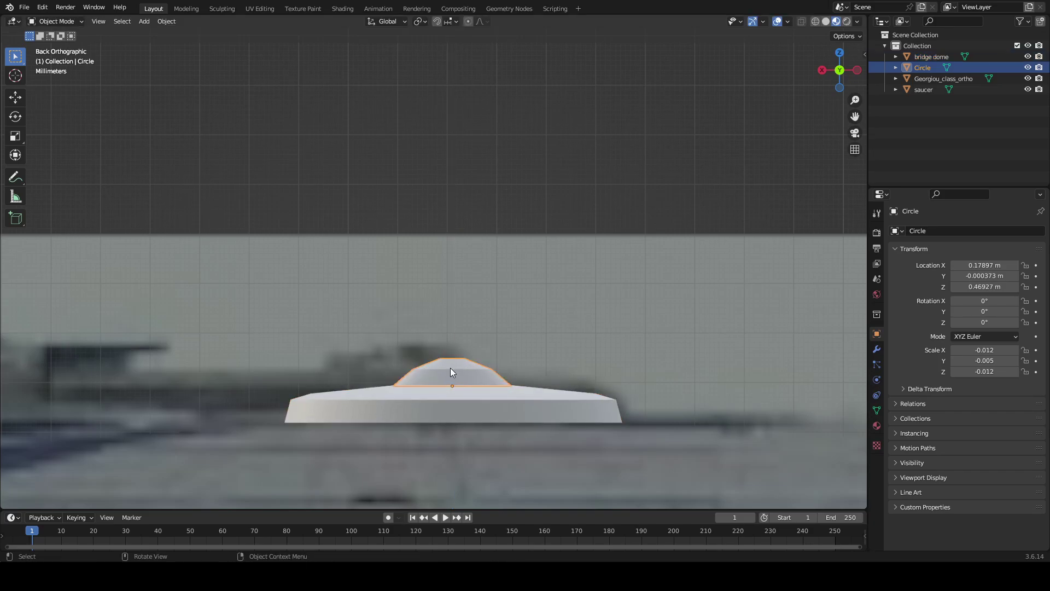
key(s)
key(z)
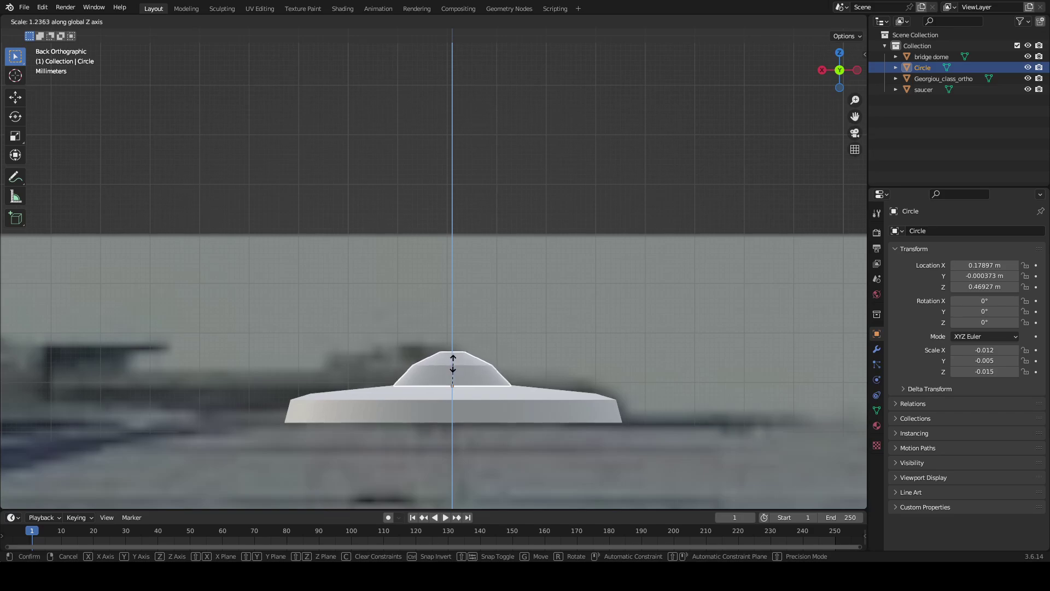
click(453, 363)
- Stretch the bridge dome along Z so its upper profile follows the side reference more closely
click(526, 410)
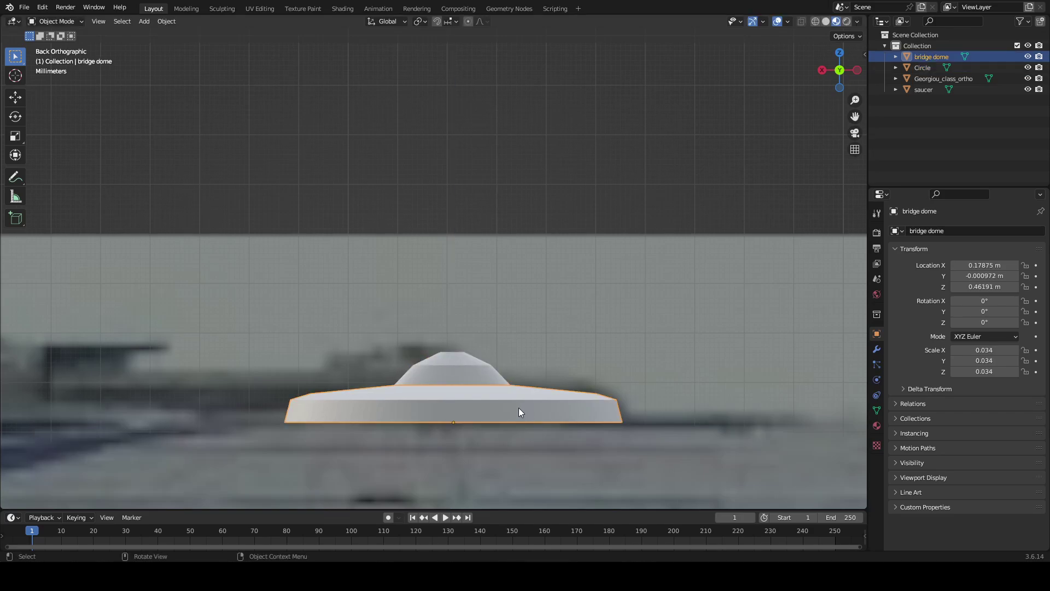
key(s)
key(z)
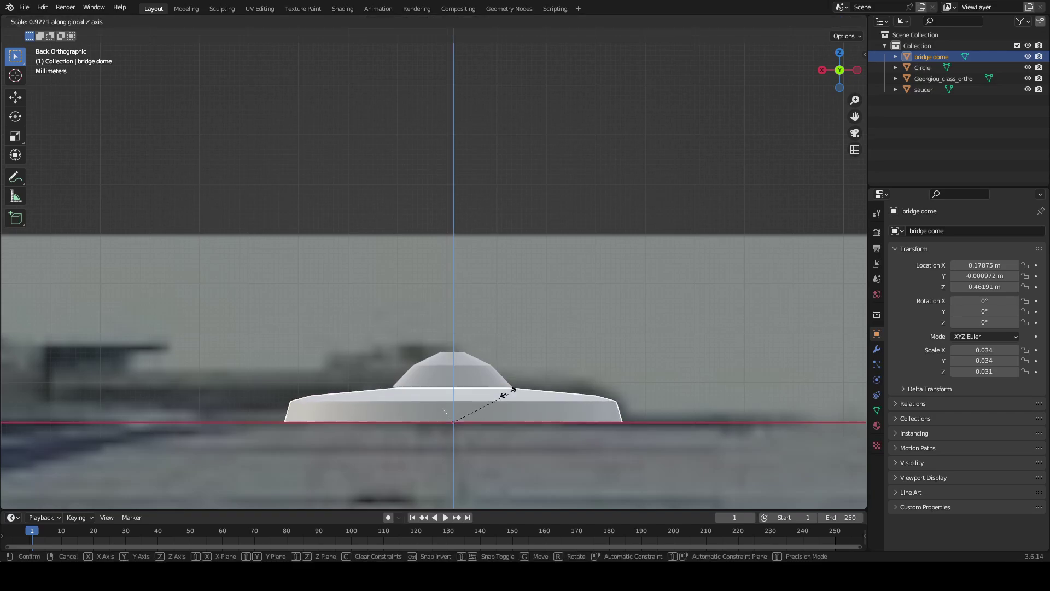
click(508, 362)
- From the front view, move the small upper dome about 0.0072 m along X over the reference's raised bridge
click(456, 369)
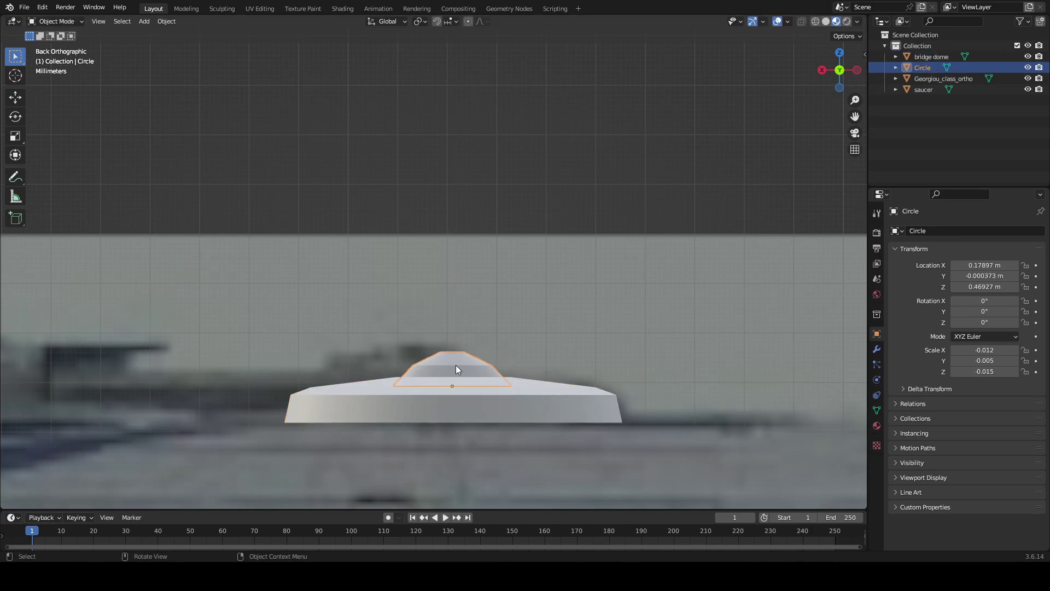
middle_drag(457, 369, 695, 173)
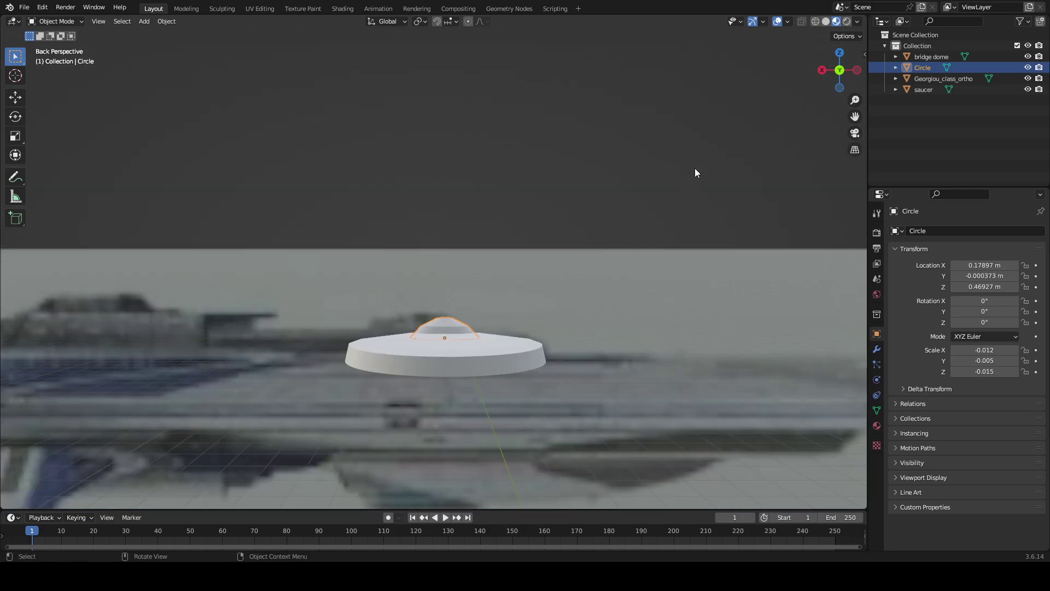
click(839, 71)
key(g)
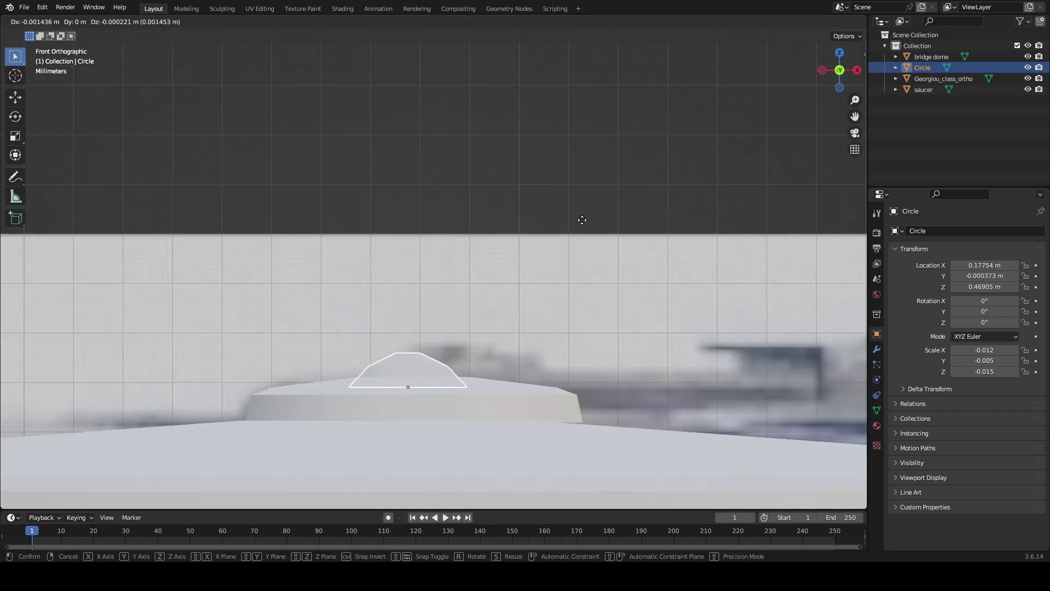
middle_drag(600, 224, 625, 215)
click(625, 216)
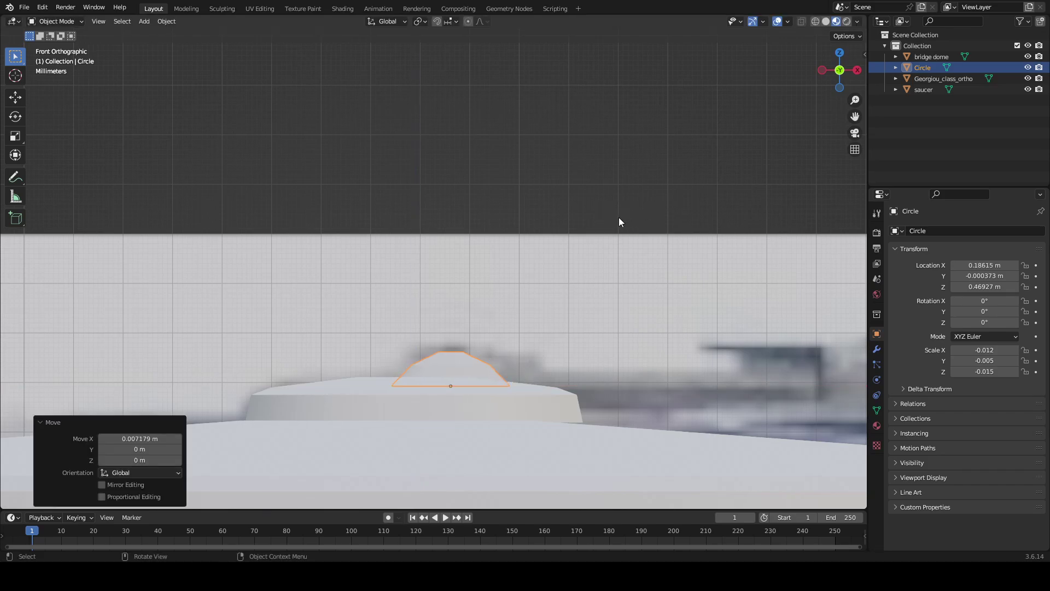
- Flatten the small upper dome along Z to about 0.754 and raise it about 0.0032 m
key(s)
key(shift+y)
key(z)
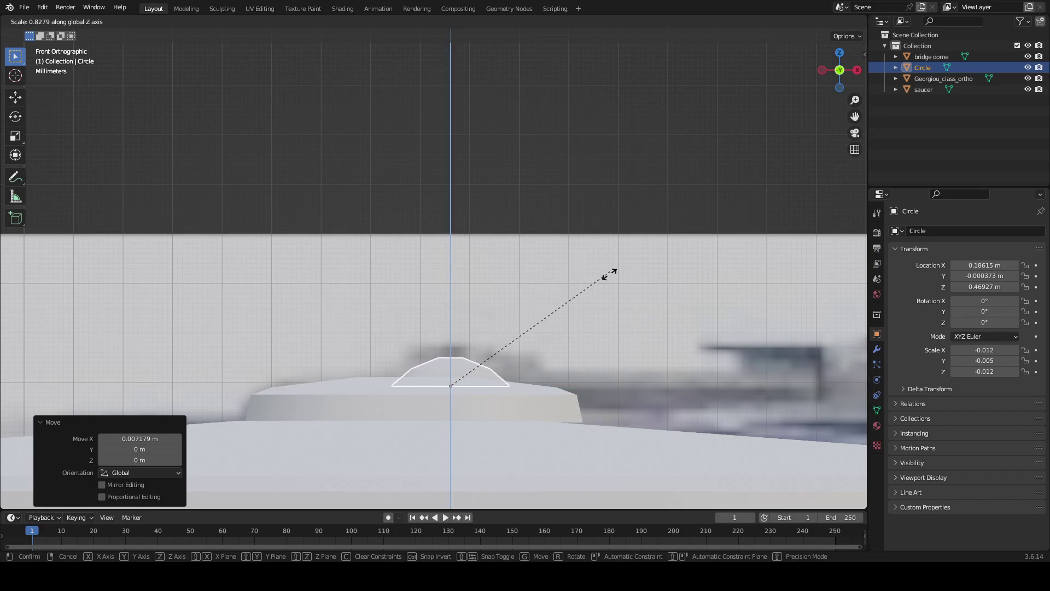
click(599, 286)
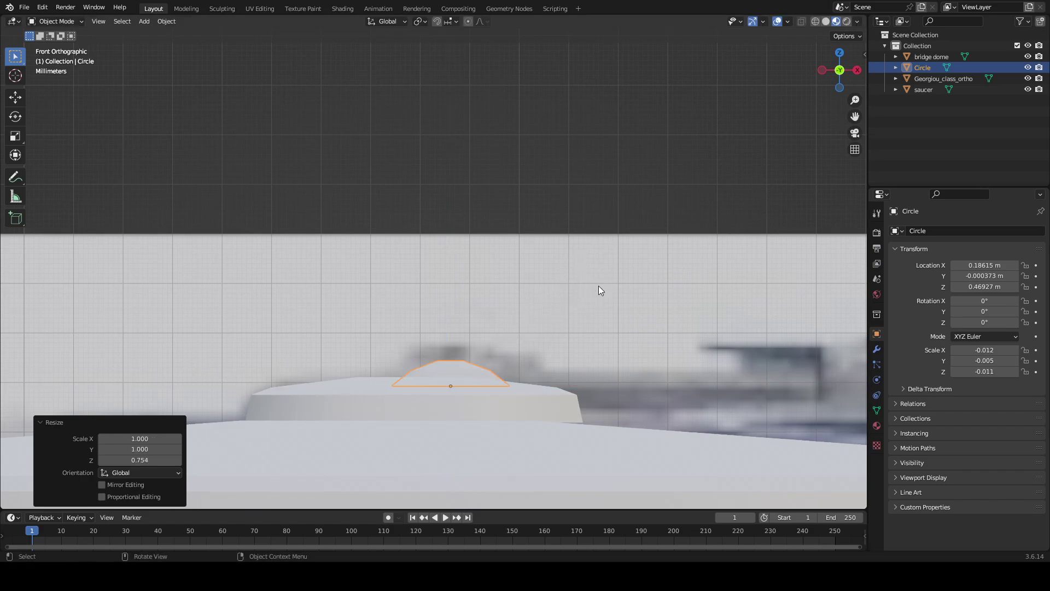
key(g)
key(z)
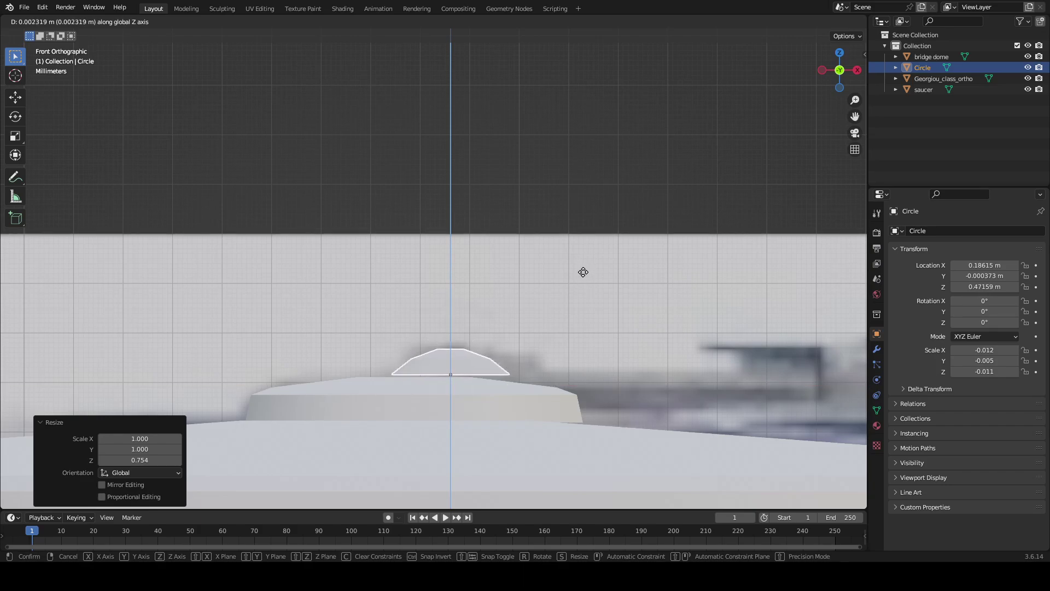
click(591, 271)
- Stretch the small upper dome along Z to about 1.677 and lower it about 0.003 m onto the bridge dome
key(s)
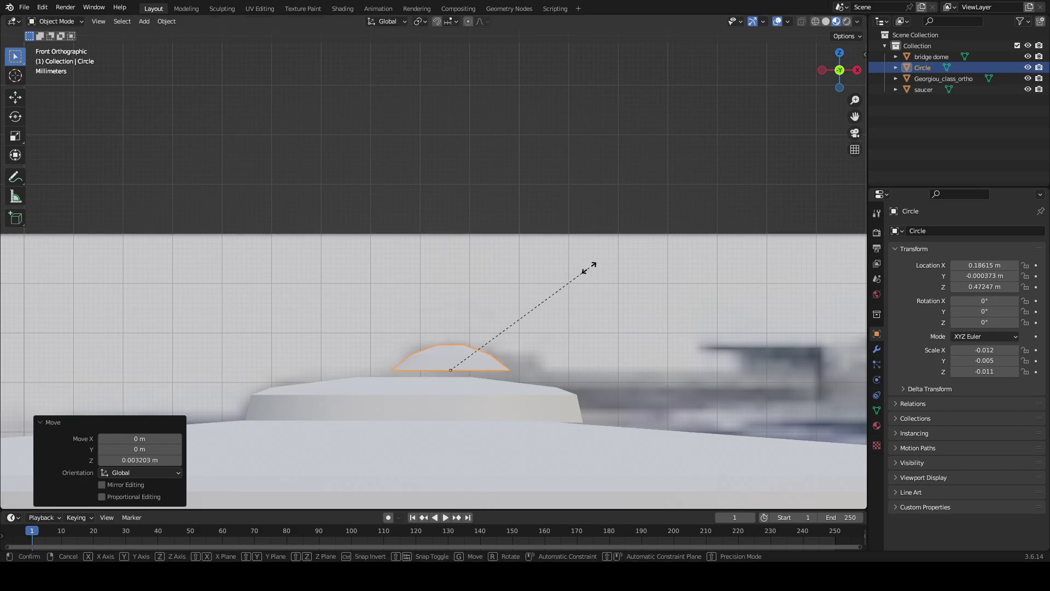
key(z)
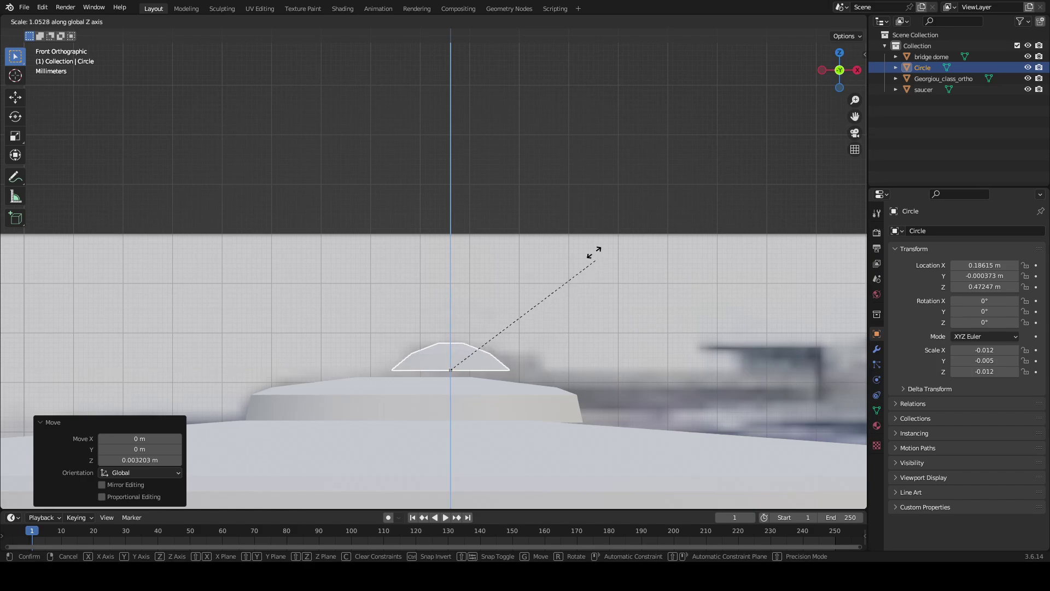
click(552, 102)
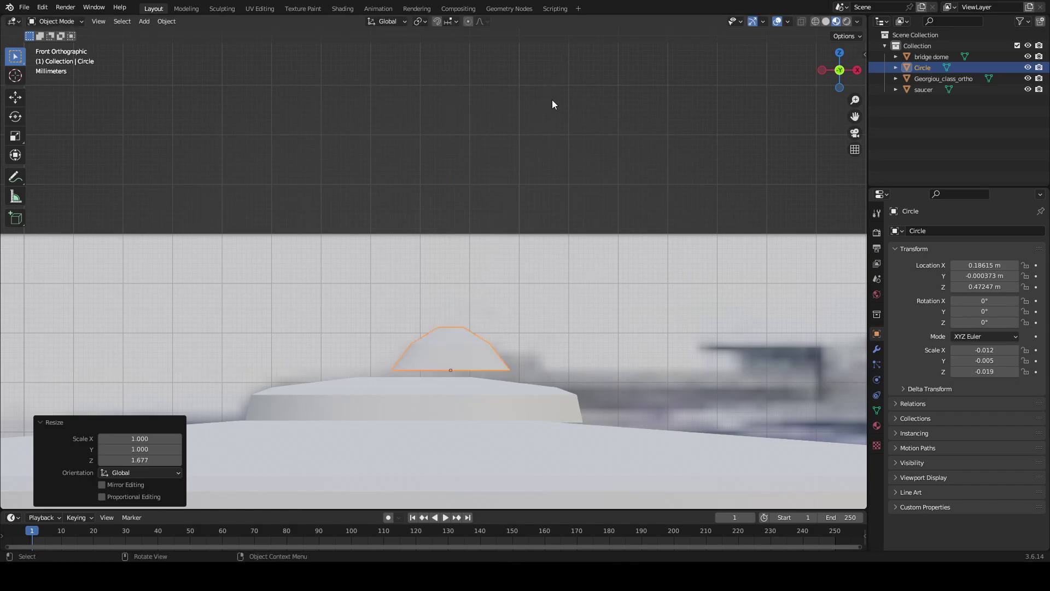
key(g)
key(z)
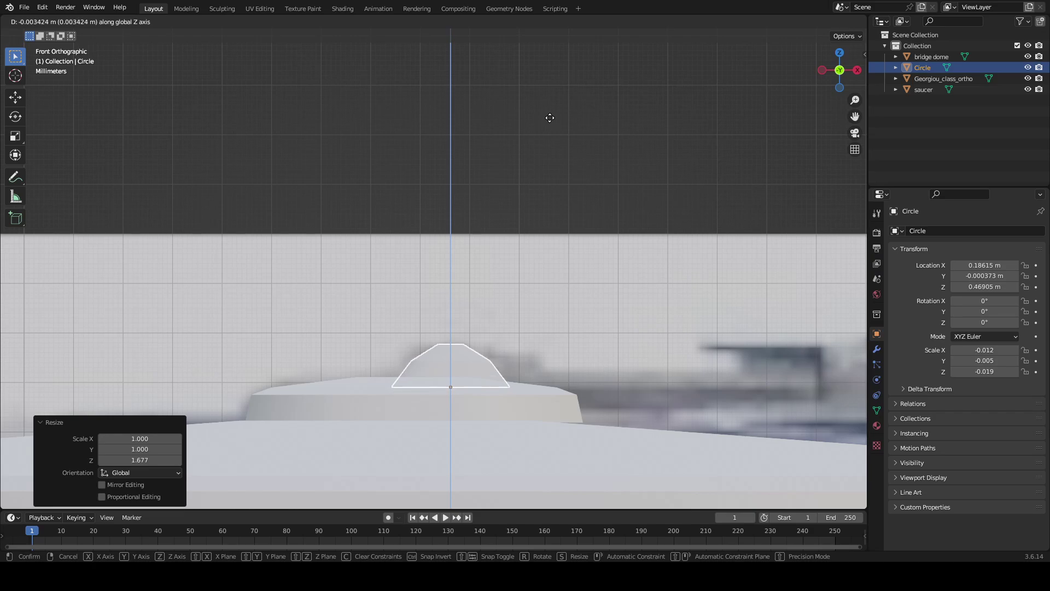
click(552, 115)
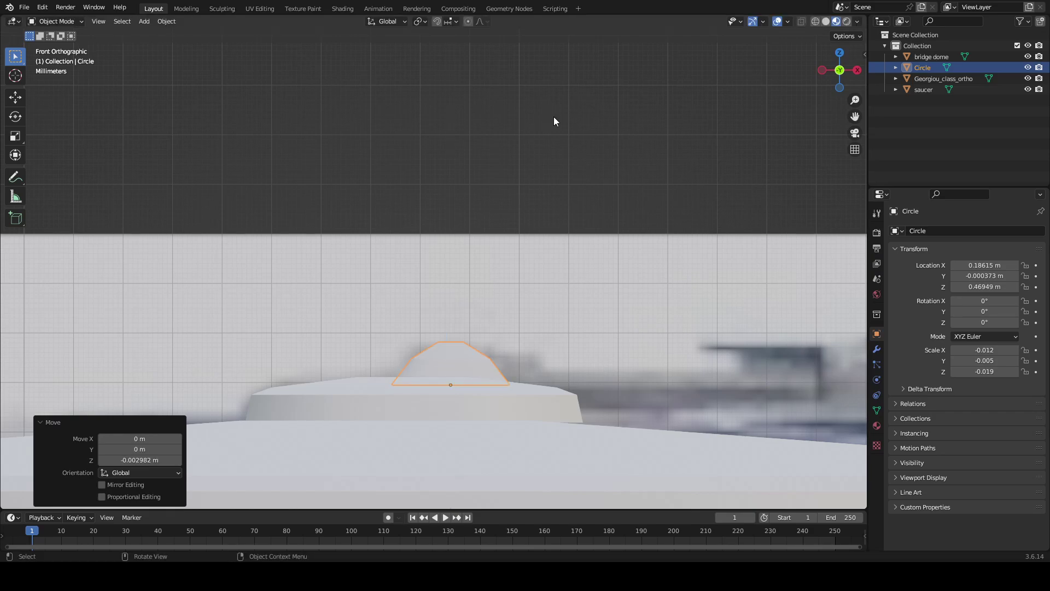
- Shift the small upper dome about -0.0018 m along X, deselect it, and check both domes against the reference from the back view
key(g)
key(z)
key(x)
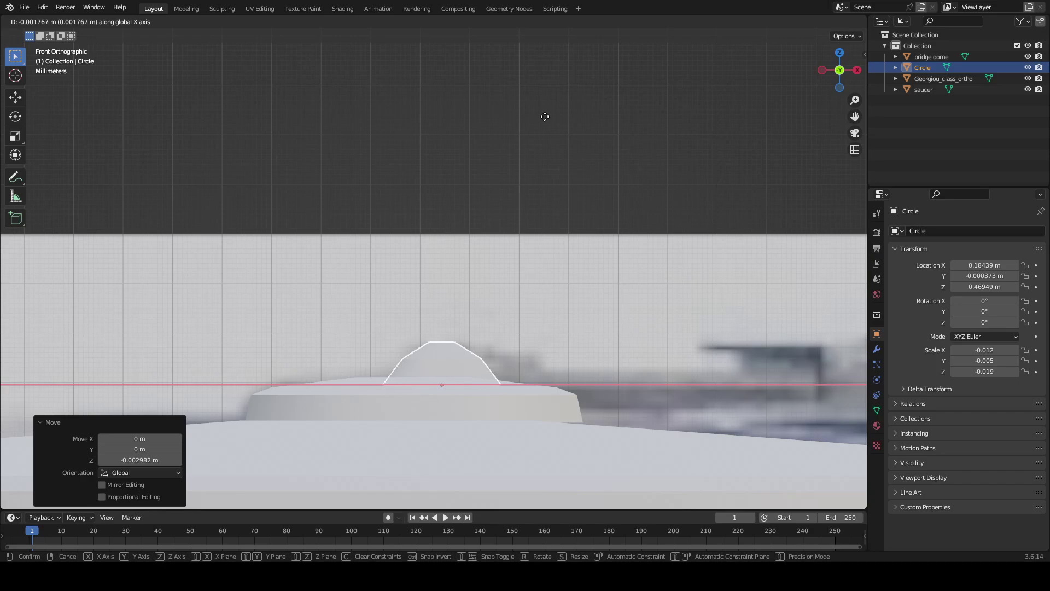
click(545, 117)
scroll(542, 124, down, 3)
click(541, 123)
middle_drag(541, 123, 307, 107)
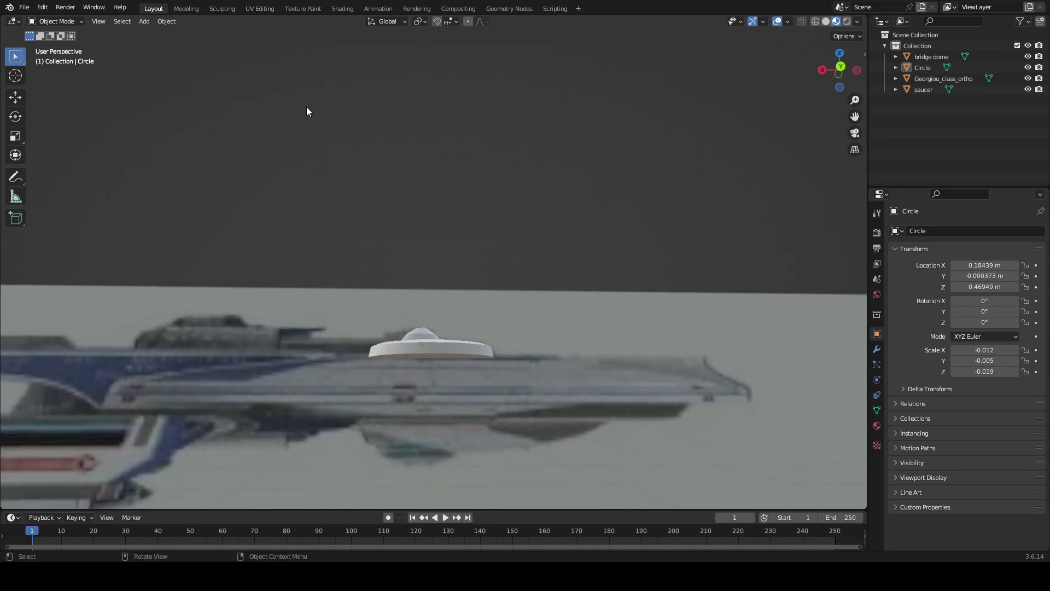
click(839, 66)
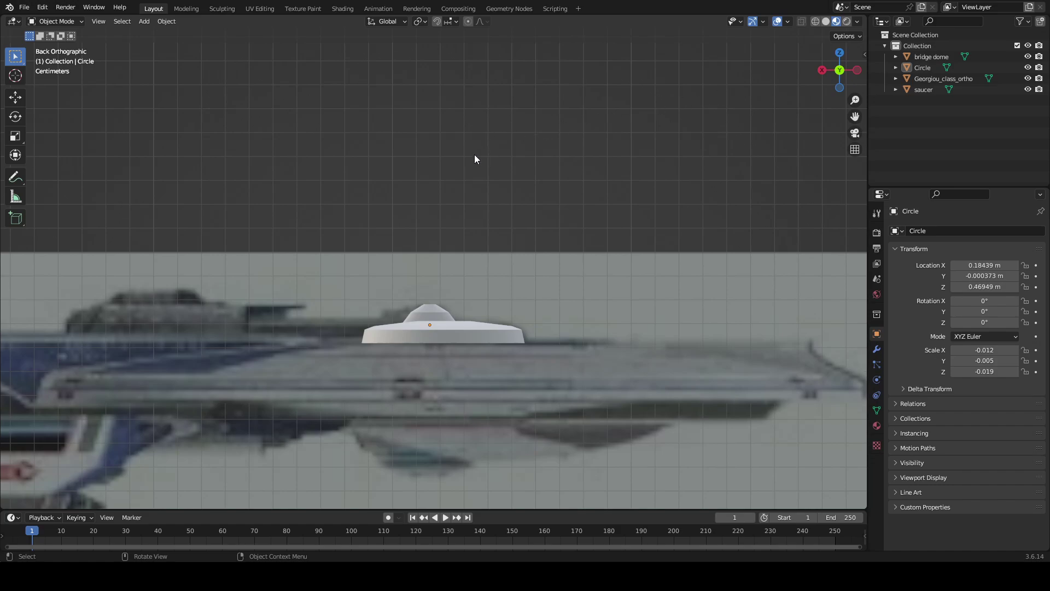
scroll(477, 161, up, 5)
scroll(478, 163, down, 4)
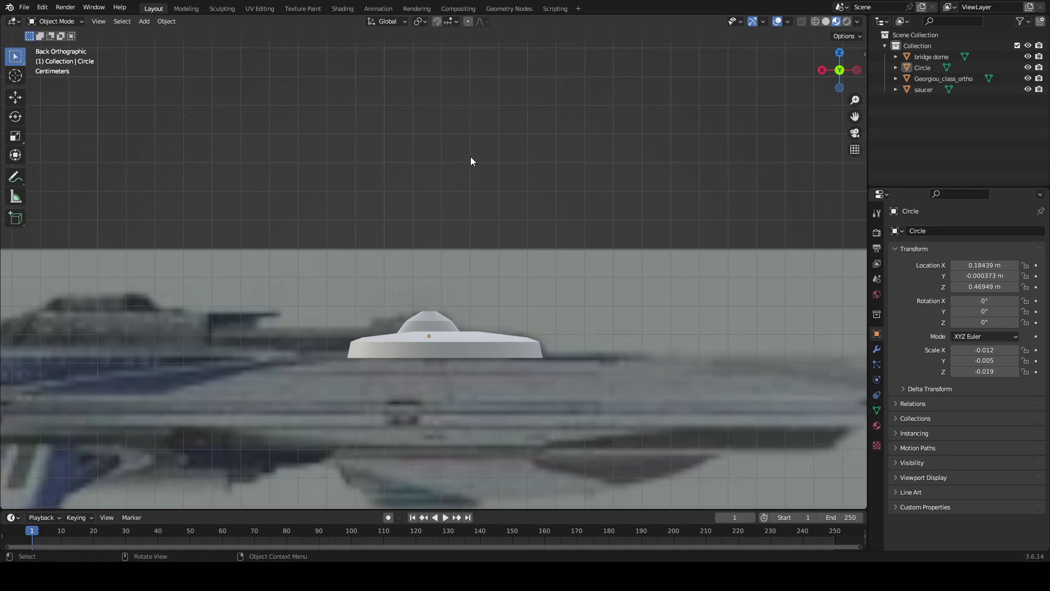
- Shift the bridge dome about 0.002 m along X beneath the small upper dome and check both domes from the back view
middle_drag(471, 158, 479, 254)
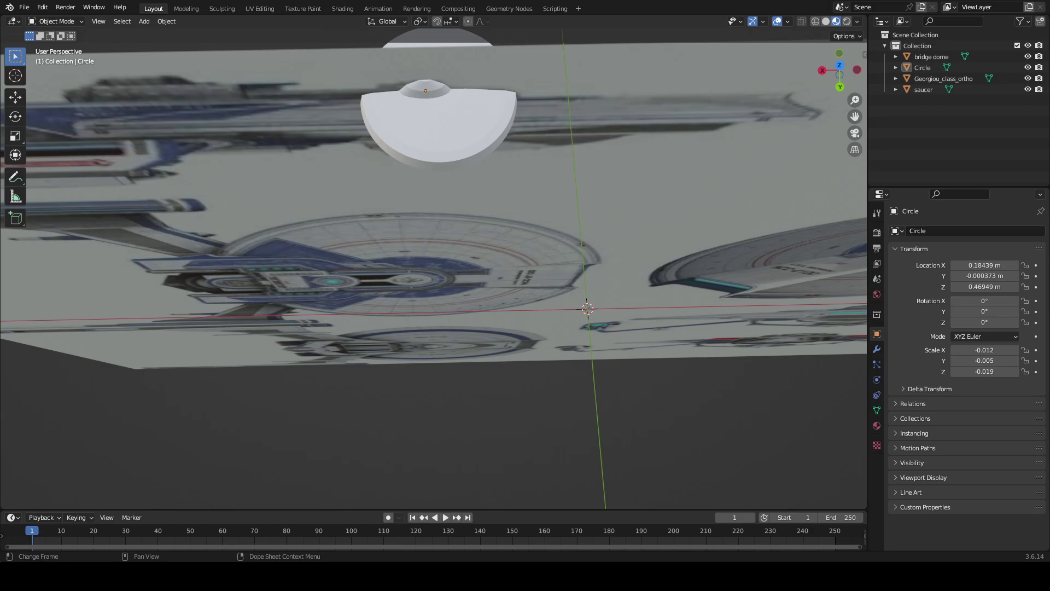
middle_drag(700, 264, 437, 458)
click(489, 337)
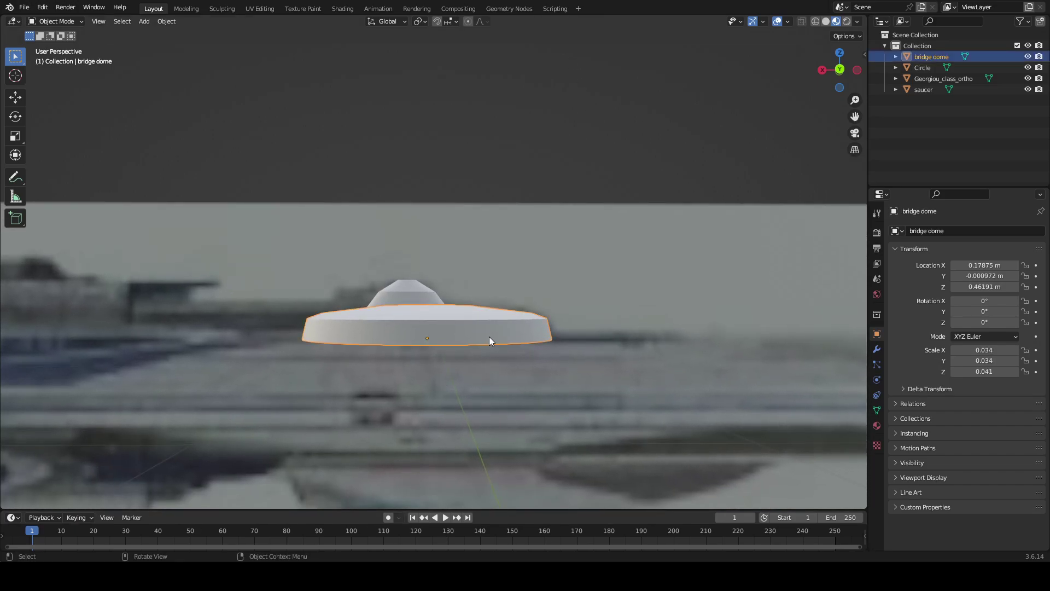
key(g)
key(x)
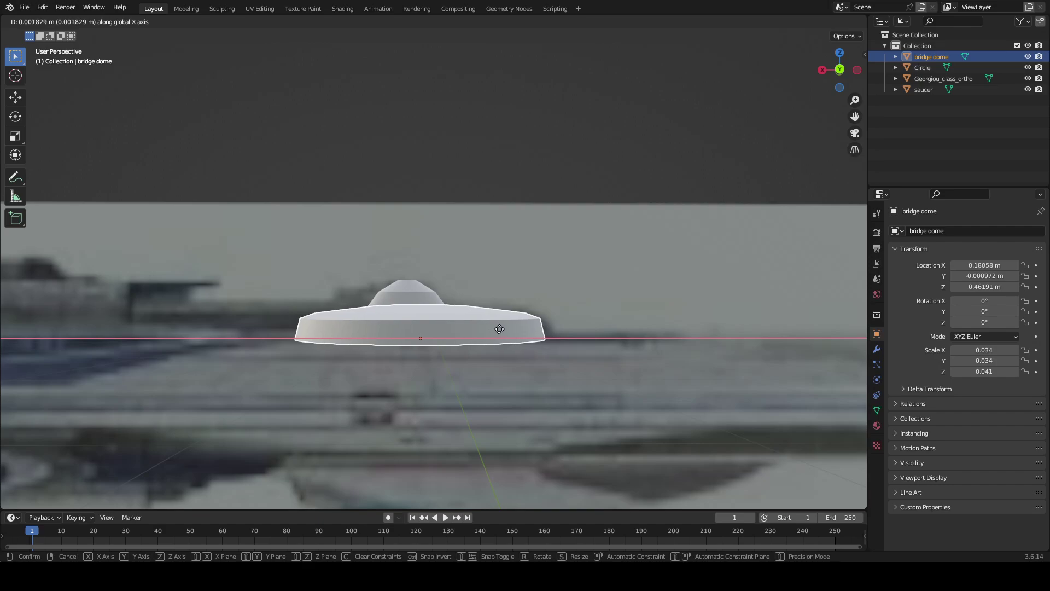
click(497, 332)
click(404, 292)
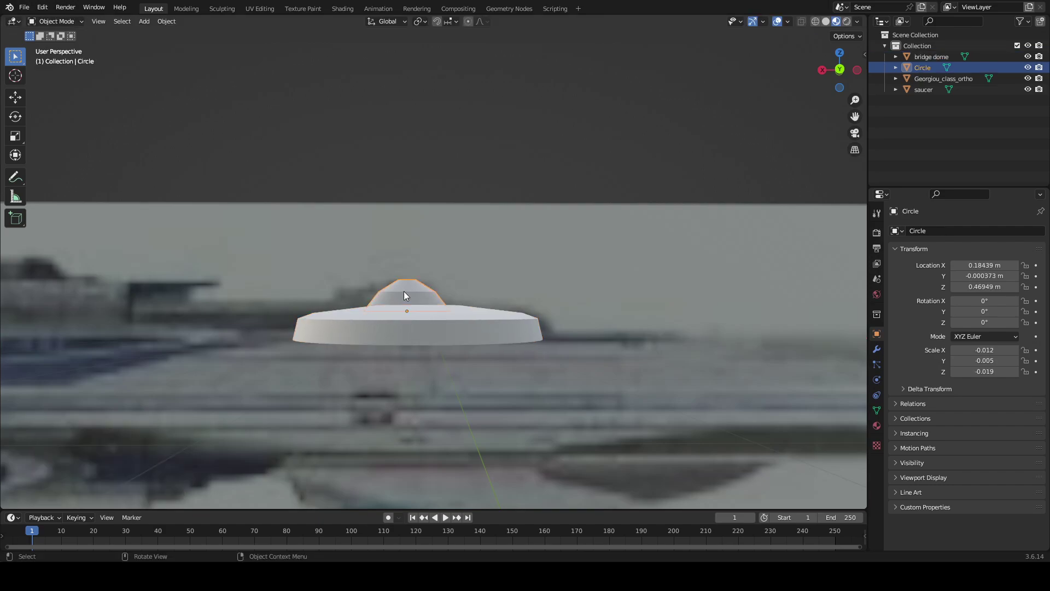
middle_drag(404, 291, 408, 273)
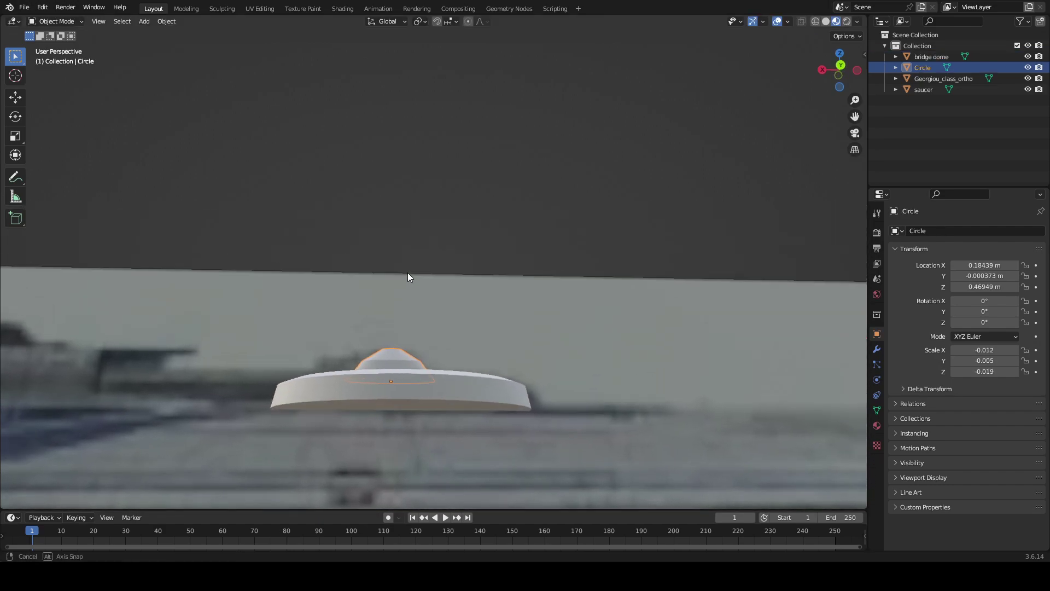
click(840, 65)
scroll(485, 185, down, 6)
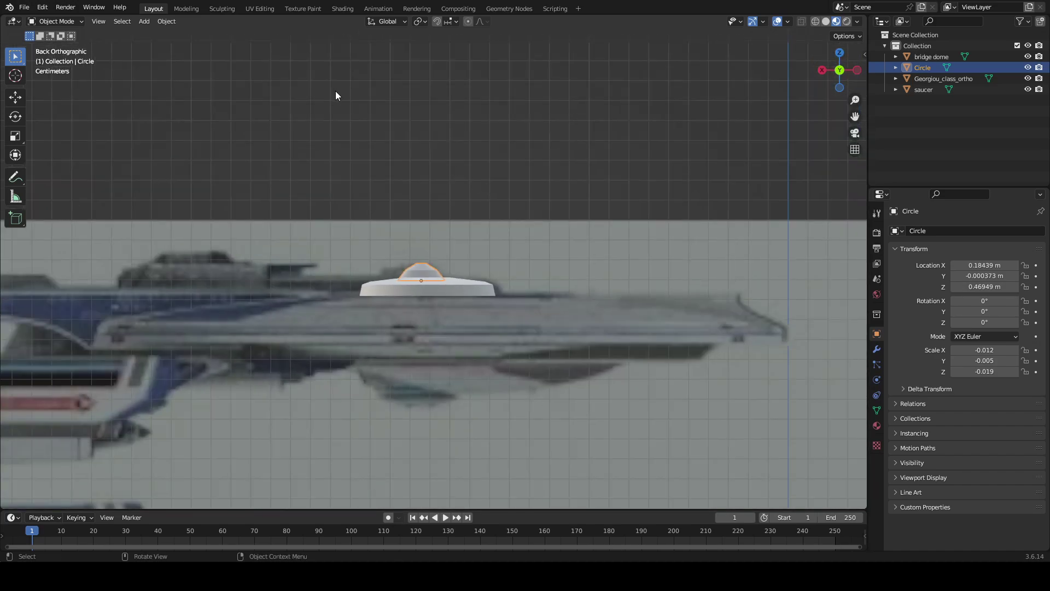
click(323, 85)
- Add a cube mesh and scale it uniformly to about 0.175
click(139, 22)
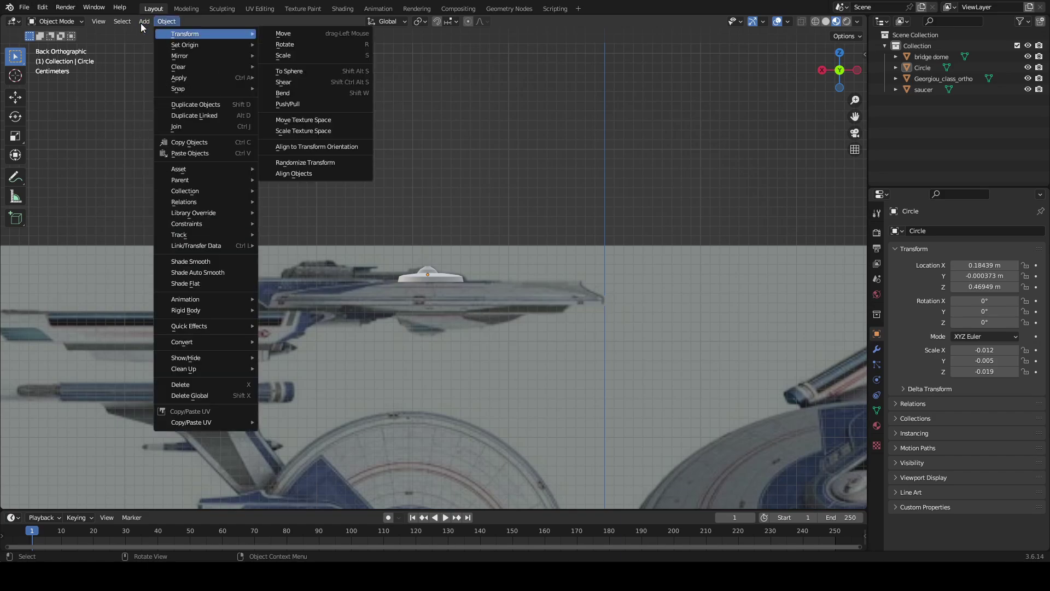
mouse_move(160, 34)
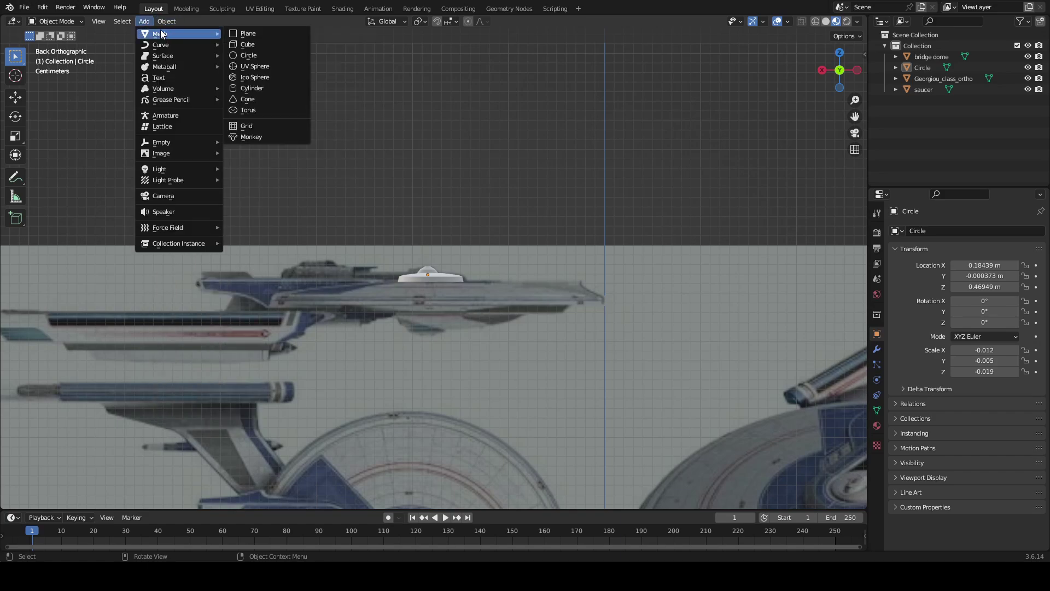
click(258, 44)
scroll(381, 120, down, 5)
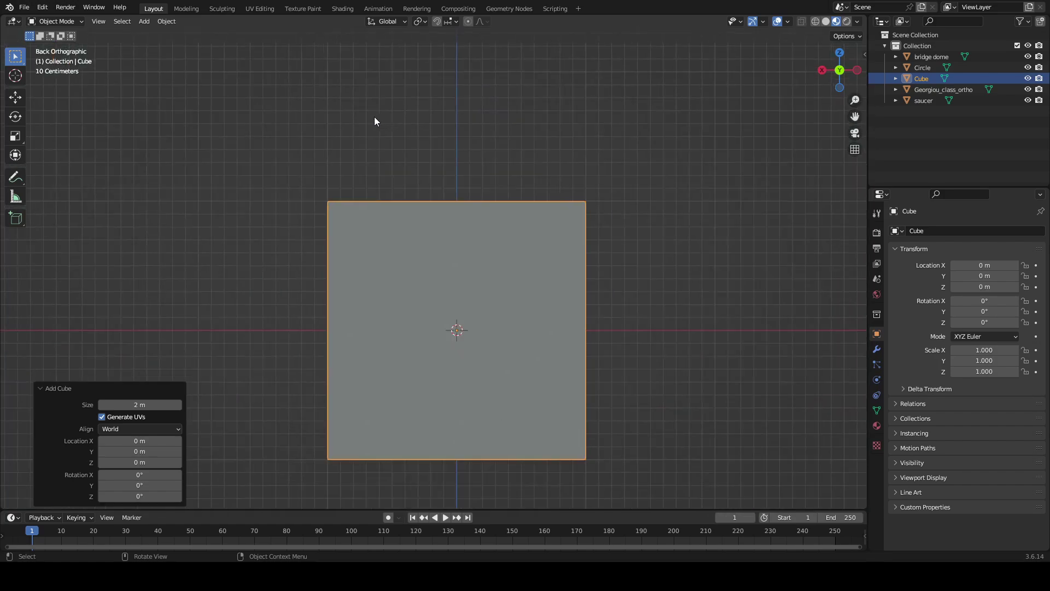
key(s)
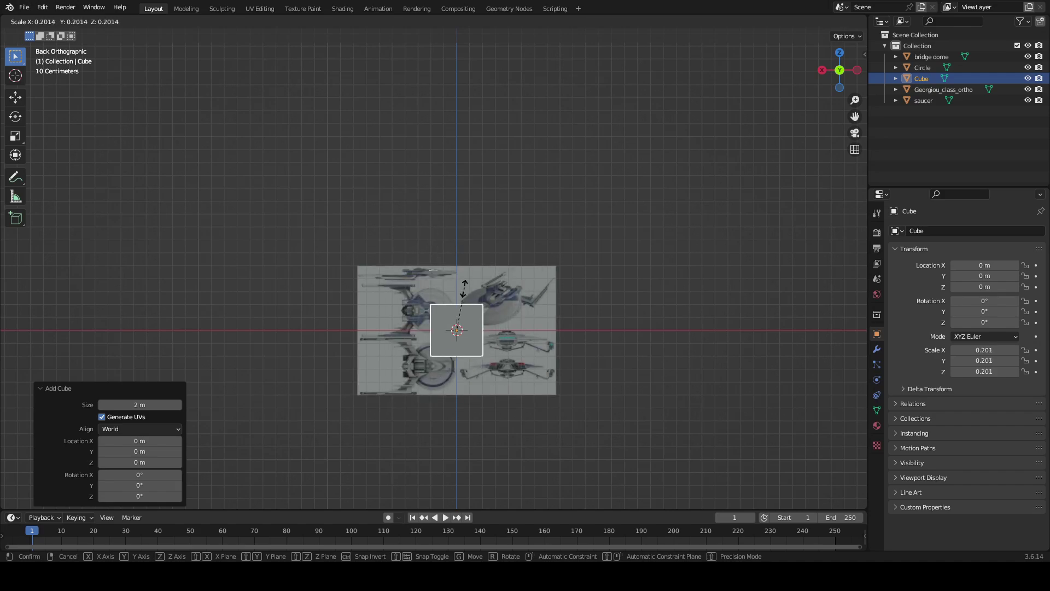
click(462, 286)
- Raise the cube about 0.381 m along Z toward the reference's side view
scroll(474, 248, up, 8)
shift+middle_drag(501, 274, 470, 103)
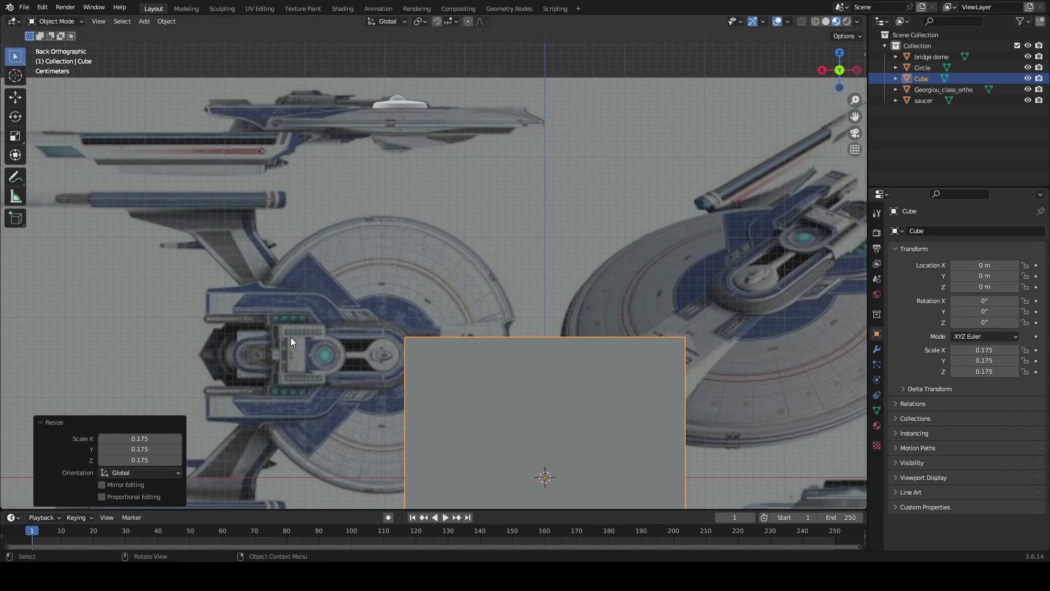
key(g)
key(z)
click(307, 32)
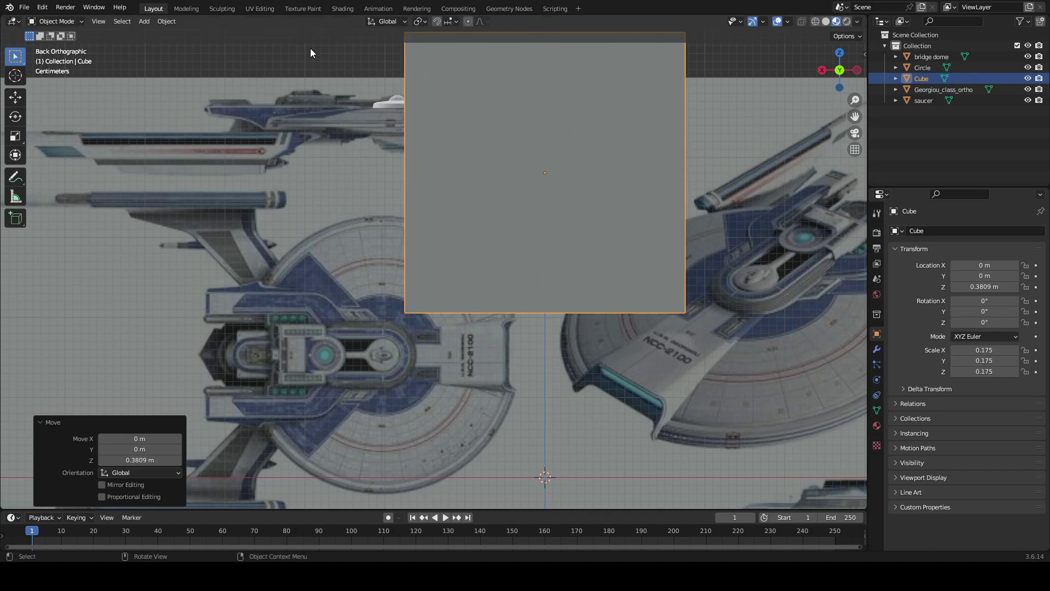
- Flatten the cube along Z to about 0.065 of its height
scroll(301, 94, up, 5)
scroll(234, 435, down, 3)
scroll(268, 400, down, 3)
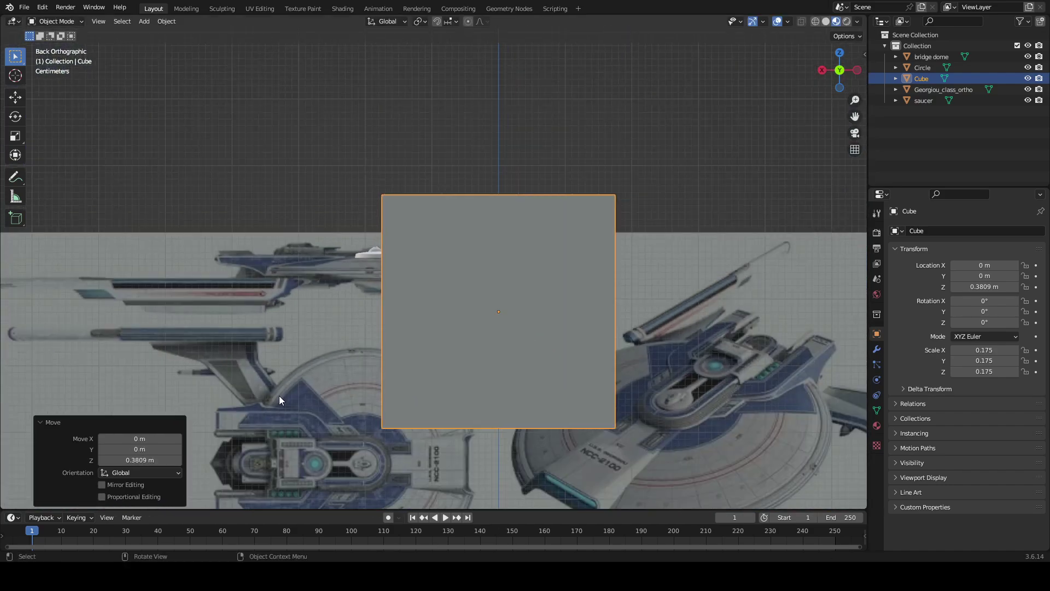
key(s)
key(z)
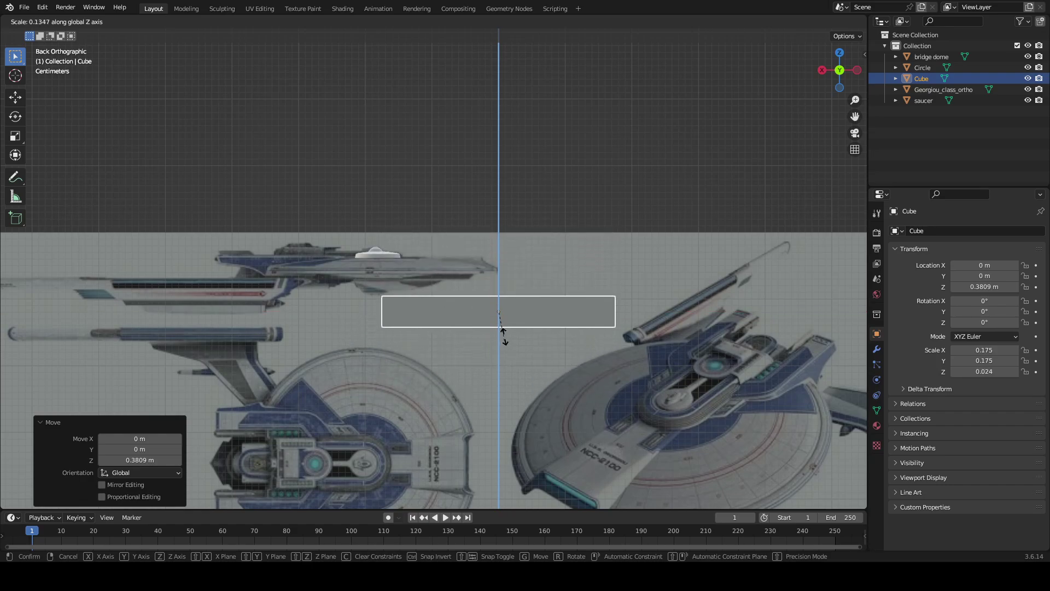
click(492, 320)
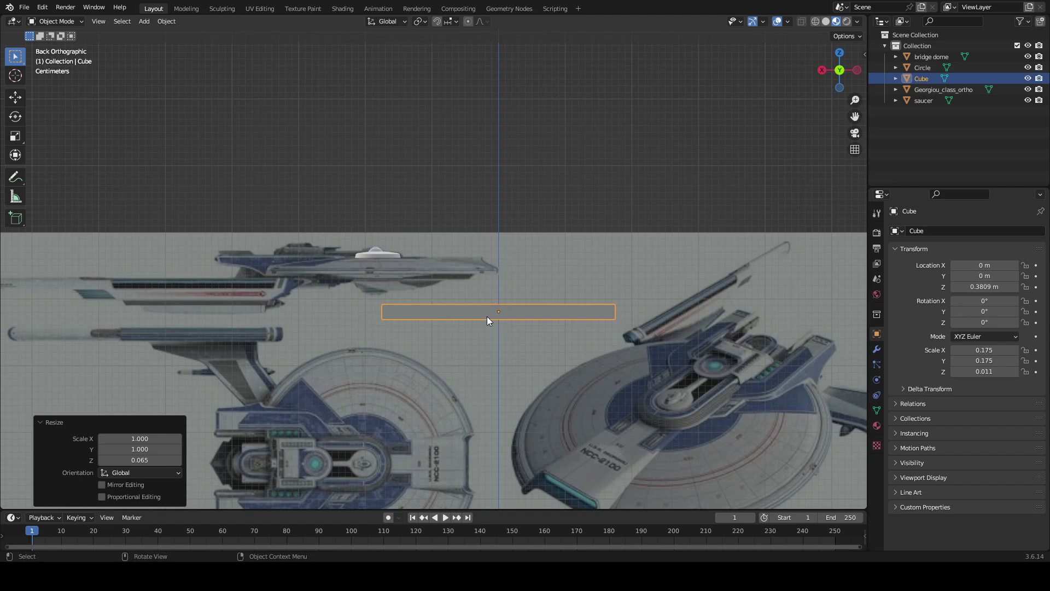
- Raise the flattened cube about 0.074 m along Z to the level of the reference's saucer
mouse_move(487, 317)
middle_down()
mouse_move(478, 372)
mouse_move(502, 403)
mouse_move(450, 301)
mouse_move(478, 314)
middle_up()
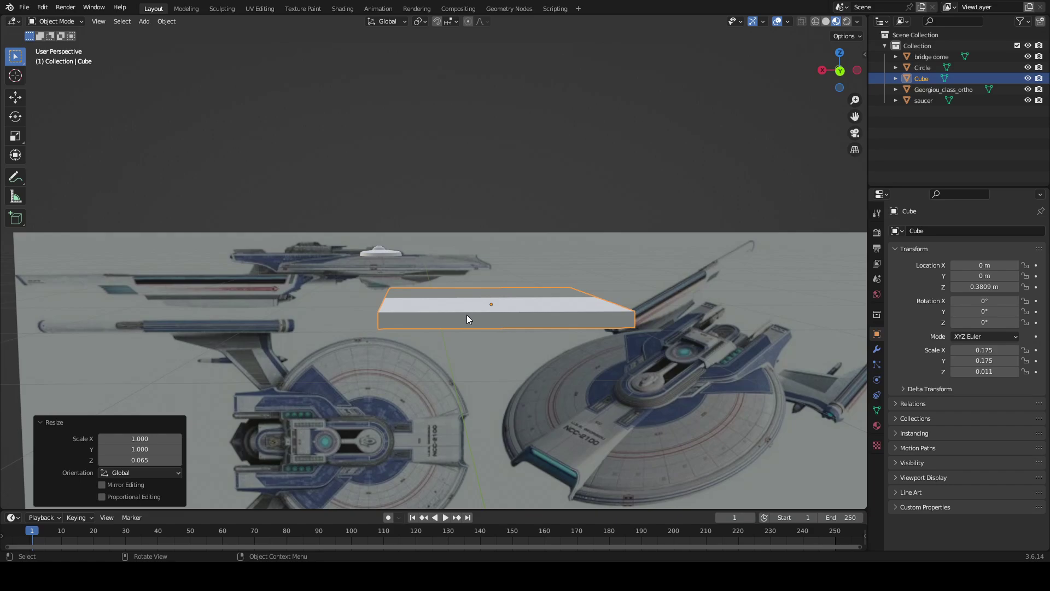
key(g)
key(z)
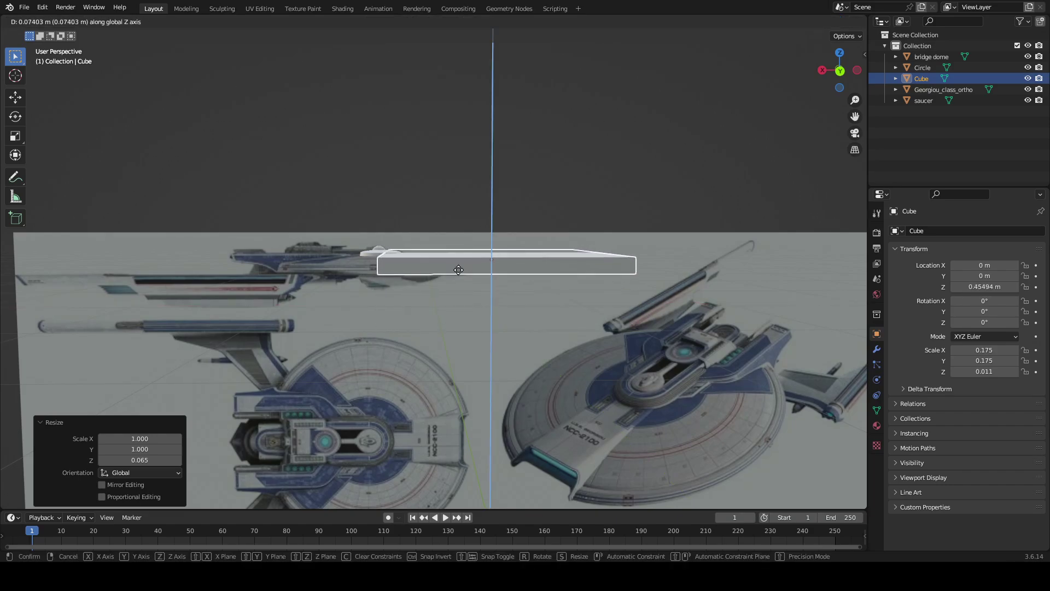
click(458, 270)
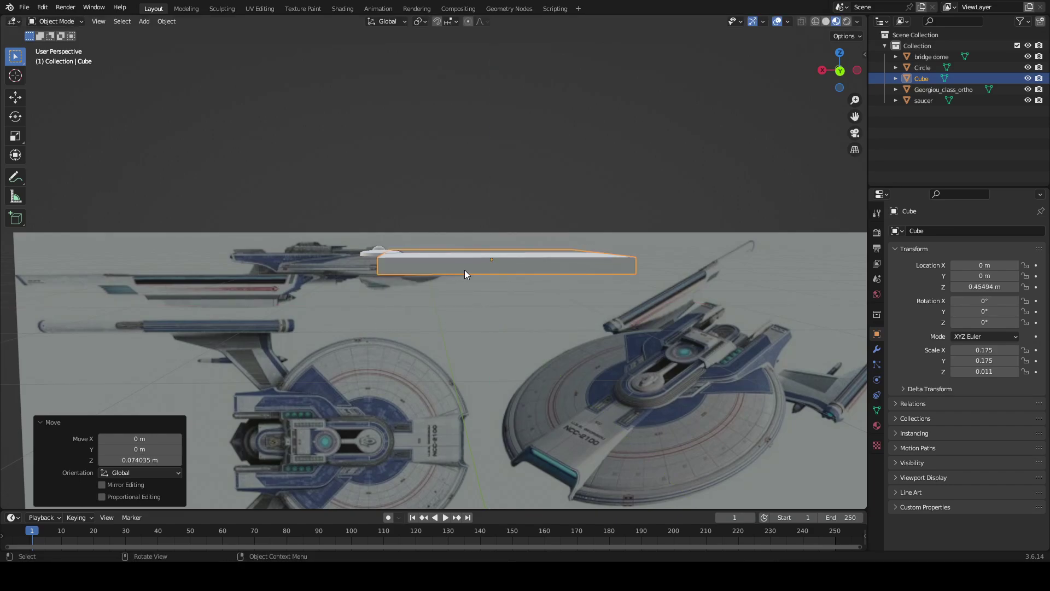
- Shrink the flattened cube to about 0.178 along X and about 0.158 along Y
middle_drag(465, 270, 451, 383)
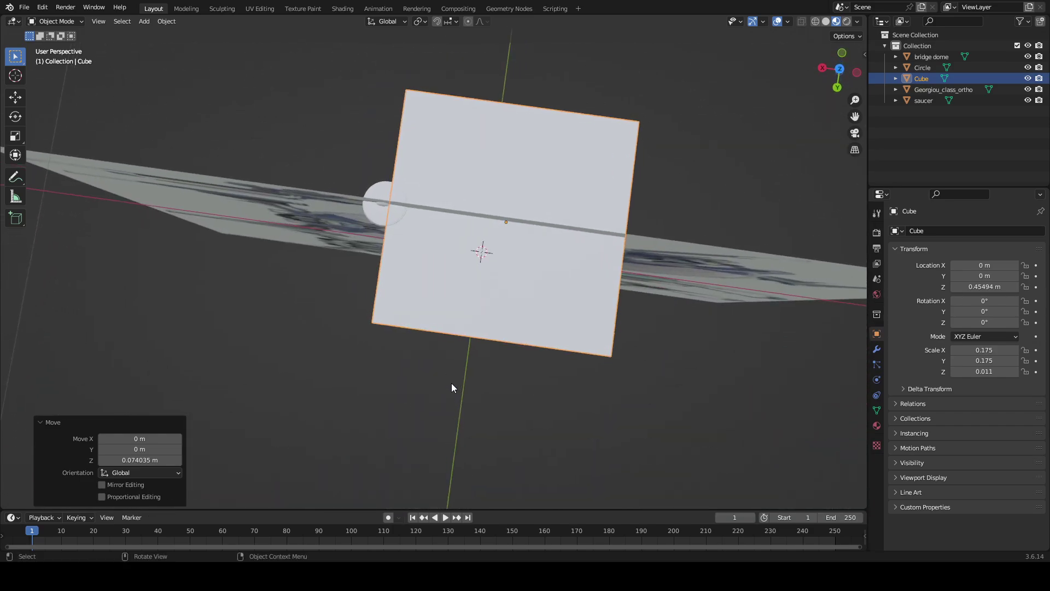
key(s)
key(z)
key(x)
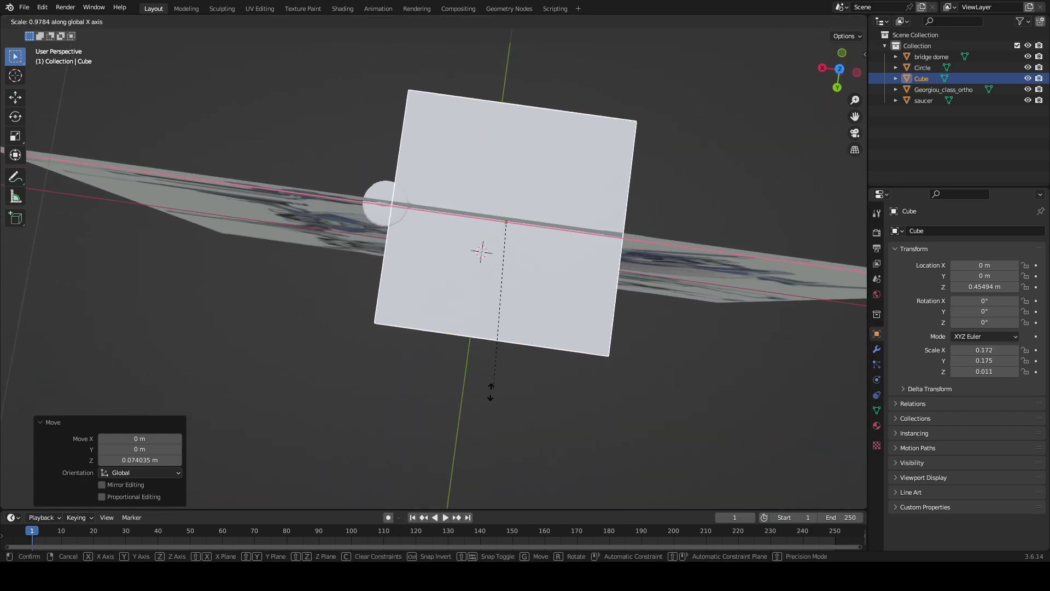
click(503, 255)
key(s)
key(x)
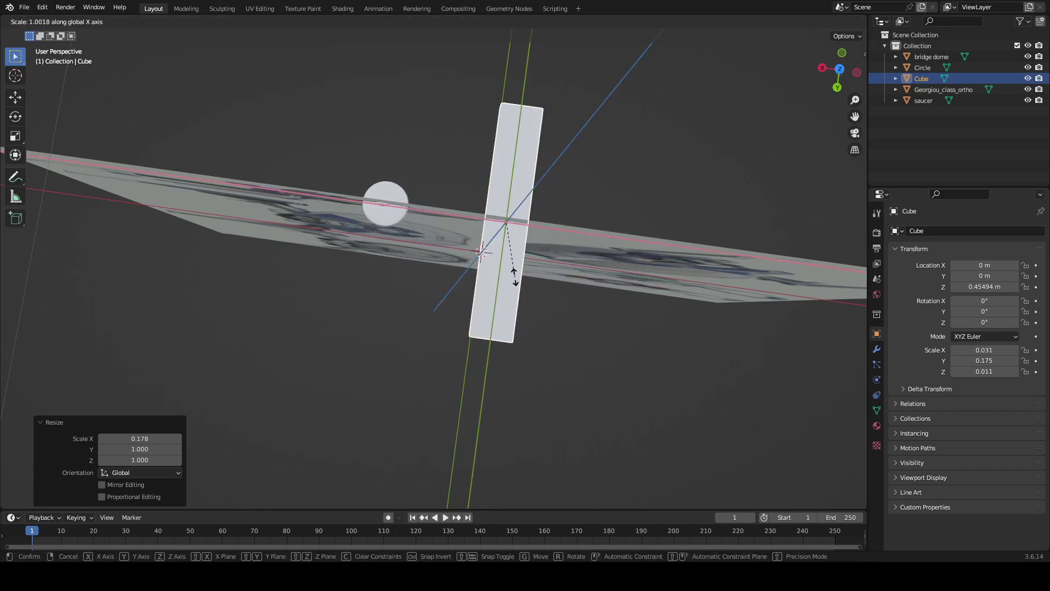
key(y)
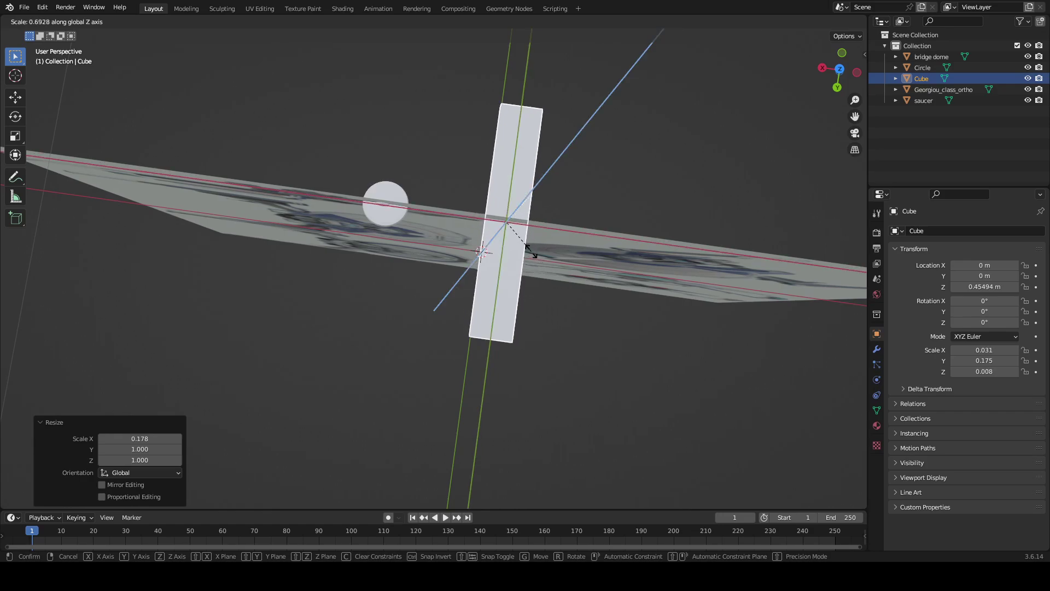
click(514, 224)
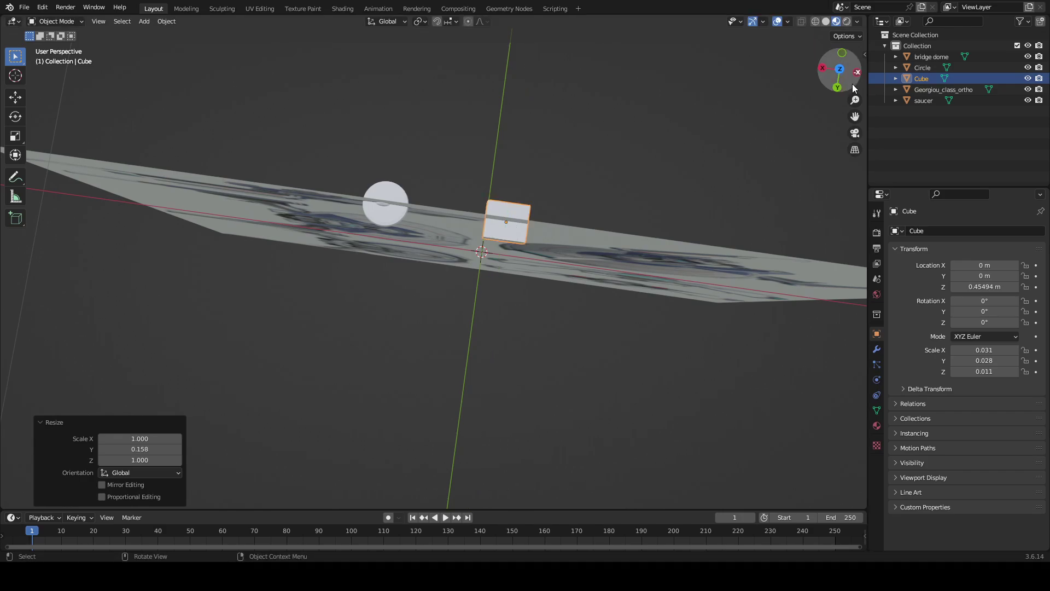
- From the back view, move the cube about 0.1927 m along X to the bridge dome
drag(852, 84, 829, 74)
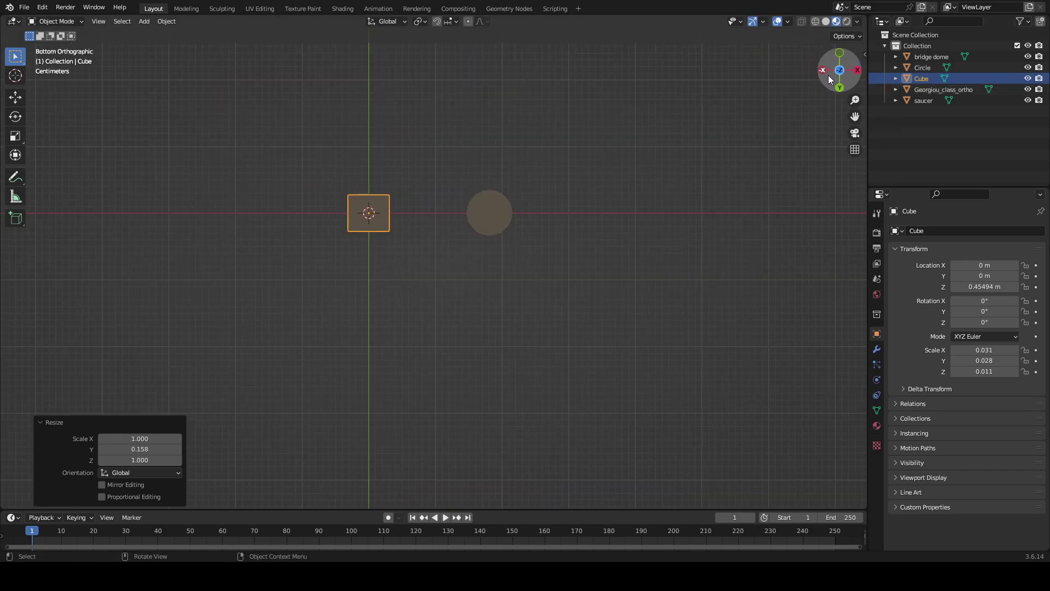
click(840, 87)
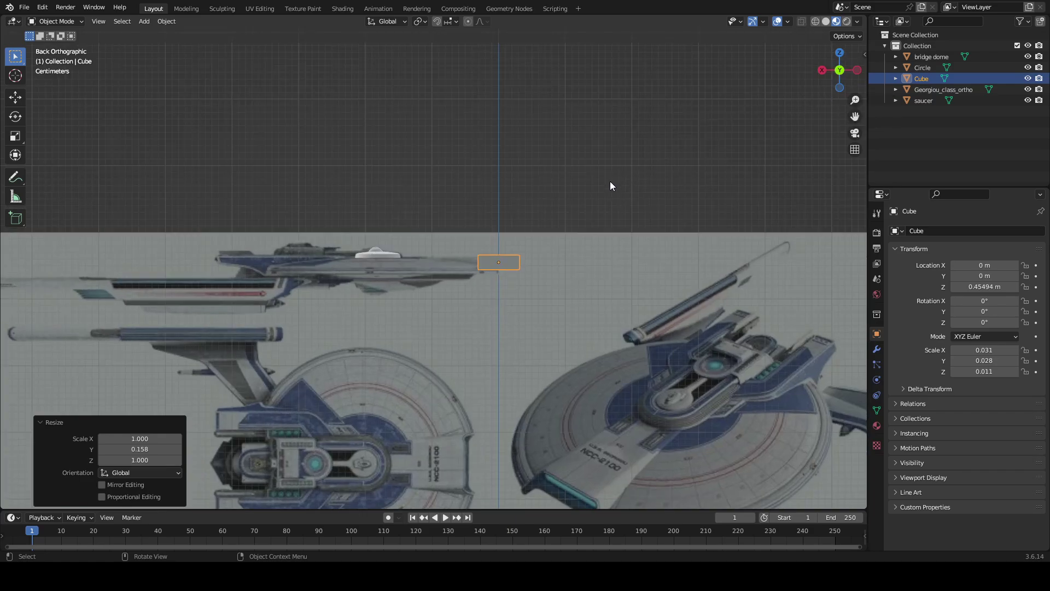
shift+middle_drag(609, 188, 647, 170)
scroll(659, 270, up, 4)
scroll(636, 205, up, 2)
shift+middle_drag(643, 225, 512, 122)
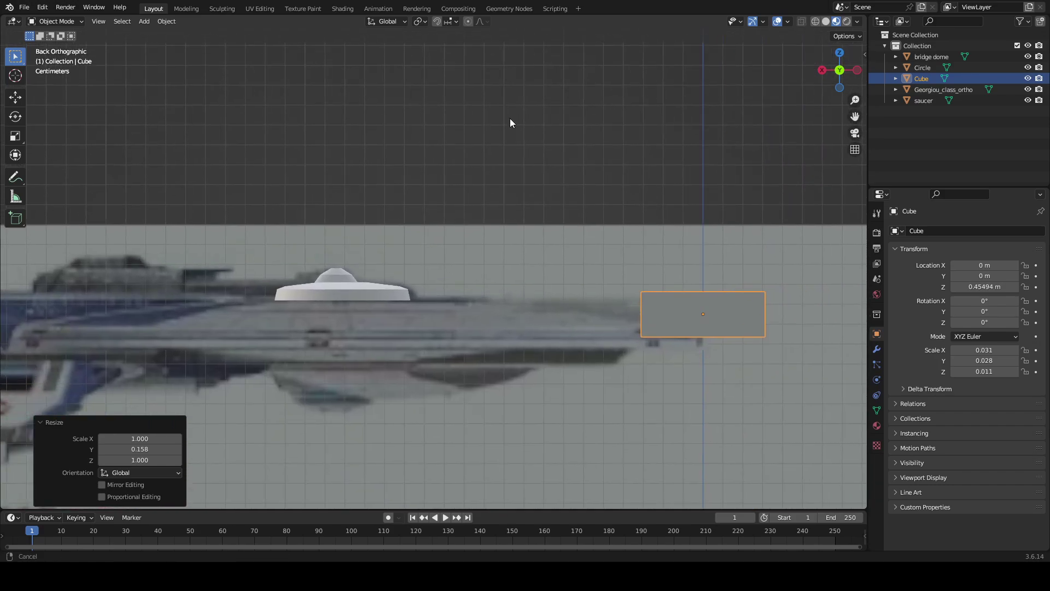
key(g)
key(x)
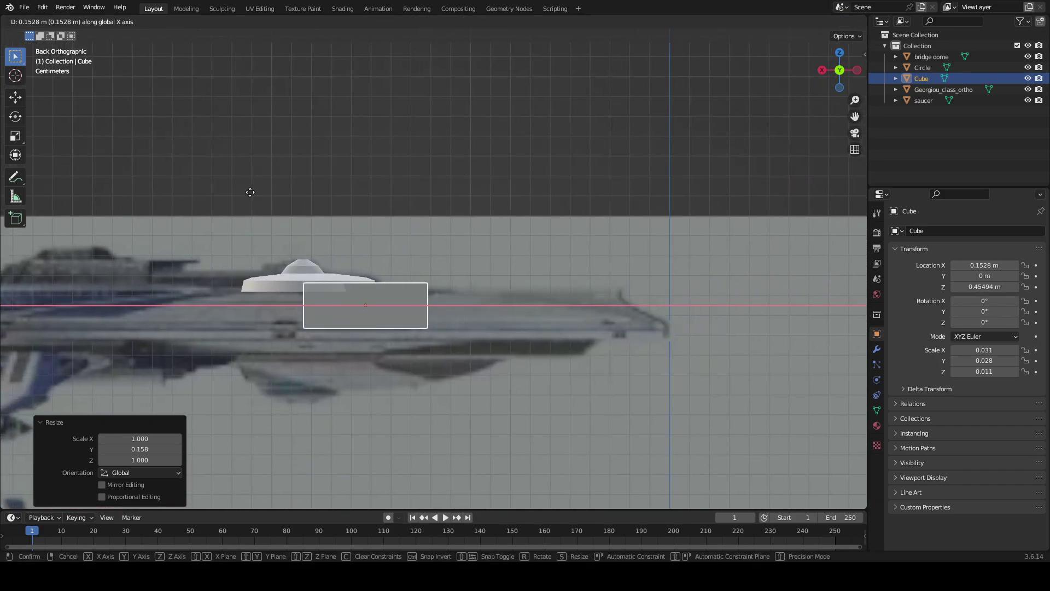
click(195, 205)
- Raise the cube about 0.009 m along Z over the bridge dome and scale it uniformly to about 0.301
shift+middle_drag(196, 206, 343, 185)
scroll(451, 178, up, 3)
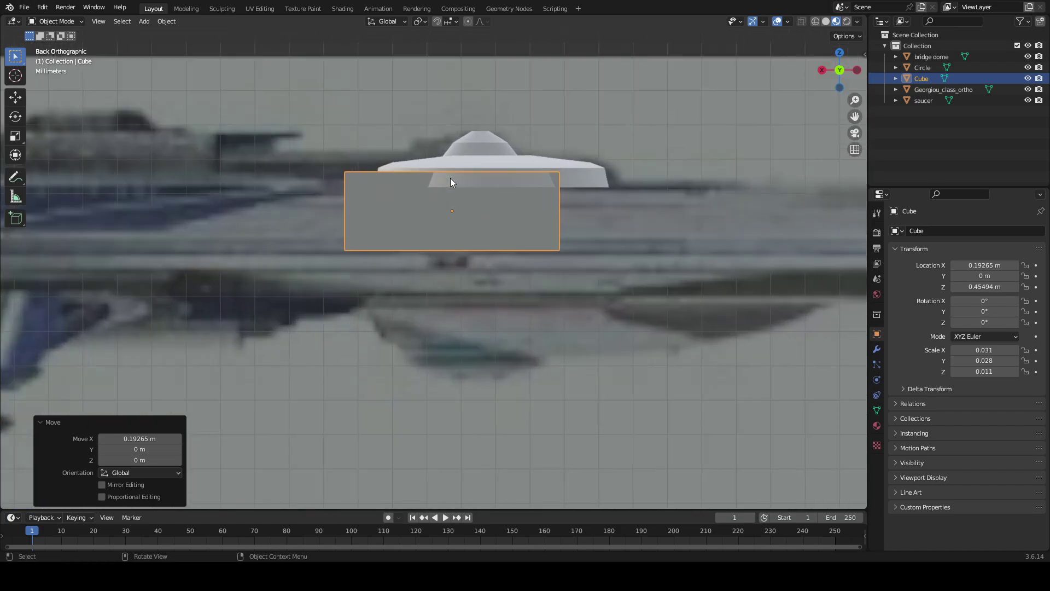
shift+middle_drag(451, 179, 417, 320)
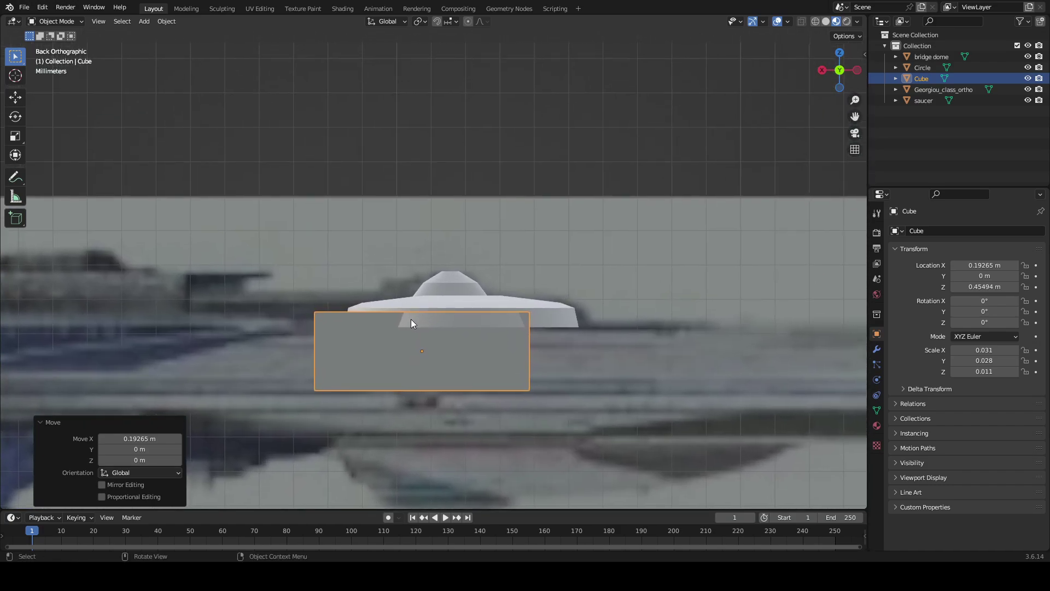
key(g)
key(x)
key(z)
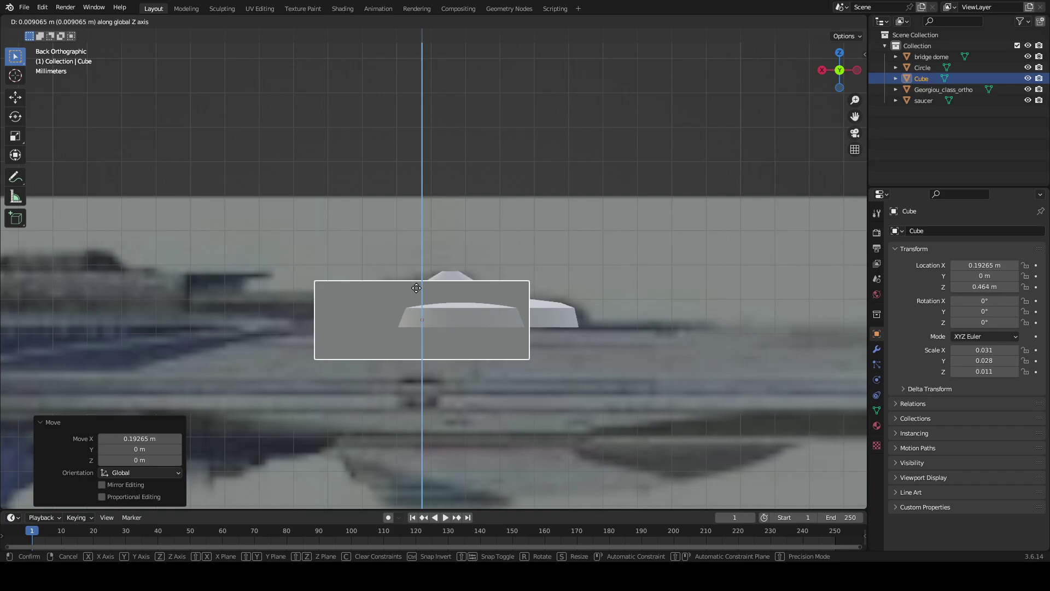
click(418, 284)
key(s)
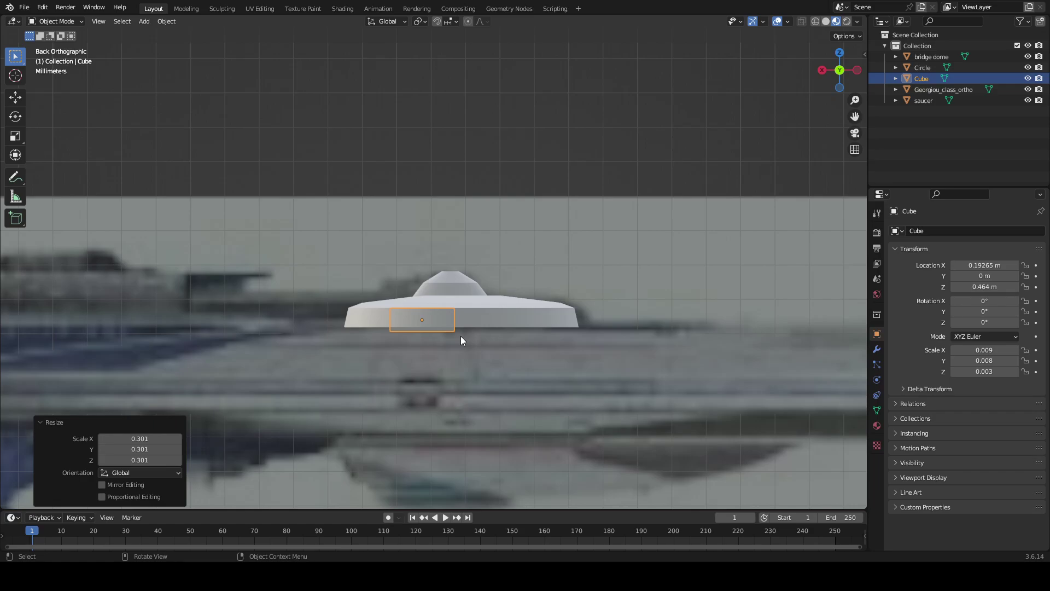
- Raise the small cube about 0.0083 m along Z beside the small upper dome and check its placement from the top view
key(g)
key(x)
key(z)
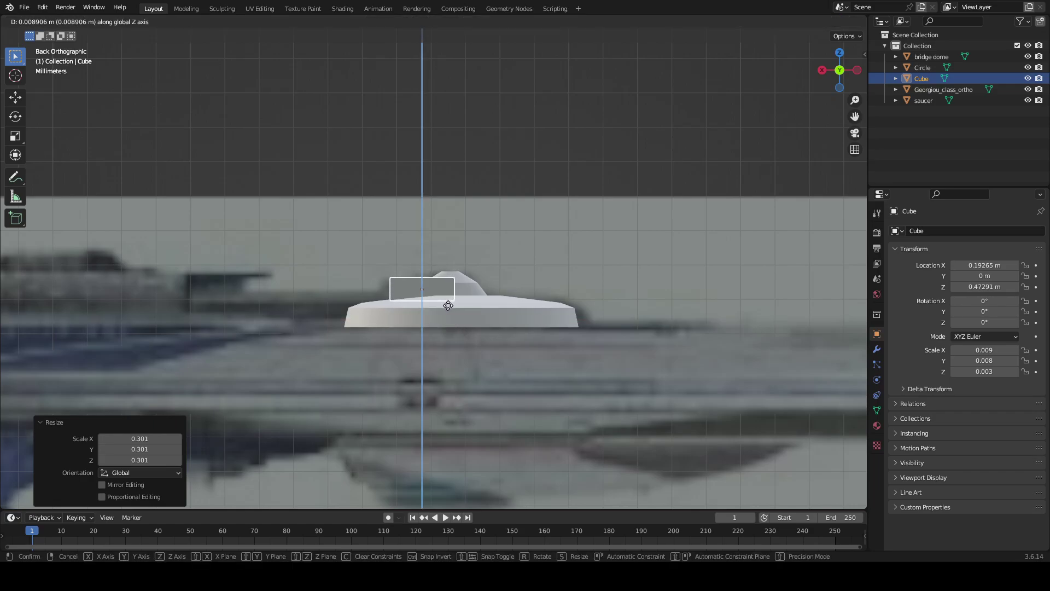
click(464, 295)
middle_drag(464, 294, 393, 297)
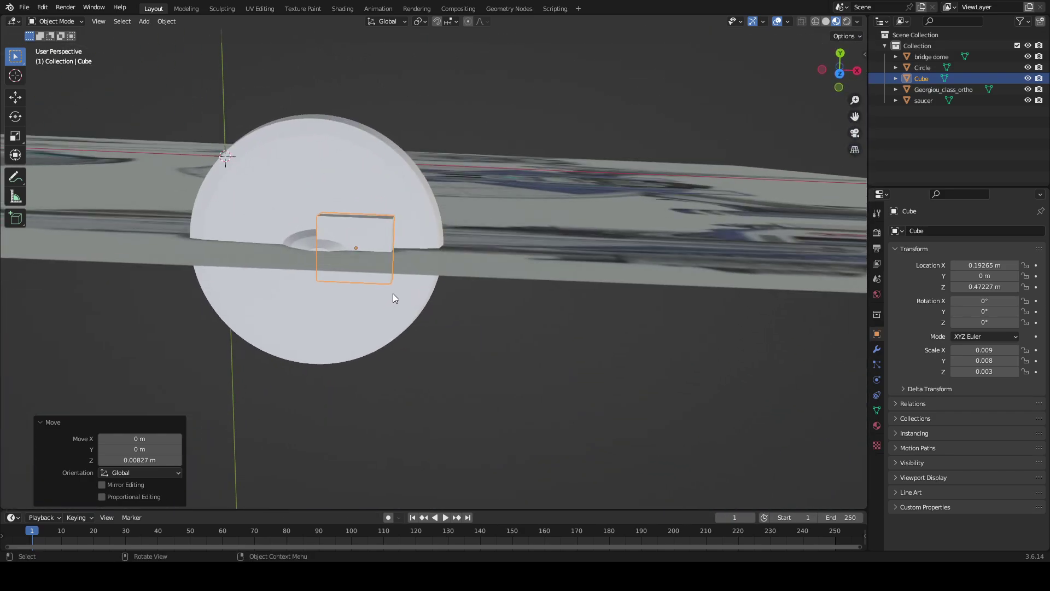
click(839, 85)
middle_drag(553, 148, 746, 90)
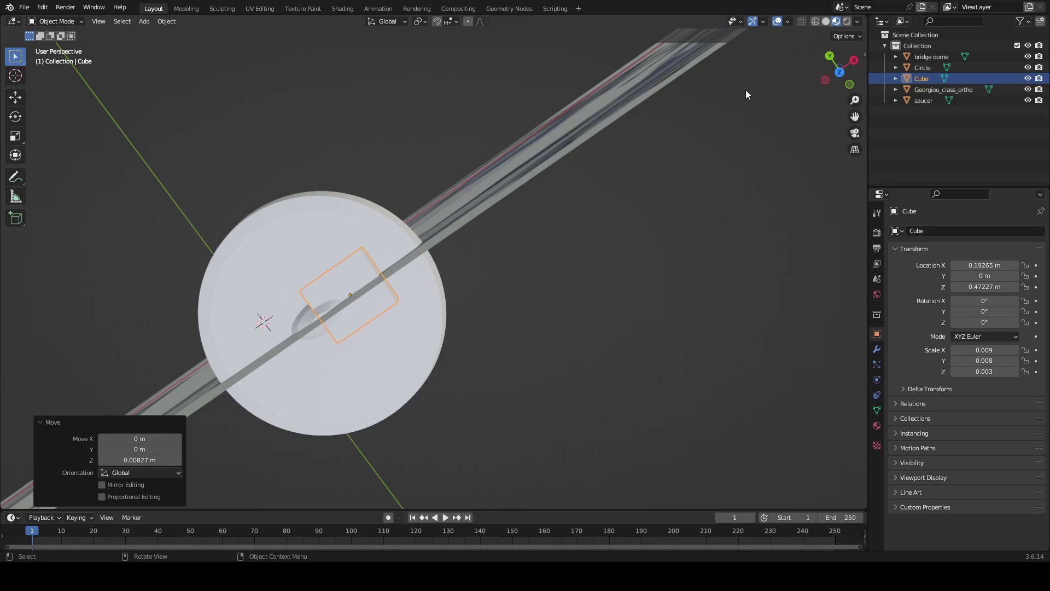
click(841, 71)
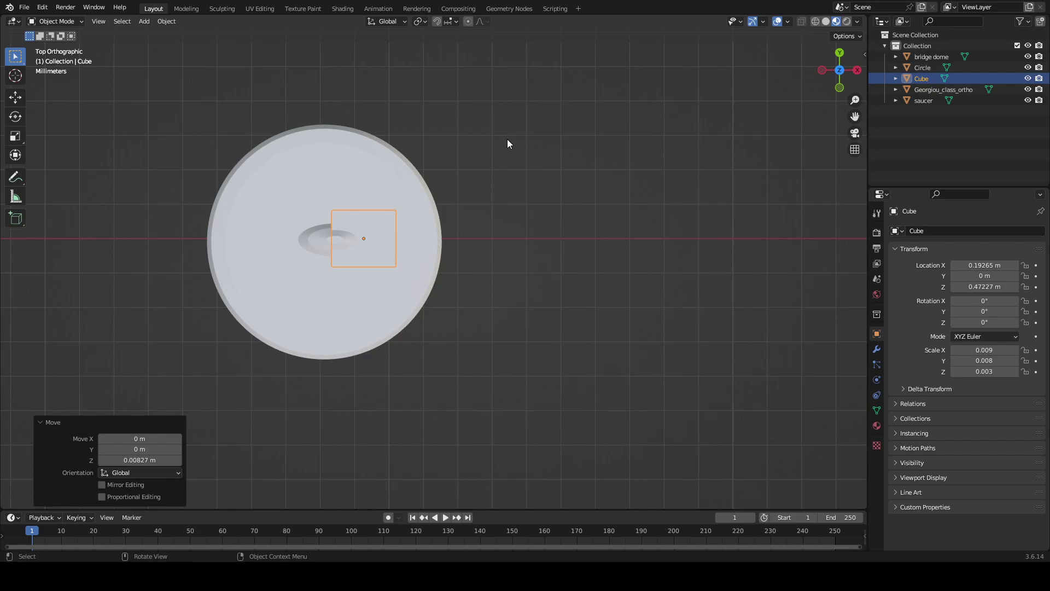
- From the top view, move the cube about -0.000514 m along Y to centre it on the small upper dome
shift+middle_drag(507, 139, 563, 292)
scroll(607, 148, up, 3)
scroll(606, 149, up, 5)
key(g)
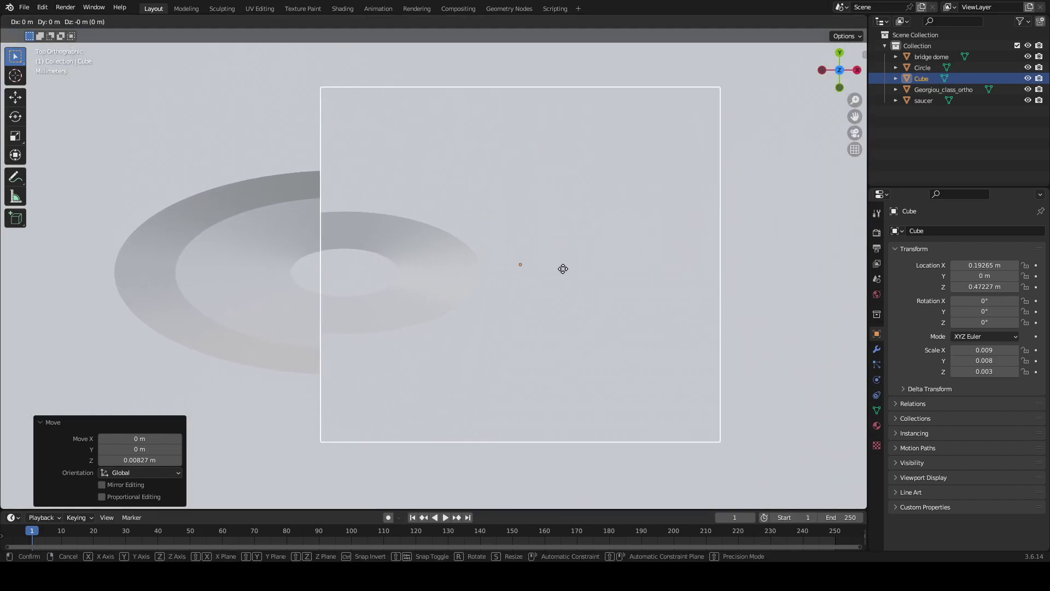
key(x)
key(y)
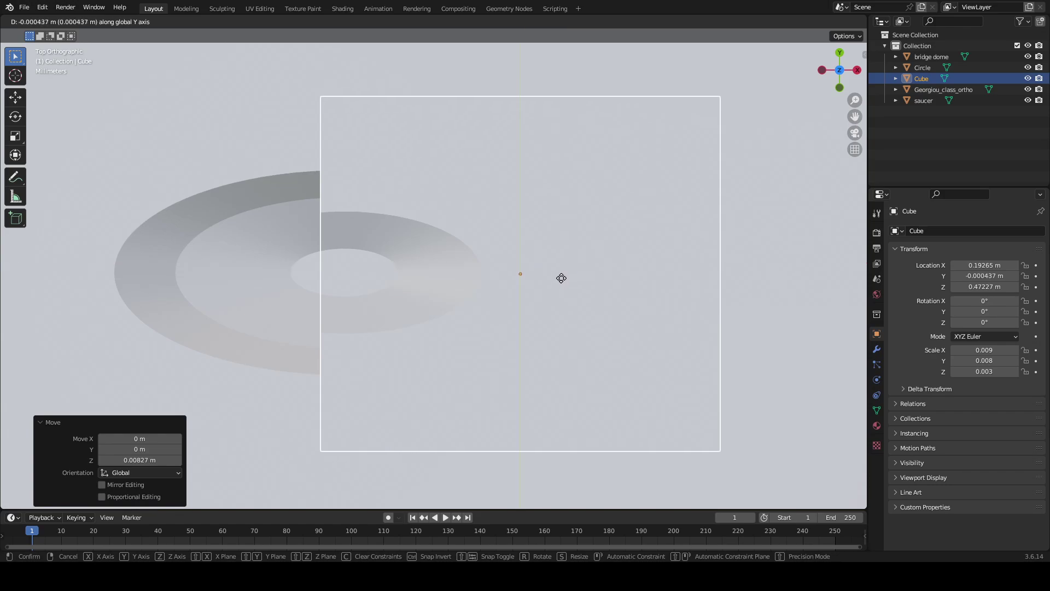
click(561, 283)
middle_drag(534, 284, 558, 186)
scroll(550, 182, down, 8)
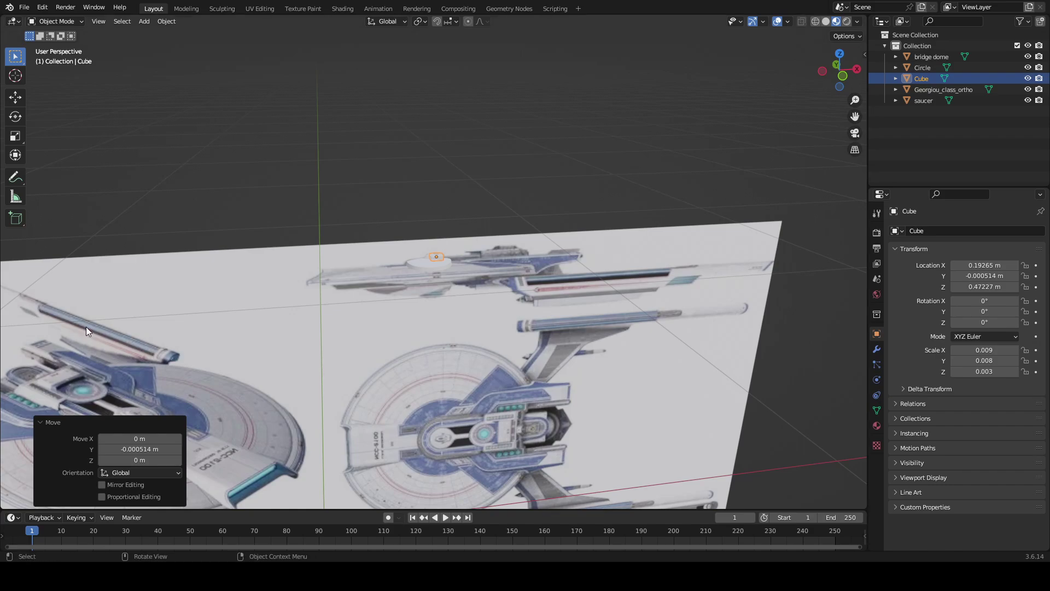
ctrl+middle_drag(86, 327, 609, 258)
- Edit the cube's mesh and scale its two vertical edges beside the small upper dome inward along Y to taper the block
click(186, 8)
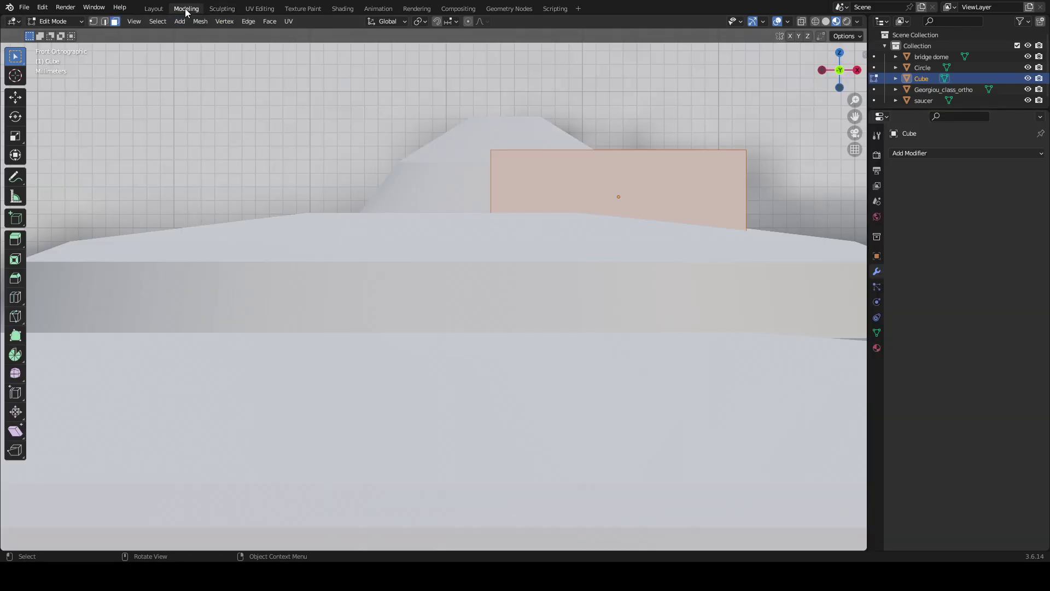
middle_drag(405, 124, 551, 245)
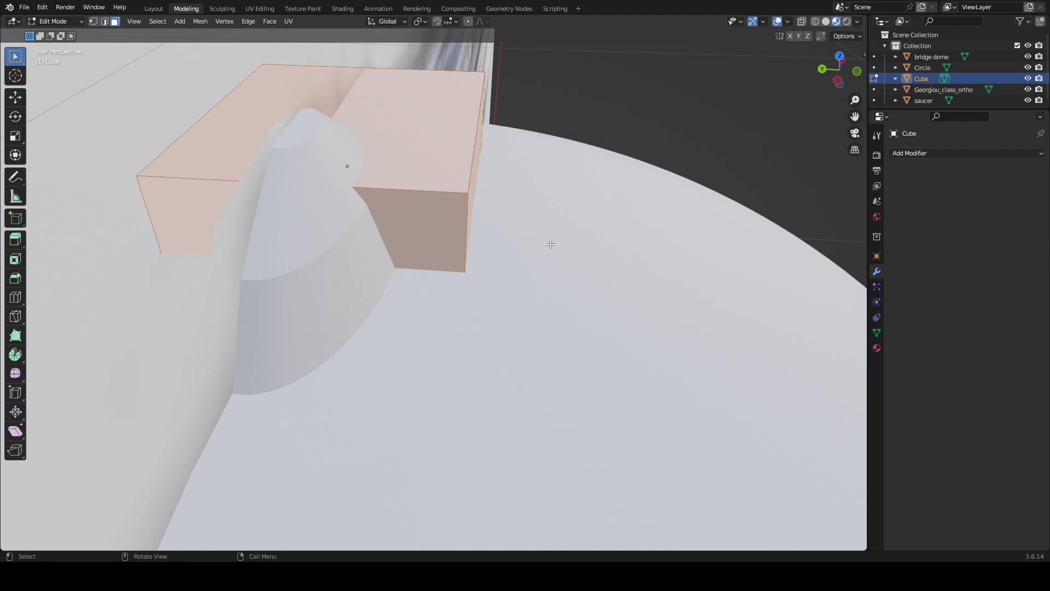
click(538, 283)
middle_drag(558, 281, 520, 244)
click(491, 236)
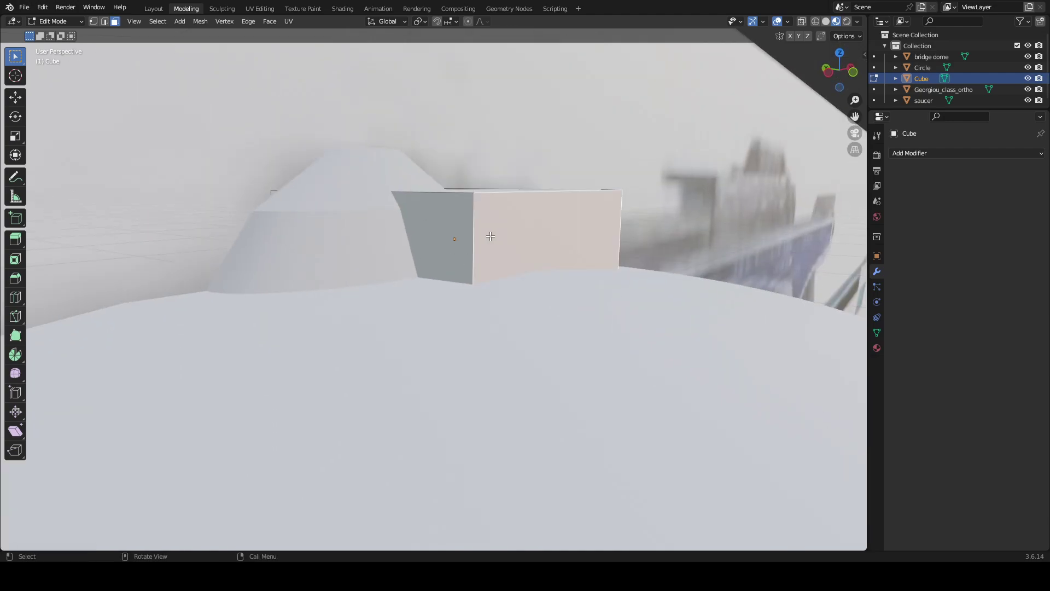
shift+click(456, 241)
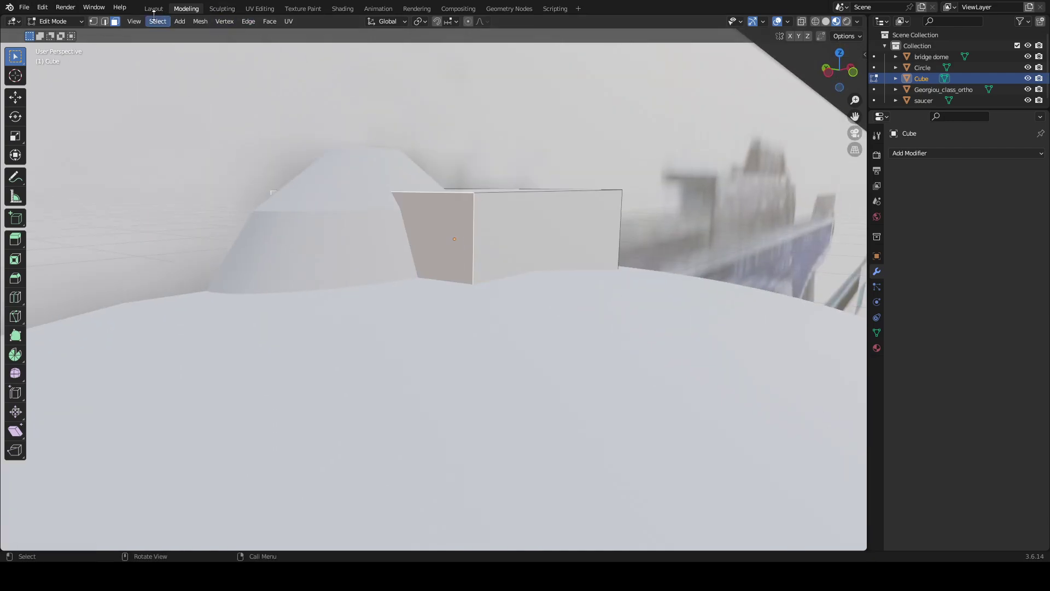
click(104, 22)
click(476, 238)
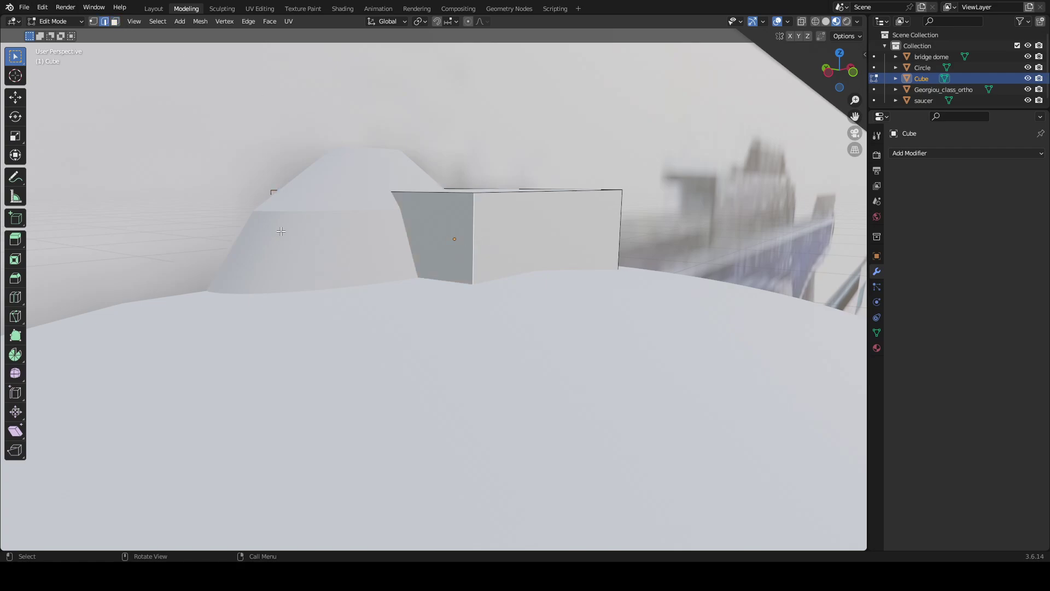
middle_drag(476, 238, 430, 228)
key(s)
key(y)
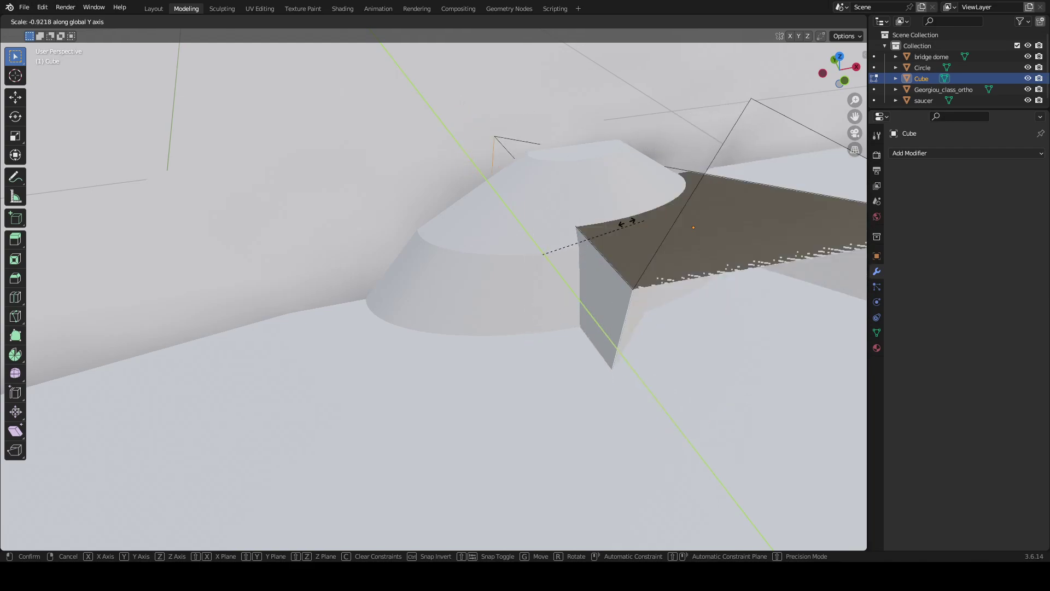
click(474, 262)
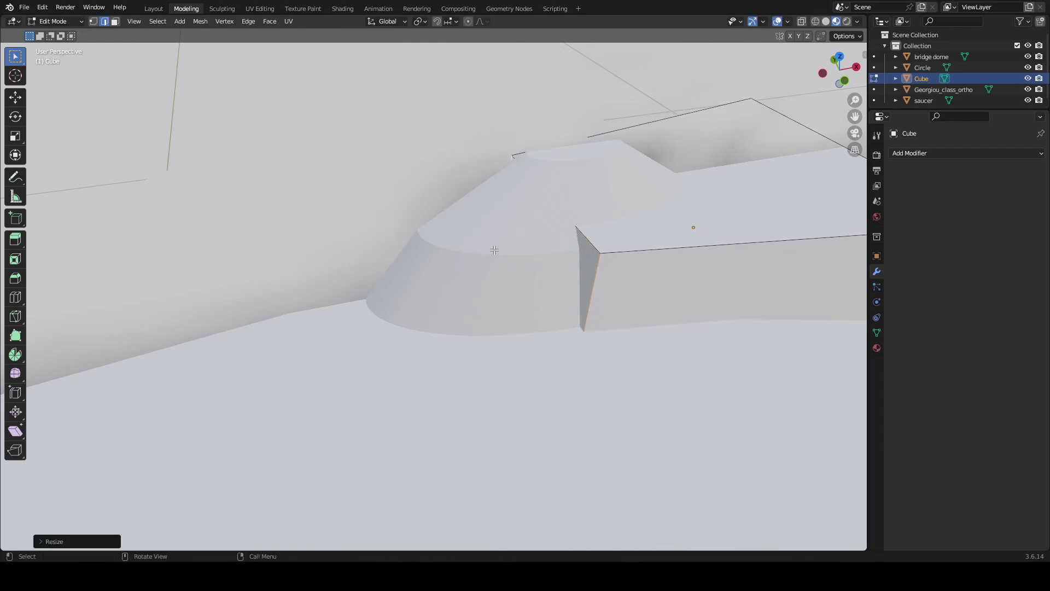
- From the top view, widen the block's narrow end slightly along Y
middle_drag(479, 263, 639, 176)
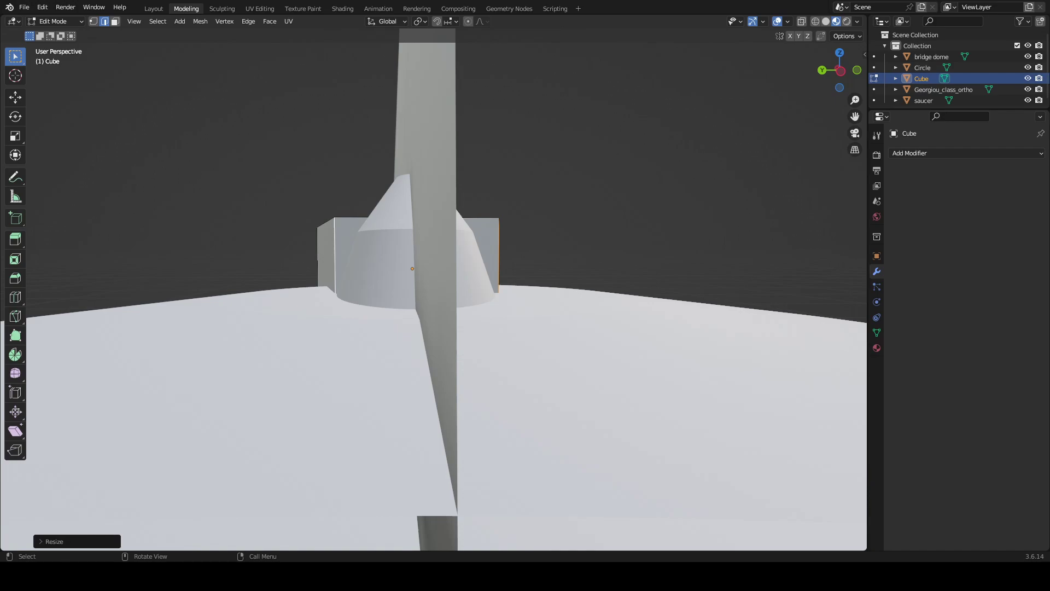
middle_drag(328, 328, 495, 334)
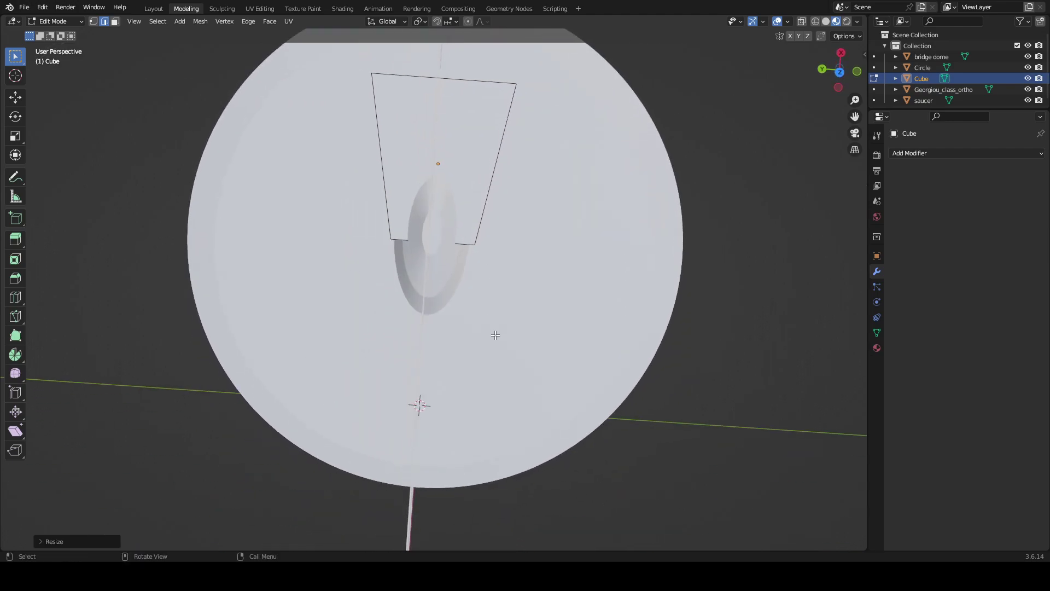
middle_drag(560, 244, 578, 268)
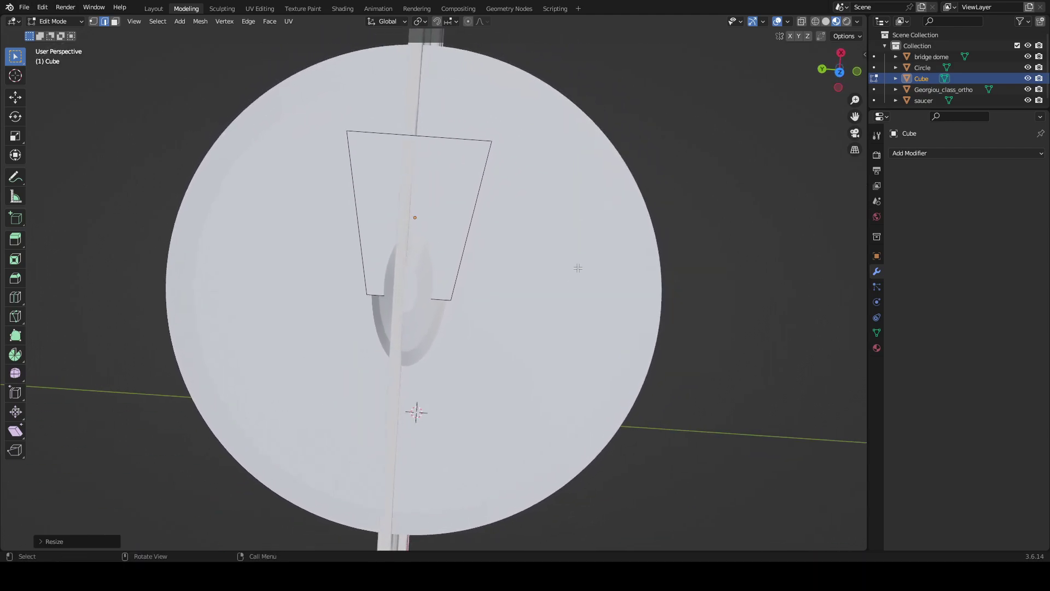
click(839, 74)
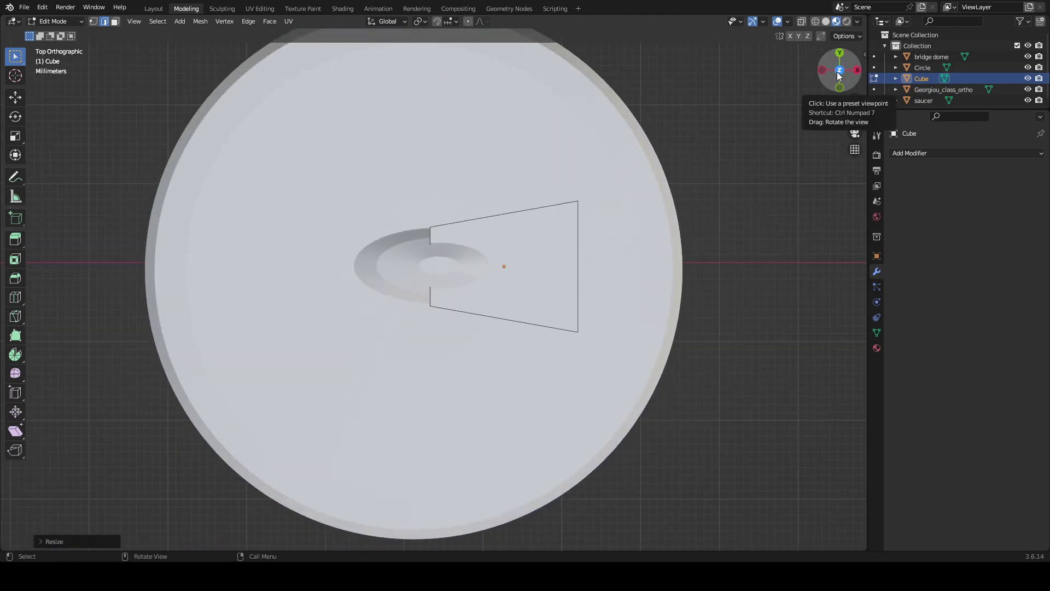
shift+middle_drag(647, 122, 511, 121)
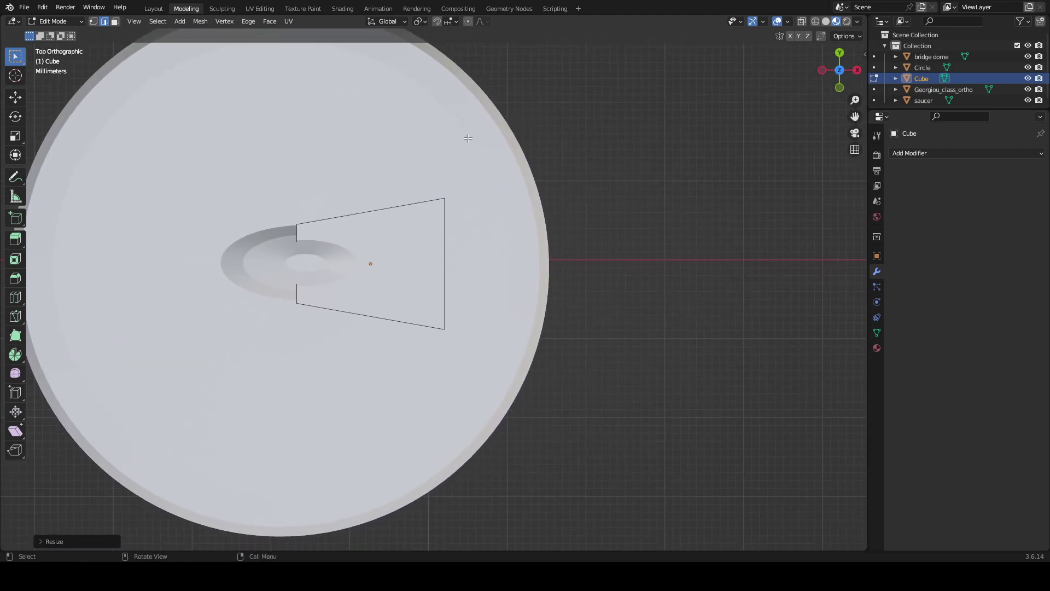
key(s)
key(y)
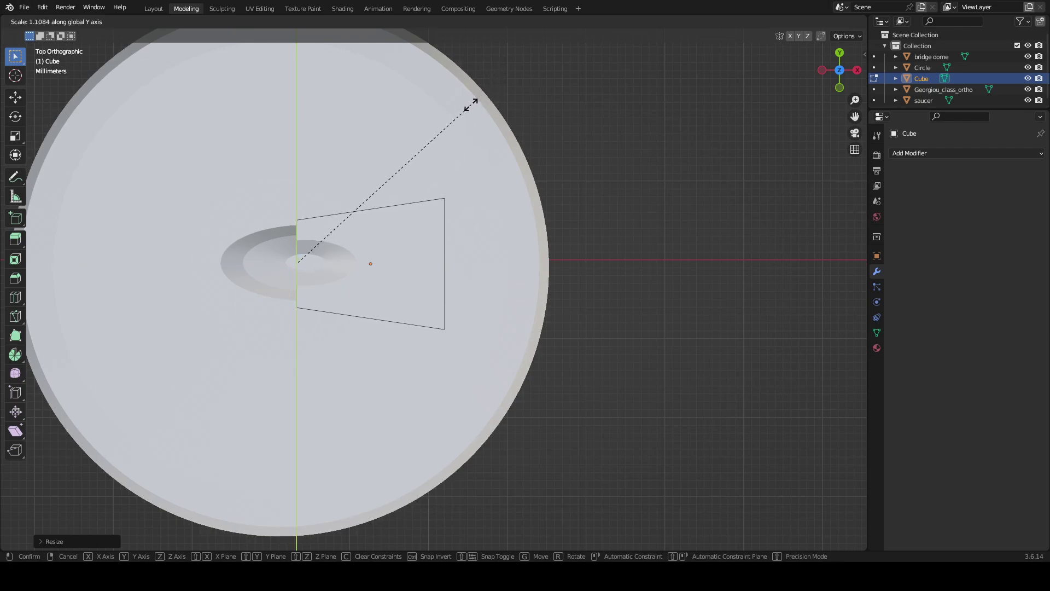
click(479, 85)
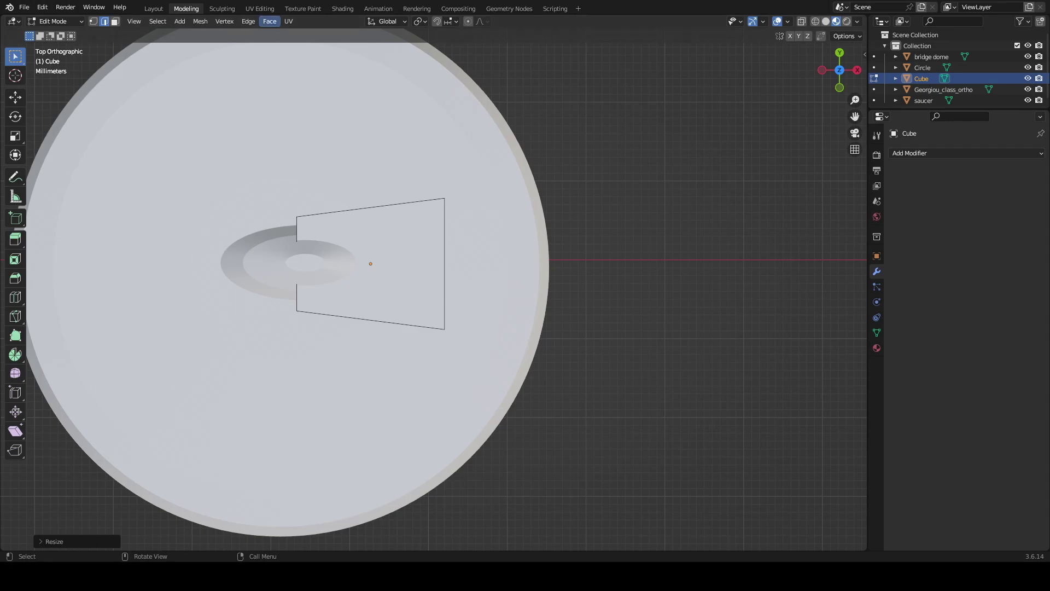
- Return to Object Mode and scale the small upper dome uniformly to about 1.224 from the top view
click(155, 10)
click(412, 251)
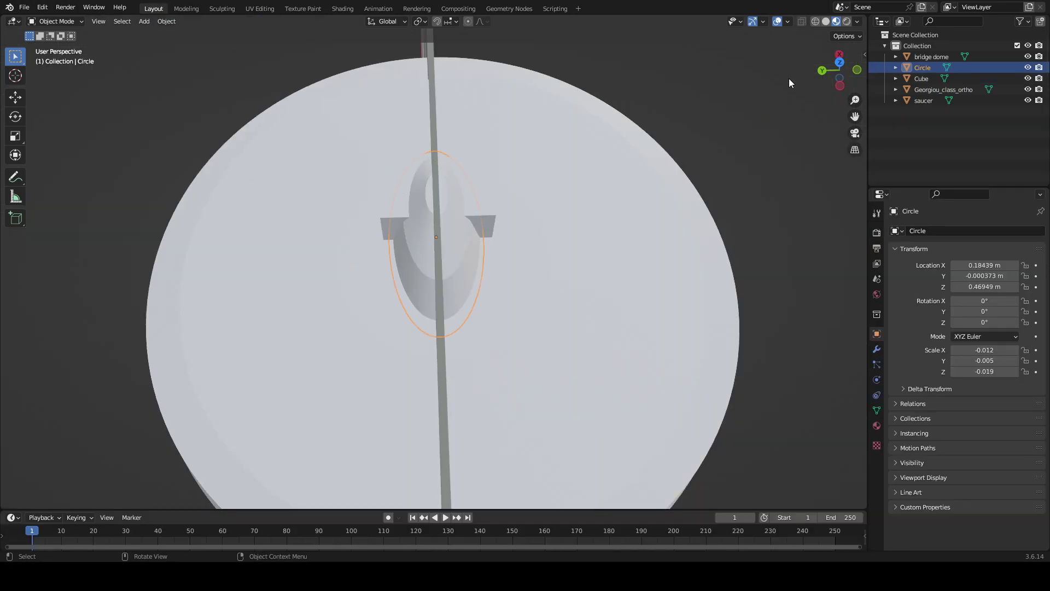
click(840, 63)
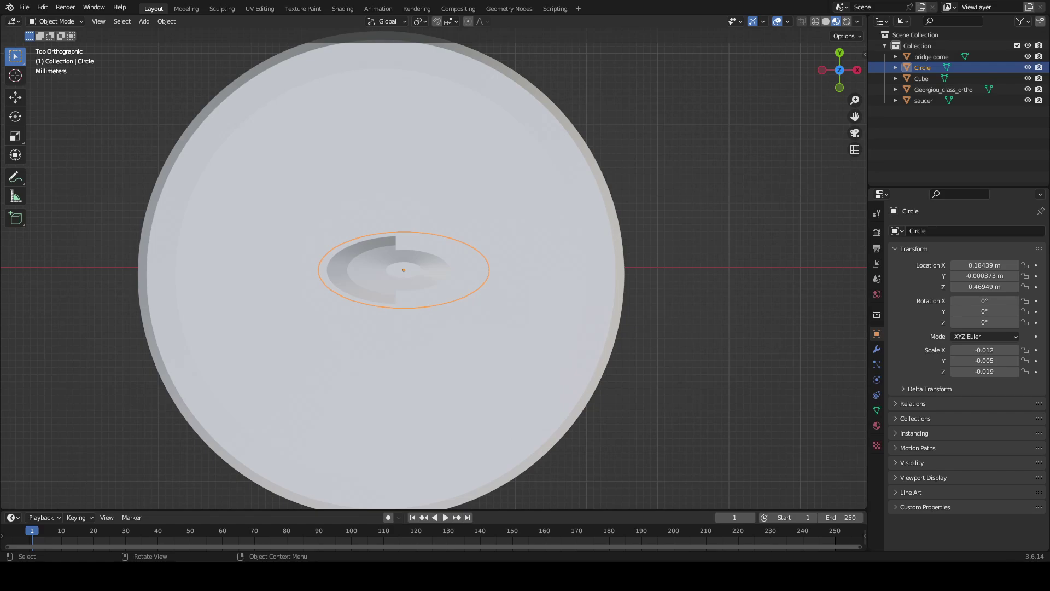
scroll(455, 180, up, 6)
scroll(454, 183, down, 4)
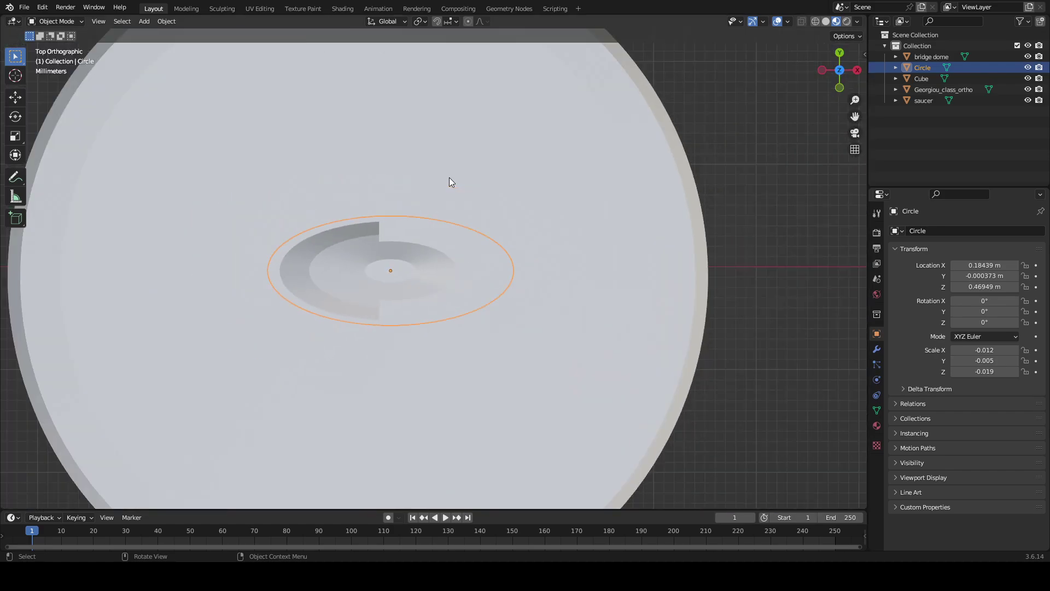
key(s)
click(475, 164)
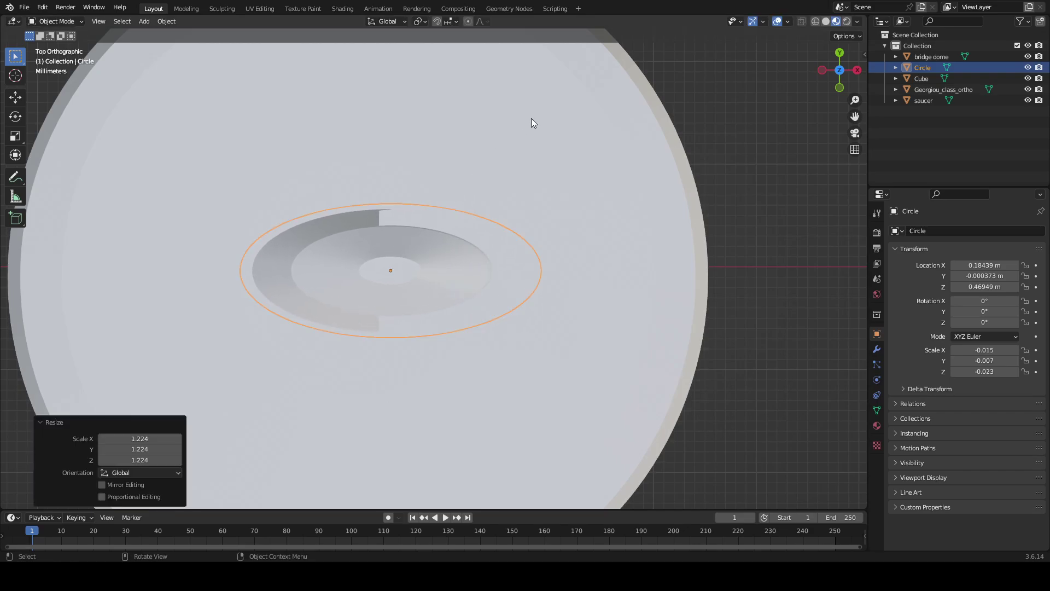
- Show the model in wireframe and move the small upper dome about -0.003995 m along X
click(819, 21)
scroll(680, 111, down, 2)
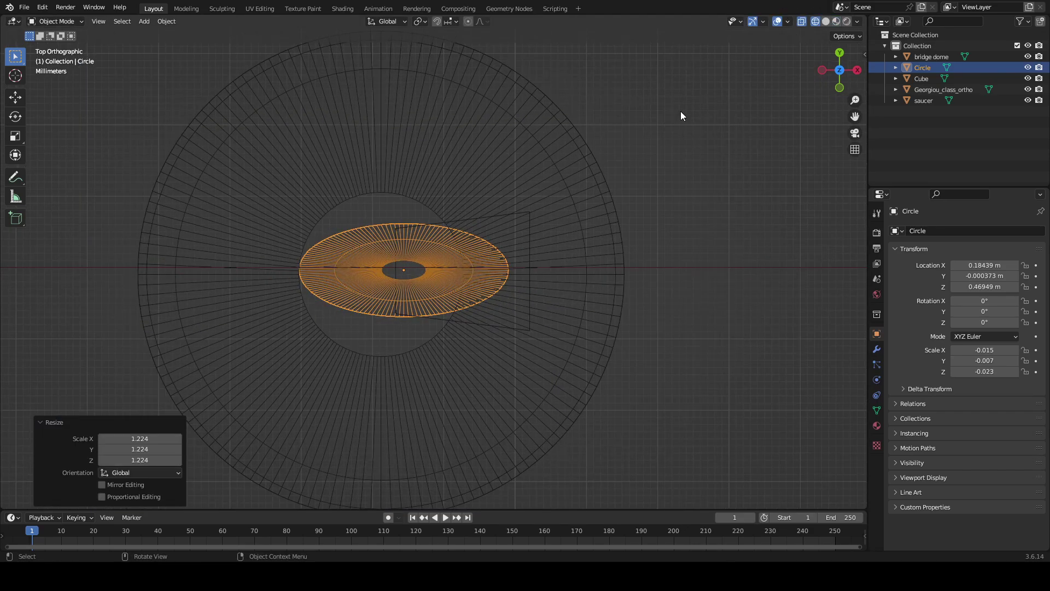
scroll(675, 113, up, 5)
scroll(671, 114, down, 4)
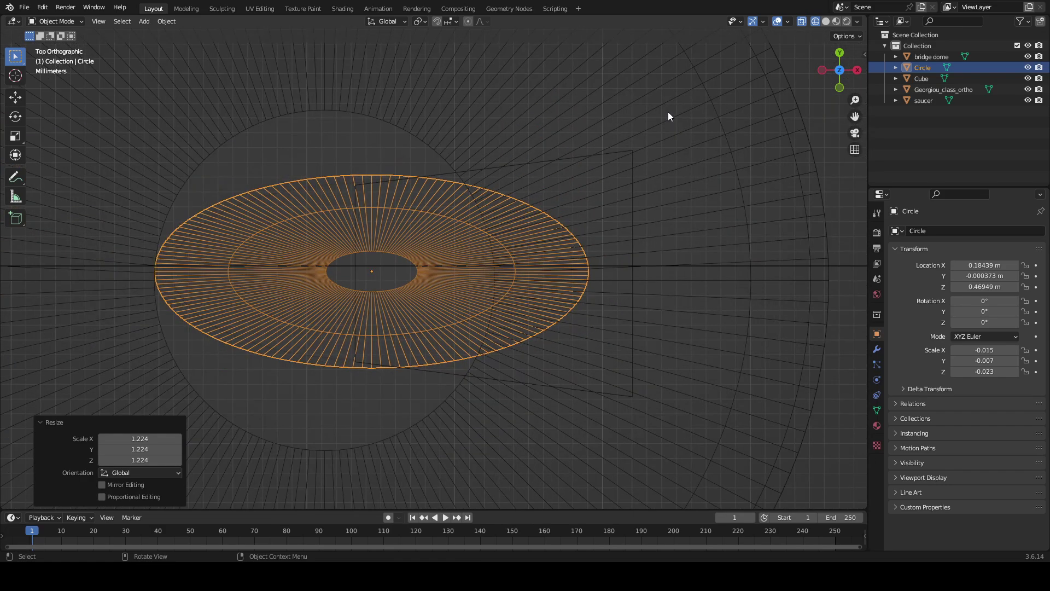
key(g)
key(x)
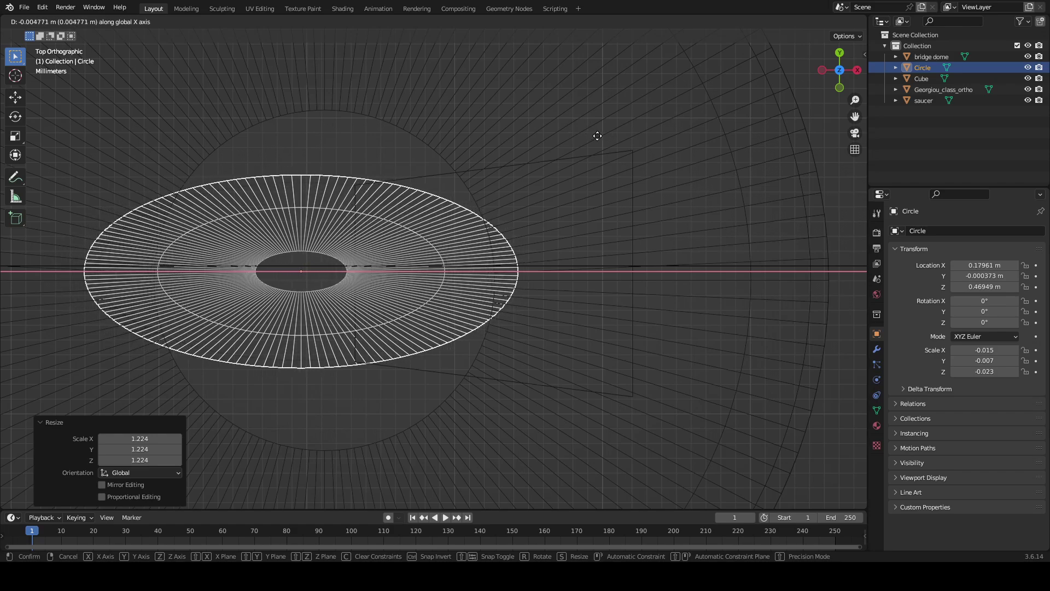
click(608, 136)
- Flatten the small upper dome by scaling it to about 0.722 along Z
middle_drag(609, 136, 584, 237)
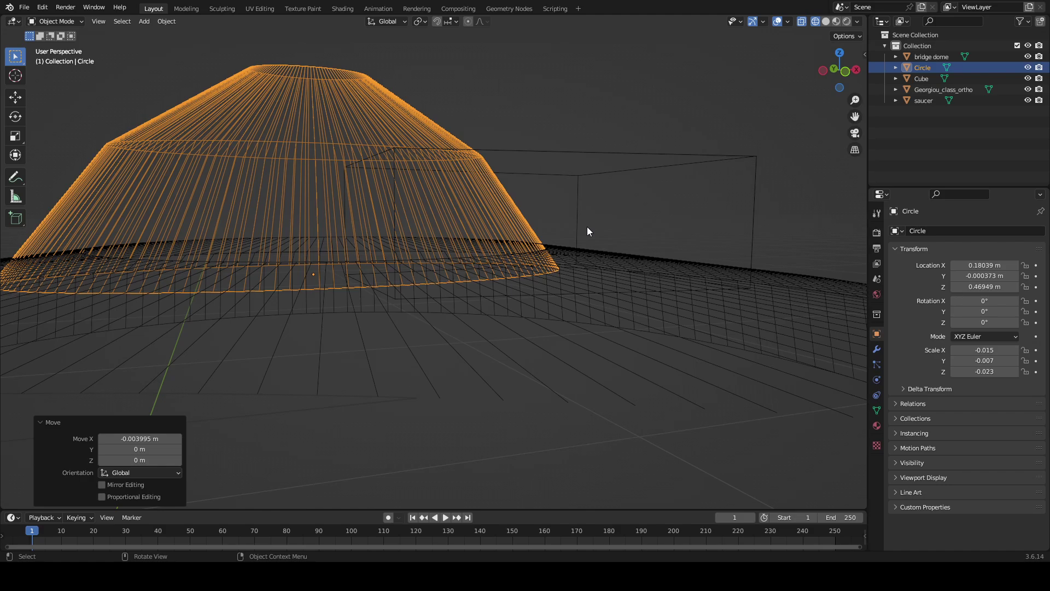
key(s)
key(y)
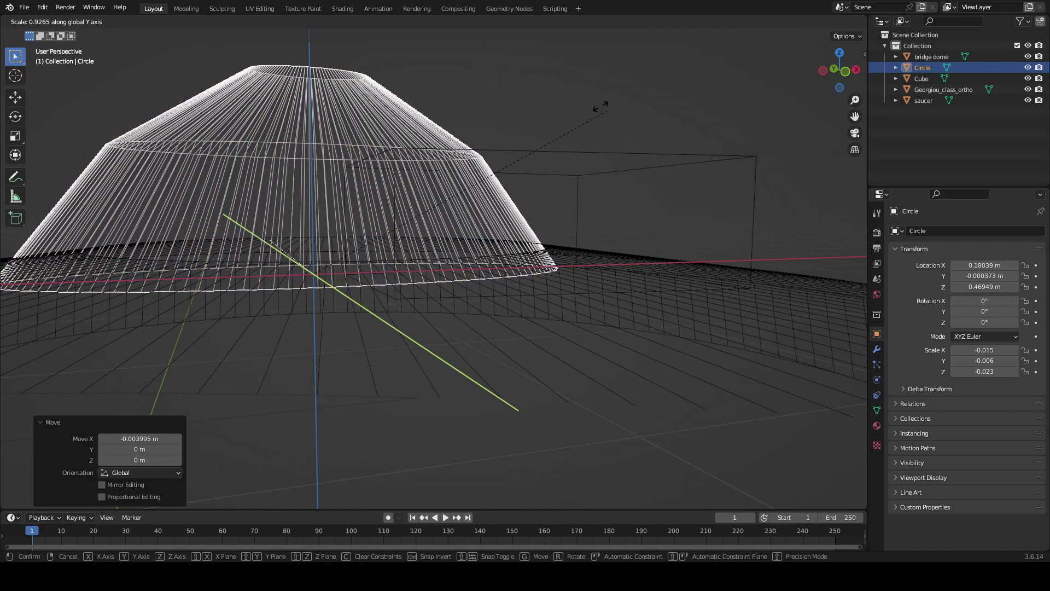
key(z)
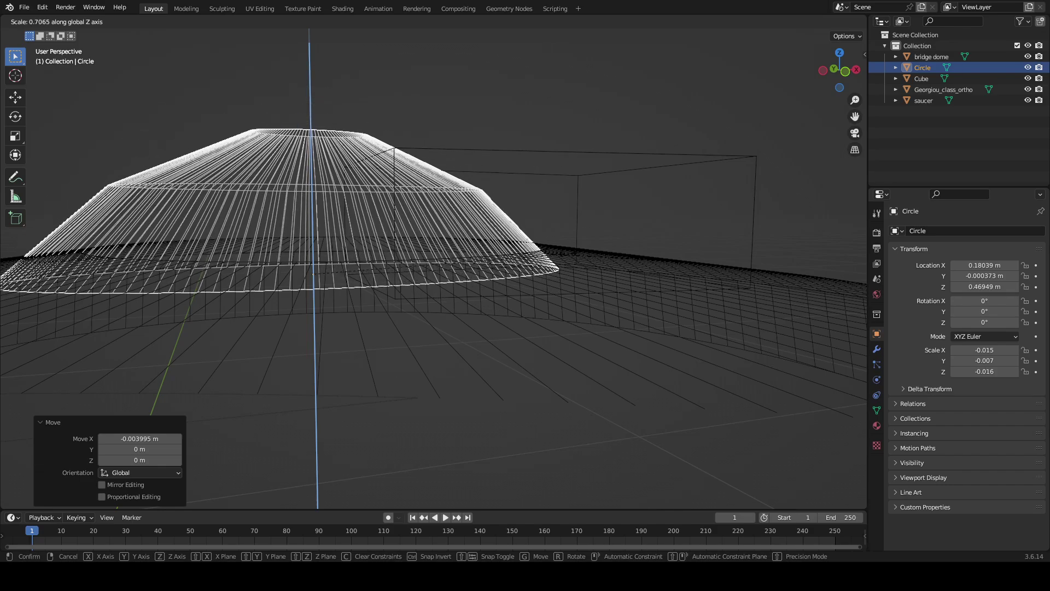
click(580, 249)
middle_drag(692, 166, 654, 186)
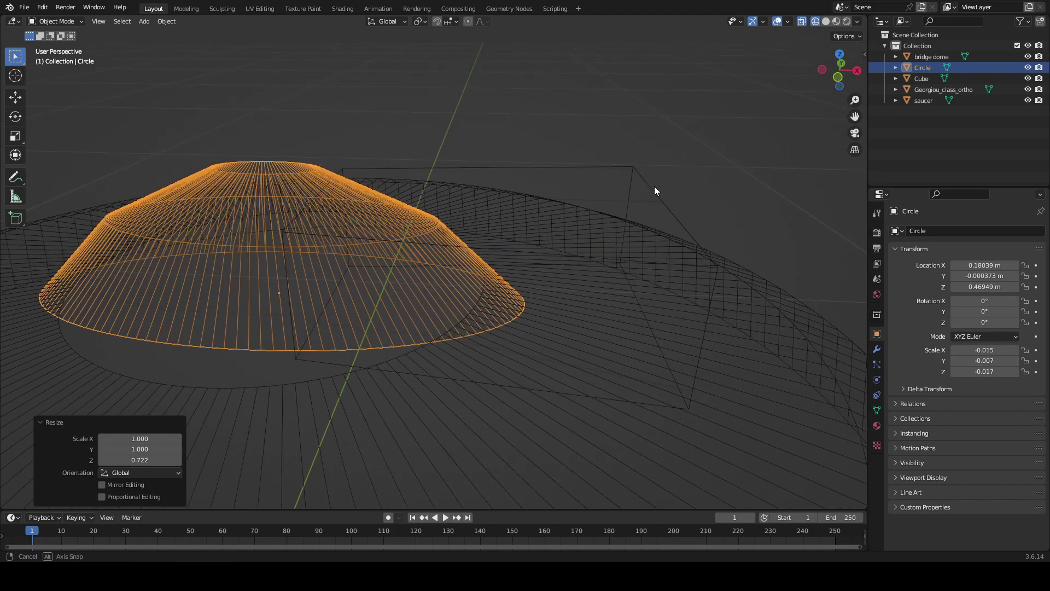
- Select the cube-based block behind the small upper dome and open it for mesh editing in the Modeling workspace
click(573, 225)
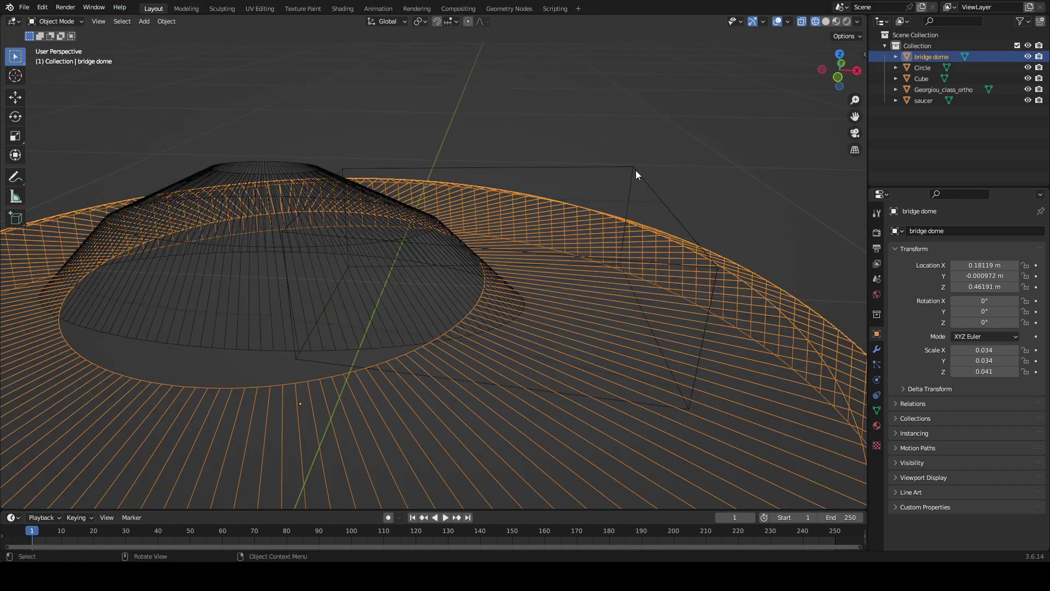
click(635, 184)
middle_drag(635, 185, 604, 200)
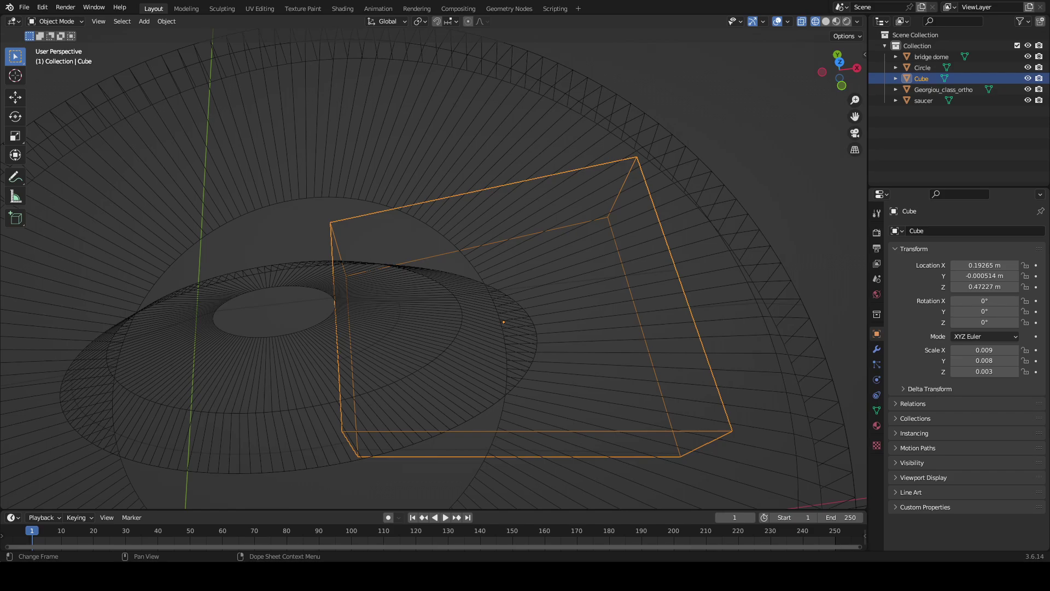
scroll(617, 270, up, 5)
mouse_move(609, 278)
middle_down()
mouse_move(596, 202)
mouse_move(596, 278)
middle_up()
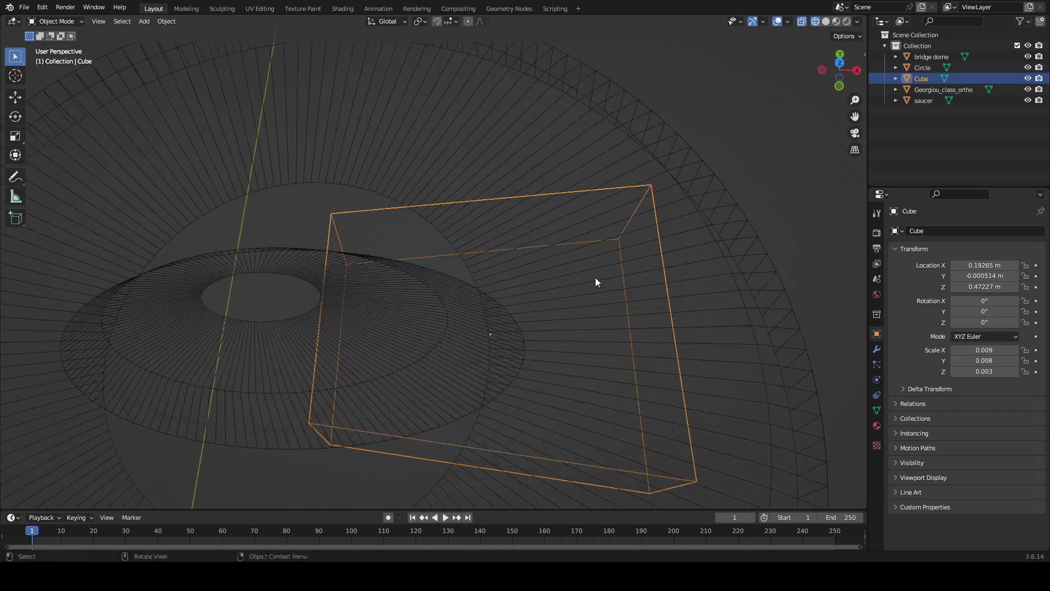
click(186, 8)
middle_drag(551, 147, 584, 101)
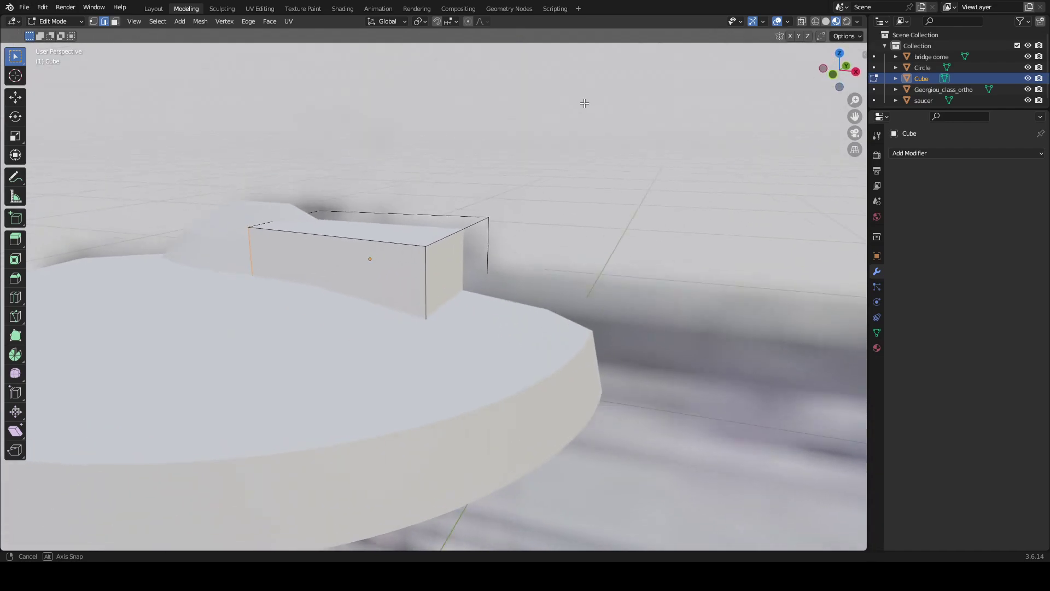
- In face selection, pick the block's wide end face and move it about -0.0063 m along X from the front view
click(441, 264)
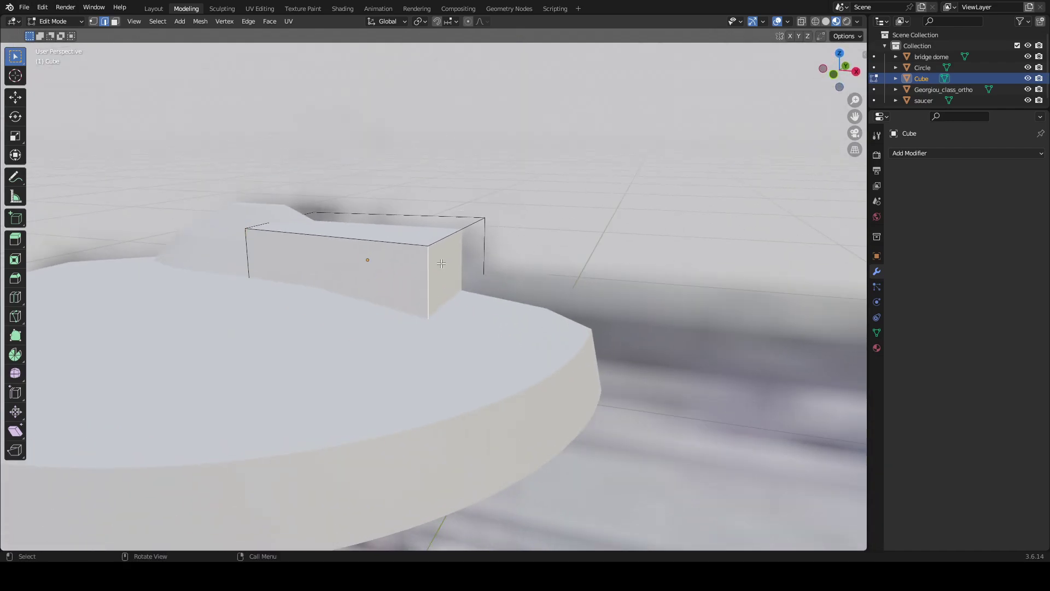
click(114, 21)
click(456, 275)
click(833, 76)
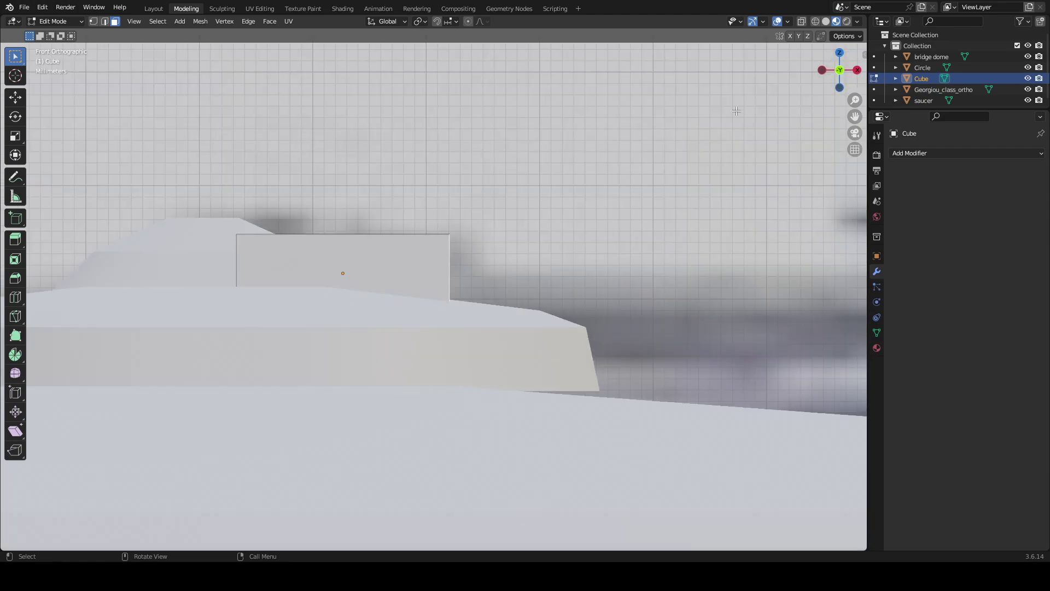
shift+middle_drag(704, 122, 831, 184)
key(g)
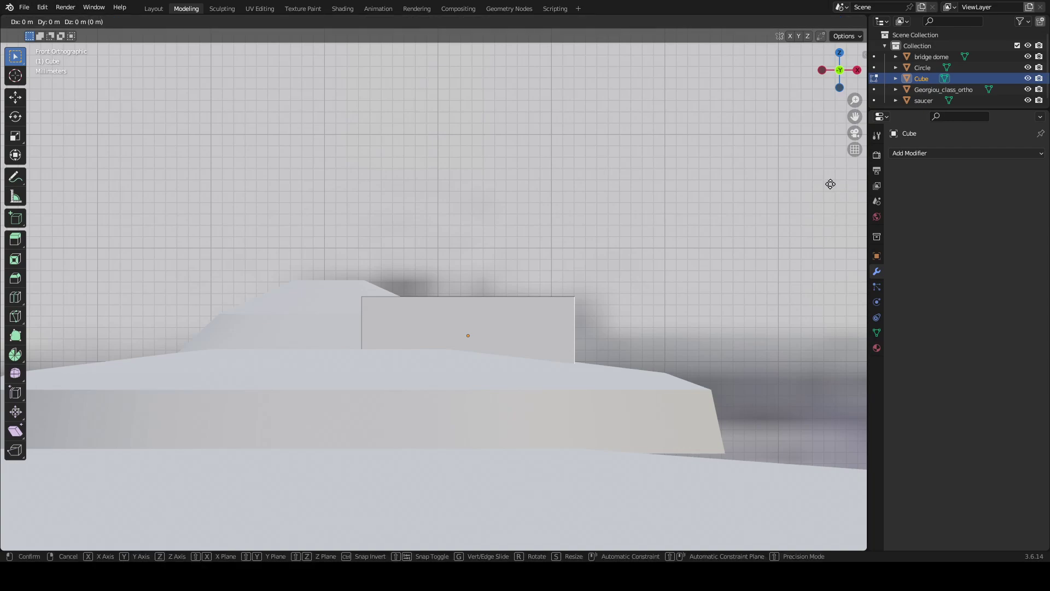
key(x)
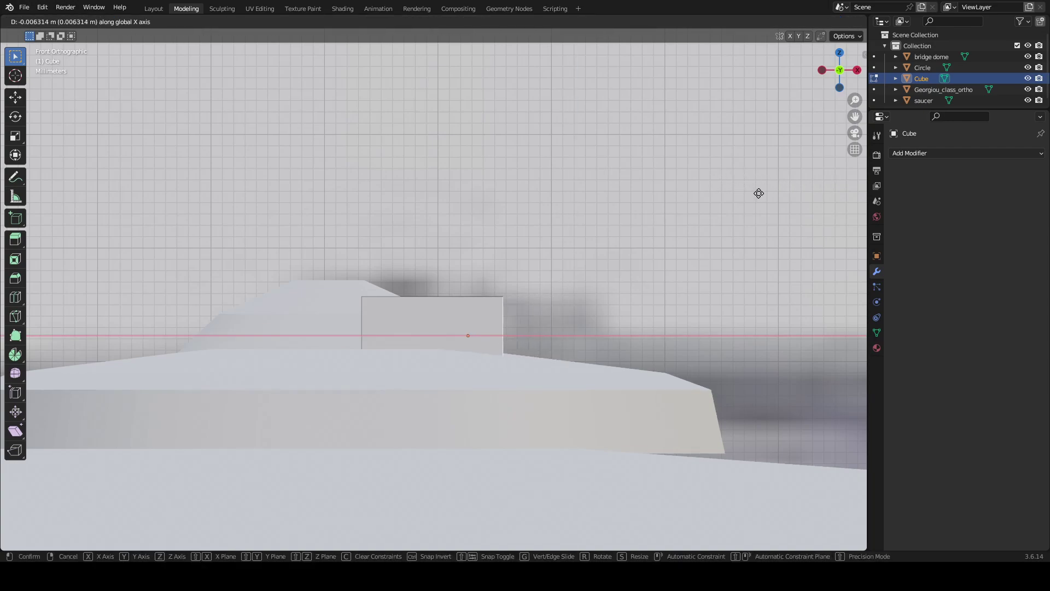
click(759, 193)
- Extrude the block's wide end face outward about 0.008 m and scale the new face down uniformly into a taper
middle_drag(704, 192, 766, 311)
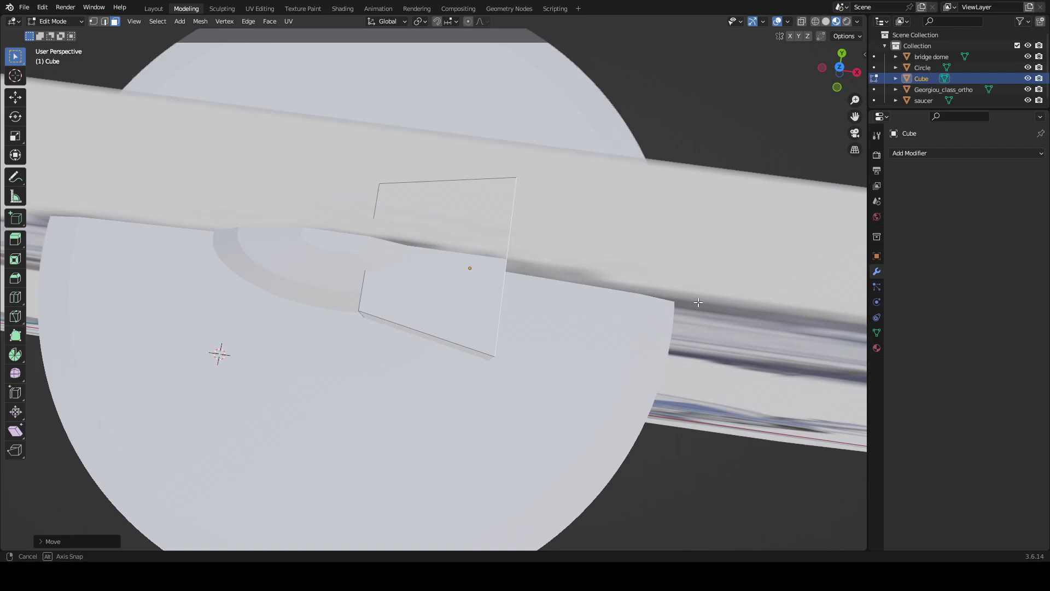
key(e)
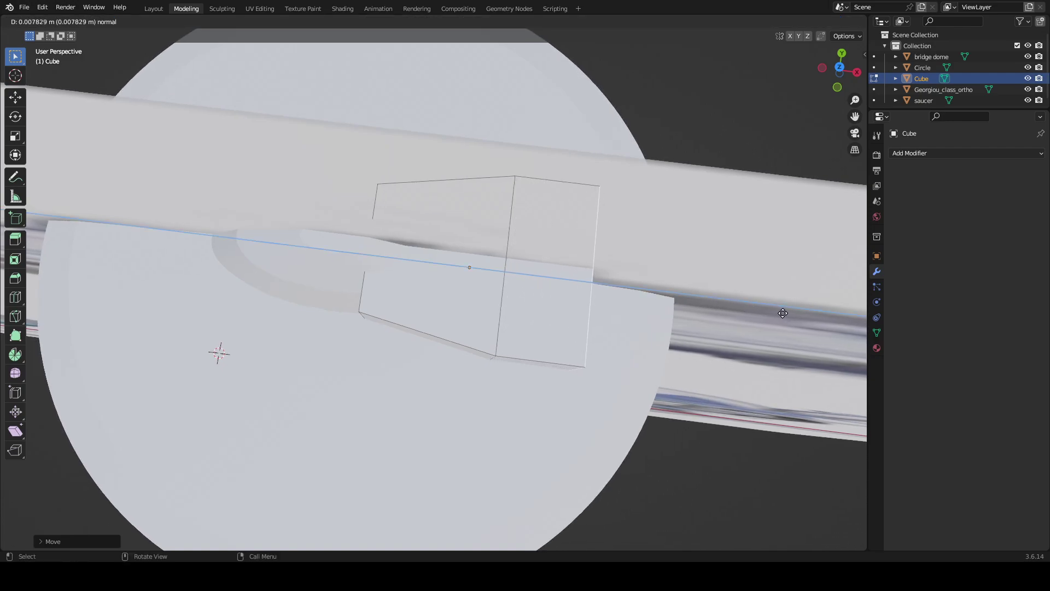
click(788, 314)
middle_drag(787, 314, 596, 304)
key(s)
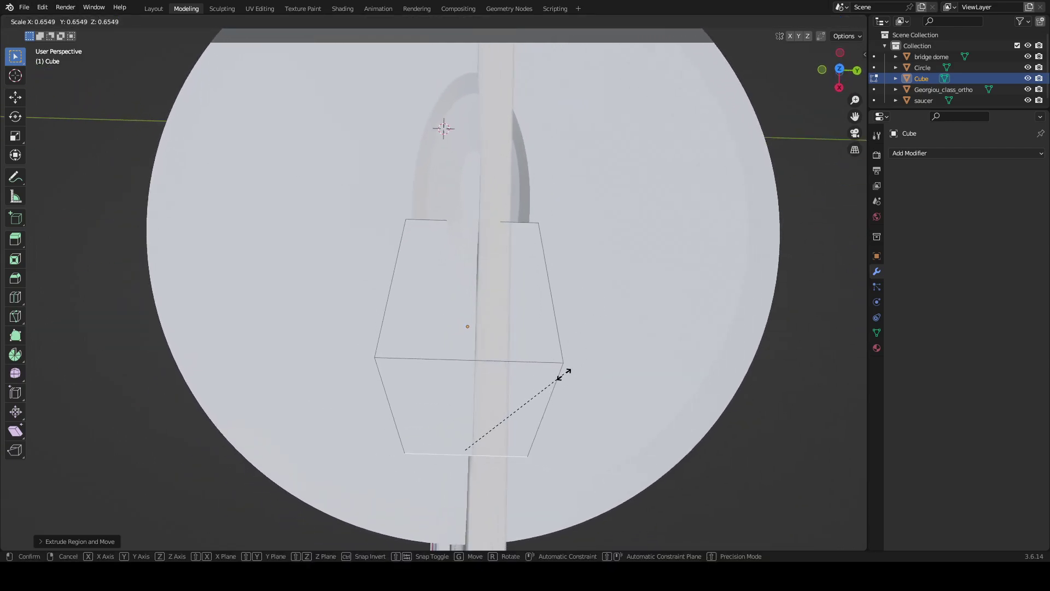
click(529, 394)
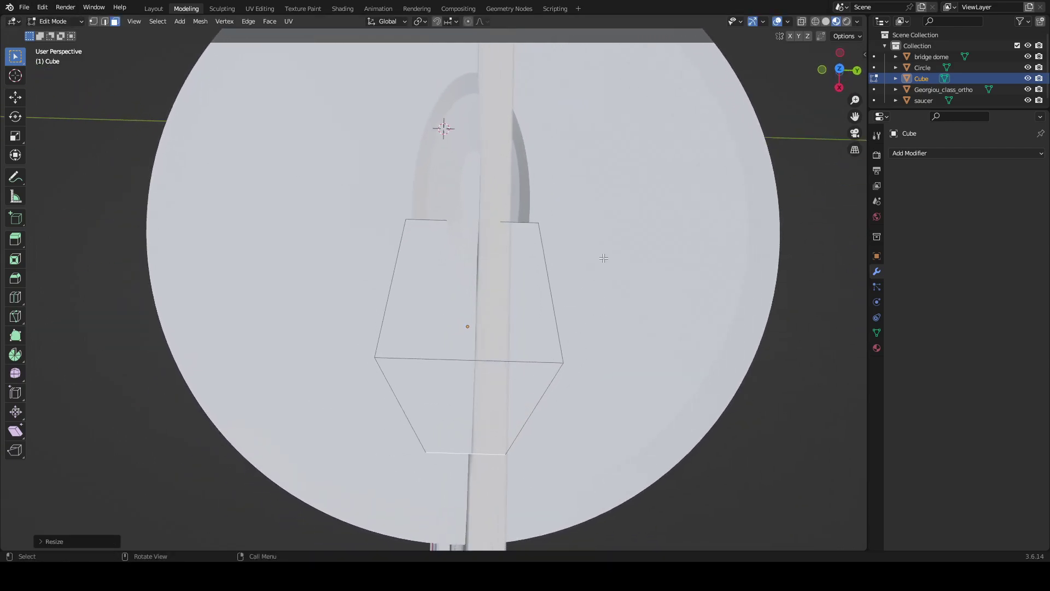
middle_drag(604, 258, 745, 136)
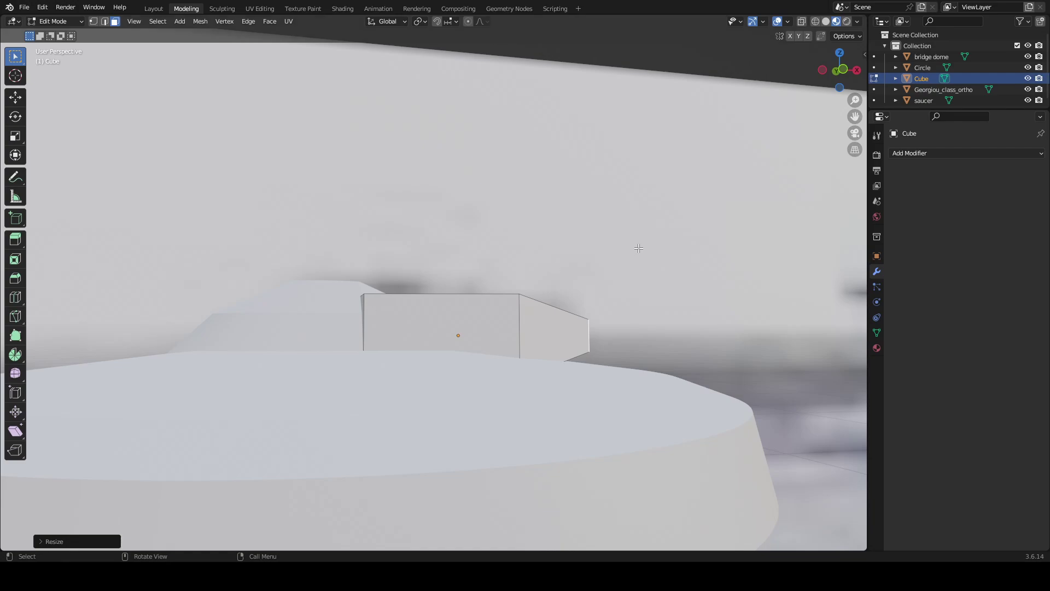
mouse_move(638, 247)
middle_down()
mouse_move(654, 249)
mouse_move(613, 254)
mouse_move(633, 256)
middle_up()
key(g)
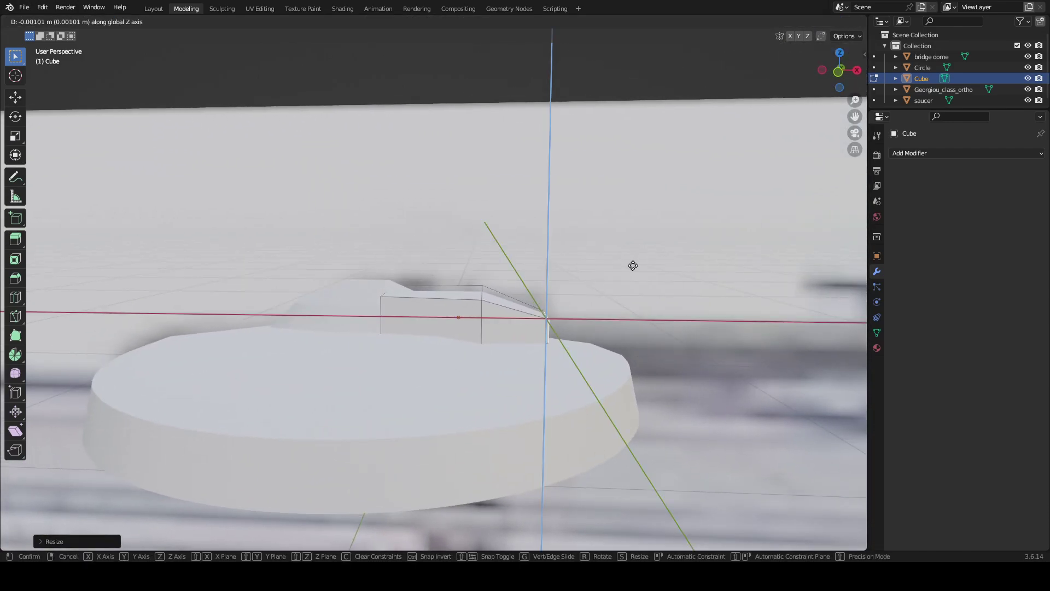
key(z)
key(Escape)
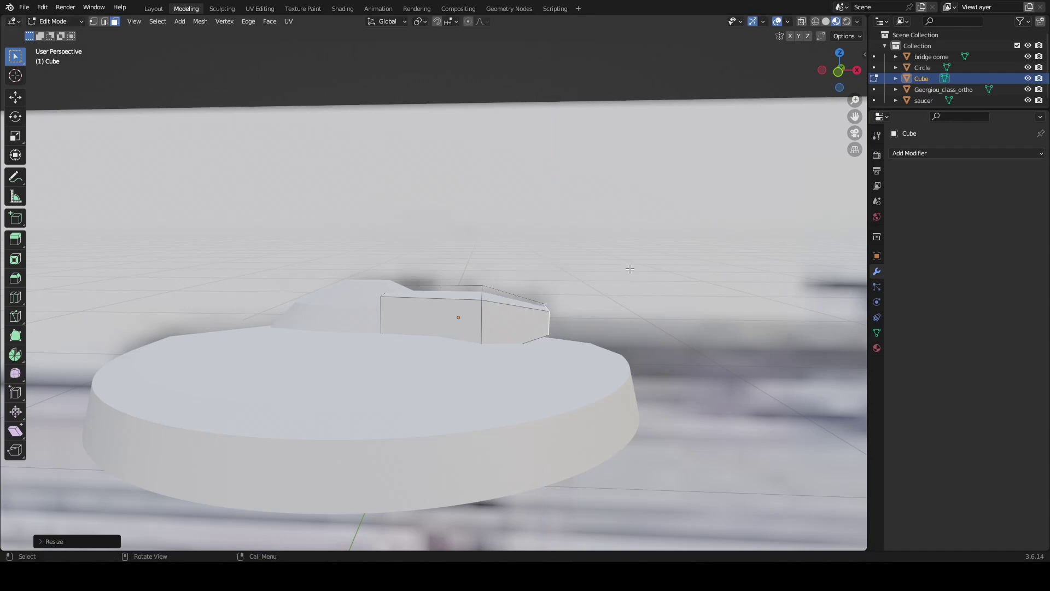
- Return to the Layout workspace and lower the whole block by -0.002404 m along Z from the front view
click(155, 9)
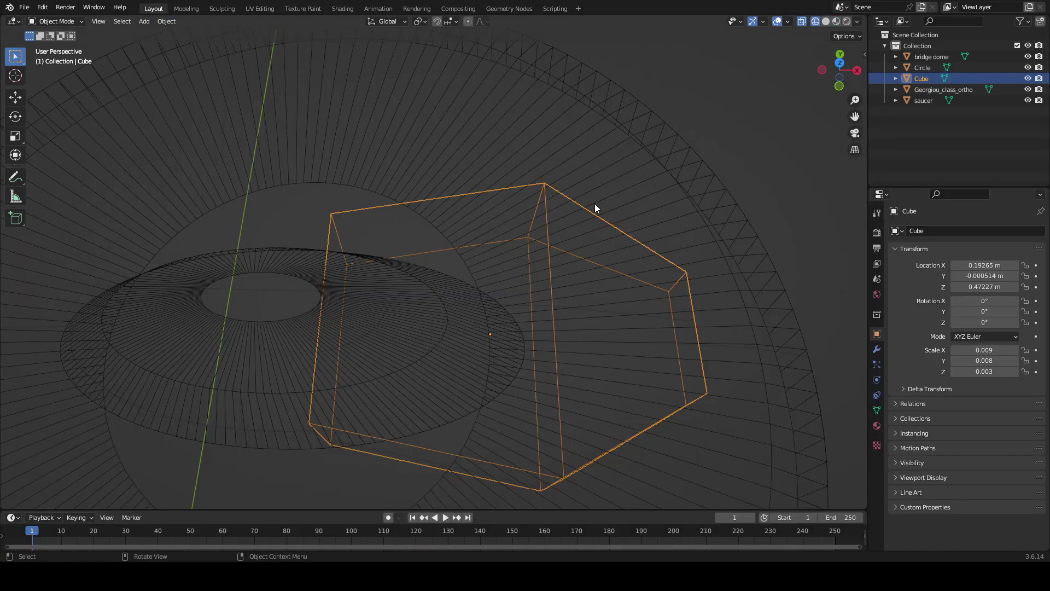
click(840, 85)
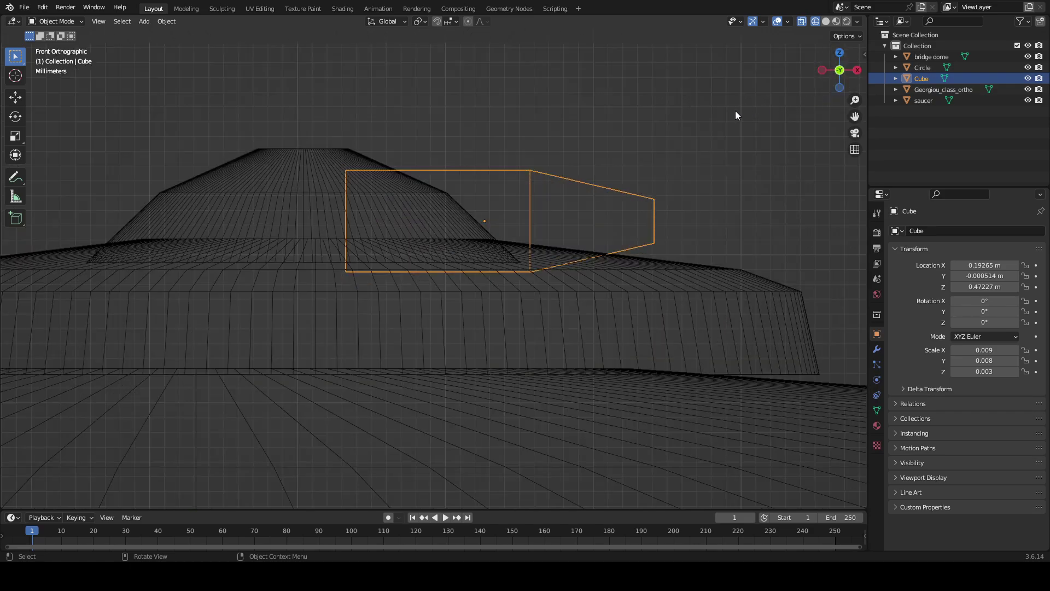
key(g)
key(x)
key(z)
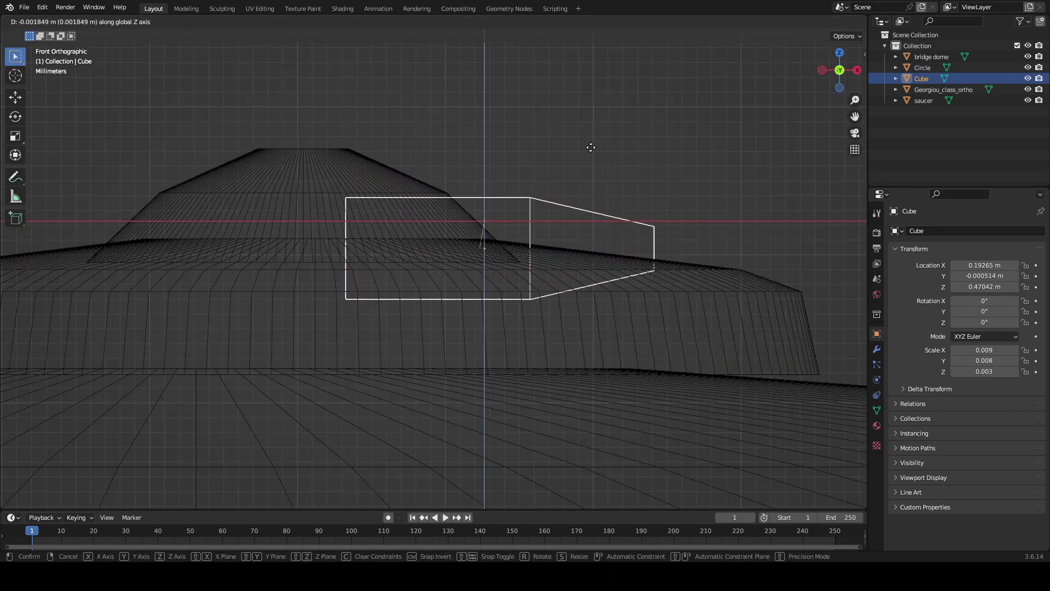
click(607, 158)
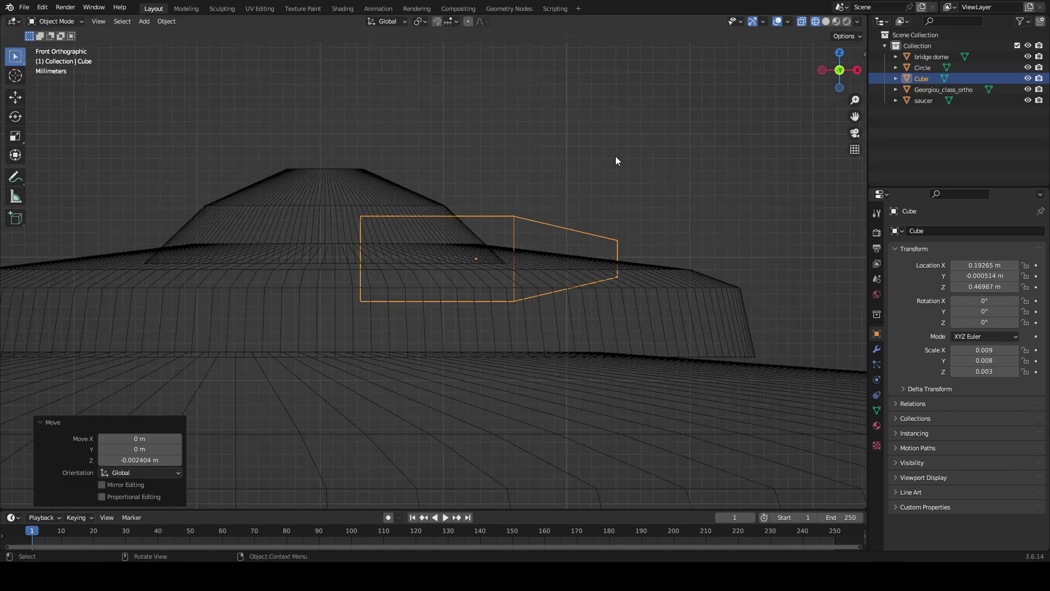
middle_drag(616, 158, 549, 174)
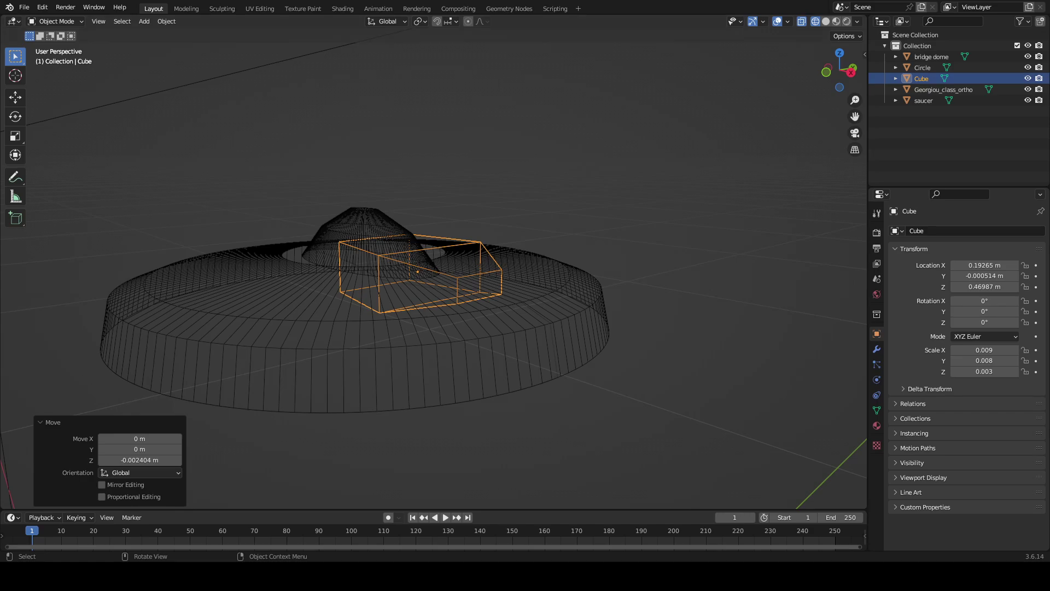
middle_drag(292, 441, 694, 308)
scroll(693, 307, up, 2)
scroll(684, 300, up, 2)
scroll(688, 171, down, 6)
click(687, 171)
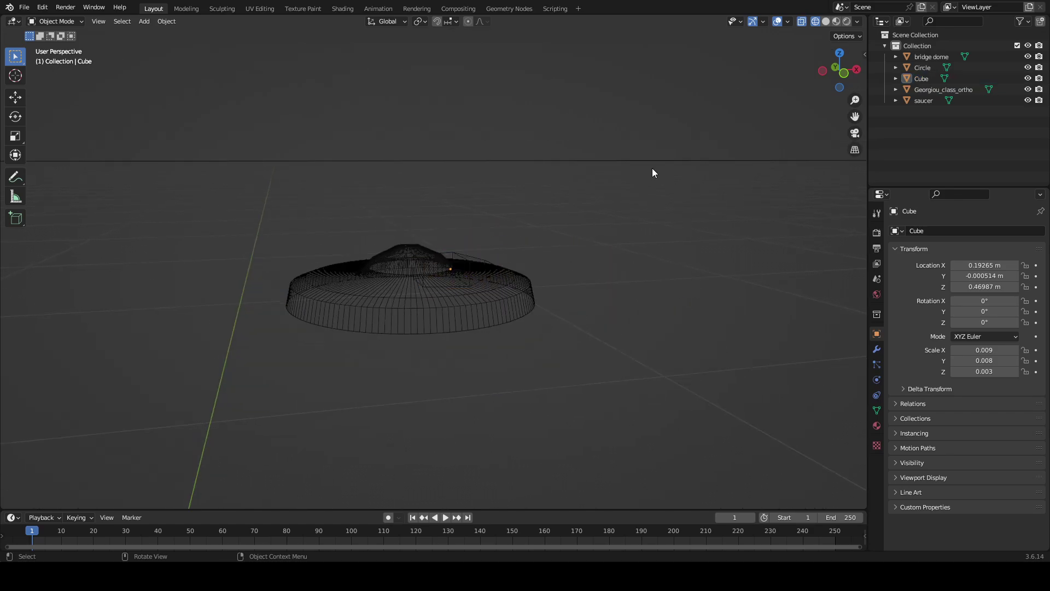
middle_drag(652, 168, 651, 207)
- Select the bridge dome and add a Boolean modifier to it
click(377, 319)
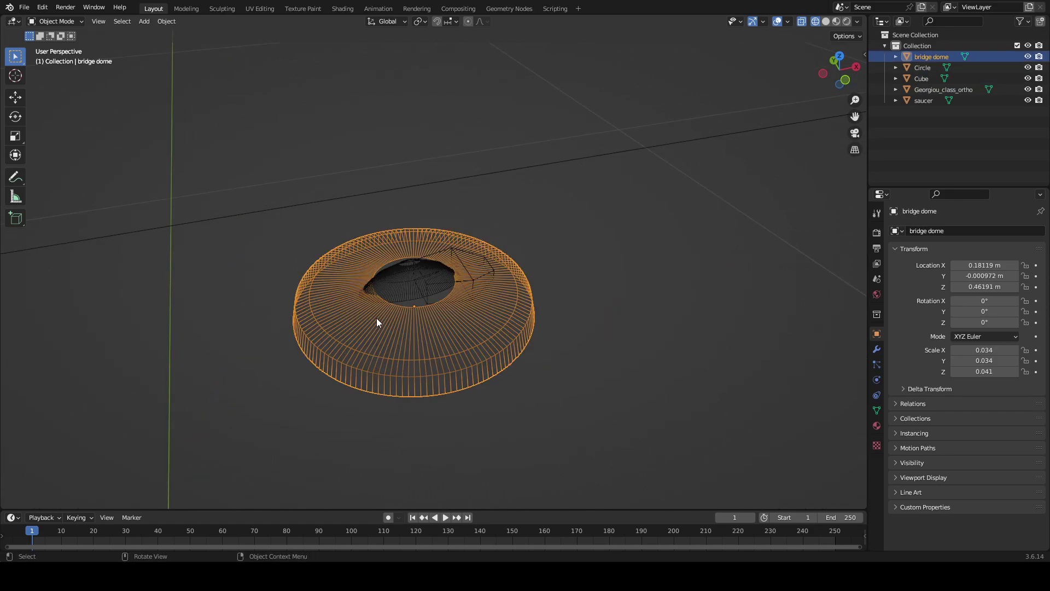
mouse_move(641, 244)
middle_down()
mouse_move(650, 220)
mouse_move(652, 248)
mouse_move(637, 234)
middle_up()
scroll(634, 228, up, 8)
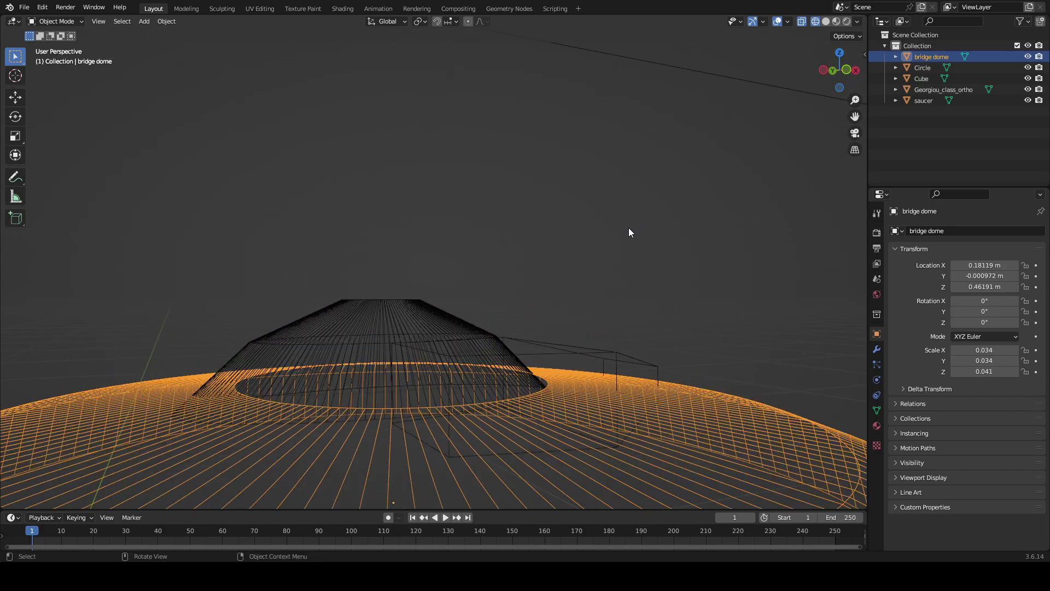
click(877, 349)
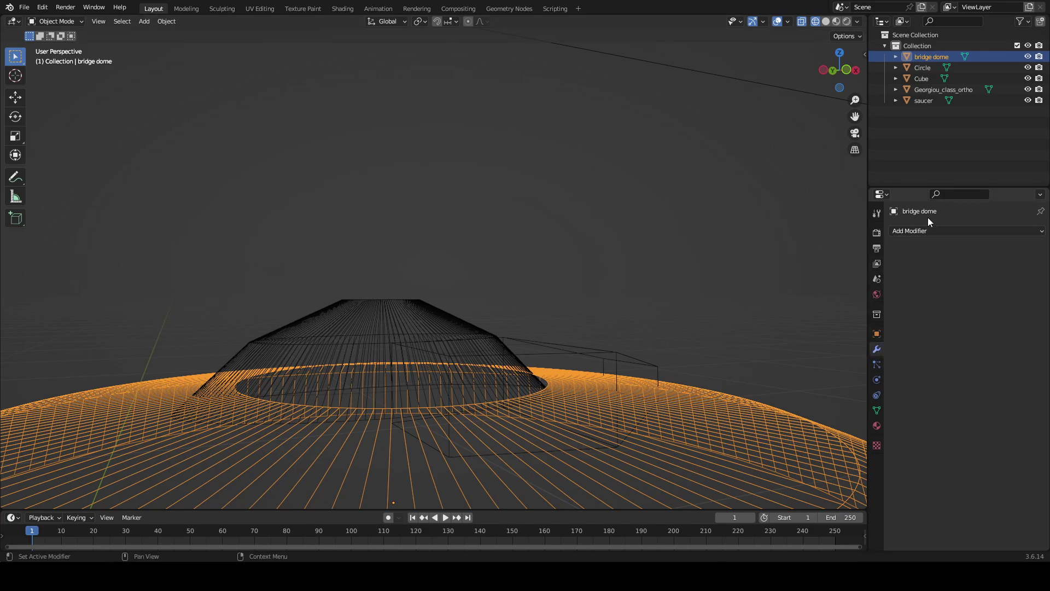
click(929, 231)
click(838, 286)
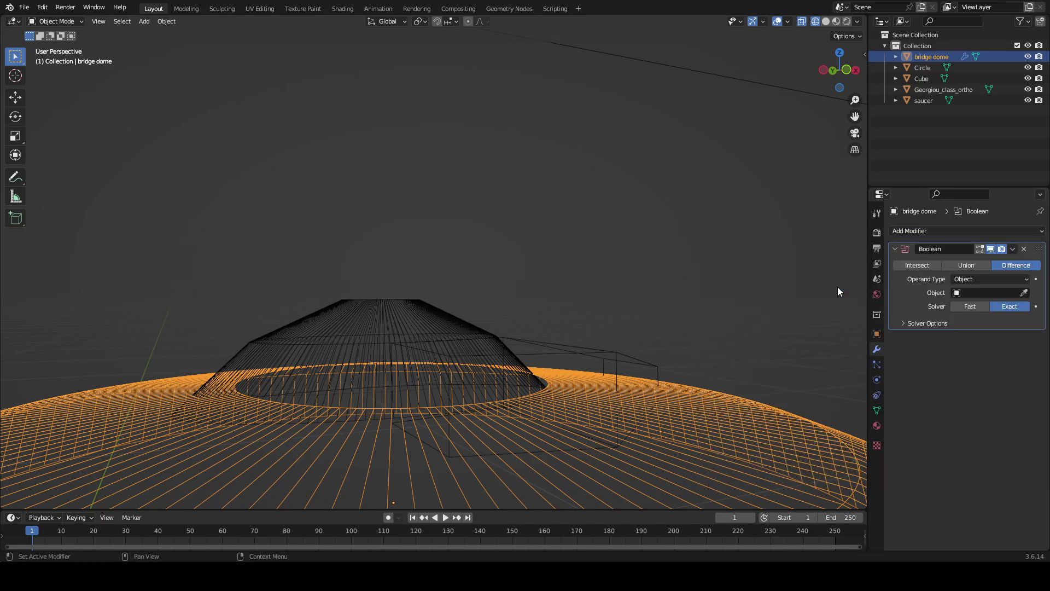
- Set Circle as the bridge dome's Boolean object and change the operation to Union
click(924, 67)
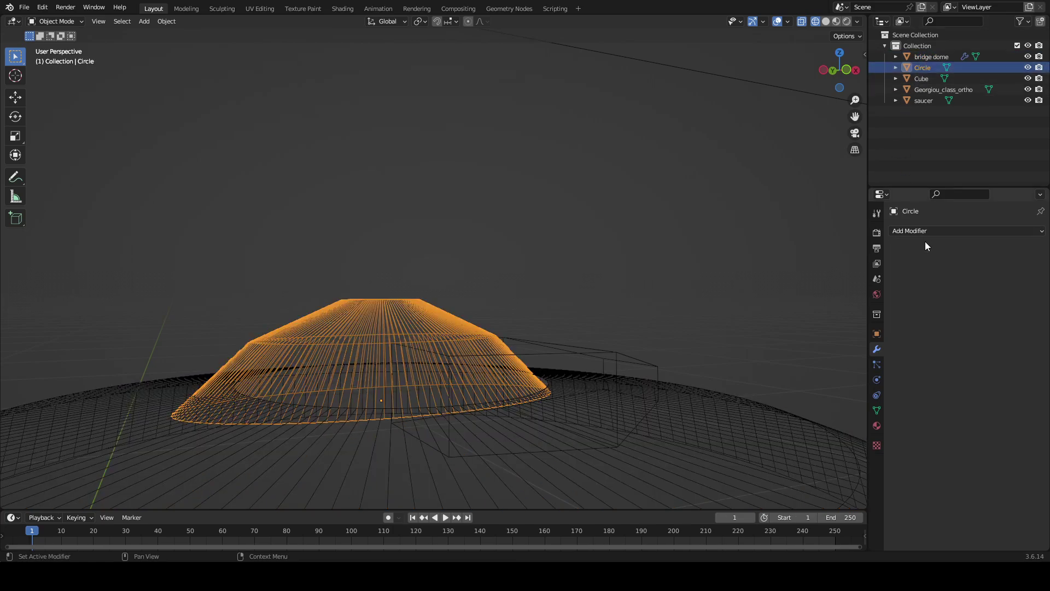
click(590, 435)
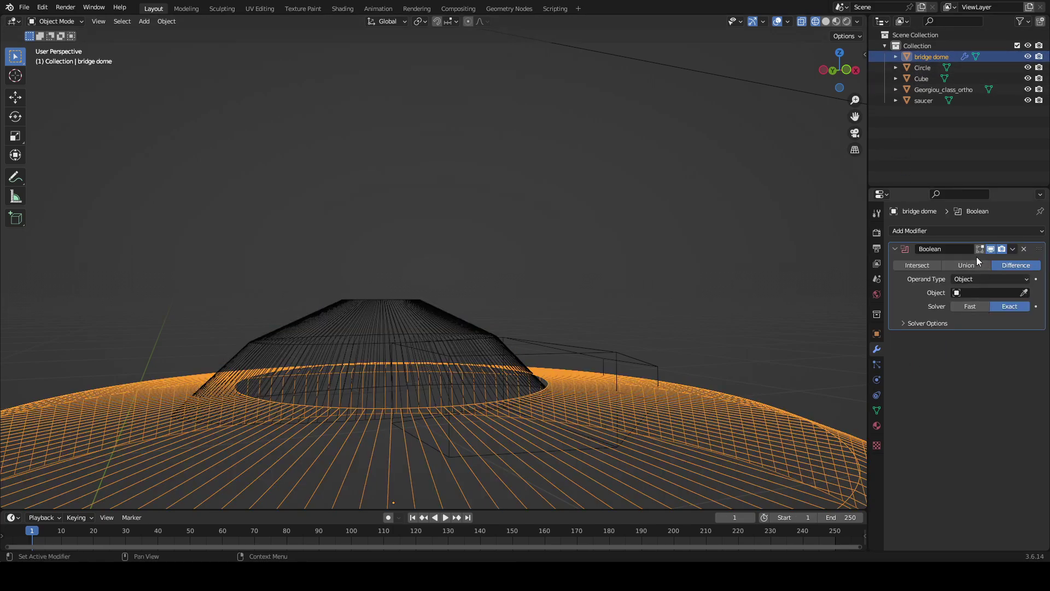
click(971, 291)
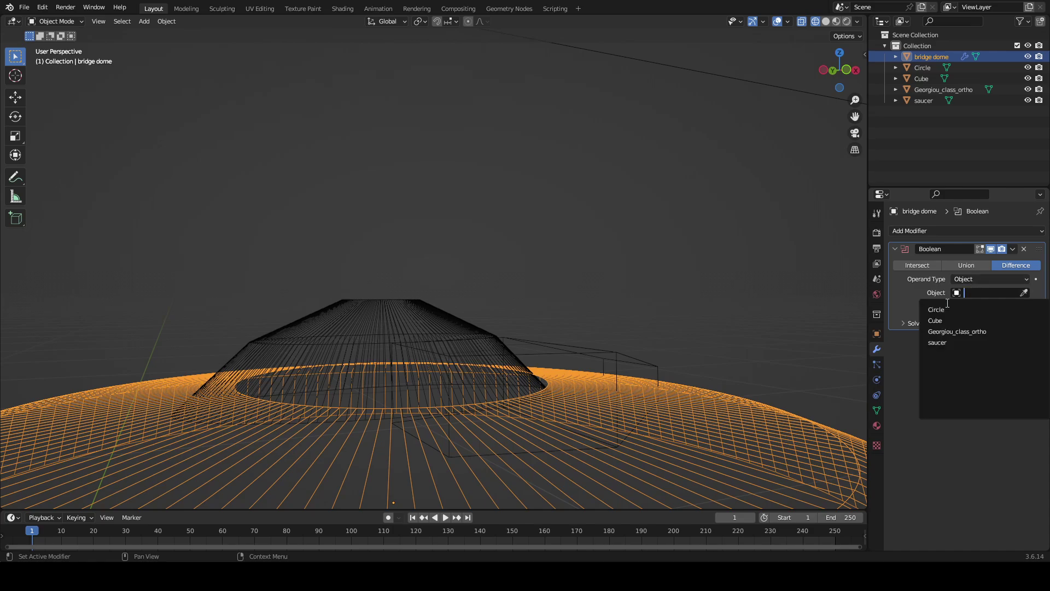
click(943, 309)
middle_drag(481, 229, 525, 238)
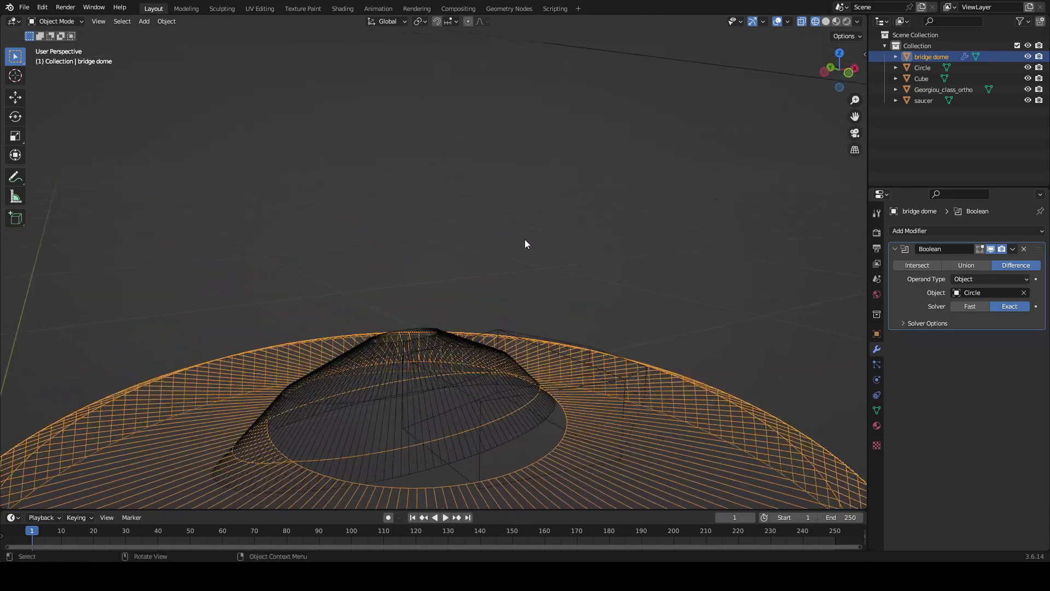
click(1013, 249)
click(970, 266)
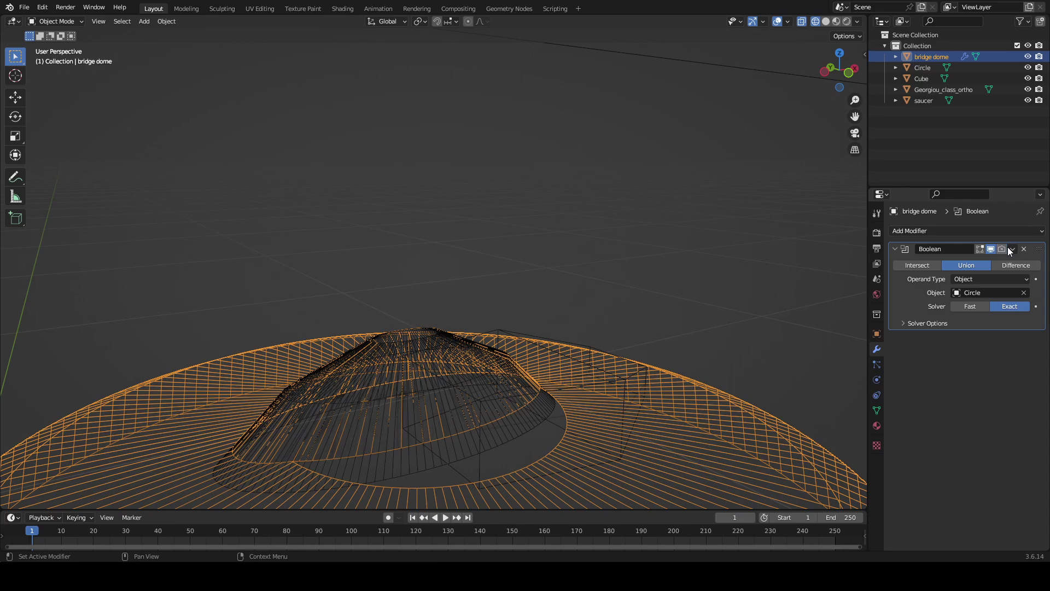
- Apply the Boolean modifier to the bridge dome and delete the leftover Circle object
click(1011, 249)
click(980, 261)
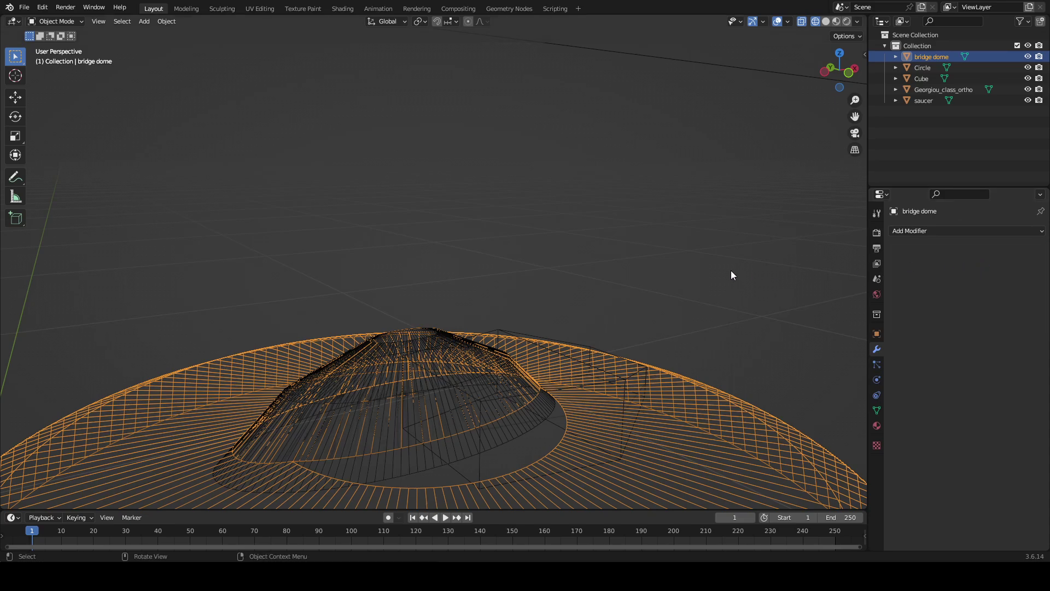
click(915, 68)
key(x)
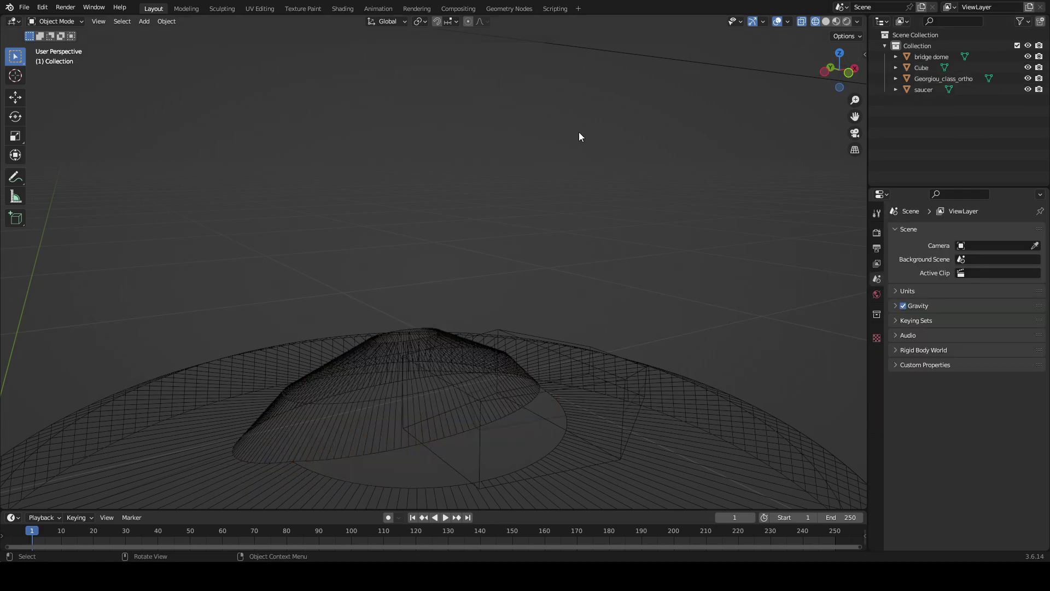
- Add a Boolean modifier to the bridge dome and set it to Union with Cube as the object
middle_drag(578, 133, 582, 105)
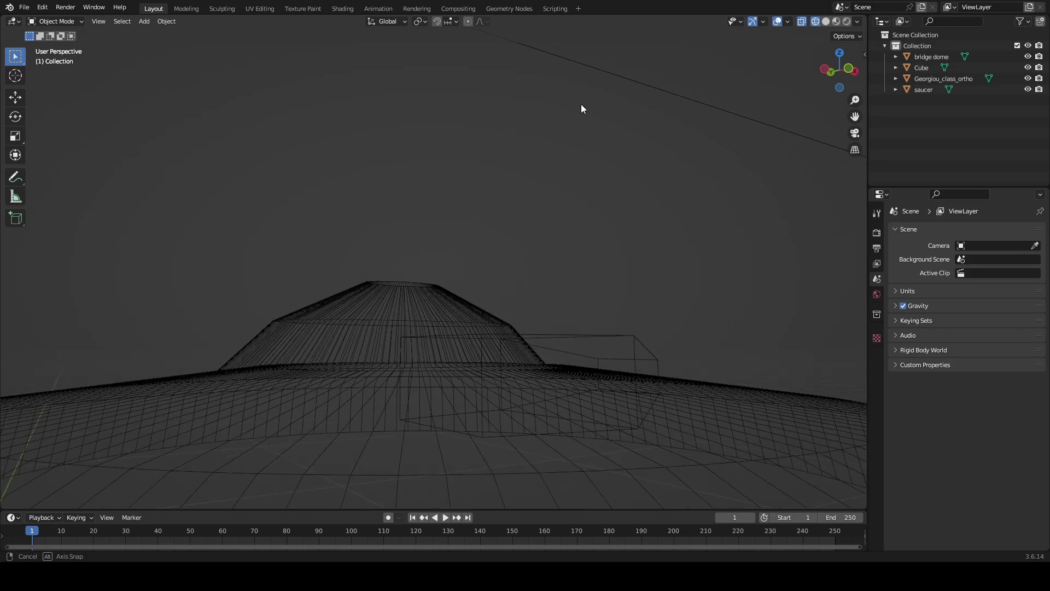
click(386, 277)
middle_drag(386, 277, 506, 264)
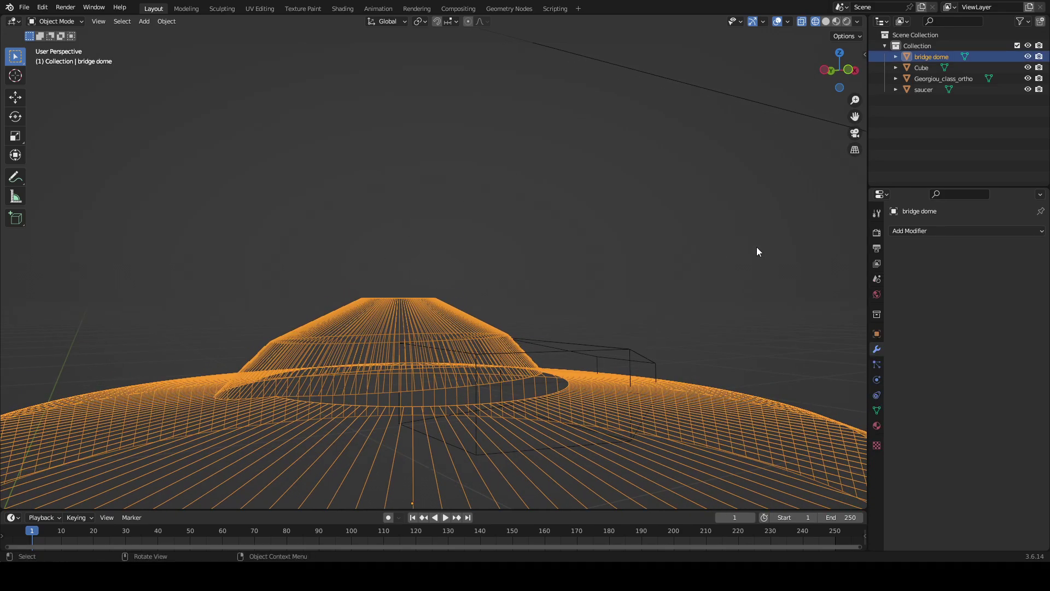
click(939, 232)
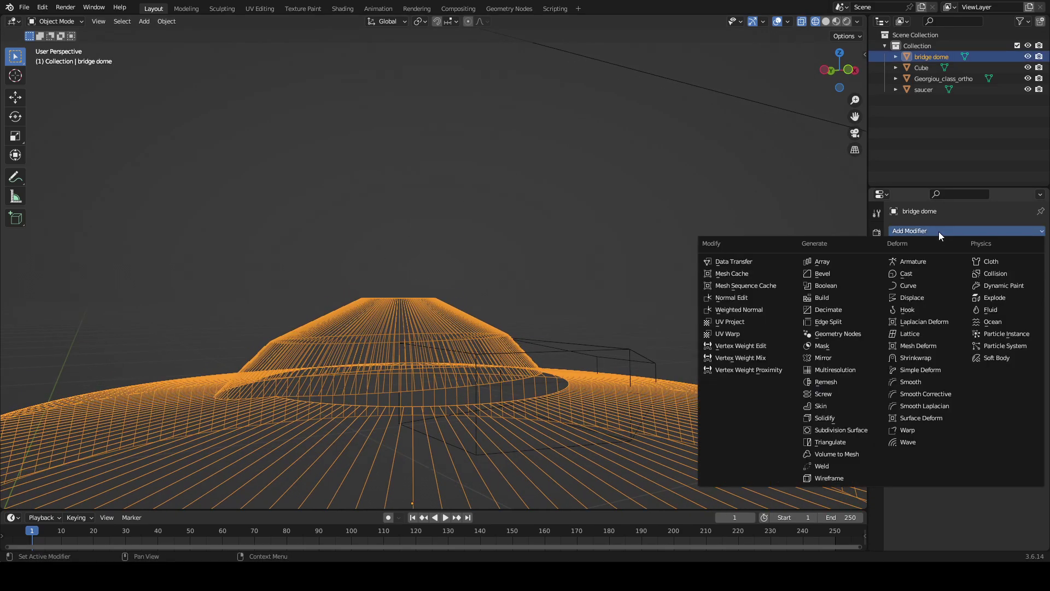
click(843, 284)
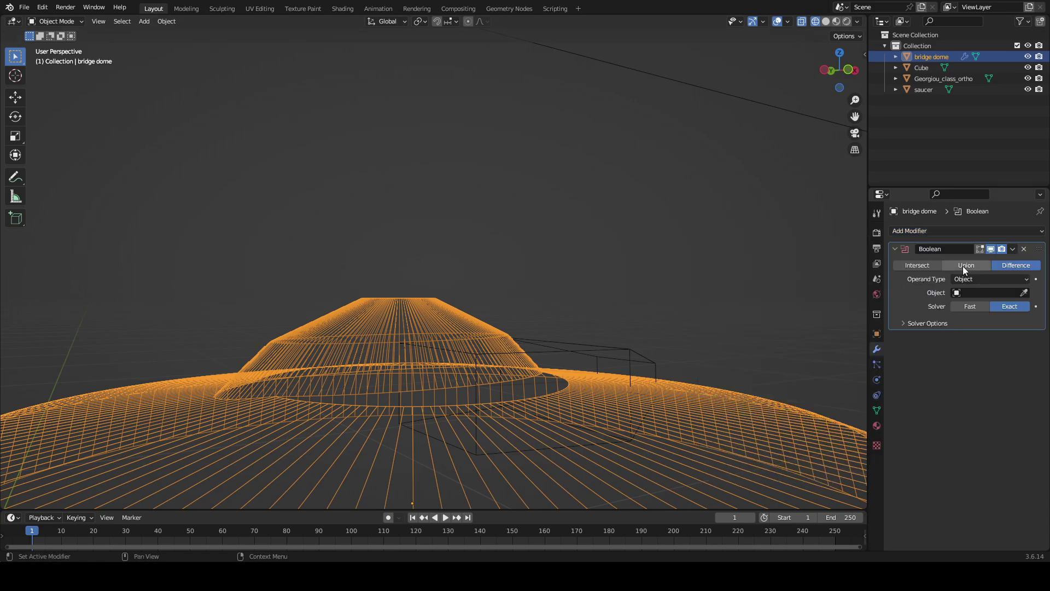
click(963, 266)
click(958, 293)
click(936, 310)
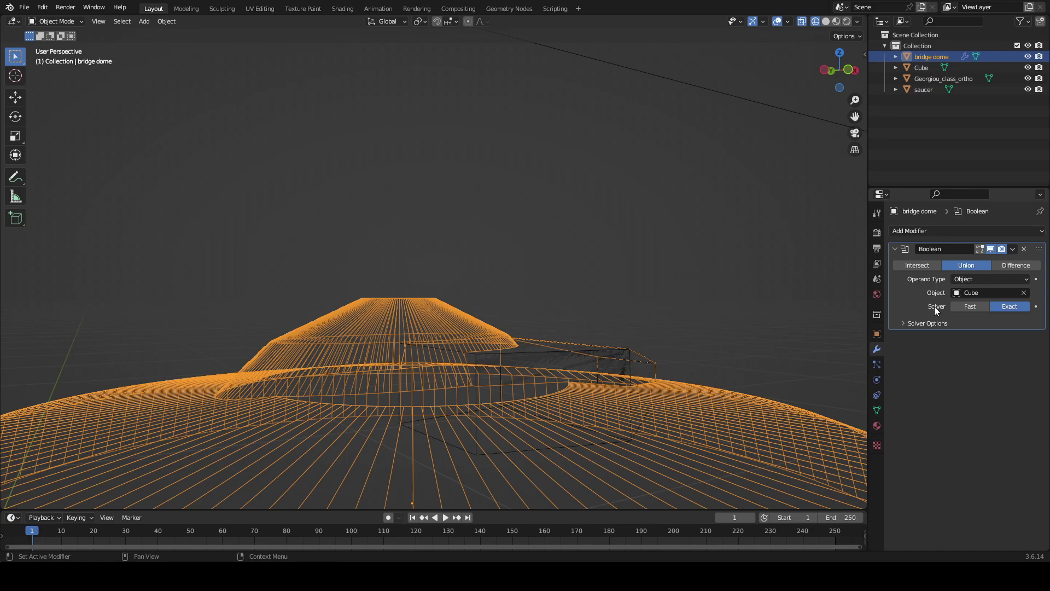
middle_drag(670, 257, 684, 274)
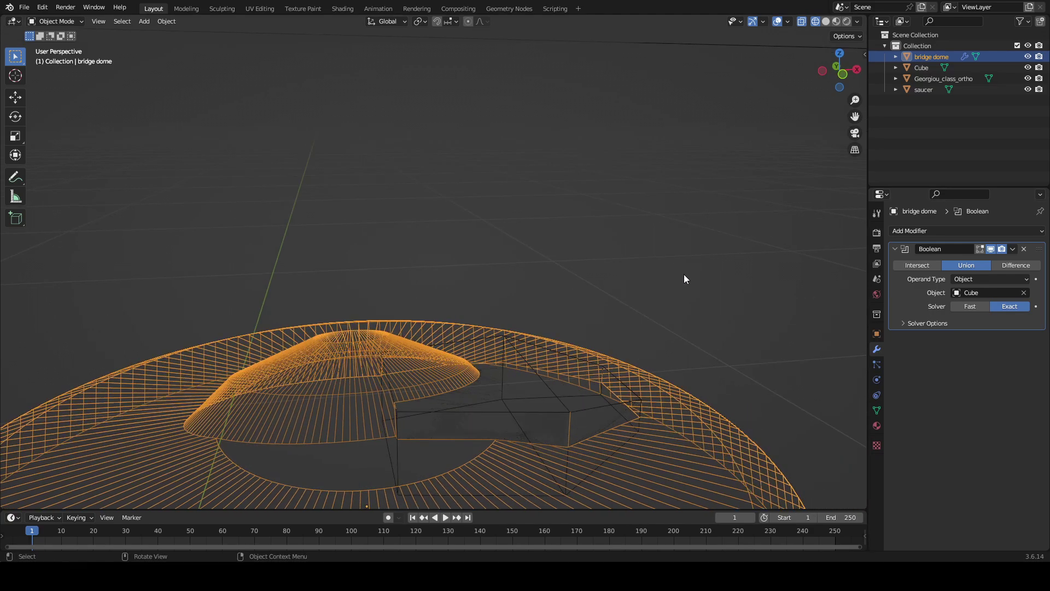
- Apply the bridge dome's Boolean modifier and delete the leftover Cube object
click(1012, 249)
click(993, 259)
click(930, 68)
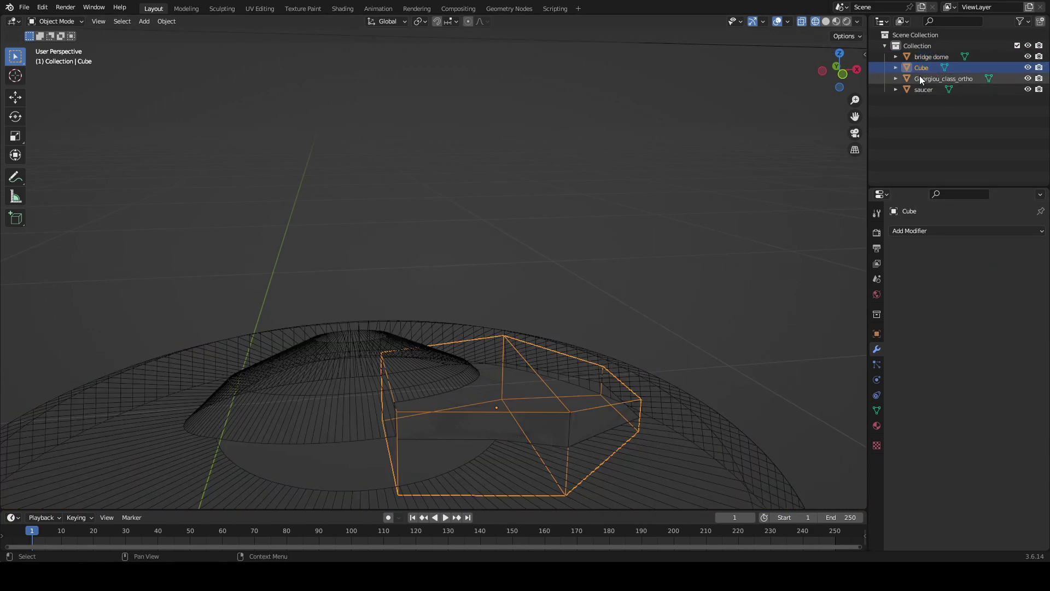
key(Delete)
- Show the model in Material Preview shading and view the bridge dome against the side-view reference
middle_drag(648, 207, 716, 216)
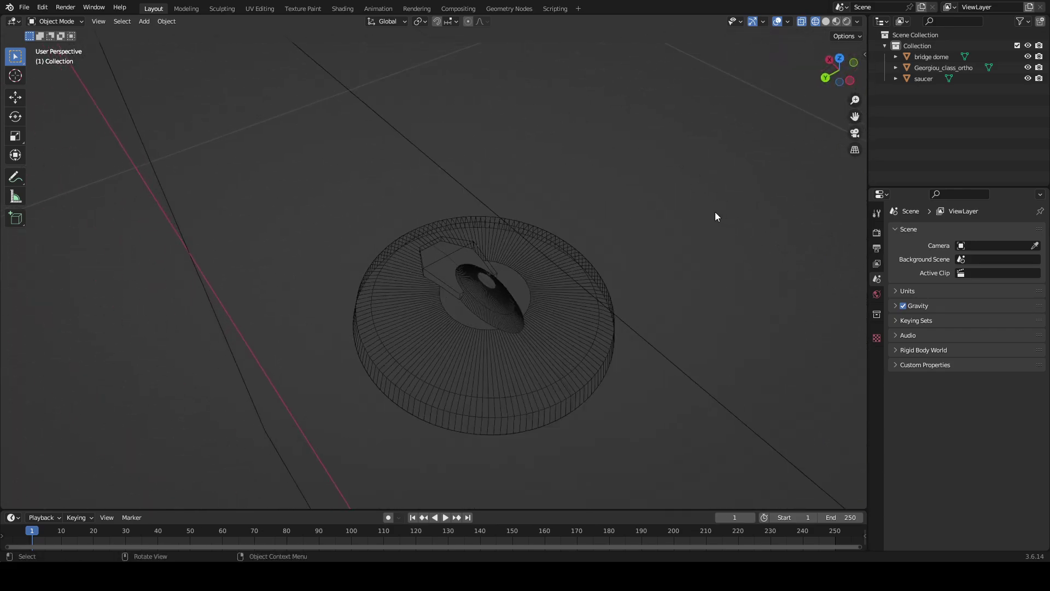
click(836, 21)
mouse_move(830, 28)
middle_down()
mouse_move(568, 169)
mouse_move(635, 99)
middle_up()
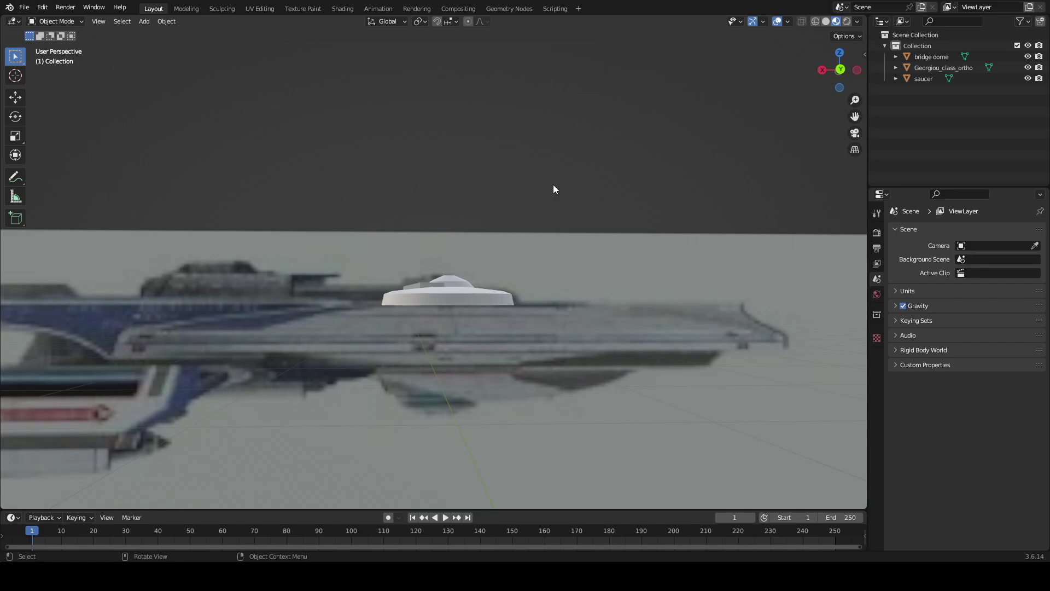
- Select the saucer and move it 0.78163 m along the global Y axis toward the bridge dome
scroll(553, 185, down, 10)
middle_drag(570, 252, 540, 271)
click(444, 142)
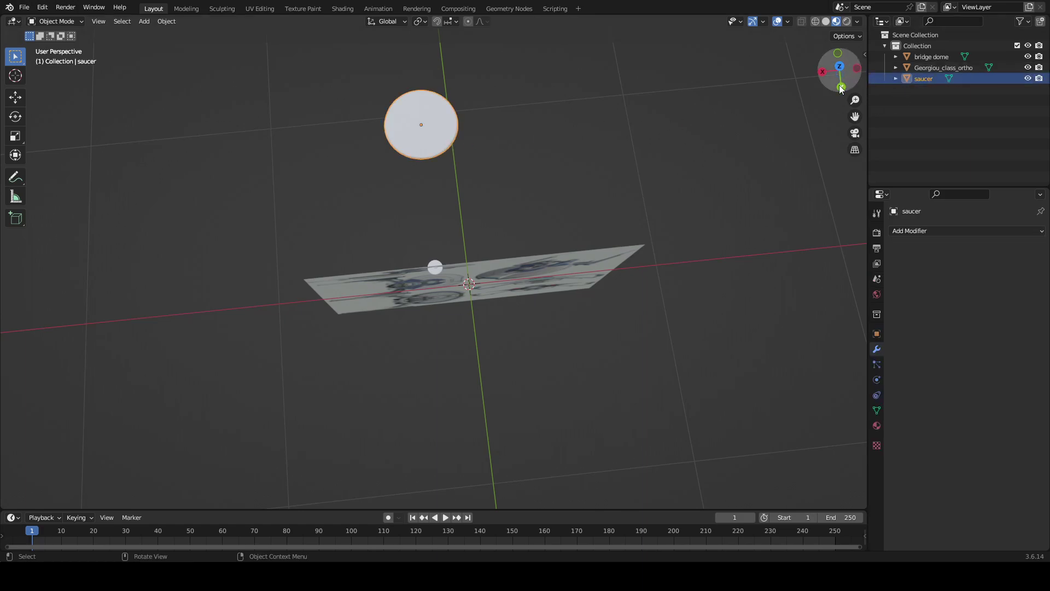
key(g)
key(z)
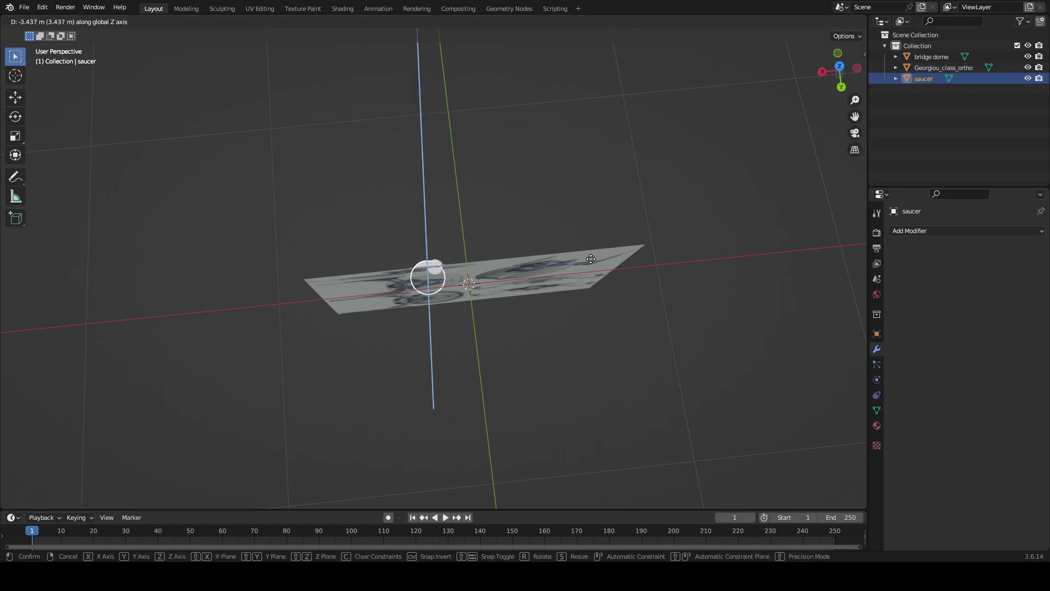
key(y)
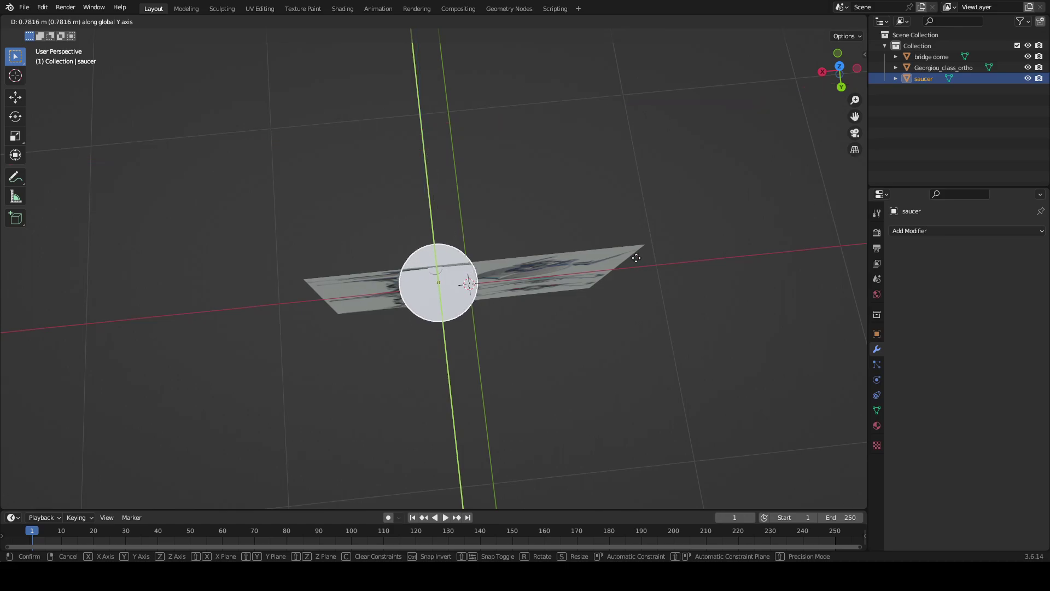
click(639, 265)
- Raise the saucer about 0.00055 m along Z from the back view so it meets the bridge dome
click(842, 85)
scroll(698, 130, up, 8)
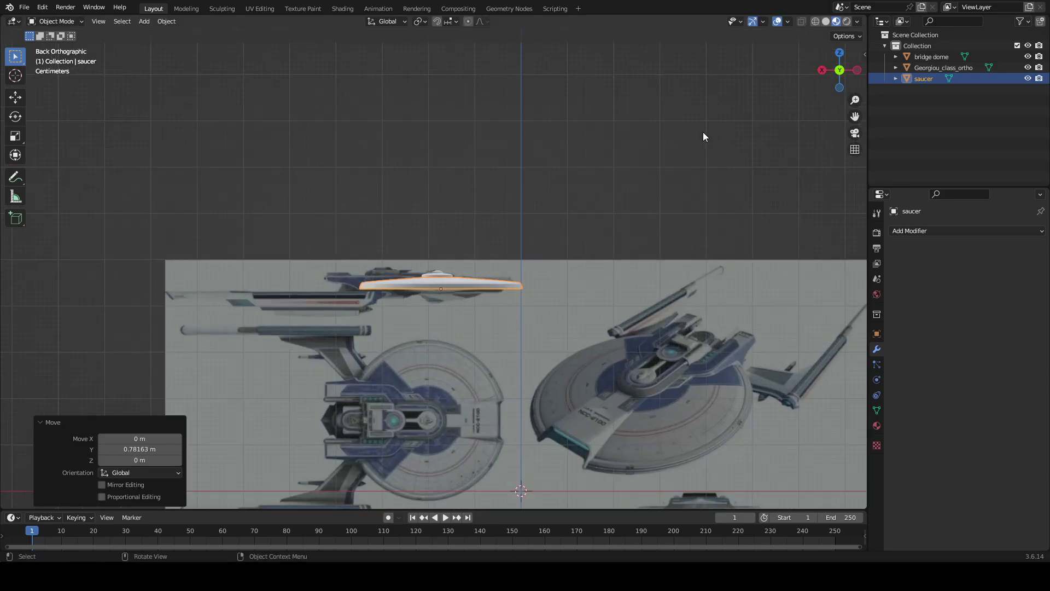
scroll(692, 132, down, 4)
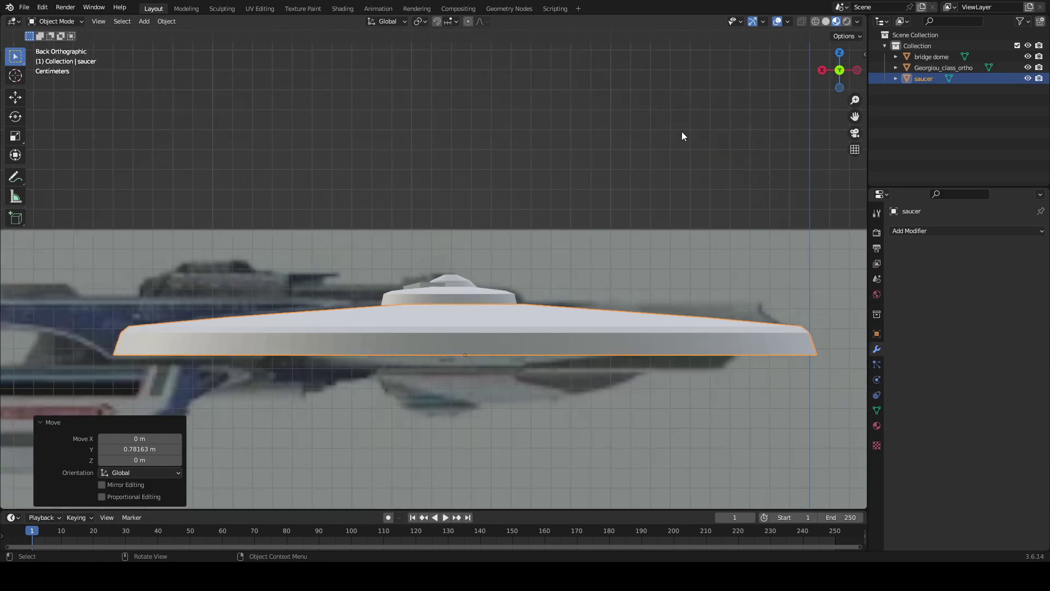
key(g)
key(x)
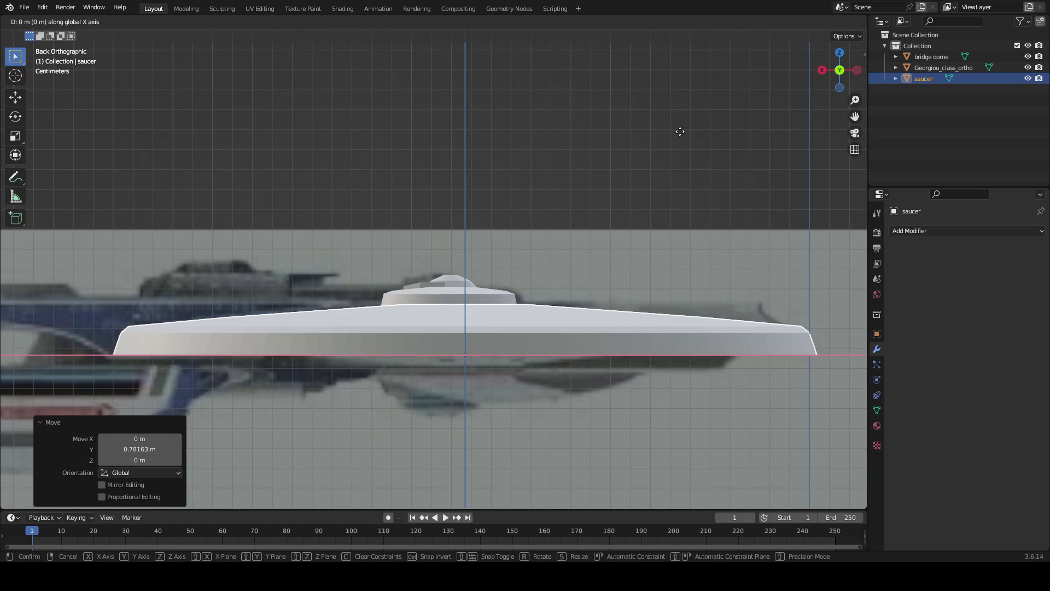
key(z)
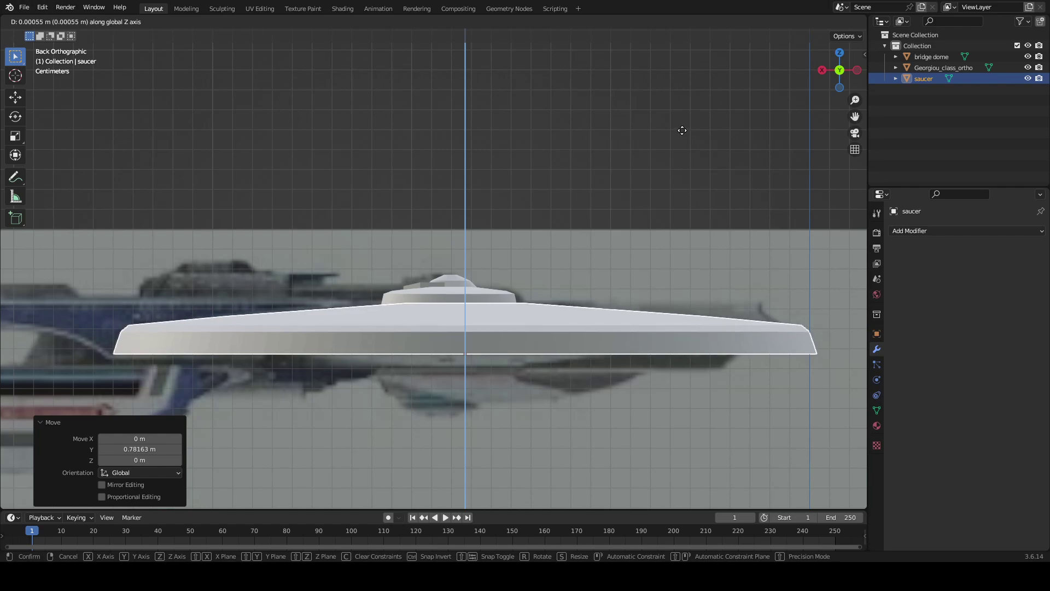
click(681, 129)
- Shift the saucer -0.065906 m along the global Y axis beneath the bridge dome
middle_drag(681, 129, 775, 144)
key(g)
click(679, 263)
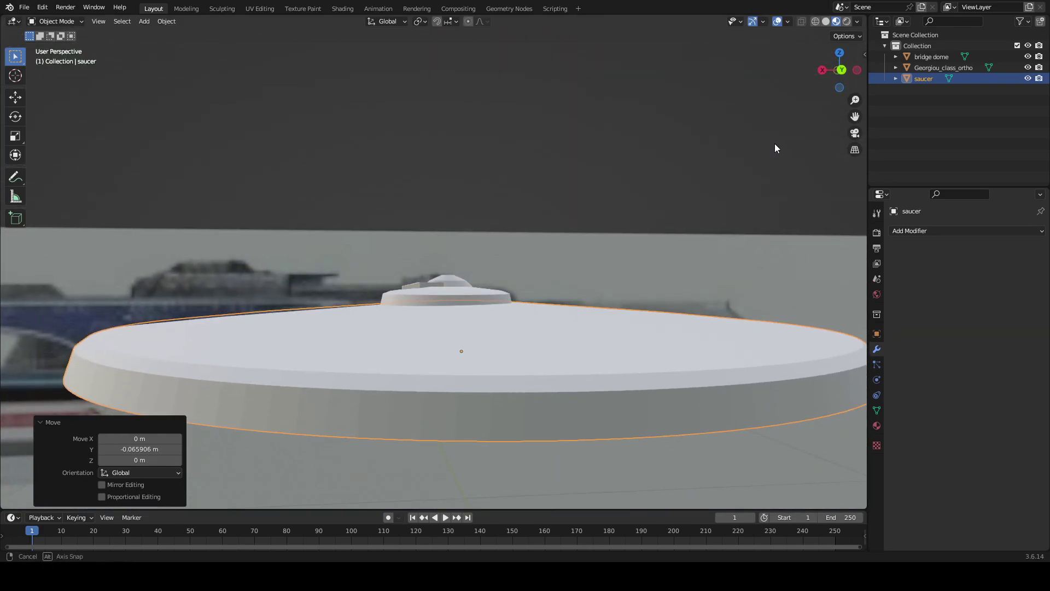
- Move the bridge dome -0.003298 m along X from the back view to centre it over the saucer
click(841, 70)
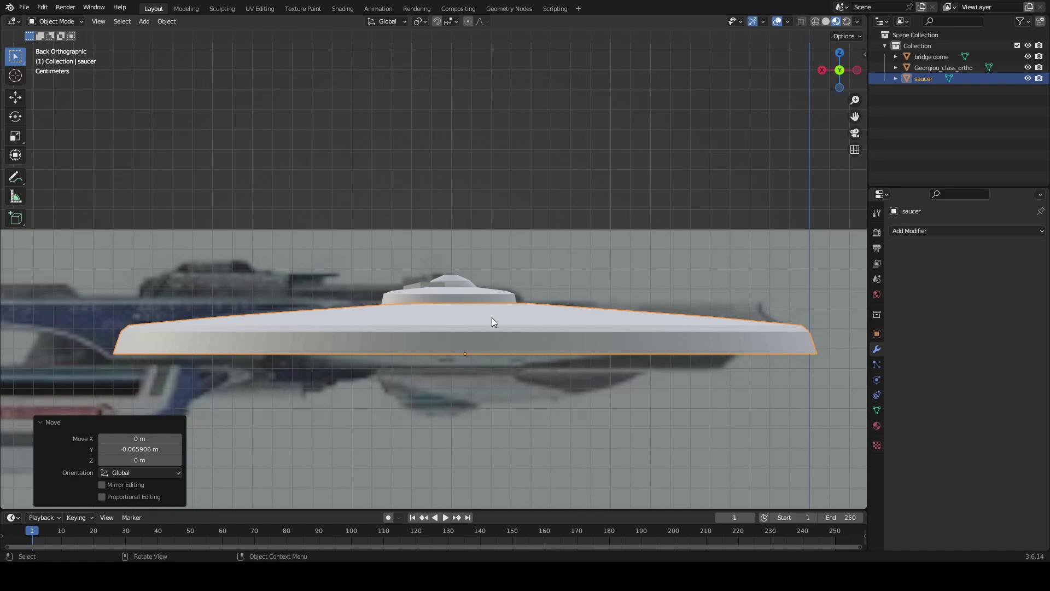
click(459, 303)
key(g)
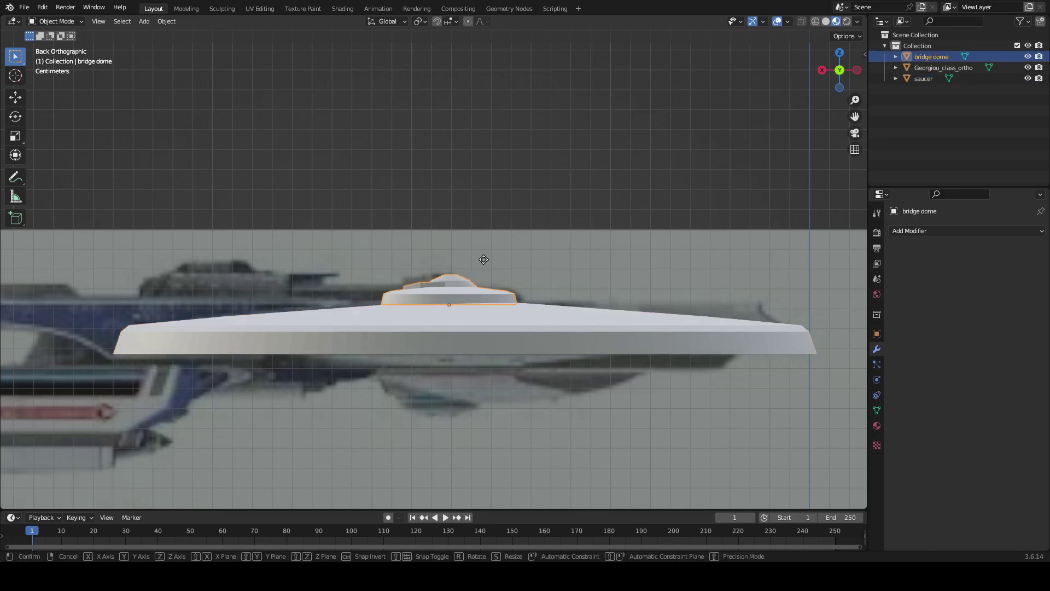
key(z)
key(x)
click(490, 261)
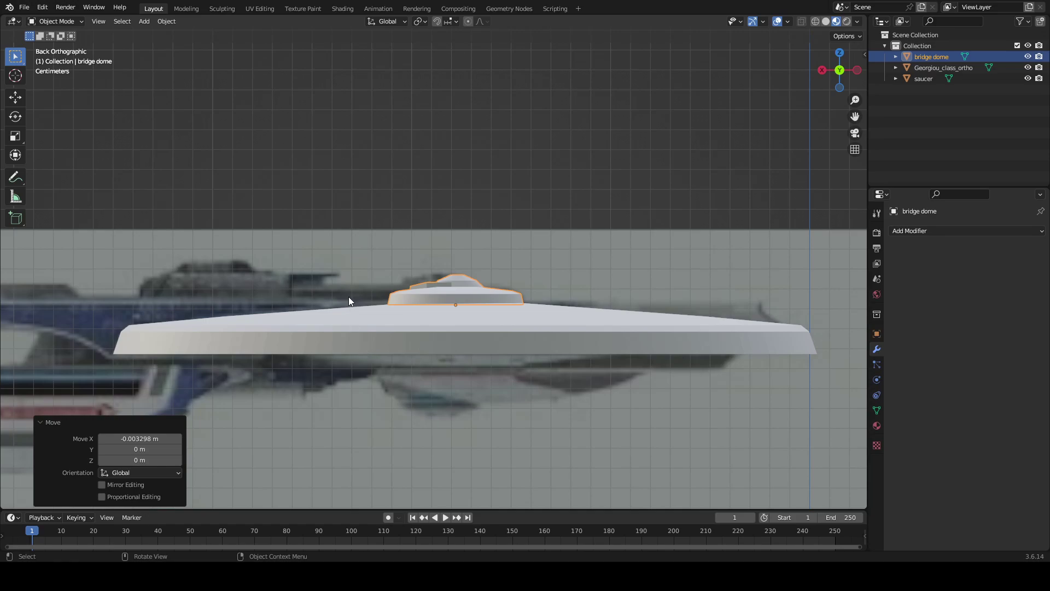
- Examine the top, bottom, front and rear views on the reference image and compare them with the saucer model
middle_drag(347, 299, 514, 332)
scroll(494, 263, down, 2)
scroll(541, 351, down, 6)
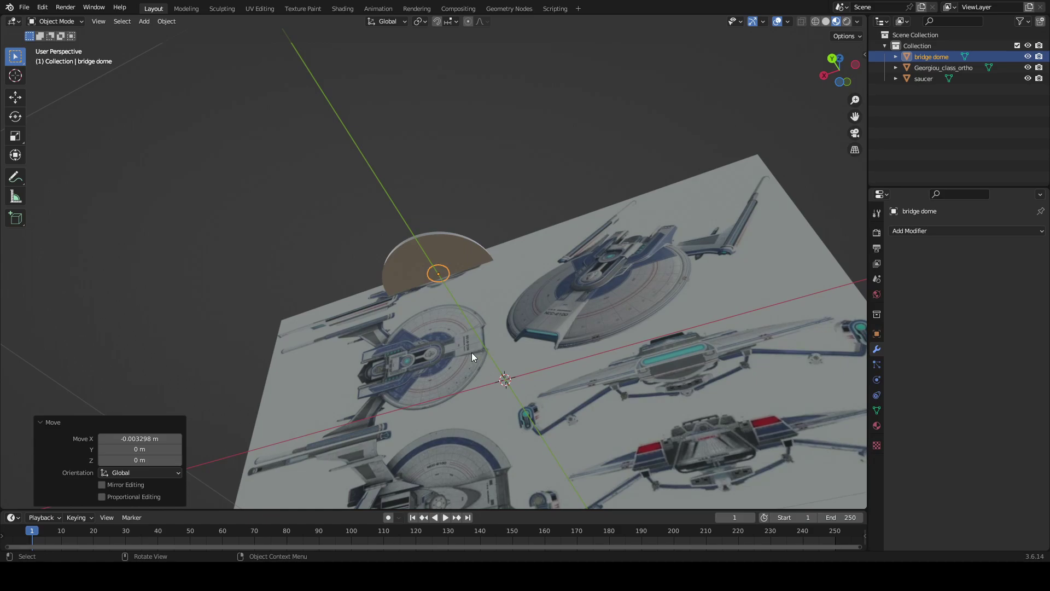
middle_drag(472, 354, 509, 454)
scroll(498, 383, up, 6)
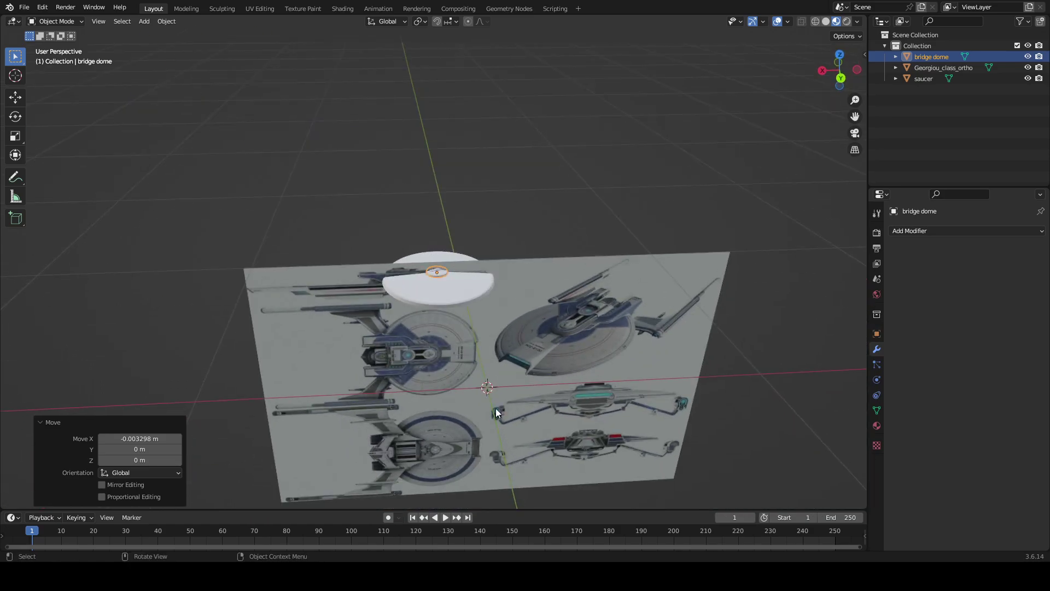
middle_drag(496, 343, 533, 364)
scroll(513, 352, up, 3)
scroll(532, 364, up, 5)
scroll(434, 211, down, 2)
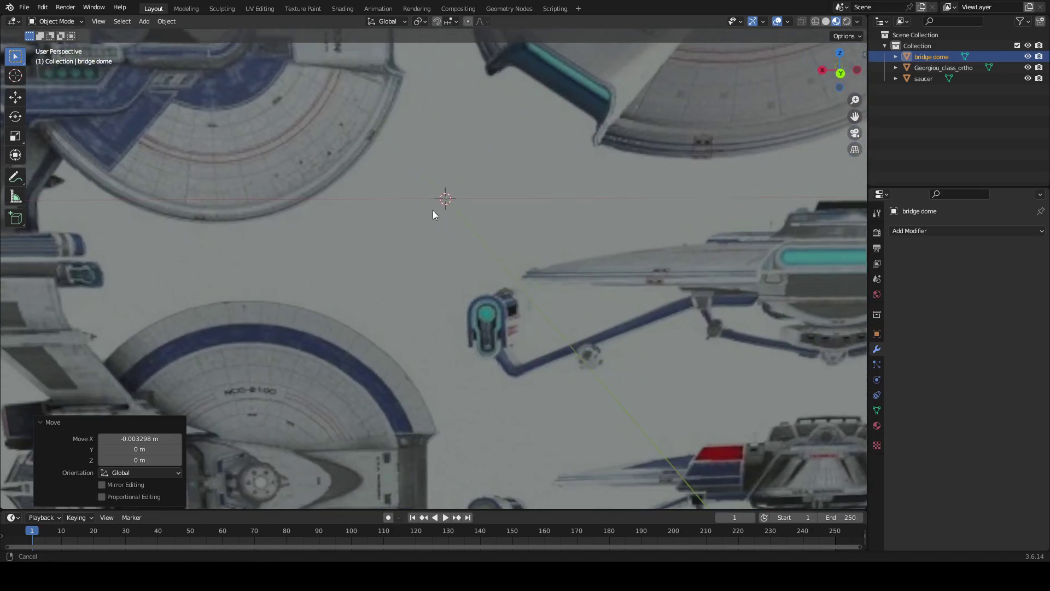
shift+middle_drag(434, 212, 820, 491)
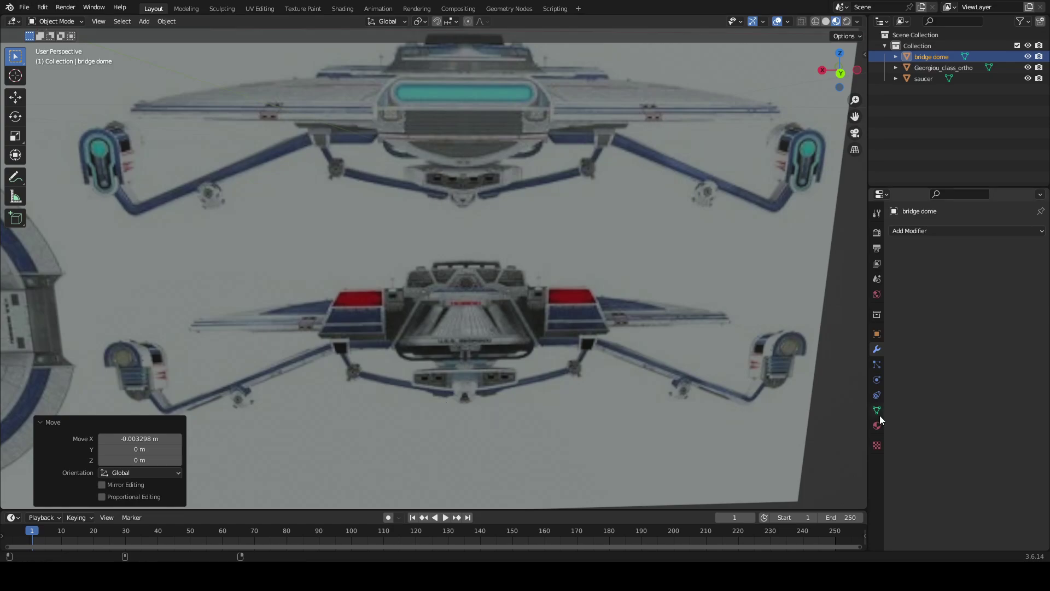
shift+middle_drag(494, 411, 27, 247)
scroll(276, 271, up, 5)
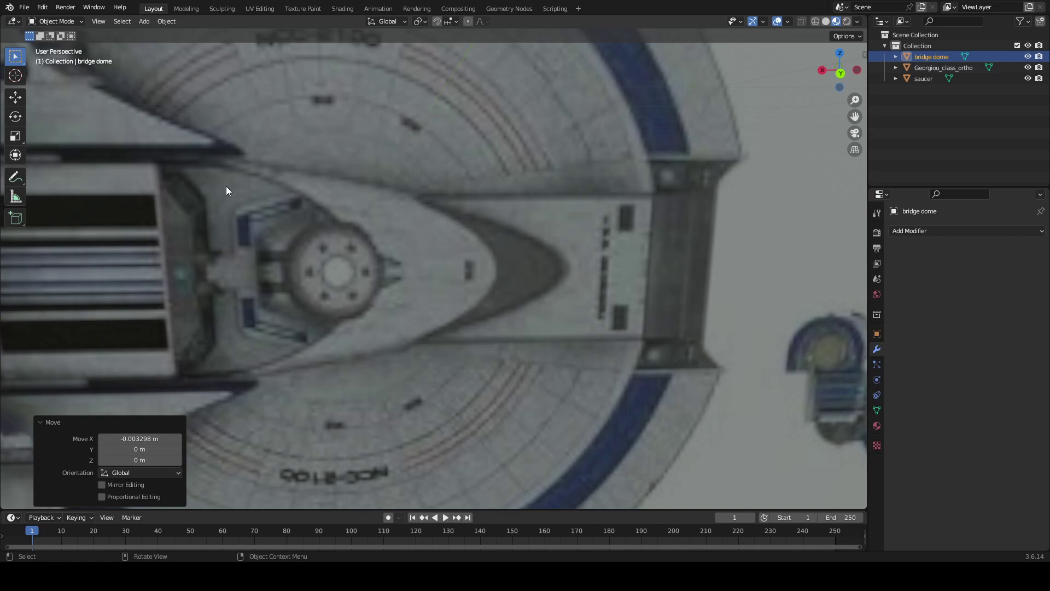
scroll(552, 222, down, 7)
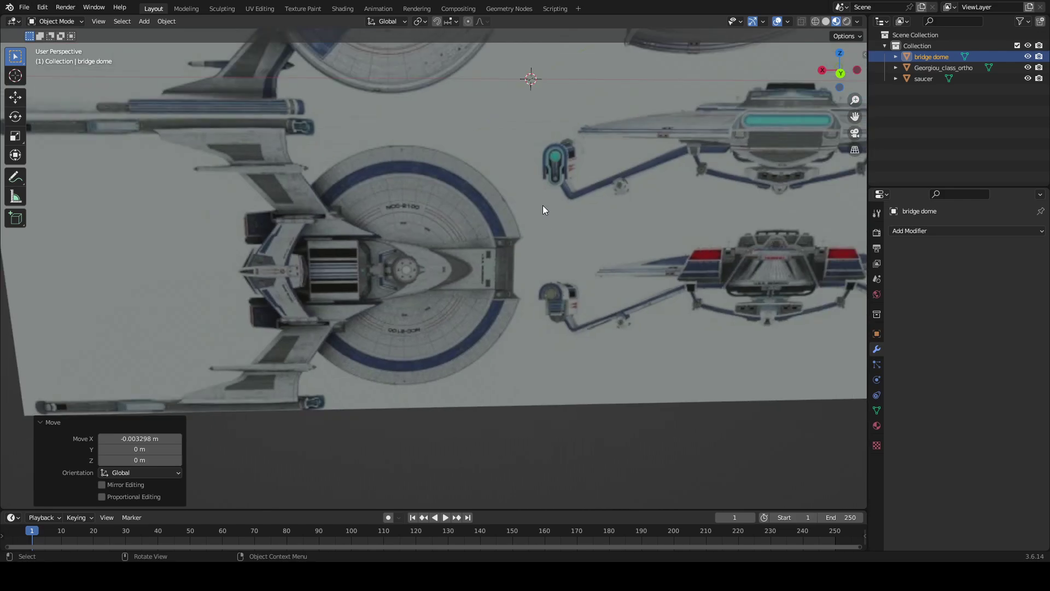
middle_drag(521, 192, 514, 118)
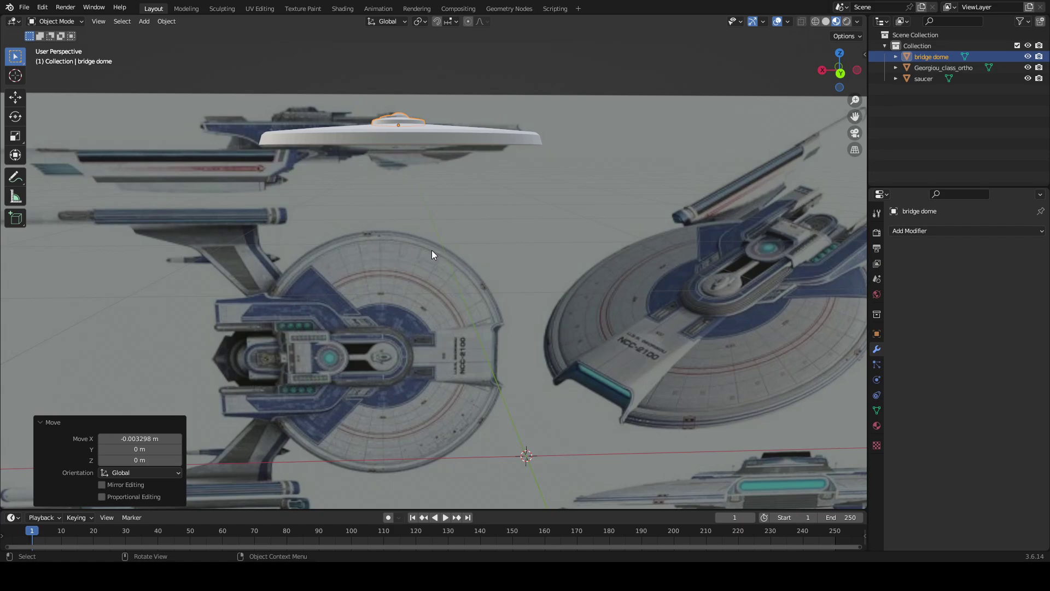
scroll(428, 244, down, 6)
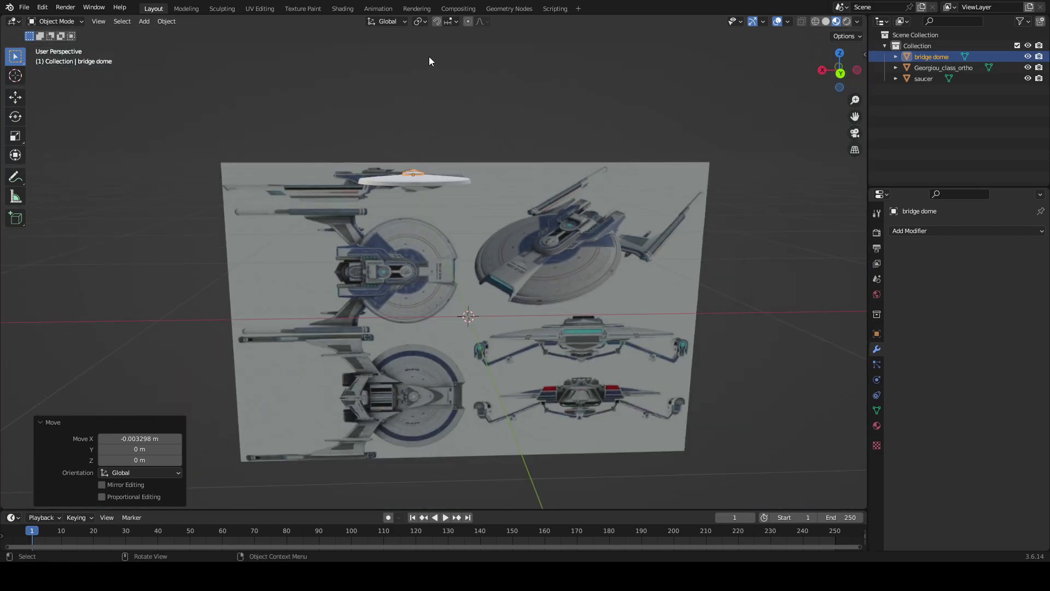
click(442, 96)
scroll(442, 96, up, 4)
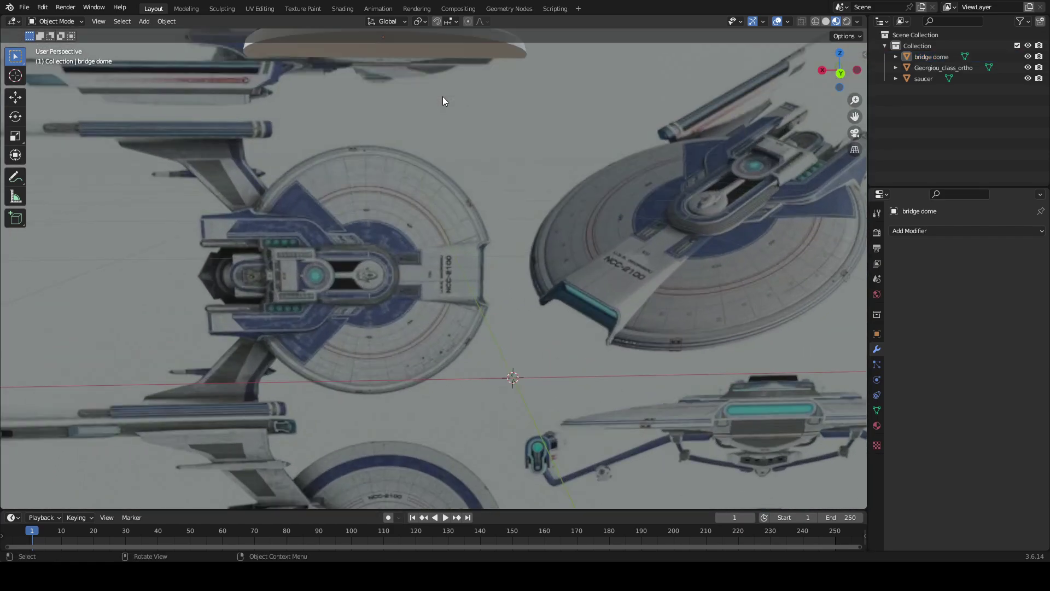
scroll(442, 96, down, 4)
ctrl+middle_drag(442, 109, 423, 61)
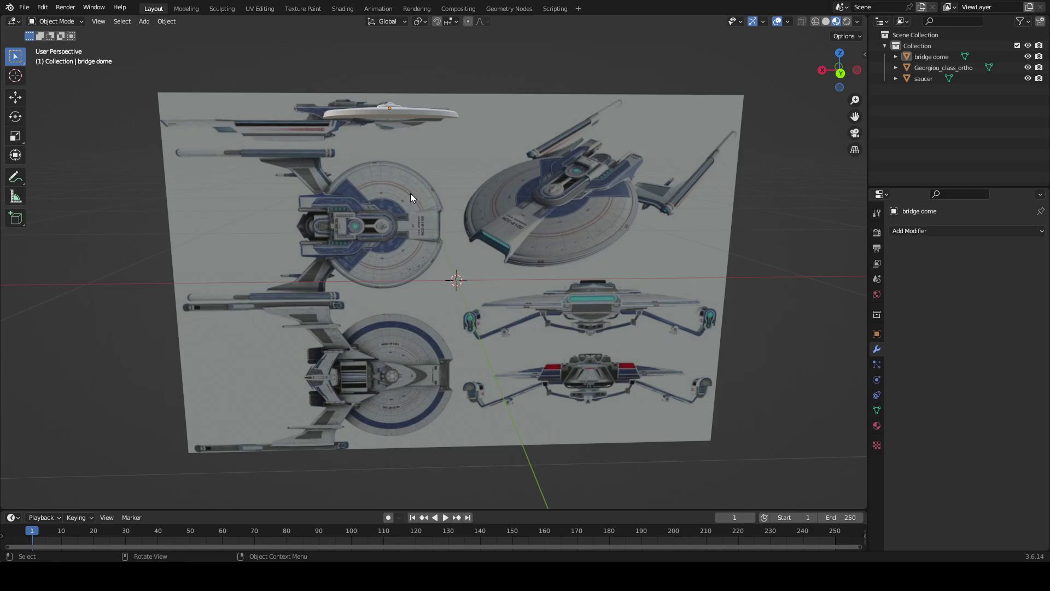
- Select the Georgiou_class_ortho reference image plane
click(429, 201)
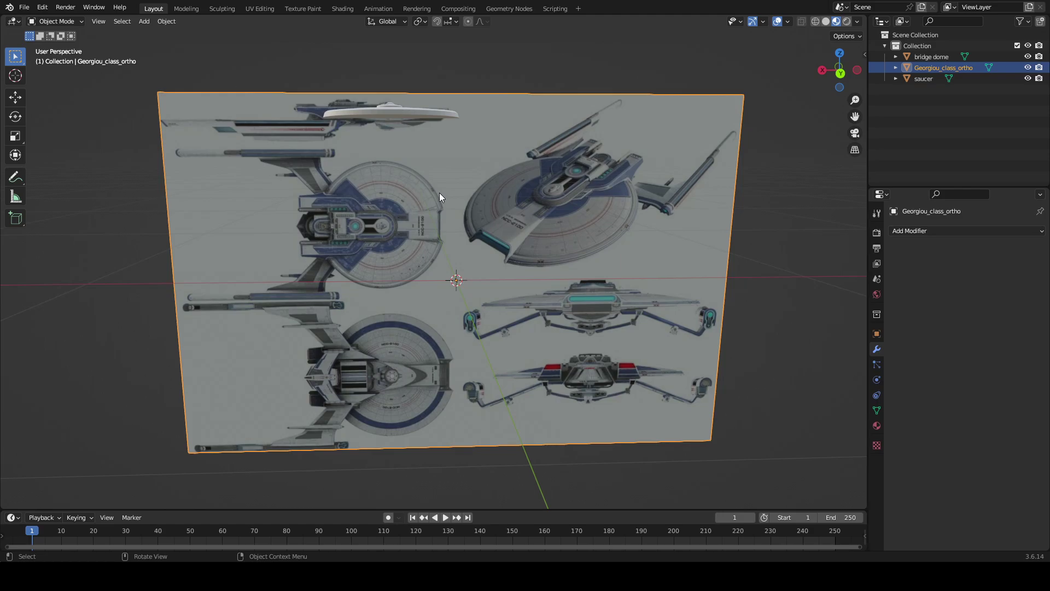
key(r)
key(y)
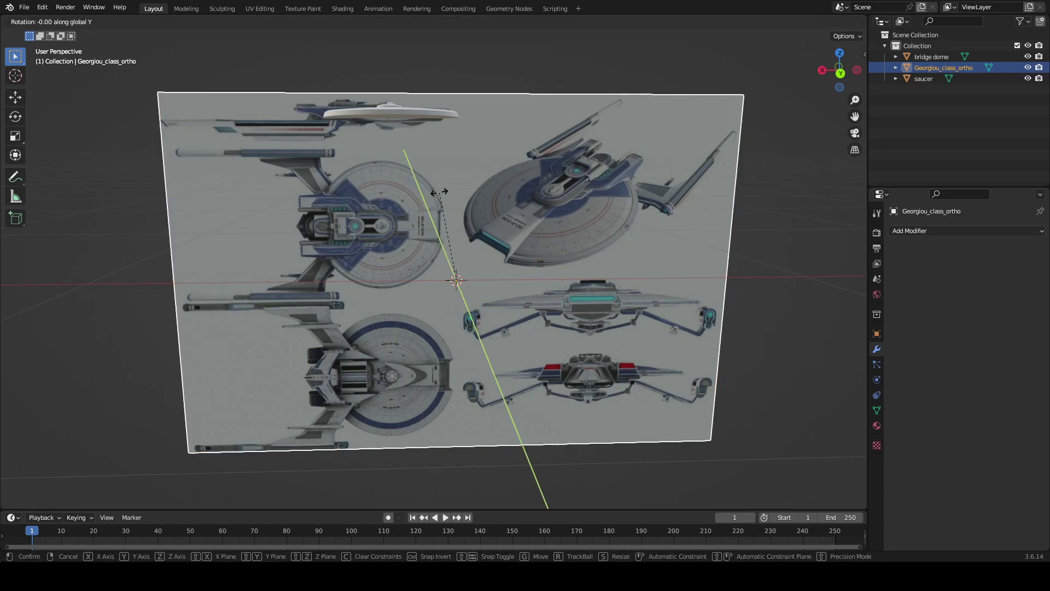
right_click(439, 192)
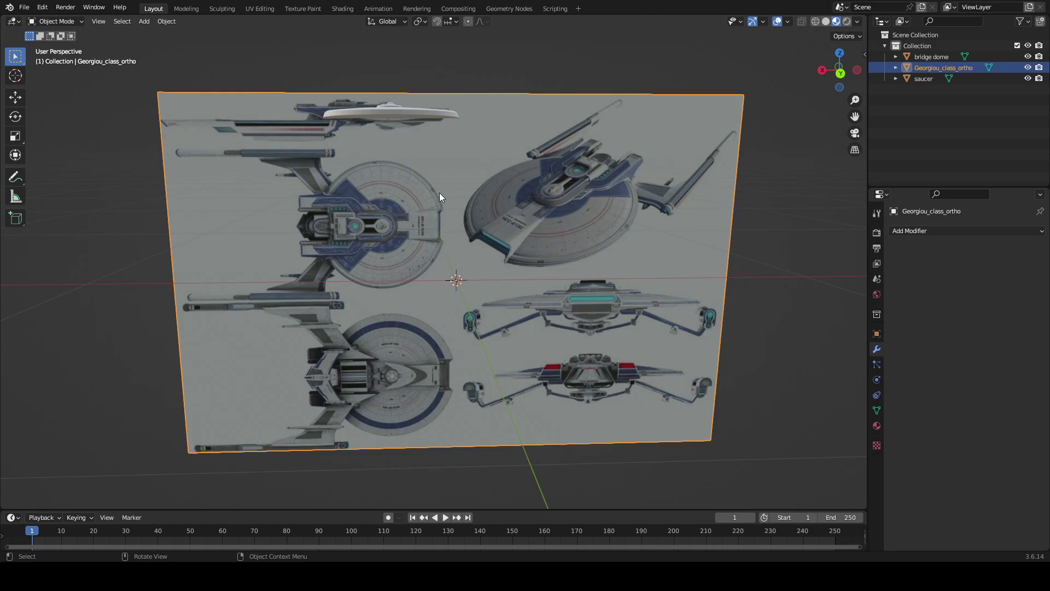
- Rotate the reference image plane 90° about the global X axis to lay it flat
text(rx90)
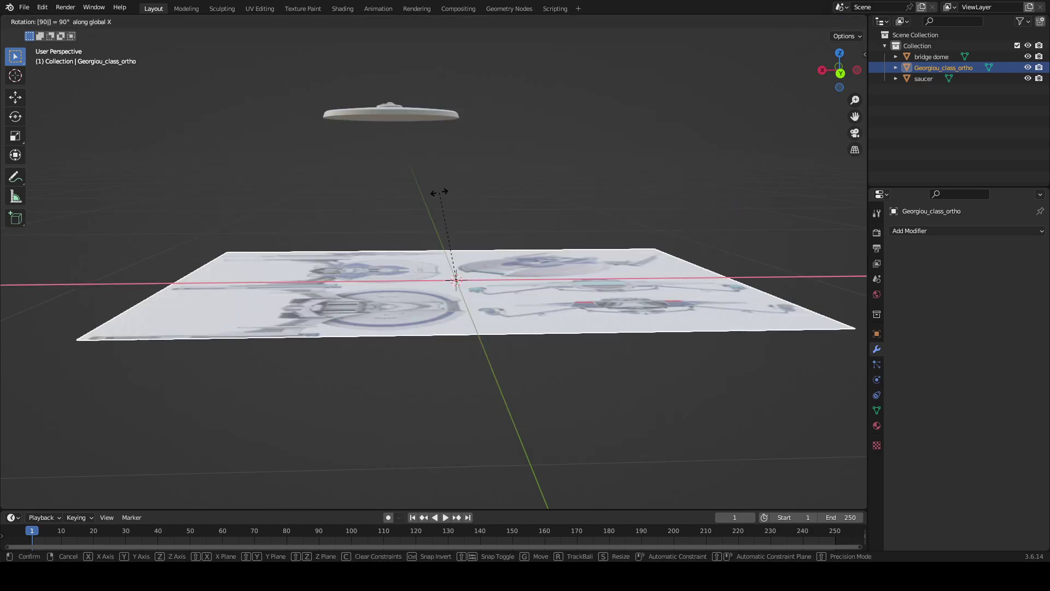
key(Return)
mouse_move(439, 193)
middle_down()
mouse_move(436, 277)
mouse_move(438, 165)
mouse_move(429, 266)
mouse_move(454, 188)
middle_up()
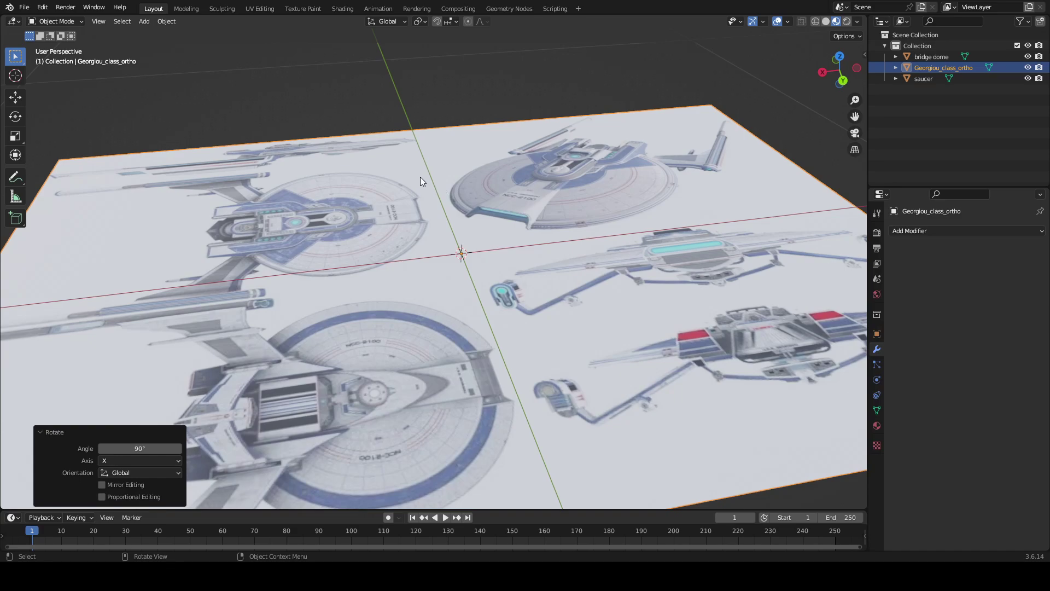
- Add a cube mesh at the world origin and scale it uniformly by 0.112
click(186, 8)
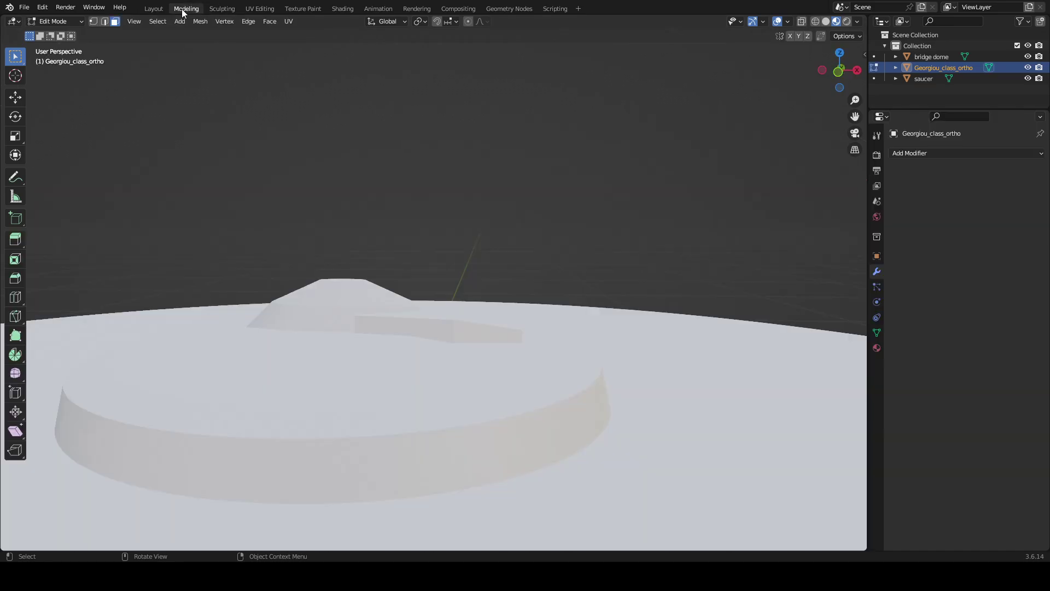
click(158, 9)
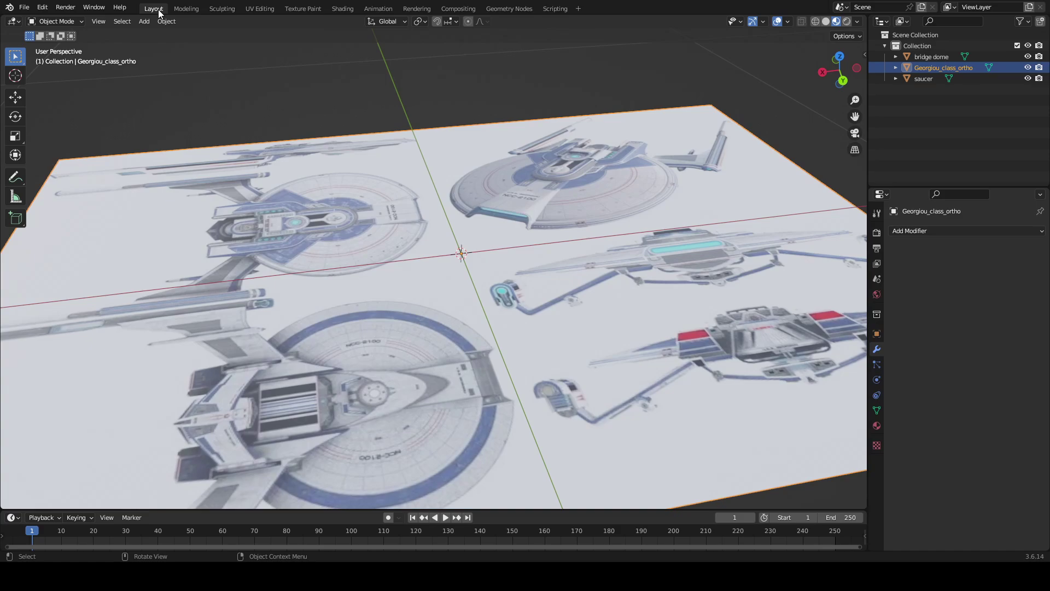
click(145, 22)
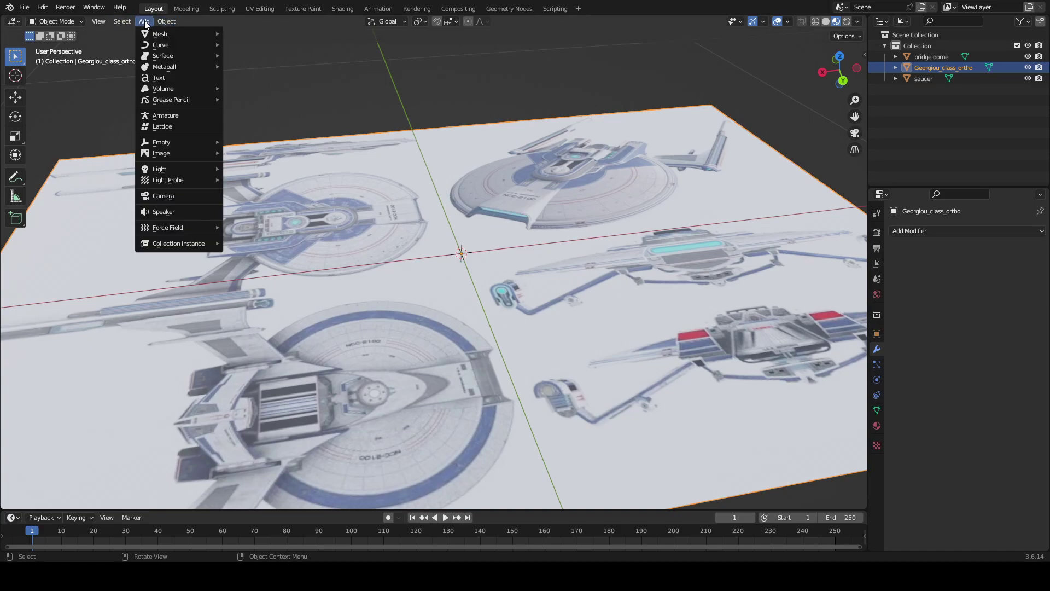
mouse_move(151, 31)
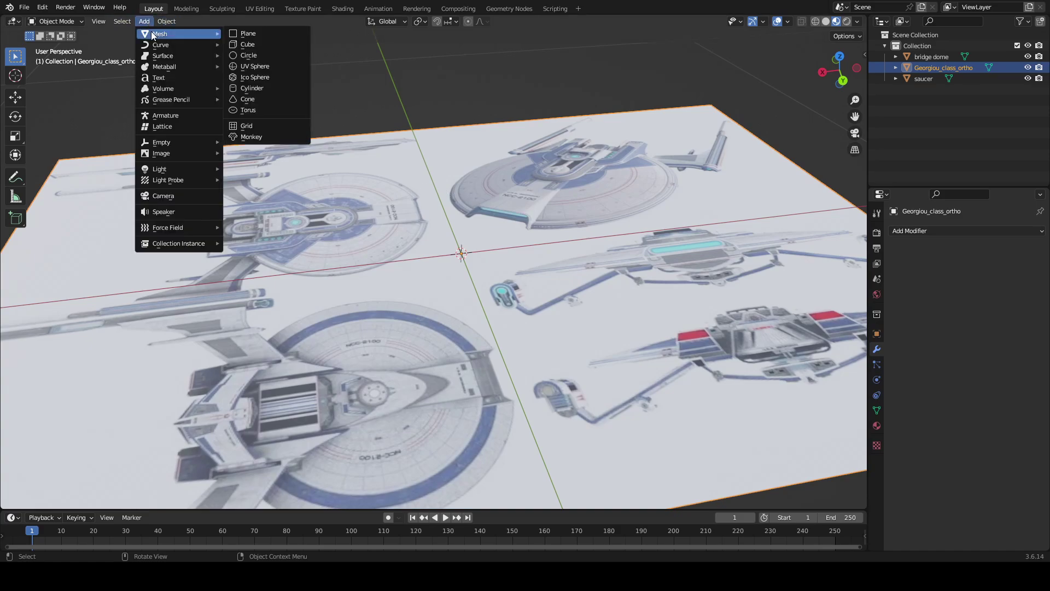
click(248, 45)
scroll(367, 120, up, 8)
scroll(413, 156, down, 6)
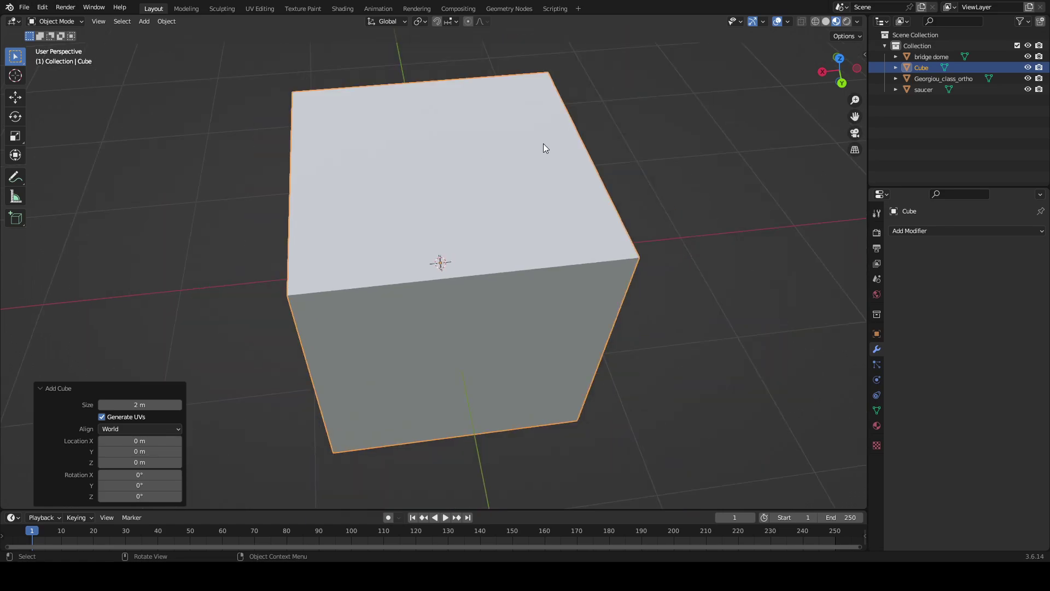
key(s)
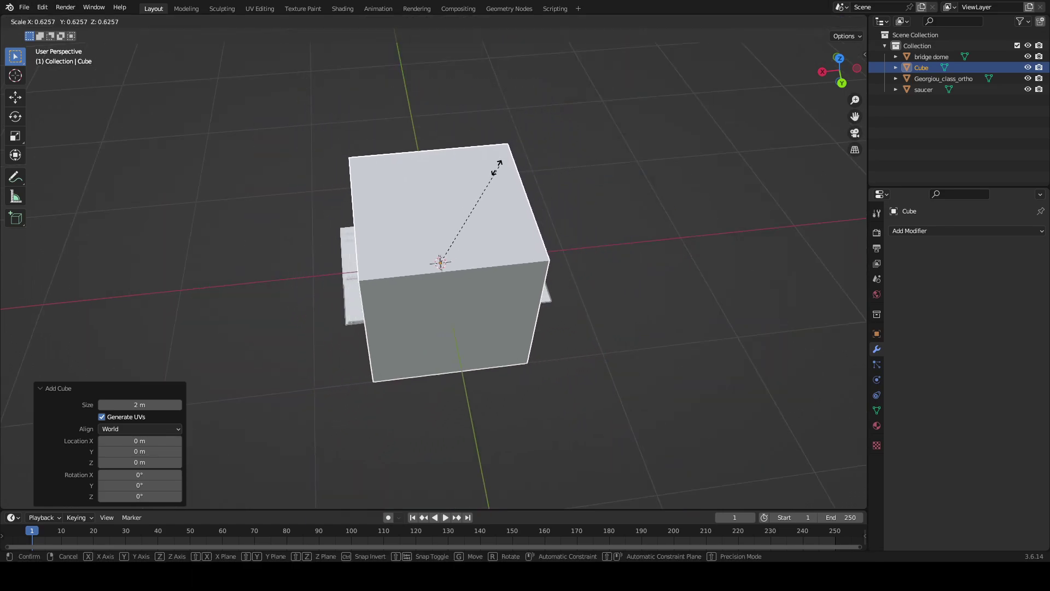
click(445, 246)
scroll(445, 243, up, 8)
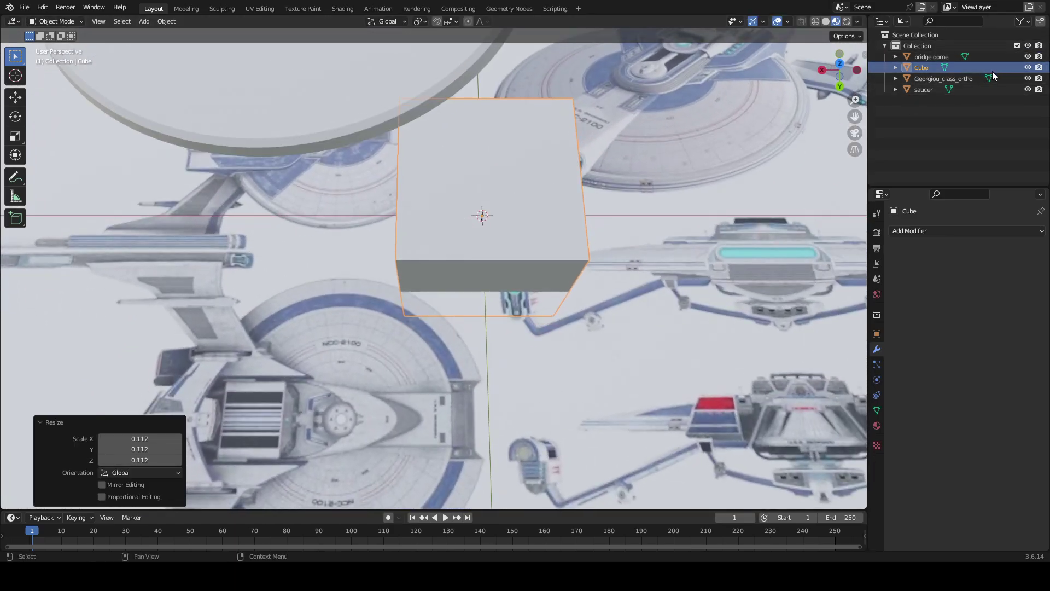
- Hide the saucer and the bridge dome so only the cube and the reference image remain displayed
click(1028, 89)
click(1028, 57)
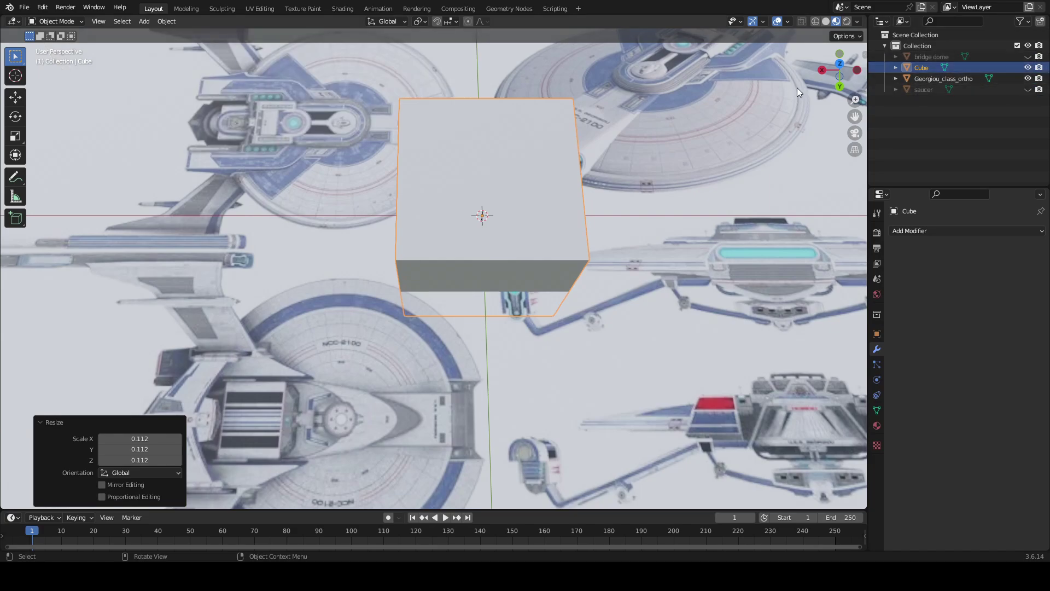
middle_drag(796, 87, 515, 186)
scroll(514, 353, up, 3)
scroll(499, 88, down, 3)
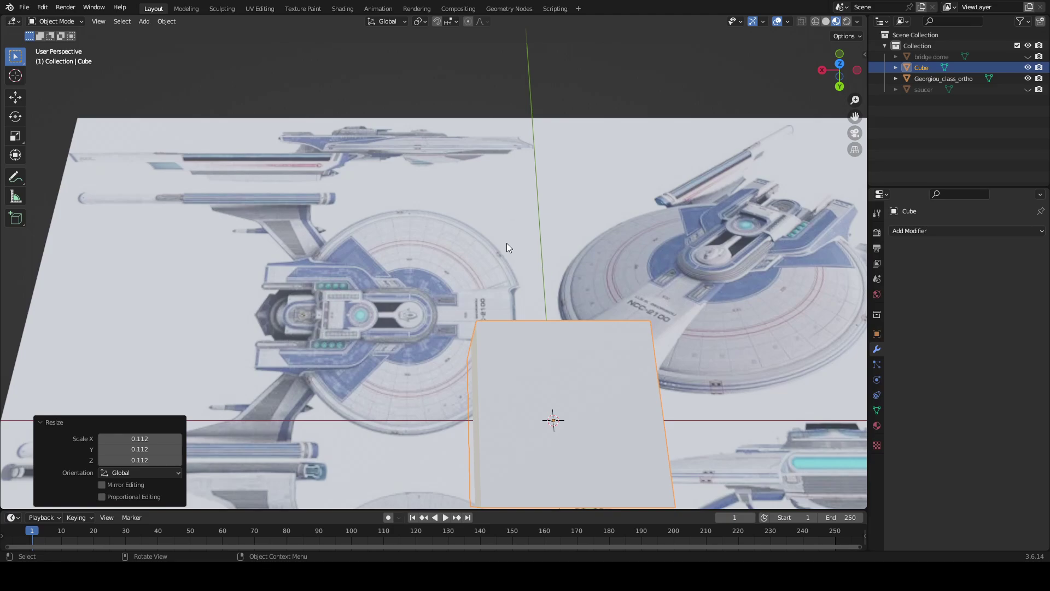
- Move the cube -0.15874 m along Y, level with the ship's top-view drawing, and scale it by 0.252 along Y
key(g)
key(y)
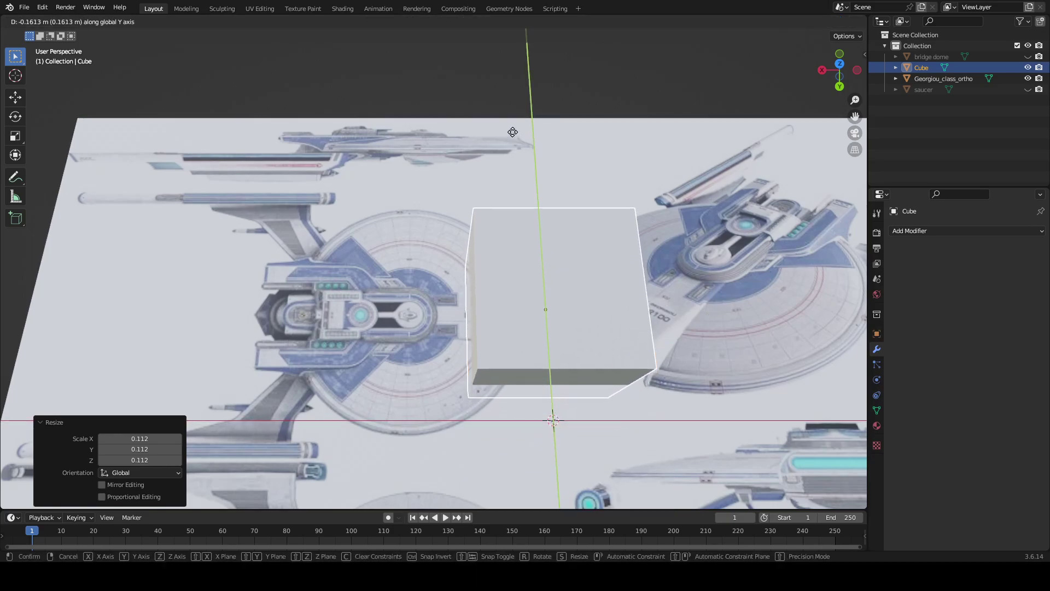
click(513, 132)
key(s)
key(x)
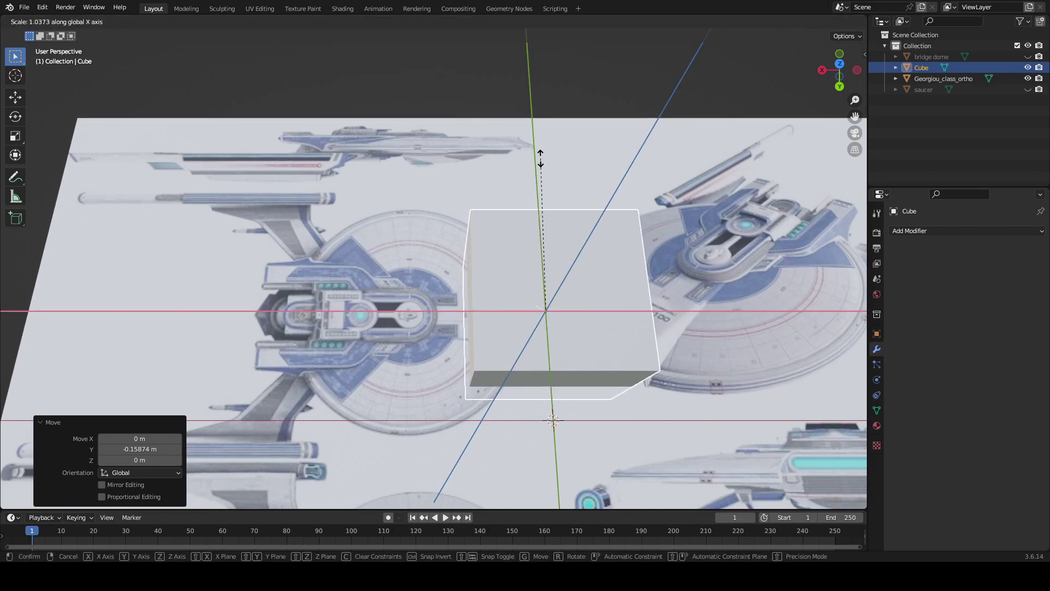
key(y)
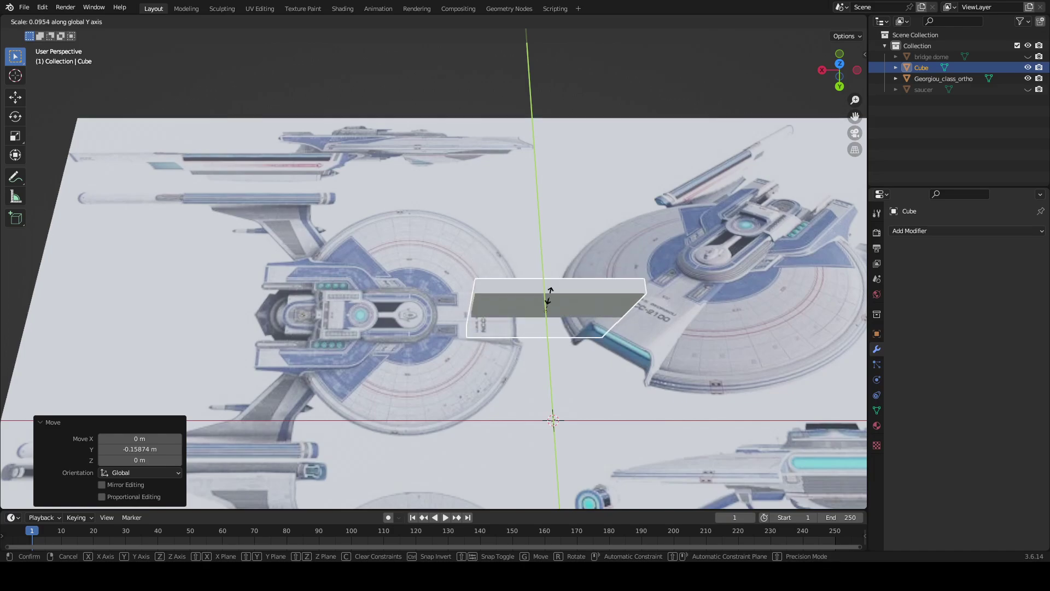
click(556, 279)
- From the top orthographic view, move the cube 0.22481 m along X onto the ship's top-view drawing
click(838, 64)
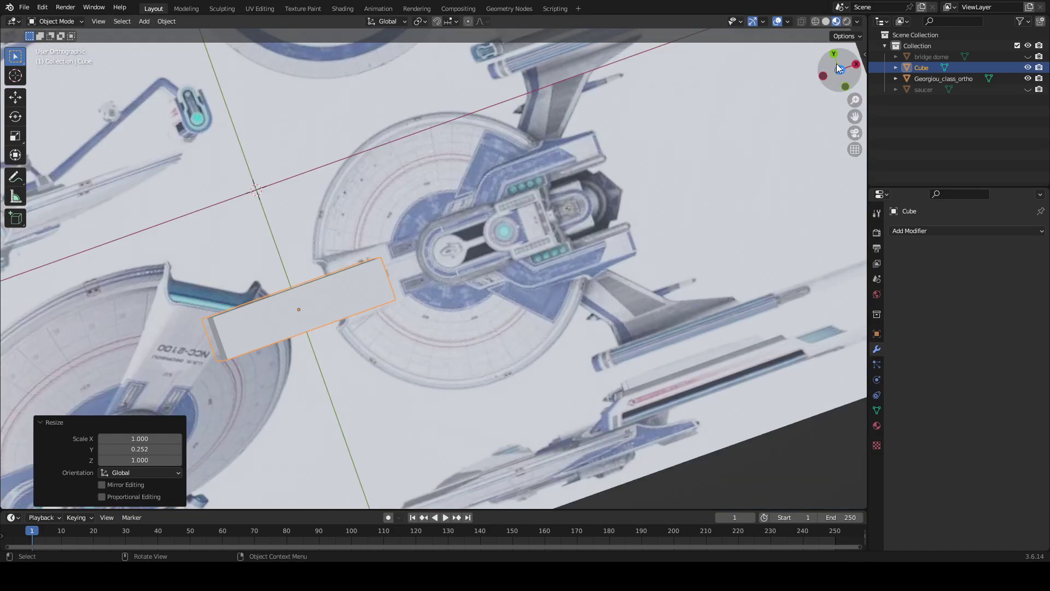
scroll(722, 109, up, 2)
shift+middle_drag(645, 143, 491, 137)
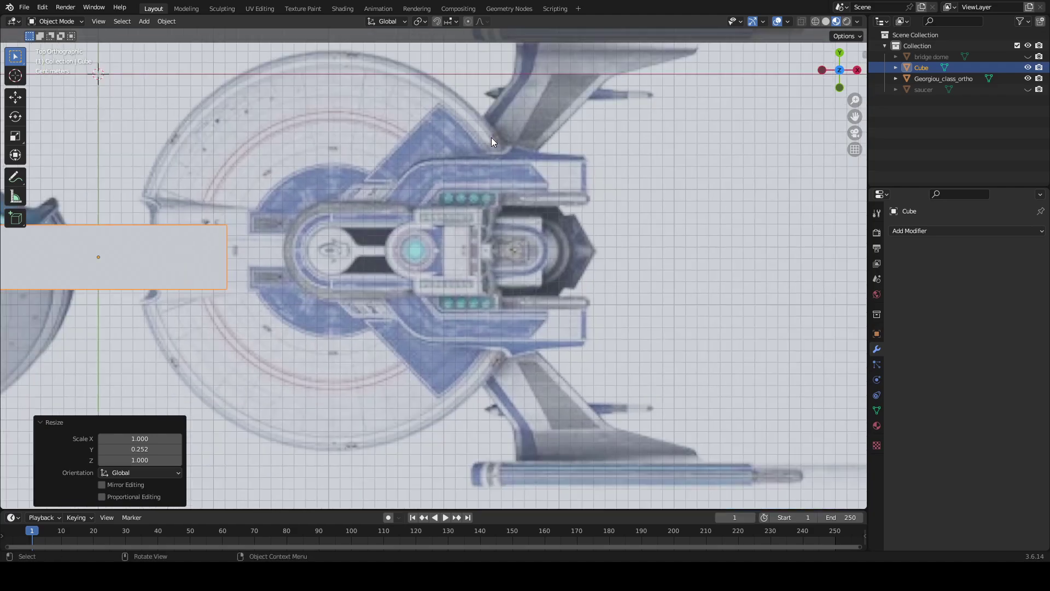
scroll(486, 141, up, 2)
shift+middle_drag(402, 159, 574, 172)
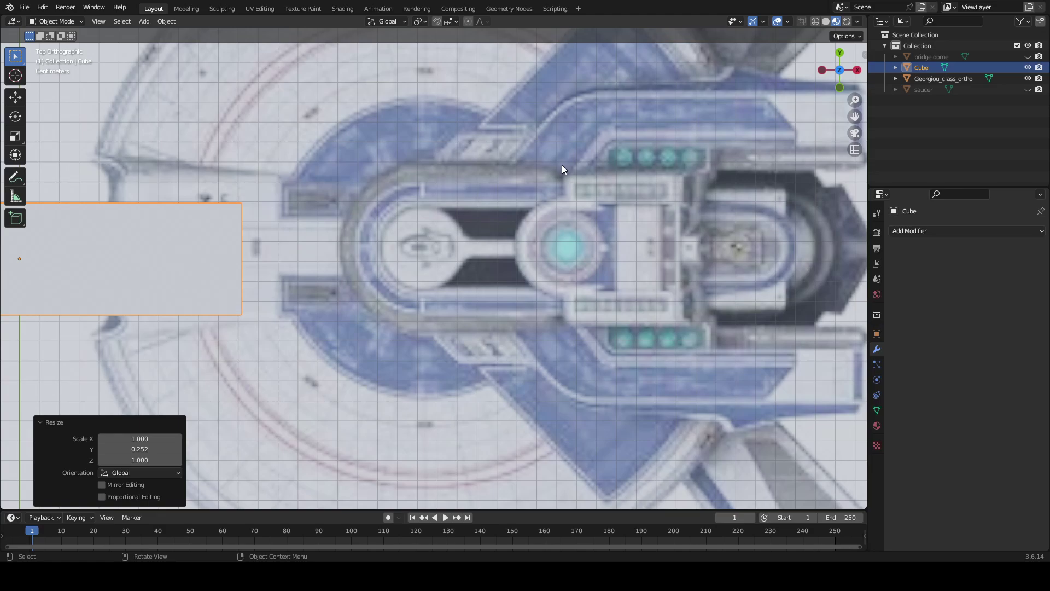
key(g)
key(x)
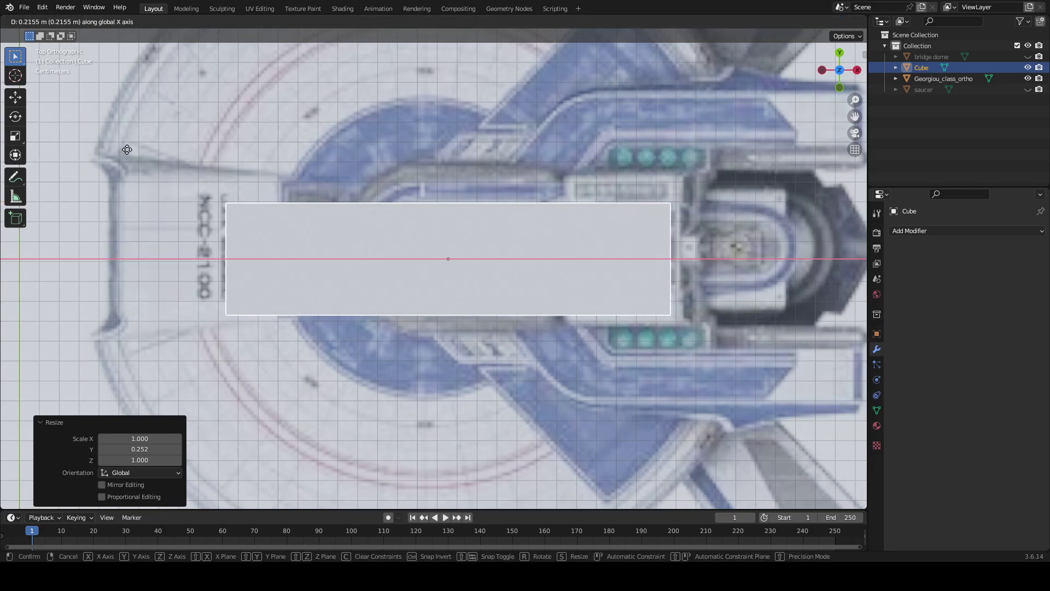
click(141, 150)
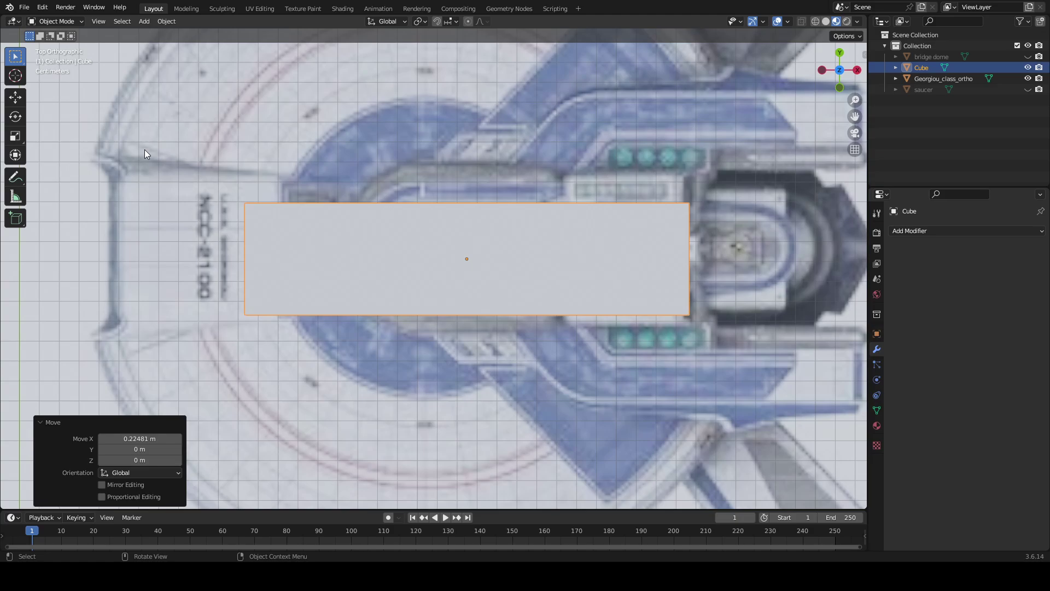
- Scale the cube by 0.146 along X and move it 0.044247 m along X over the round teal detail
shift+middle_drag(145, 149, 106, 202)
key(s)
key(x)
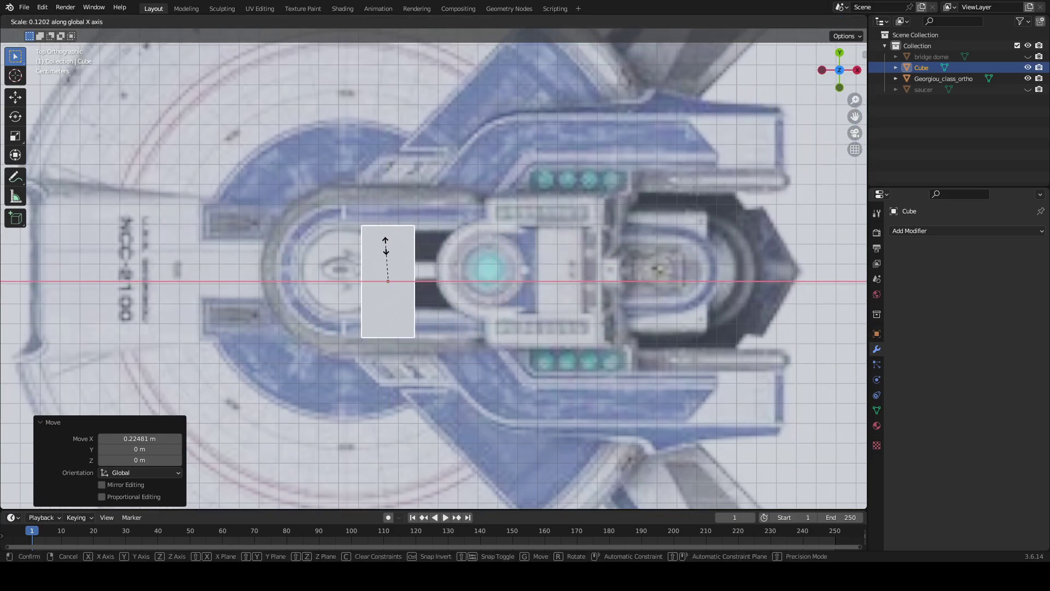
click(385, 238)
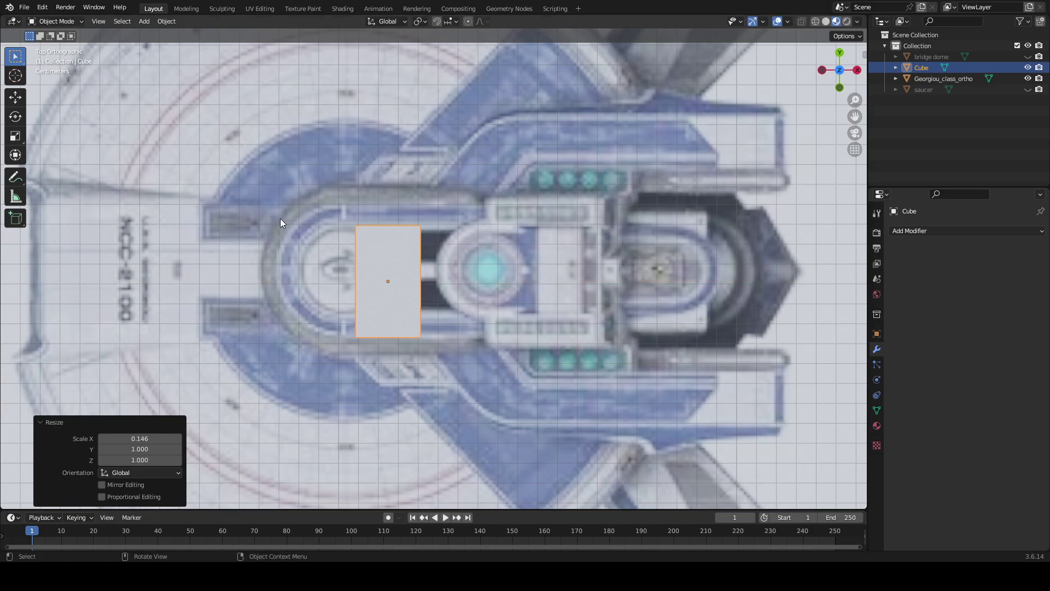
key(g)
key(x)
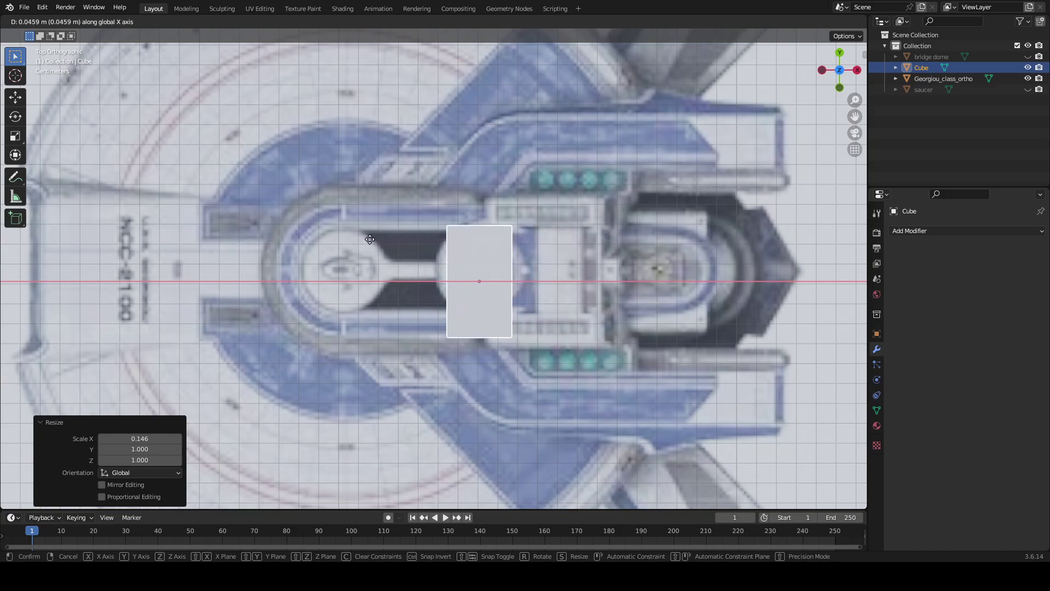
click(370, 238)
- Examine the ship views on the reference image and the cube's placement on the top-view drawing
scroll(386, 278, down, 3)
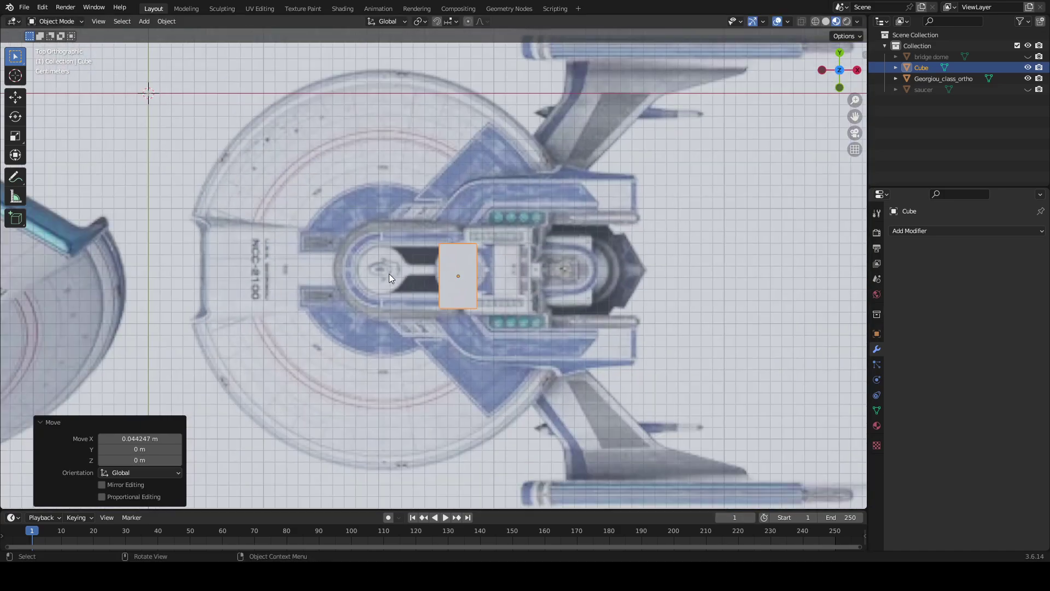
scroll(389, 274, down, 5)
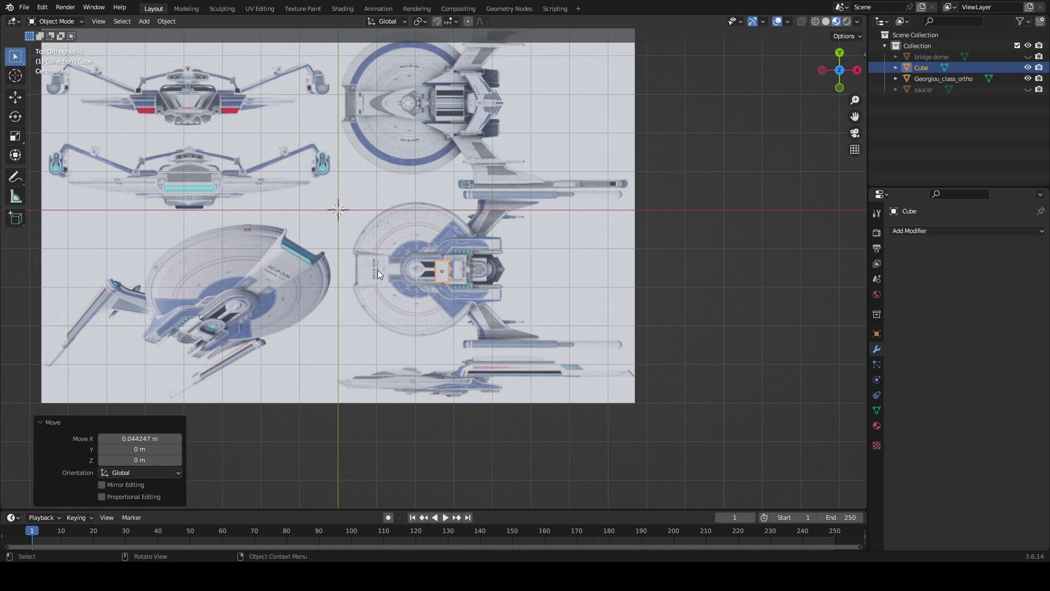
scroll(372, 271, up, 10)
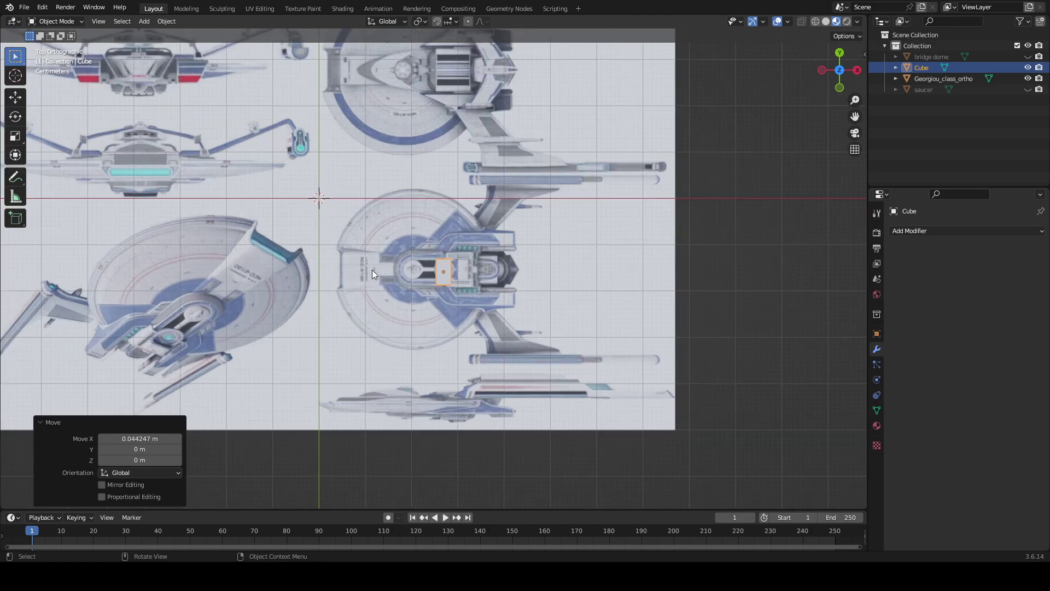
scroll(463, 357, down, 7)
middle_drag(464, 359, 689, 366)
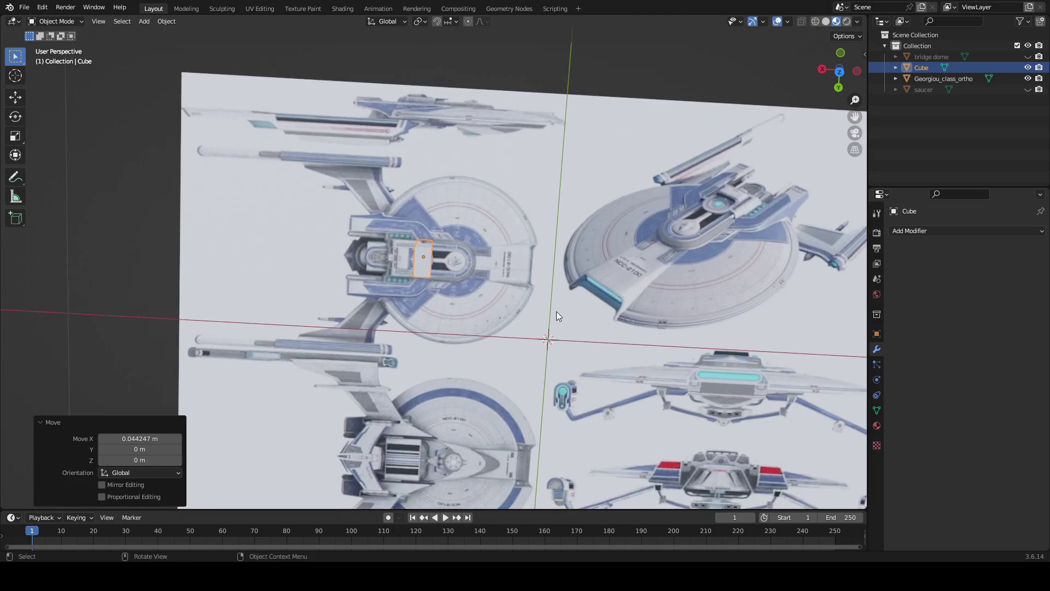
scroll(543, 281, up, 7)
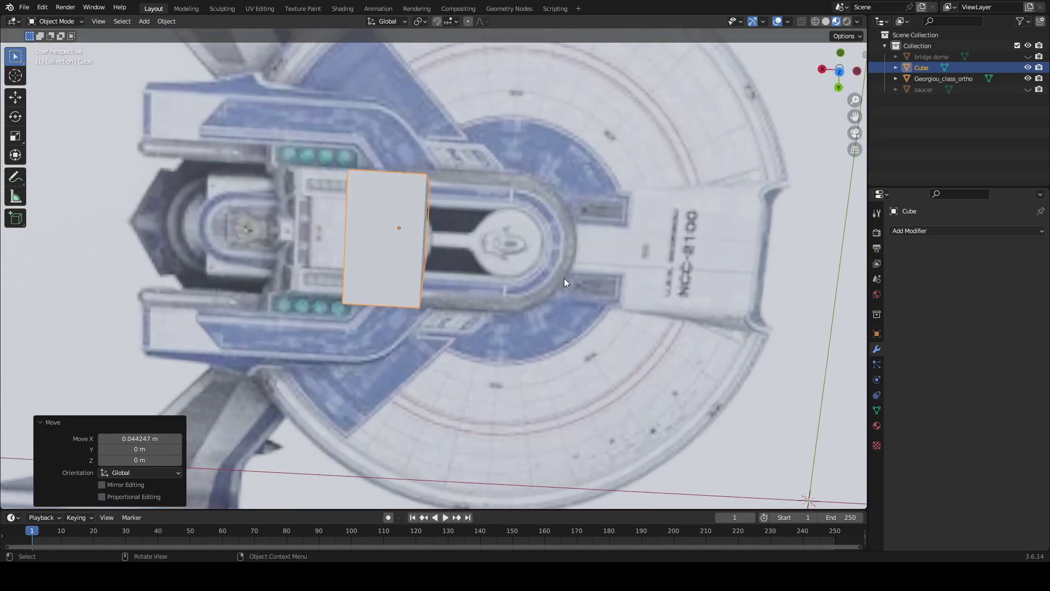
click(842, 68)
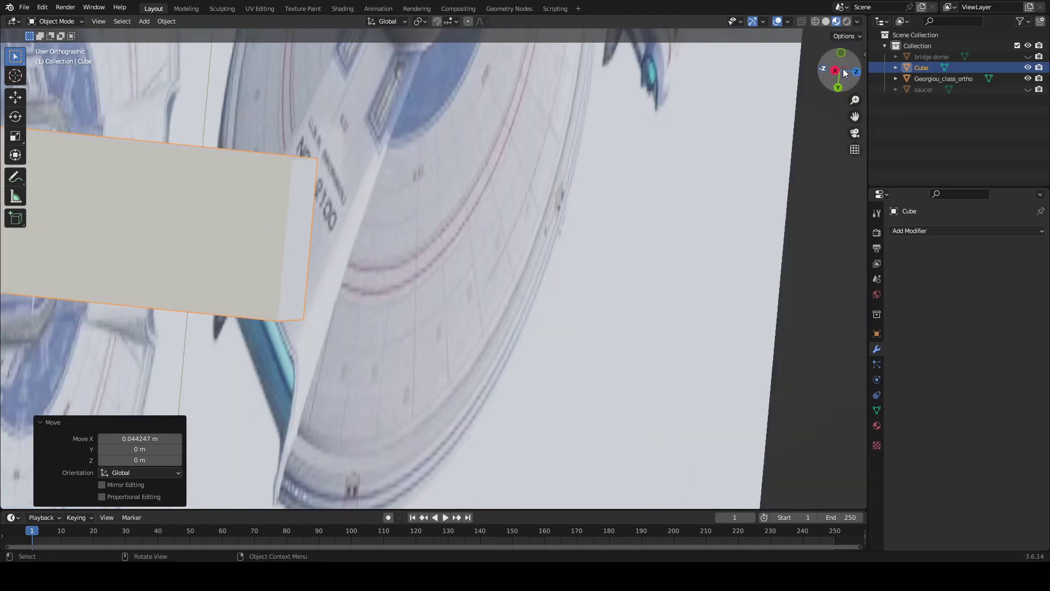
scroll(752, 125, down, 5)
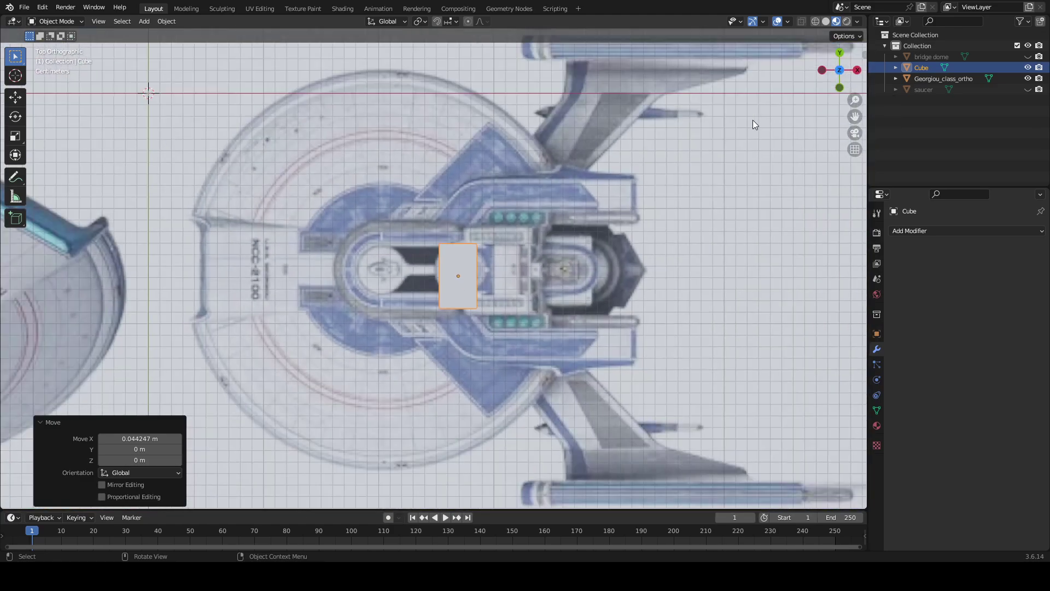
- Move the cube 0.005496 m along Y to align it with the centreline of the top-view drawing
scroll(510, 175, up, 4)
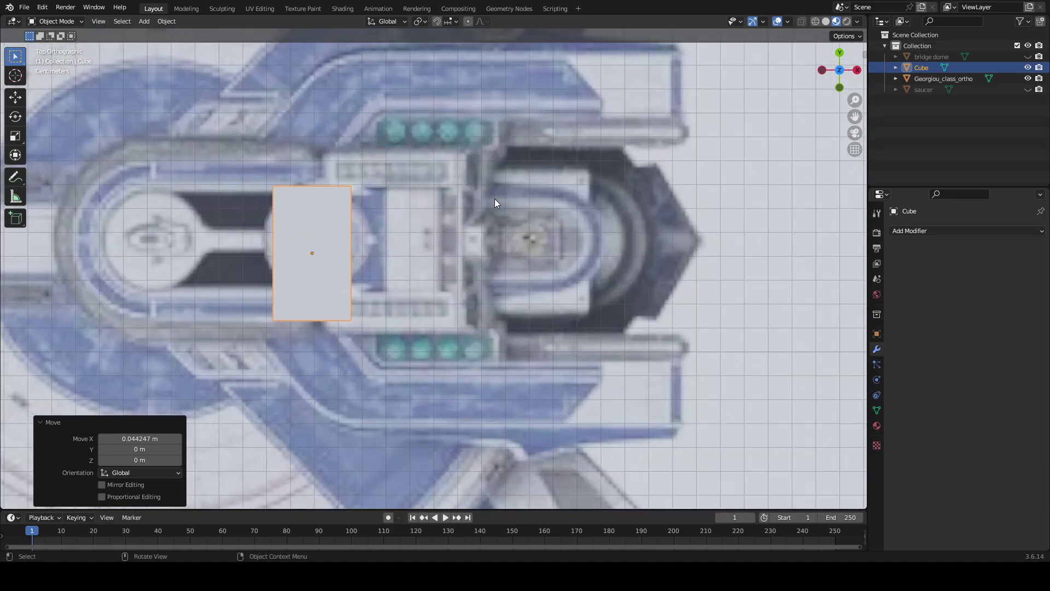
shift+middle_drag(408, 215, 450, 215)
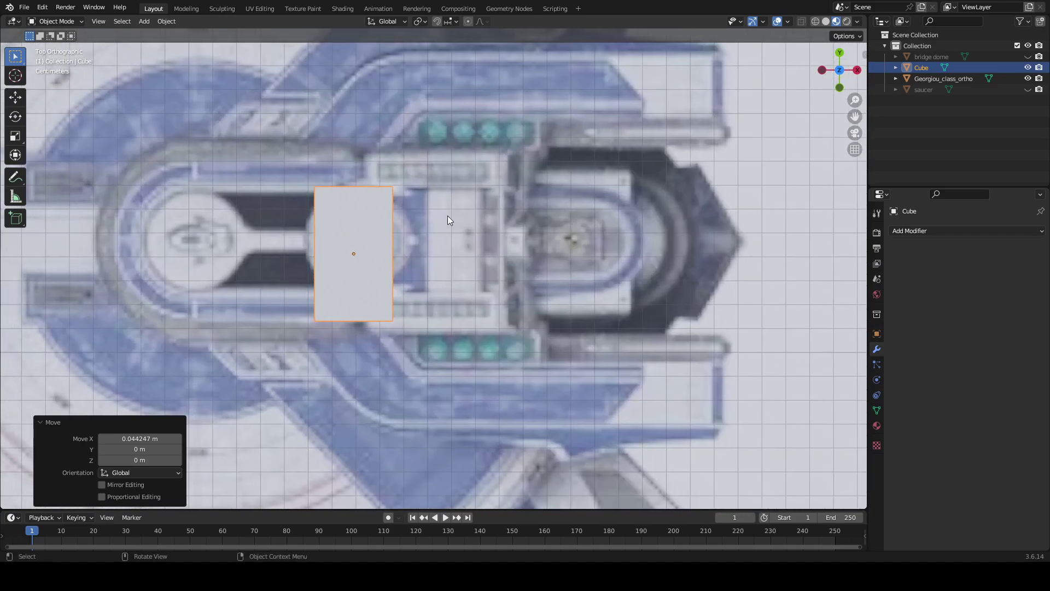
shift+middle_drag(489, 182, 523, 219)
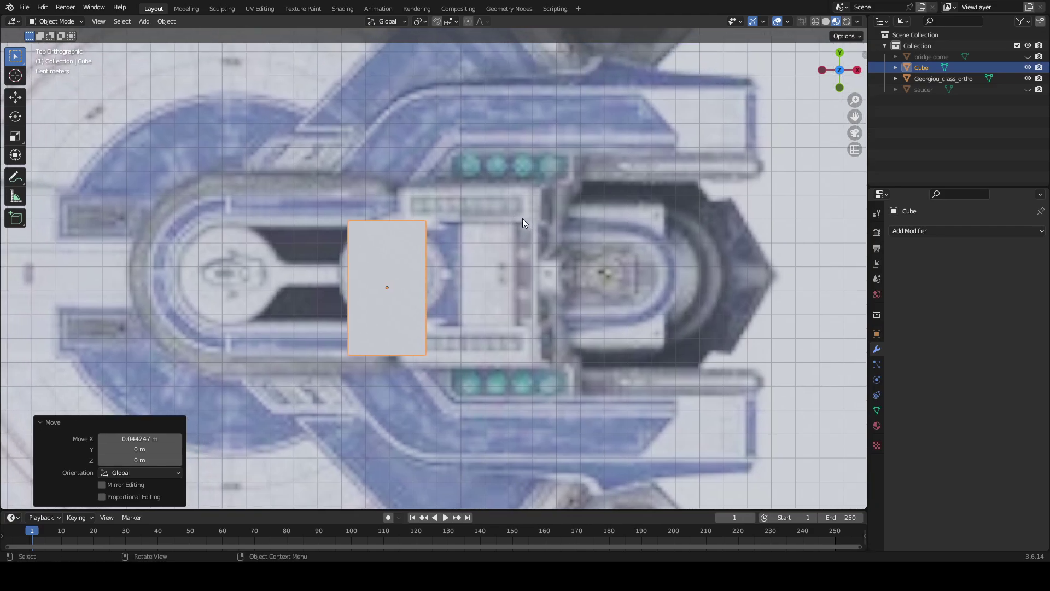
key(g)
key(x)
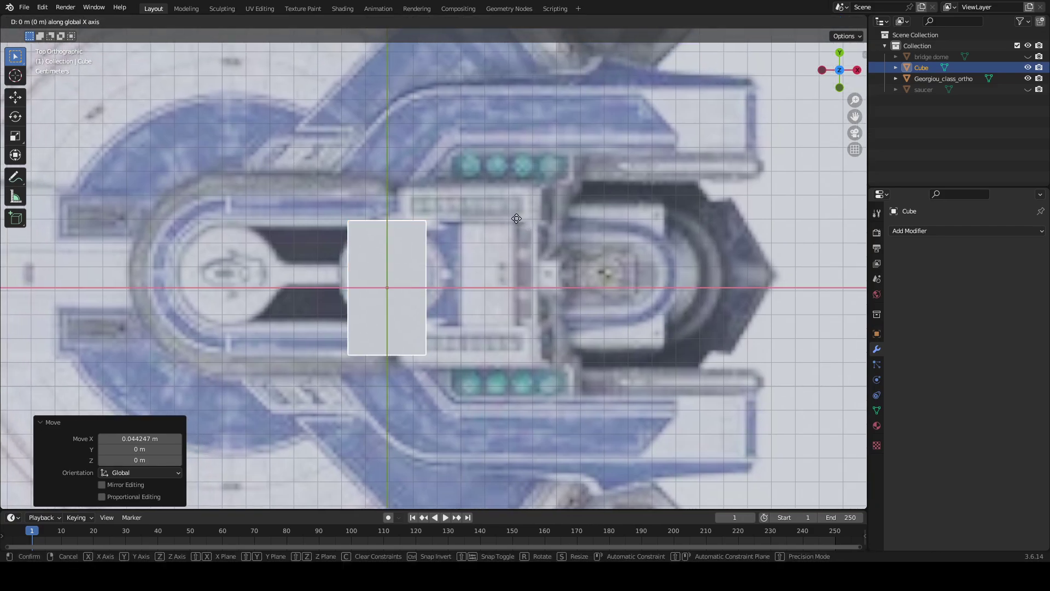
key(y)
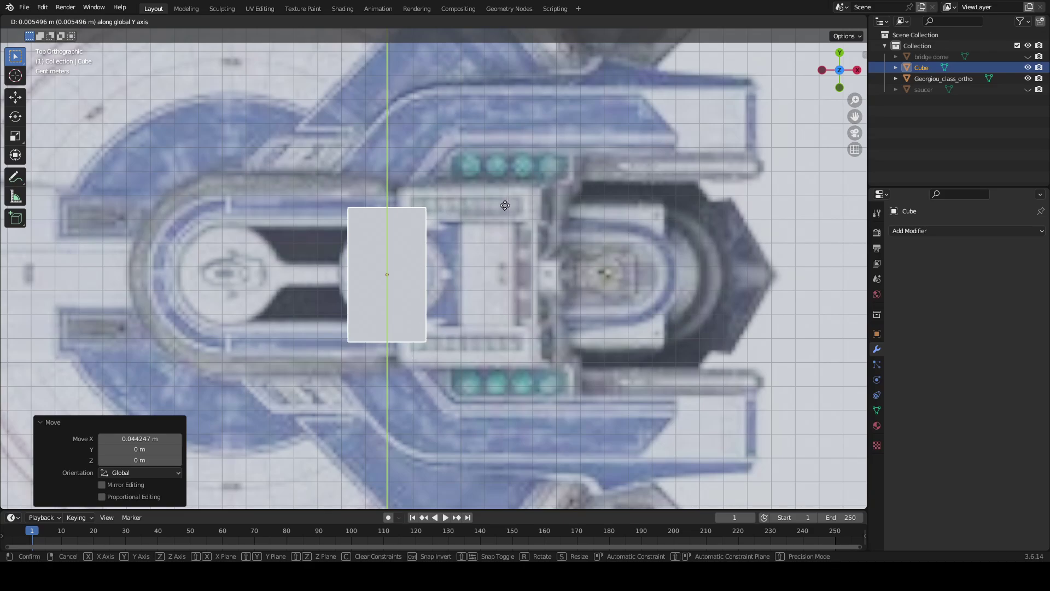
click(506, 207)
- Scale the cube by 1.478 along Y to span the width of the central hull structure
key(s)
key(x)
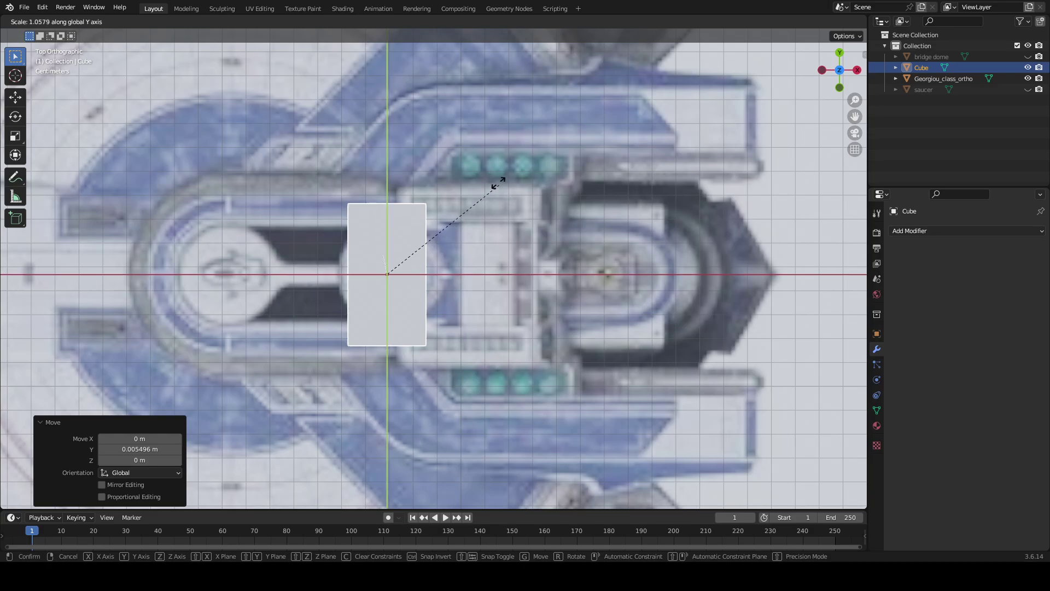
key(y)
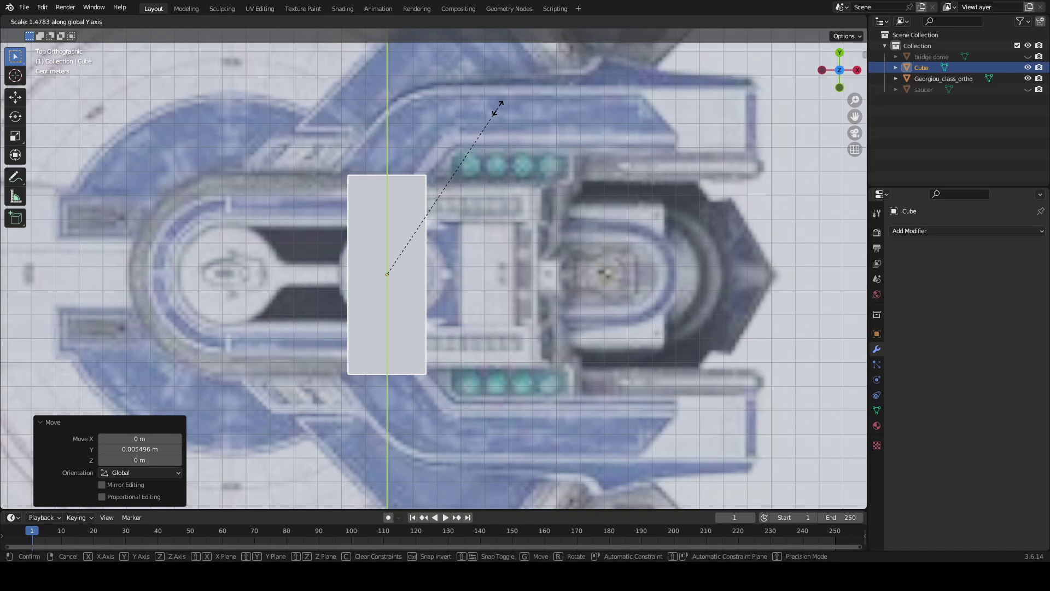
click(499, 106)
- Move the cube 0.000687 m along Y to centre it across the central hull structure
key(g)
key(x)
key(y)
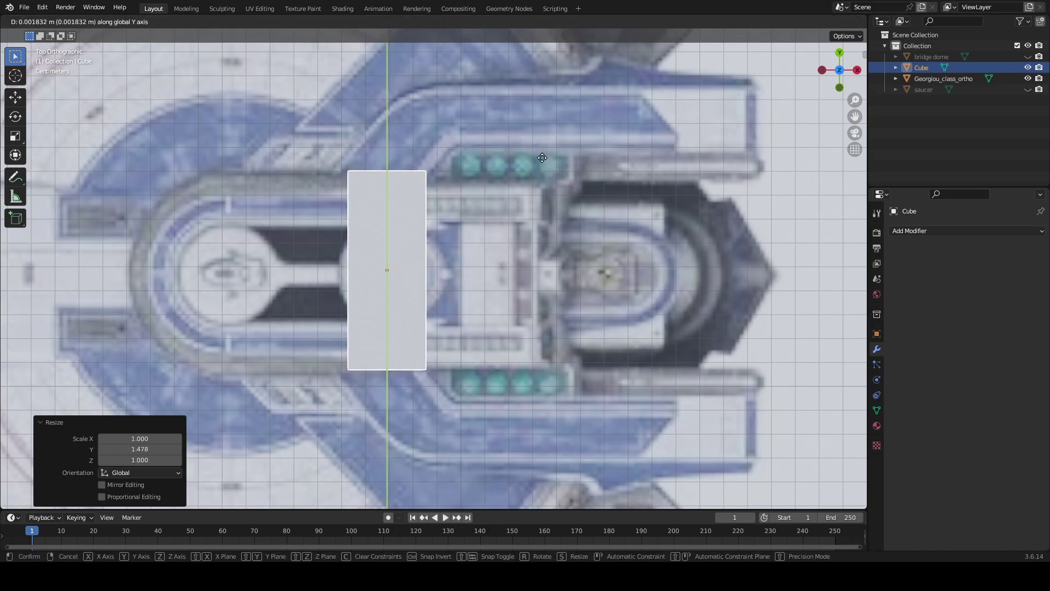
click(540, 160)
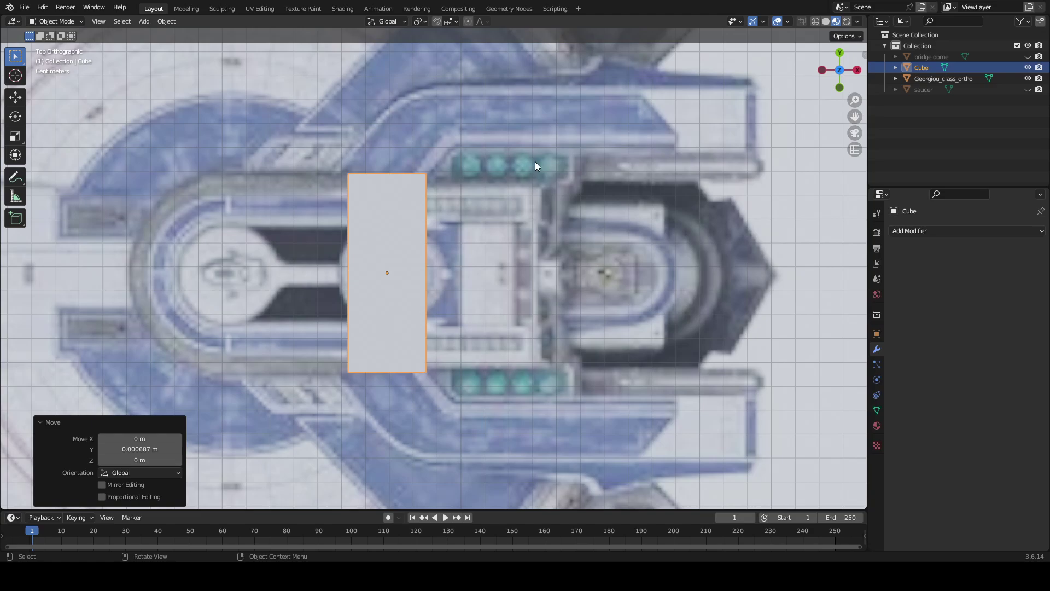
- Scale the cube by 3.824 along X to lengthen it over the central hull structure
key(s)
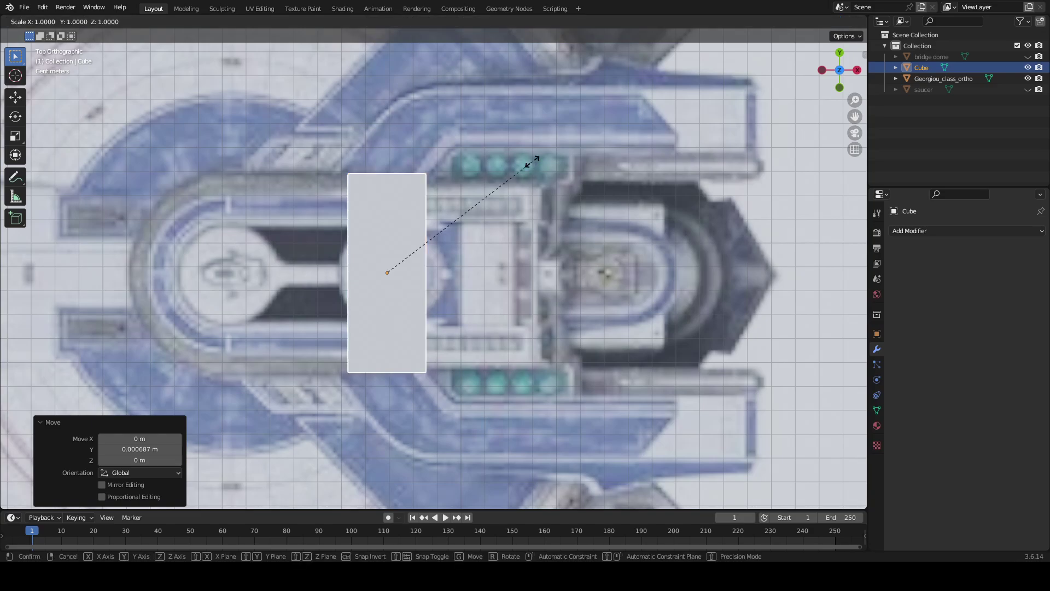
key(x)
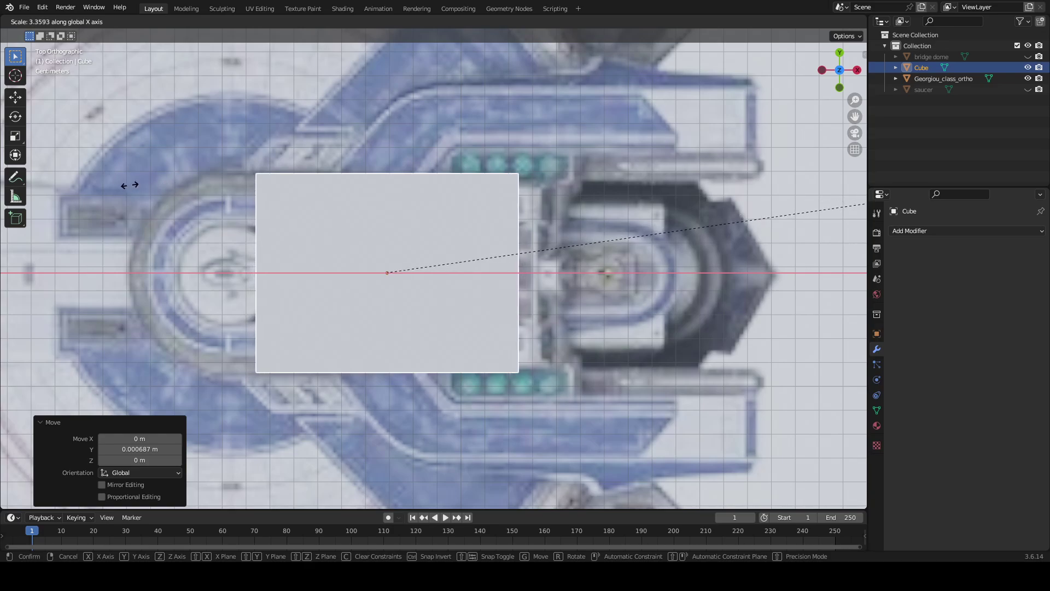
click(213, 182)
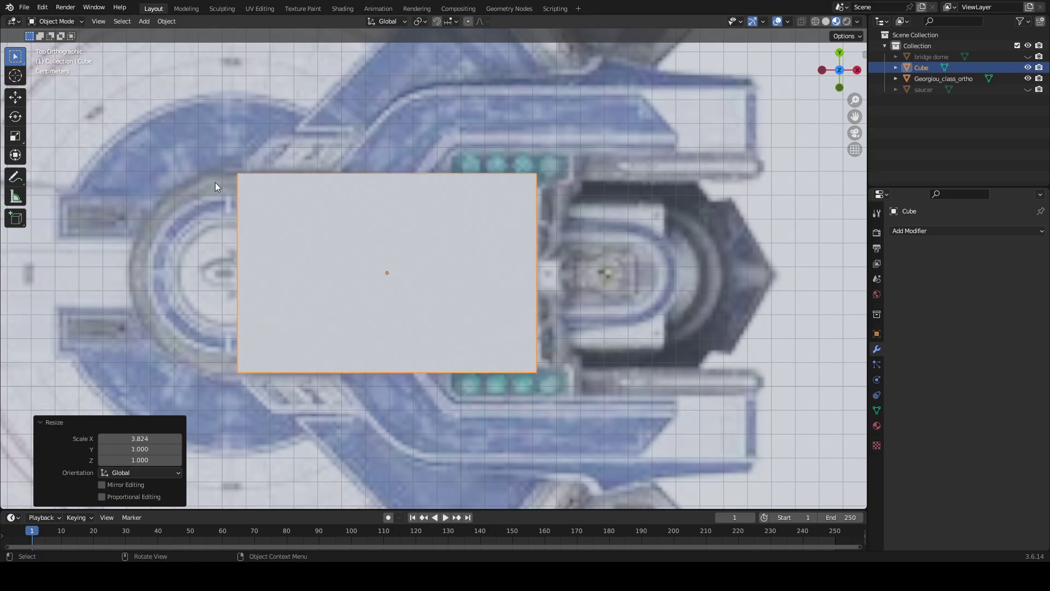
- Flatten the cube by scaling it by 0.138 along Z
middle_drag(215, 183, 319, 171)
key(s)
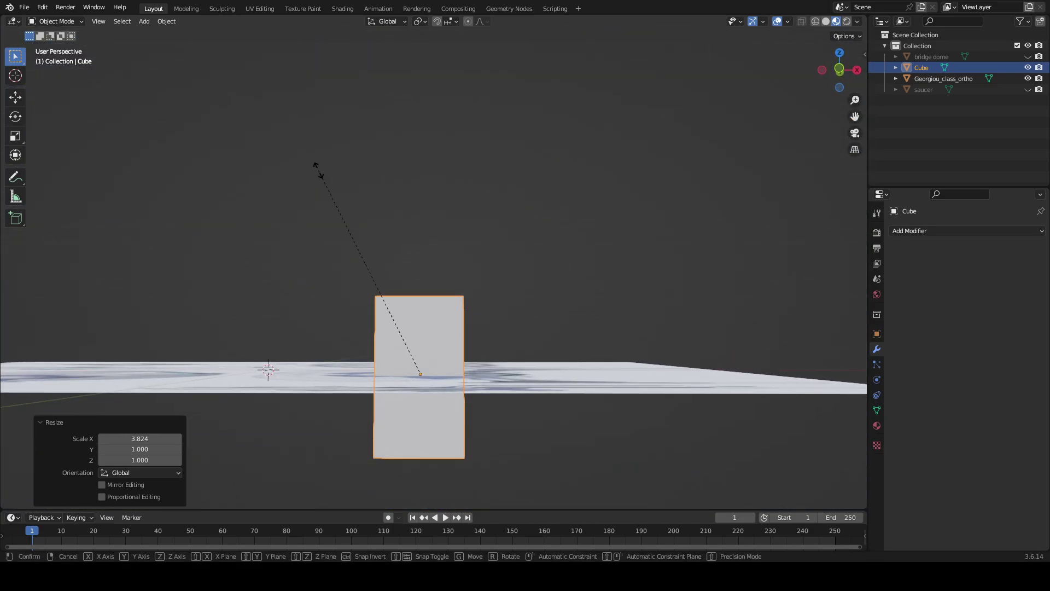
key(x)
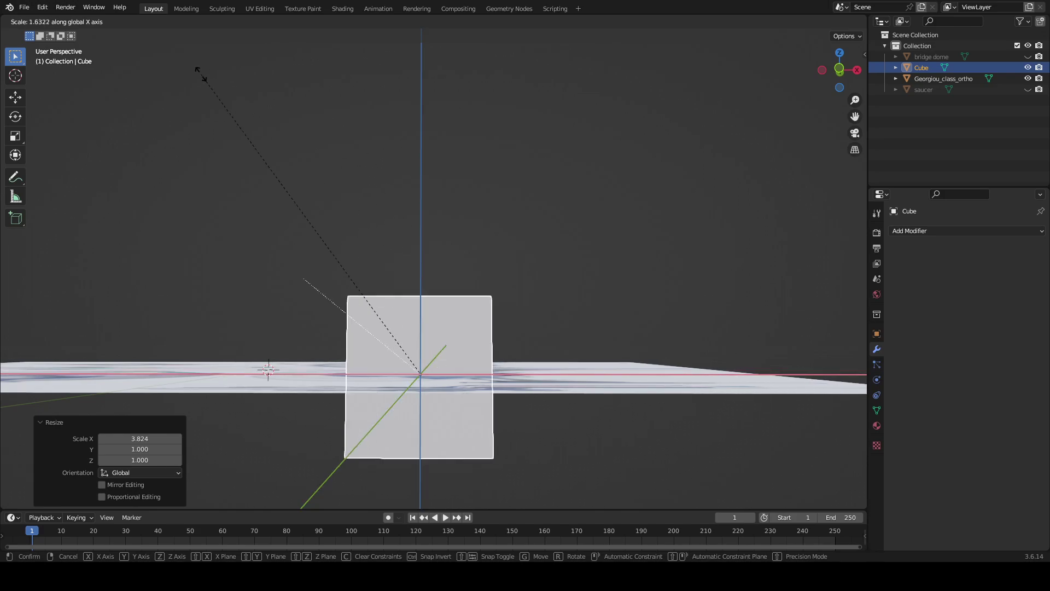
key(z)
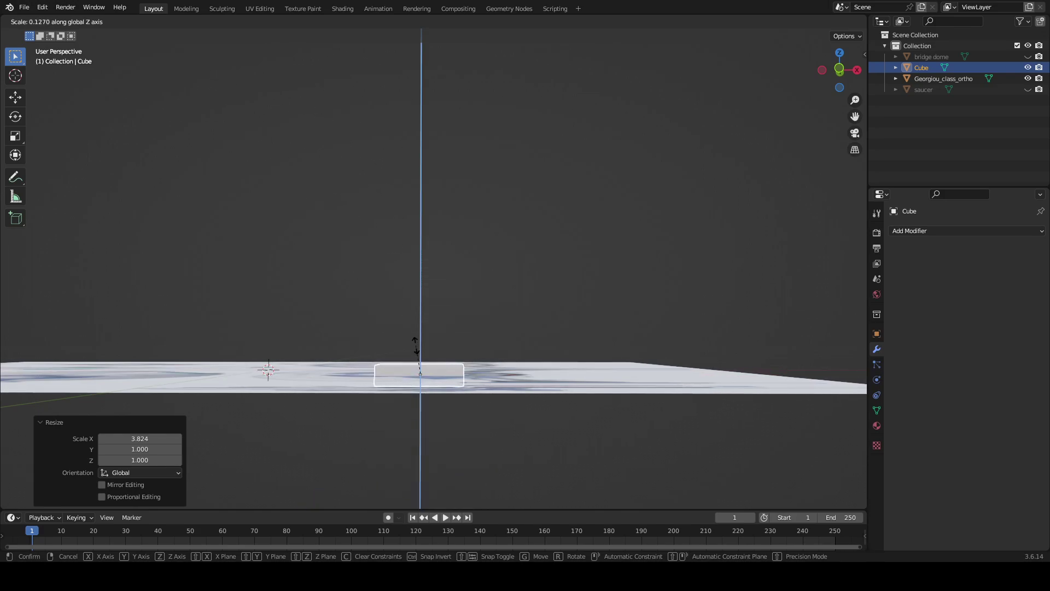
click(427, 337)
- Move the cube -0.017981 m along Z so its top sits below the reference image
middle_drag(428, 334, 455, 445)
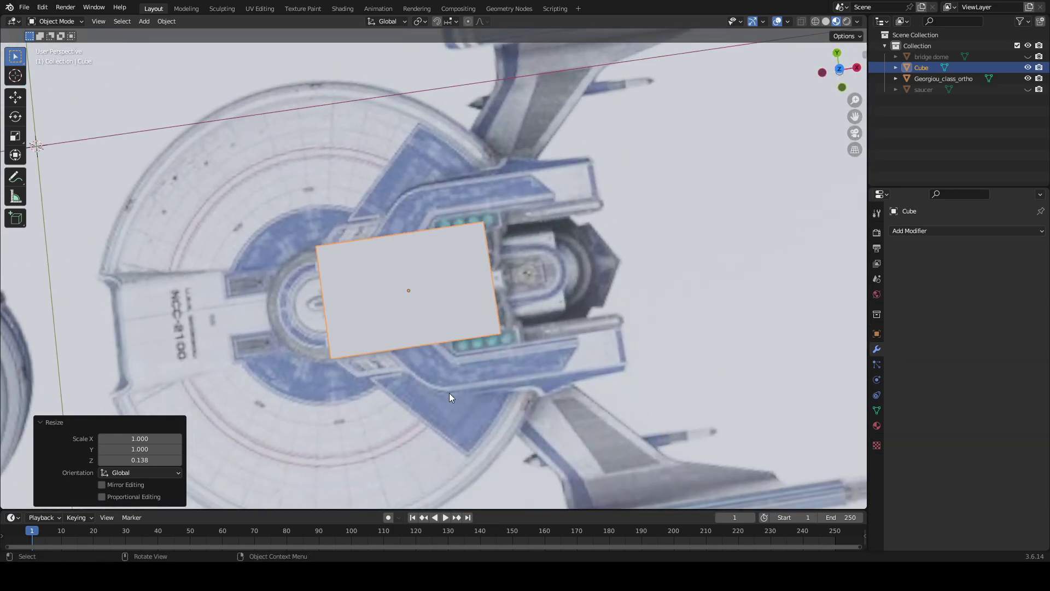
scroll(445, 387, up, 3)
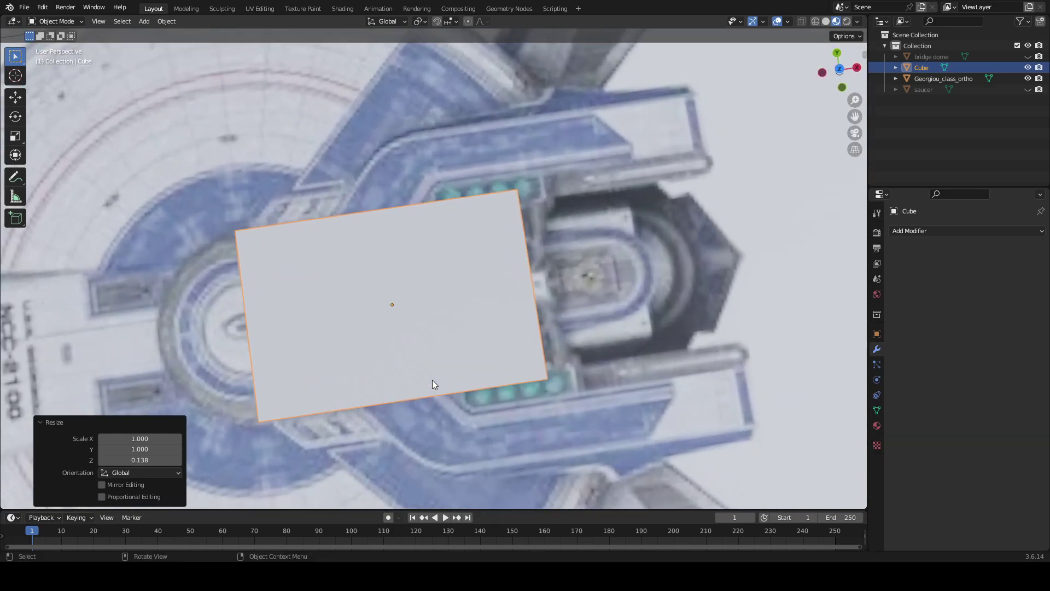
shift+middle_drag(451, 353, 366, 153)
key(g)
key(z)
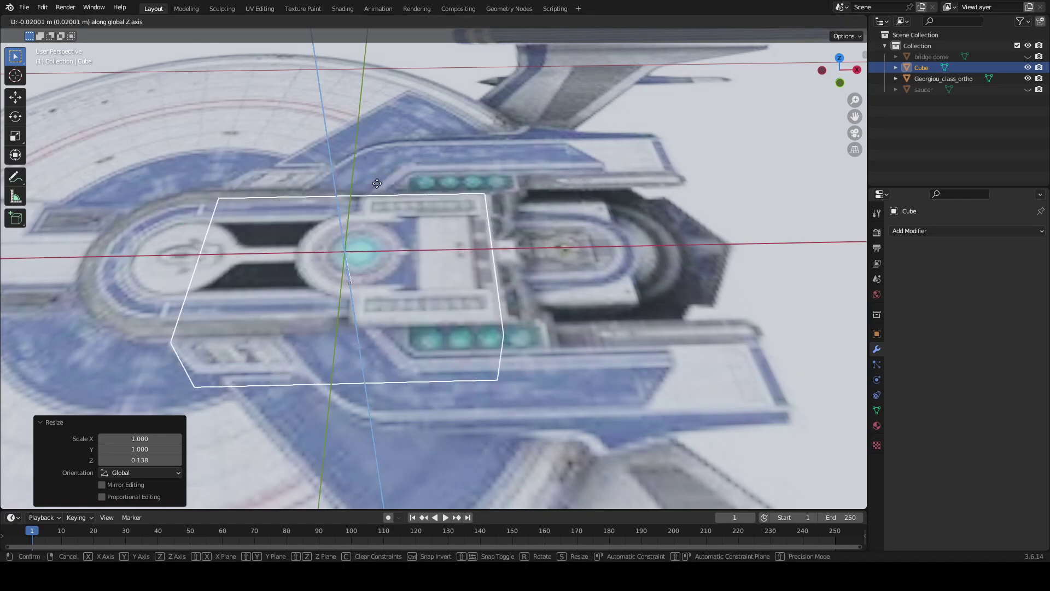
click(378, 179)
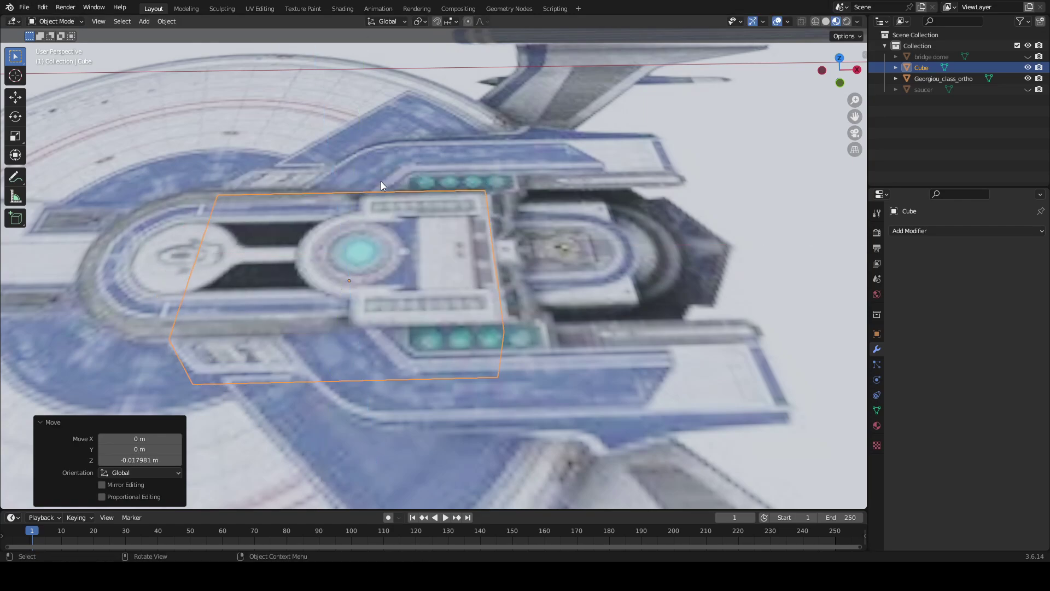
- Enter mesh editing for the cube in the Modeling workspace and select its aft end face
middle_drag(380, 182, 459, 374)
scroll(458, 373, up, 2)
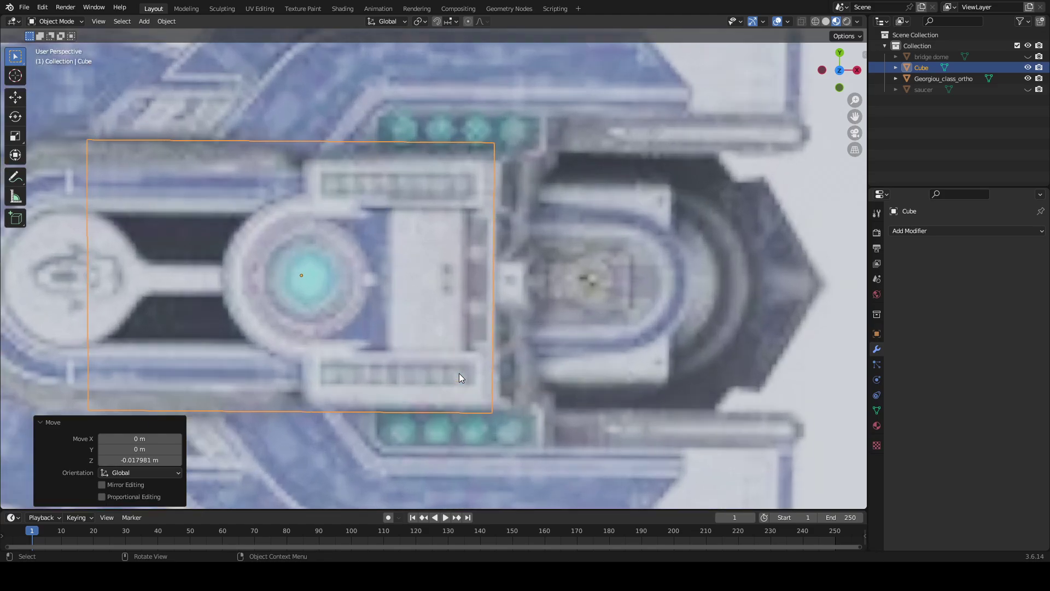
scroll(479, 363, down, 2)
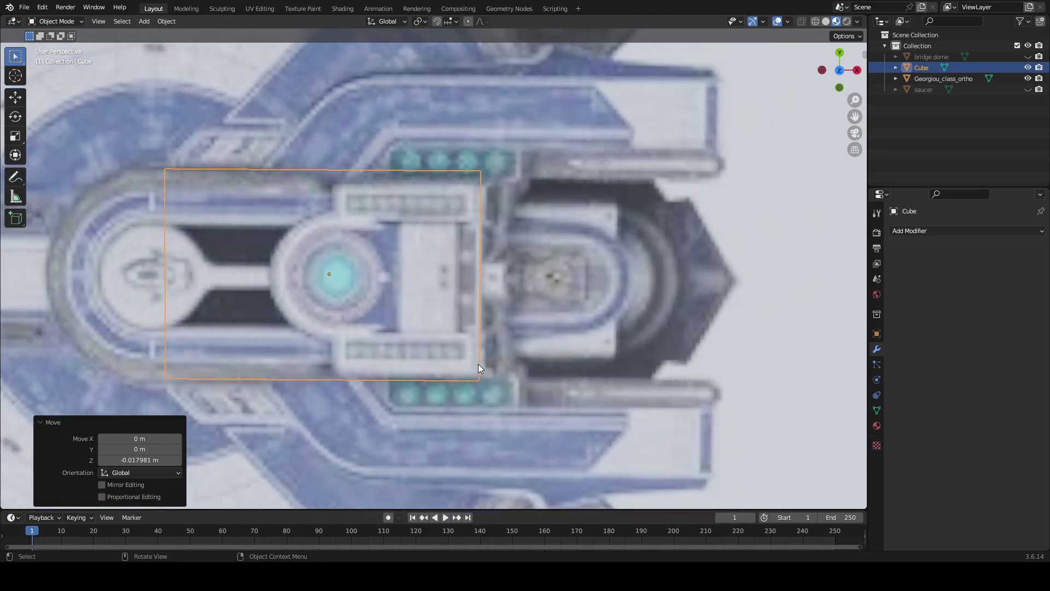
middle_drag(479, 363, 556, 320)
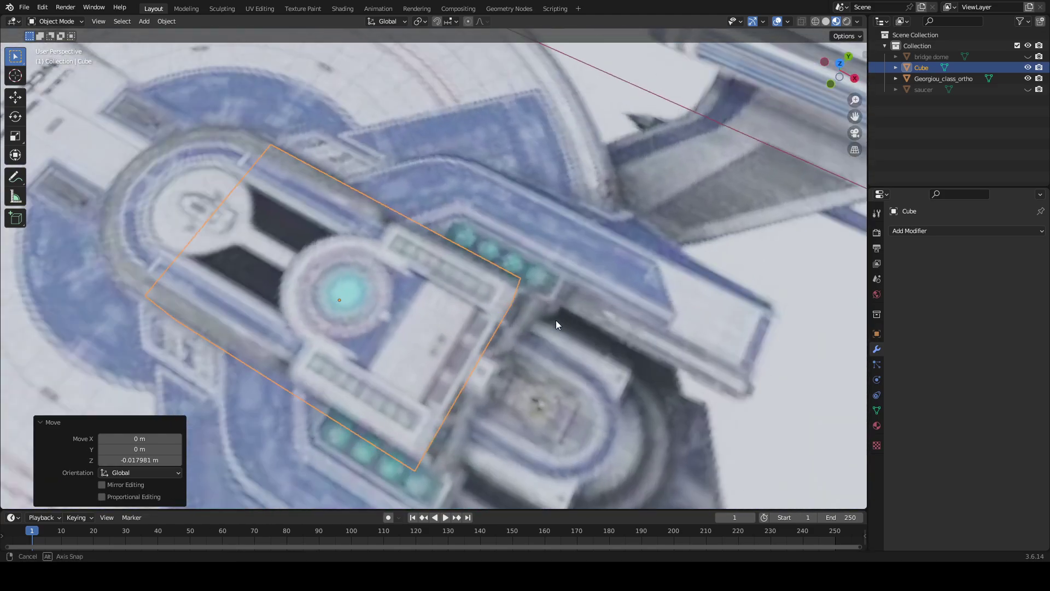
click(186, 9)
scroll(505, 268, down, 8)
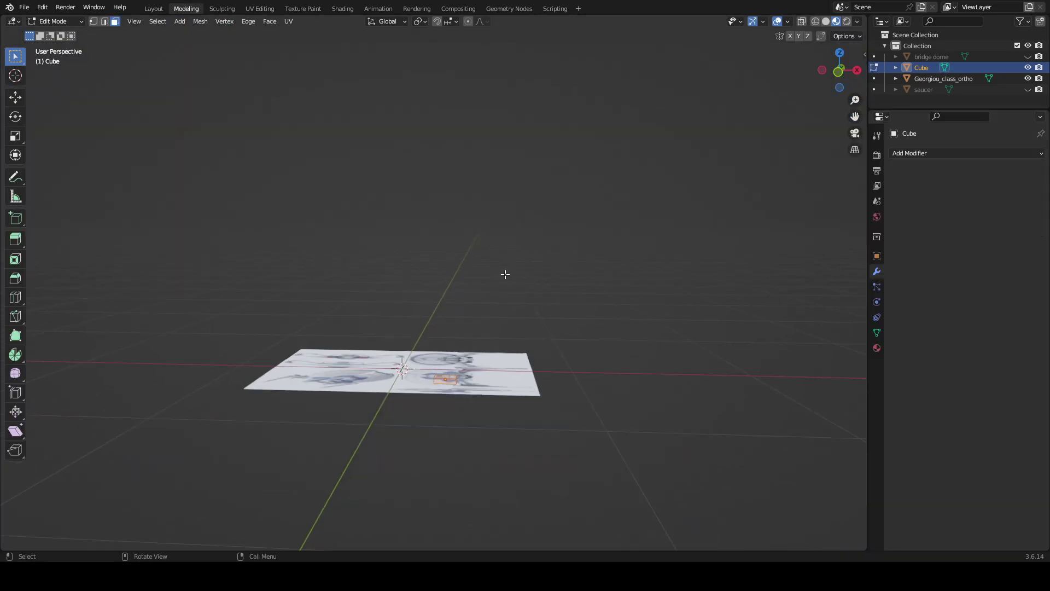
middle_drag(504, 274, 501, 326)
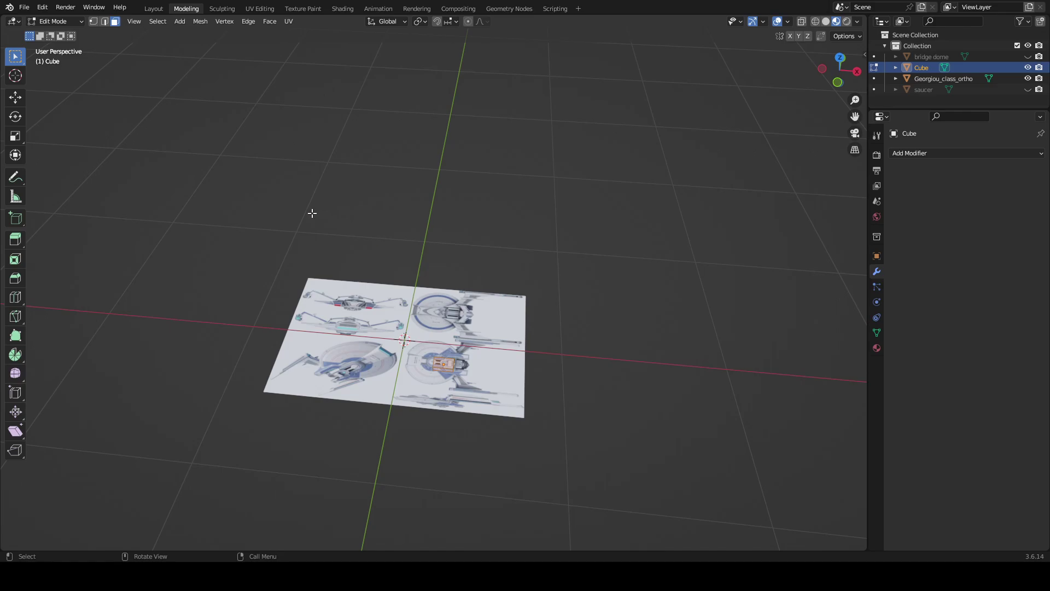
key(KP_Decimal)
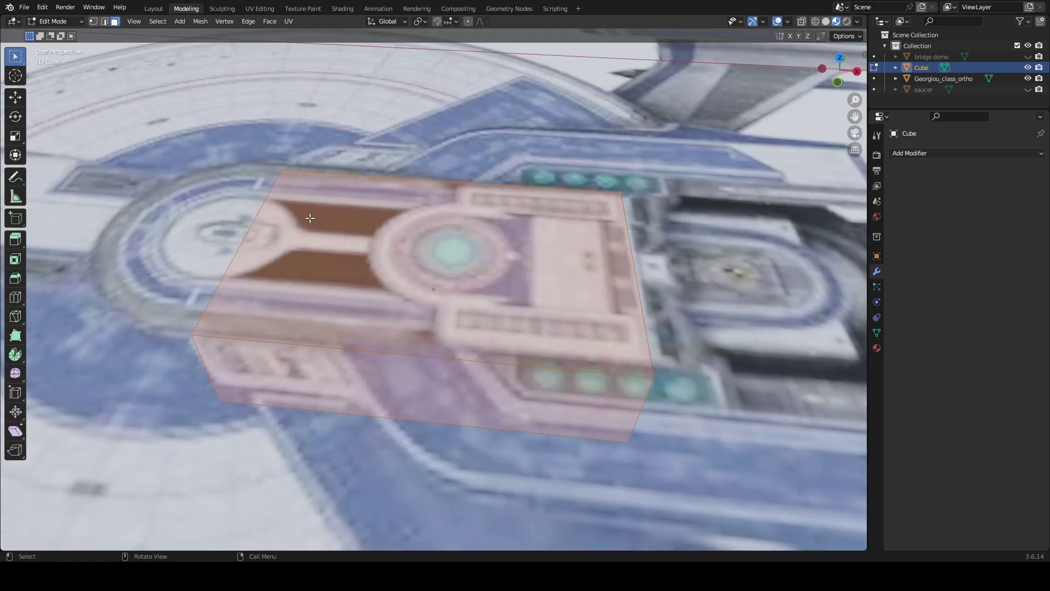
middle_drag(320, 236, 718, 340)
click(610, 251)
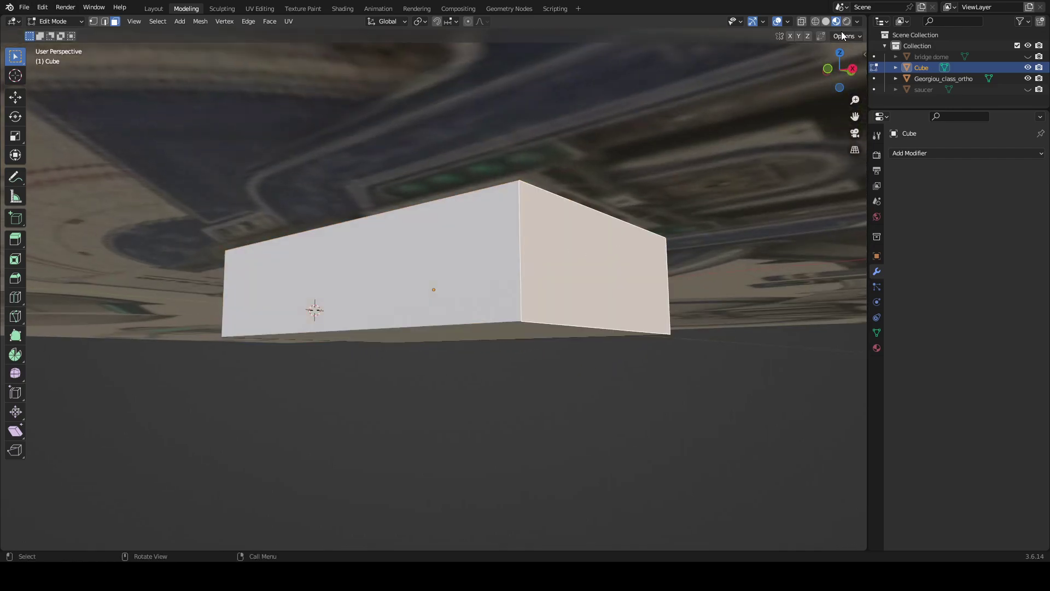
- Subdivide the upper and lower edges of the cube's aft end face to split it vertically in two
click(839, 53)
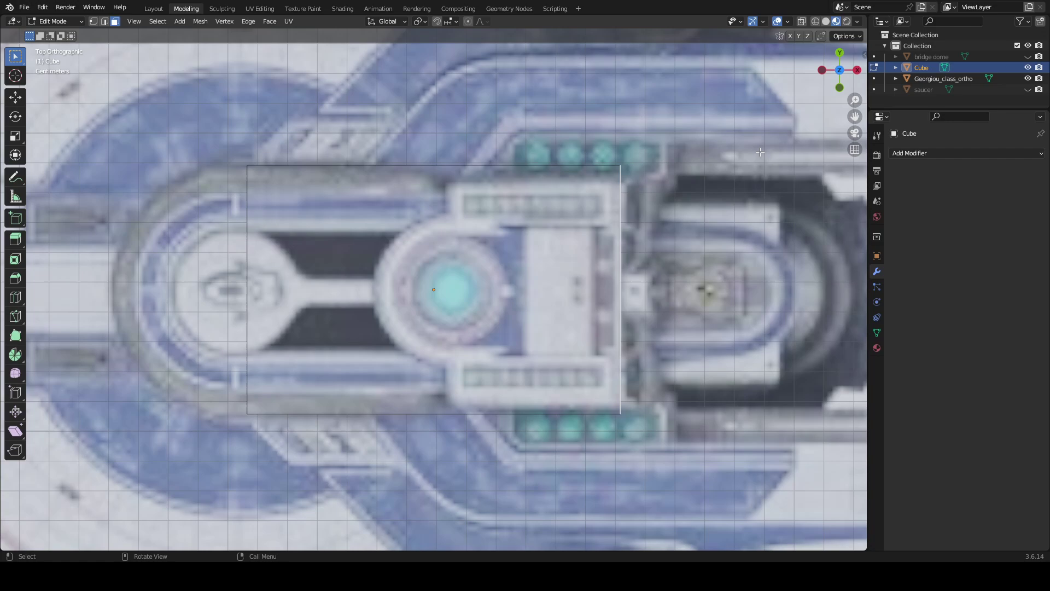
shift+middle_drag(761, 152, 564, 130)
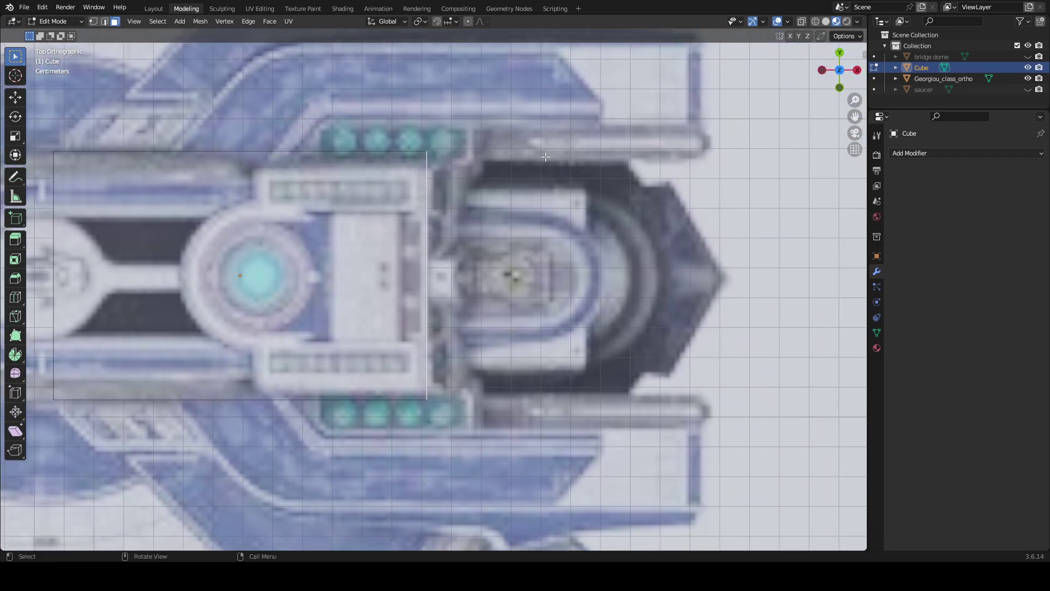
middle_drag(545, 157, 476, 424)
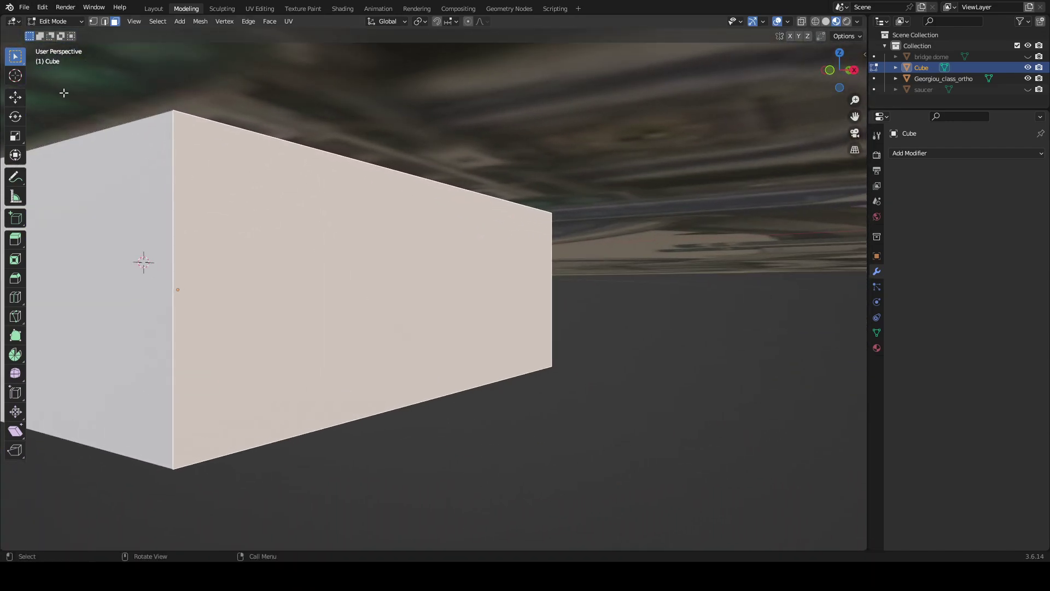
click(105, 22)
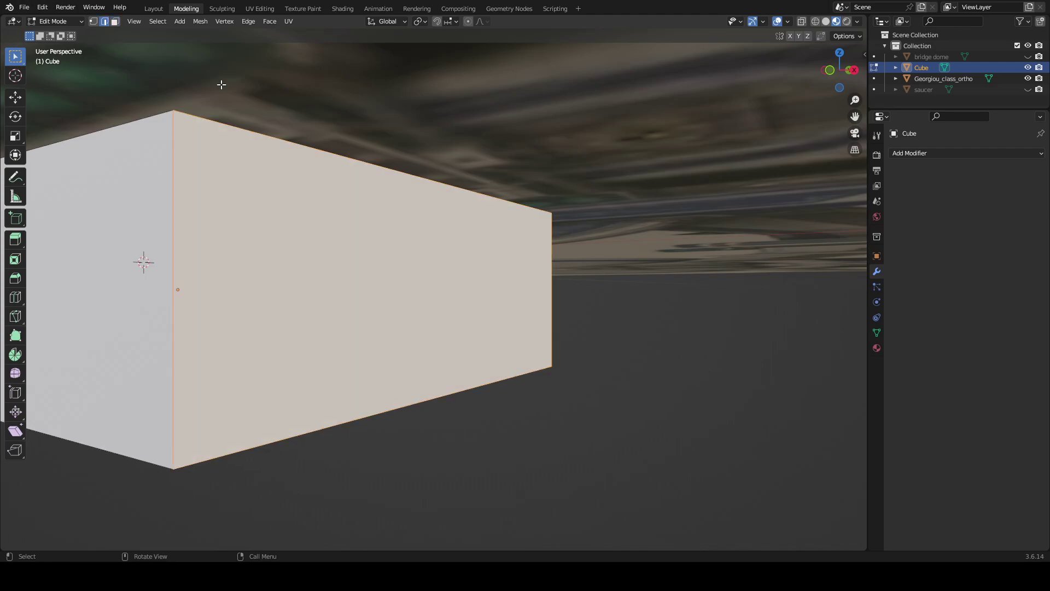
click(360, 164)
click(433, 398)
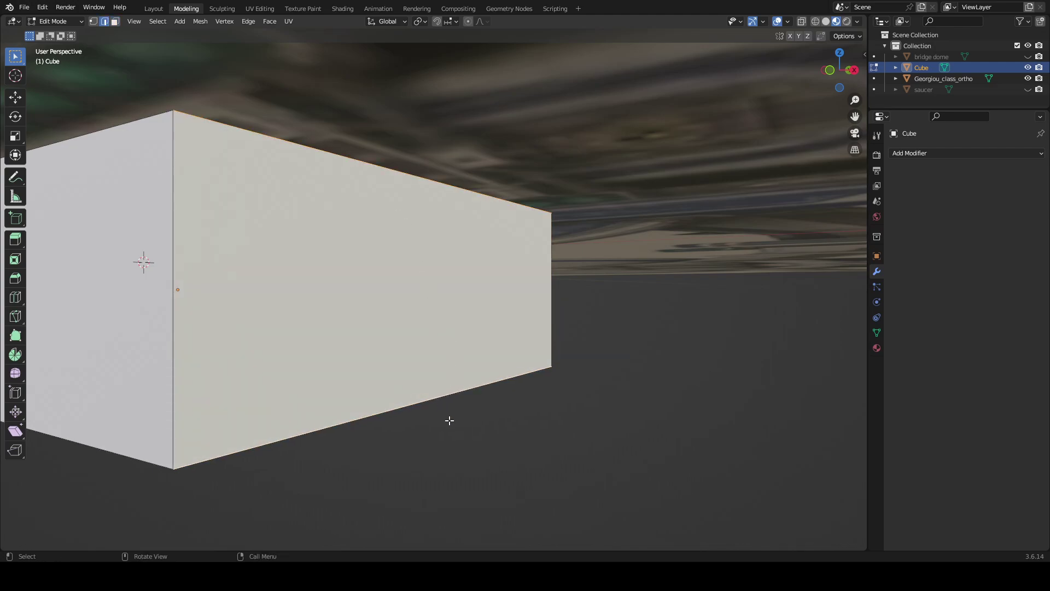
middle_drag(449, 420, 417, 434)
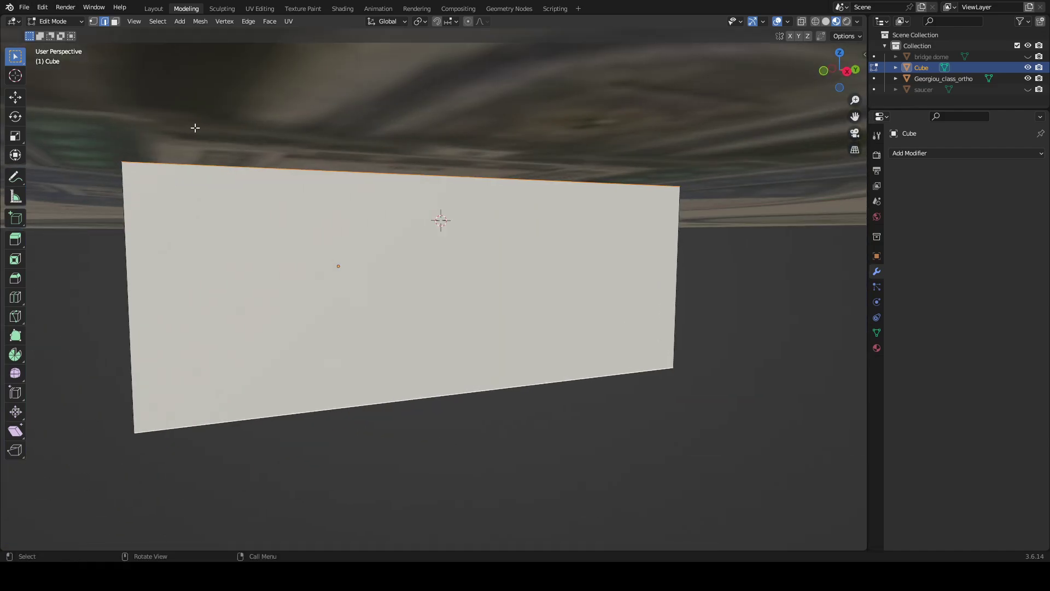
right_click(253, 220)
click(256, 222)
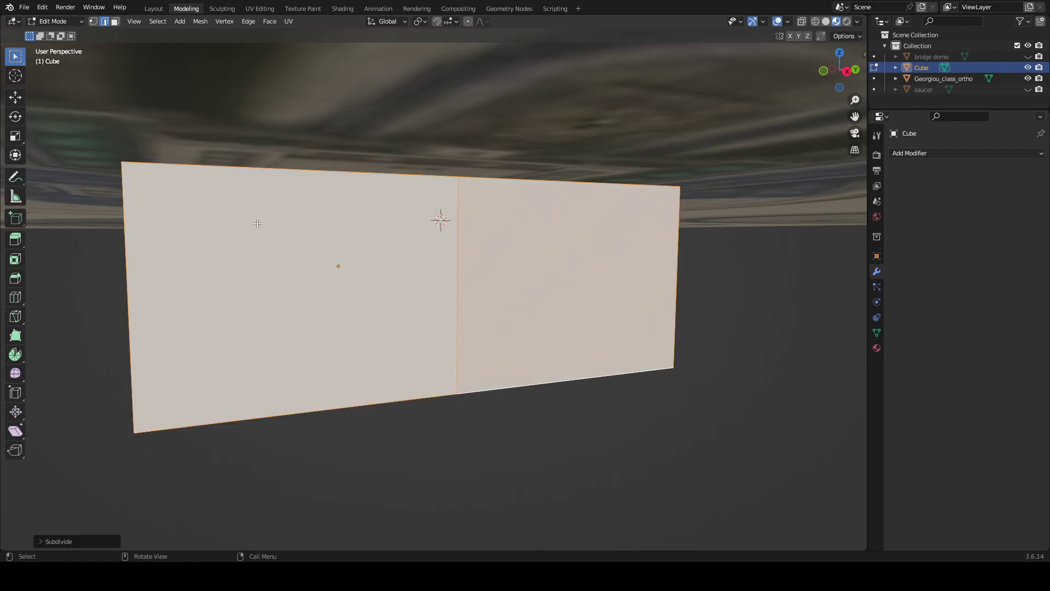
- Move the subdivided aft end of the cube about -0.04 m along X, back to the round teal detail
middle_drag(256, 223, 349, 336)
scroll(349, 337, down, 4)
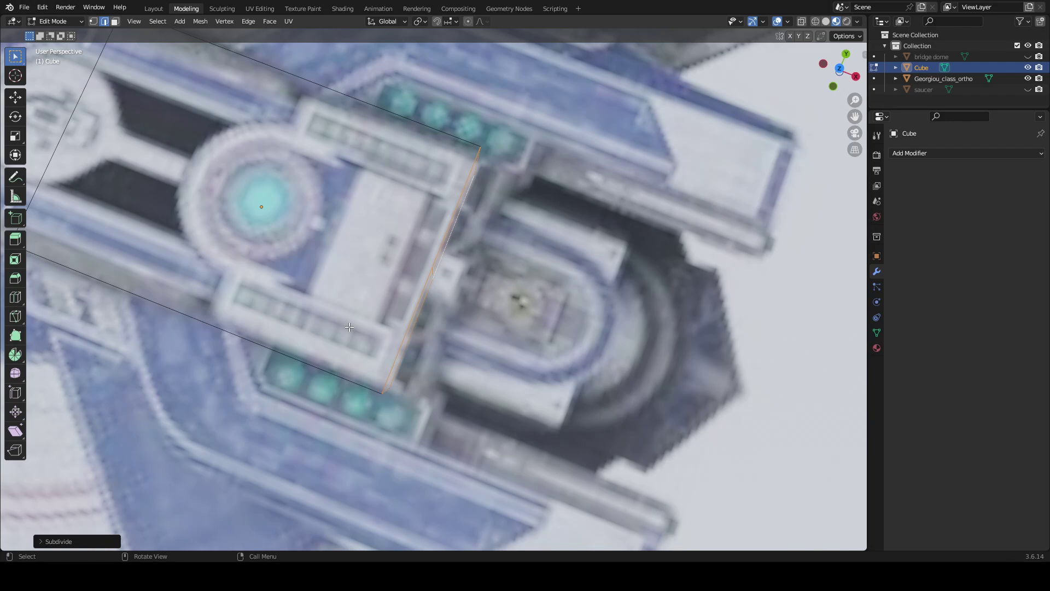
middle_drag(349, 327, 399, 174)
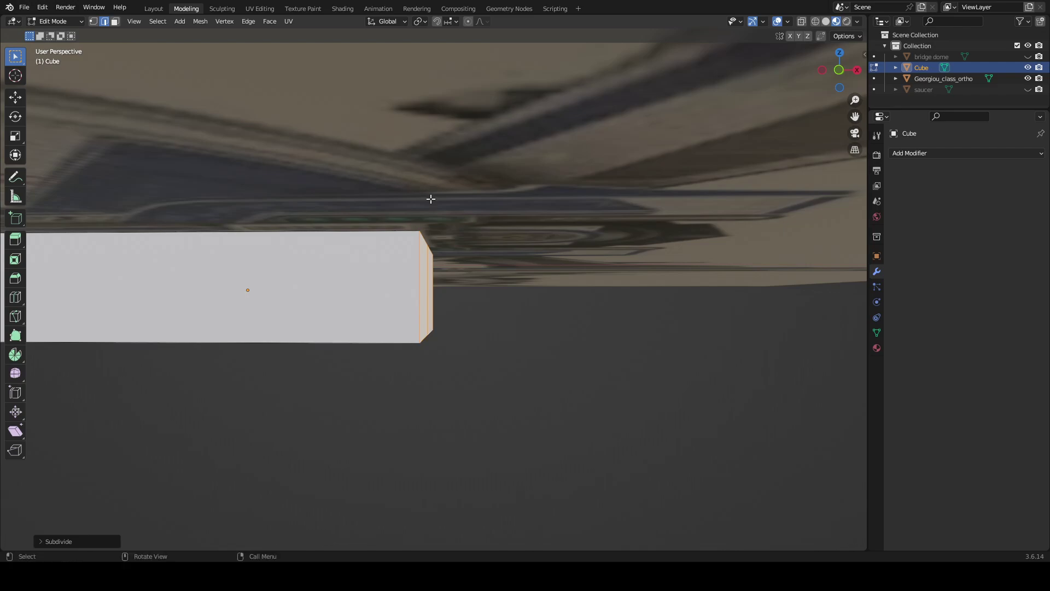
key(g)
key(x)
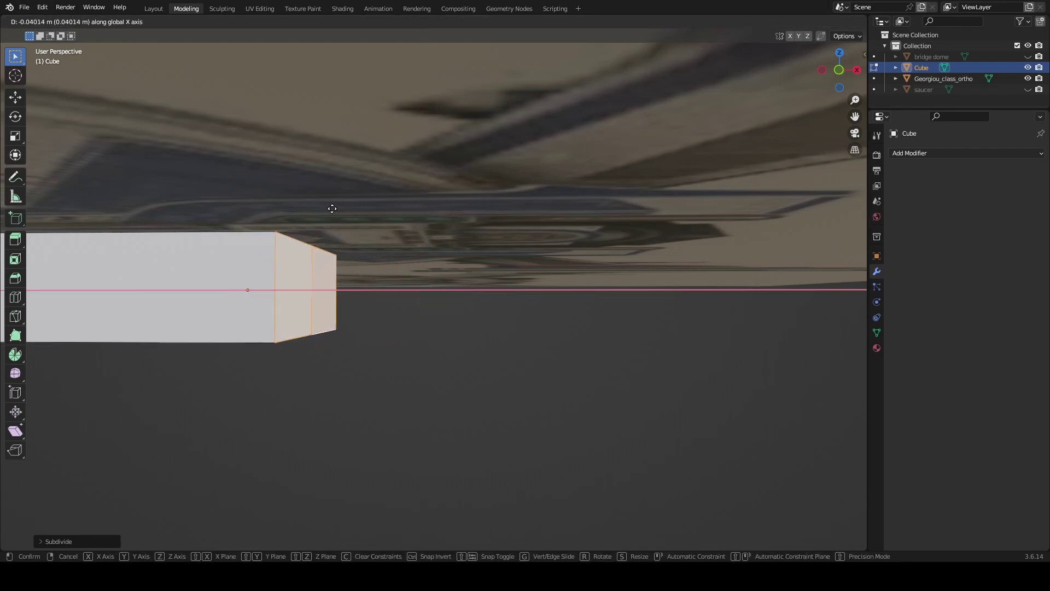
click(331, 208)
- Shorten the cube further by moving its aft end another -0.04 m or so along X, to the forward edge of the round detail
click(840, 53)
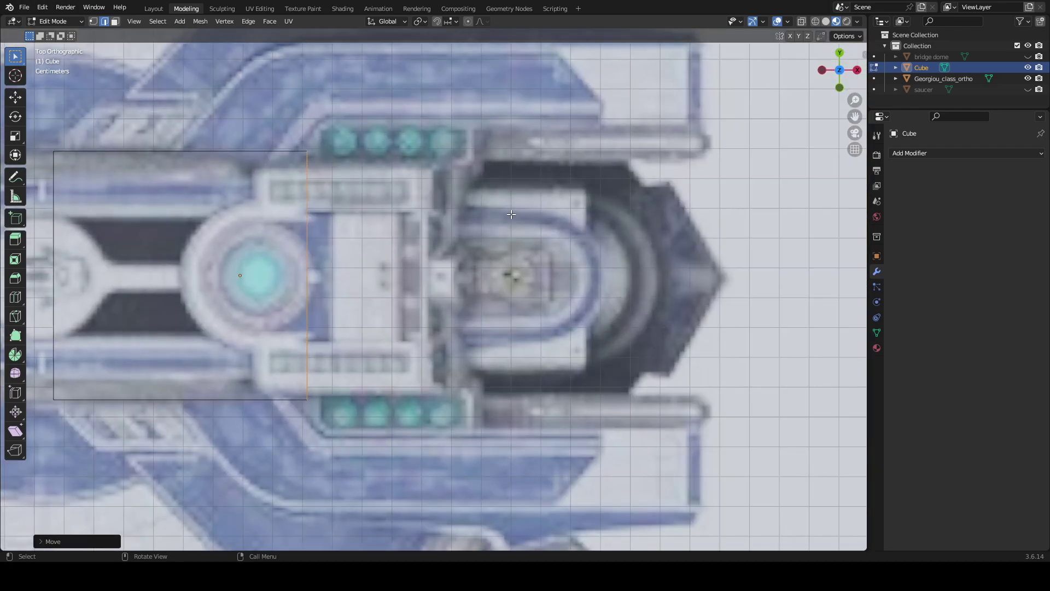
shift+middle_drag(474, 235, 528, 234)
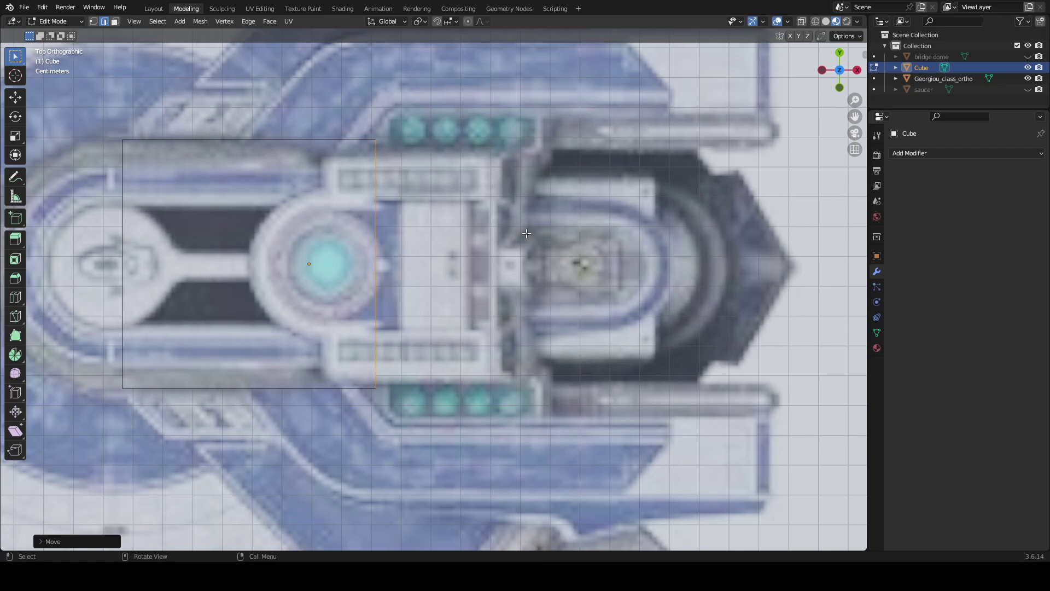
key(g)
key(x)
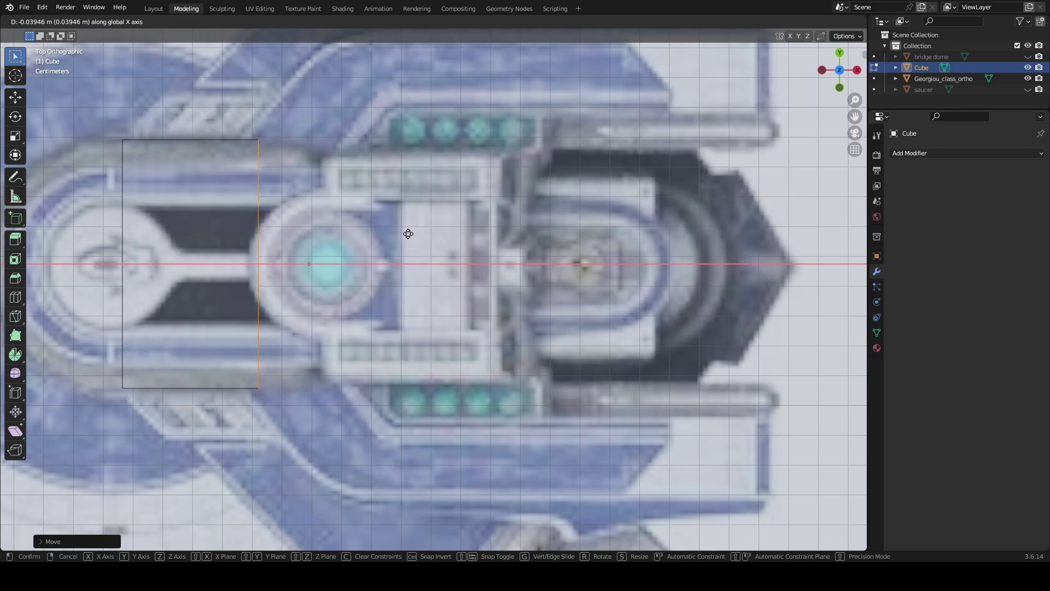
click(403, 233)
- Select both halves of the cube's aft end face and extrude them about 0.017 m aft along X, to mid teal circle
middle_drag(402, 234, 323, 91)
click(439, 334)
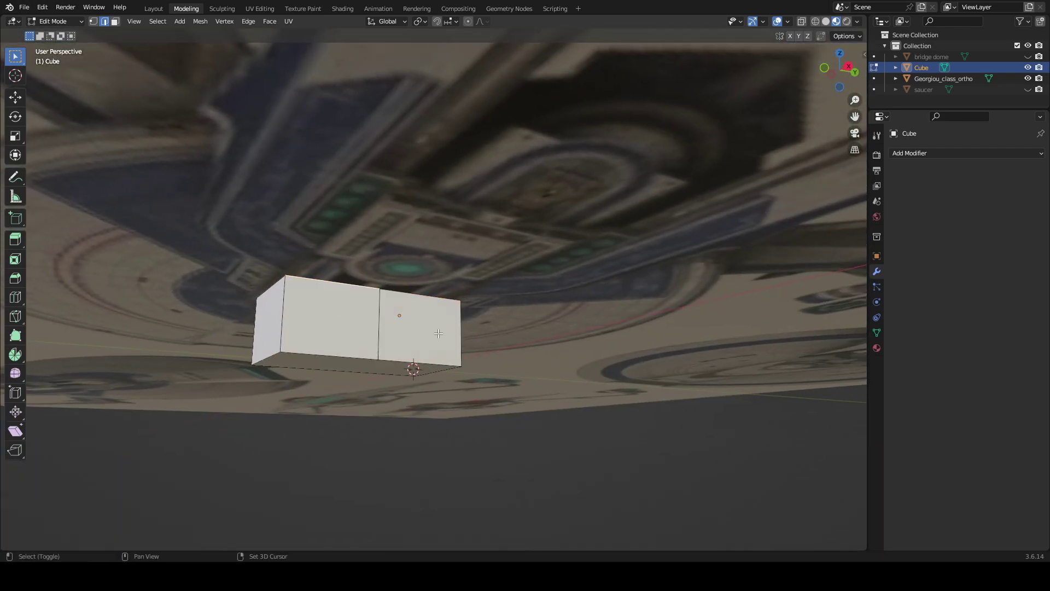
click(114, 22)
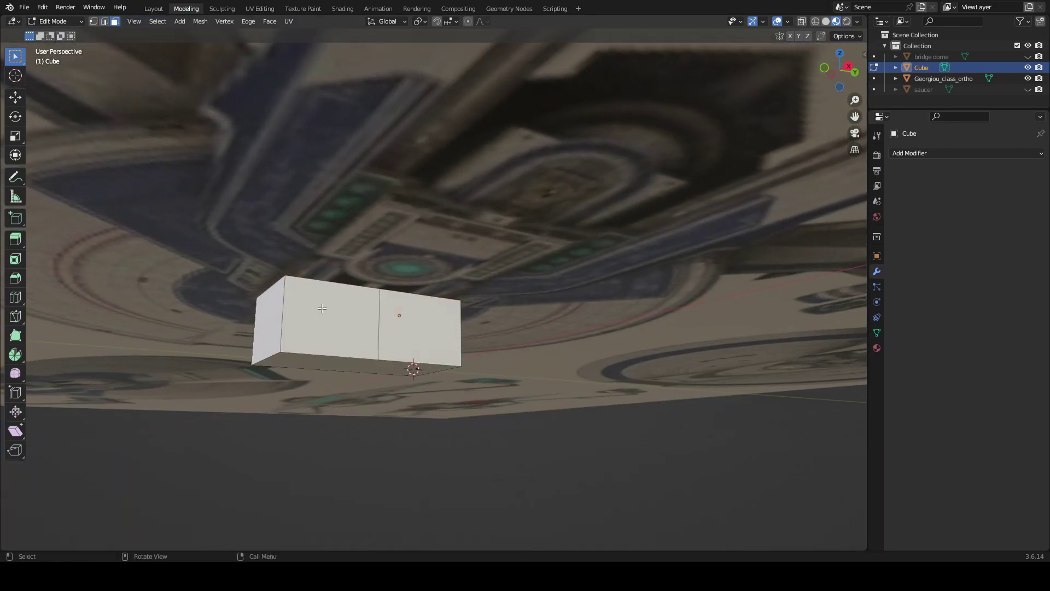
shift+click(323, 309)
shift+click(447, 341)
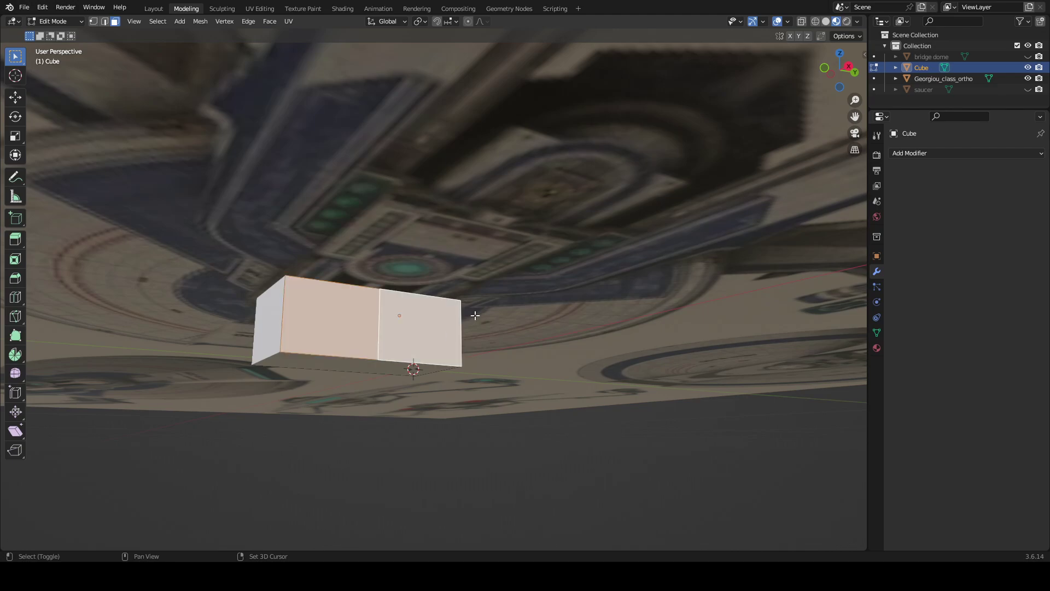
click(840, 53)
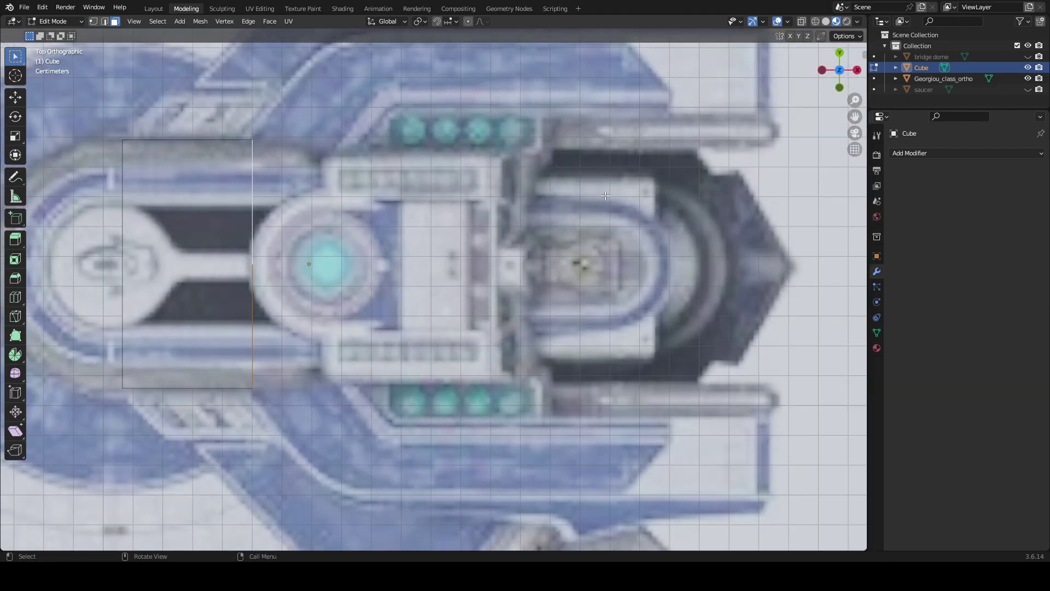
key(g)
key(x)
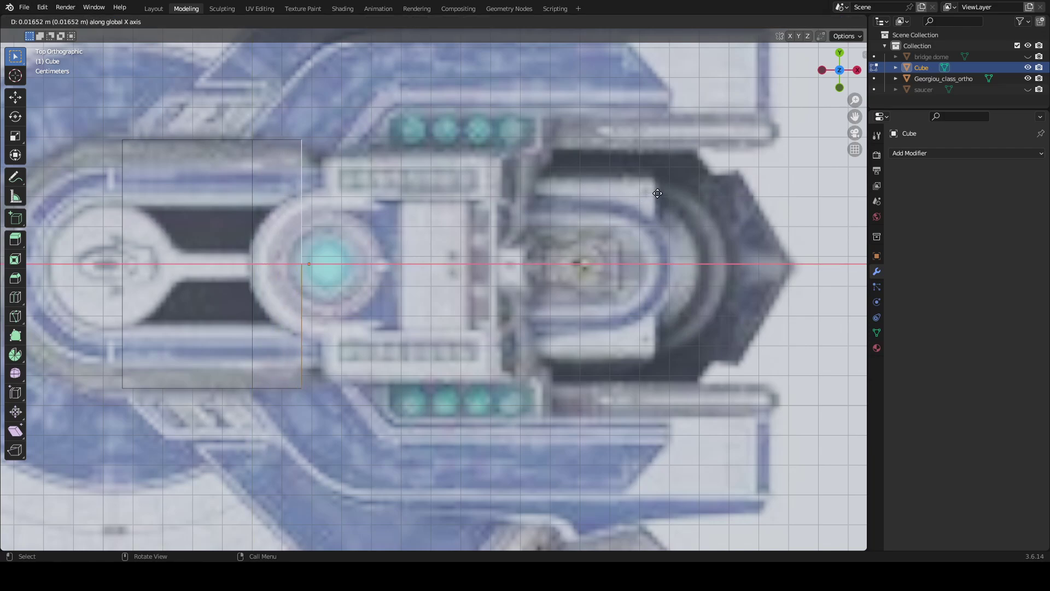
click(658, 193)
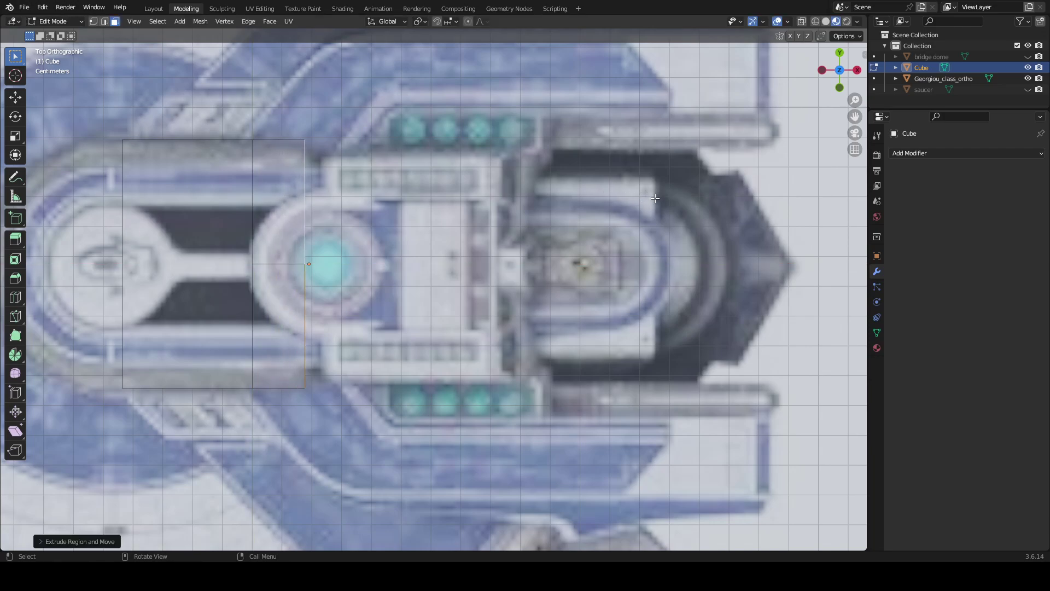
- Widen the extruded aft end along Y until its corners meet the blue hull outline
key(s)
key(x)
key(y)
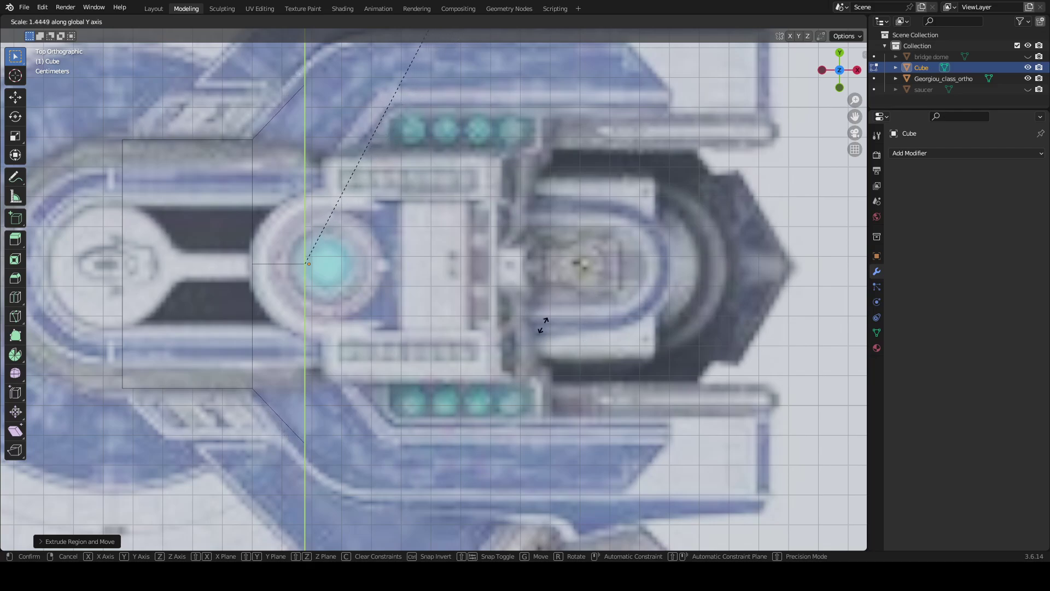
click(512, 256)
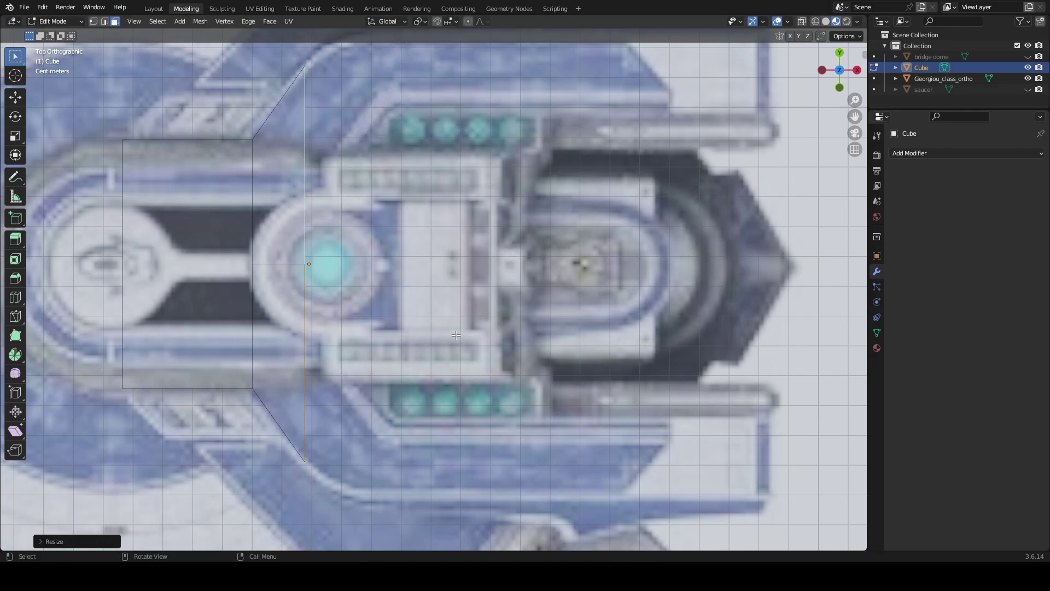
- Extrude the aft end farther along X, pulling it back to the white panel just behind the teal circle
scroll(457, 336, down, 1)
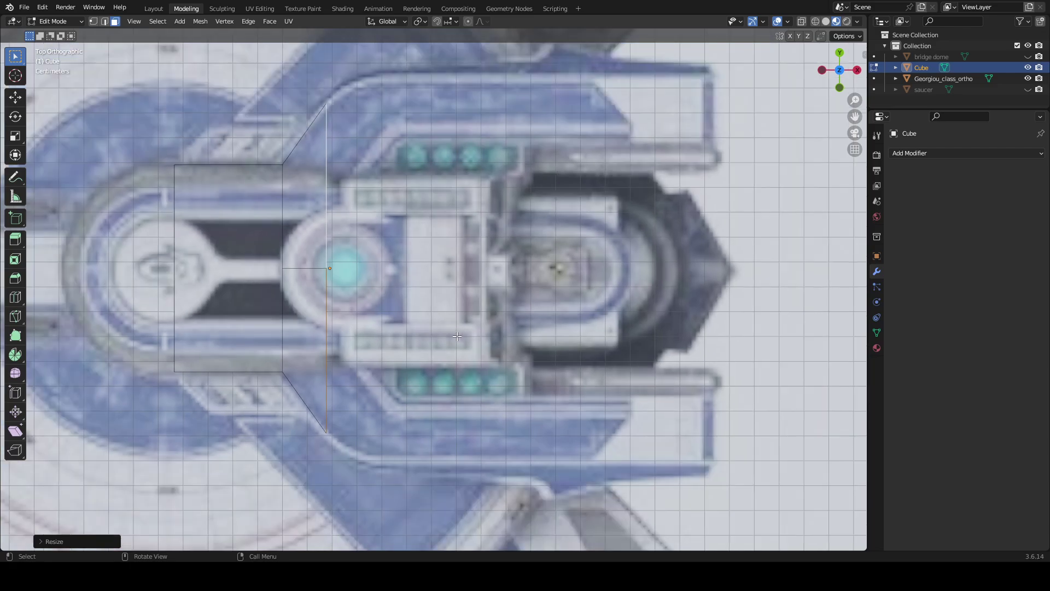
scroll(458, 336, down, 2)
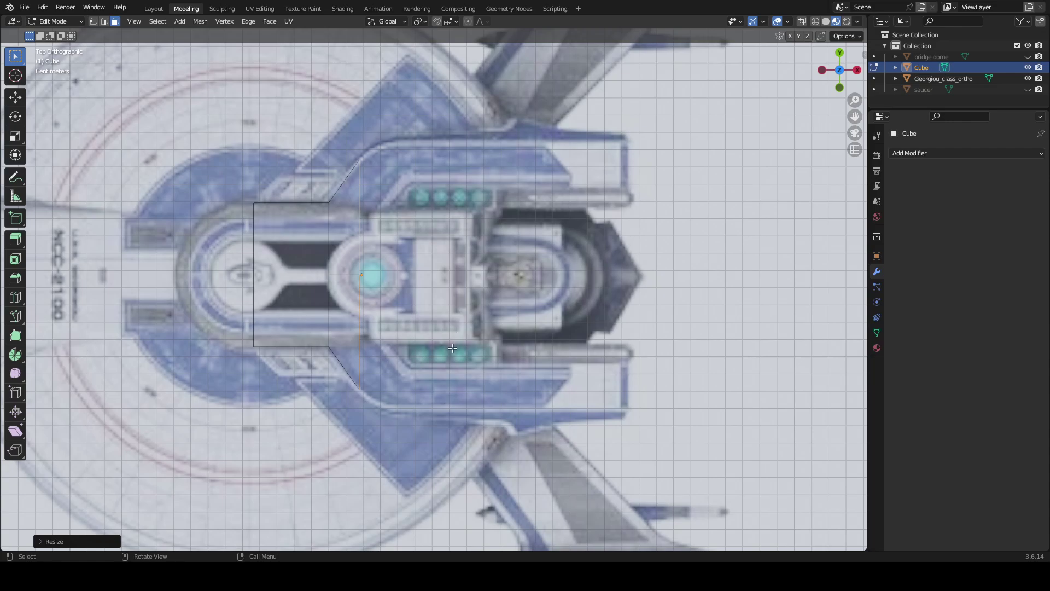
key(e)
key(x)
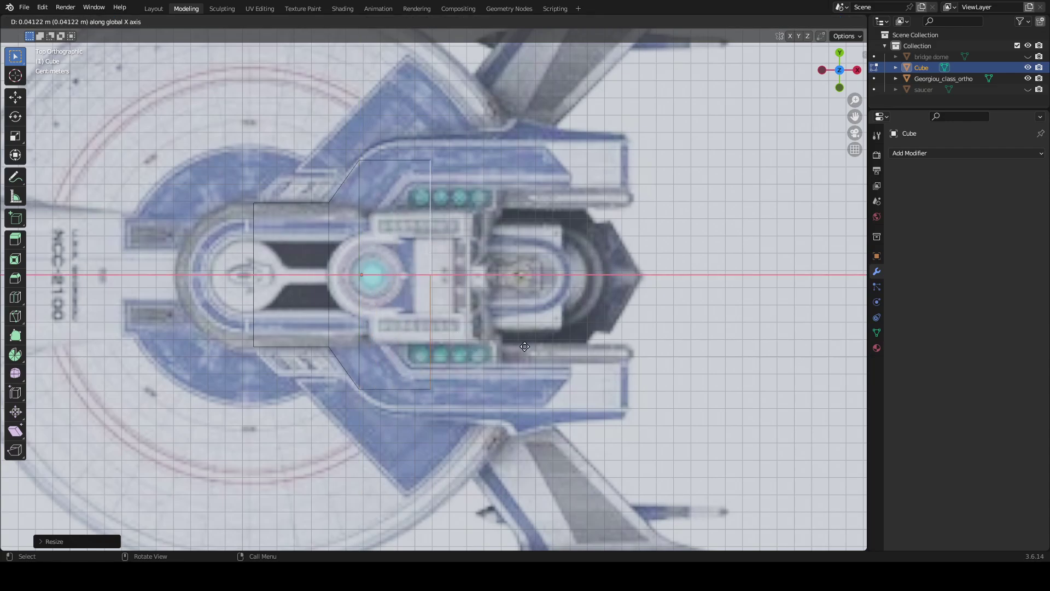
click(575, 346)
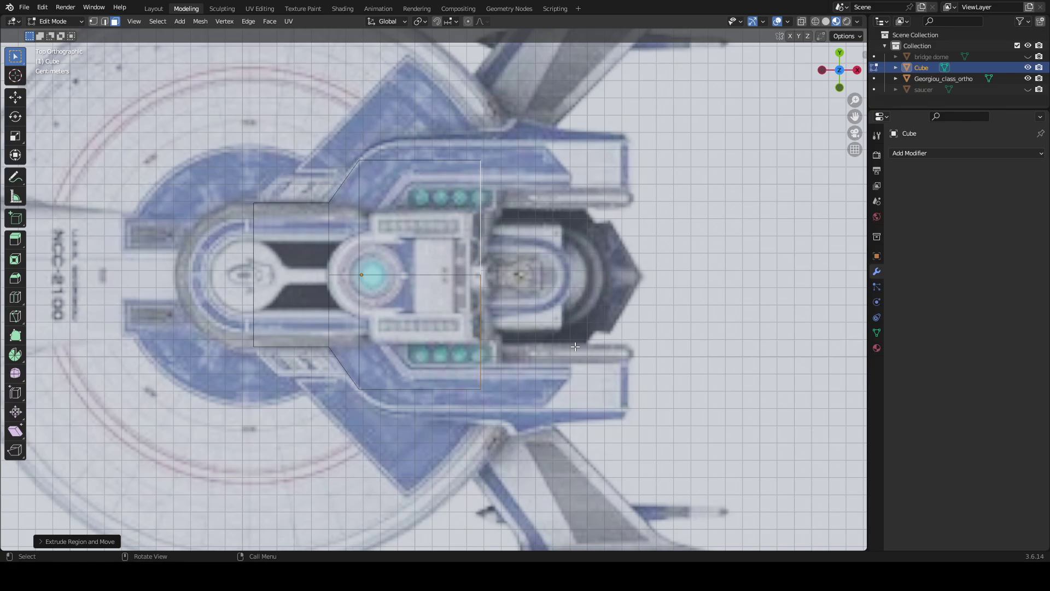
key(g)
key(x)
click(519, 346)
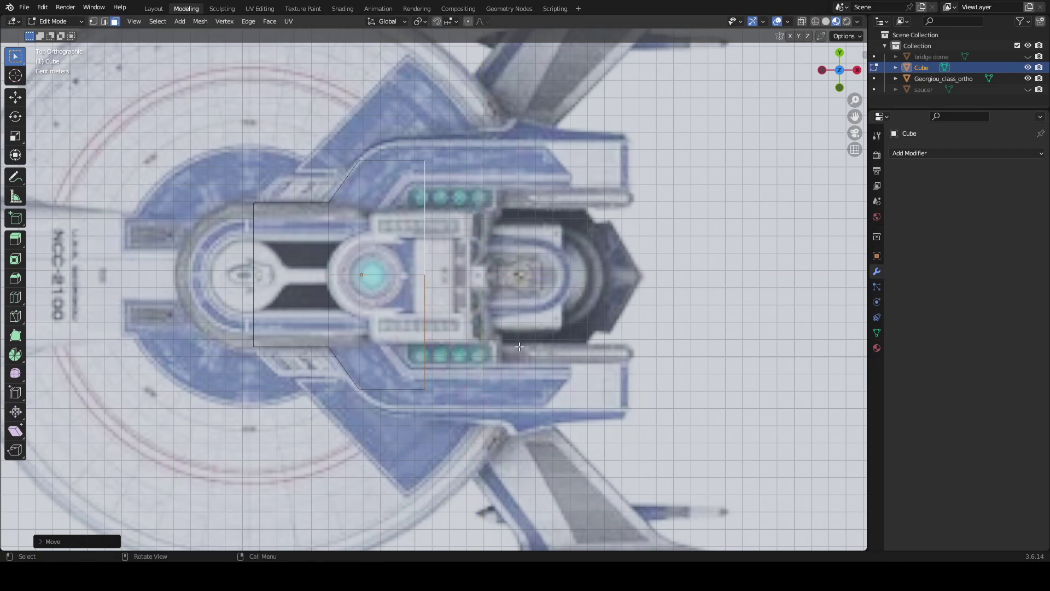
- Flare the newly extruded aft end outward along Y, past the edges of the blue hull
key(s)
key(y)
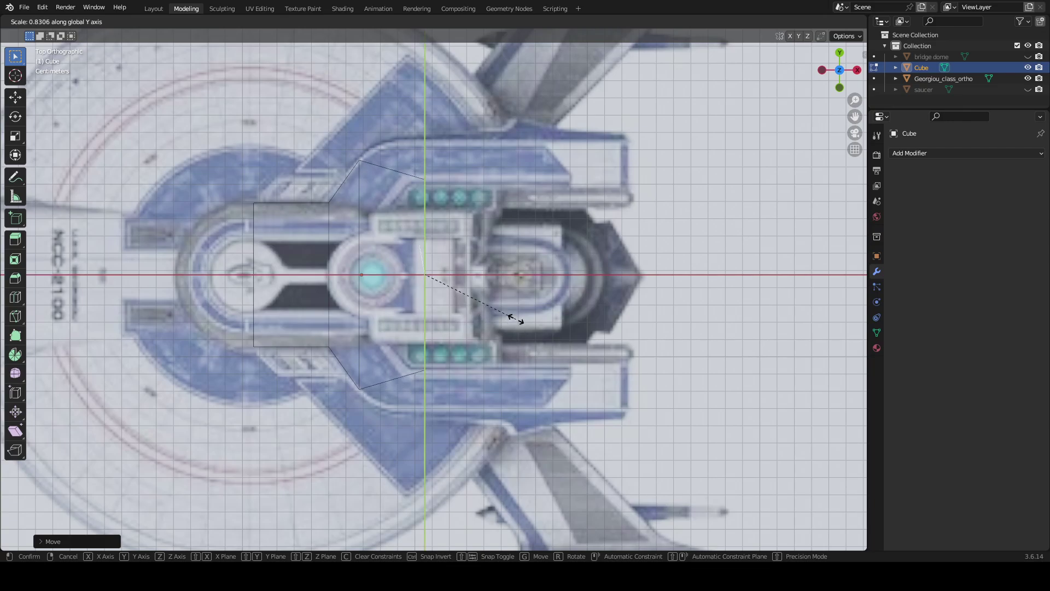
click(524, 423)
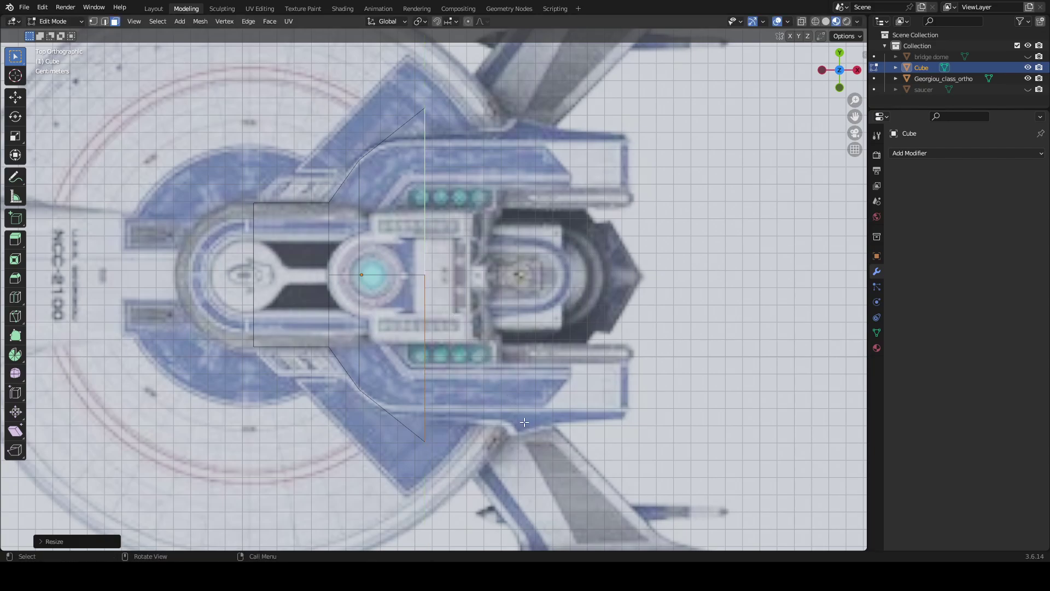
- Scale the aft end down uniformly to the blue hull's width and move it about -0.025 m along X
key(s)
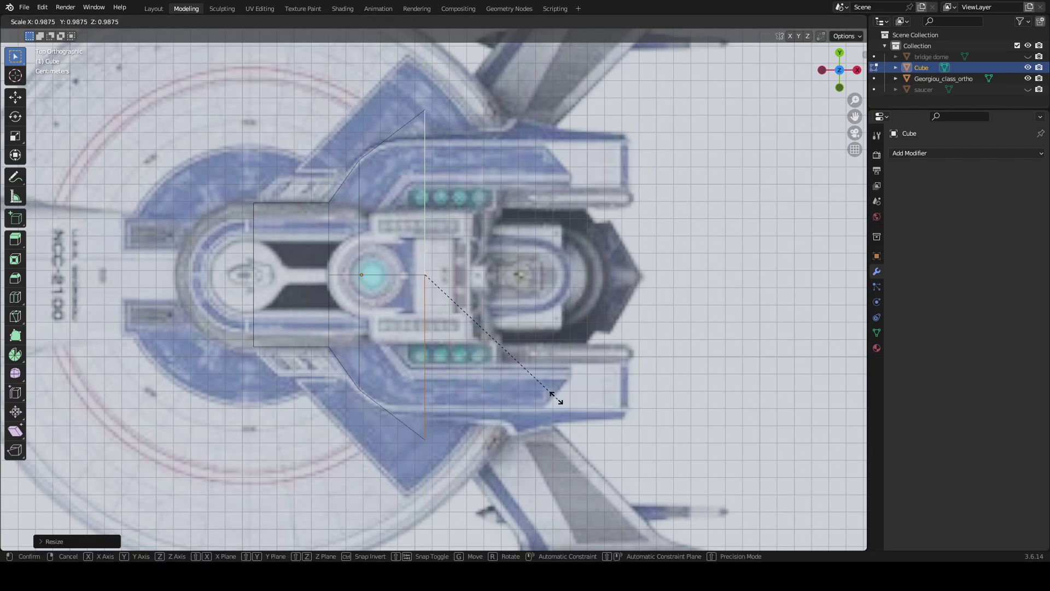
click(527, 376)
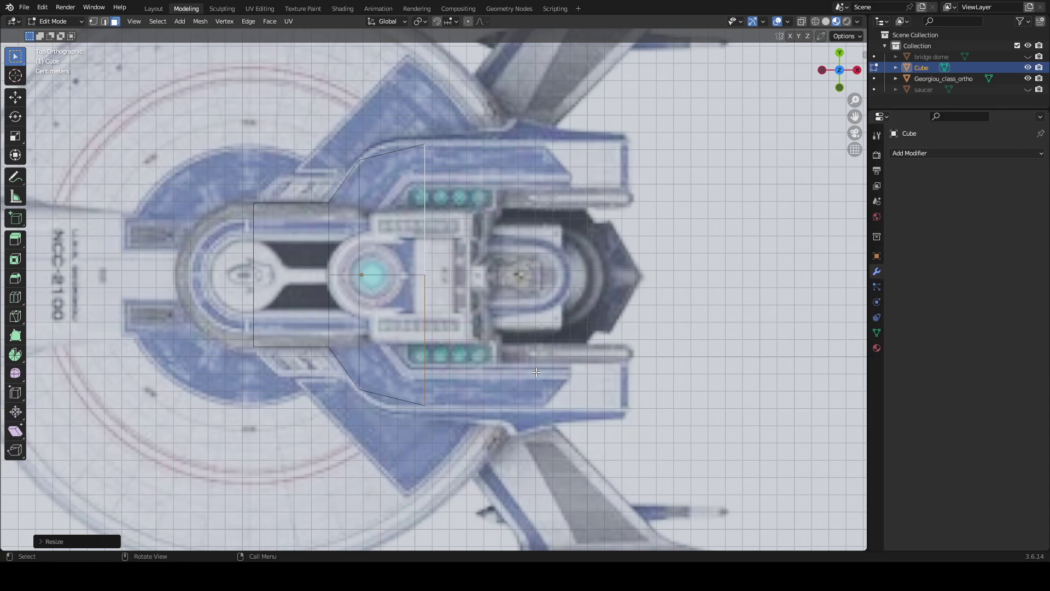
key(g)
key(x)
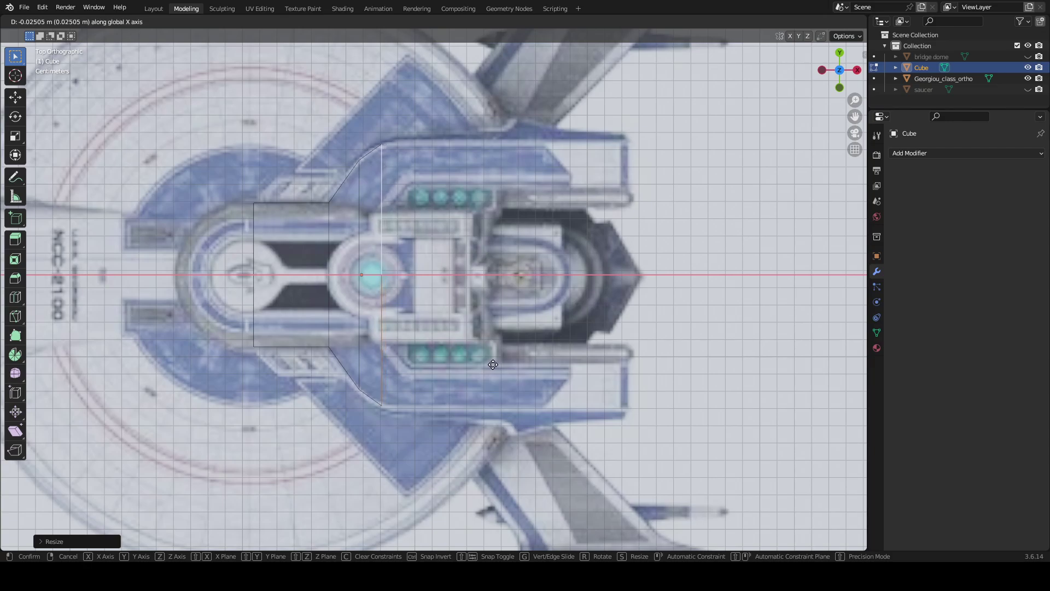
click(493, 364)
- Extrude a short segment aft along X and scale its end up uniformly to follow the hull outline's curve
key(g)
key(x)
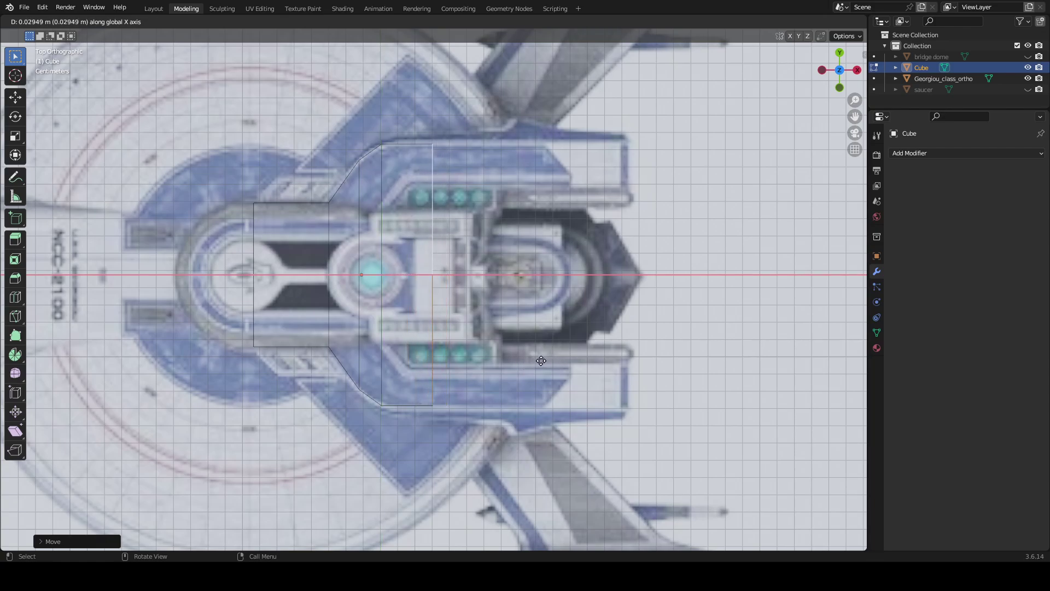
click(529, 359)
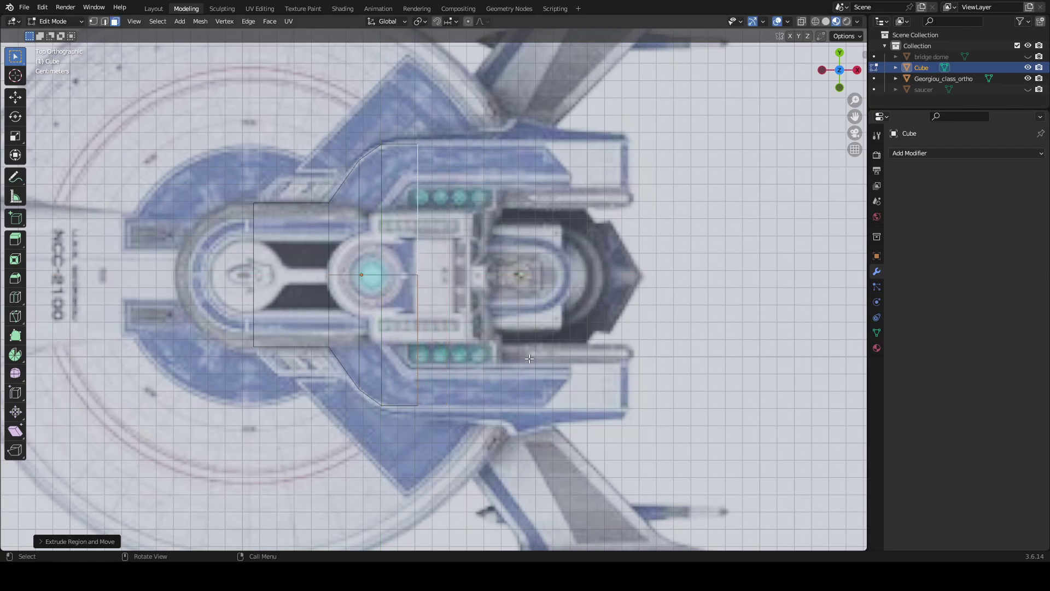
key(g)
key(x)
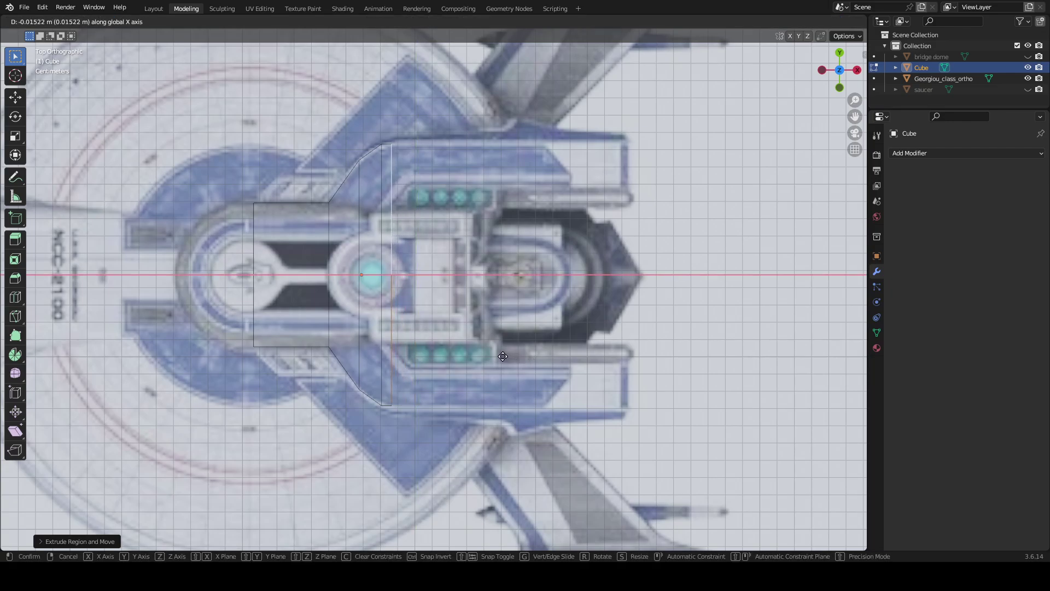
click(503, 356)
key(s)
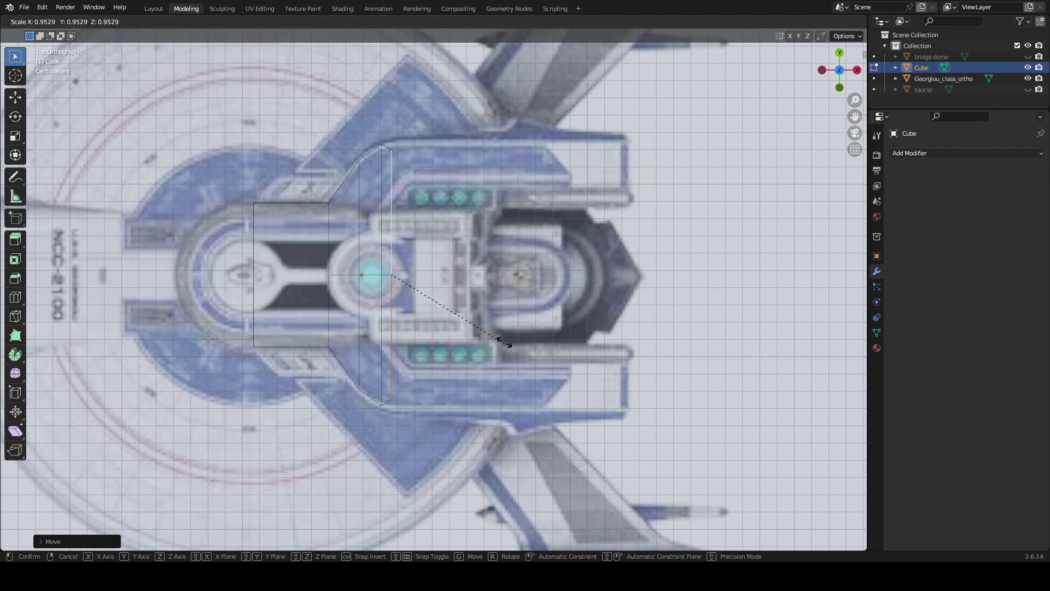
click(492, 375)
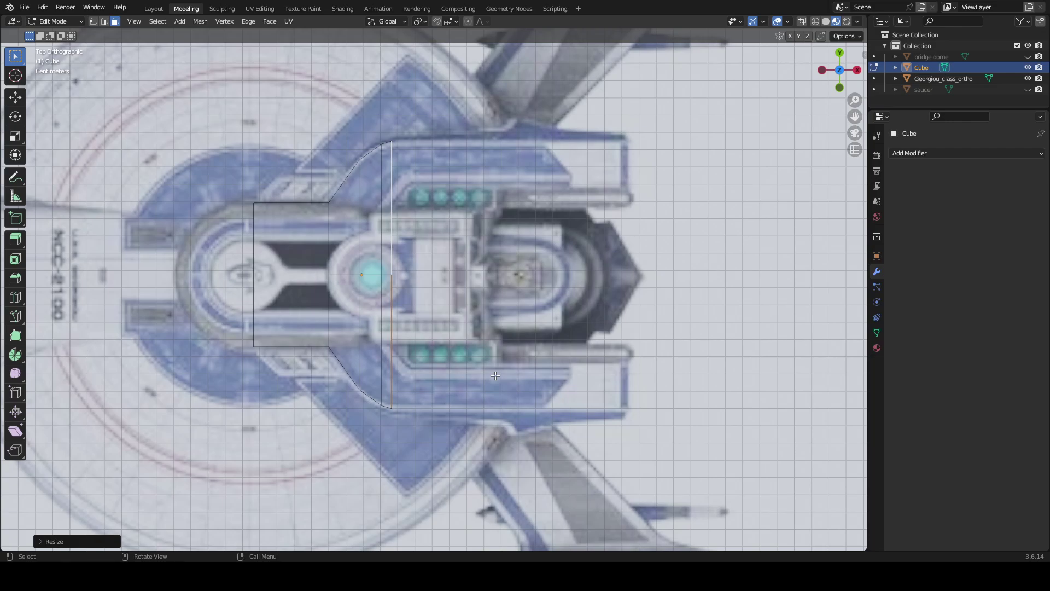
- Extrude the aft end about 0.135 m along X to the rear edge of the blue hull
key(g)
key(x)
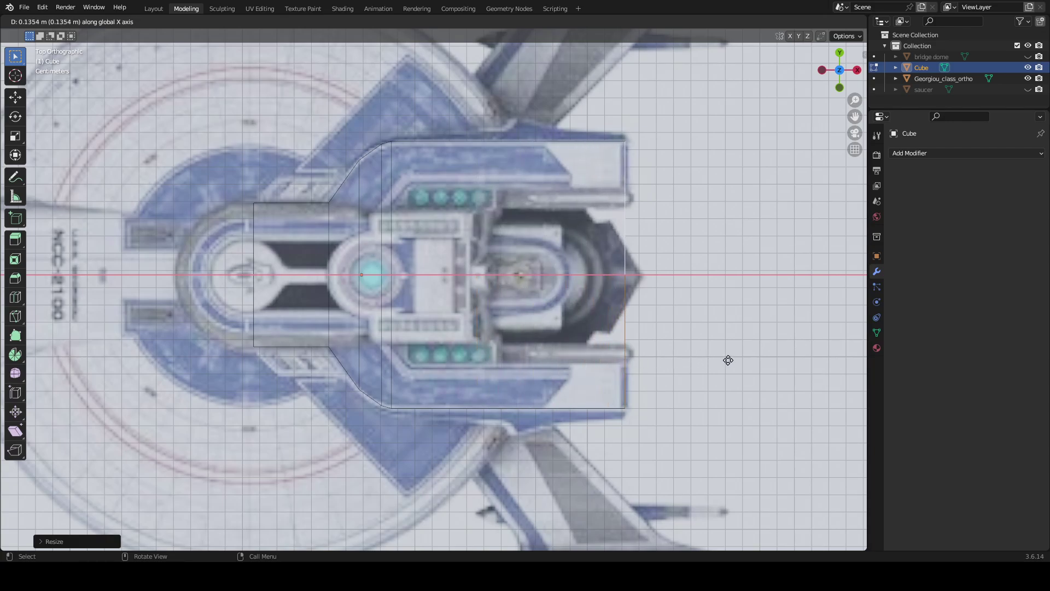
click(729, 360)
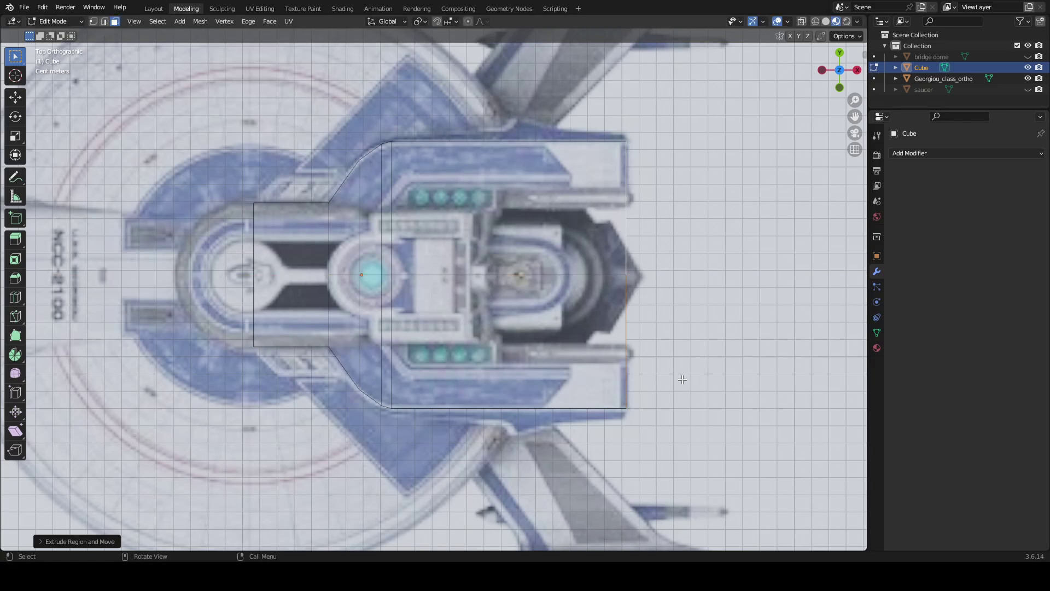
- Inspect the extruded hull mesh from the side and from below to check the height of its segments
scroll(682, 379, down, 3)
scroll(779, 528, down, 4)
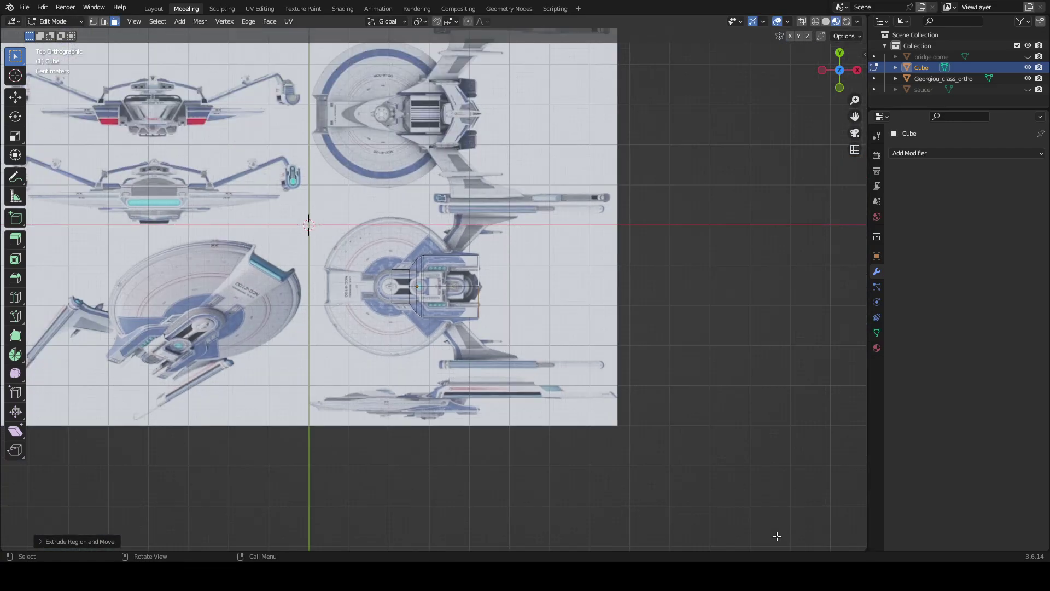
middle_drag(693, 506, 751, 158)
scroll(682, 405, up, 5)
scroll(629, 483, up, 6)
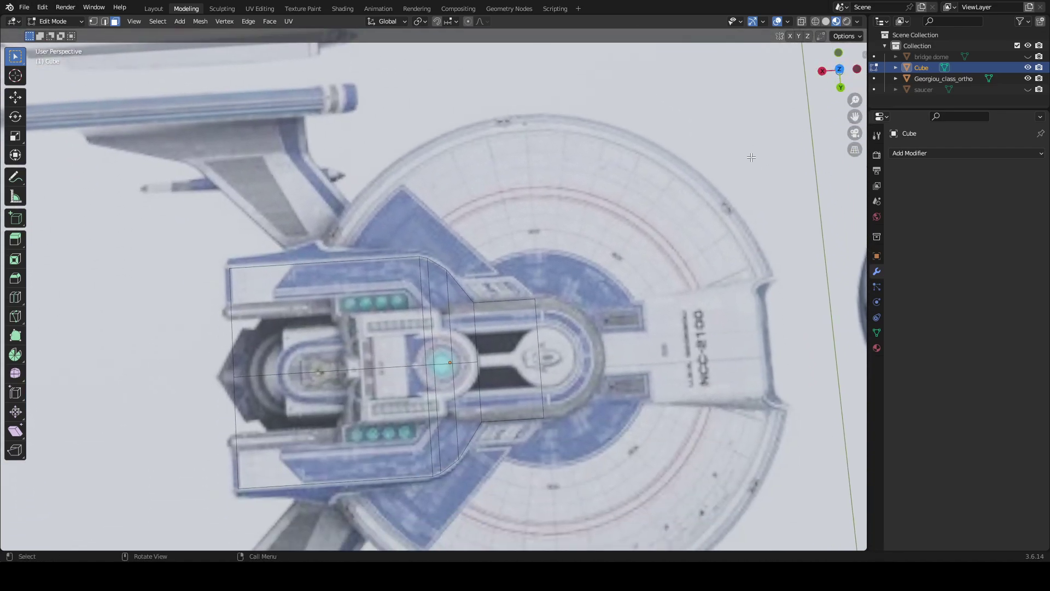
scroll(827, 293, down, 2)
middle_drag(827, 293, 468, 219)
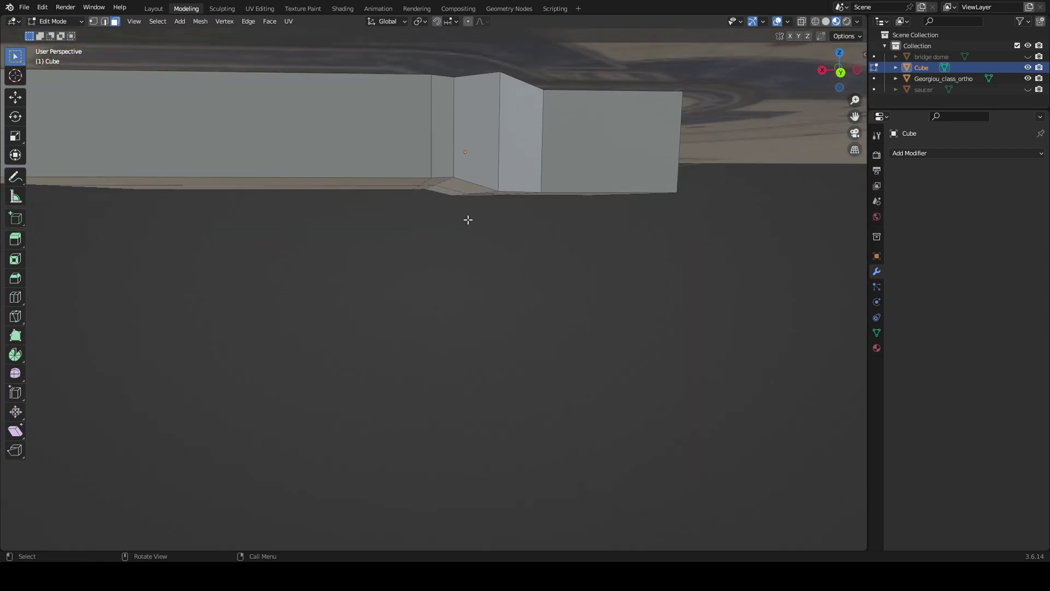
middle_drag(528, 190, 840, 86)
- Undo the last extrusions, moves and uniform scalings back to the flared aft end, and return to the top view
key(ctrl+z)
key(ctrl+z)
key(ctrl+z)
key(ctrl+z)
key(ctrl+z)
key(ctrl+z)
click(840, 86)
middle_drag(687, 136, 428, 289)
scroll(482, 275, up, 2)
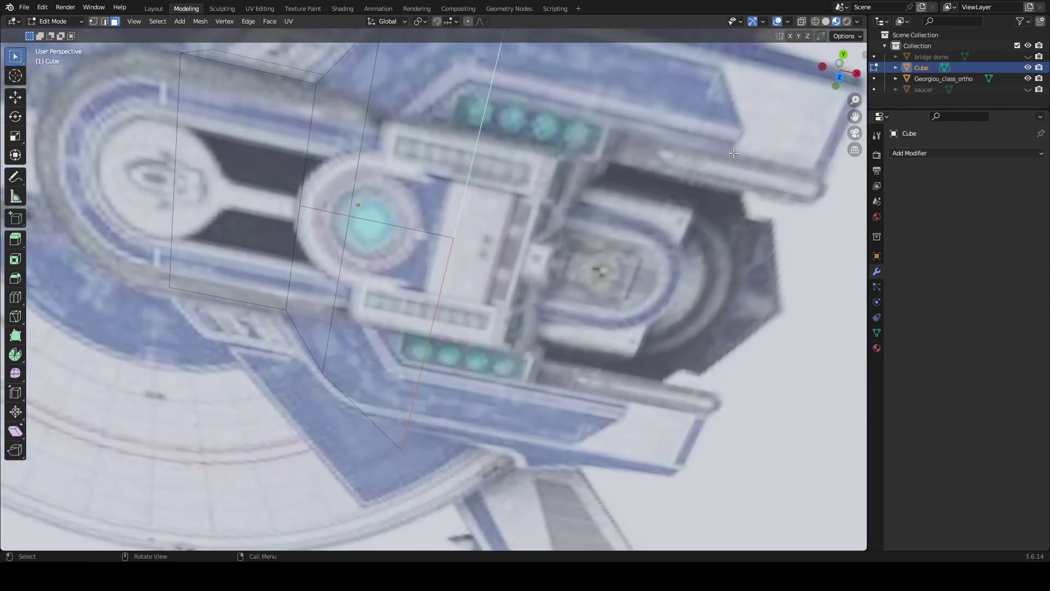
click(840, 77)
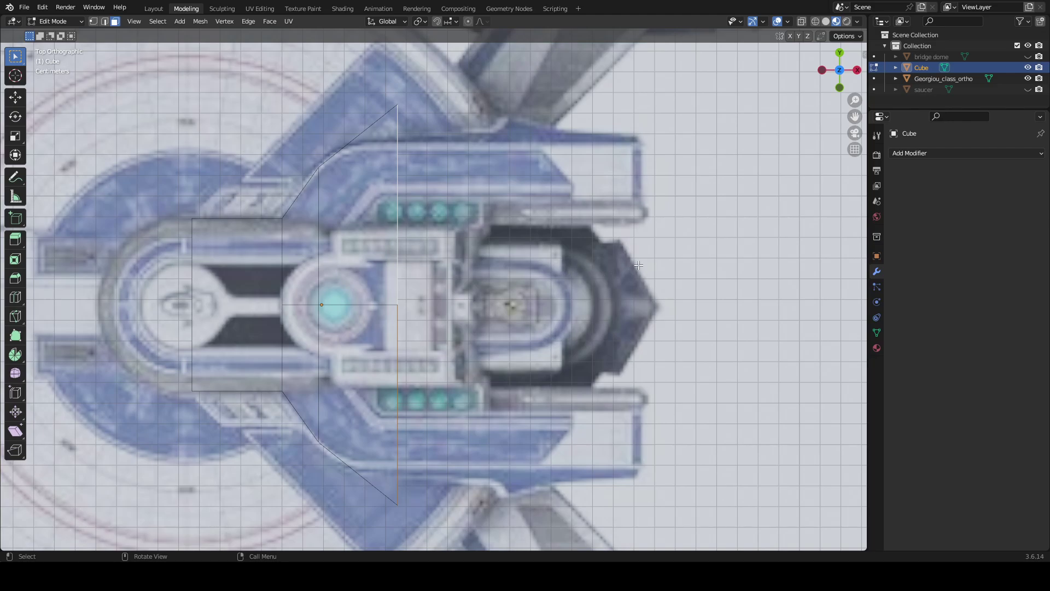
- Narrow the flared aft end along Y to the blue hull's width and move it forward along X onto the outline's curve
key(s)
key(x)
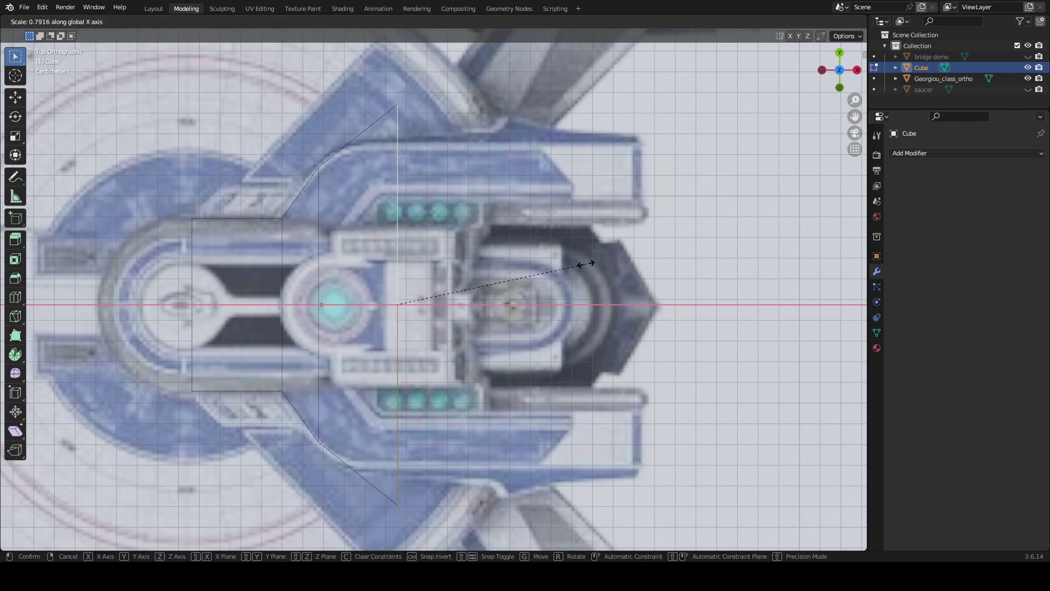
key(y)
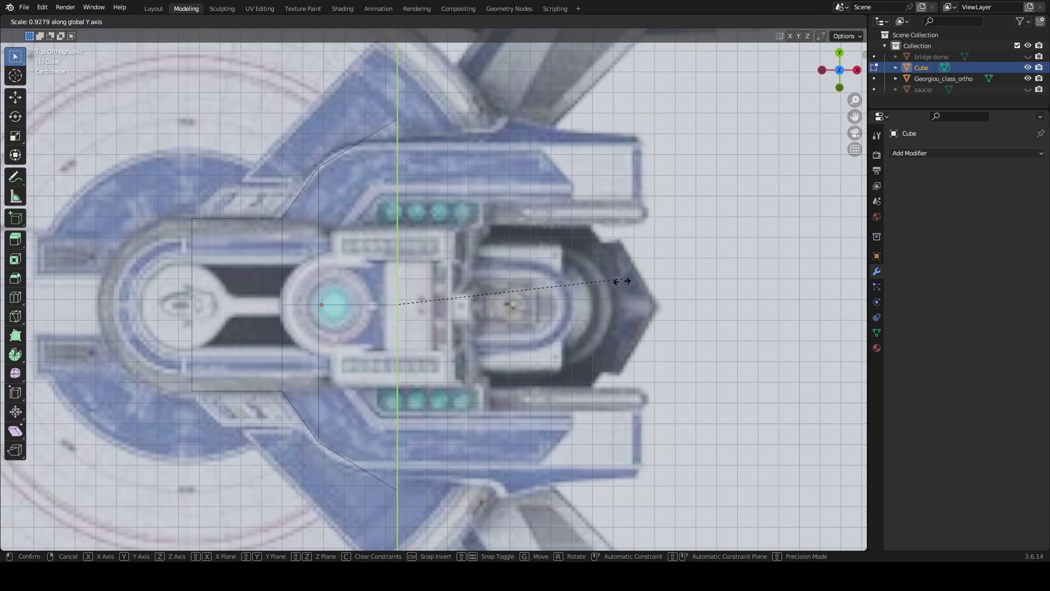
click(596, 324)
key(g)
key(x)
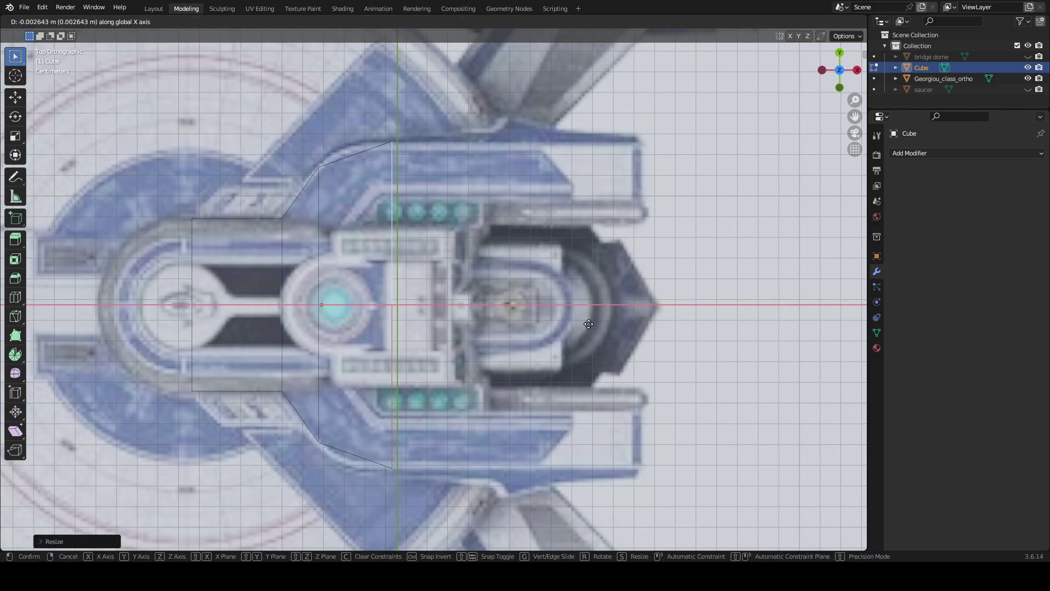
click(551, 322)
- Extrude the aft end farther along X toward the rear edge of the blue hull in the top view
middle_drag(550, 322, 673, 284)
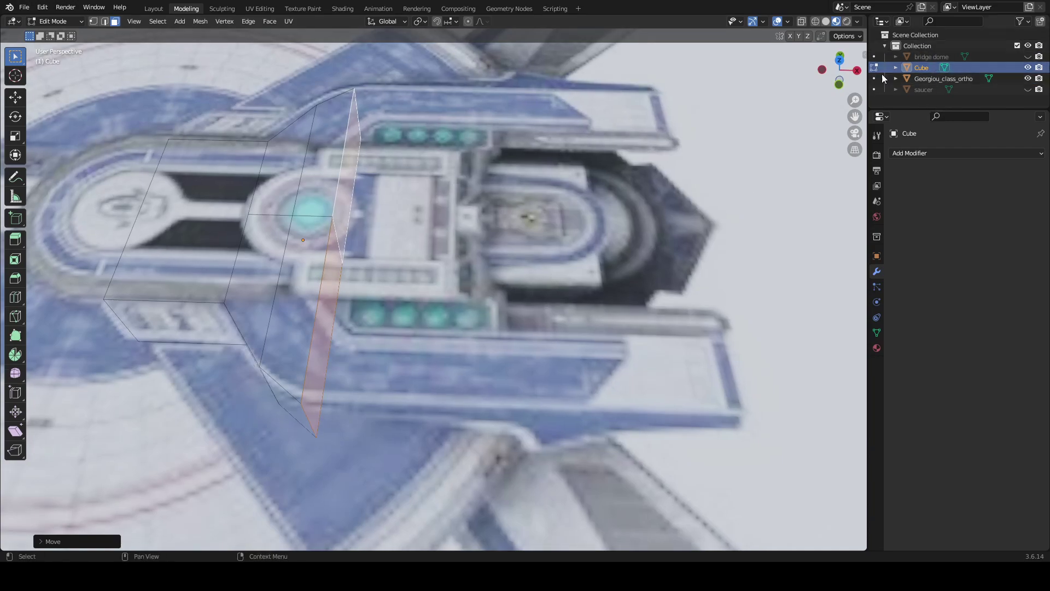
click(840, 70)
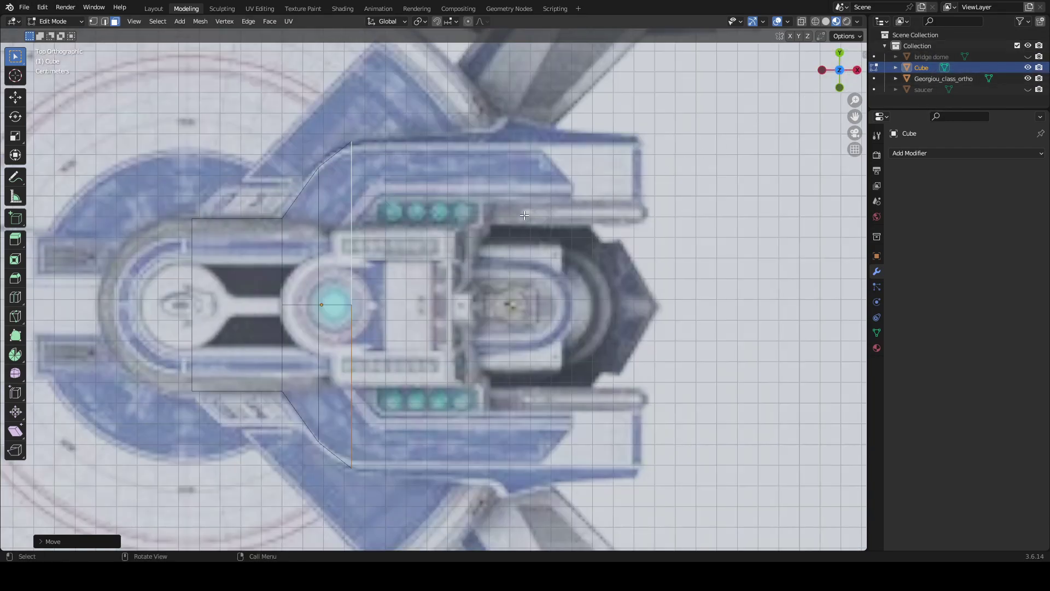
key(g)
key(x)
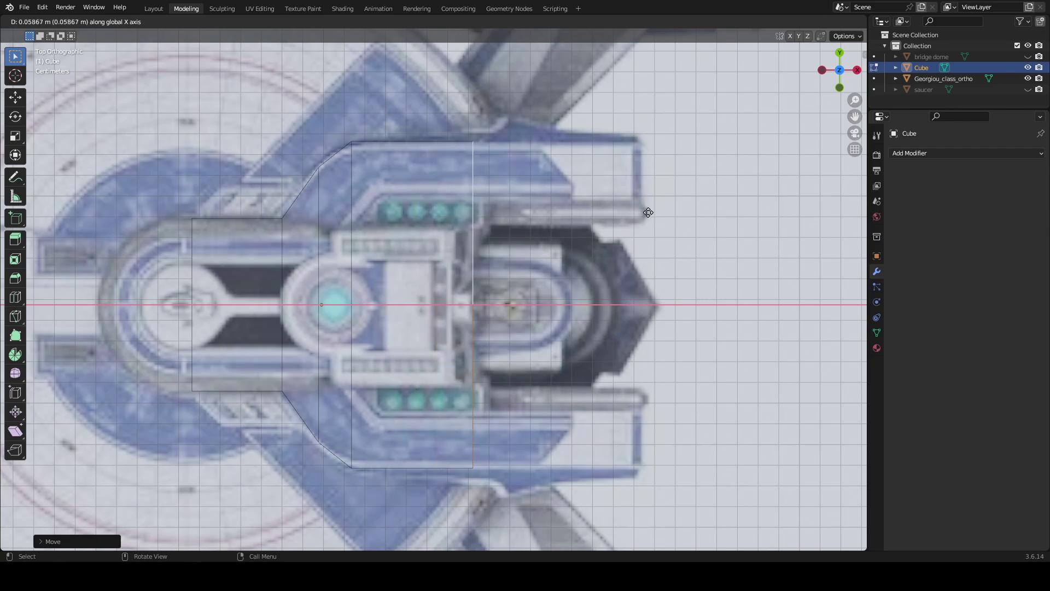
- Extrude the rear of the hull block along the X axis to the aft edge of the engineering hull in the top-view reference
click(813, 214)
scroll(798, 212, down, 4)
middle_drag(798, 213, 219, 243)
scroll(219, 243, down, 8)
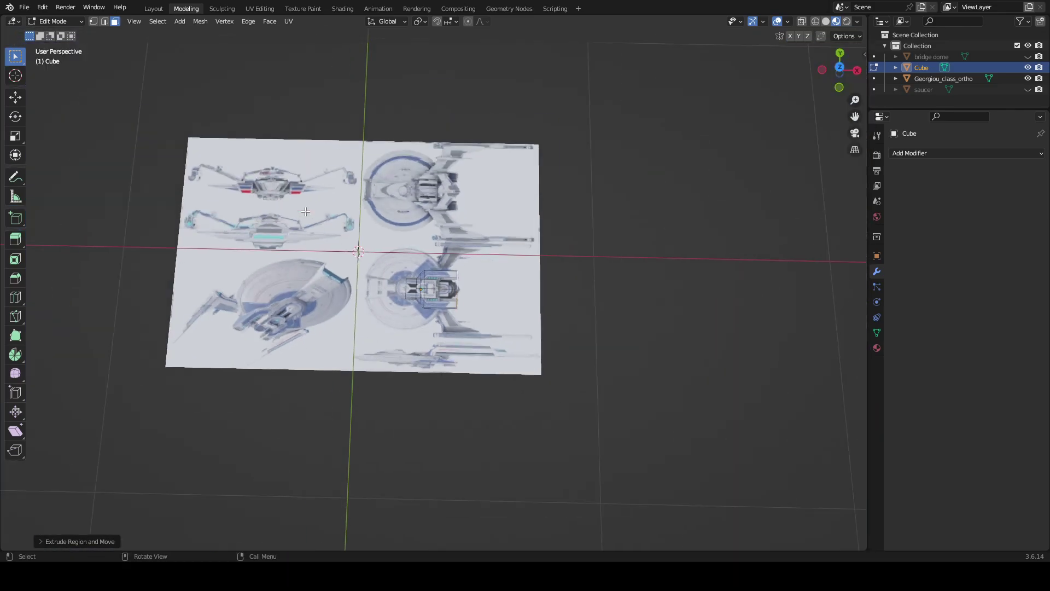
- Unhide the bridge dome and saucer objects and switch to the Layout workspace
click(1028, 89)
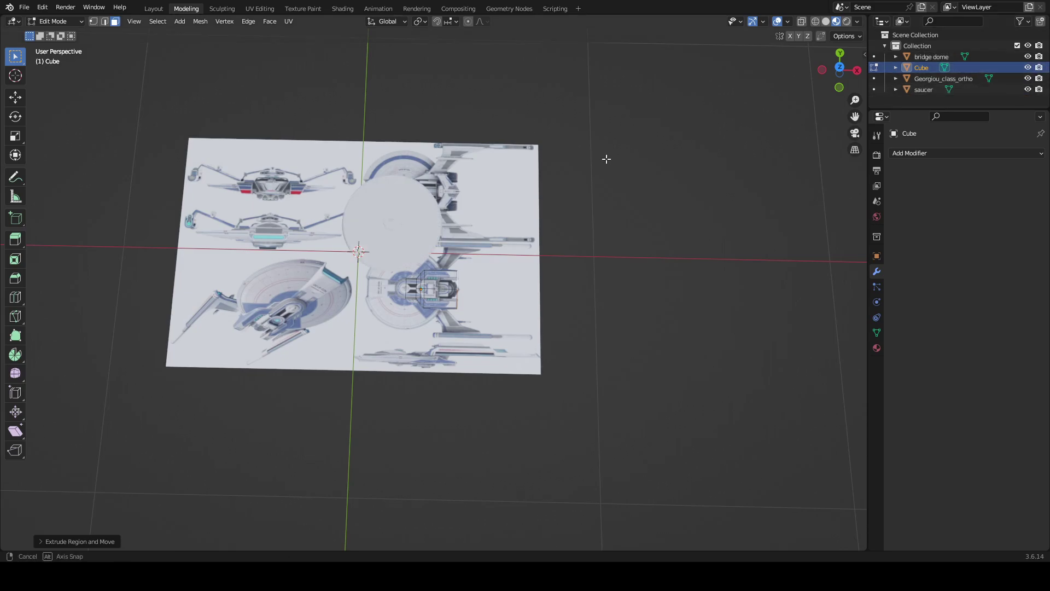
middle_drag(605, 159, 203, 39)
scroll(555, 61, up, 6)
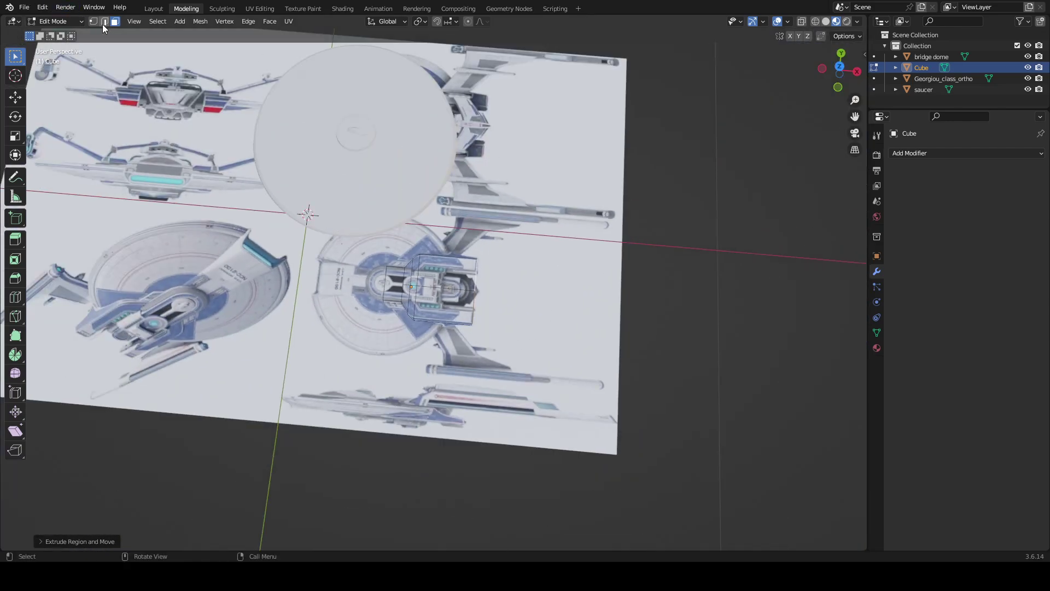
click(154, 8)
middle_drag(373, 131, 611, 234)
scroll(586, 241, down, 3)
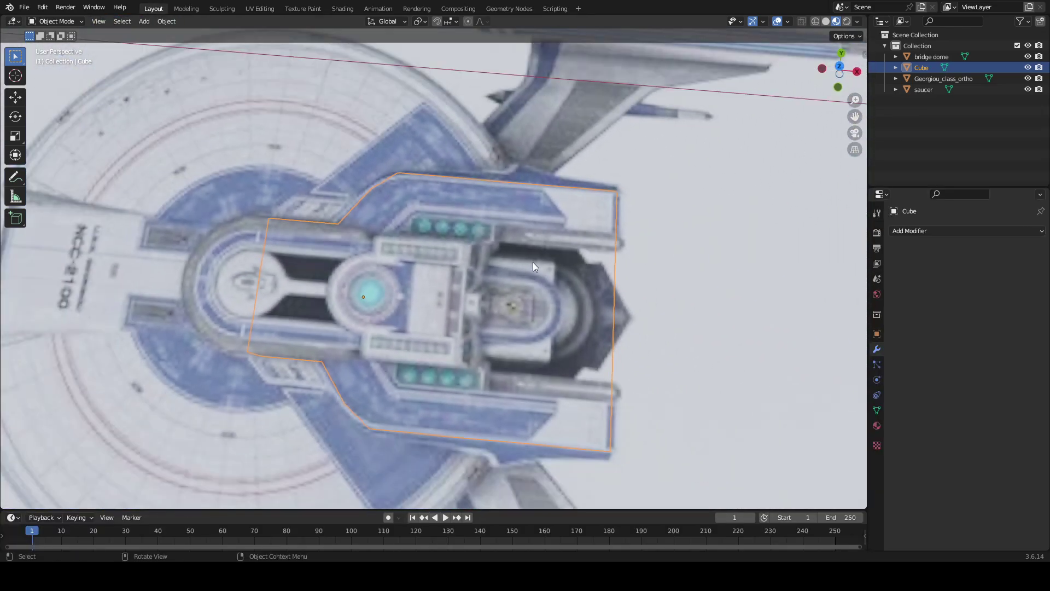
mouse_move(490, 269)
middle_down()
mouse_move(519, 242)
mouse_move(491, 234)
mouse_move(494, 290)
mouse_move(497, 261)
middle_up()
scroll(497, 261, down, 5)
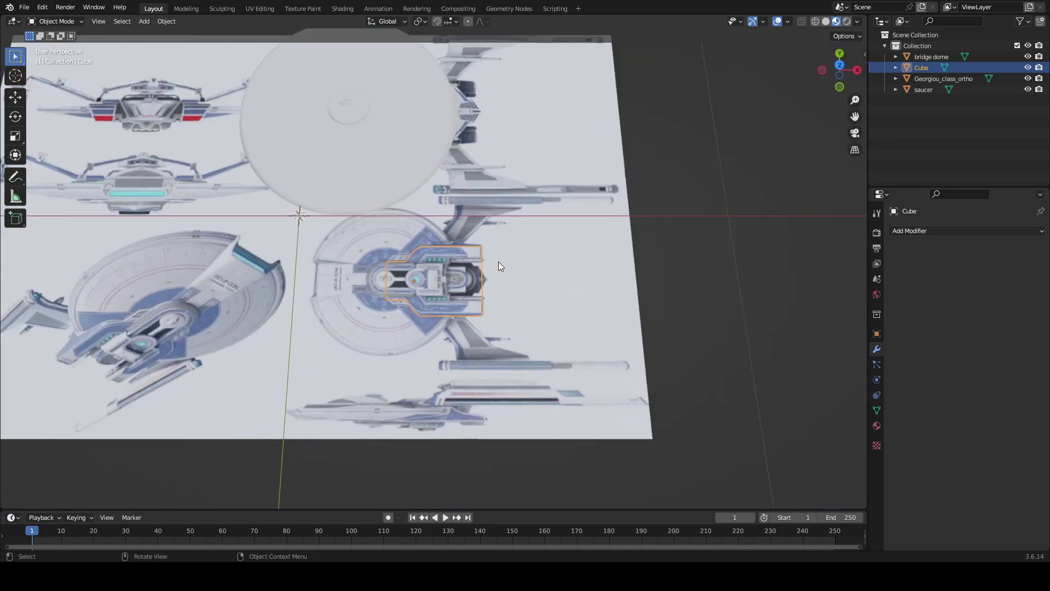
- Try to rotate the Georgiou_class_ortho reference plane 90° about the global X axis
click(530, 257)
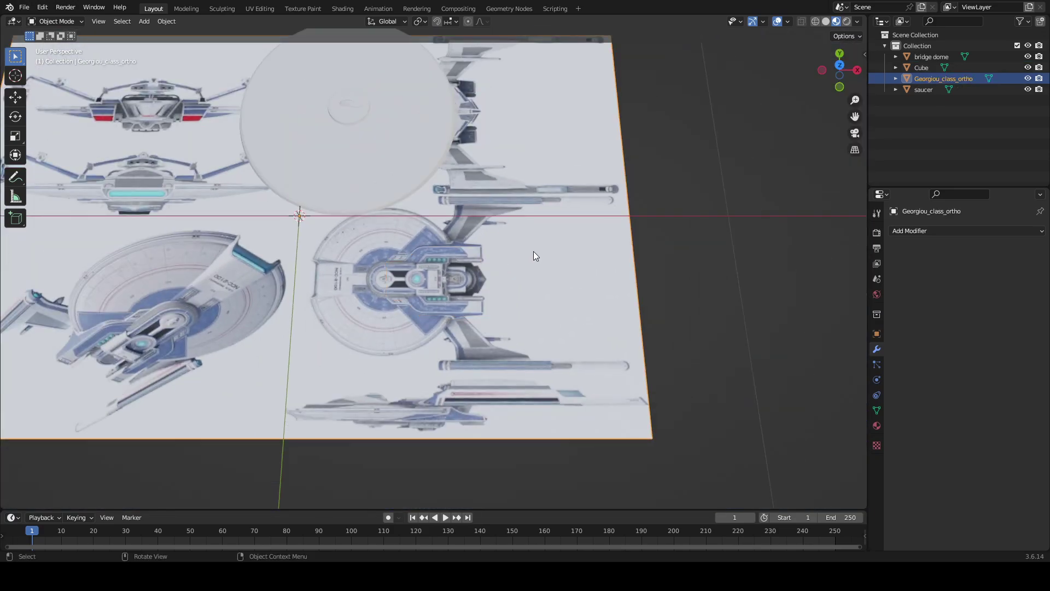
text(rx)
text(90)
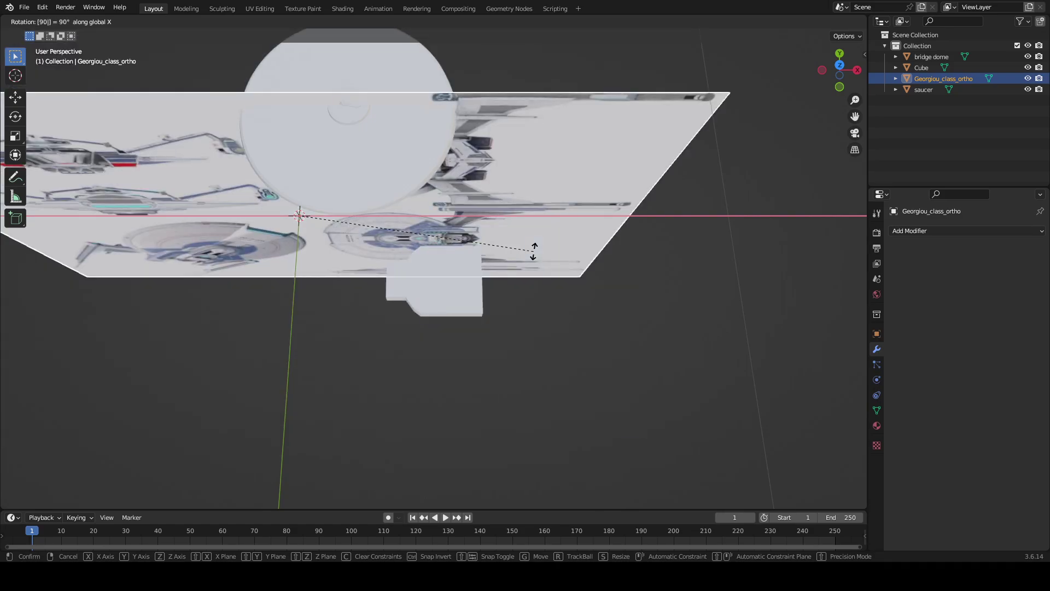
key(Return)
- Rotate the Georgiou_class_ortho reference plane 270° about the global X axis
key(r)
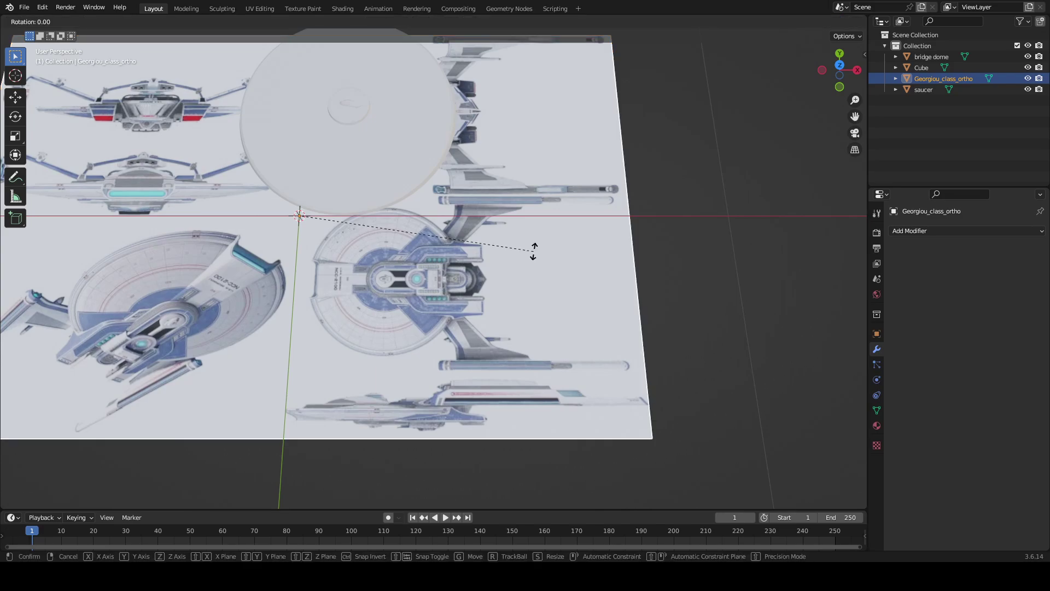
text(x)
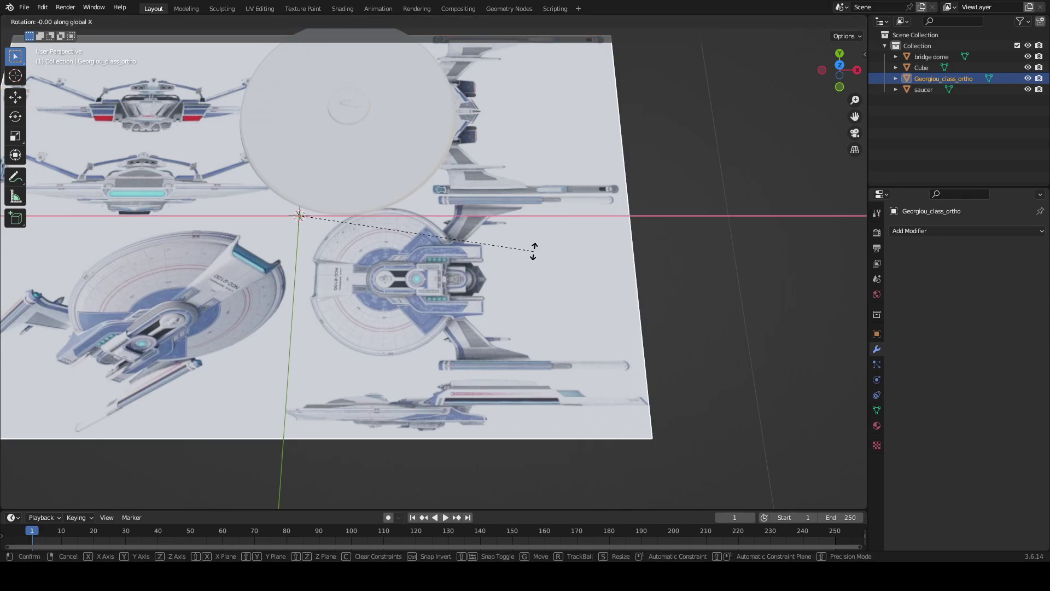
text(270)
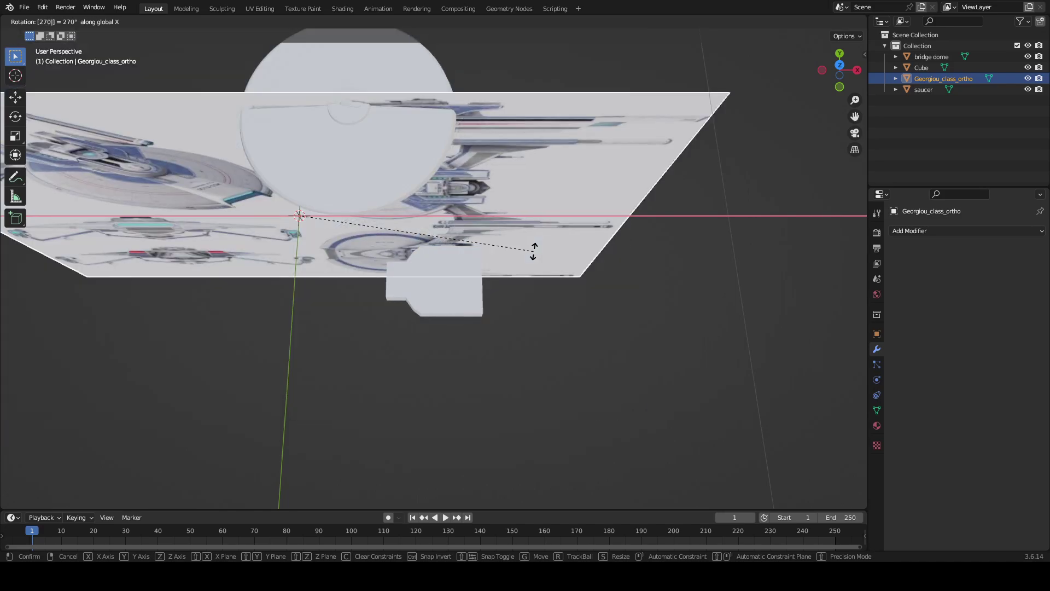
key(Return)
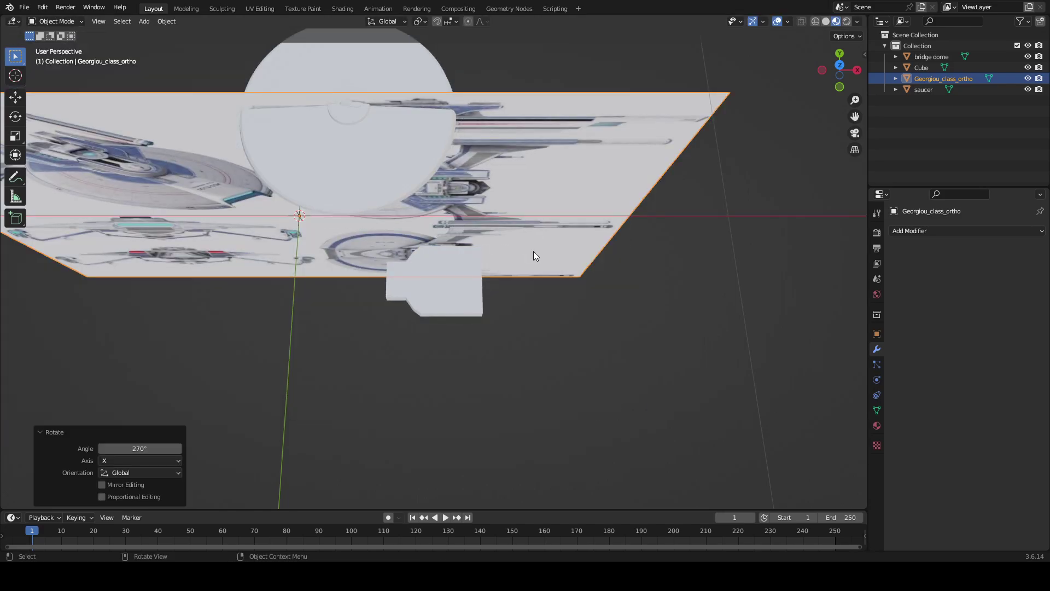
- In front view, raise the hull block about 0.476 m along Z onto the ship's side-profile reference
middle_drag(533, 251, 506, 274)
scroll(524, 137, up, 3)
scroll(505, 179, up, 2)
click(460, 383)
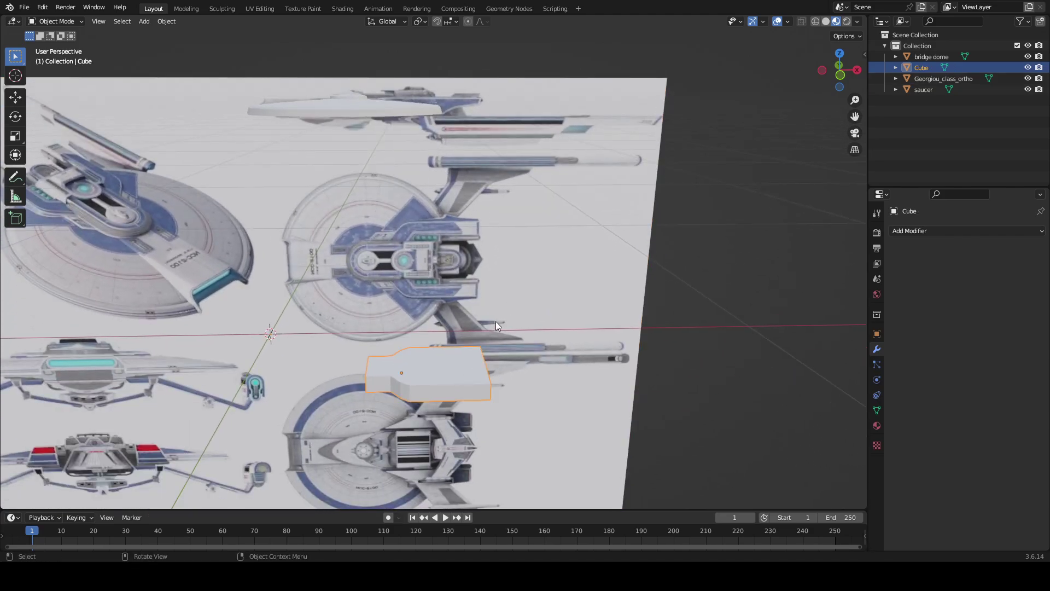
click(842, 72)
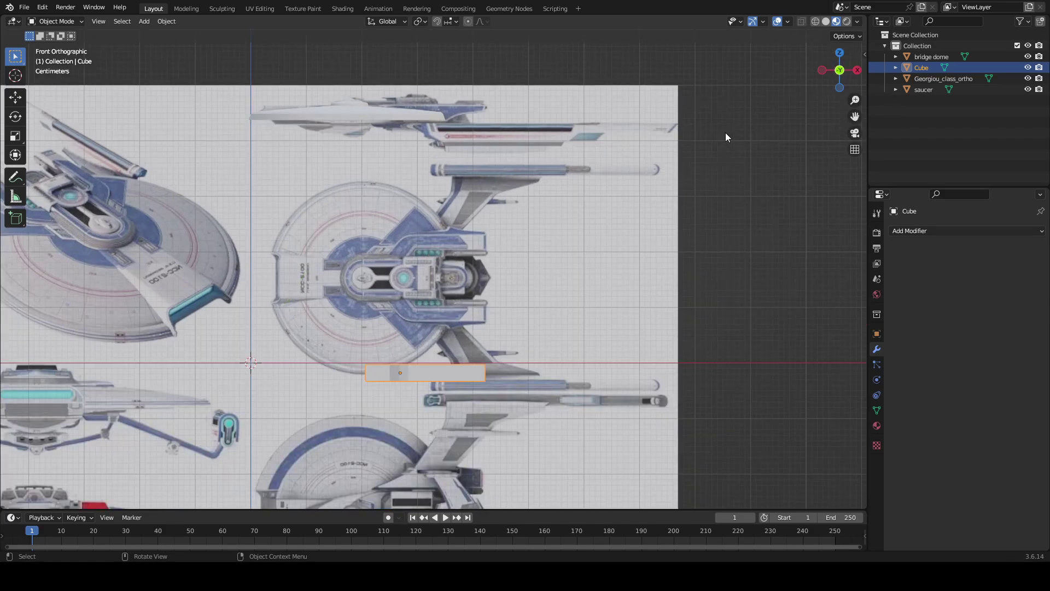
key(g)
key(z)
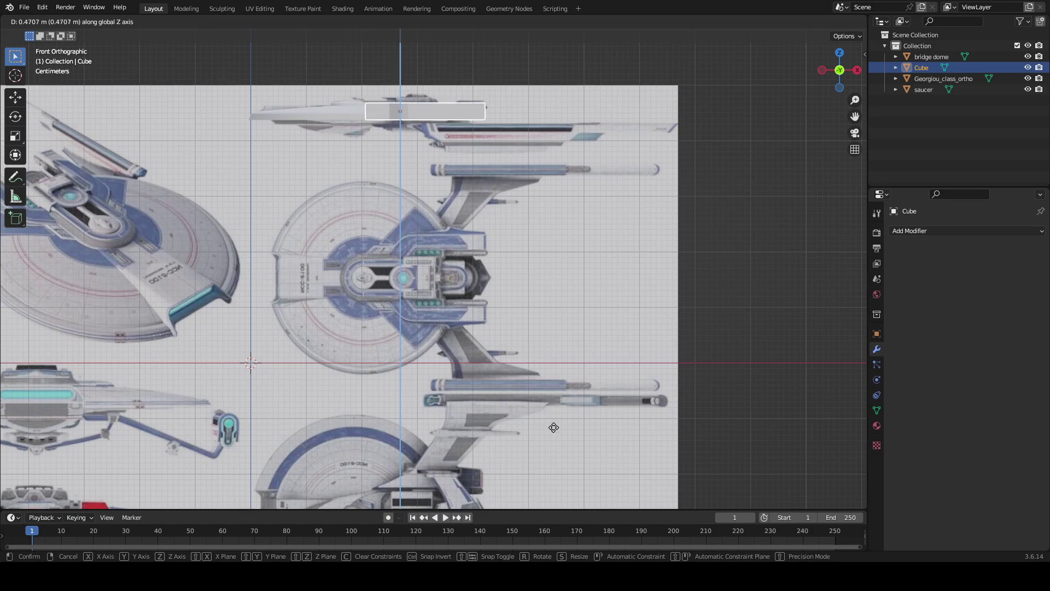
click(556, 424)
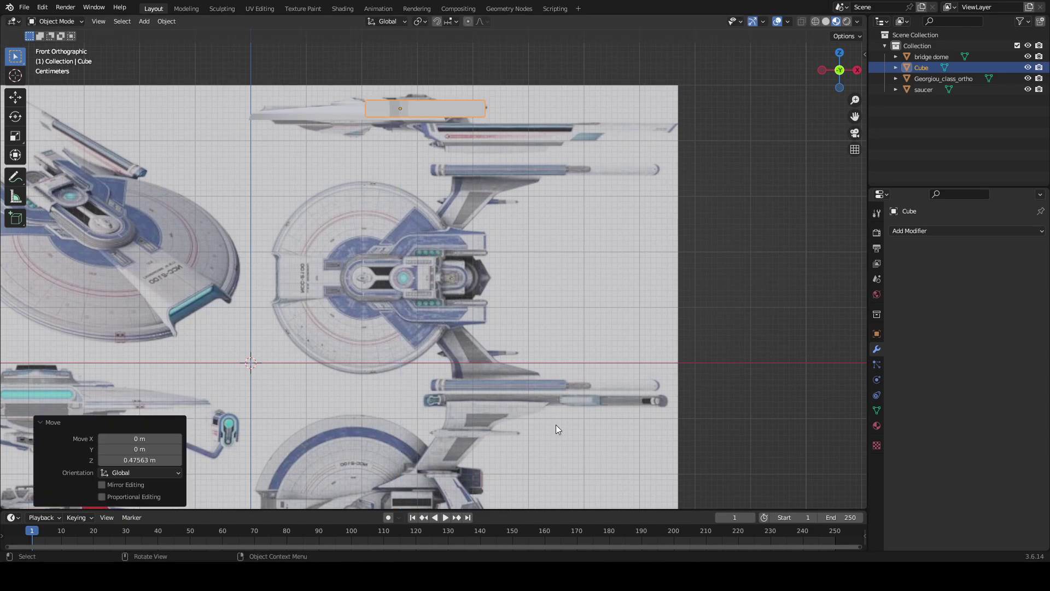
- Move the hull block about 0.152 m along the Y axis so it sits centred behind the bridge dome
scroll(547, 402, up, 4)
shift+middle_drag(563, 205, 540, 61)
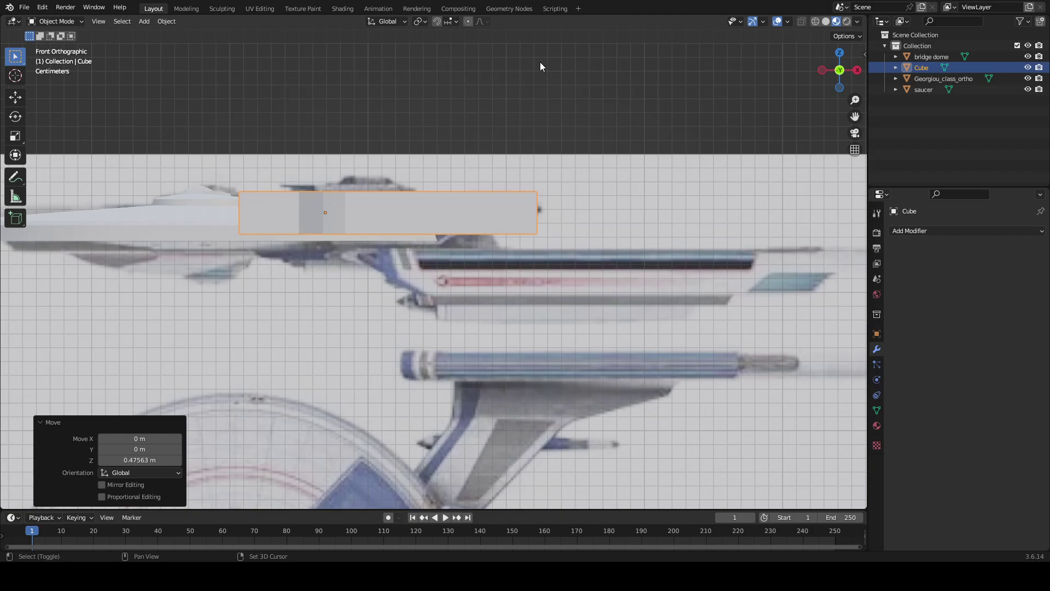
scroll(536, 63, up, 4)
shift+middle_drag(486, 117, 799, 264)
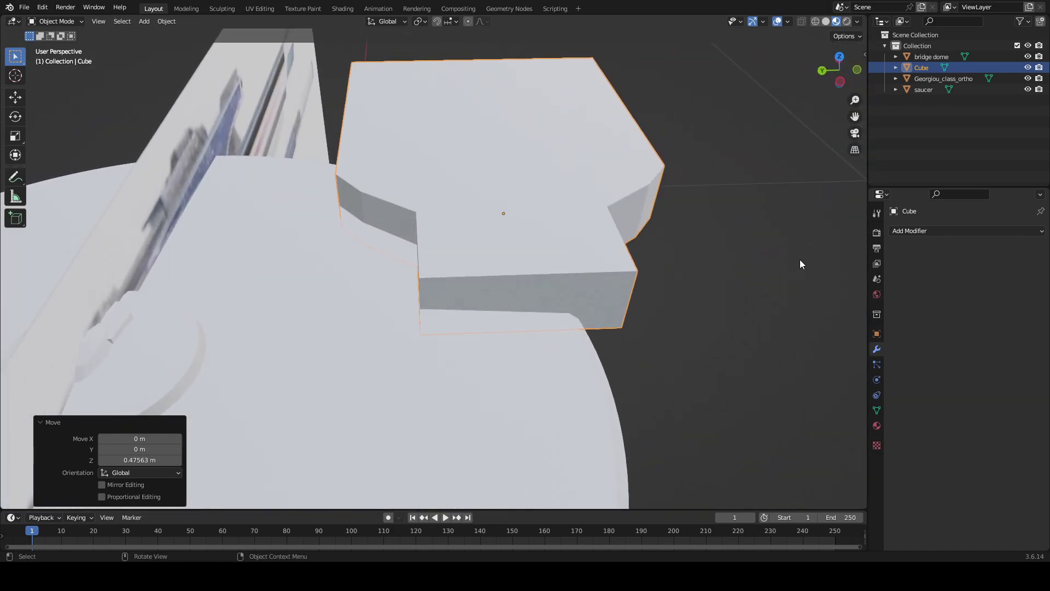
key(g)
key(y)
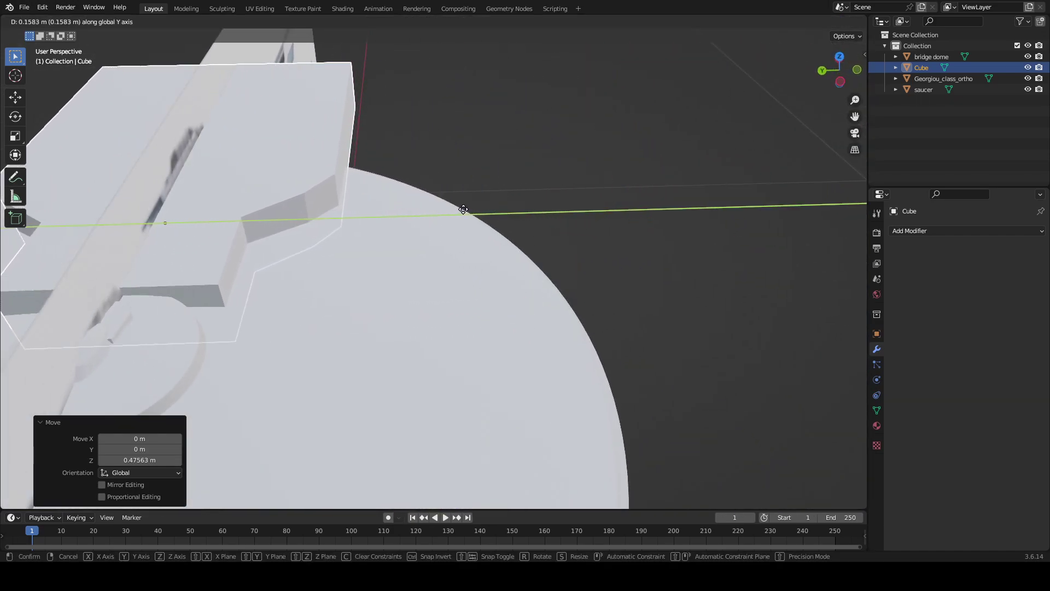
click(474, 211)
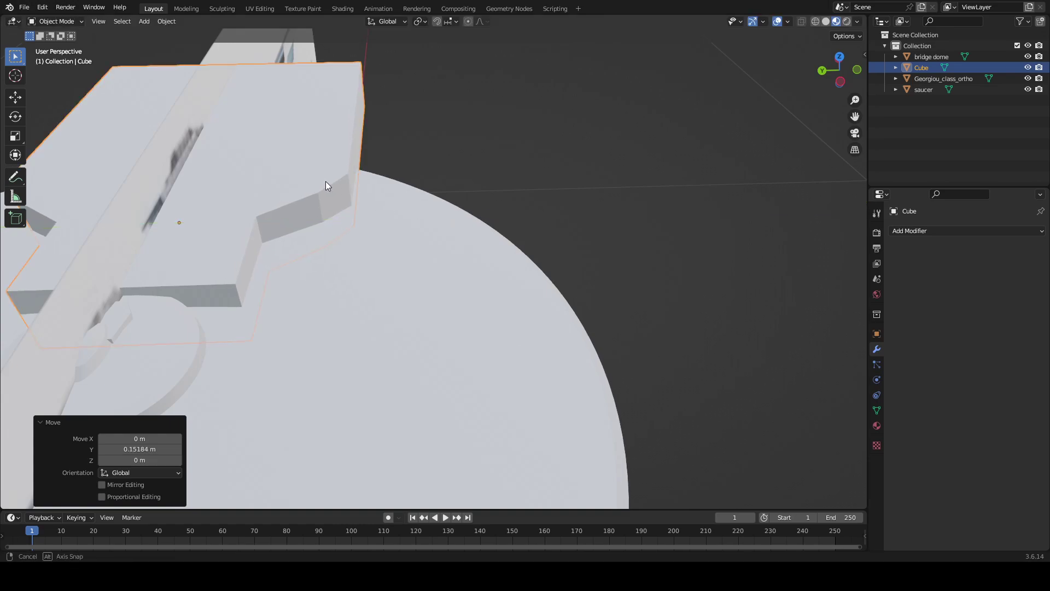
- In back view, lower the hull block about 0.0076 m along Z to match the side-profile reference
middle_drag(327, 181, 631, 135)
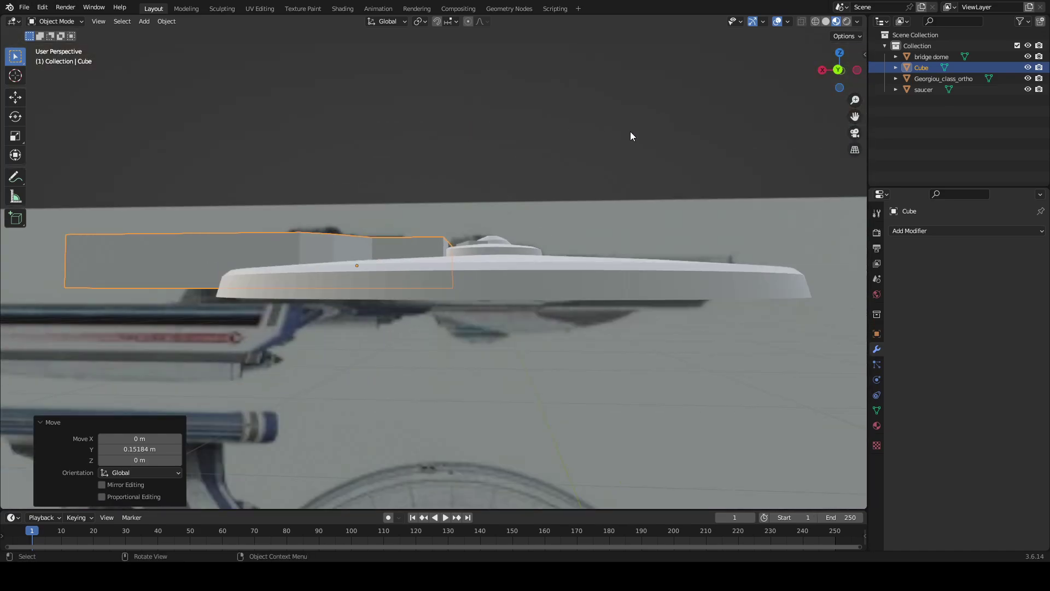
click(834, 69)
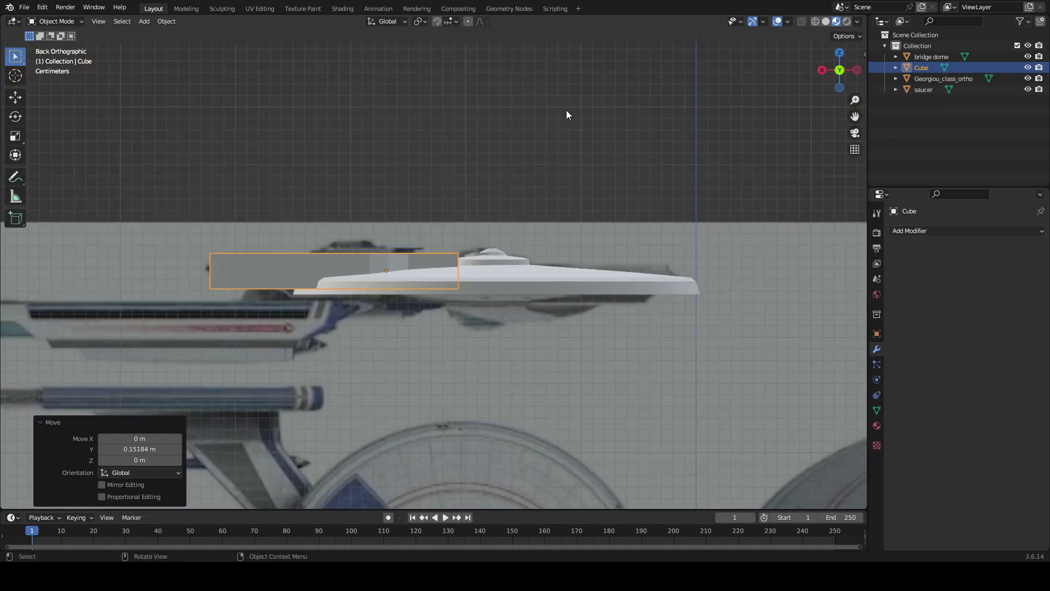
middle_drag(566, 114, 762, 65)
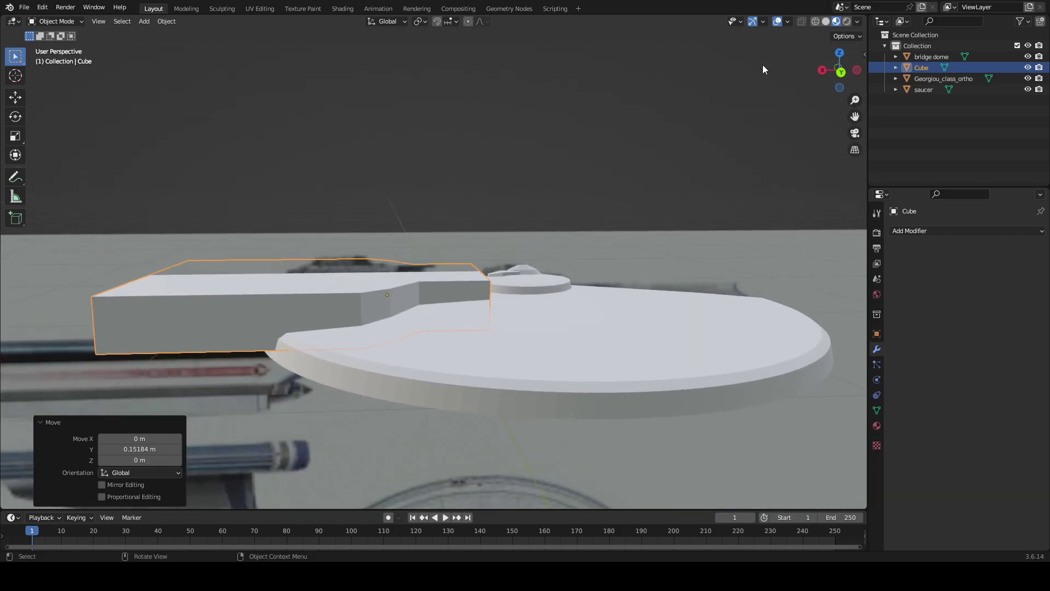
click(842, 74)
key(g)
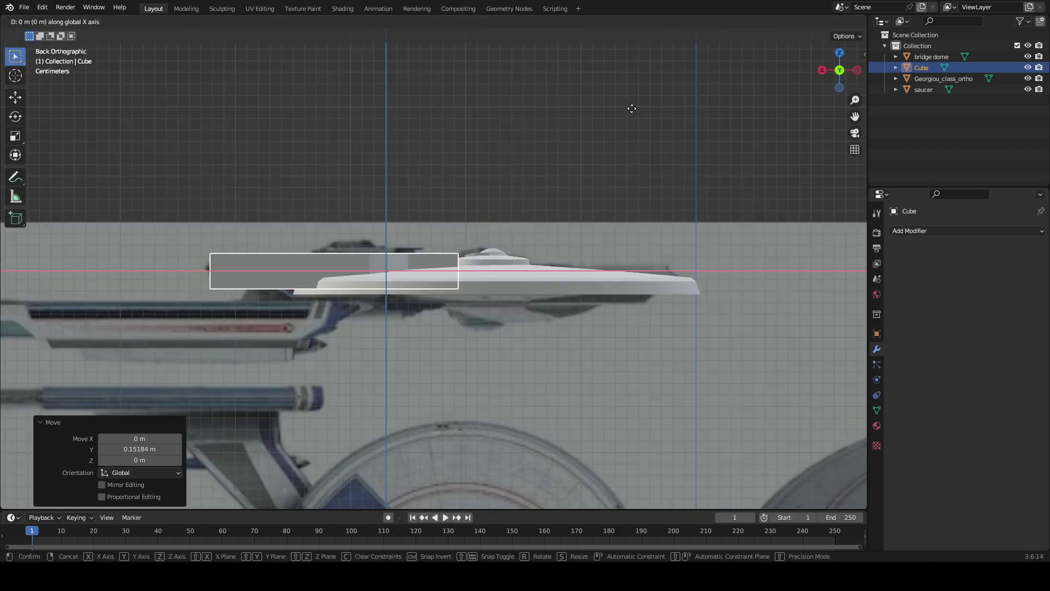
key(z)
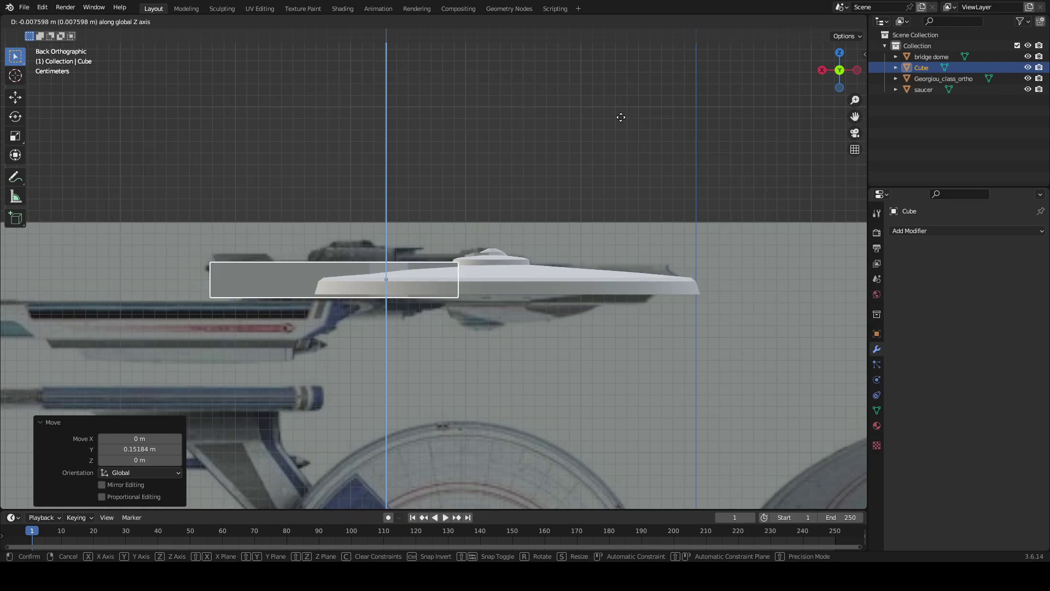
click(621, 117)
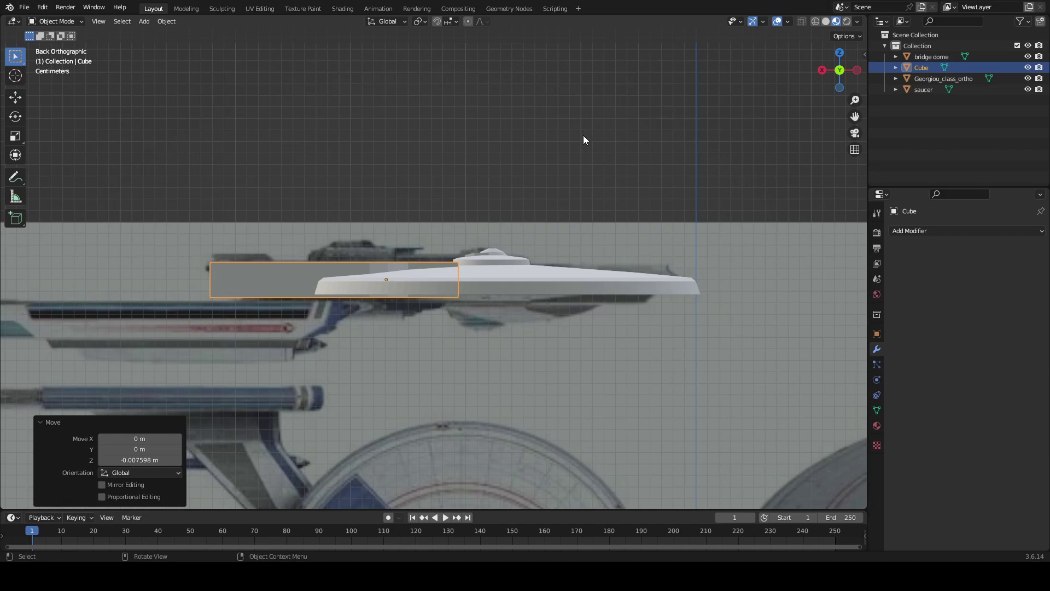
- Raise the bridge dome about 0.0011 m along the Z axis
scroll(583, 140, down, 3)
mouse_move(578, 219)
shift+middle_down()
mouse_move(568, 138)
mouse_move(575, 213)
shift+middle_up()
scroll(576, 211, up, 5)
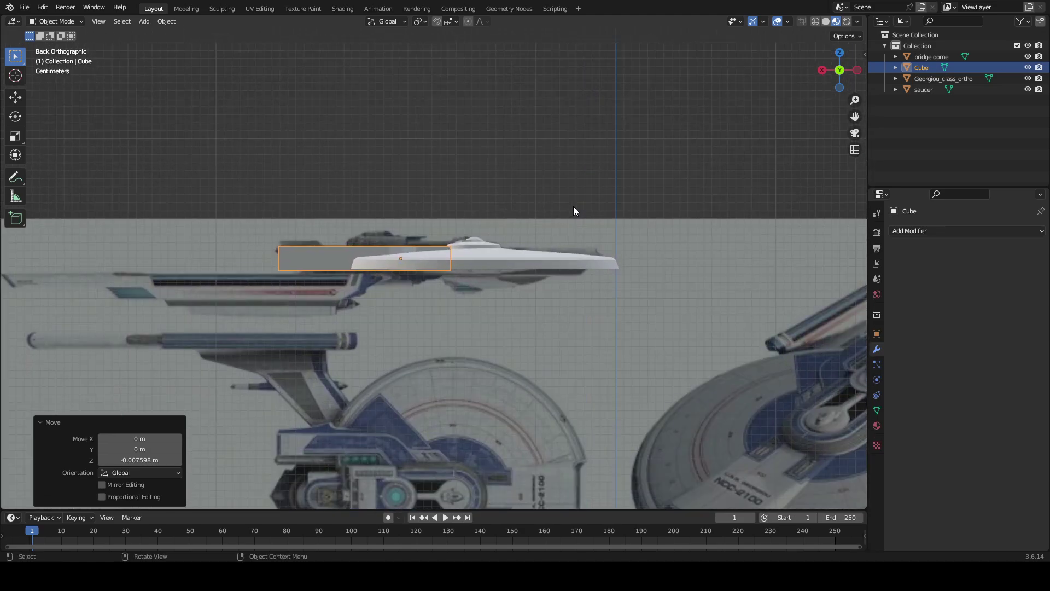
shift+middle_drag(600, 162, 447, 283)
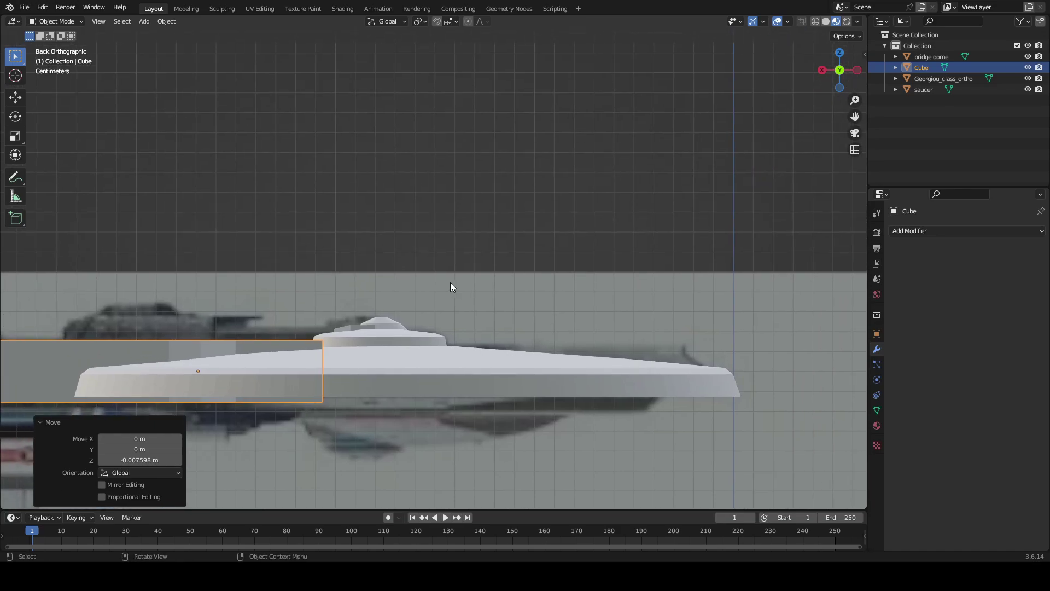
click(406, 332)
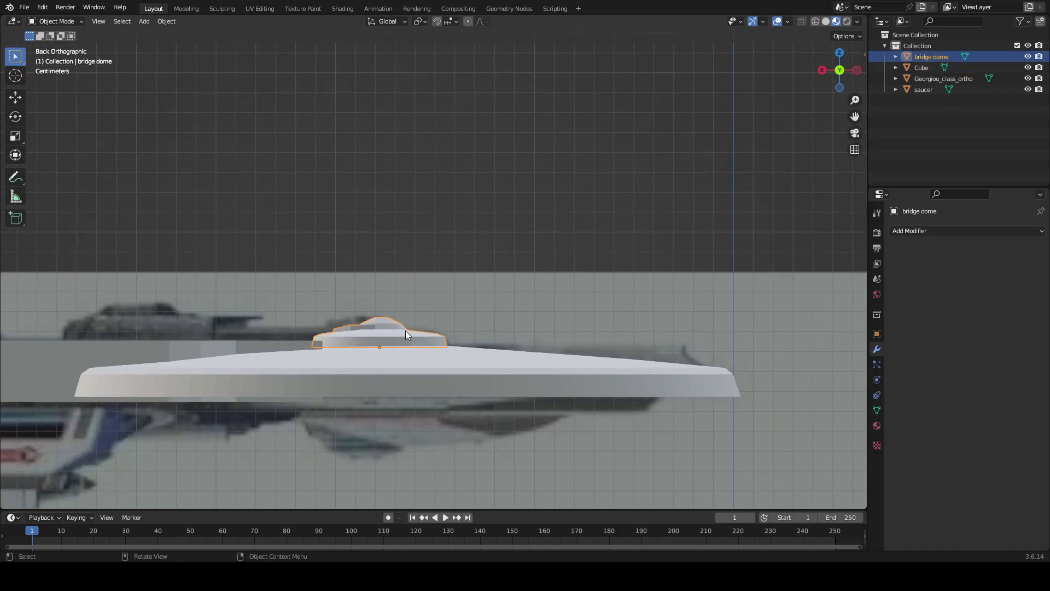
key(g)
key(z)
click(416, 300)
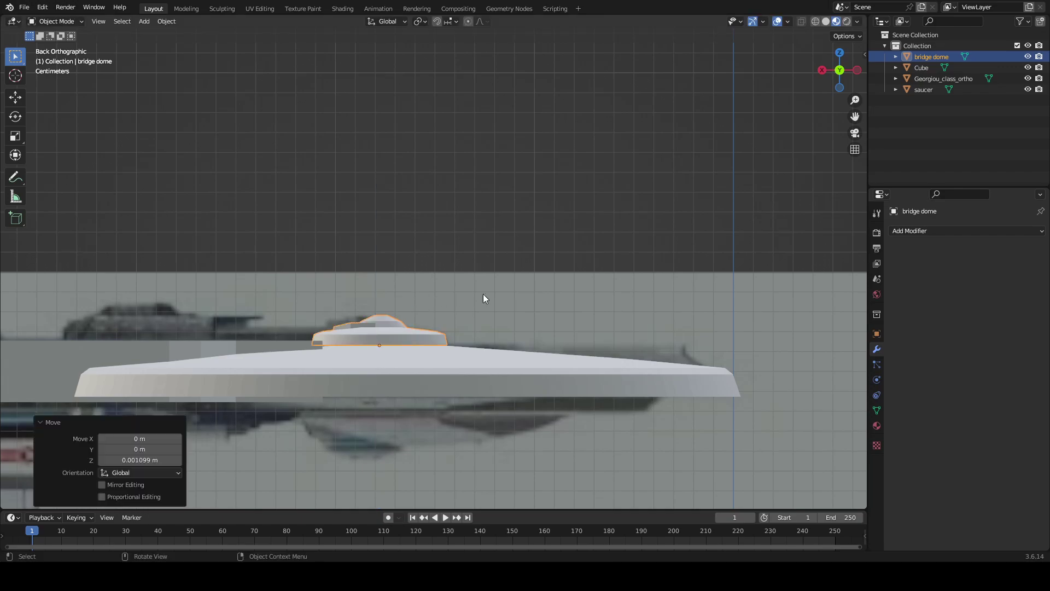
- Shift the bridge dome about 0.0016 m along the X axis to line up with the side-profile reference
key(g)
key(x)
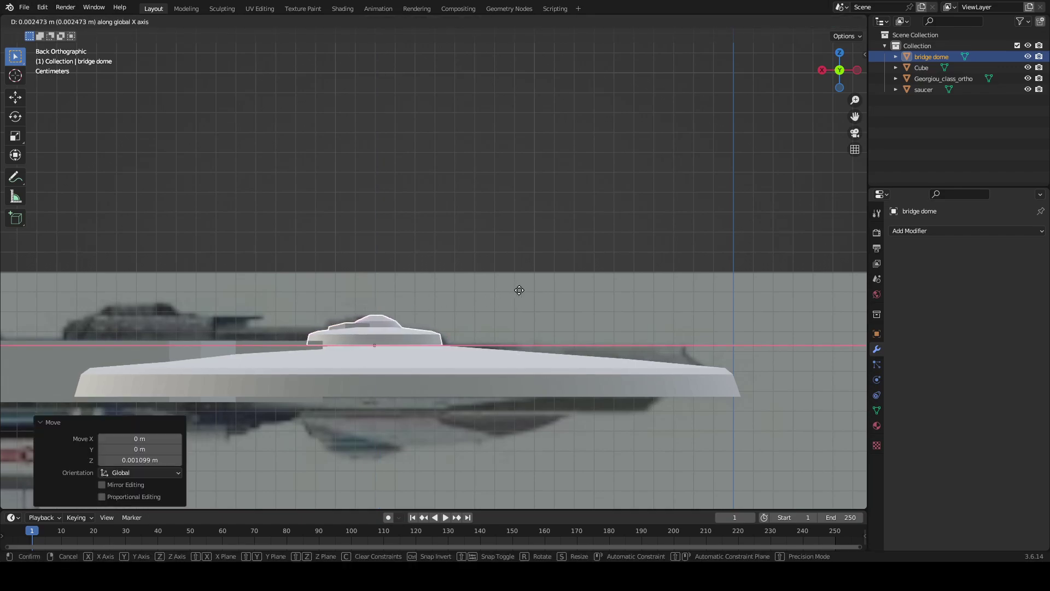
click(520, 295)
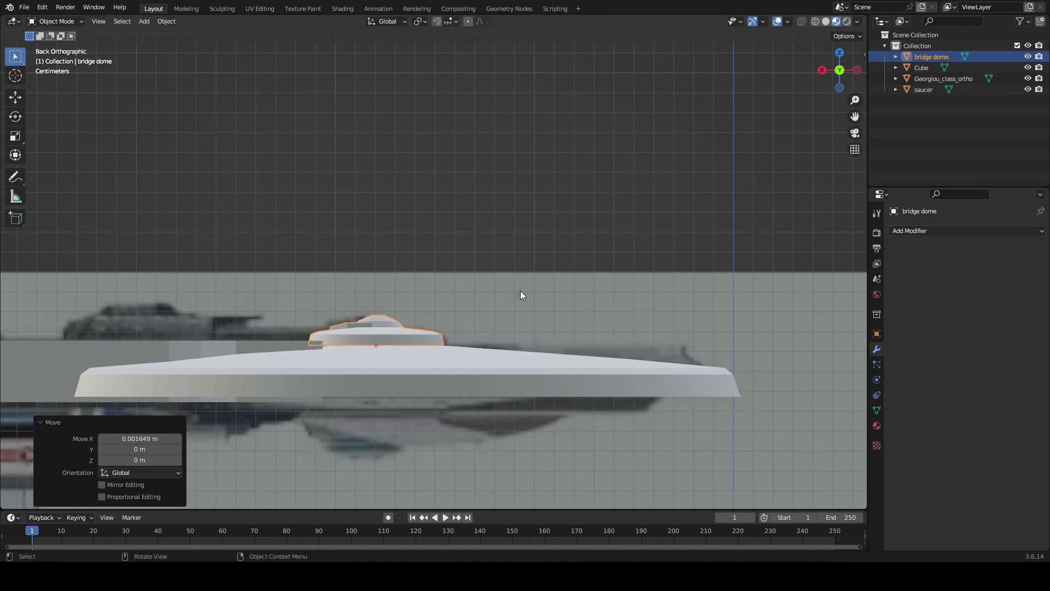
shift+middle_drag(495, 273, 647, 174)
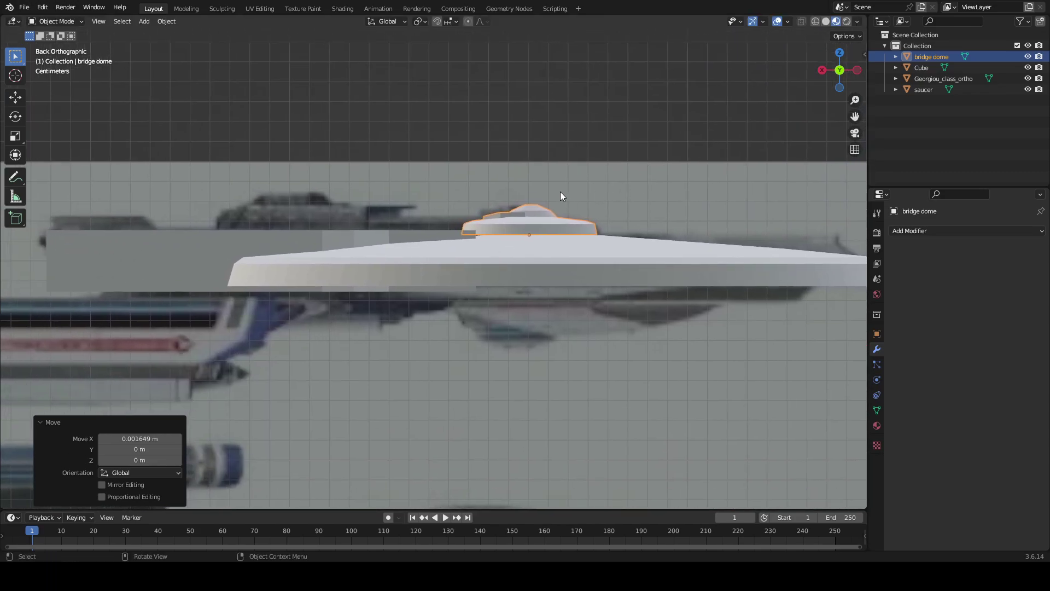
- In front view, add a cube mesh at the world origin and scale it uniformly to about 0.030
shift+middle_drag(561, 191, 810, 242)
scroll(580, 271, down, 6)
click(672, 156)
middle_drag(578, 192, 711, 137)
click(842, 71)
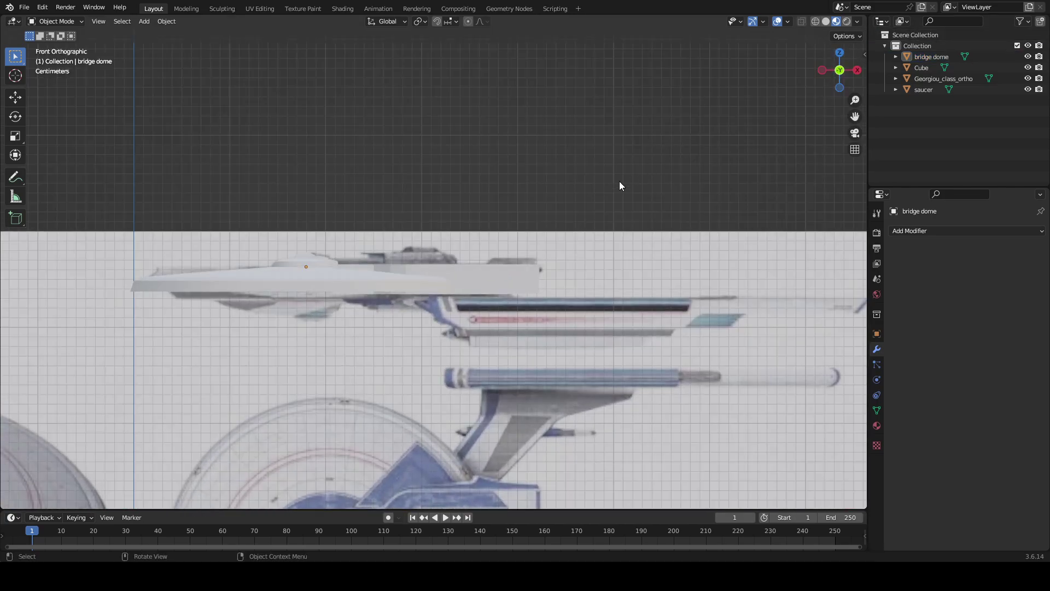
scroll(650, 143, down, 6)
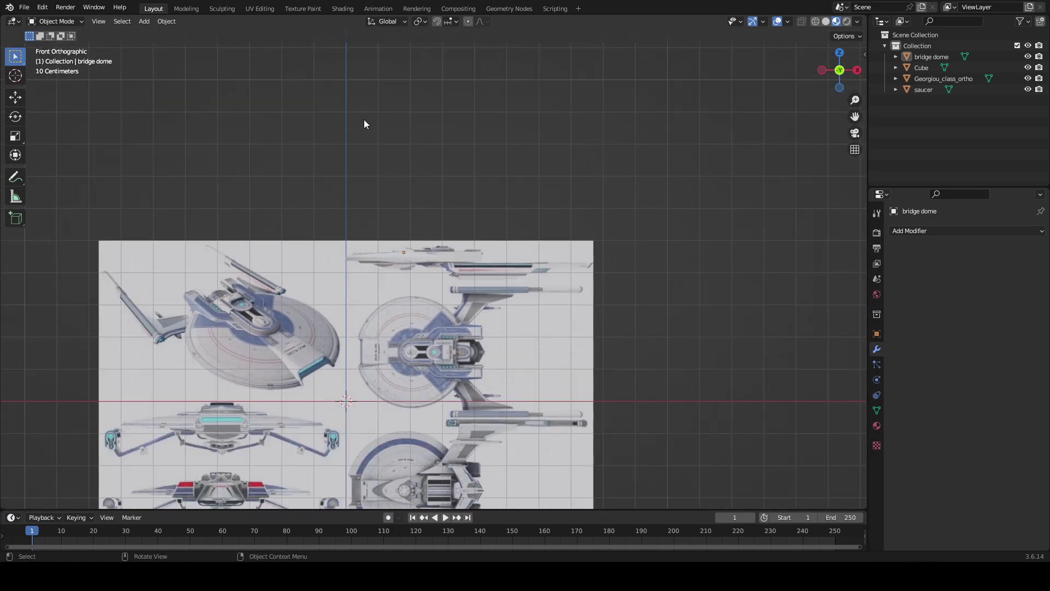
click(143, 21)
mouse_move(168, 32)
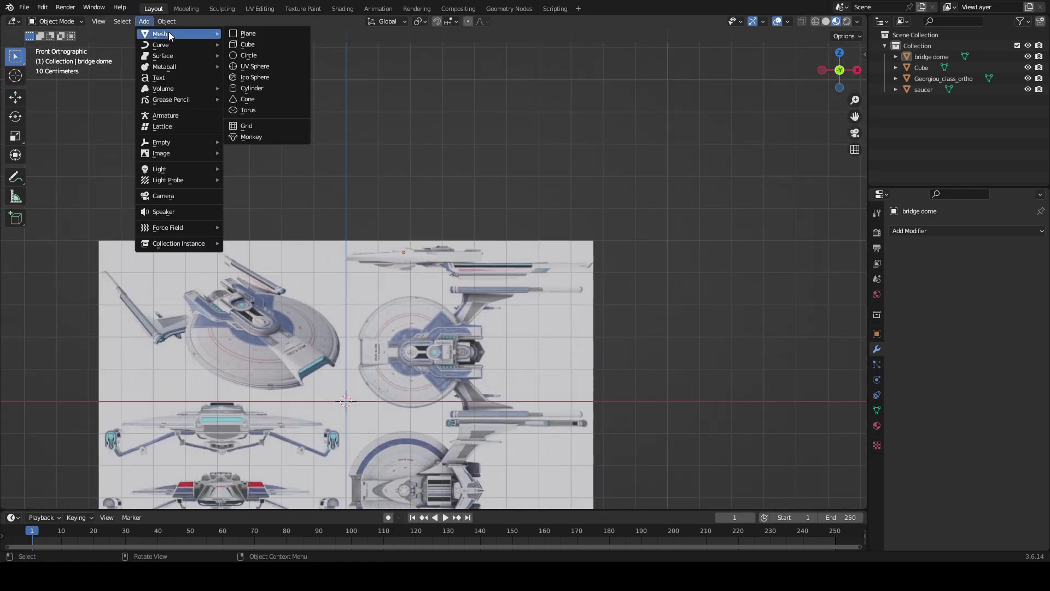
click(245, 45)
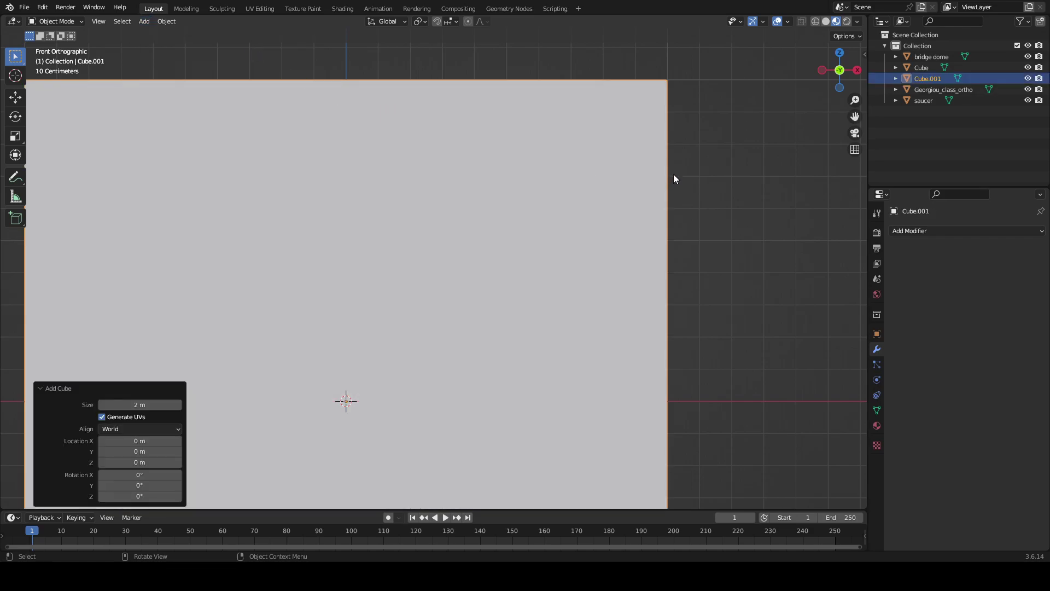
key(s)
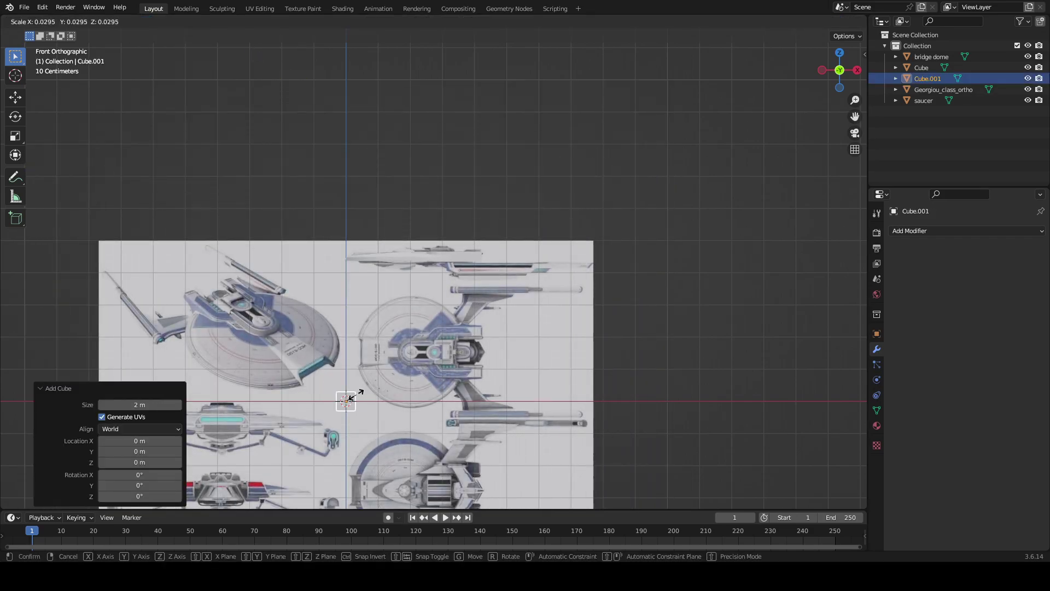
click(355, 395)
- In the hull block's mesh, pull the aft end face forward along X to where the raised tail section begins on the side-profile reference
scroll(389, 379, up, 3)
shift+middle_drag(415, 372, 600, 45)
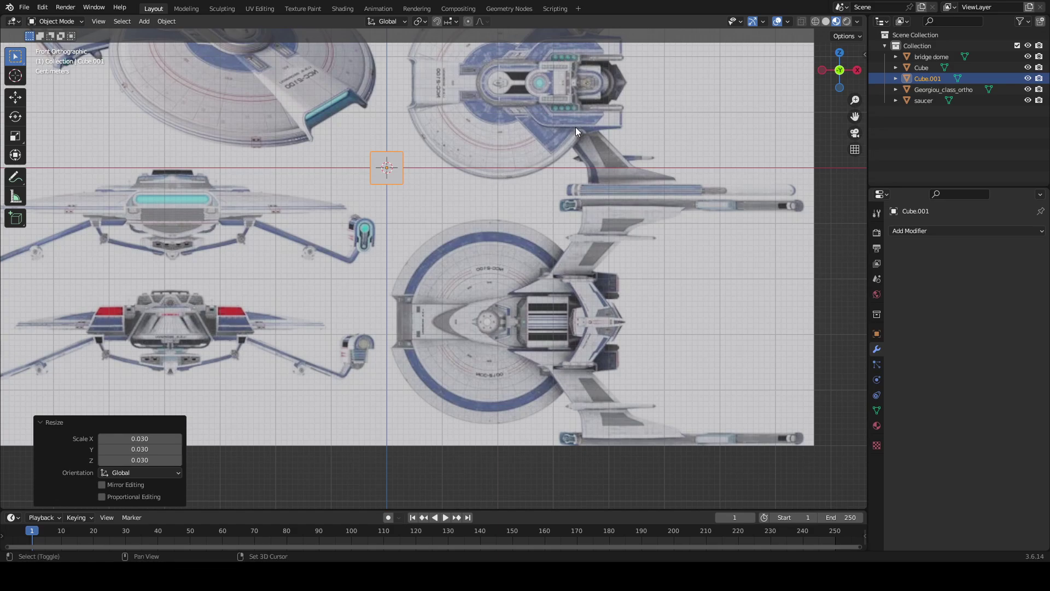
shift+middle_drag(576, 127, 340, 384)
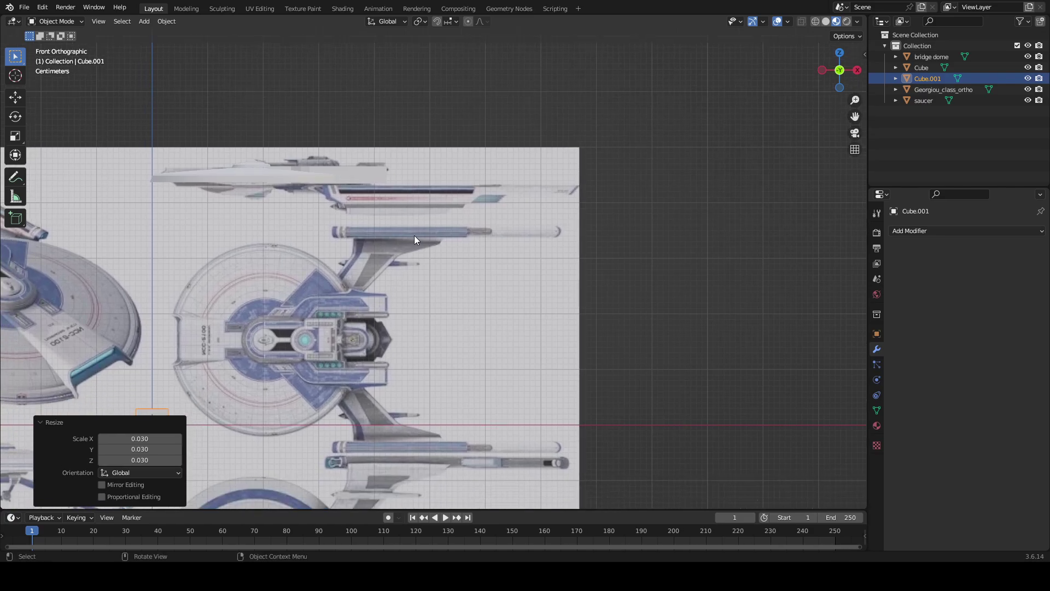
shift+middle_drag(403, 221, 629, 245)
scroll(421, 359, up, 6)
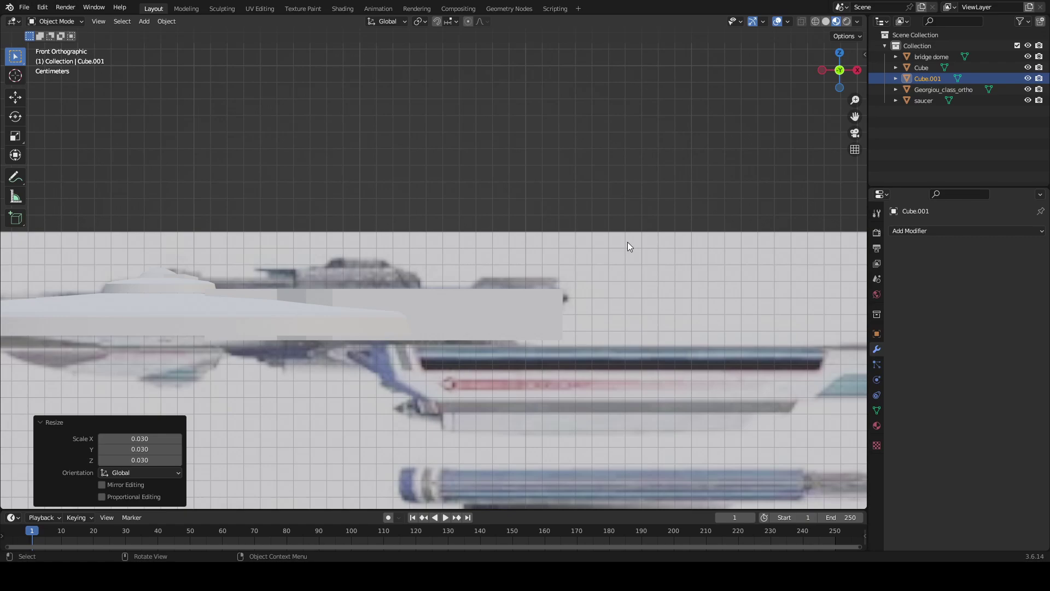
middle_drag(616, 251, 506, 284)
click(605, 335)
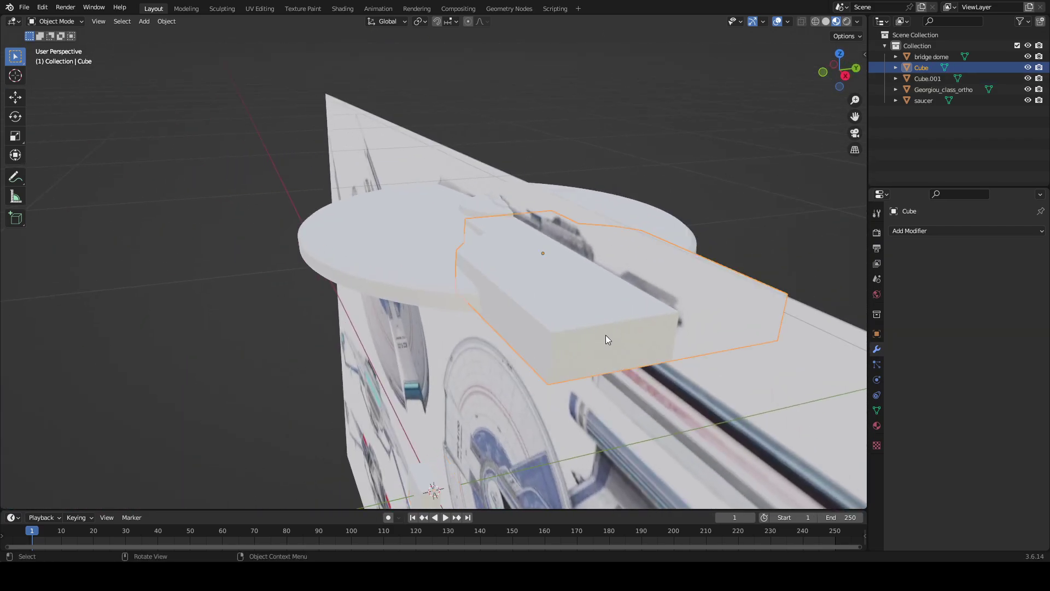
click(180, 9)
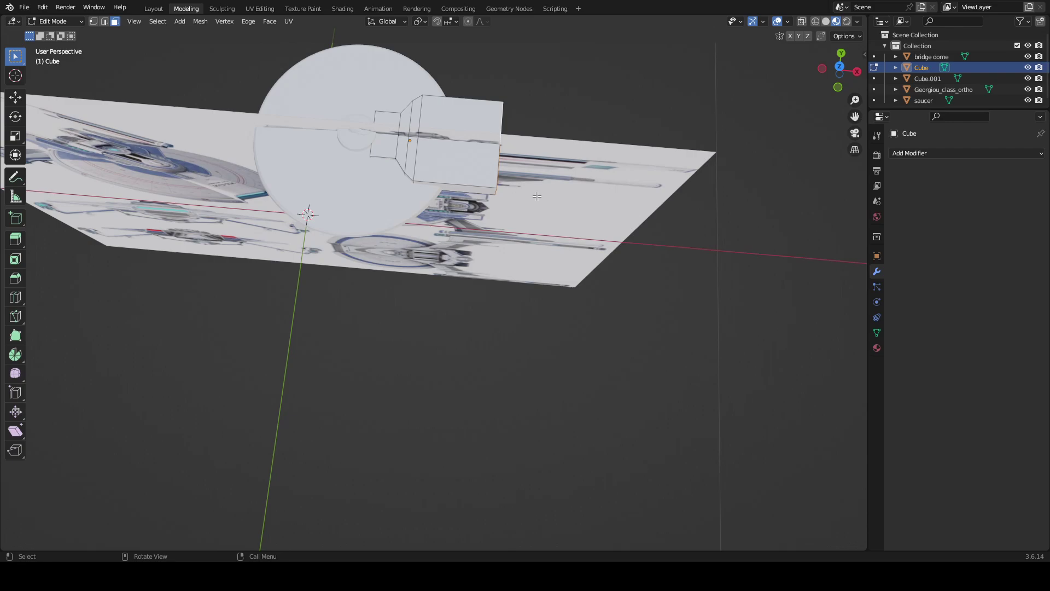
click(838, 87)
scroll(544, 444, up, 6)
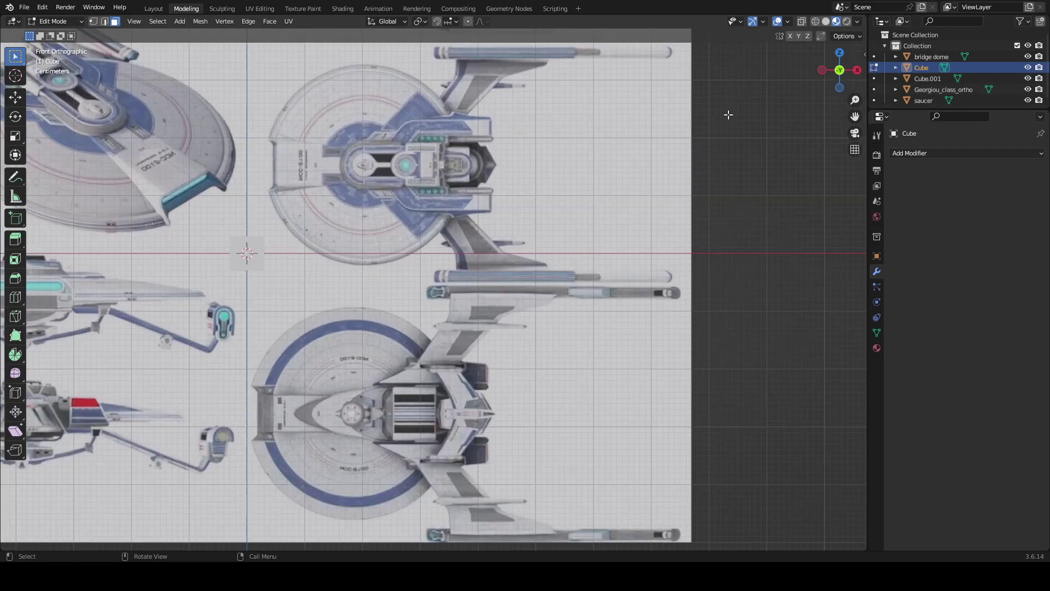
scroll(544, 444, up, 6)
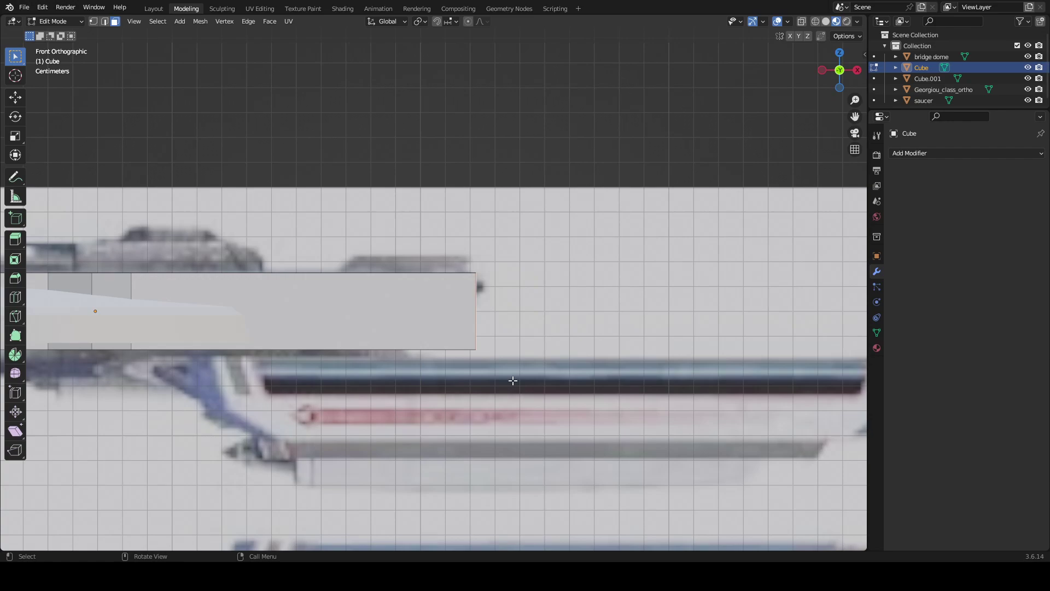
key(g)
key(x)
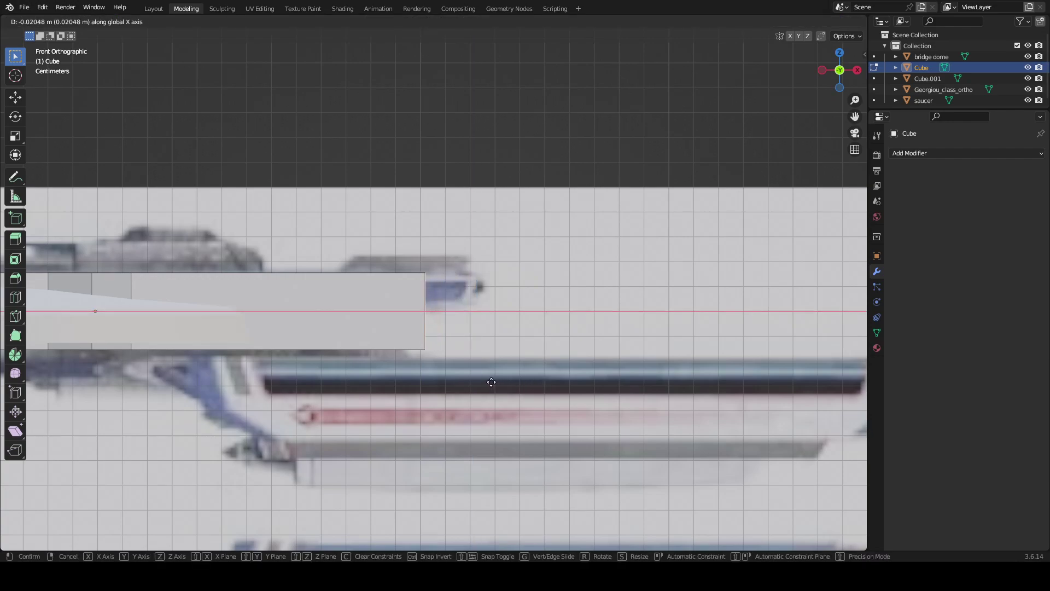
click(409, 373)
- Extrude the hull block's aft face slightly backward and scale it about 1.4 along Z to flare up to the reference height
key(g)
key(z)
key(z)
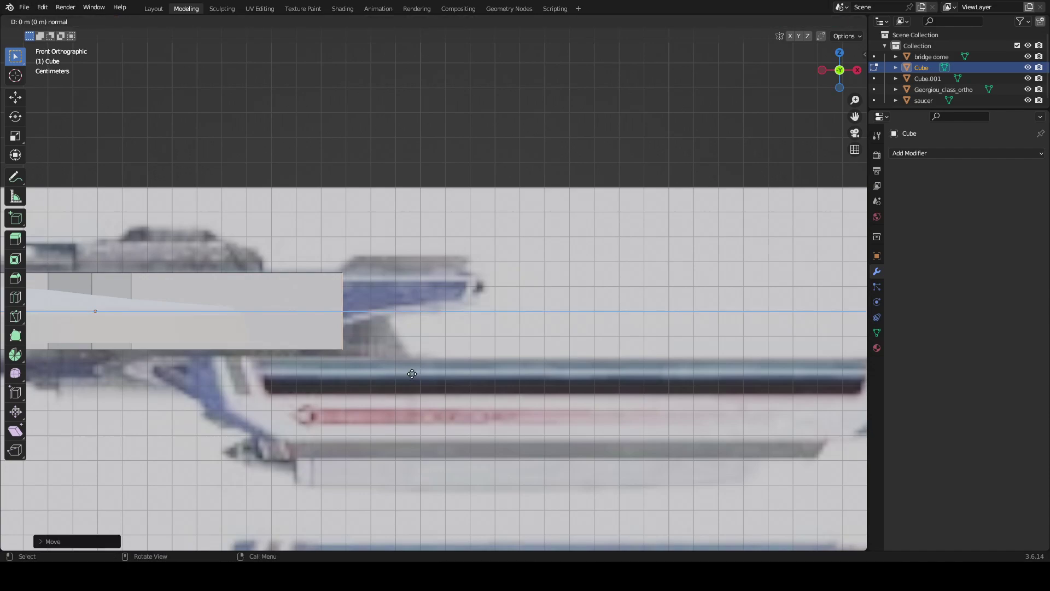
click(422, 373)
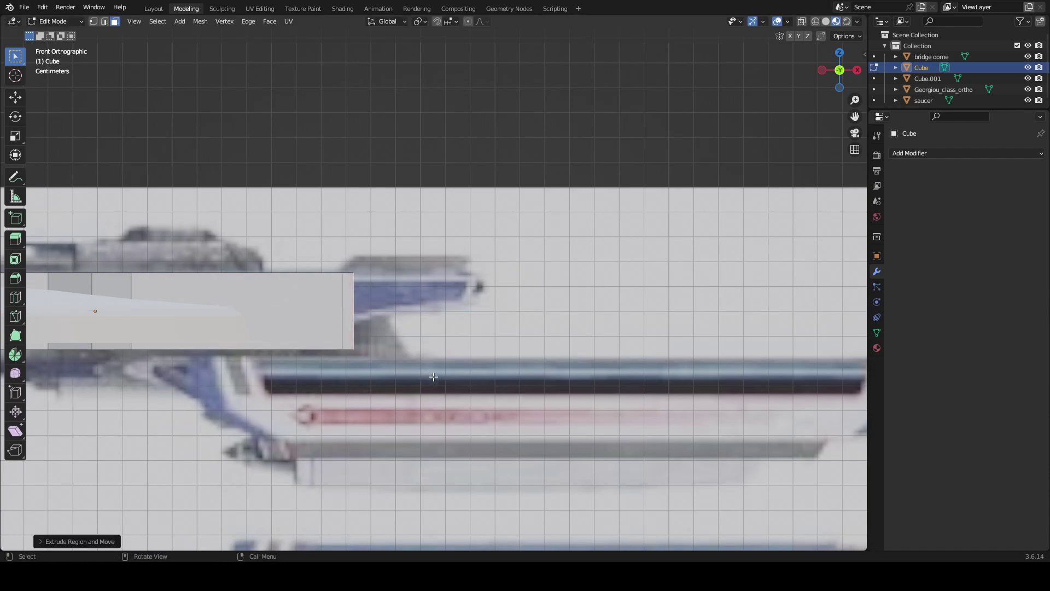
key(s)
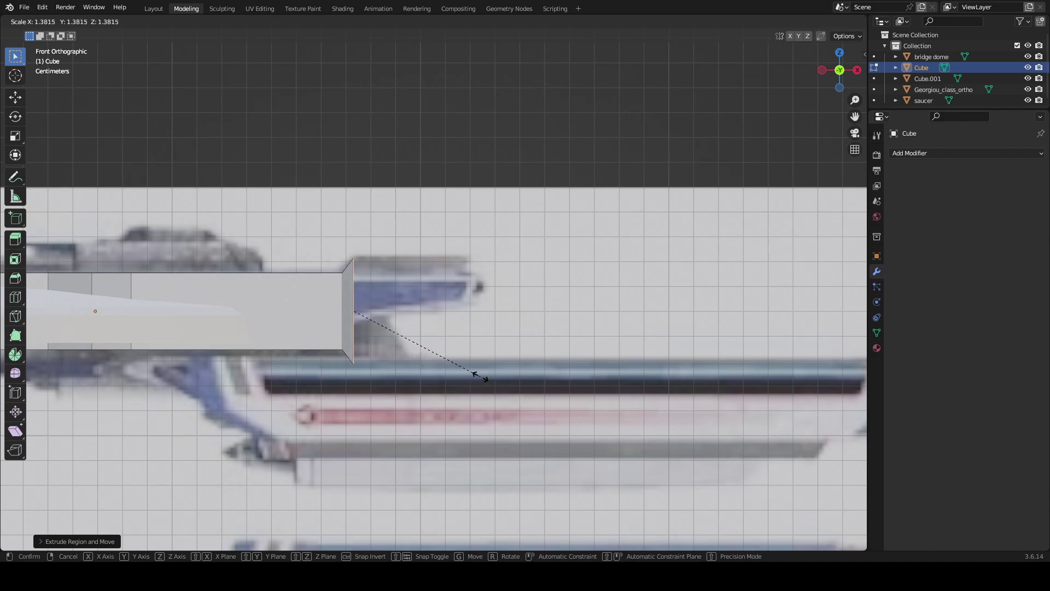
key(shift+y)
key(z)
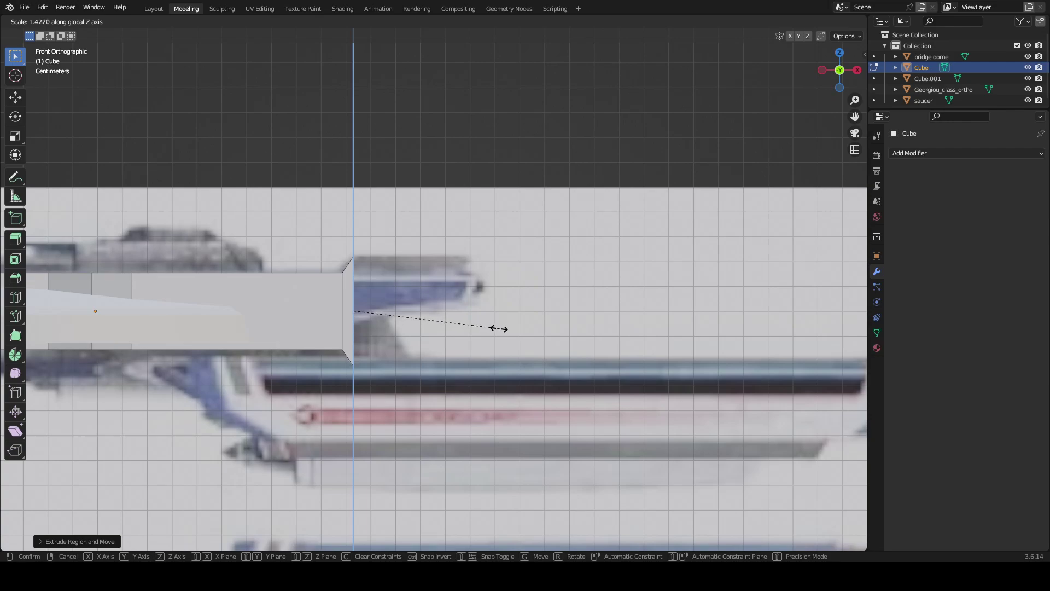
click(493, 327)
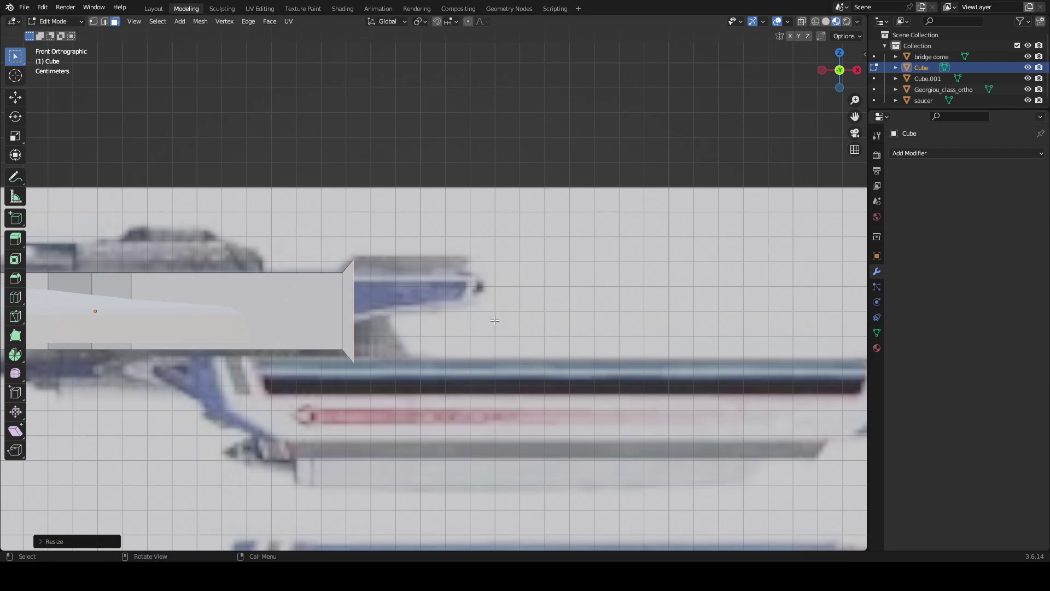
- Extrude the hull block's flared end face about 0.05 m aft to reach the tail end of the side-profile reference
key(e)
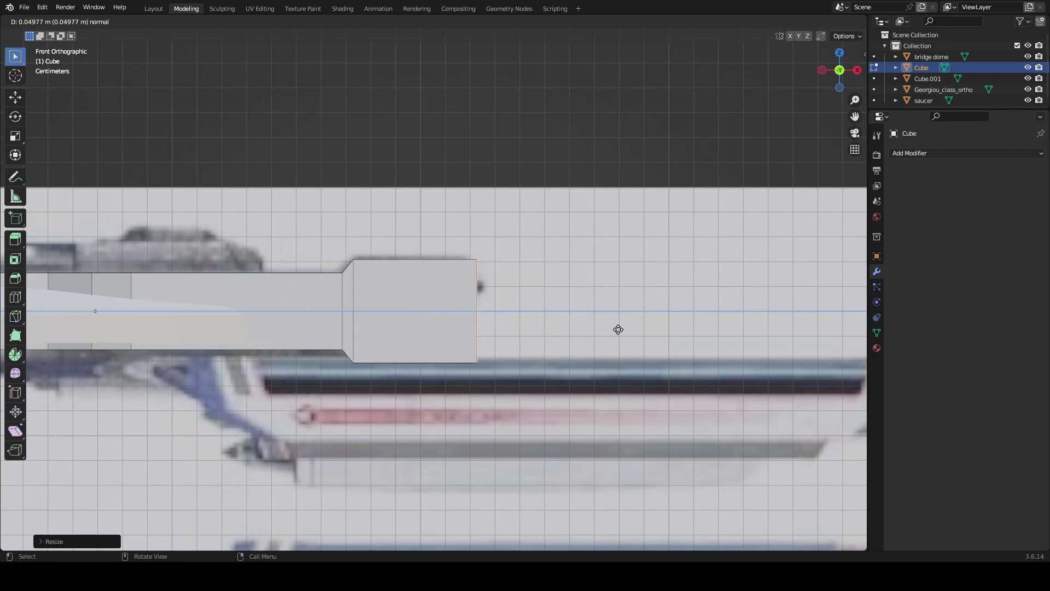
click(625, 330)
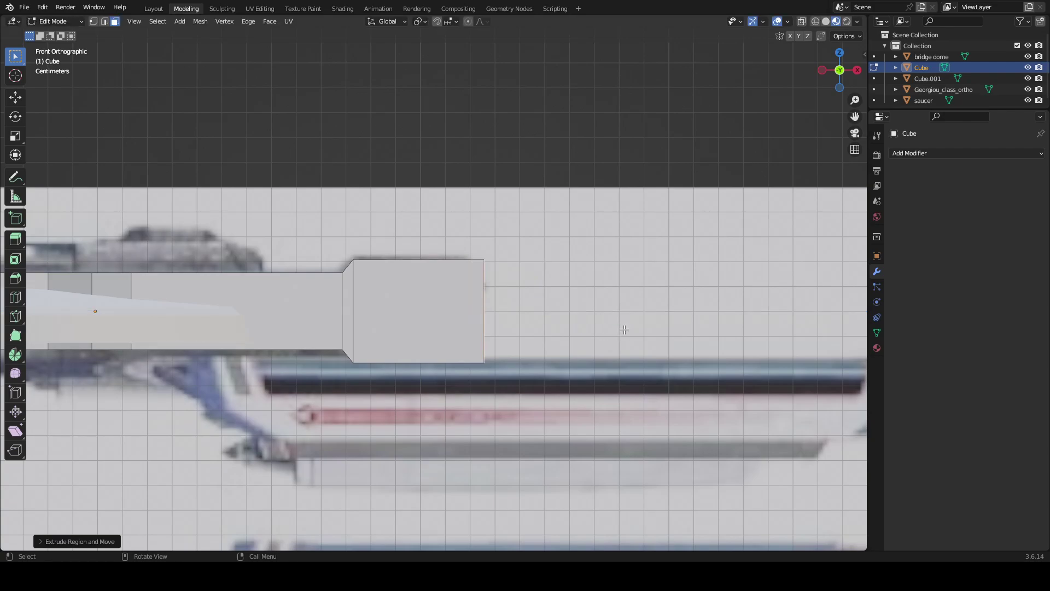
middle_drag(626, 329, 410, 368)
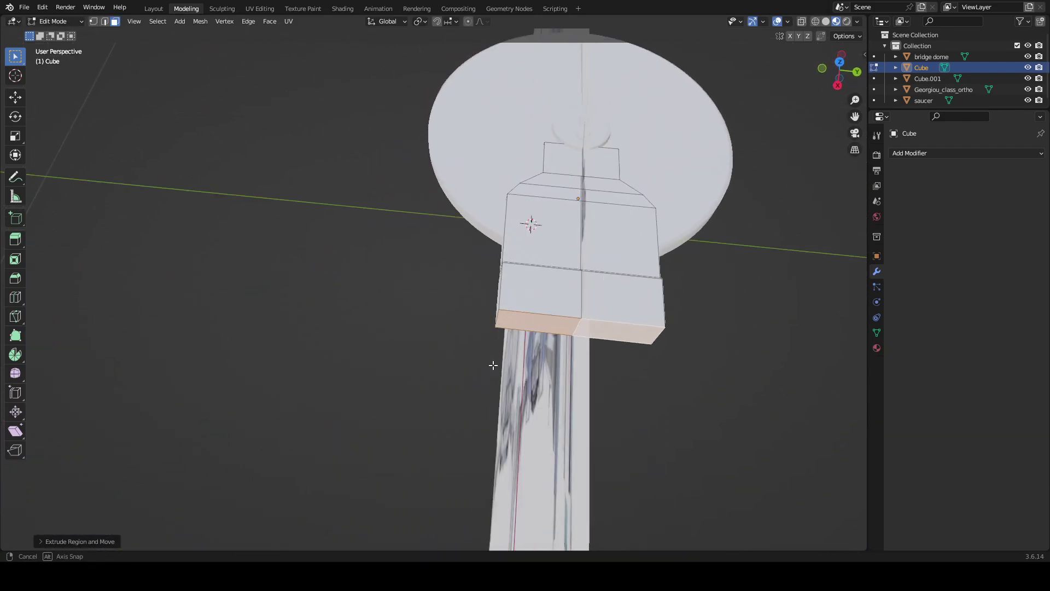
click(410, 368)
- Raise the hull block, bridge dome and saucer together about 0.11 m along the Z axis, clear of the reference sheet
click(152, 9)
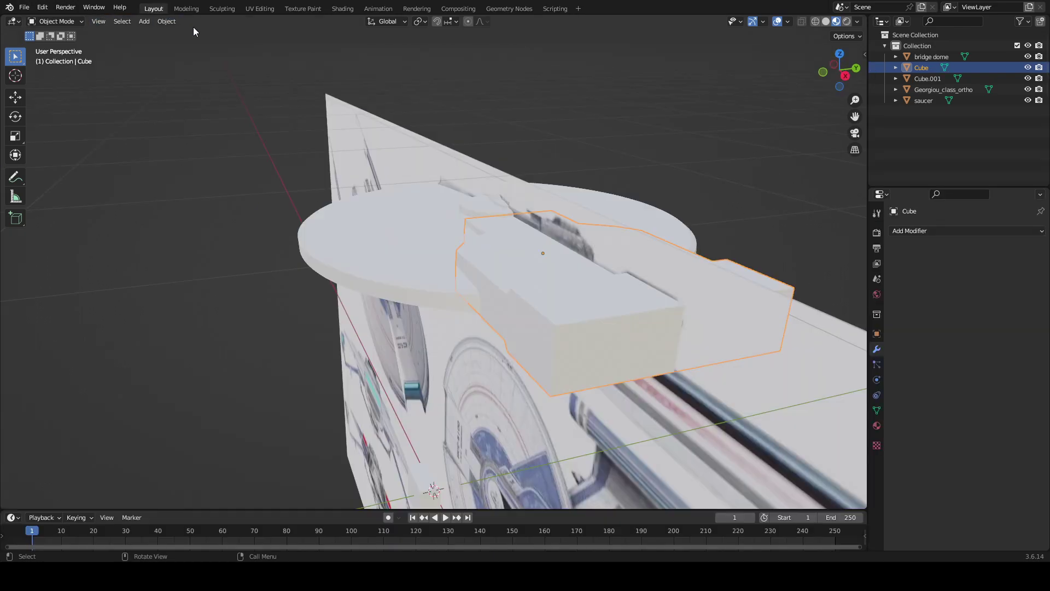
middle_drag(623, 216, 709, 197)
middle_drag(380, 246, 429, 330)
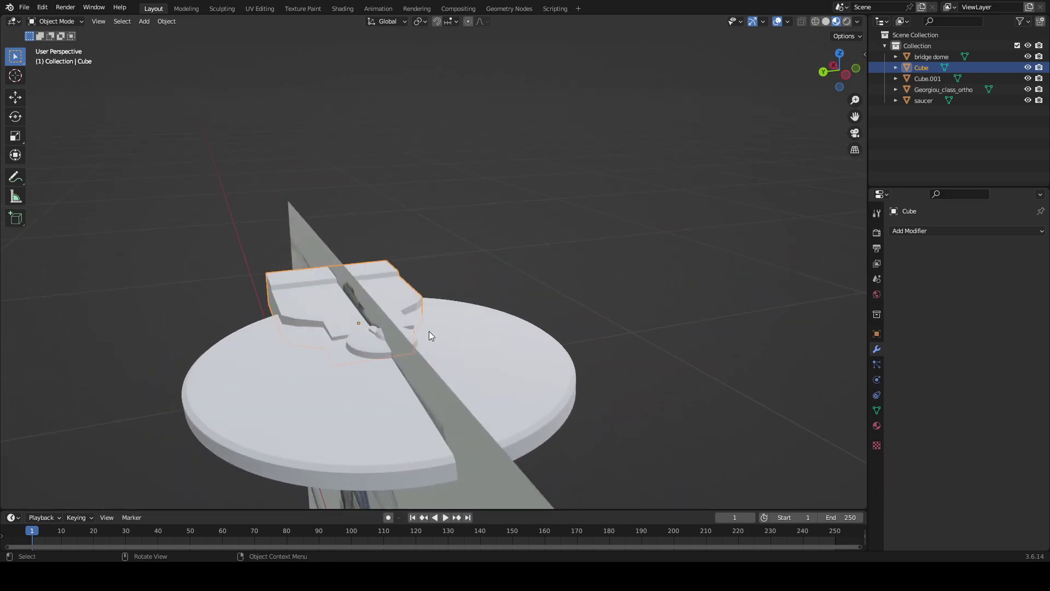
shift+click(370, 341)
shift+click(349, 397)
middle_drag(349, 397, 602, 158)
key(g)
key(z)
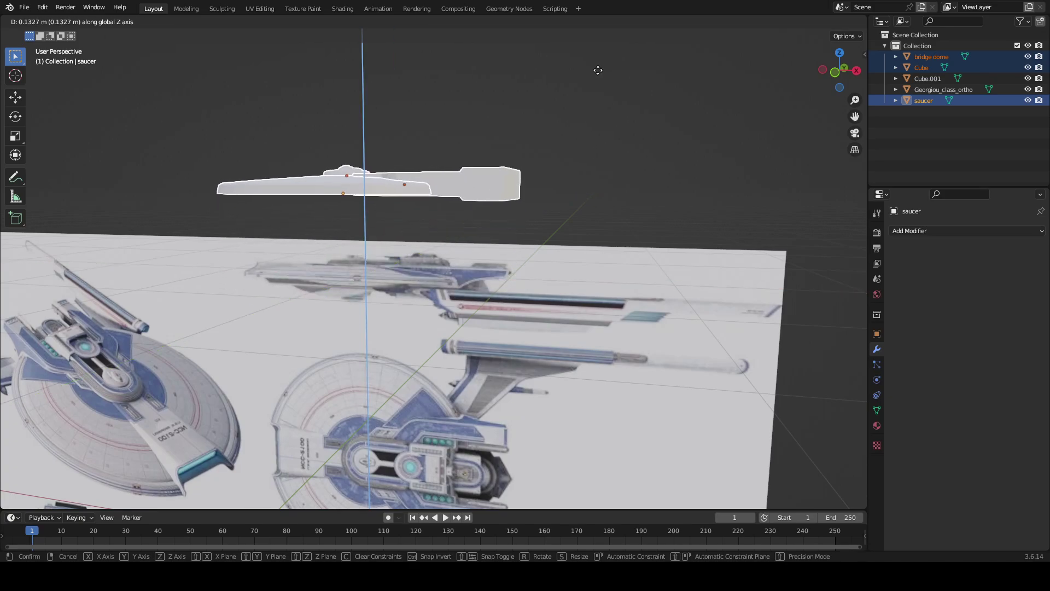
click(547, 102)
scroll(553, 95, up, 5)
middle_drag(543, 96, 535, 119)
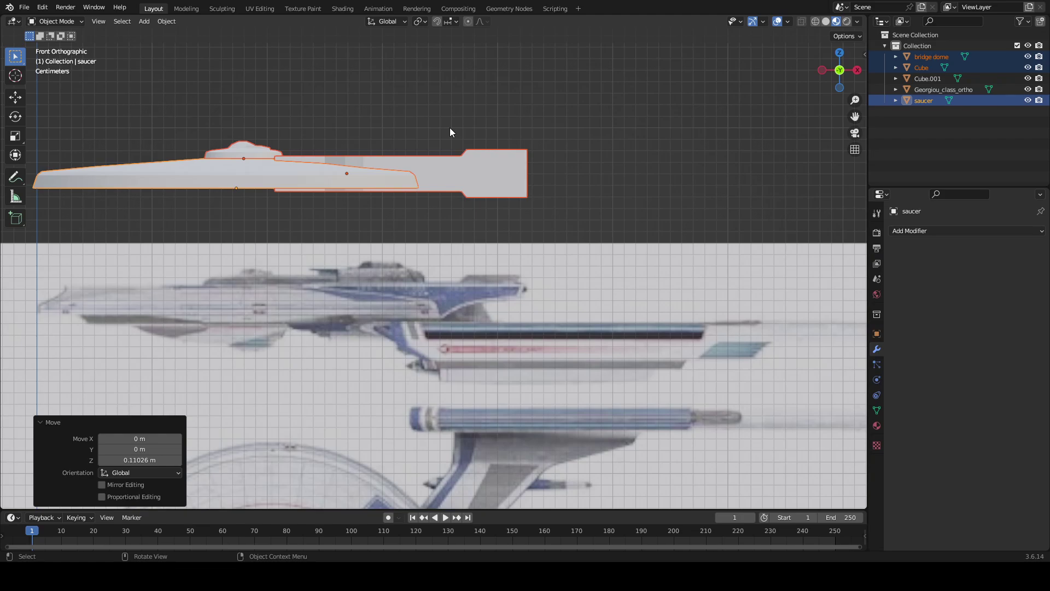
- Select the hull block alone and open its mesh for face editing from the underside
middle_drag(449, 127, 416, 352)
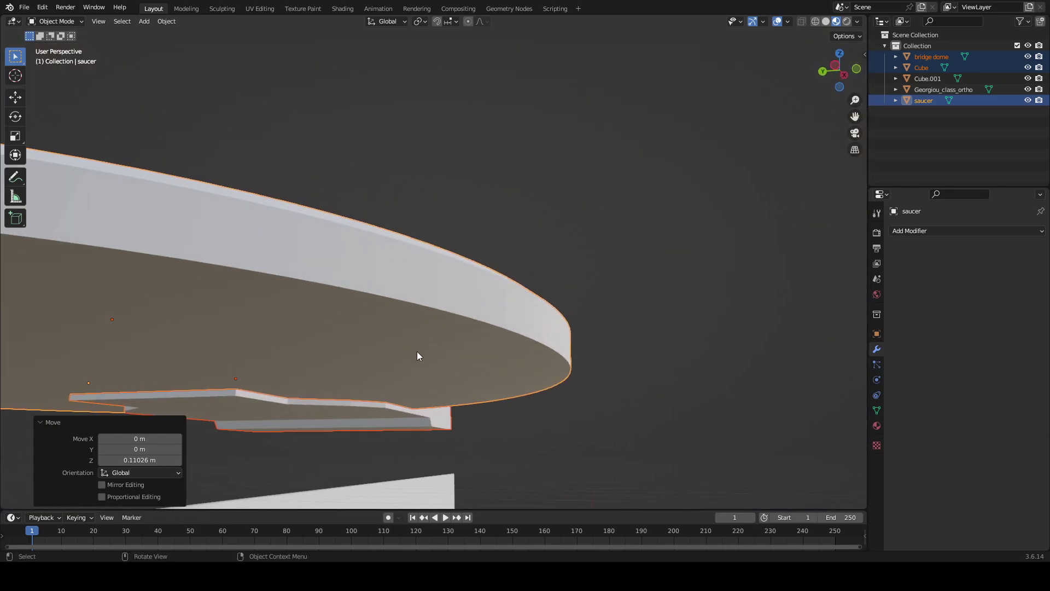
click(366, 420)
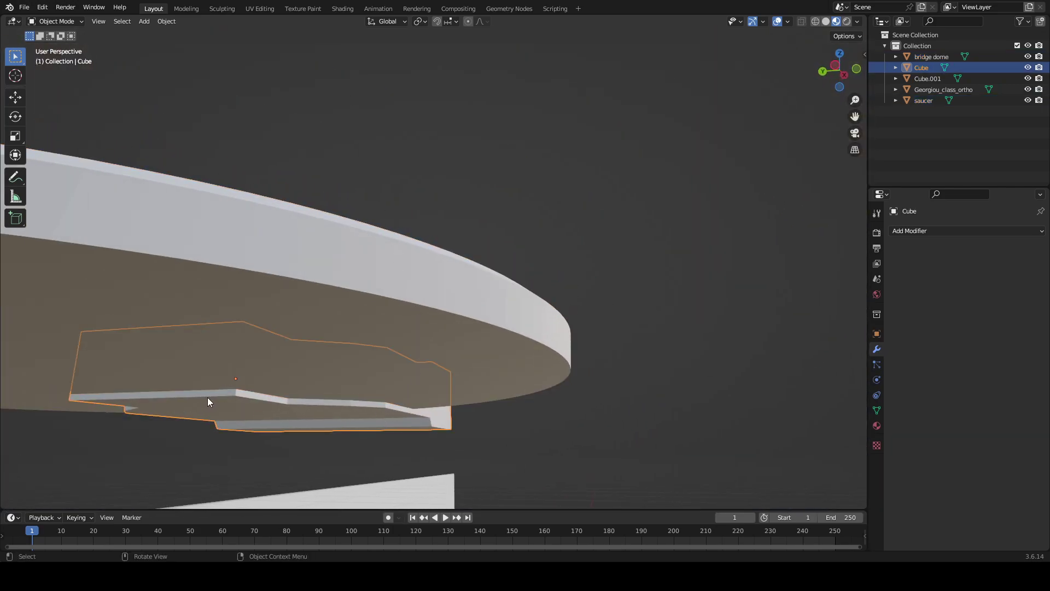
middle_drag(422, 392, 317, 174)
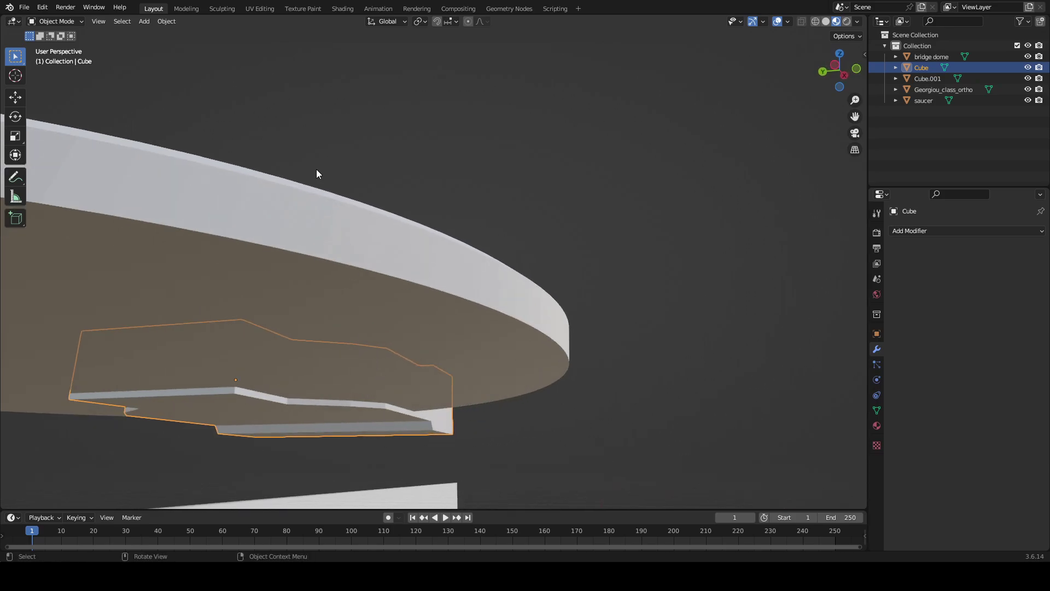
click(177, 8)
middle_drag(479, 200, 559, 227)
scroll(558, 228, up, 5)
click(524, 280)
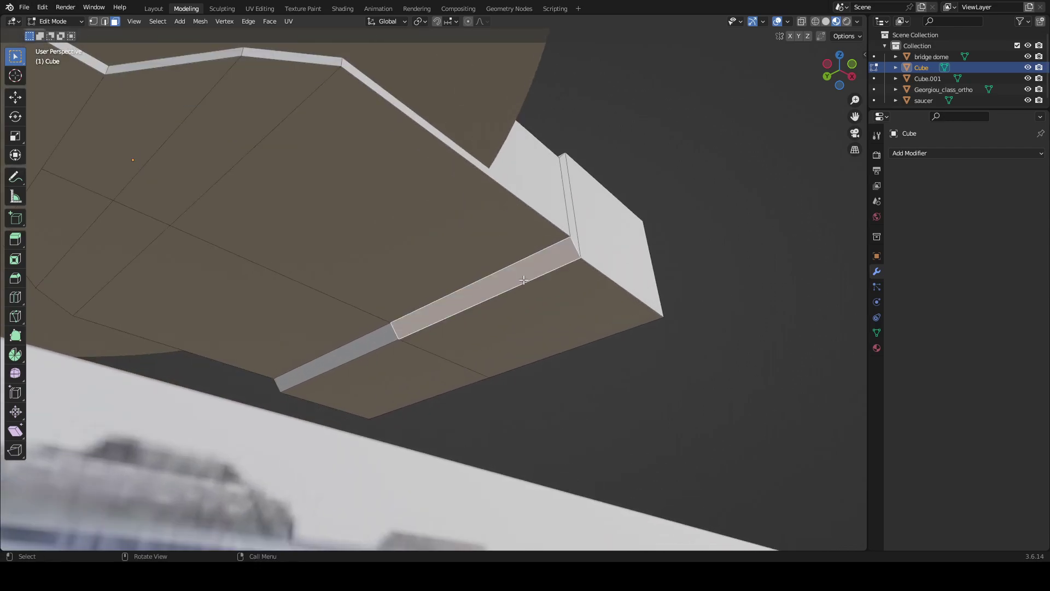
- Select all of the hull block's underside faces, including the small step faces near the tail, and raise them about 0.003 m along Z
click(429, 364)
shift+click(480, 334)
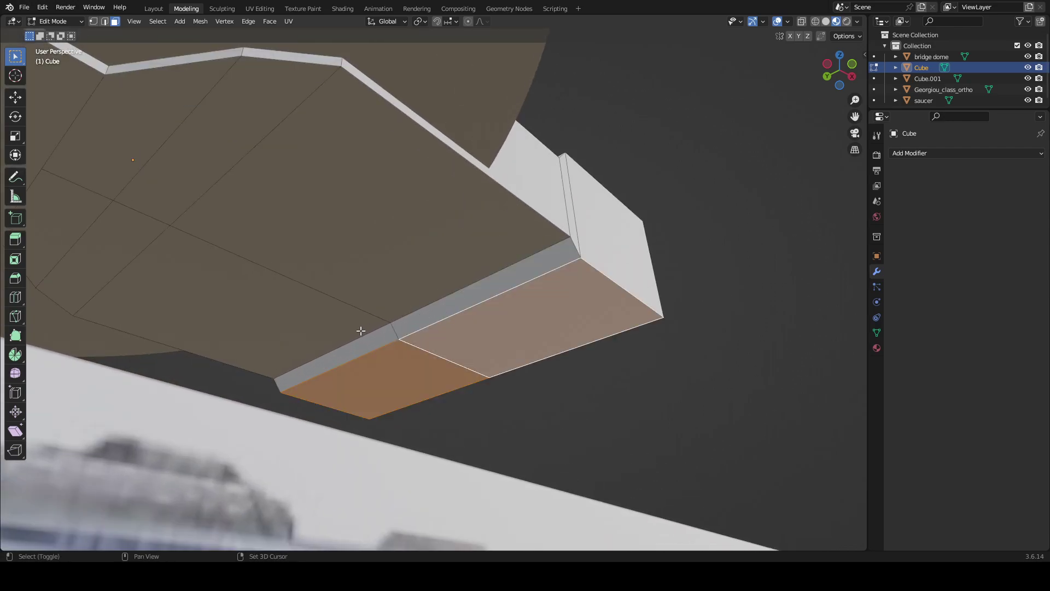
shift+click(438, 313)
shift+click(417, 293)
shift+click(186, 270)
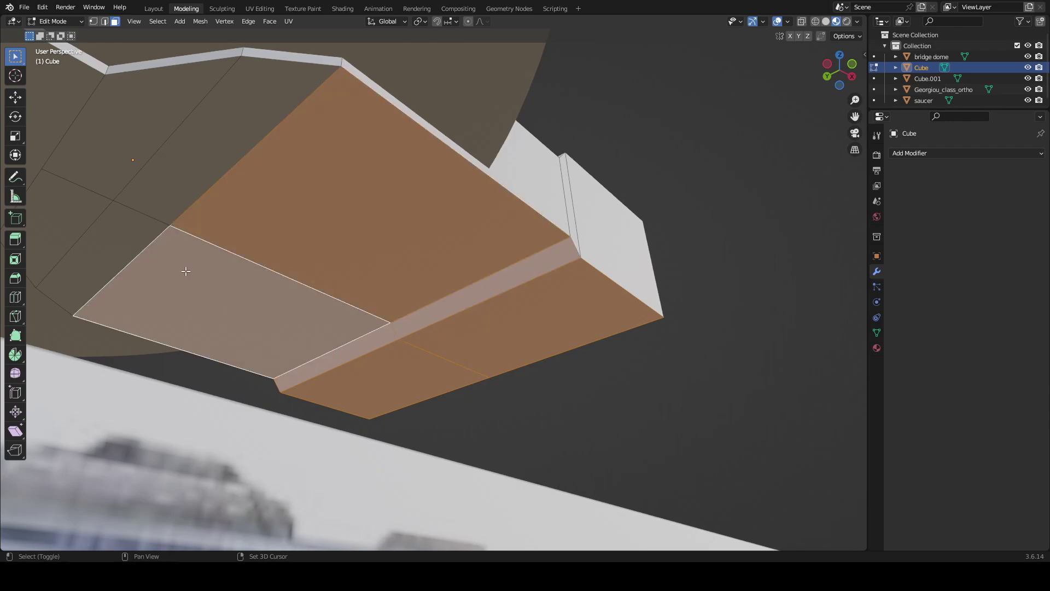
shift+click(158, 242)
shift+click(146, 233)
shift+click(192, 264)
shift+click(197, 189)
shift+click(101, 191)
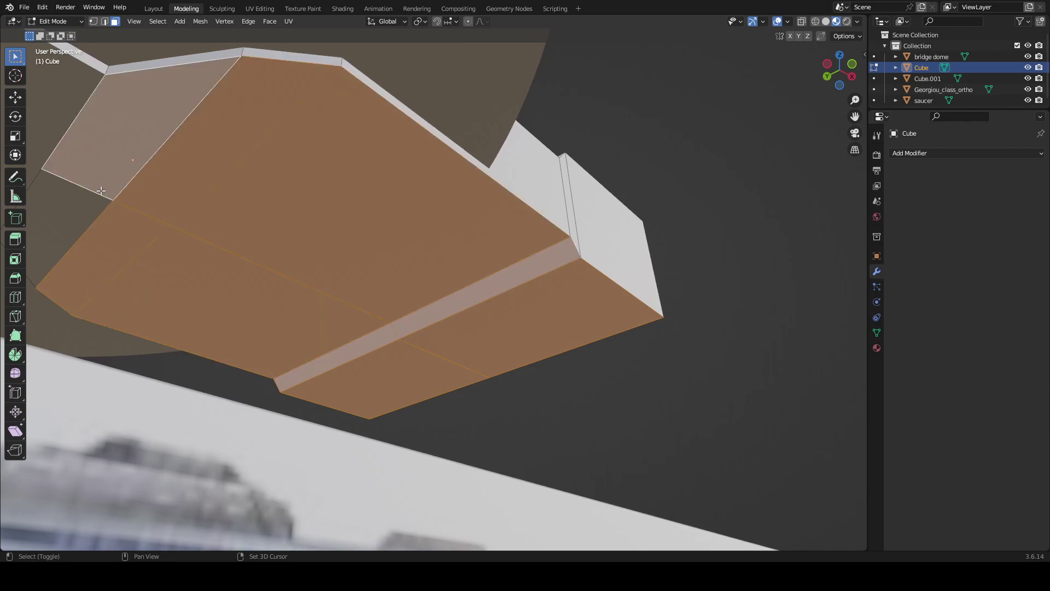
shift+click(102, 190)
shift+click(84, 222)
shift+click(188, 157)
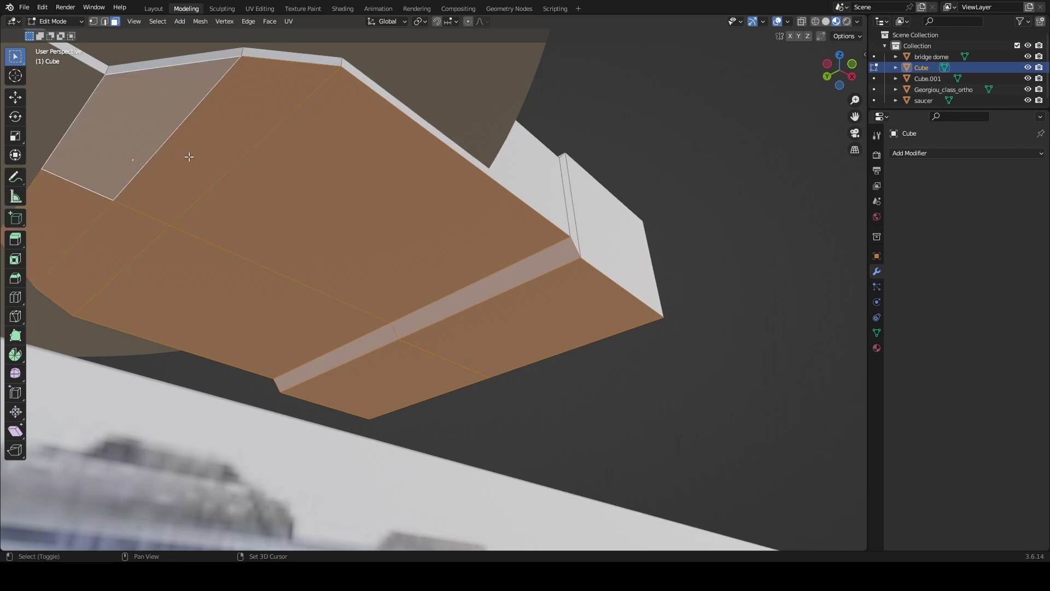
middle_drag(187, 157, 436, 322)
shift+click(296, 255)
middle_drag(296, 255, 552, 288)
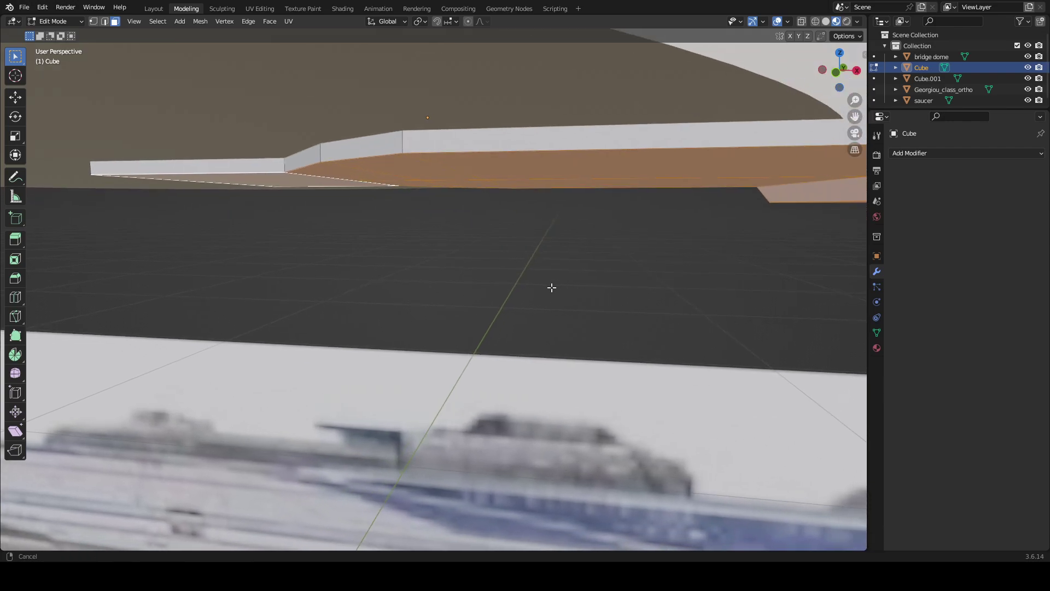
key(g)
key(z)
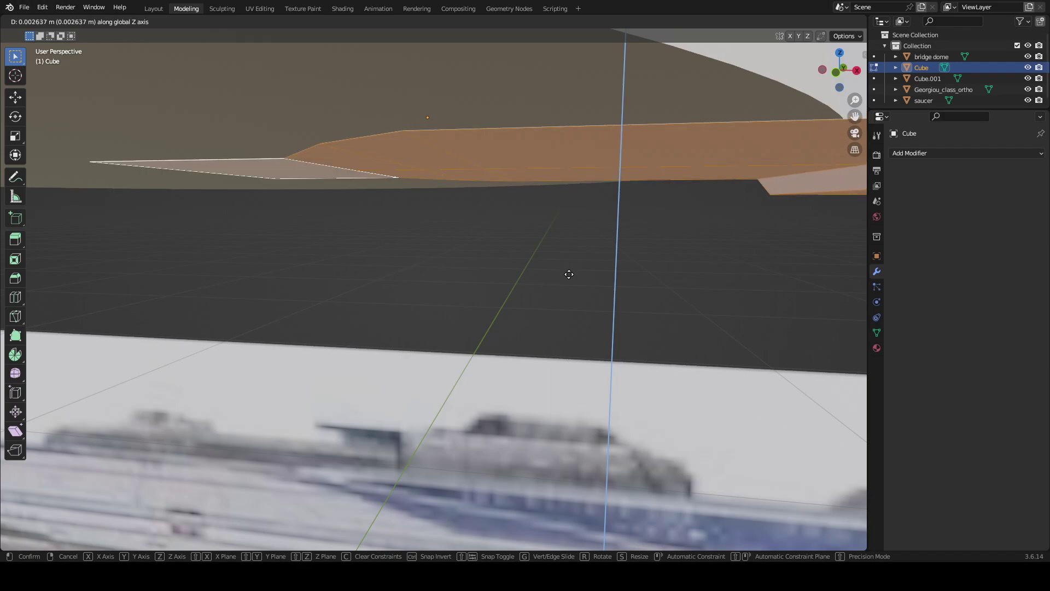
click(569, 272)
scroll(583, 270, down, 3)
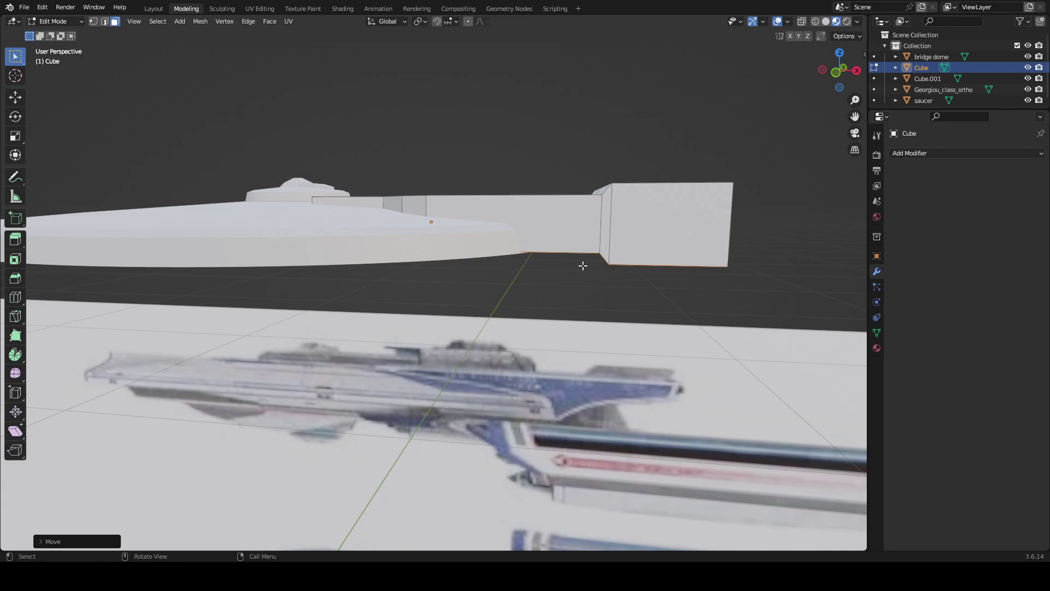
- Move the hull block's forward end face forward along X until it reaches beside the middle of the bridge dome's base
middle_drag(552, 101, 529, 99)
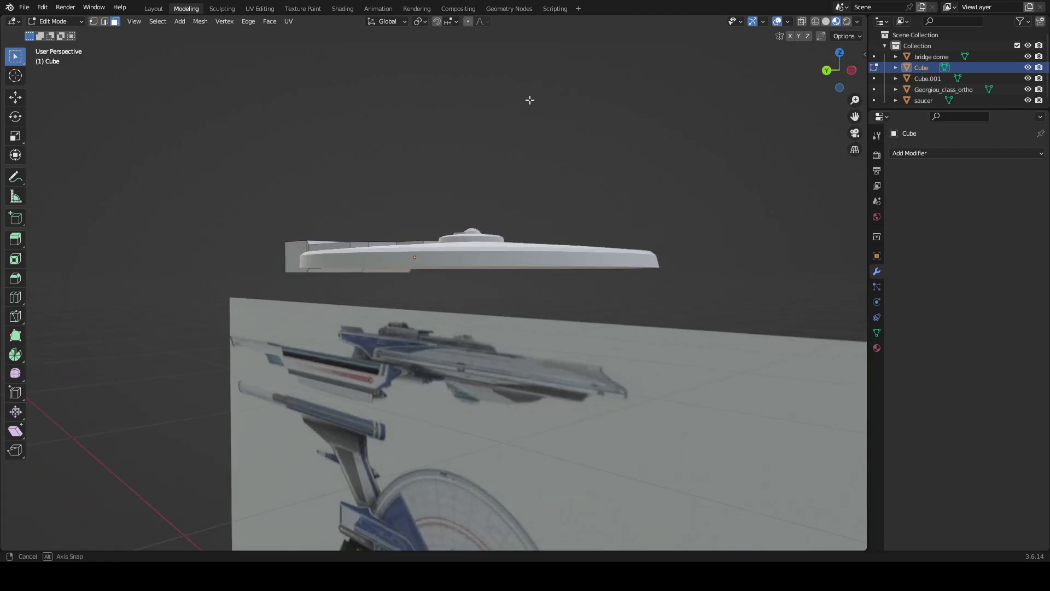
click(153, 8)
scroll(499, 147, down, 3)
middle_drag(500, 148, 542, 279)
scroll(464, 294, up, 2)
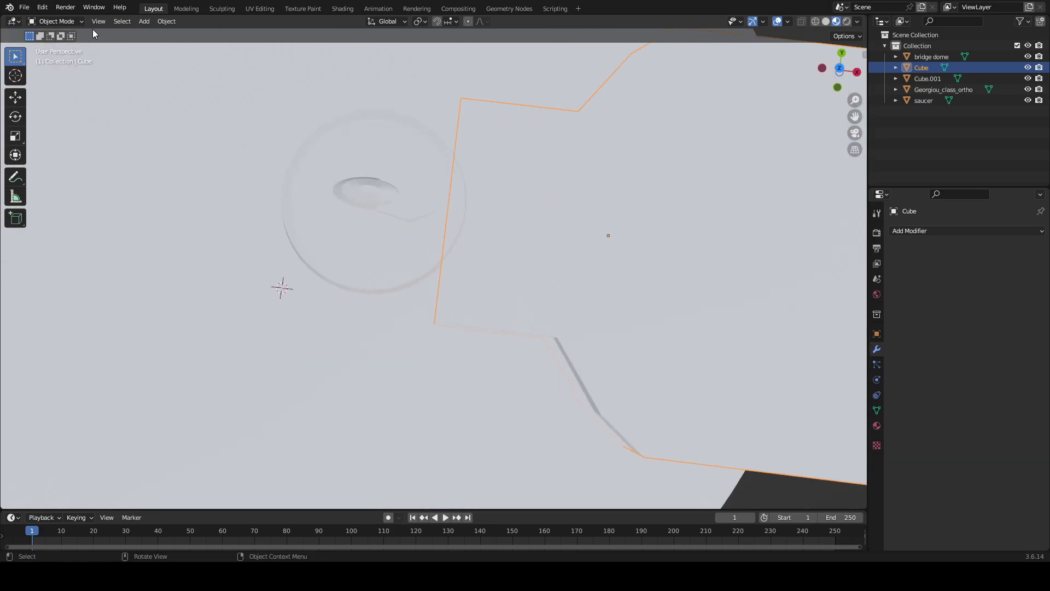
click(184, 8)
middle_drag(303, 63, 485, 495)
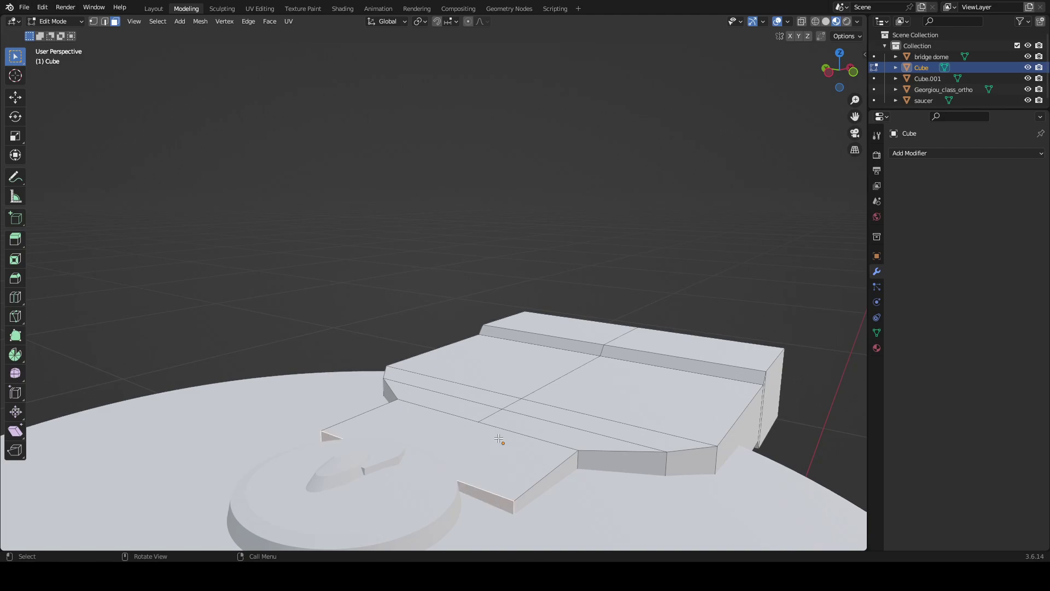
middle_drag(499, 438, 472, 331)
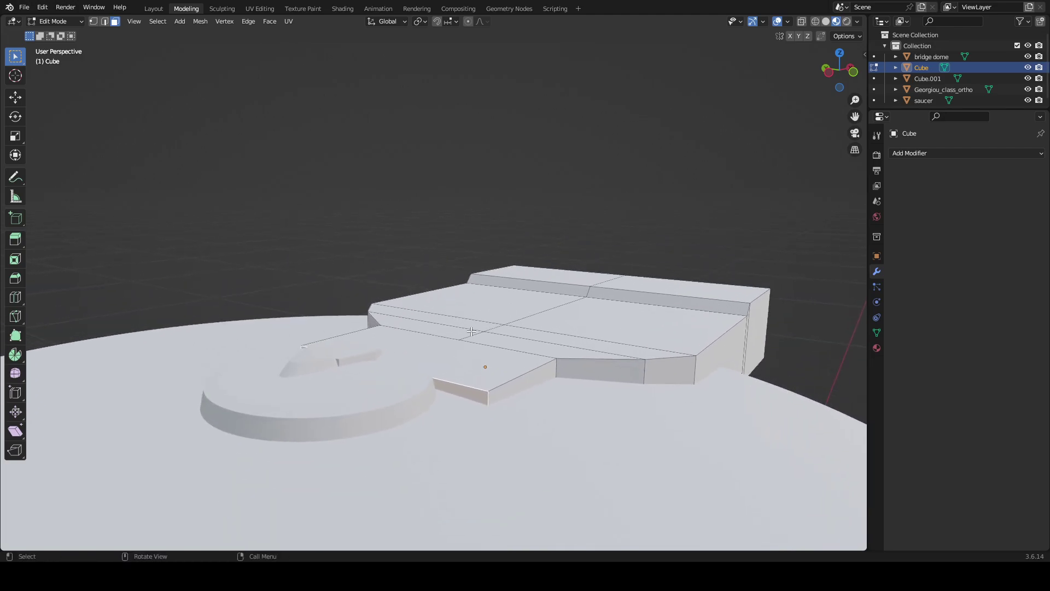
key(g)
middle_drag(468, 332, 430, 346)
click(421, 349)
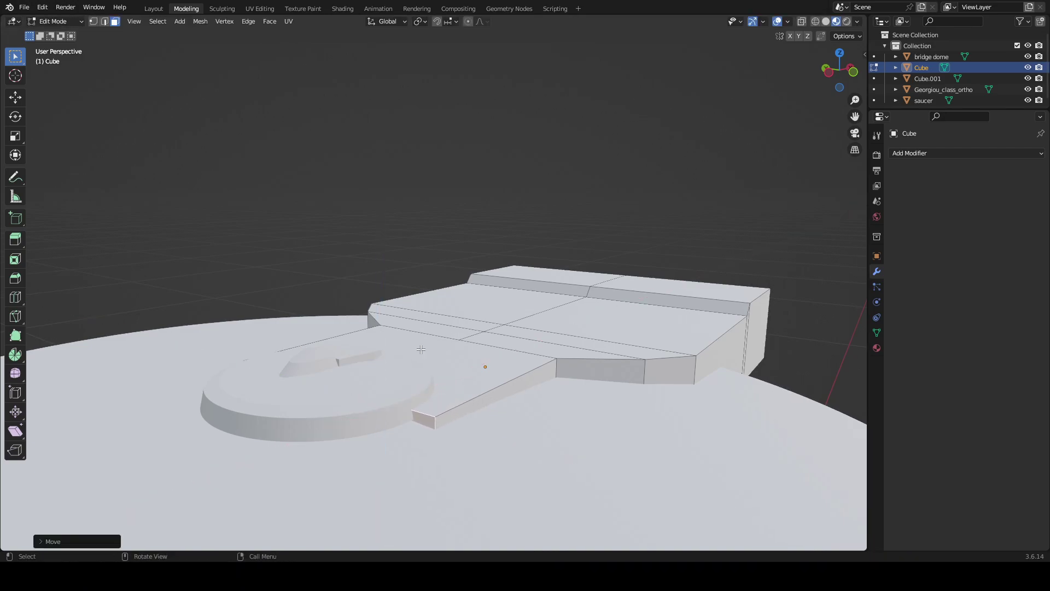
- Try to narrow the hull block's forward end face along the Y axis
key(s)
key(y)
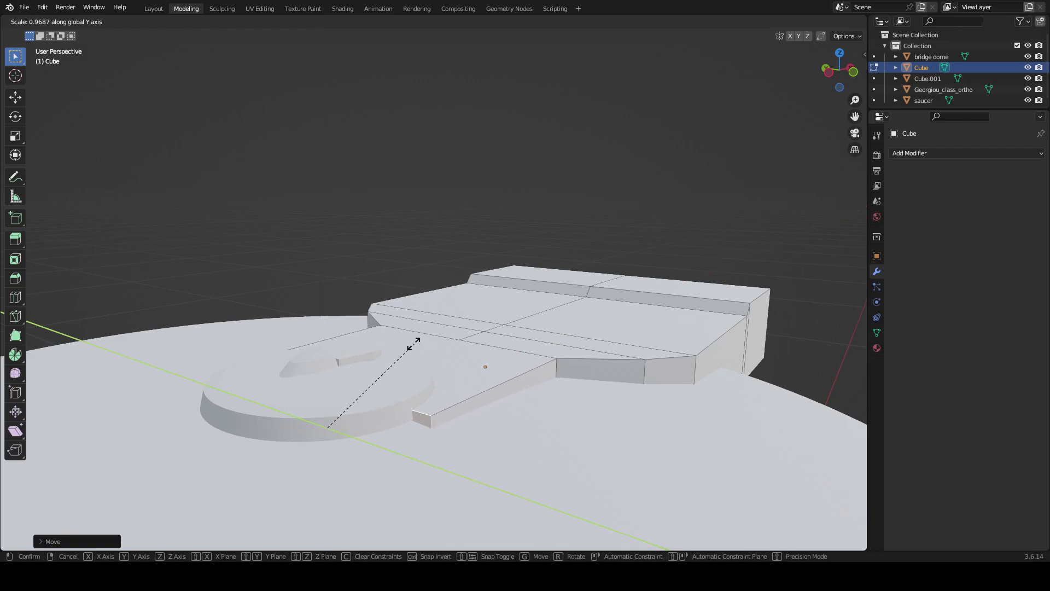
click(408, 365)
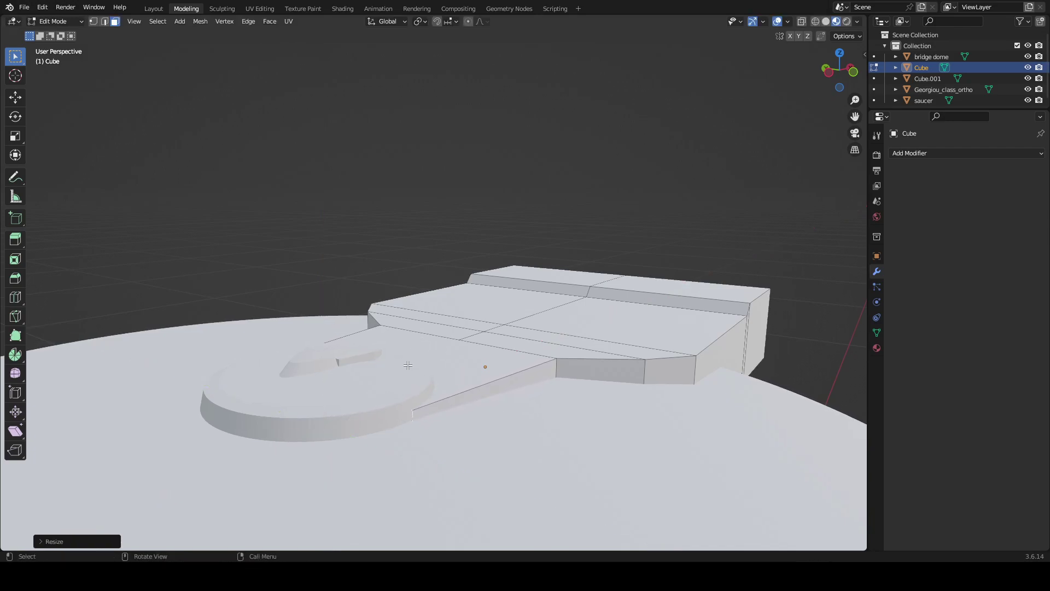
middle_drag(408, 365, 311, 417)
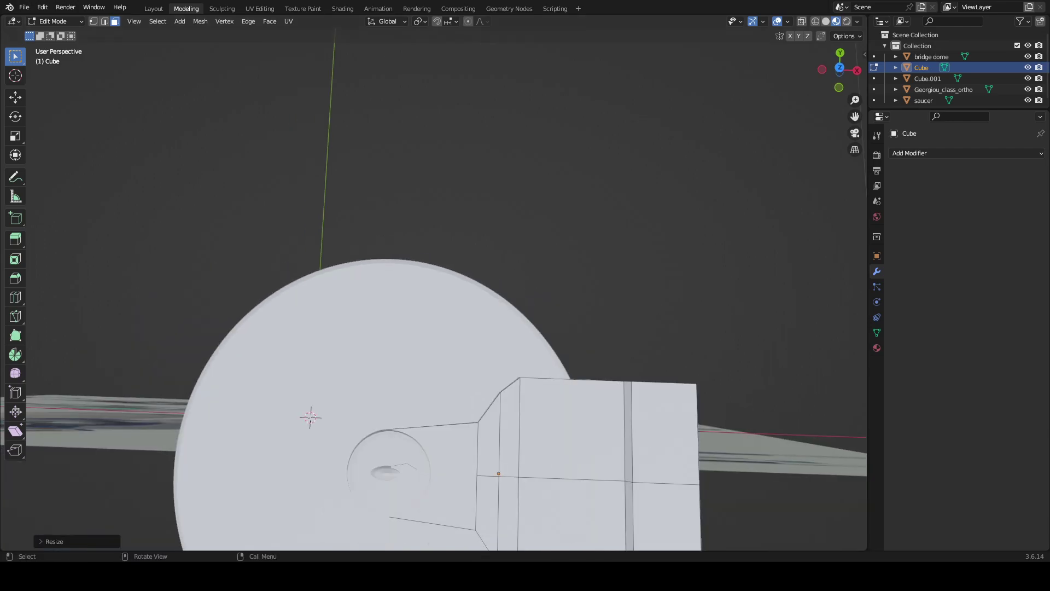
middle_drag(510, 405, 516, 305)
key(ctrl+z)
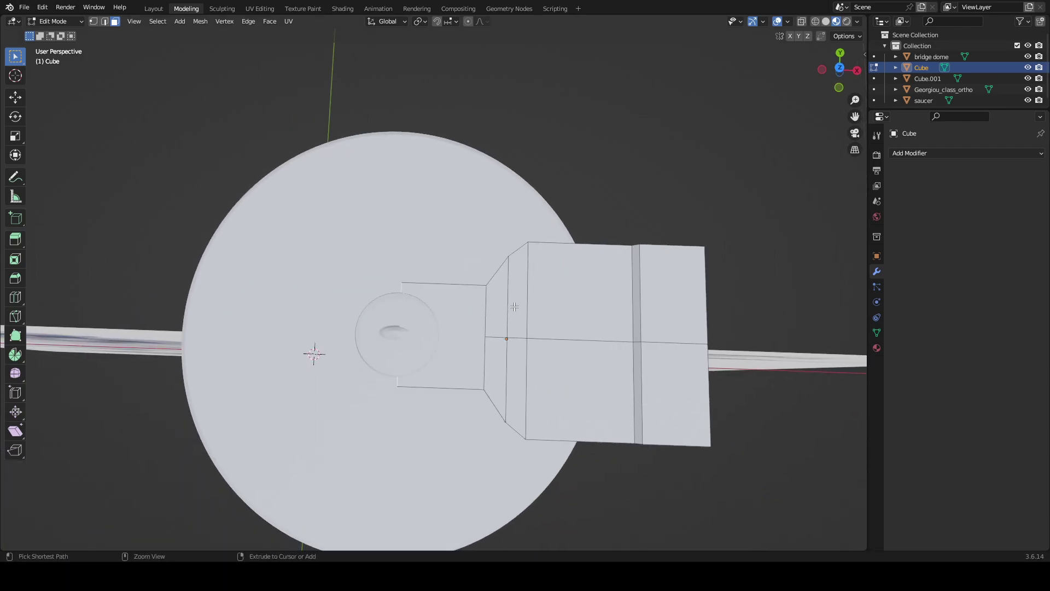
- In the saucer's mesh, scale the central top face to about 1.37 so it extends beyond the bridge dome's base
click(154, 9)
scroll(338, 300, down, 3)
middle_drag(338, 299, 463, 188)
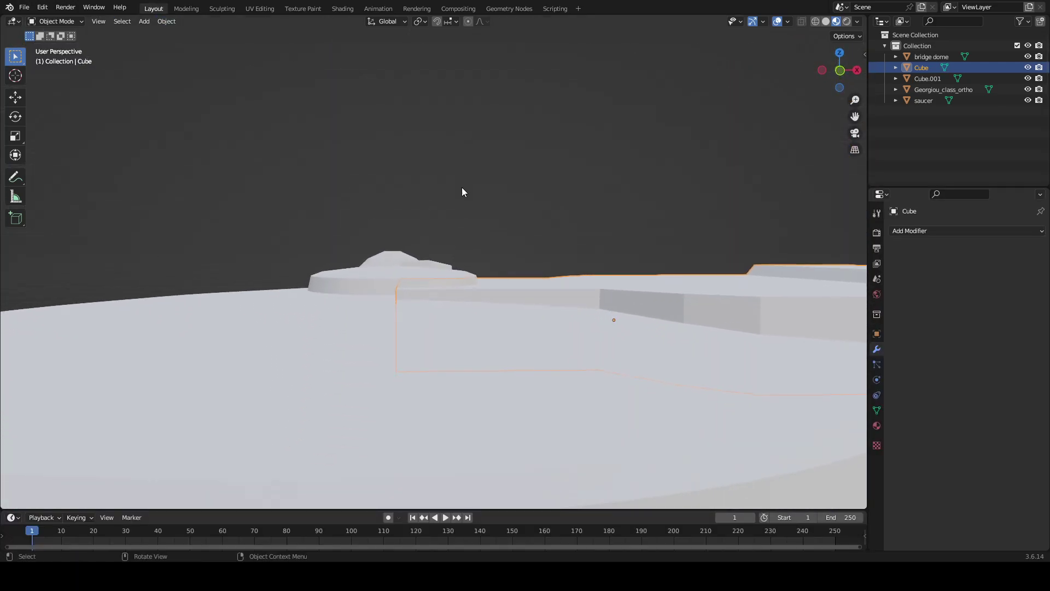
click(358, 304)
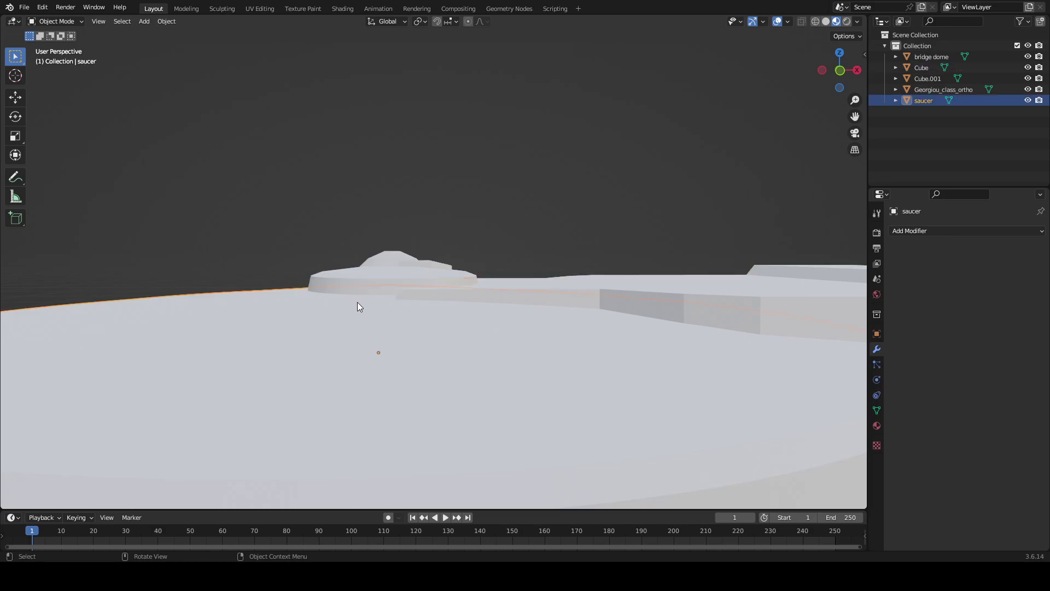
click(186, 9)
middle_drag(331, 277, 407, 215)
scroll(381, 296, up, 5)
scroll(408, 216, up, 3)
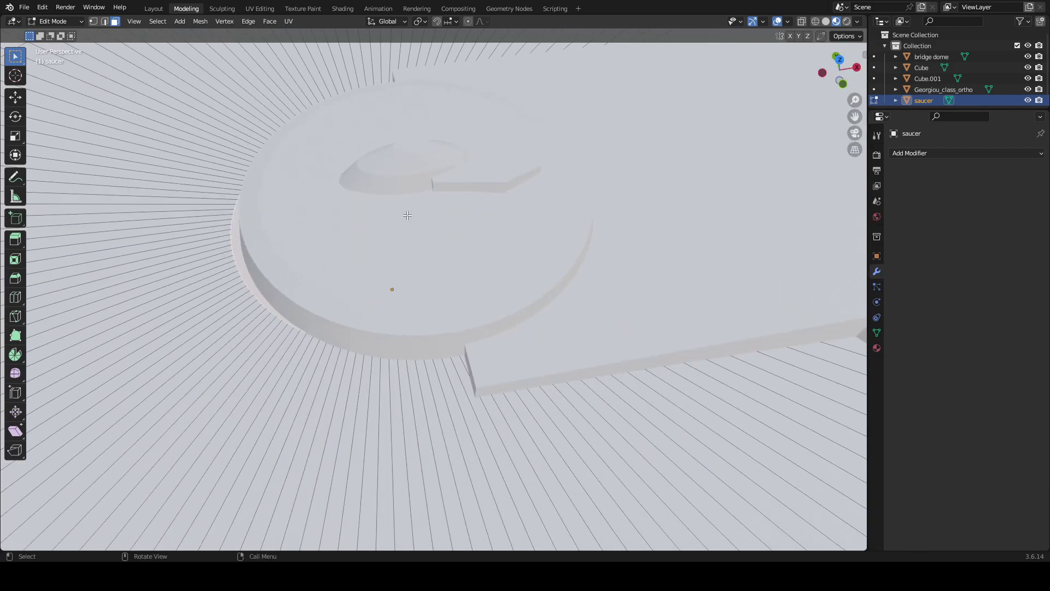
key(s)
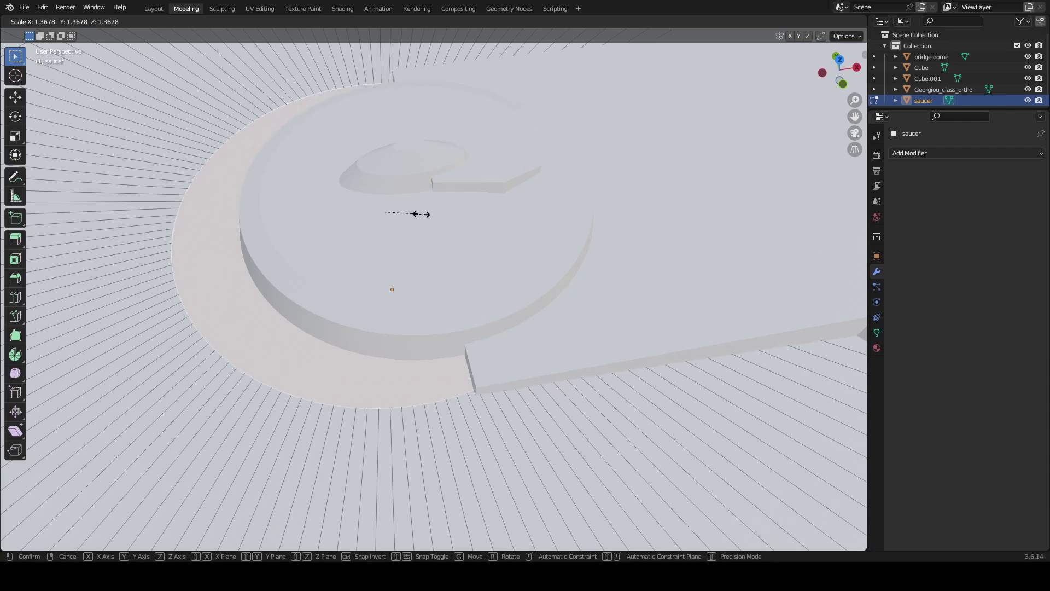
click(421, 214)
- Check the saucer's enlarged central face from above and lower it about 0.002 m along Z
scroll(421, 215, down, 5)
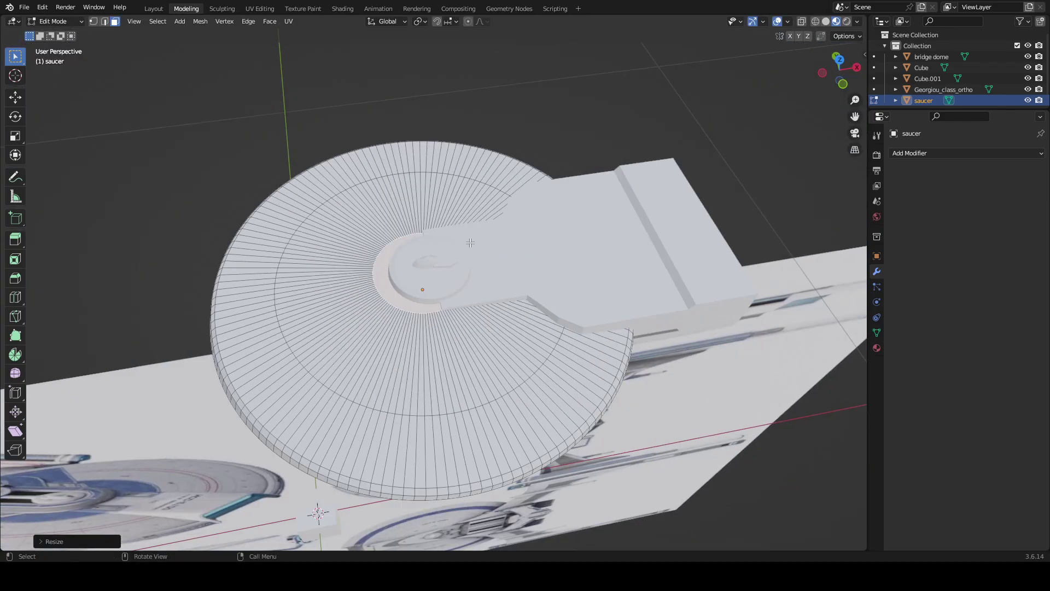
middle_drag(471, 242, 468, 296)
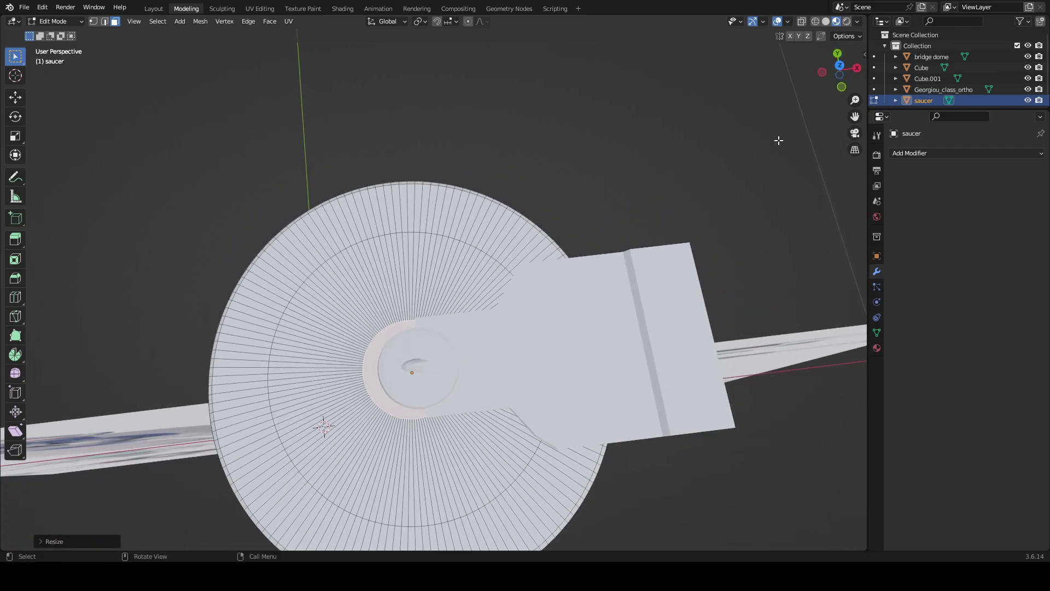
click(844, 70)
shift+middle_drag(548, 307, 537, 265)
scroll(552, 193, up, 5)
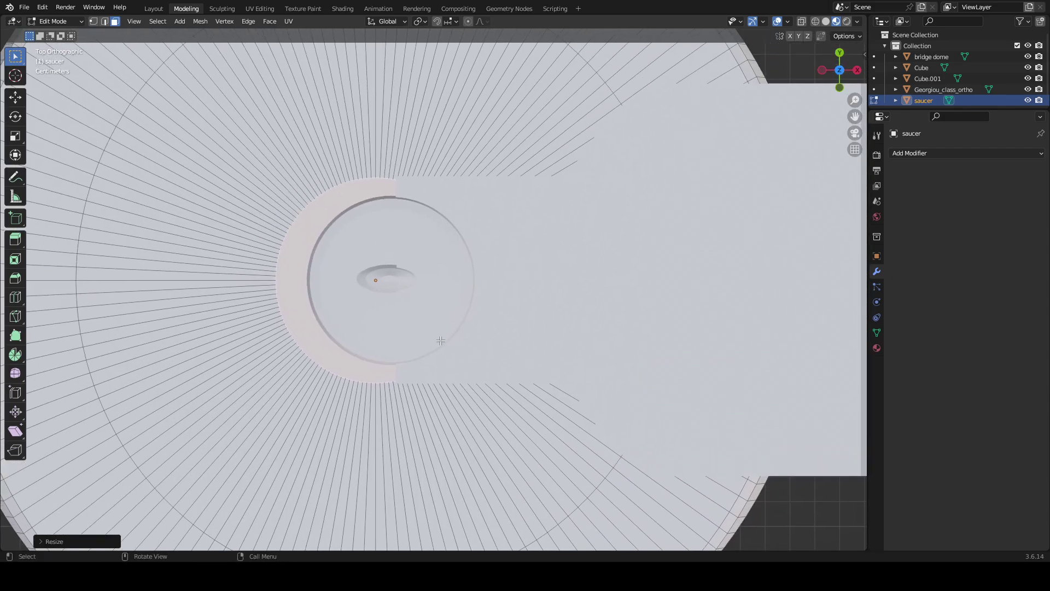
middle_drag(678, 519, 230, 453)
scroll(582, 257, down, 10)
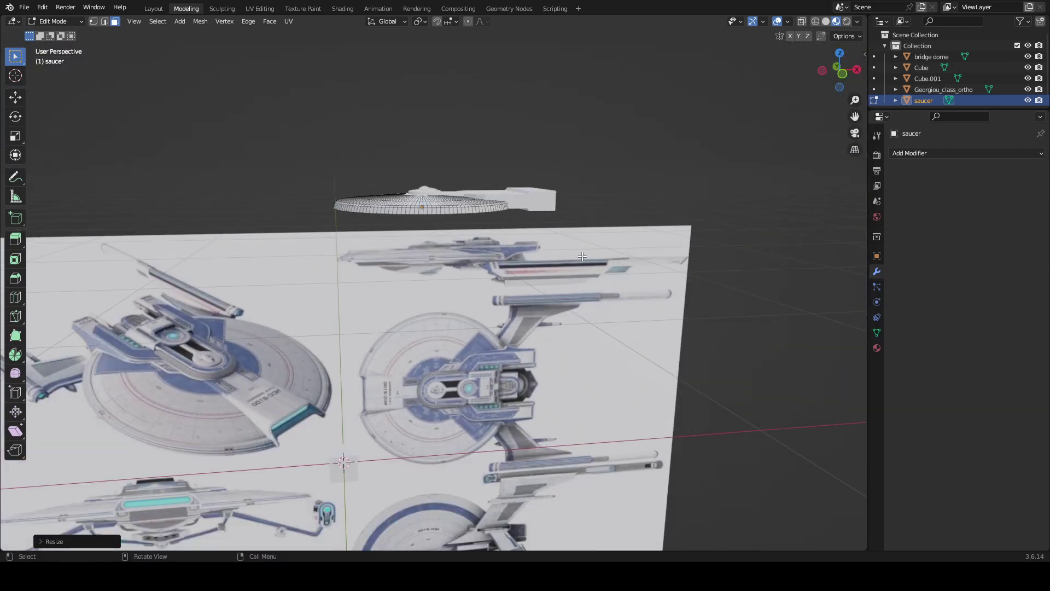
ctrl+middle_drag(583, 256, 639, 333)
key(g)
key(z)
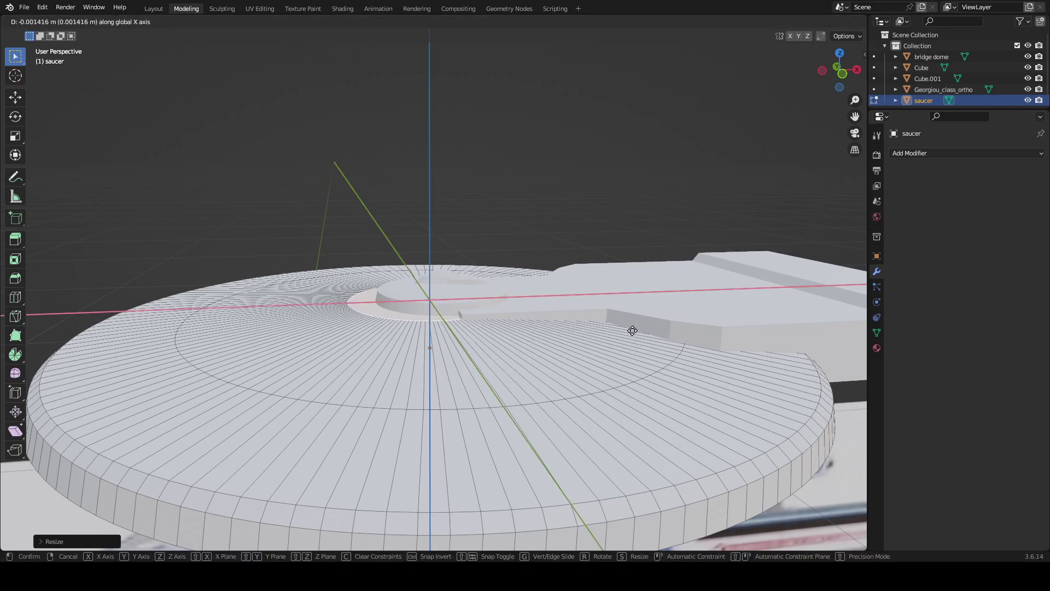
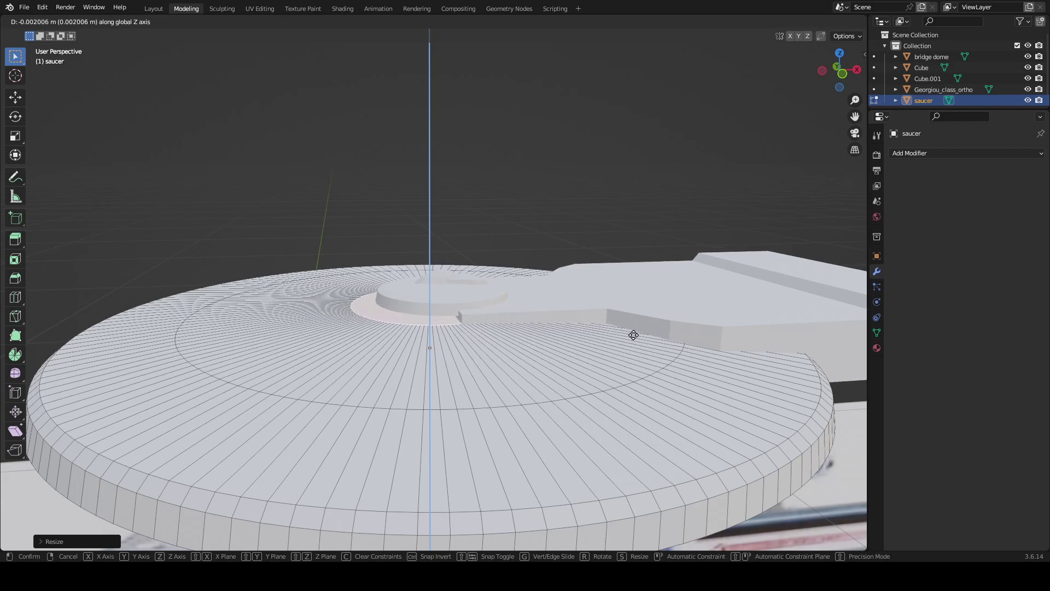
click(635, 331)
- Try to extrude the saucer's central top face about 0.003 m upward along Z around the bridge dome
middle_drag(635, 332, 399, 370)
scroll(547, 328, up, 3)
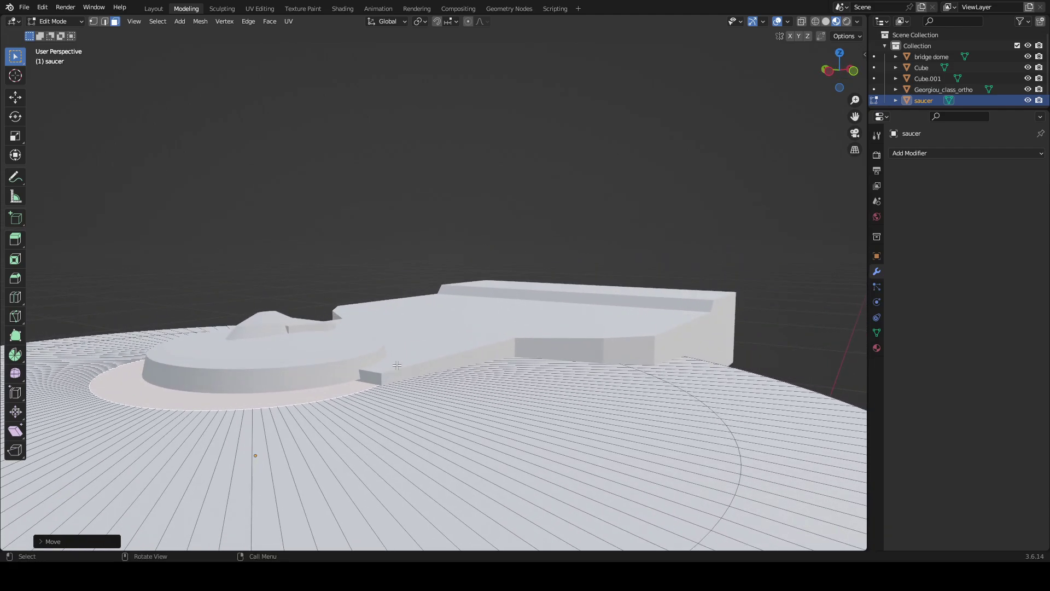
key(g)
key(z)
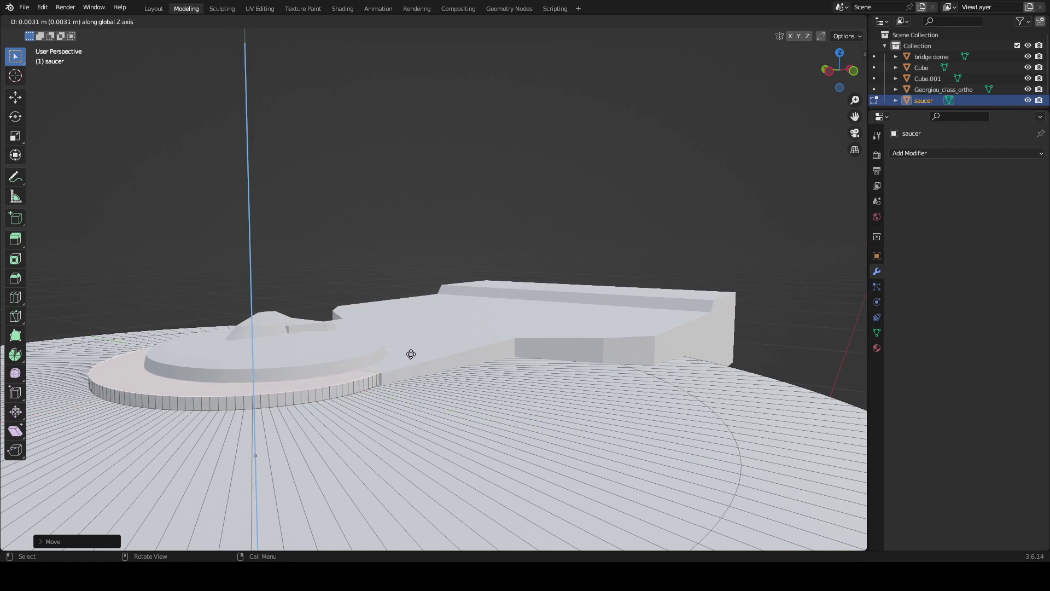
key(Escape)
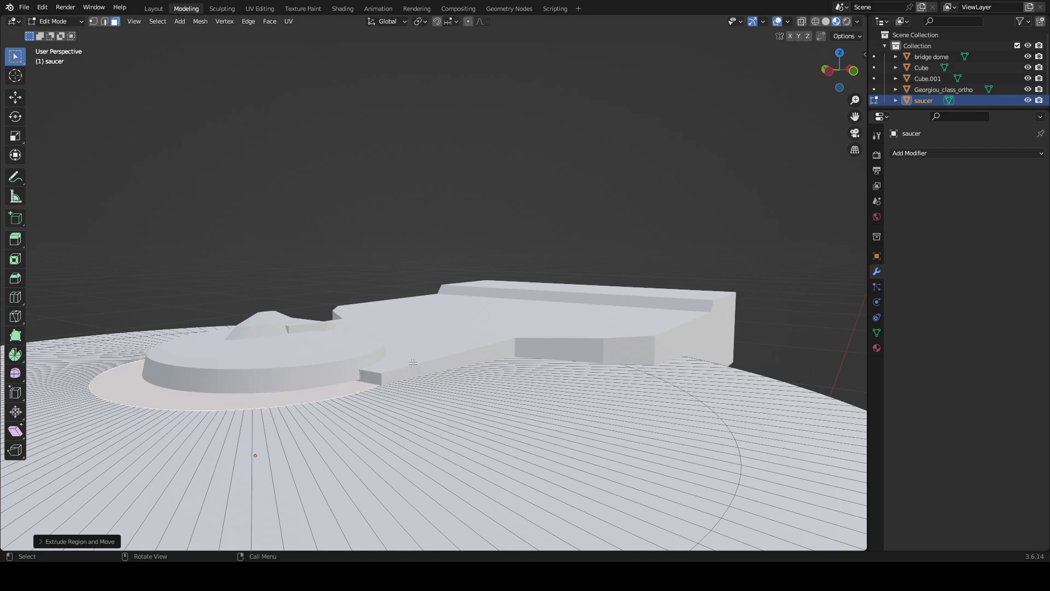
key(ctrl+z)
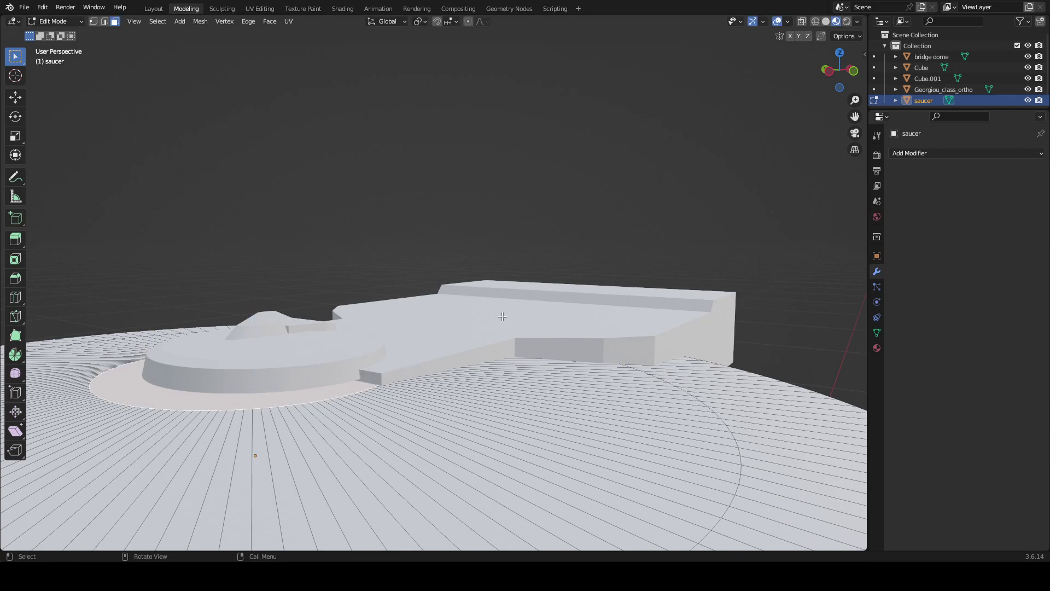
middle_drag(503, 316, 858, 183)
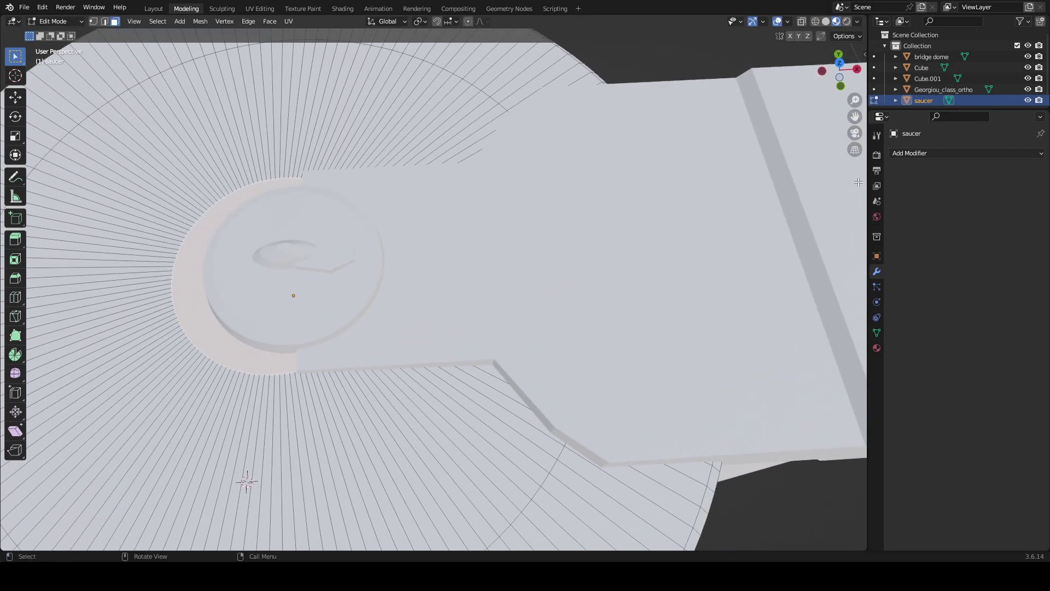
- Examine from above how the saucer's central top face lines up with the bridge dome and the hull block
click(839, 64)
shift+middle_drag(422, 168, 530, 251)
scroll(532, 252, up, 4)
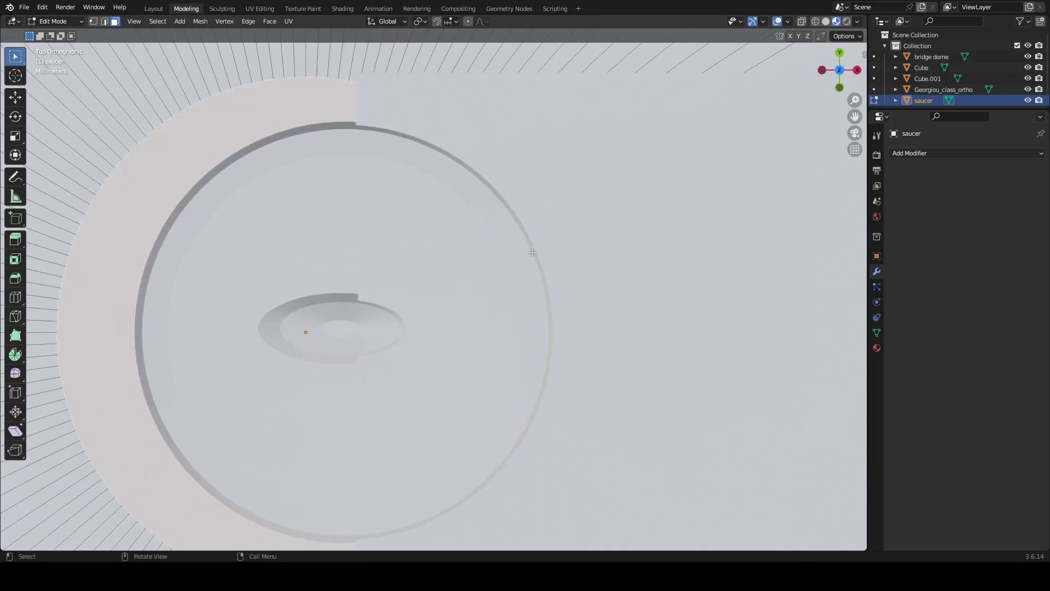
scroll(539, 253, down, 7)
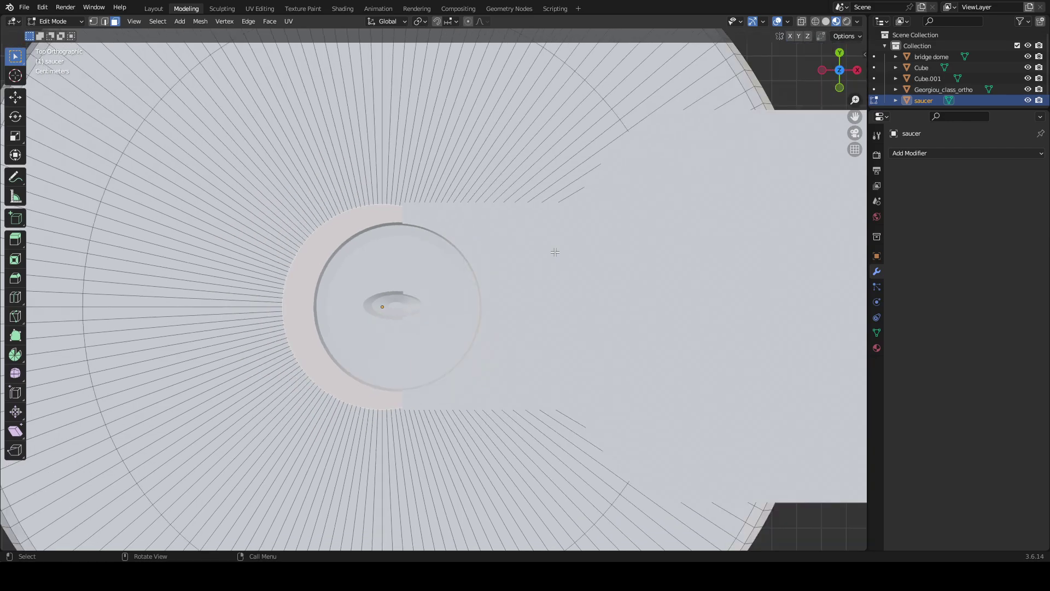
scroll(557, 248, up, 3)
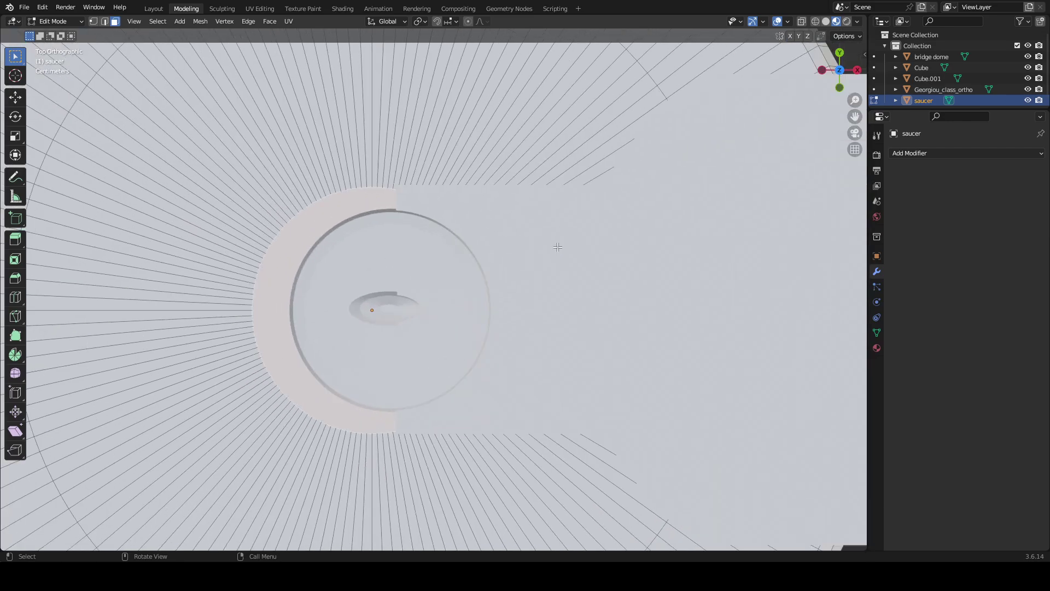
shift+middle_drag(634, 243, 701, 279)
scroll(703, 279, up, 4)
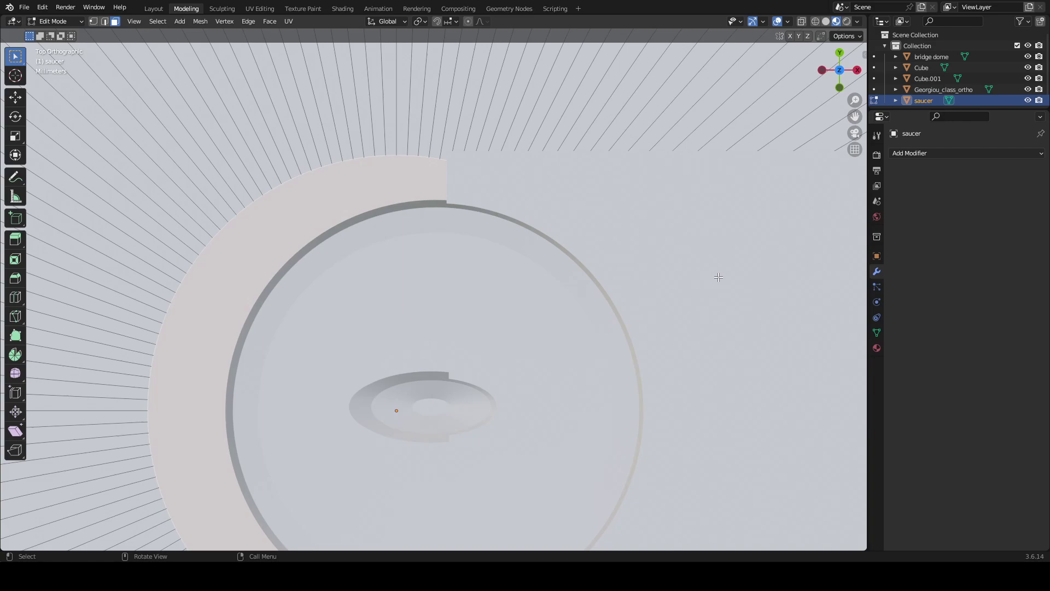
scroll(719, 277, down, 8)
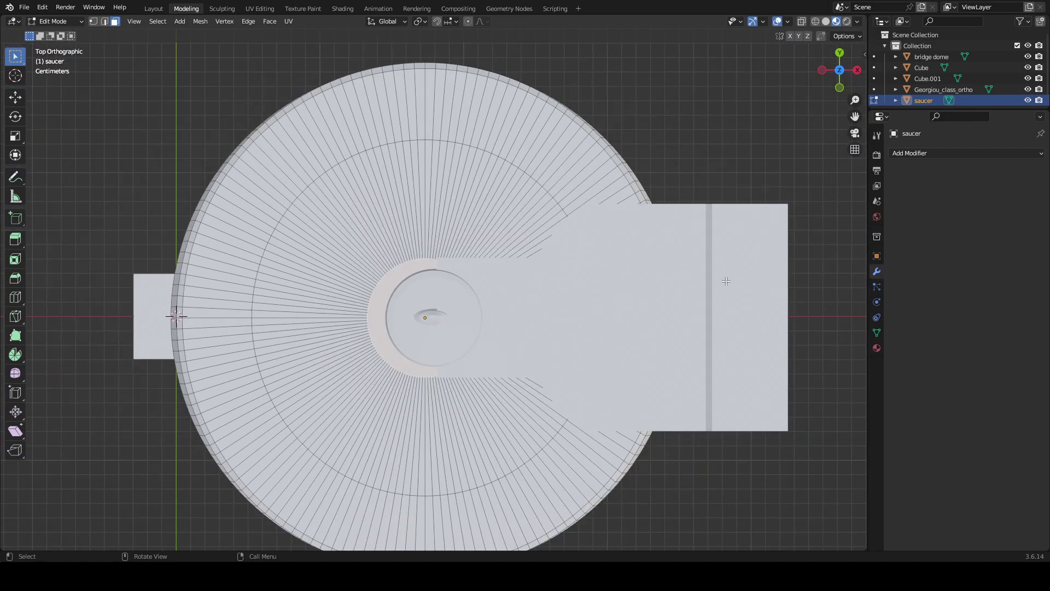
scroll(727, 284, up, 4)
- Extrude the saucer's central top face about 0.003 m upward along Z around the bridge dome's base
middle_drag(733, 286, 753, 157)
key(g)
key(z)
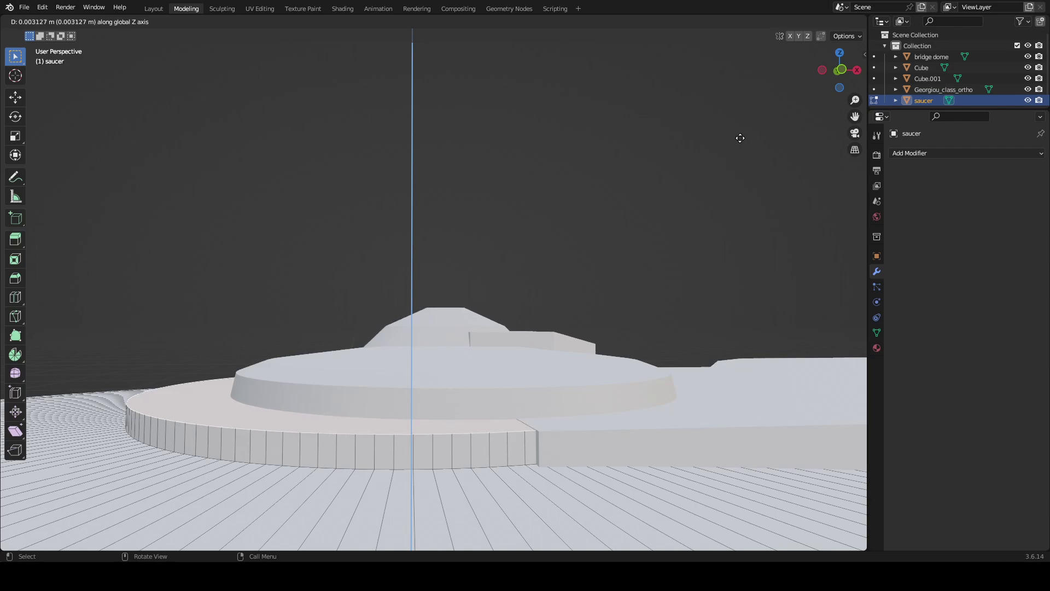
click(740, 138)
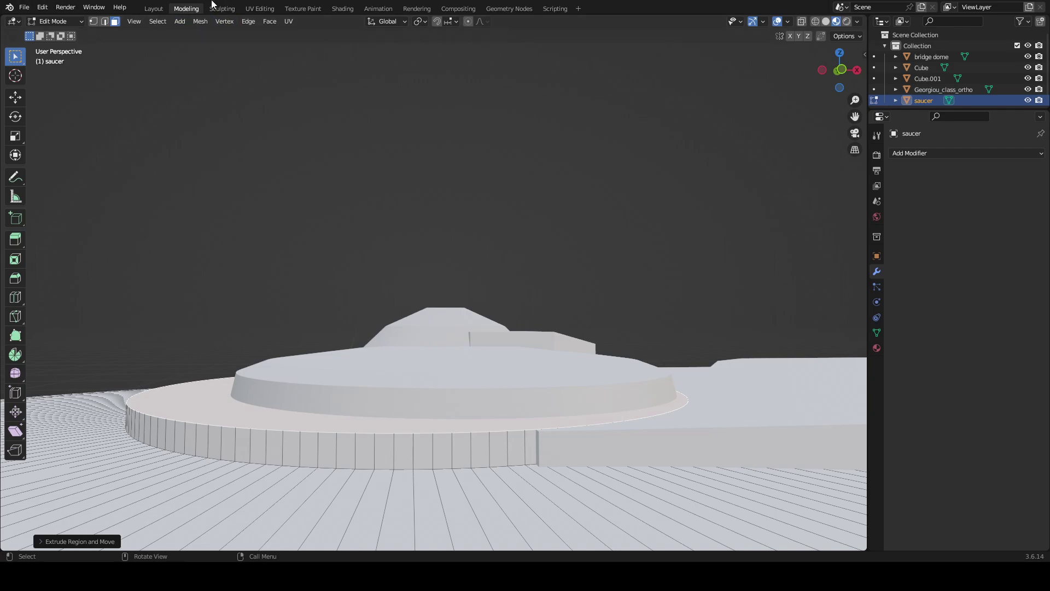
- Leave the saucer's mesh, select the hull block instead and open its mesh for editing
click(154, 8)
click(770, 311)
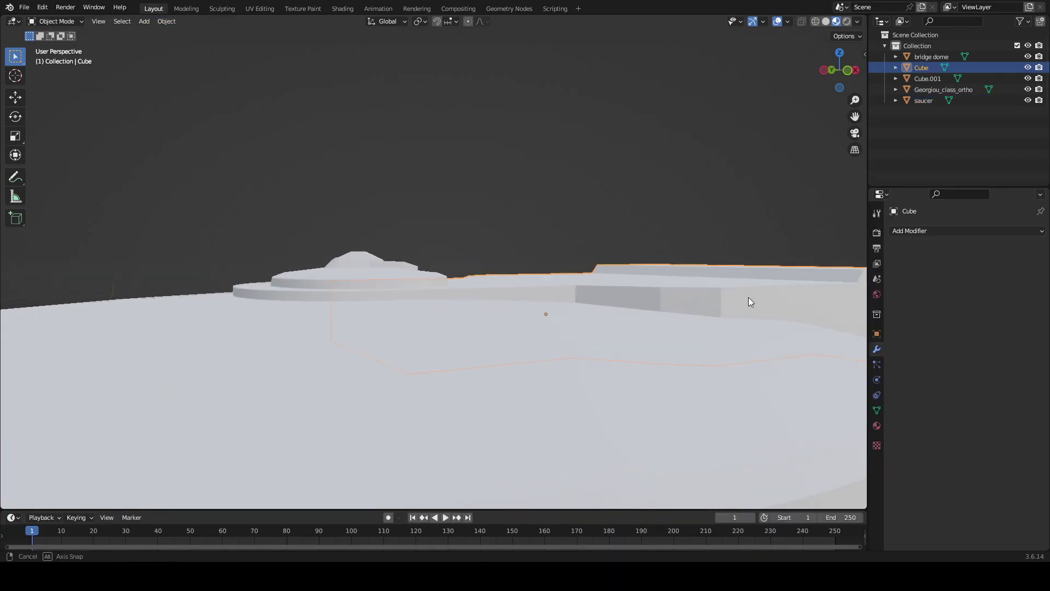
key(KP_Decimal)
scroll(657, 290, up, 4)
mouse_move(560, 277)
middle_down()
mouse_move(474, 375)
mouse_move(518, 334)
mouse_move(546, 287)
middle_up()
click(187, 8)
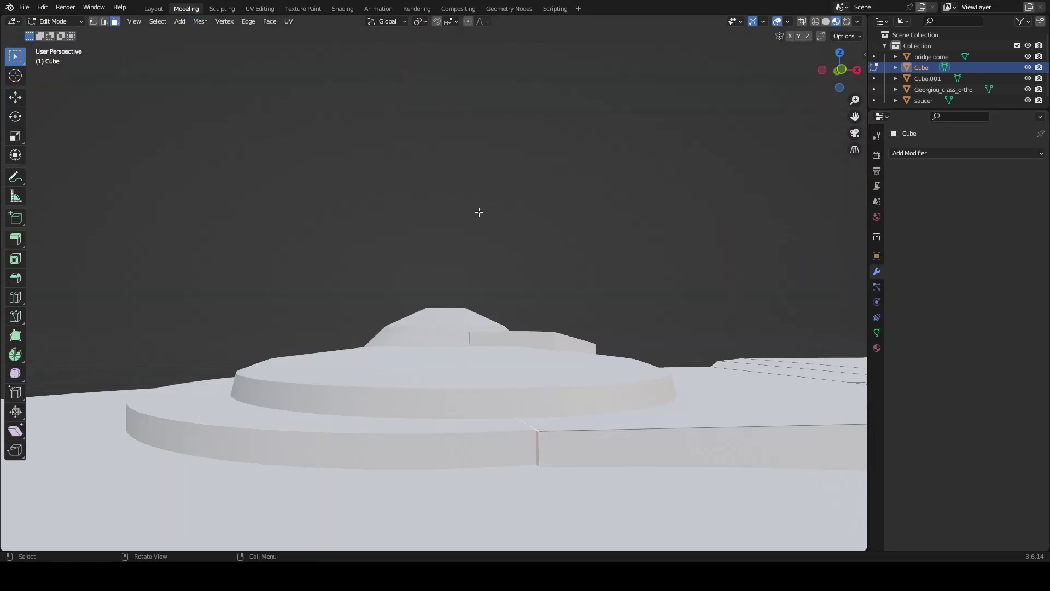
- In a wireframe top view, move the hull block's forward end face along X to the widest point of the saucer's raised disc
middle_drag(479, 212, 579, 188)
middle_drag(596, 461, 572, 492)
click(839, 59)
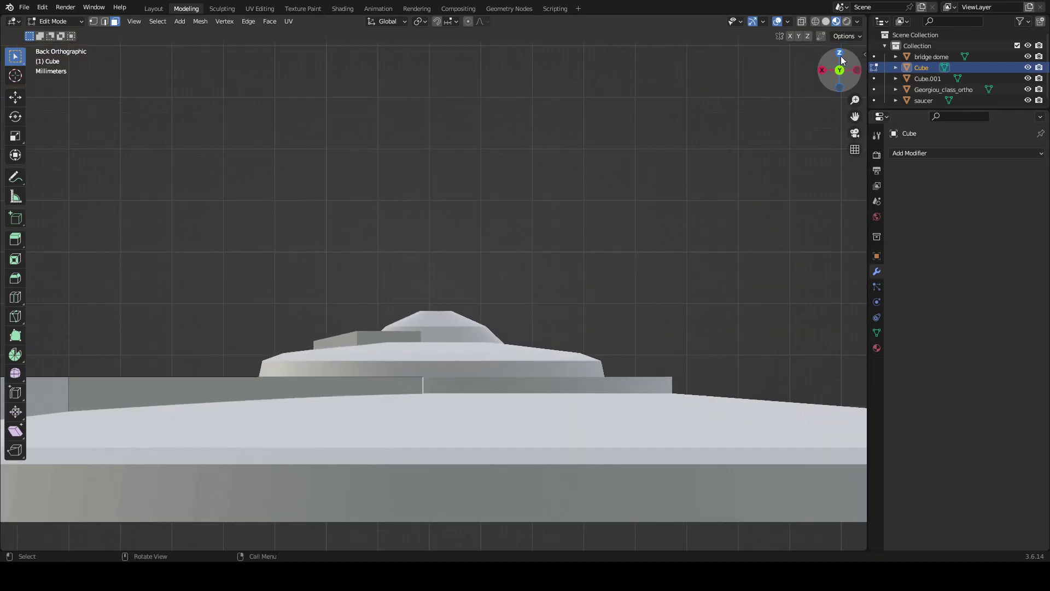
click(842, 55)
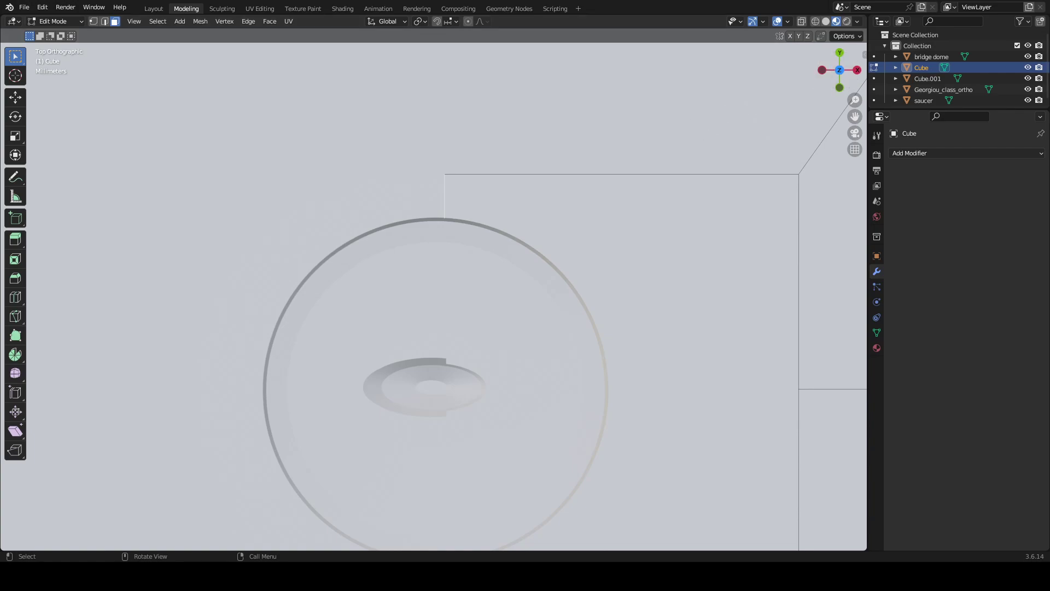
click(816, 22)
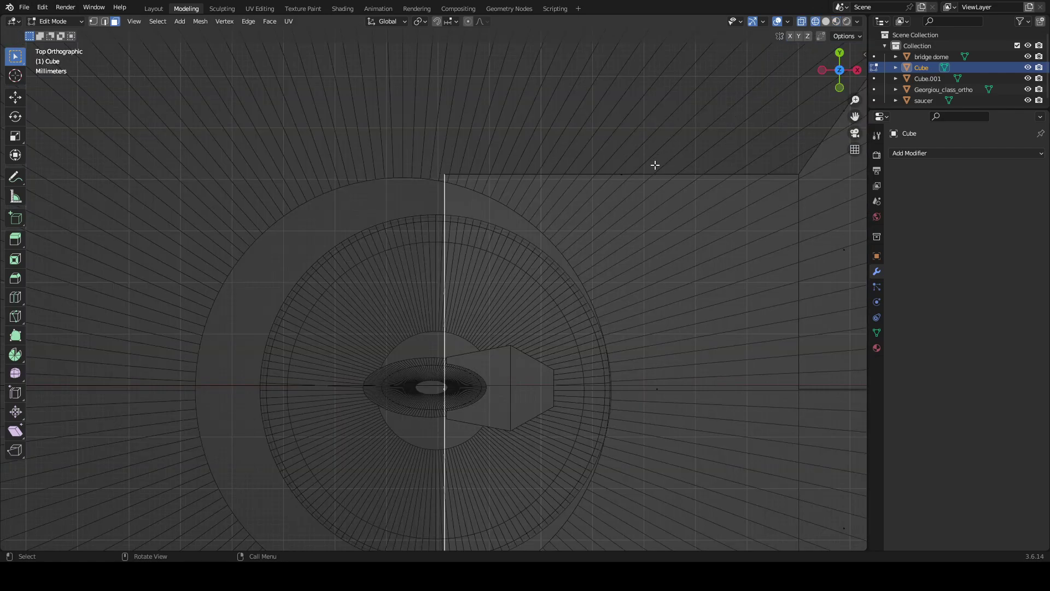
key(g)
key(x)
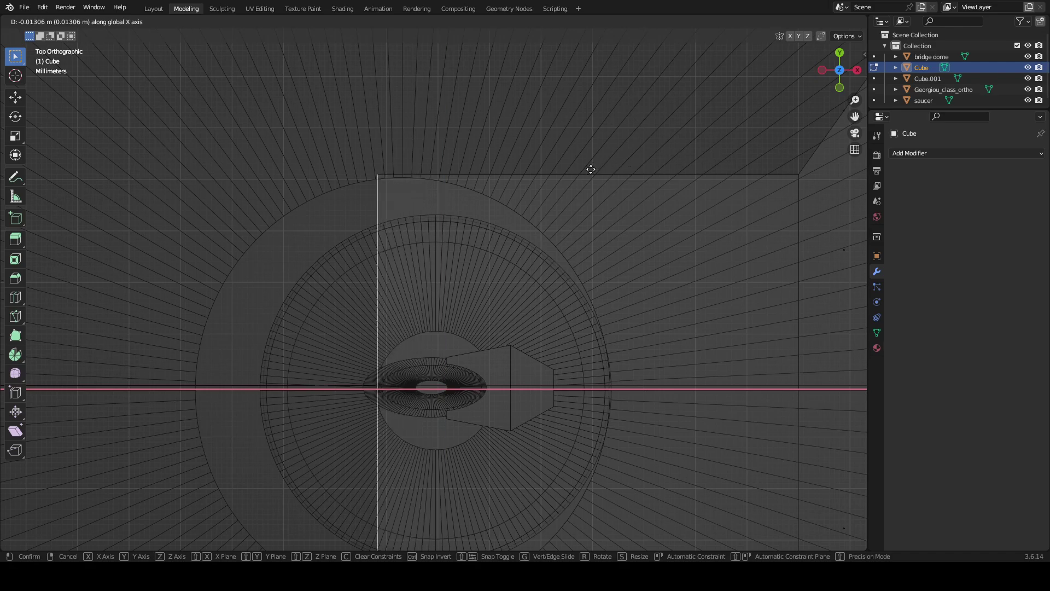
click(617, 180)
- Check from above how the hull block's forward end face meets the saucer's raised central disc
scroll(604, 206, down, 2)
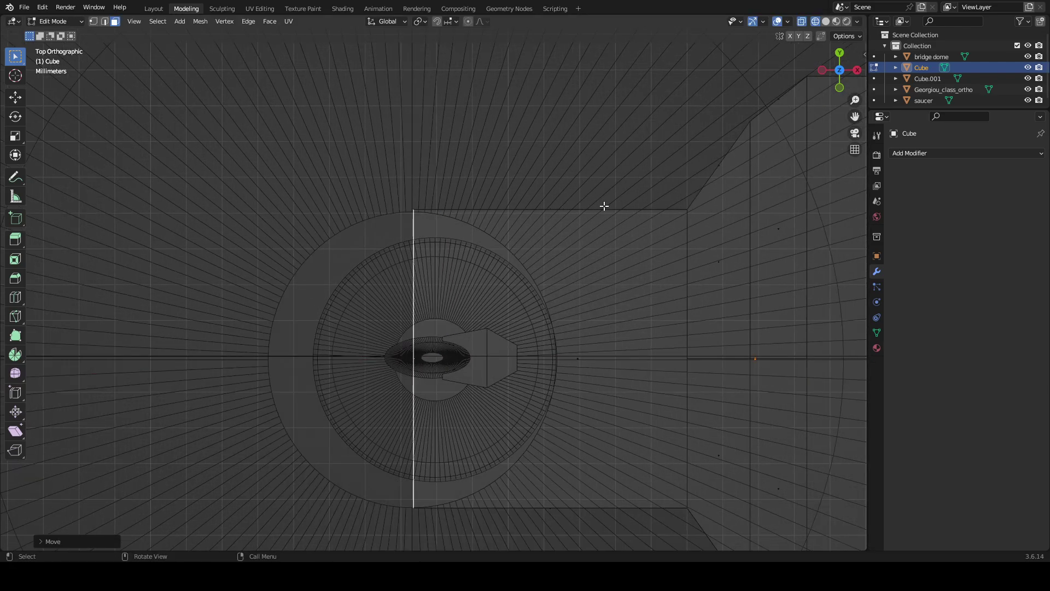
scroll(604, 205, down, 2)
scroll(603, 176, down, 4)
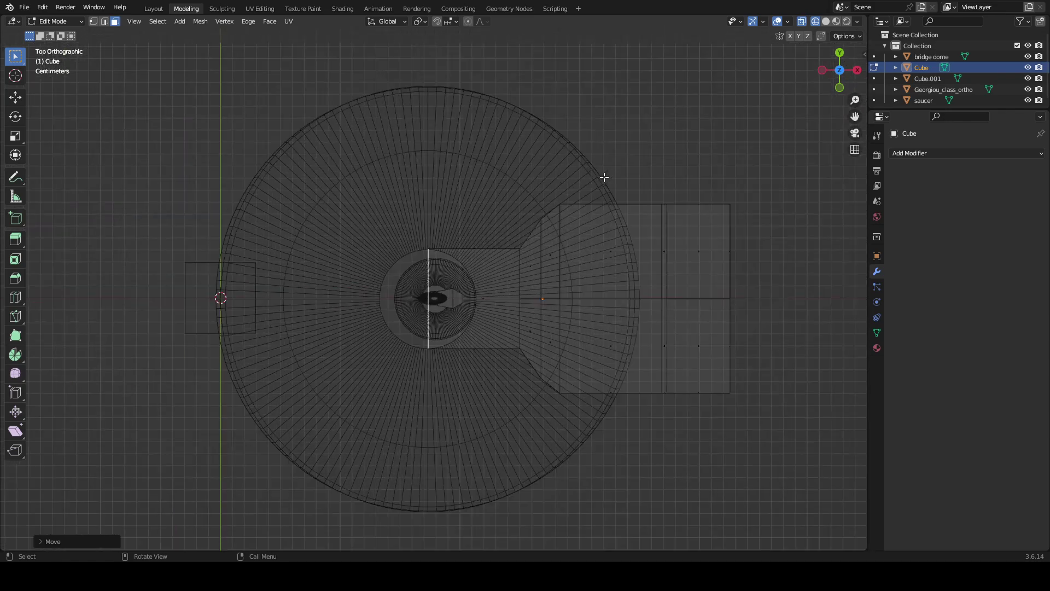
scroll(604, 176, up, 6)
scroll(604, 177, down, 1)
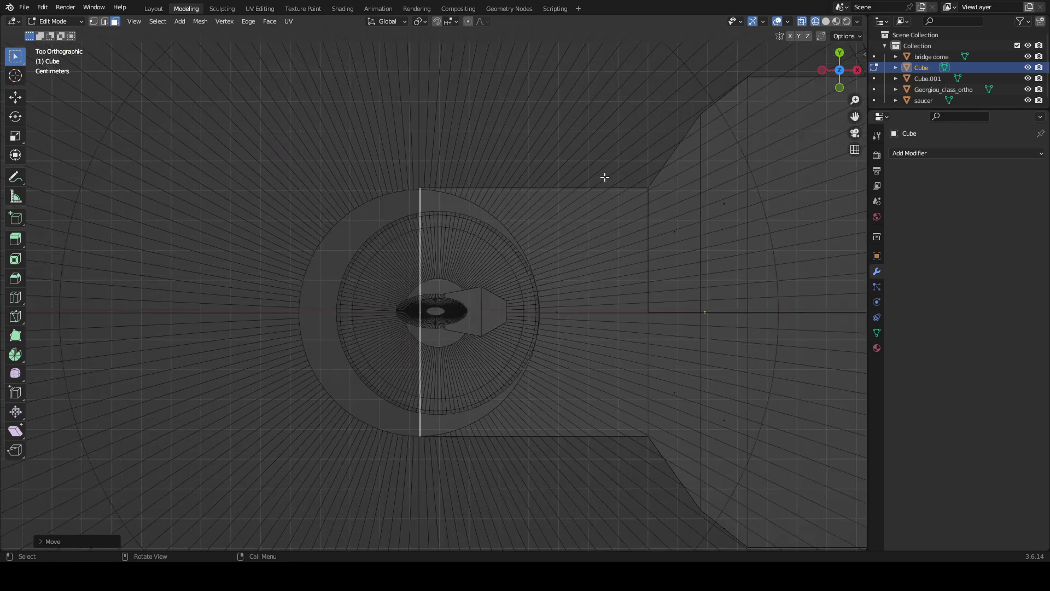
scroll(605, 177, up, 2)
scroll(604, 177, down, 1)
scroll(605, 177, down, 1)
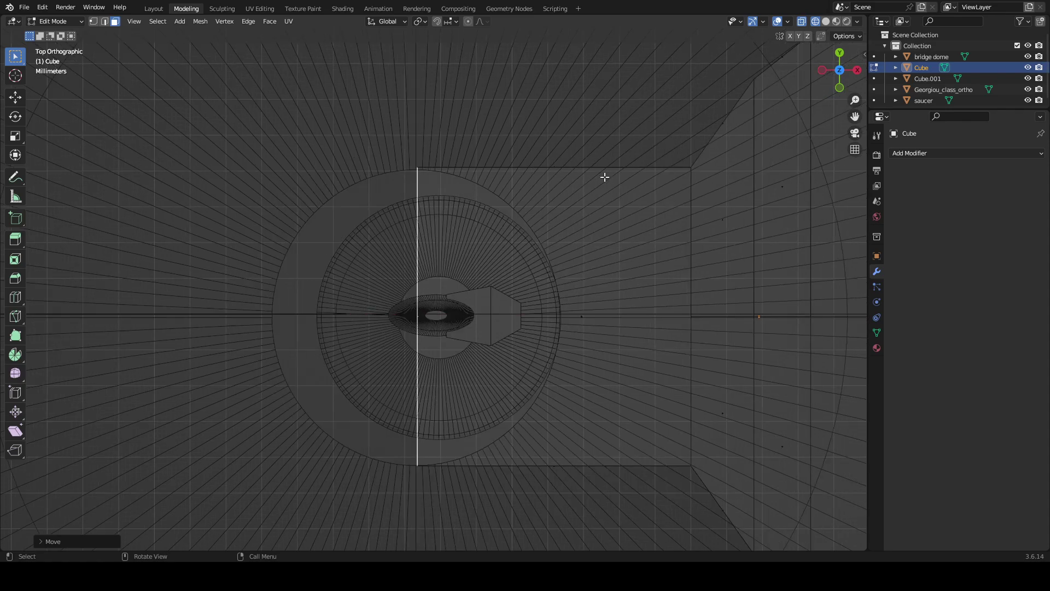
shift+middle_drag(604, 177, 549, 178)
scroll(635, 190, down, 5)
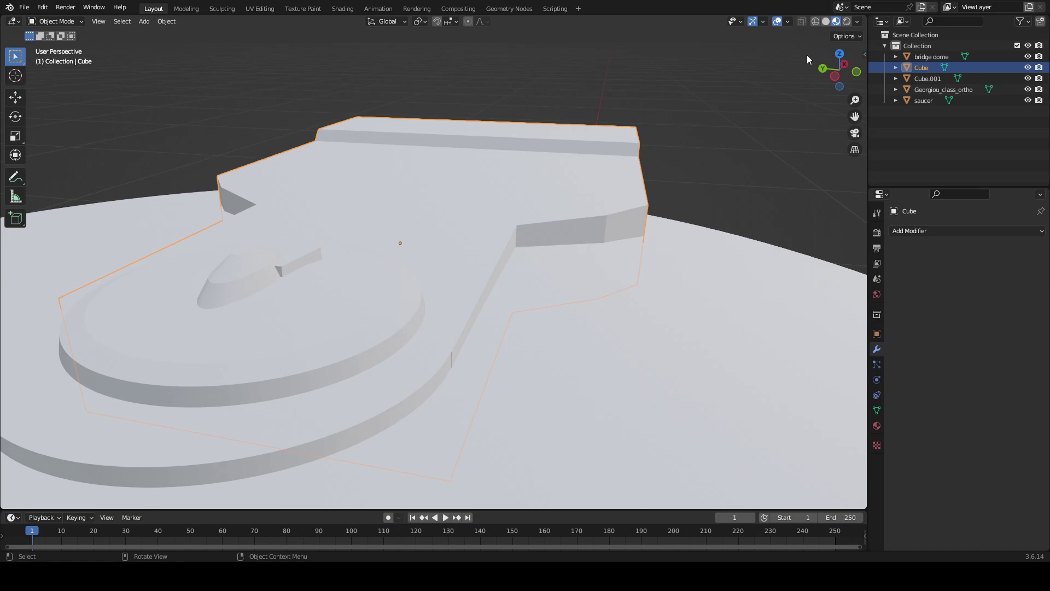
- Show the whole model in object mode as a wireframe seen from above
click(838, 55)
mouse_move(480, 76)
shift+middle_down()
mouse_move(519, 138)
mouse_move(490, 270)
mouse_move(502, 169)
mouse_move(531, 146)
mouse_move(563, 141)
mouse_move(589, 158)
mouse_move(607, 151)
shift+middle_up()
scroll(491, 271, down, 7)
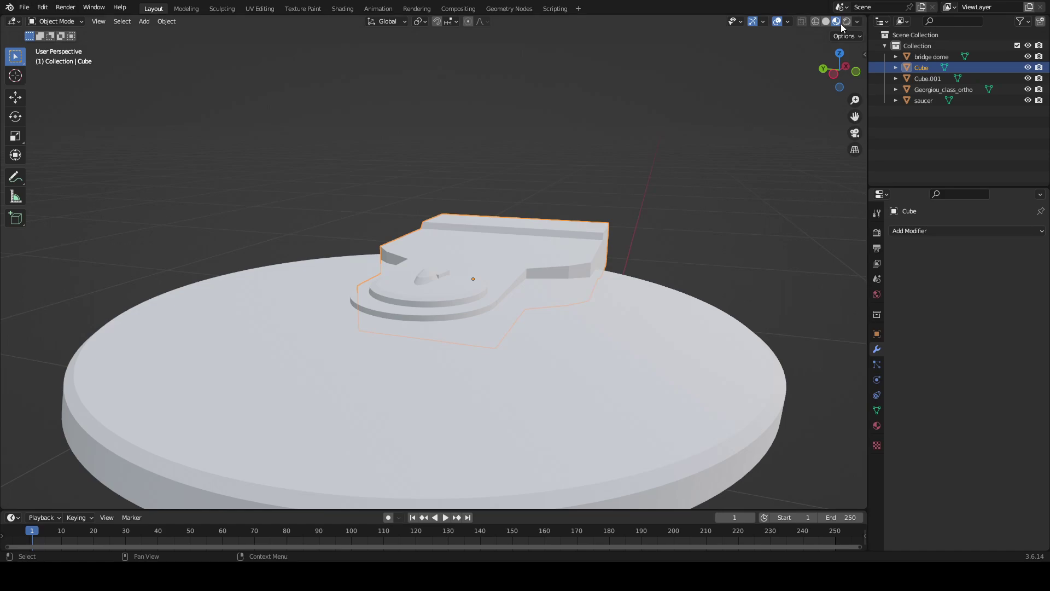
click(819, 24)
click(840, 53)
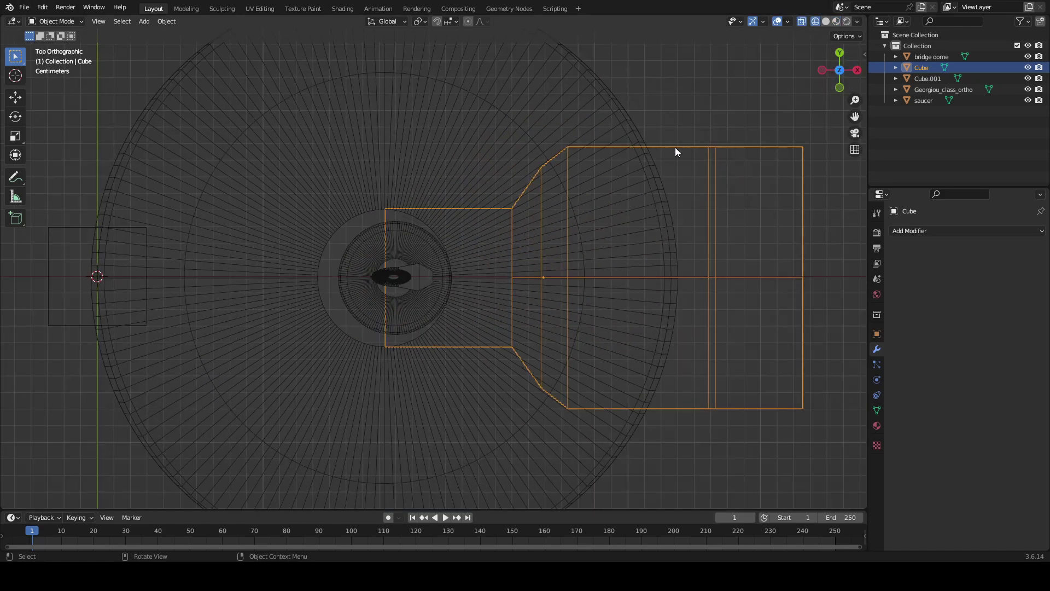
- Move the whole hull block about -0.00028 m along Y to line its centreline up with the saucer's, and deselect it
scroll(559, 158, up, 2)
scroll(560, 159, up, 3)
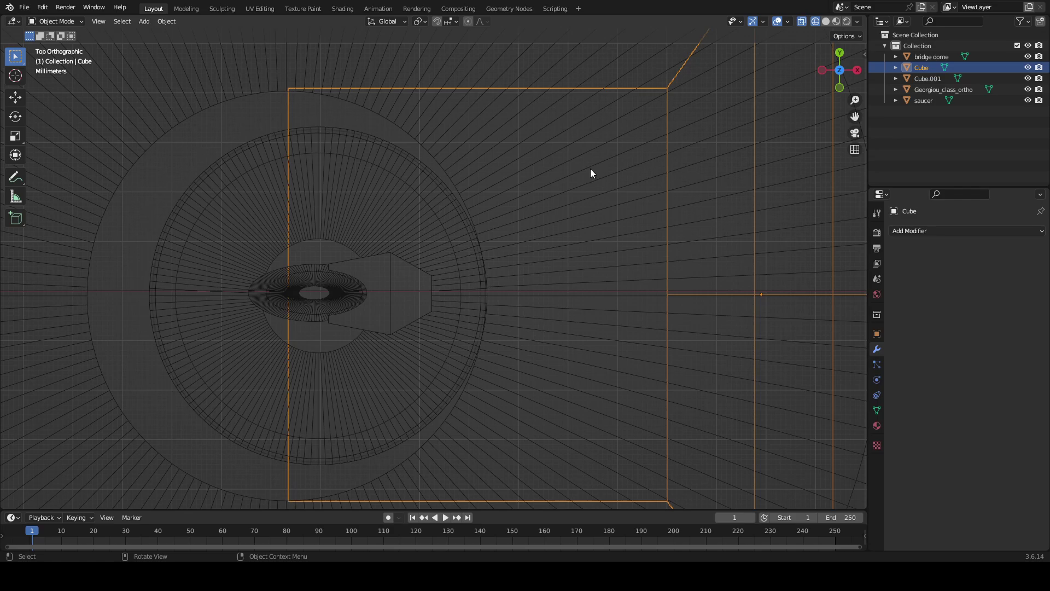
shift+middle_drag(590, 168, 411, 154)
scroll(419, 156, up, 1)
scroll(426, 152, up, 6)
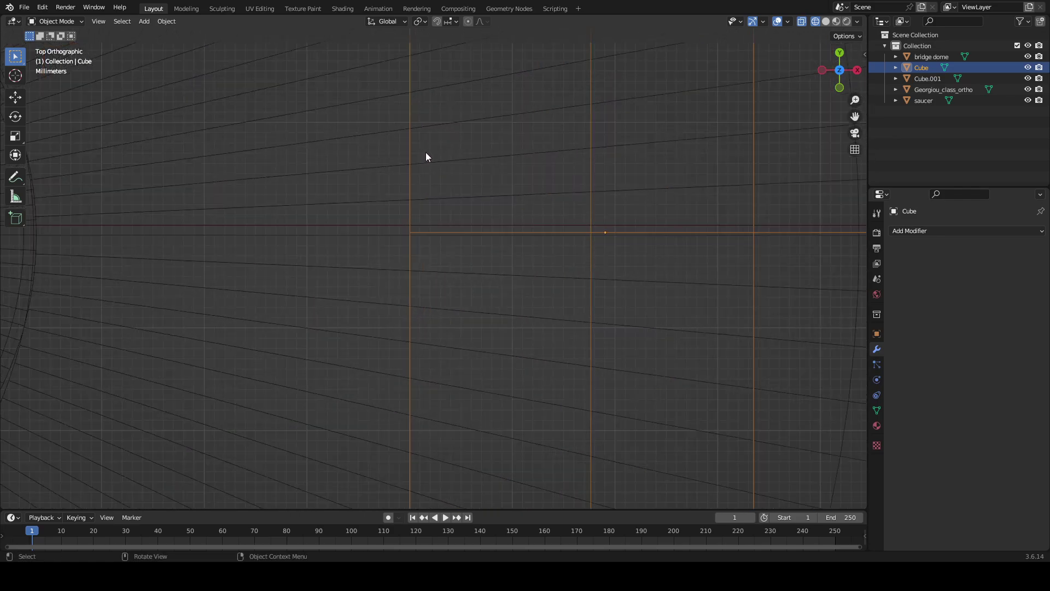
shift+middle_drag(540, 145, 399, 180)
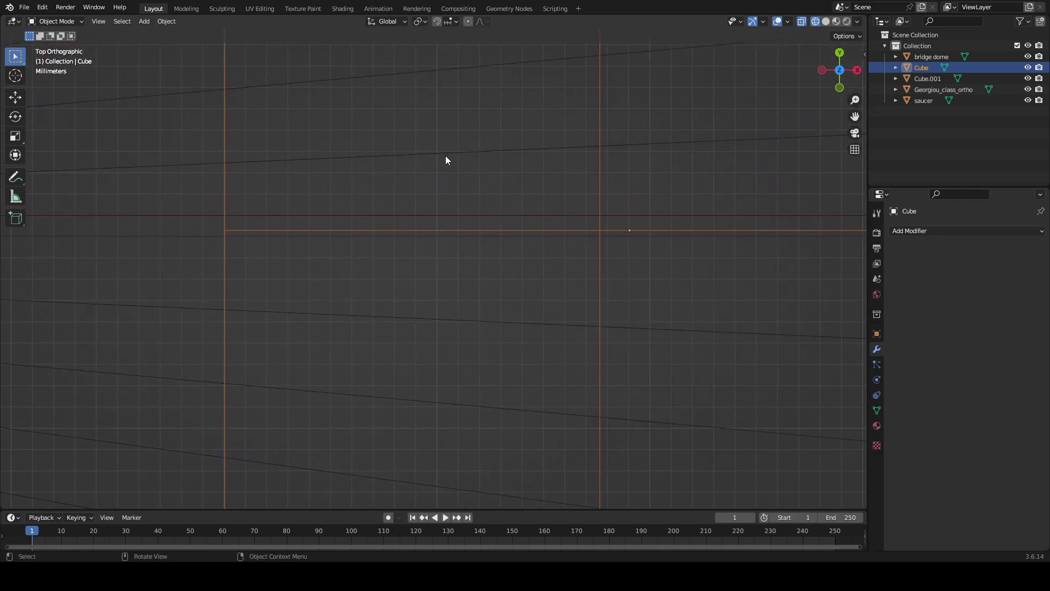
key(g)
key(y)
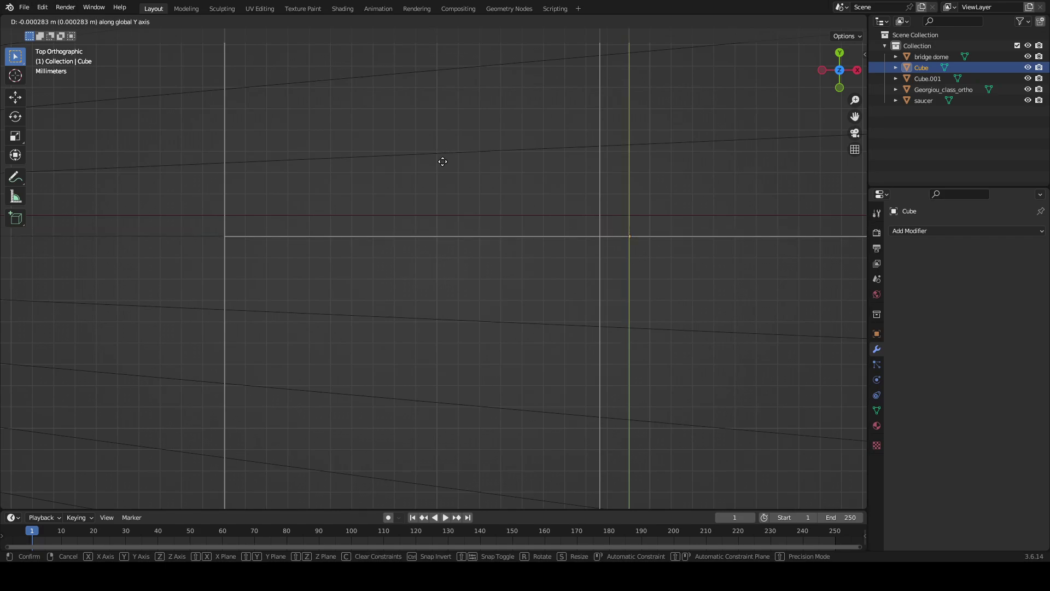
click(443, 162)
scroll(441, 163, down, 6)
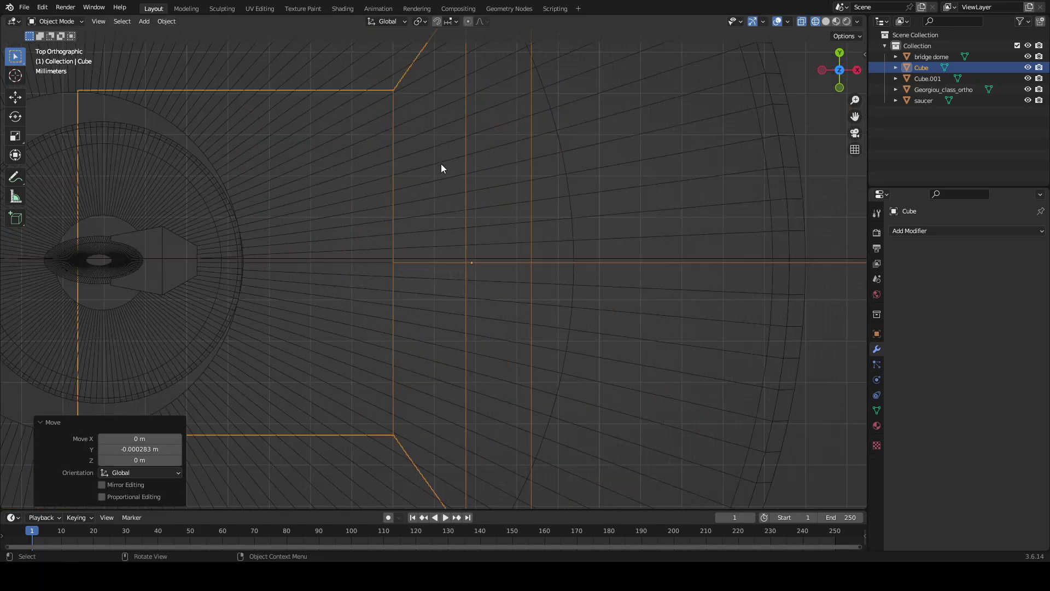
scroll(441, 164, down, 3)
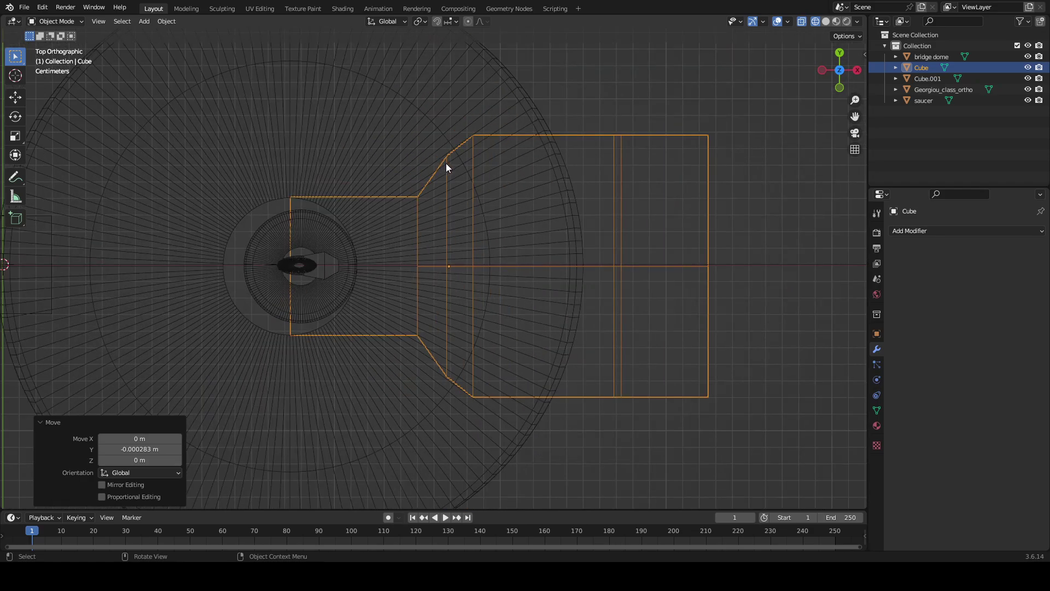
scroll(445, 163, down, 2)
click(647, 105)
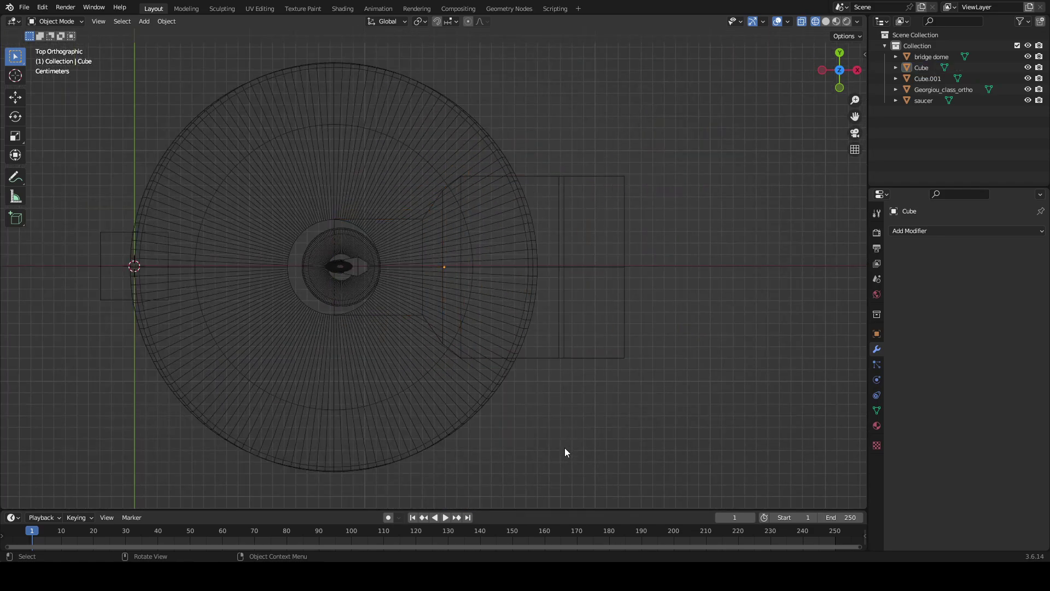
- Return the viewports of both the modeling and layout workspaces to material preview shading
middle_drag(564, 447, 598, 306)
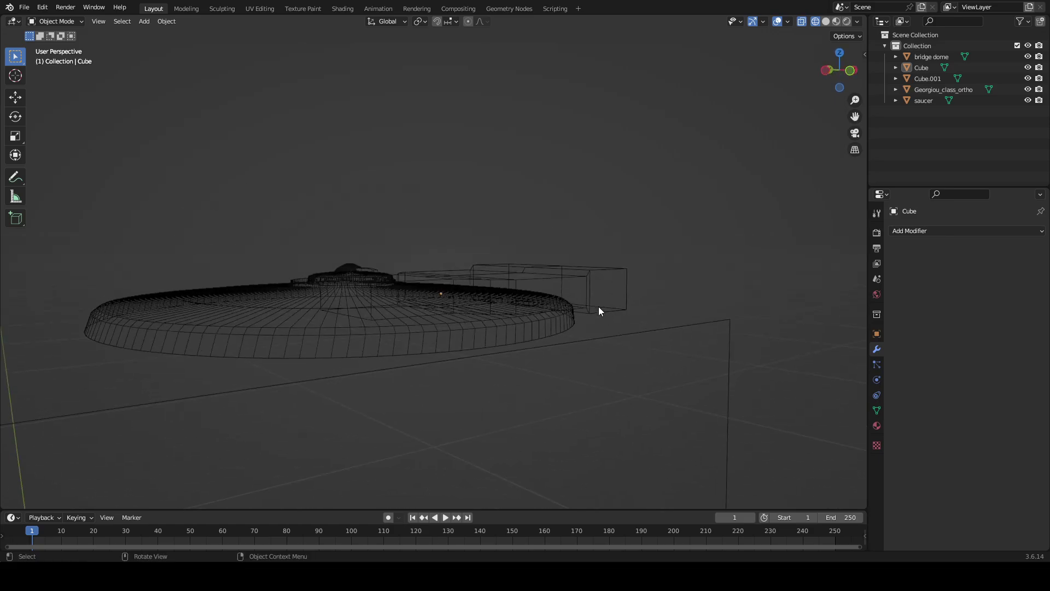
click(175, 9)
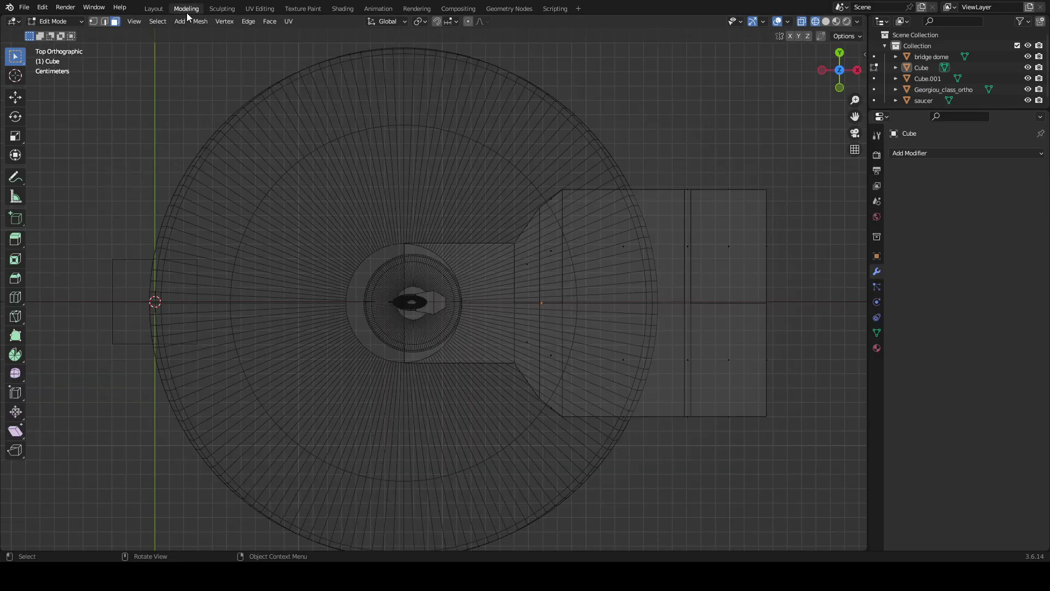
click(827, 21)
click(847, 21)
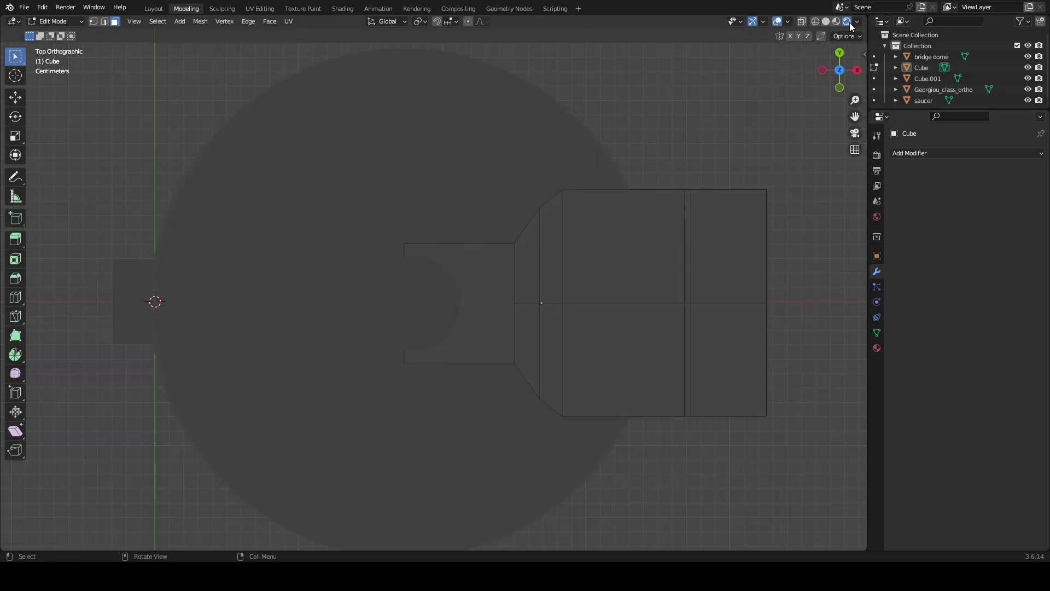
click(837, 22)
mouse_move(547, 246)
middle_down()
mouse_move(558, 136)
mouse_move(623, 31)
mouse_move(567, 188)
mouse_move(305, 531)
mouse_move(320, 1)
middle_up()
click(168, 7)
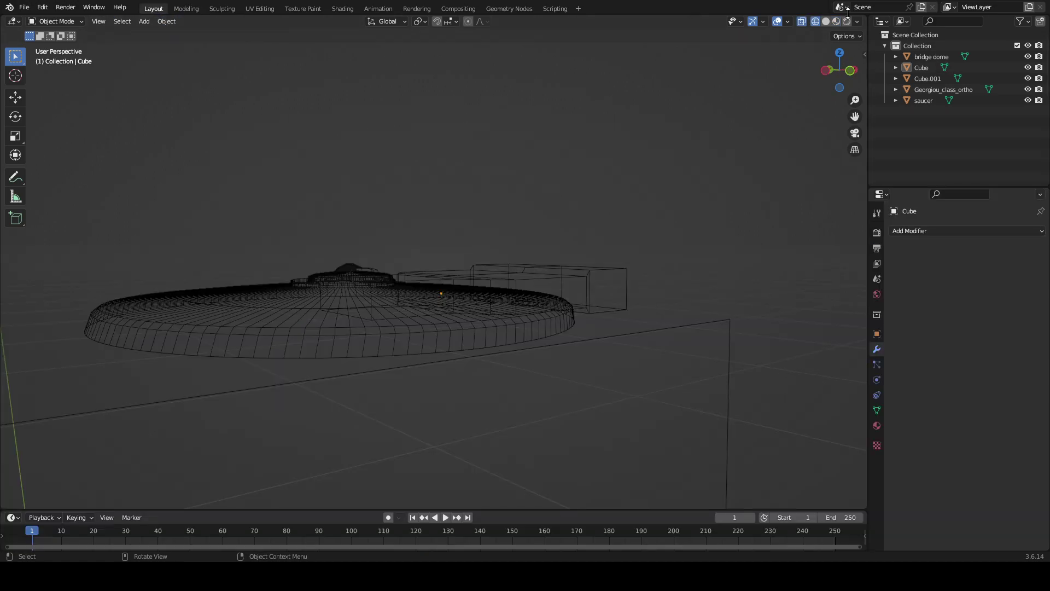
click(835, 22)
- Examine the starship's top view on the reference sheet, focusing on the saucer, central hull and upper nacelle pylon
middle_drag(658, 192, 609, 425)
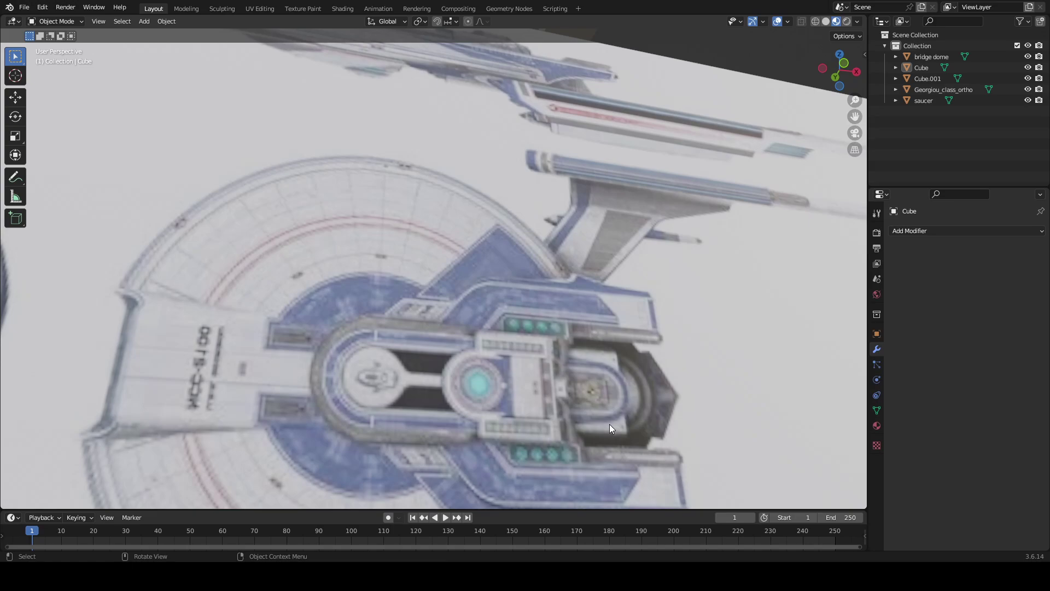
scroll(609, 424, down, 8)
middle_drag(606, 432, 580, 491)
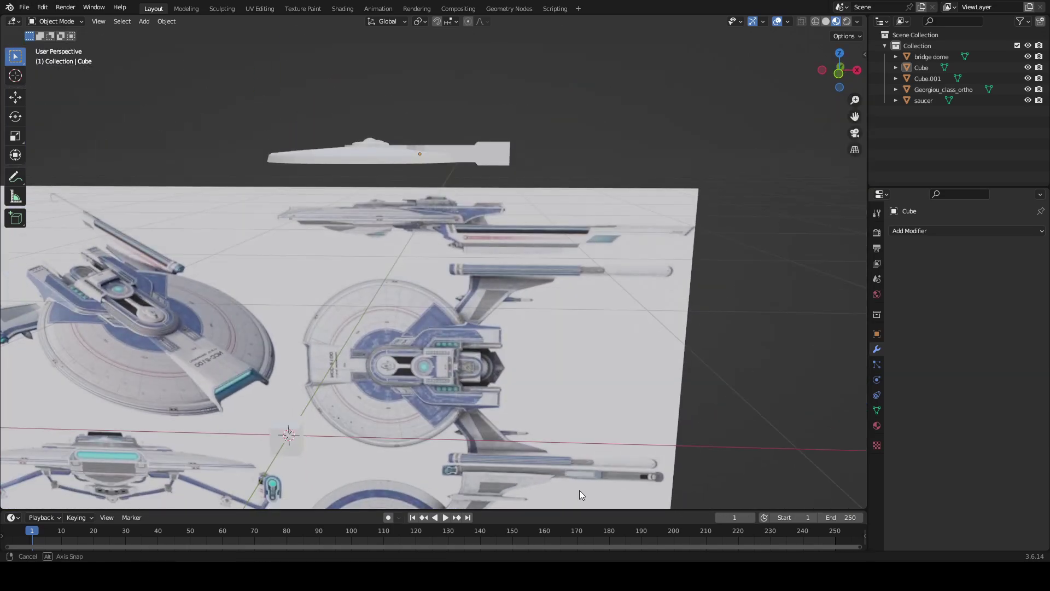
scroll(566, 353, up, 5)
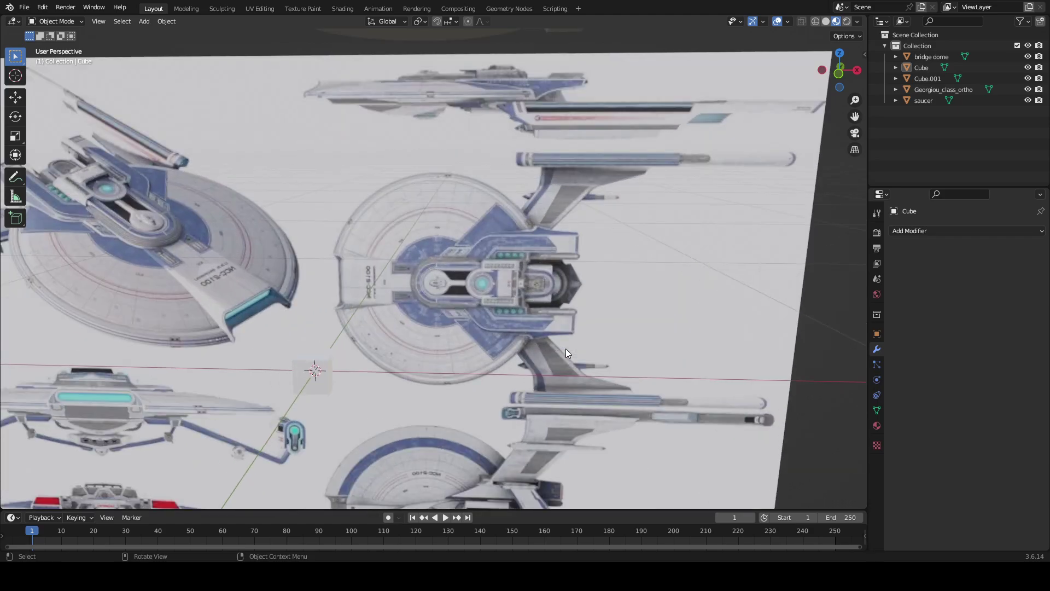
middle_drag(566, 352, 539, 372)
scroll(525, 372, up, 4)
scroll(496, 491, up, 5)
scroll(551, 335, up, 5)
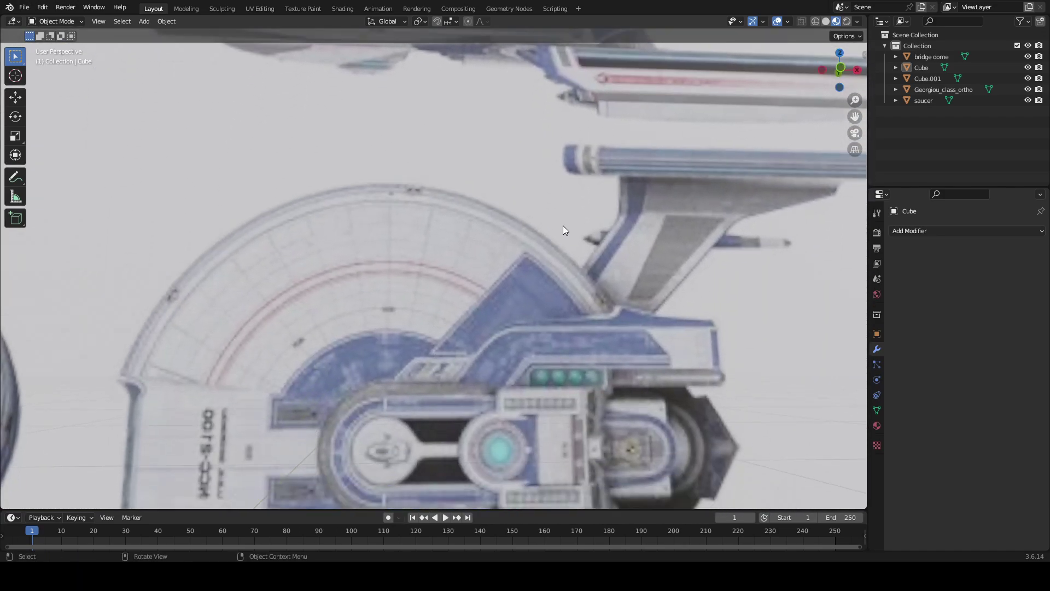
- Rotate the orthographic reference sheet 90° about the global X axis so it lies flat
scroll(564, 229, down, 5)
shift+middle_drag(539, 297, 551, 258)
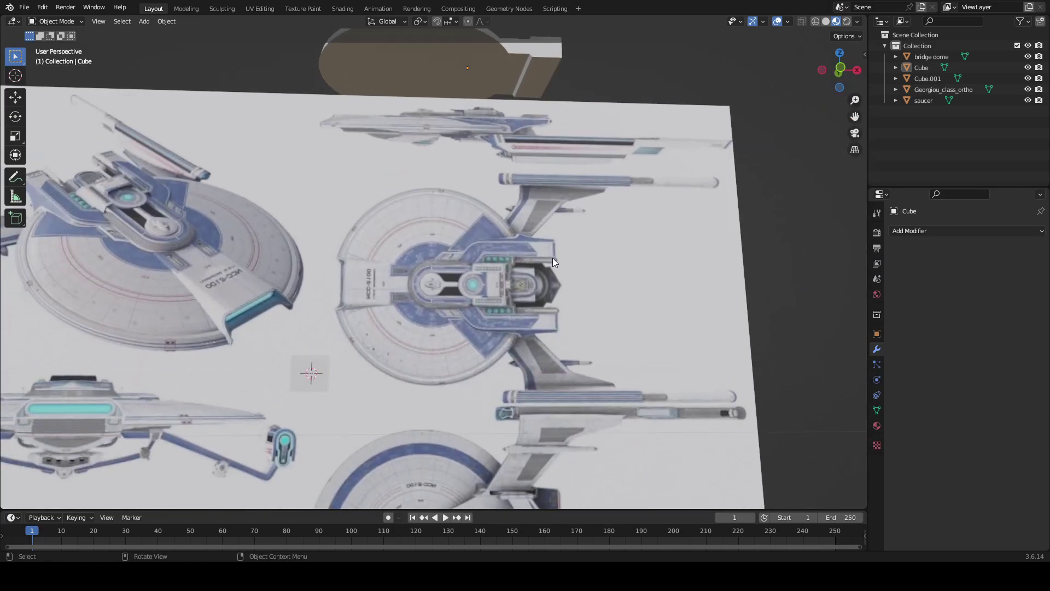
click(512, 305)
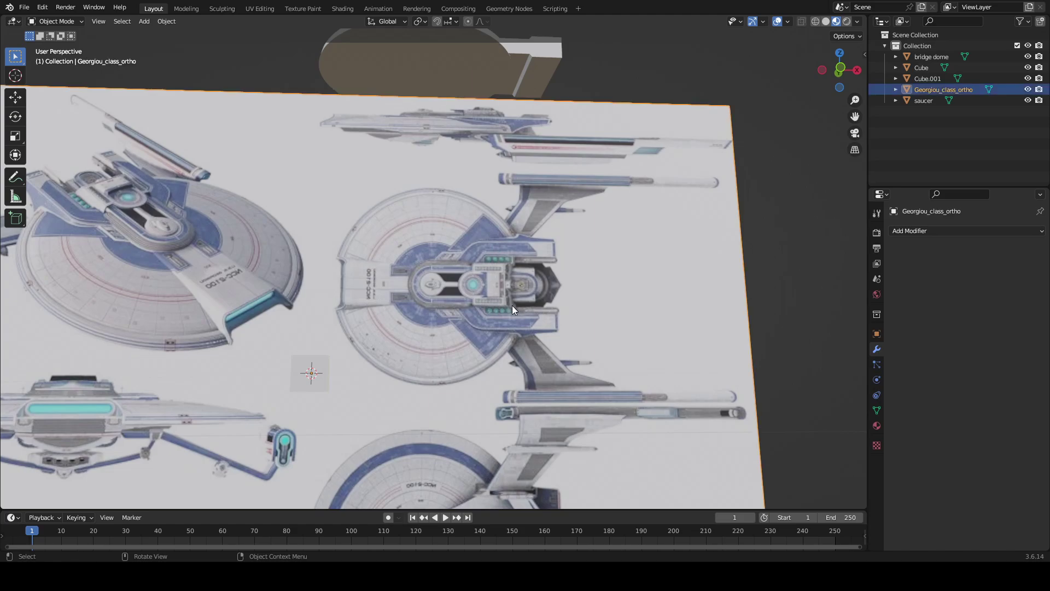
scroll(512, 305, down, 5)
middle_drag(510, 313, 447, 355)
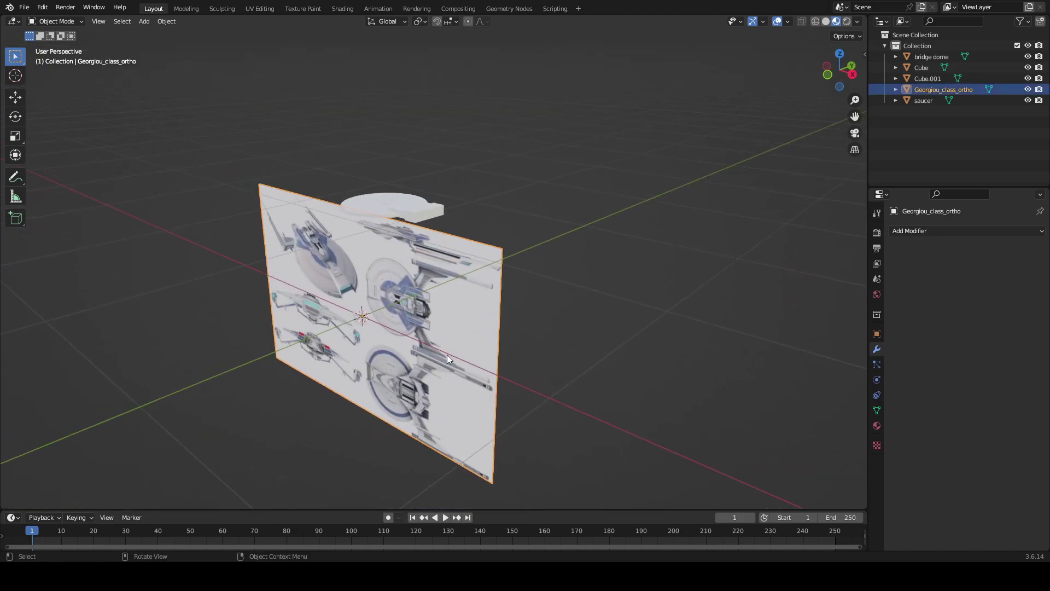
key(r)
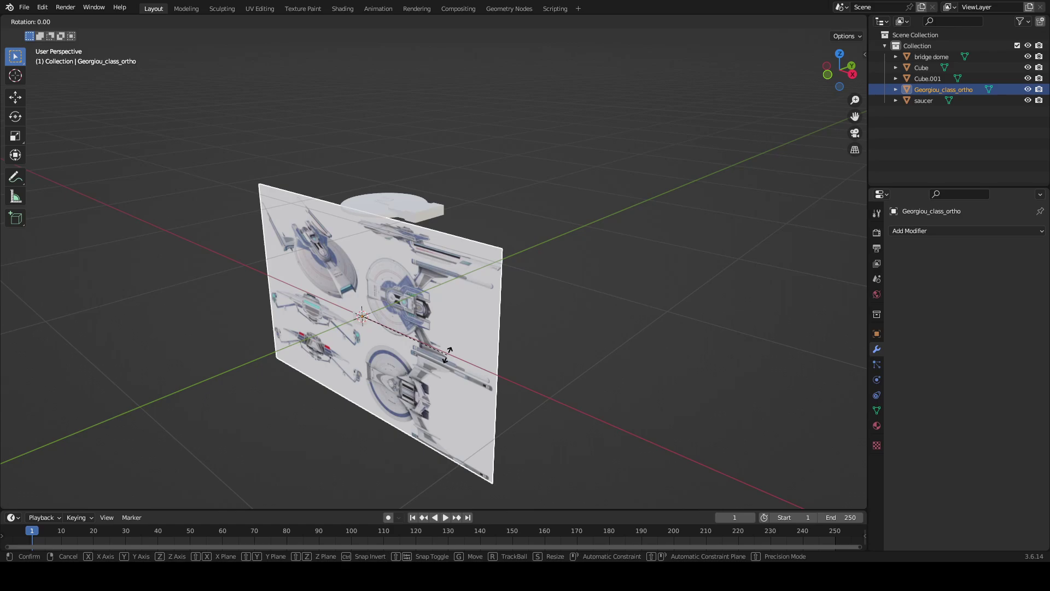
text(x90)
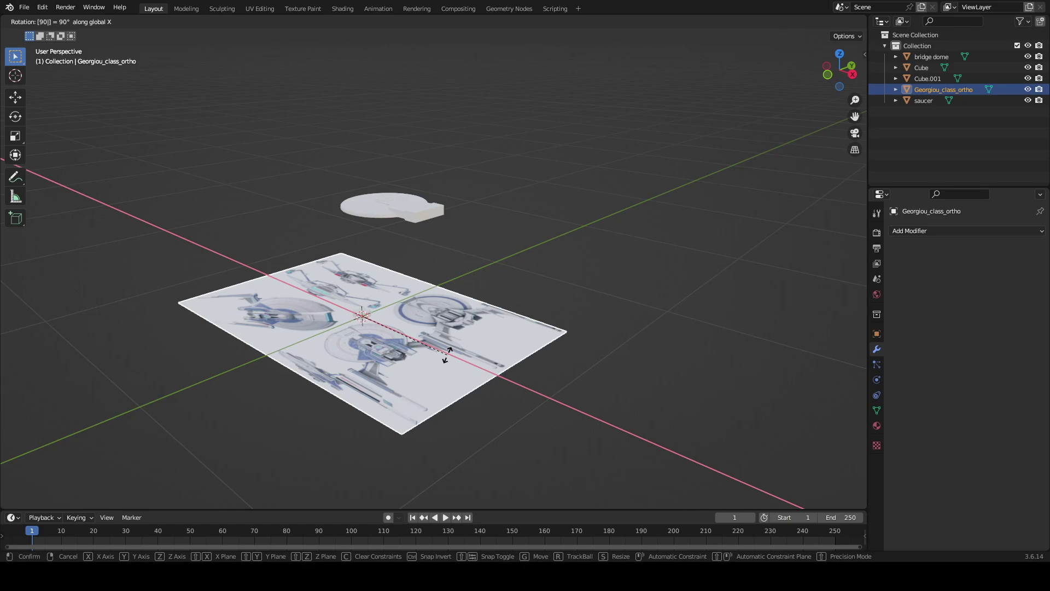
key(Return)
- Move Cube.001 about -0.168 m along Y and 0.322 m along X onto the central hull of the reference's top view
middle_drag(447, 355, 601, 323)
scroll(560, 302, up, 8)
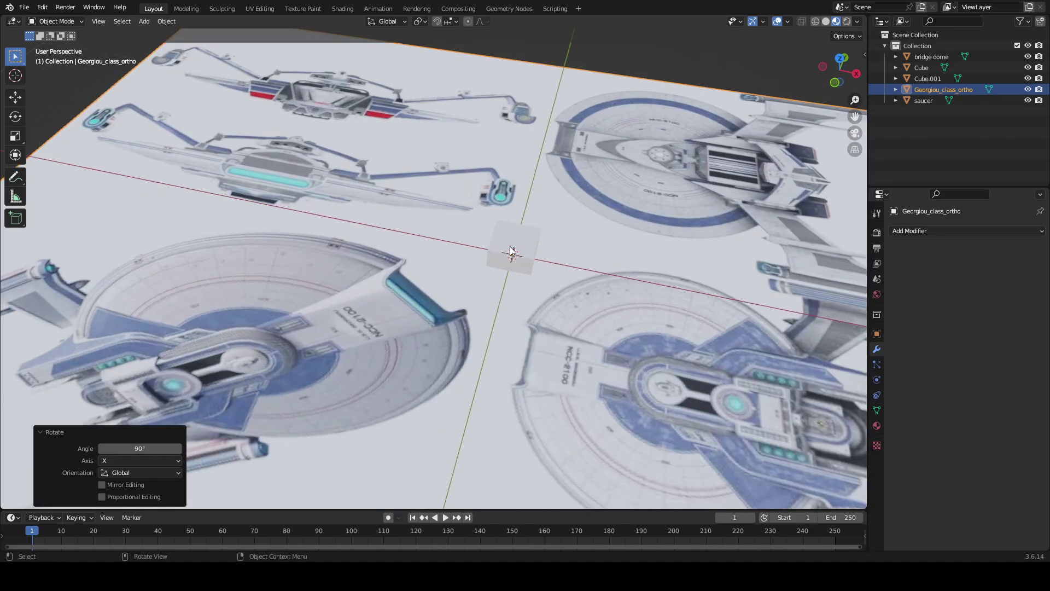
click(924, 78)
click(832, 64)
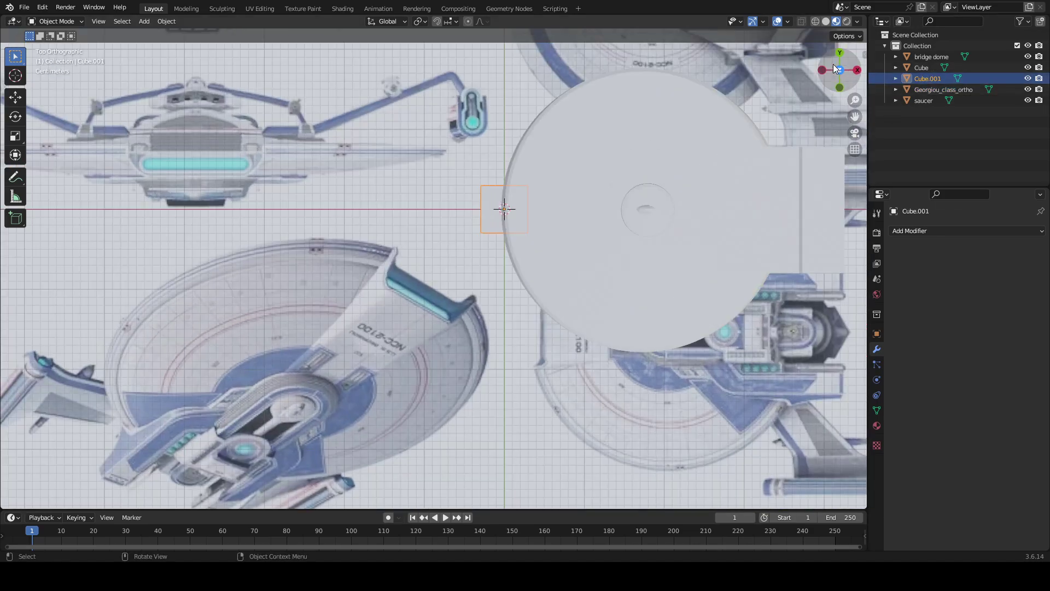
shift+middle_drag(701, 198, 351, 108)
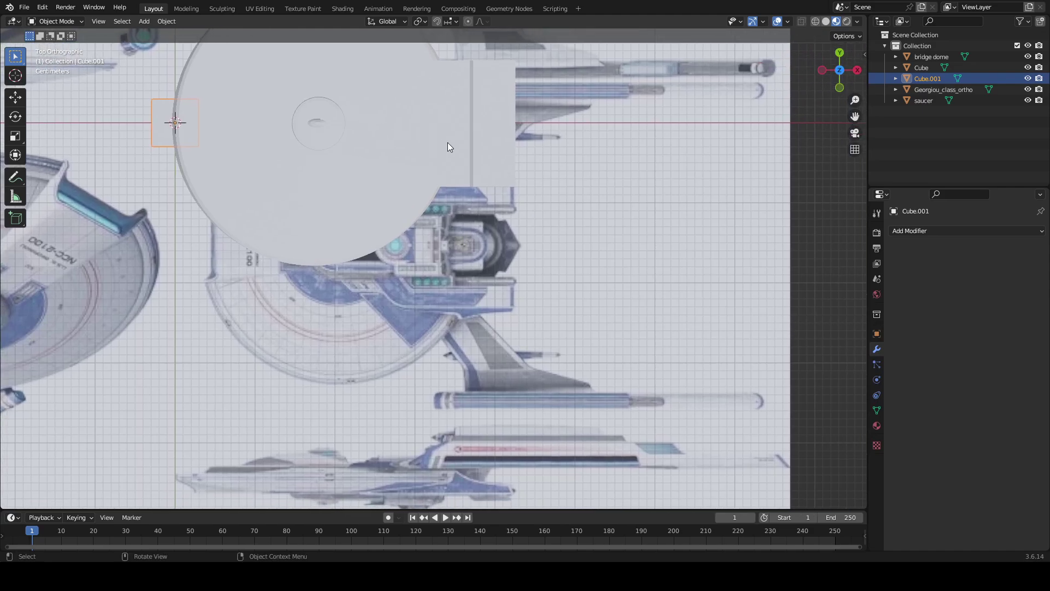
key(g)
key(y)
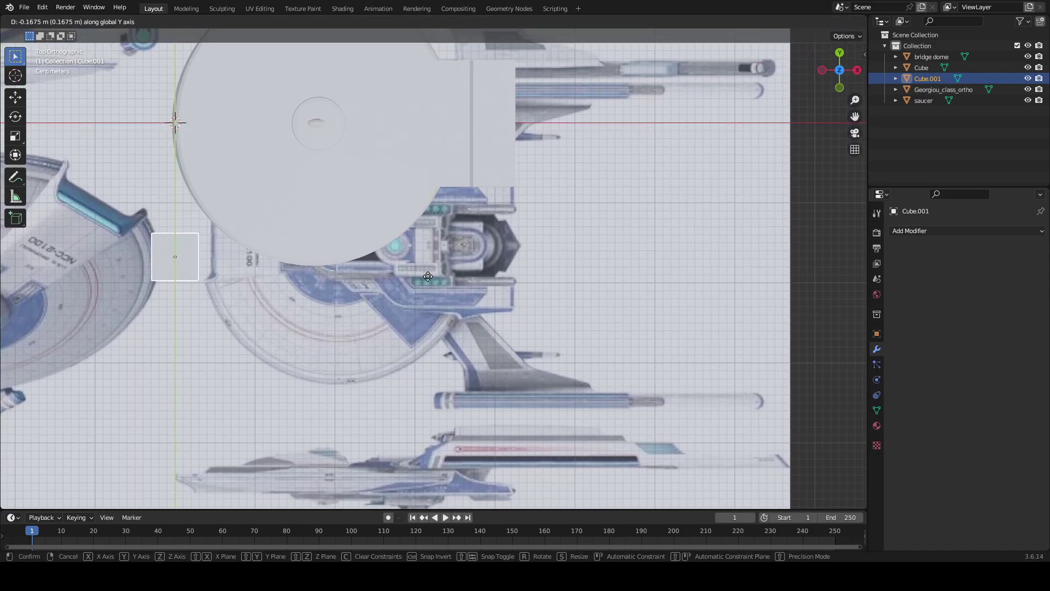
click(428, 277)
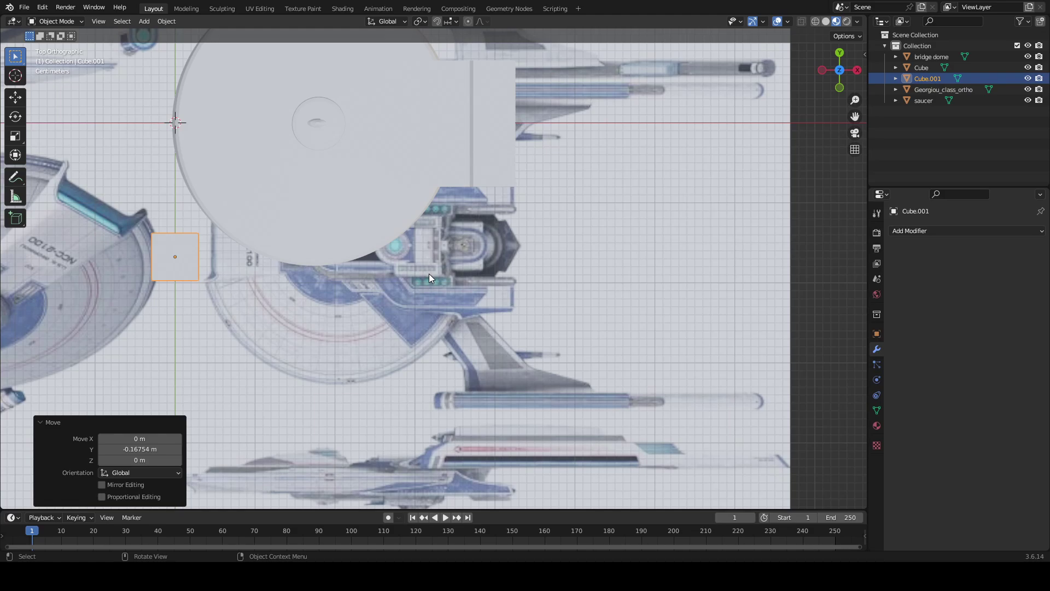
key(g)
key(x)
click(705, 262)
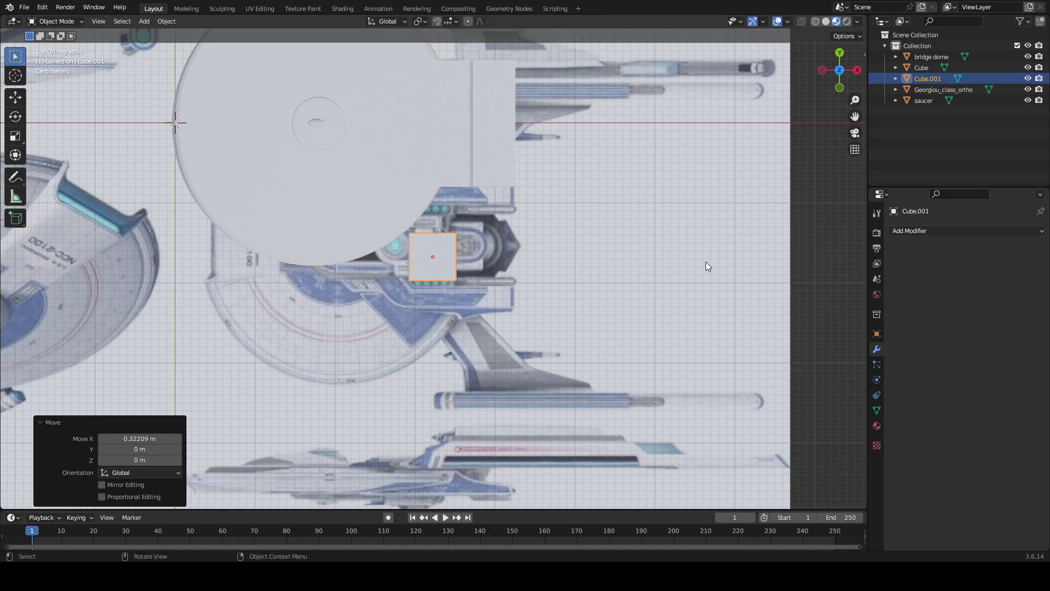
- Centre Cube.001 over the dark aft section by moving it about 0.0147 m along Y and 0.0569 m along X
scroll(703, 261, up, 8)
shift+middle_drag(711, 251, 664, 344)
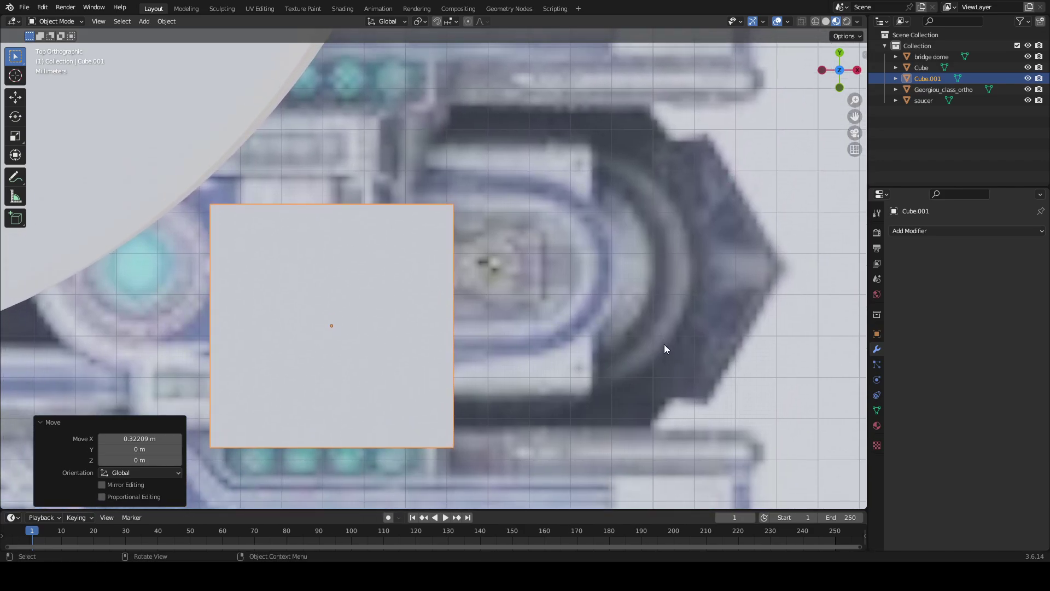
key(g)
key(y)
click(674, 284)
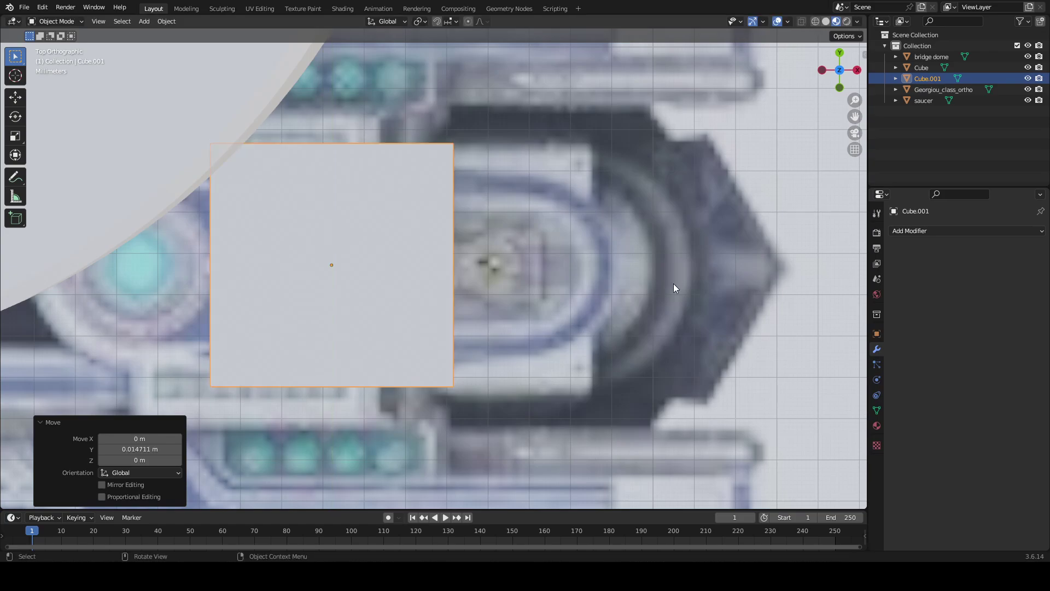
key(g)
key(x)
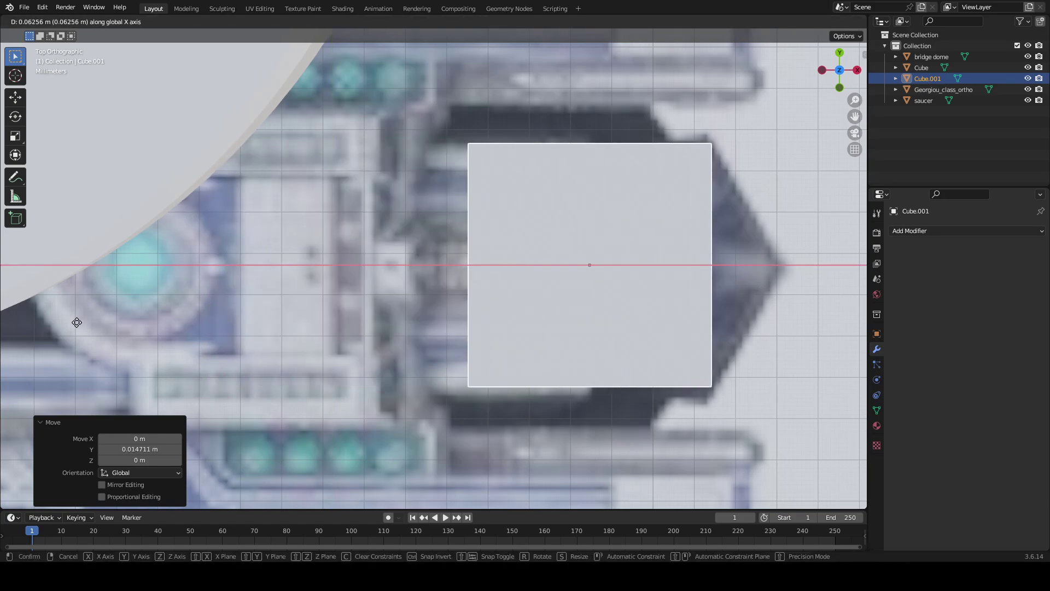
click(43, 320)
scroll(33, 322, down, 6)
scroll(32, 320, down, 4)
scroll(32, 320, up, 8)
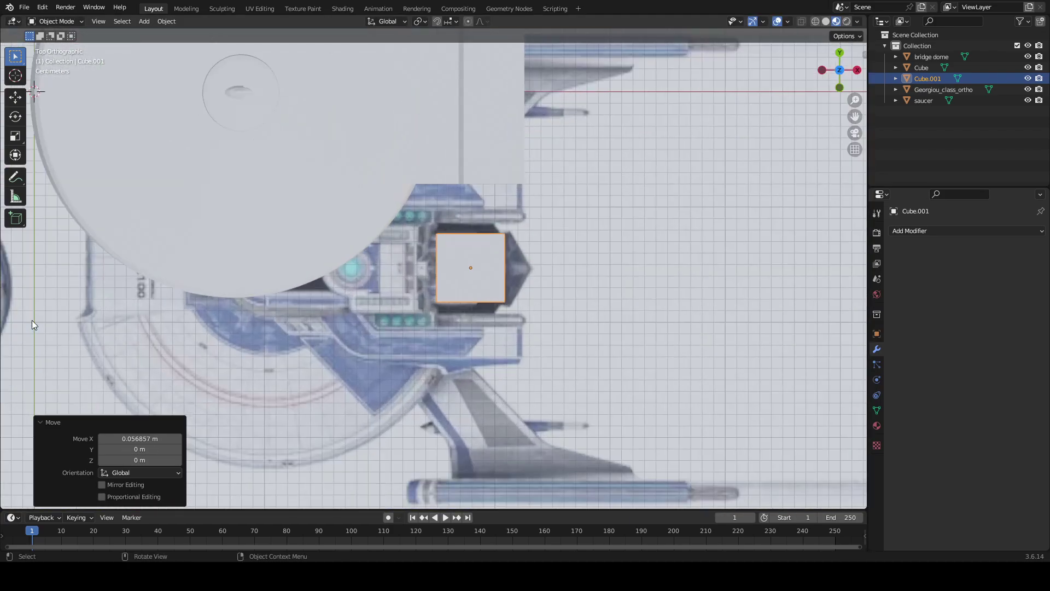
scroll(32, 320, down, 4)
scroll(29, 327, up, 7)
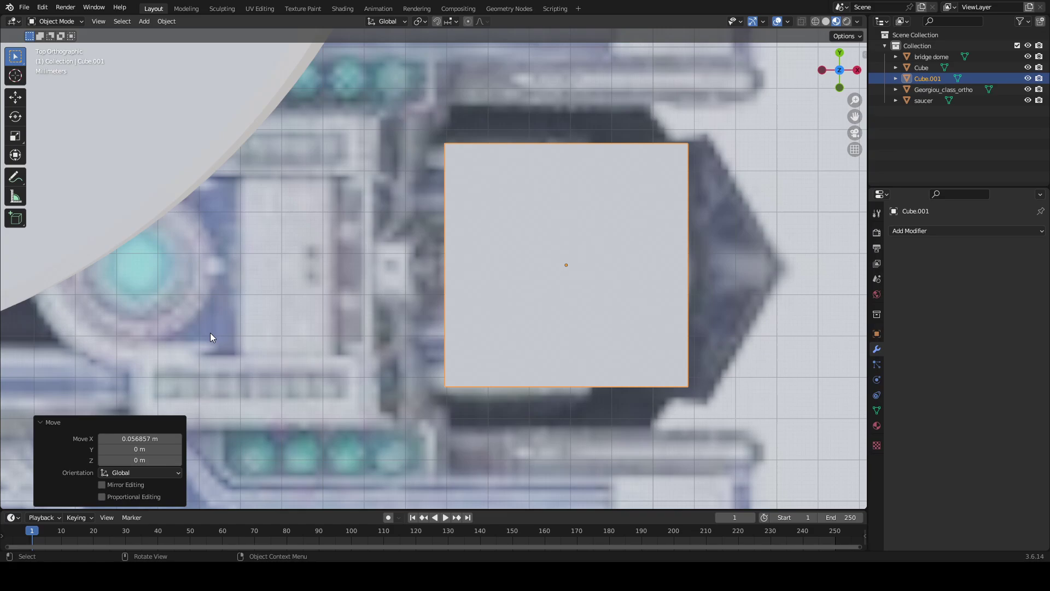
- Stretch Cube.001 along X by a factor of about 1.248 in the top view
middle_drag(210, 332, 221, 298)
click(840, 66)
shift+middle_drag(527, 189, 471, 221)
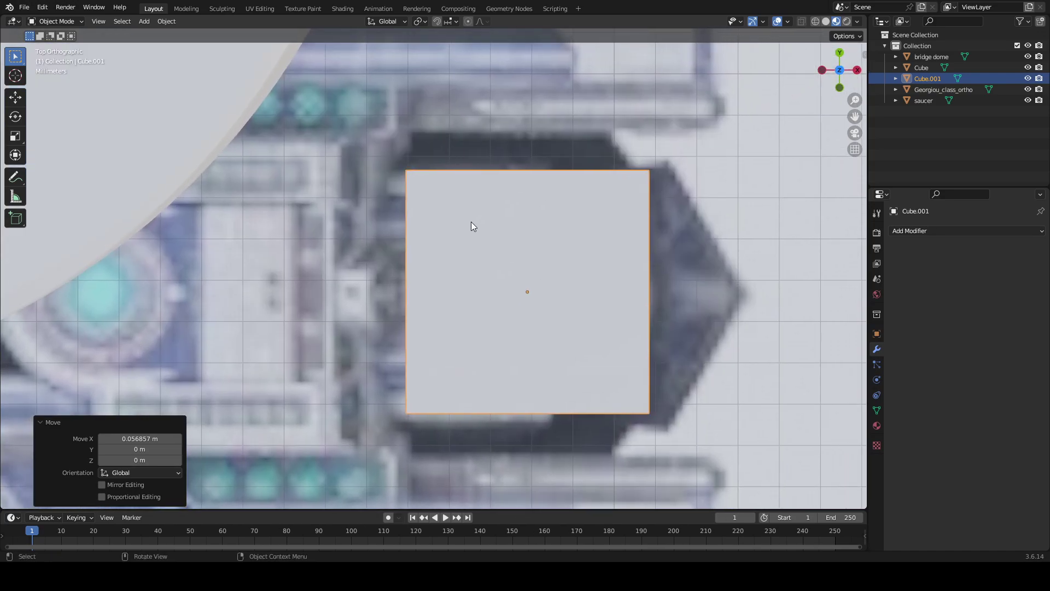
key(s)
key(x)
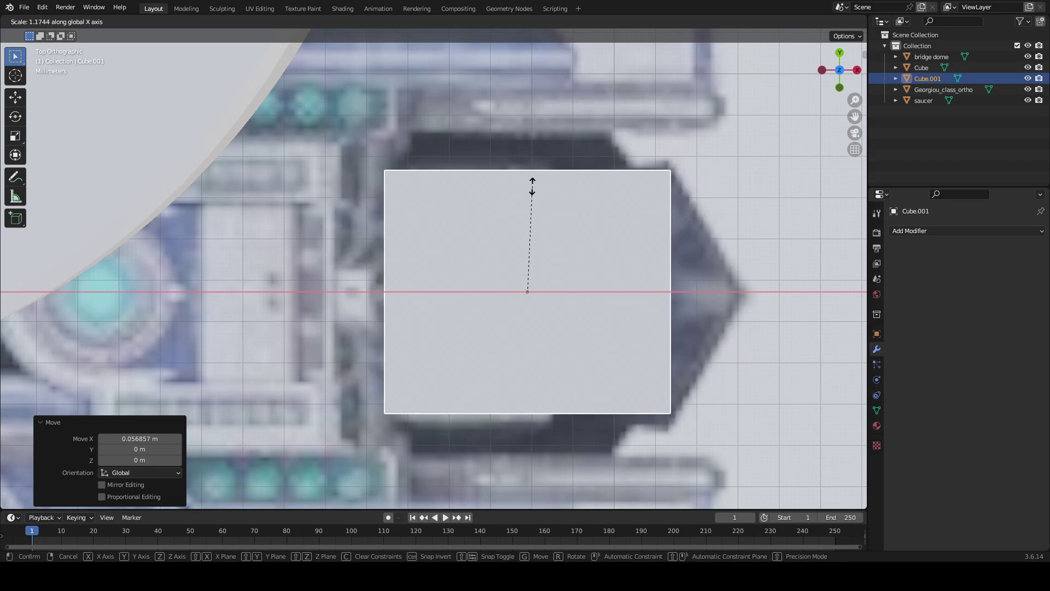
click(534, 178)
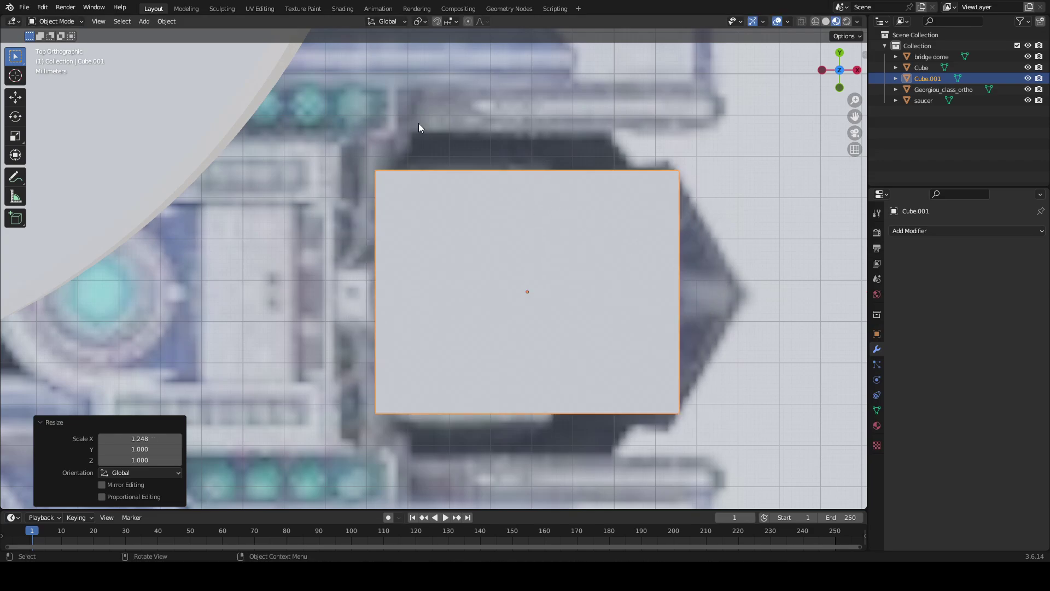
- Open Cube.001 for editing in the modeling workspace and select its aft face, seen from above
click(191, 8)
middle_drag(497, 227, 387, 93)
scroll(447, 242, up, 5)
click(212, 353)
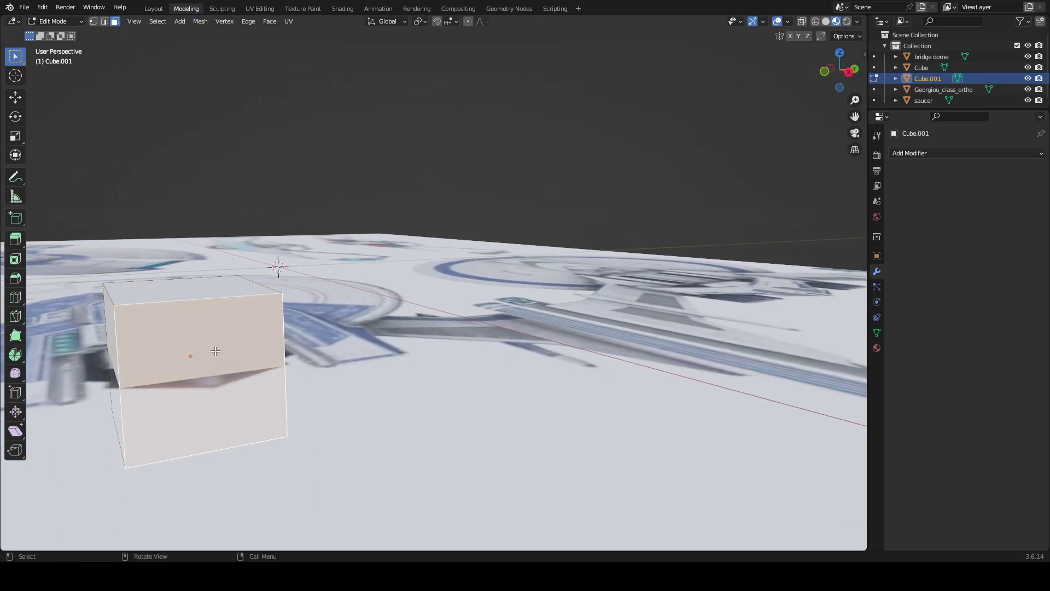
click(840, 55)
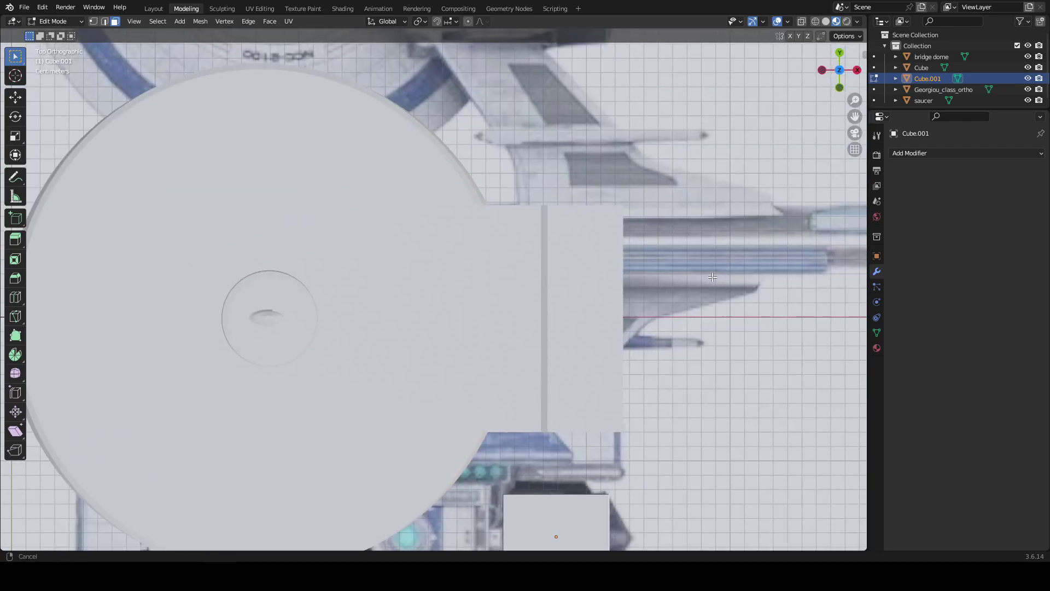
shift+middle_drag(711, 437, 591, 494)
scroll(580, 318, up, 2)
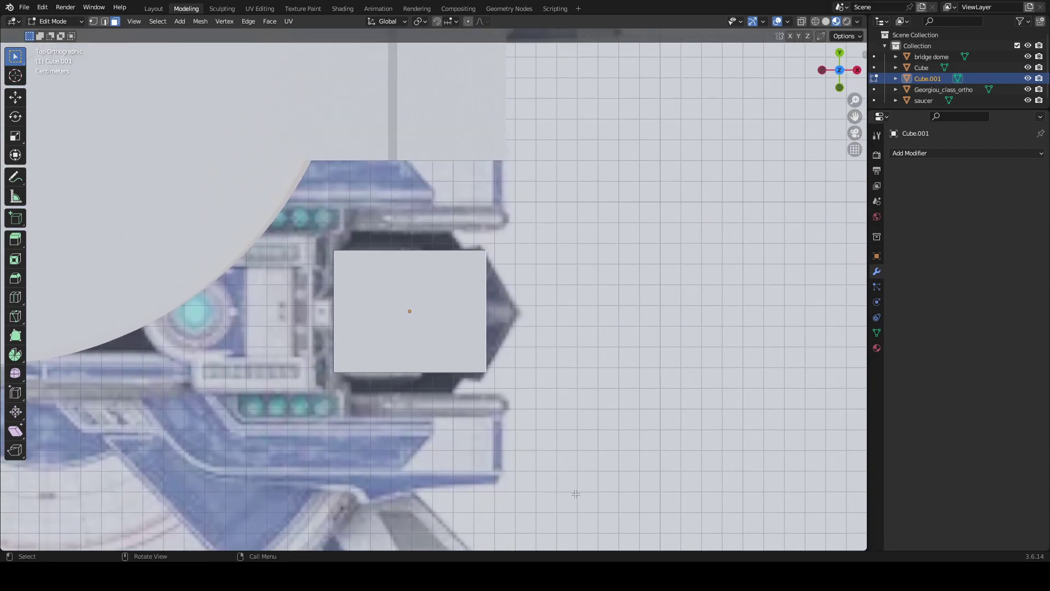
key(e)
key(x)
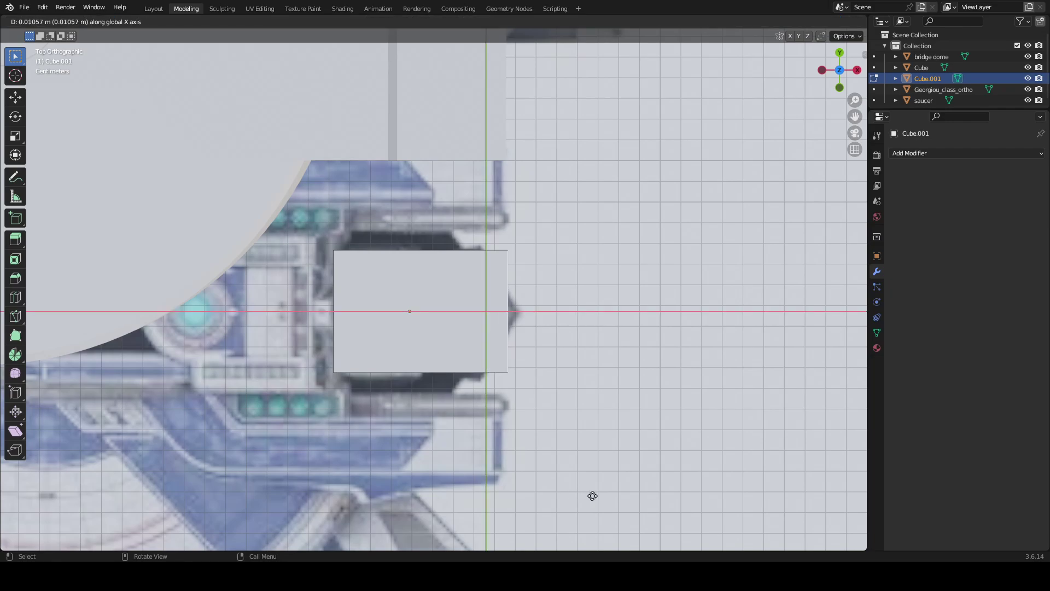
key(Escape)
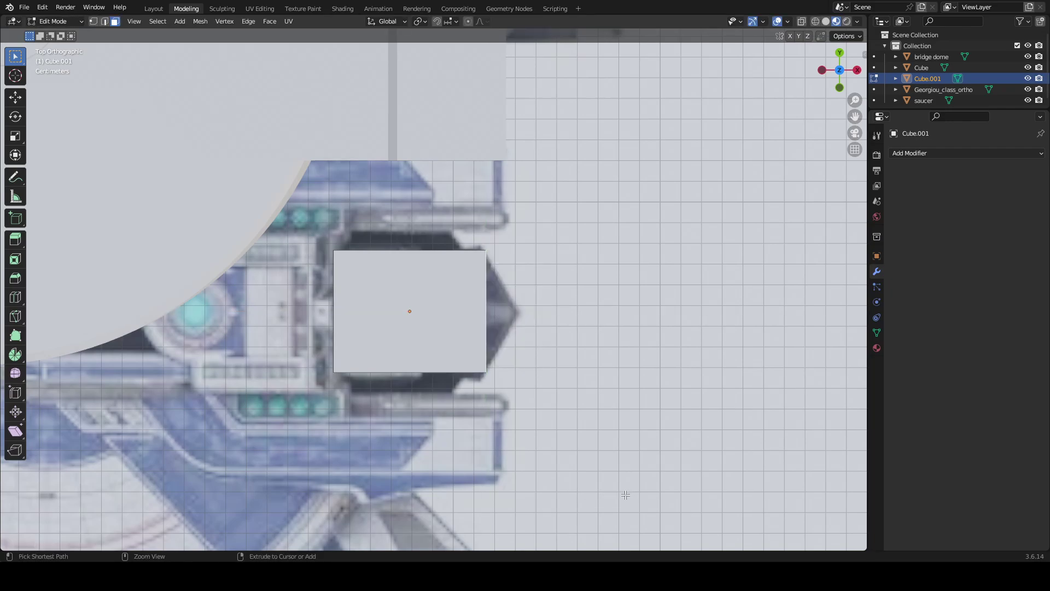
- Extrude the aft face of Cube.001 about 0.041 m along X, past the pointed tail on the reference
key(e)
key(x)
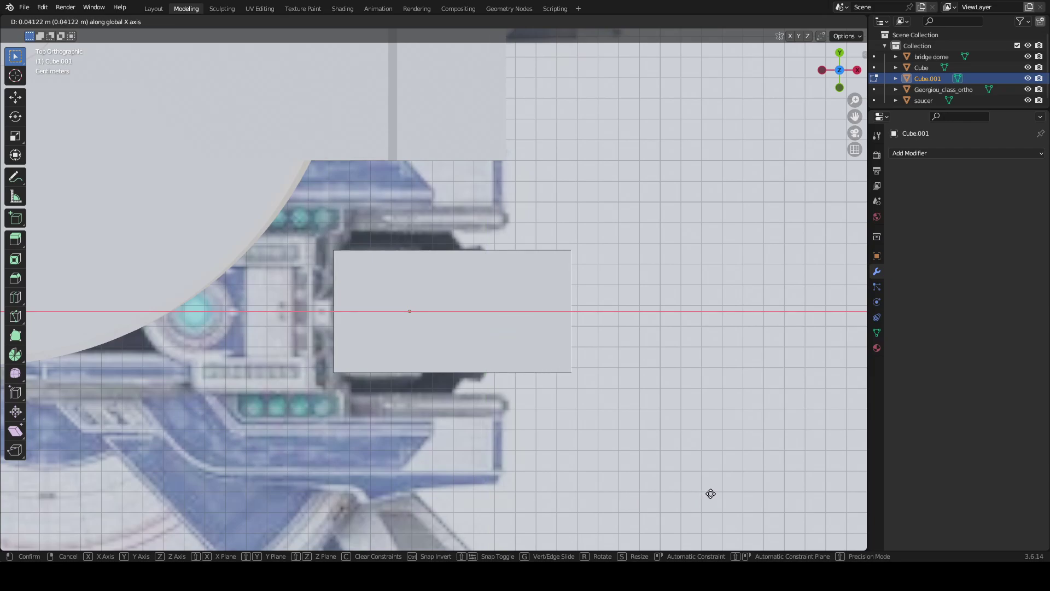
click(710, 494)
- Select the side and aft faces of Cube.001 and widen the block about 1.5 times along Y over the outer rails
middle_drag(521, 441, 297, 224)
click(446, 313)
shift+click(373, 356)
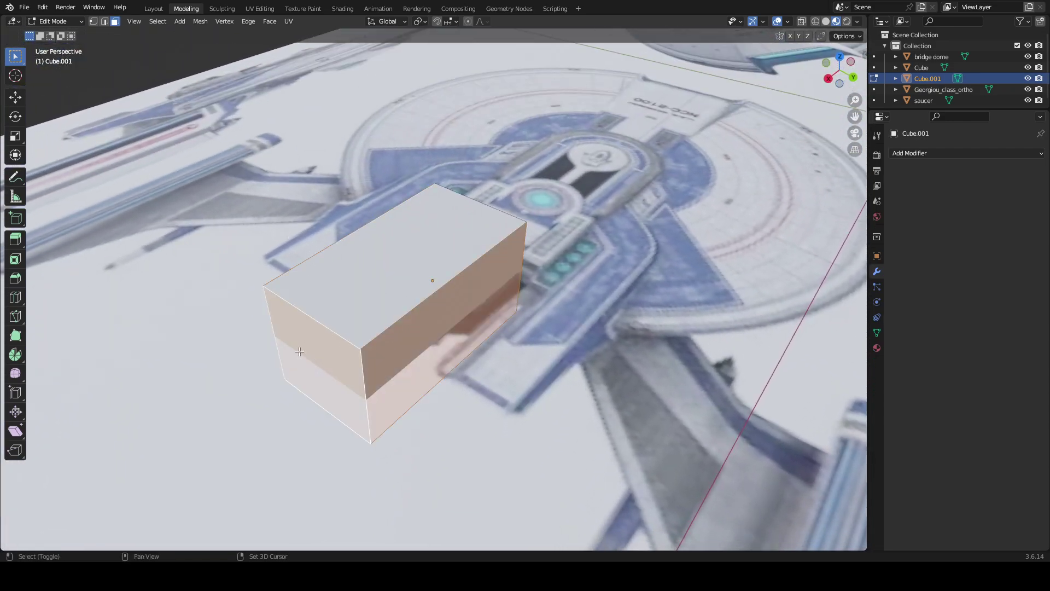
click(842, 62)
key(s)
key(x)
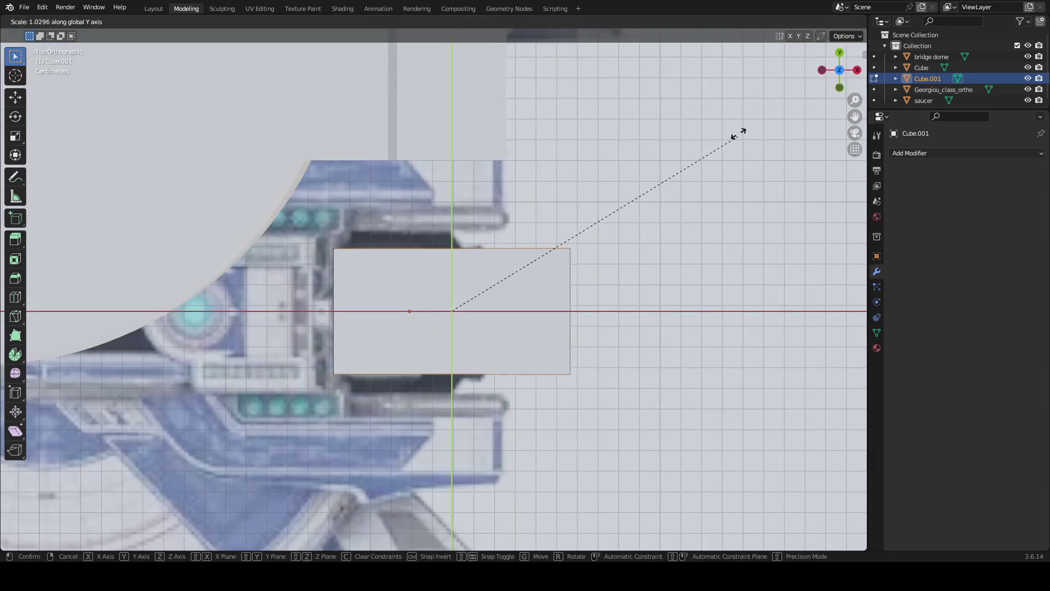
key(y)
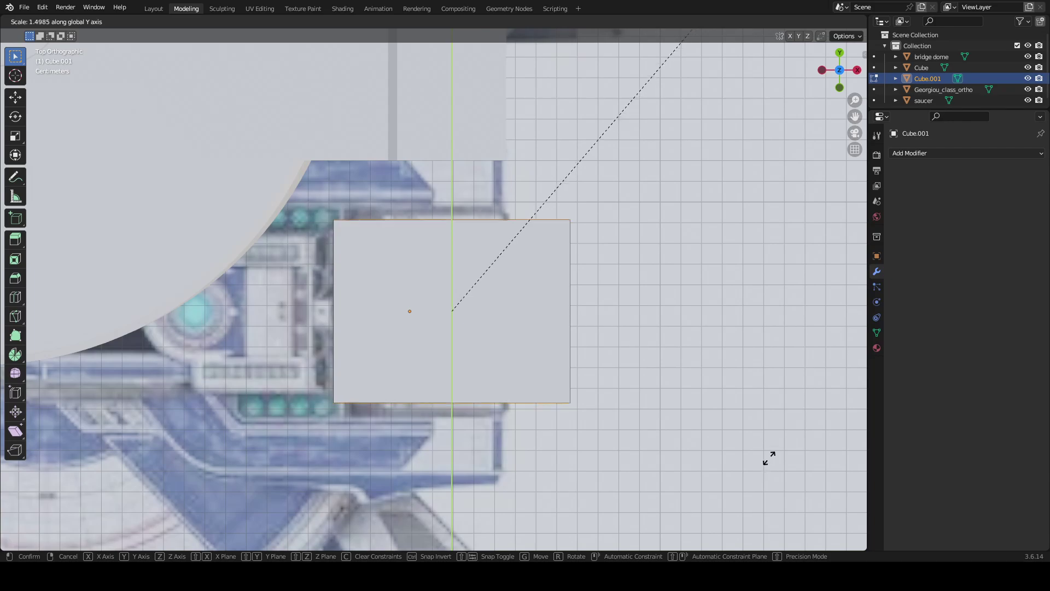
click(771, 438)
scroll(731, 468, down, 7)
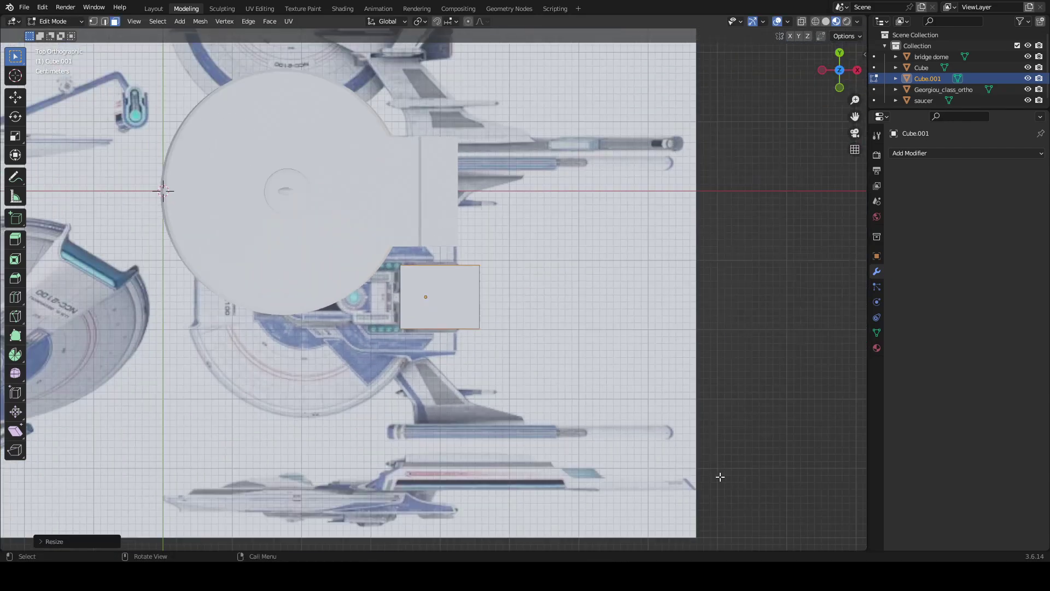
scroll(576, 484, up, 3)
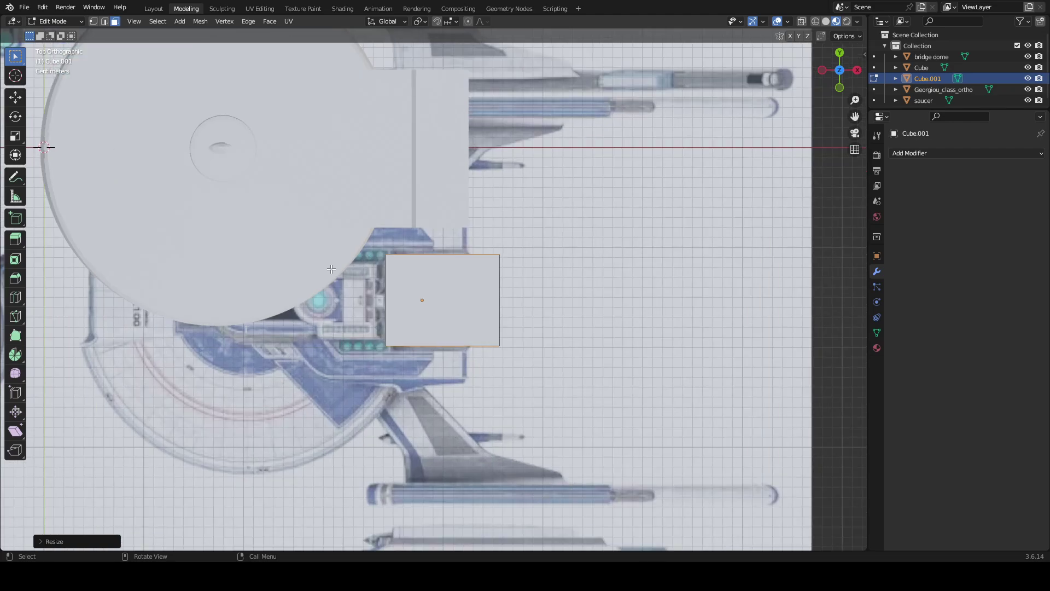
- In the layout workspace, lower Cube.001 about 0.0356 m along Z beneath the reference sheet and view it from above
click(154, 9)
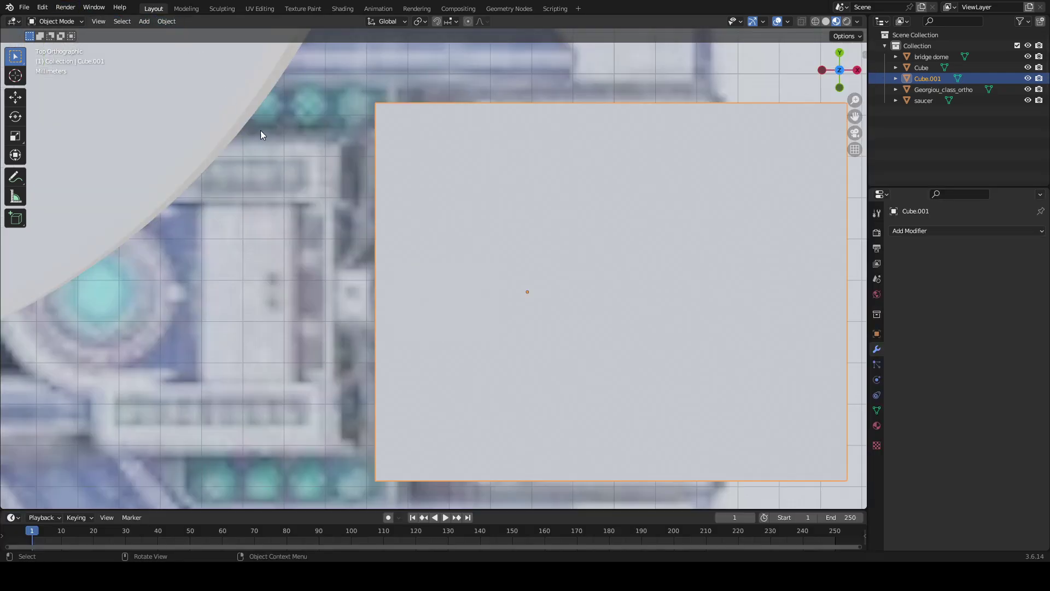
middle_drag(517, 457, 518, 264)
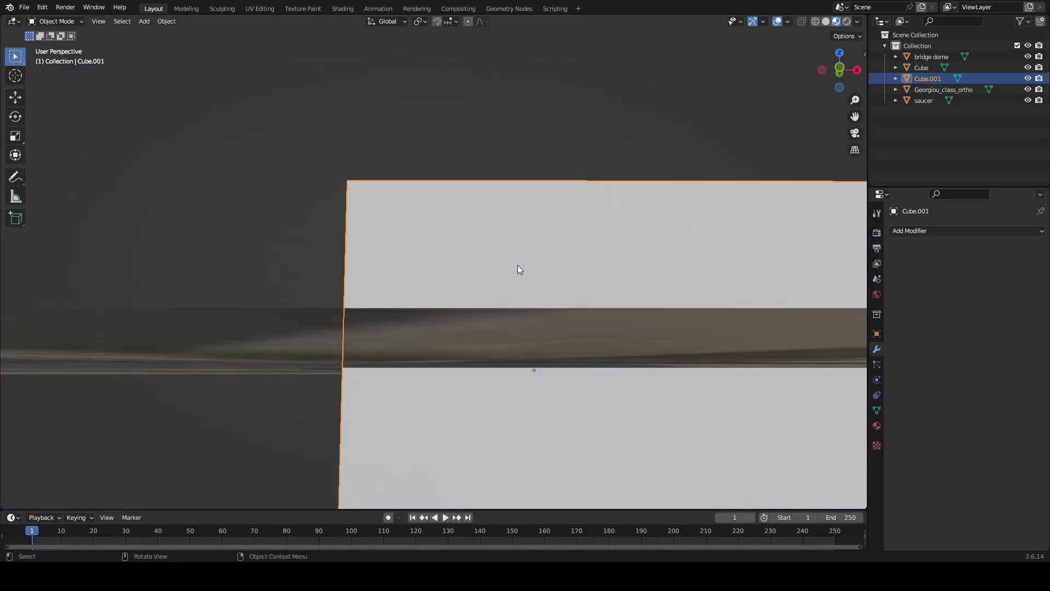
key(g)
key(z)
click(495, 424)
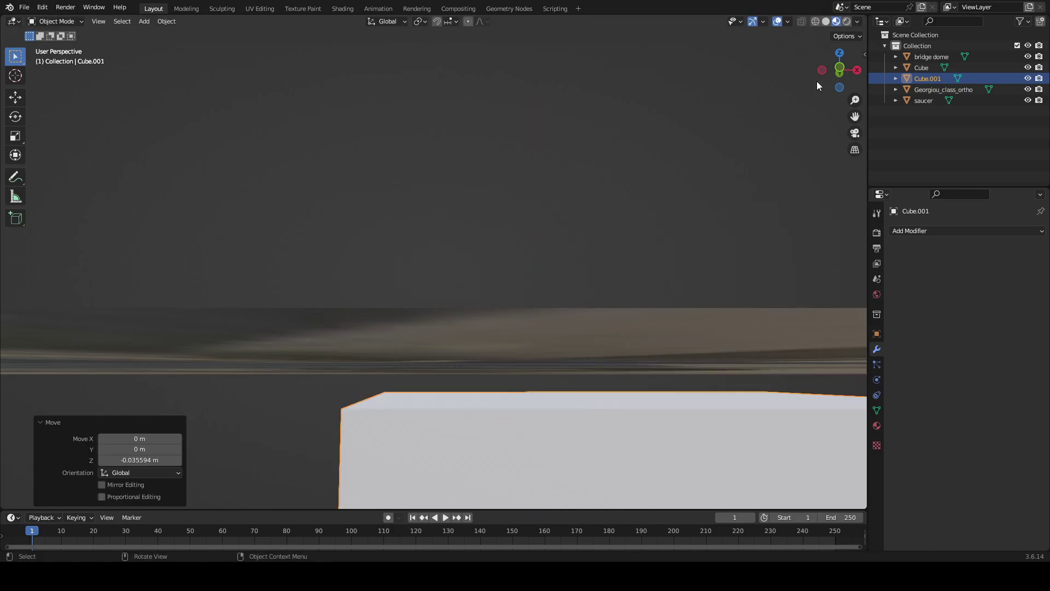
click(846, 54)
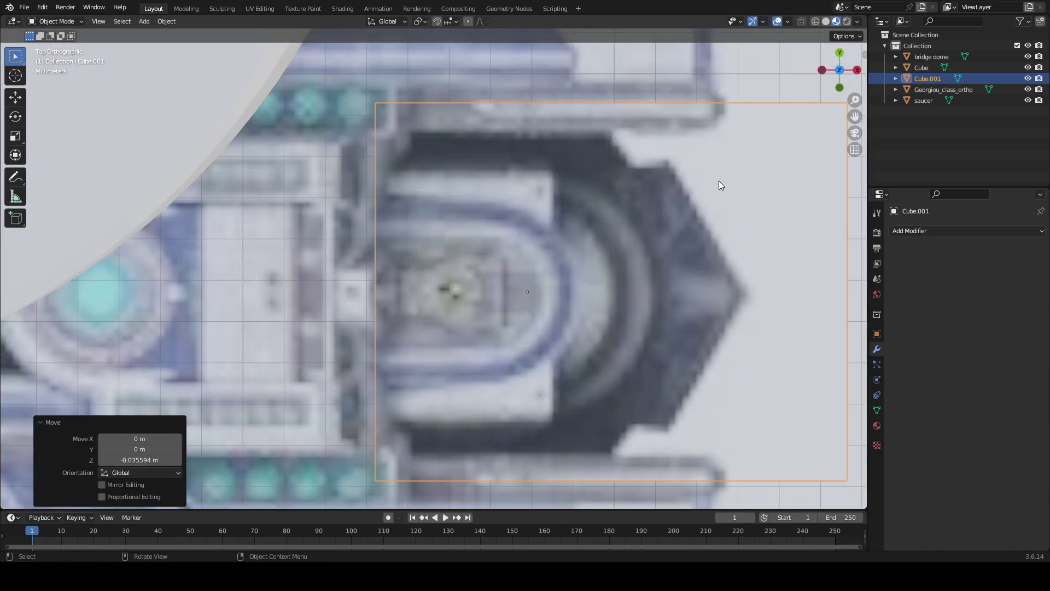
scroll(712, 195, down, 3)
scroll(623, 199, up, 1)
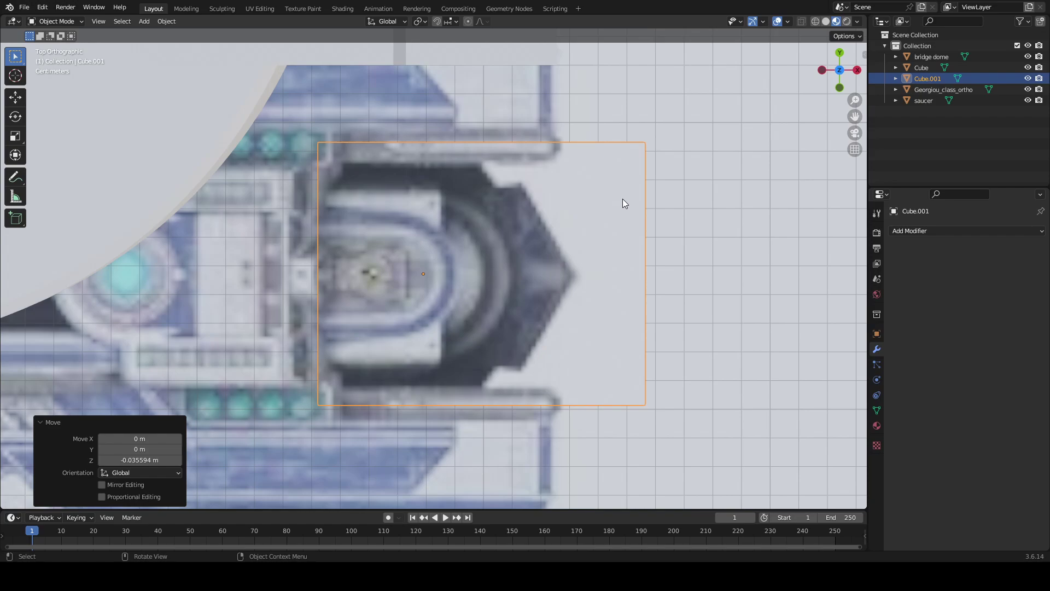
- Narrow Cube.001 along Y by factors of about 0.857 and 0.988, shifting it about -0.0004 m along Y to fit between the aft rails
key(s)
key(shift+z)
key(y)
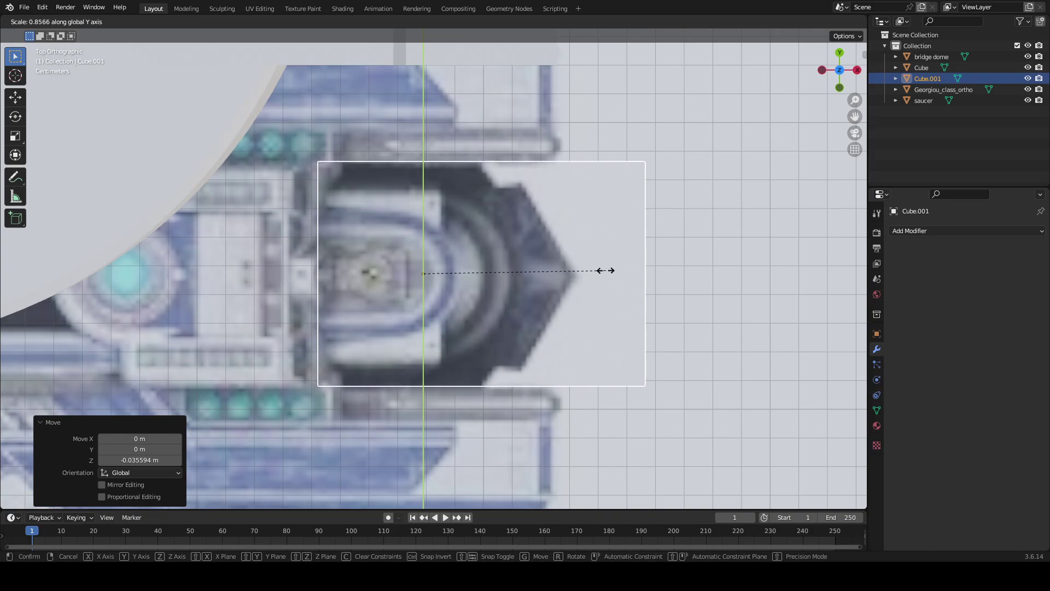
click(605, 270)
key(g)
key(y)
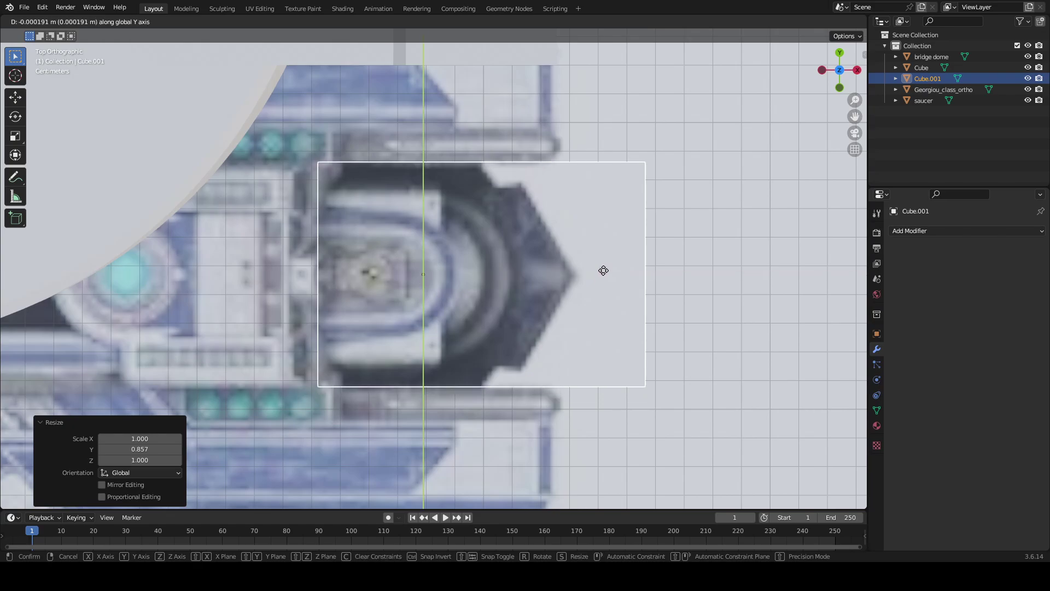
click(605, 272)
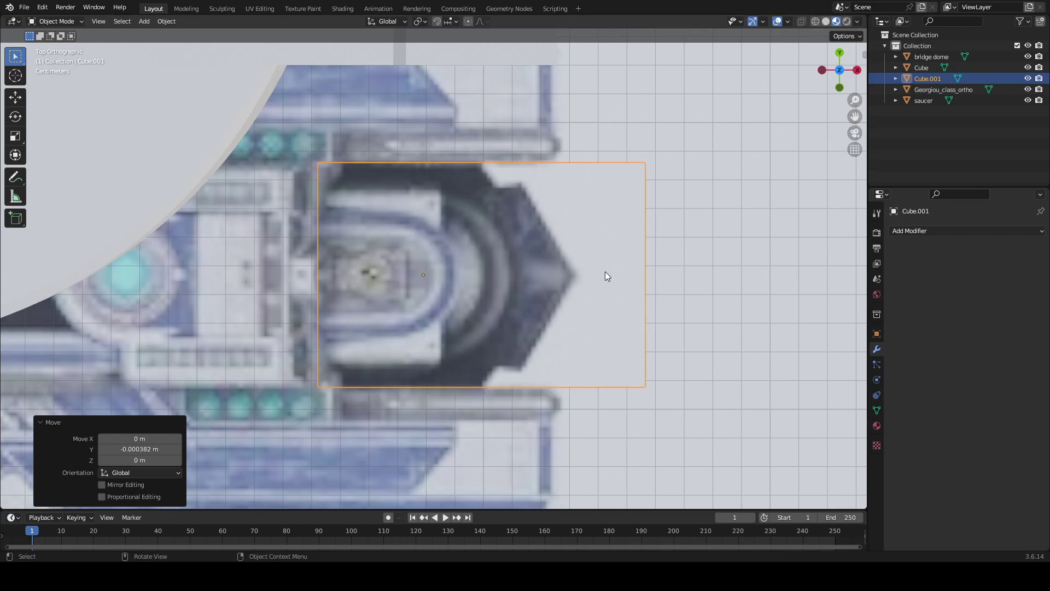
key(s)
key(y)
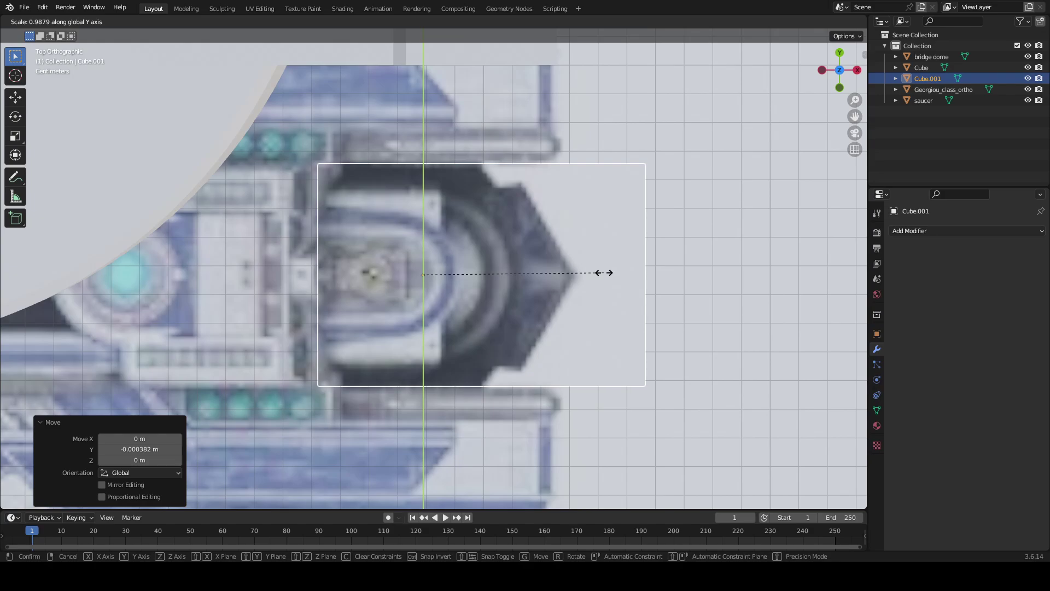
click(604, 273)
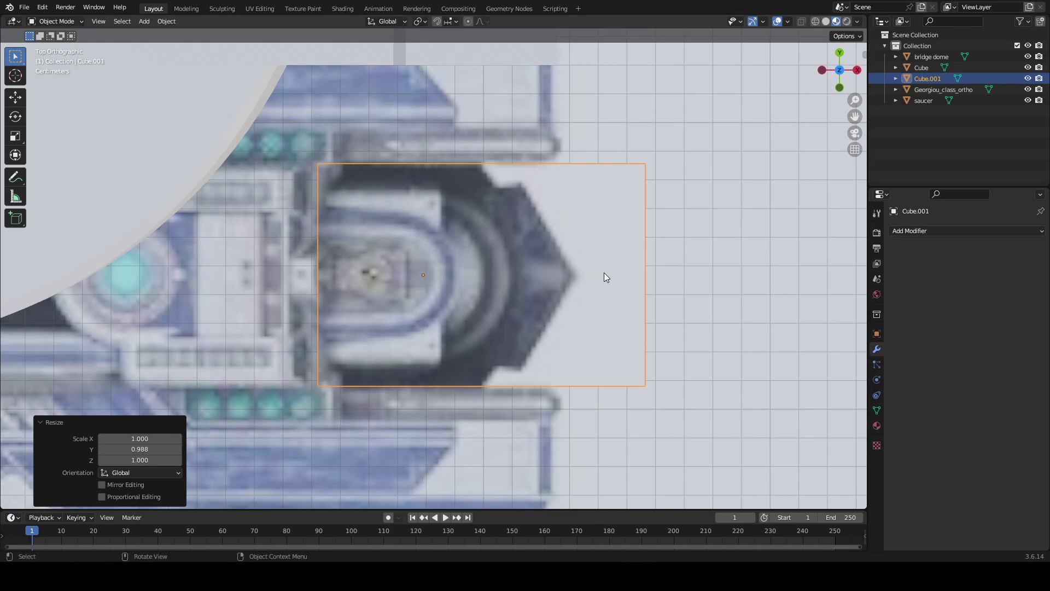
- Move Cube.001 about 0.0053 m along X toward the stern
key(g)
key(x)
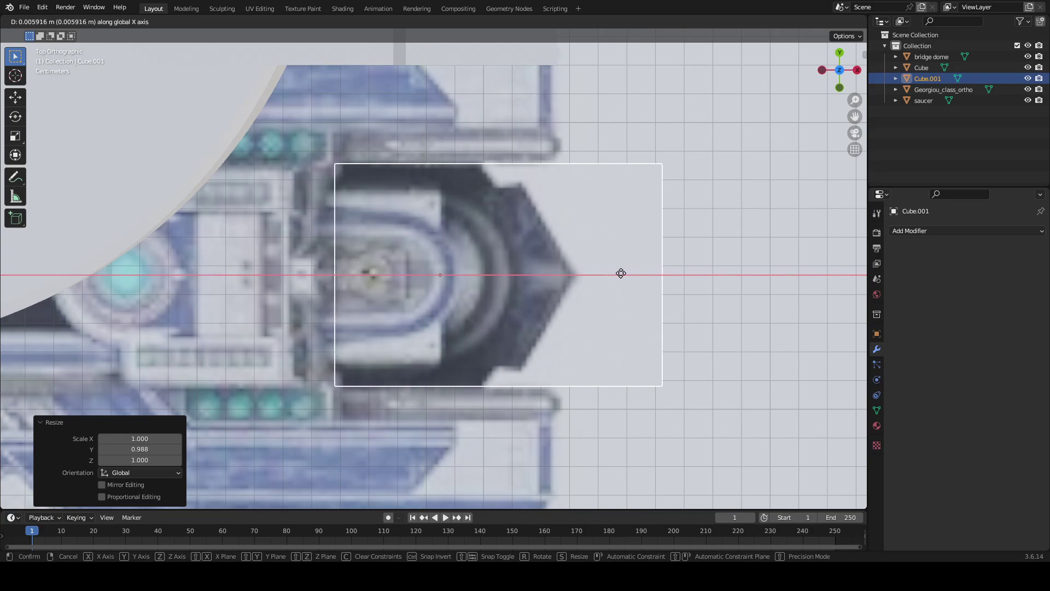
click(620, 273)
- Examine how Cube.001 fits the aft hull section on the reference sheet, from above and at an angle
scroll(618, 274, down, 8)
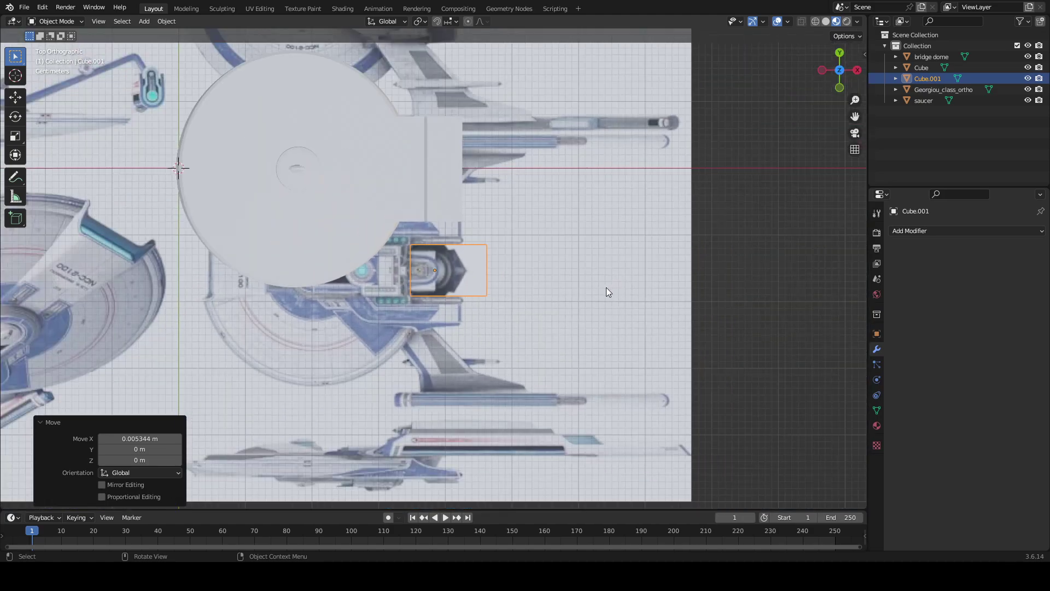
shift+middle_drag(538, 297, 552, 431)
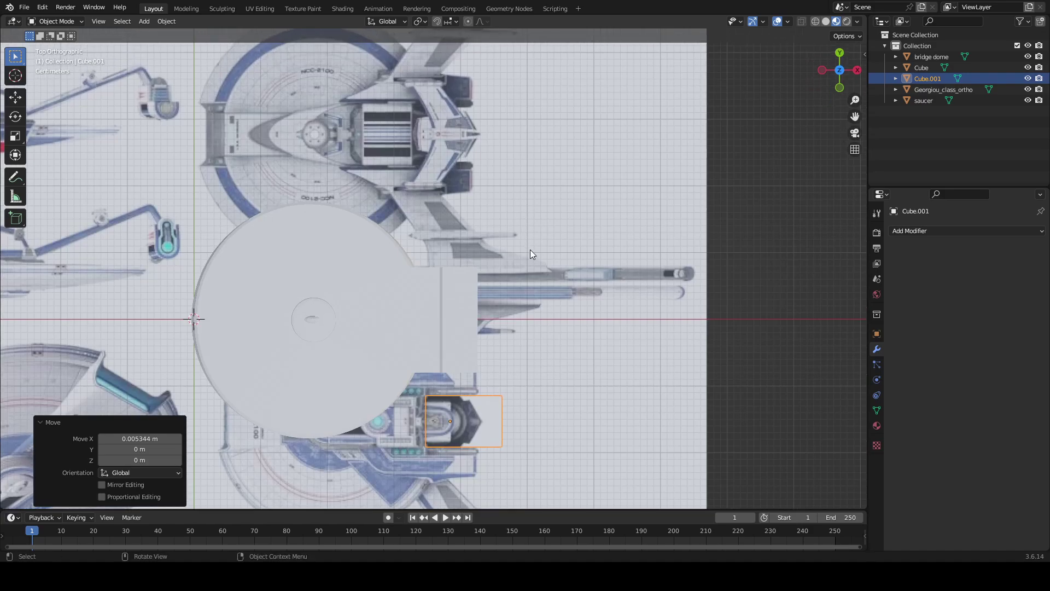
scroll(528, 416, down, 1)
scroll(567, 265, up, 7)
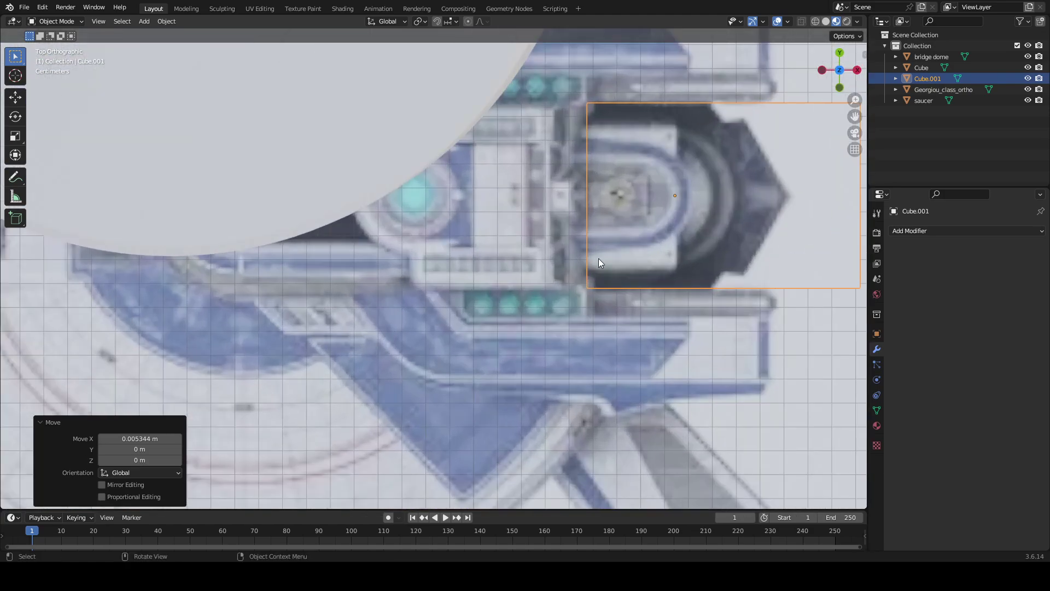
shift+middle_drag(599, 258, 470, 218)
scroll(437, 326, up, 5)
scroll(437, 326, down, 1)
scroll(437, 326, down, 3)
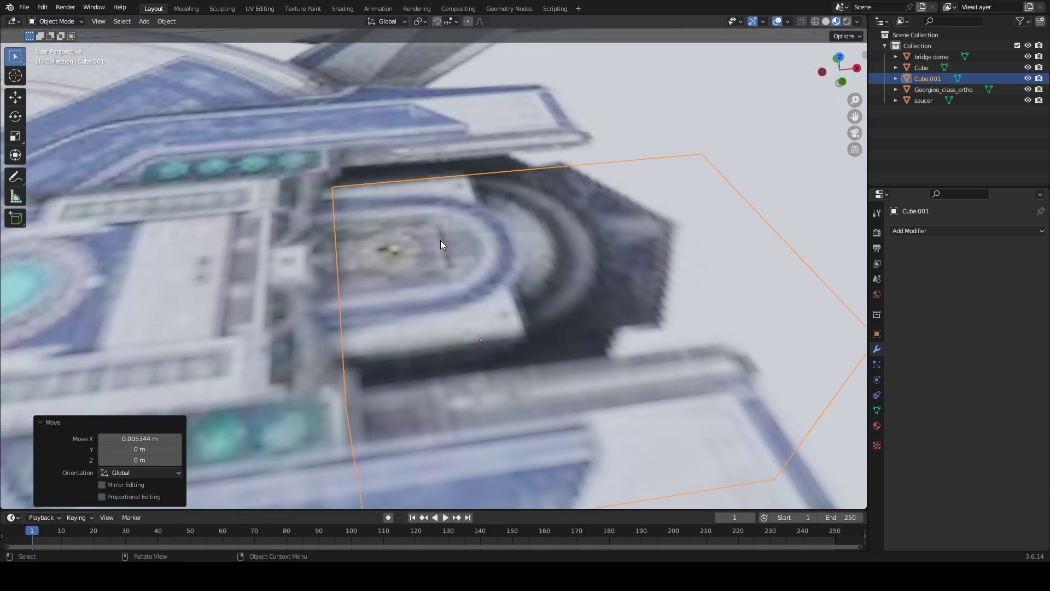
- In the modeling workspace, select the upper face of Cube.001 and view the block from the front
click(186, 9)
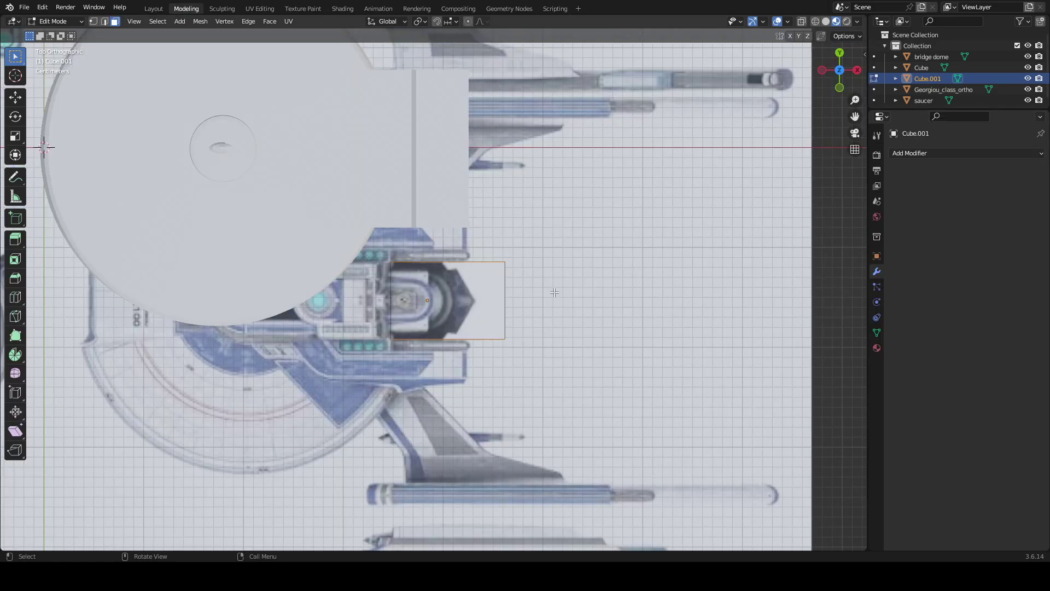
middle_drag(555, 293, 551, 210)
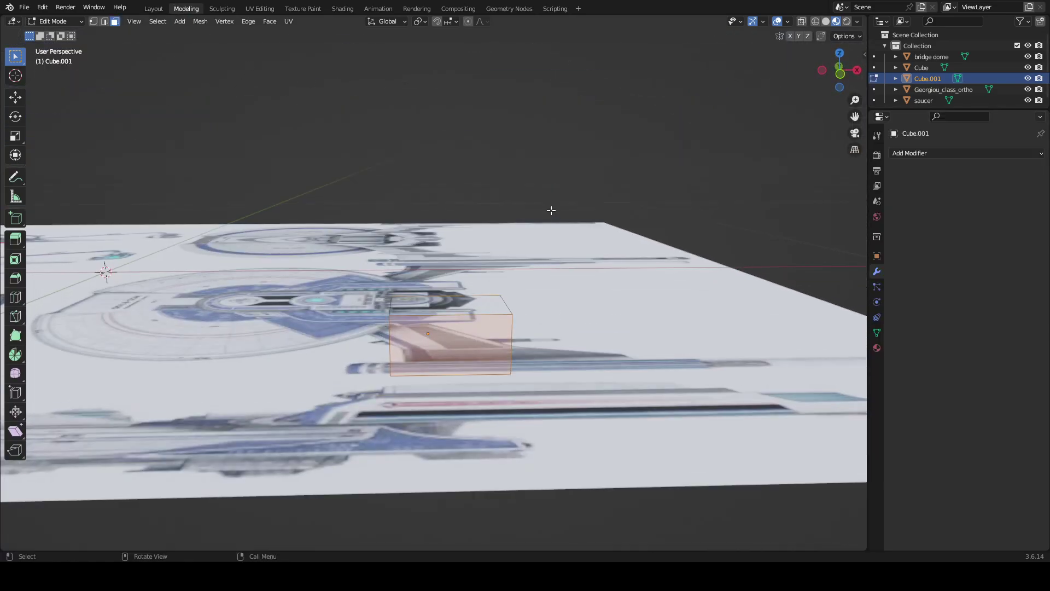
scroll(552, 210, up, 3)
click(564, 312)
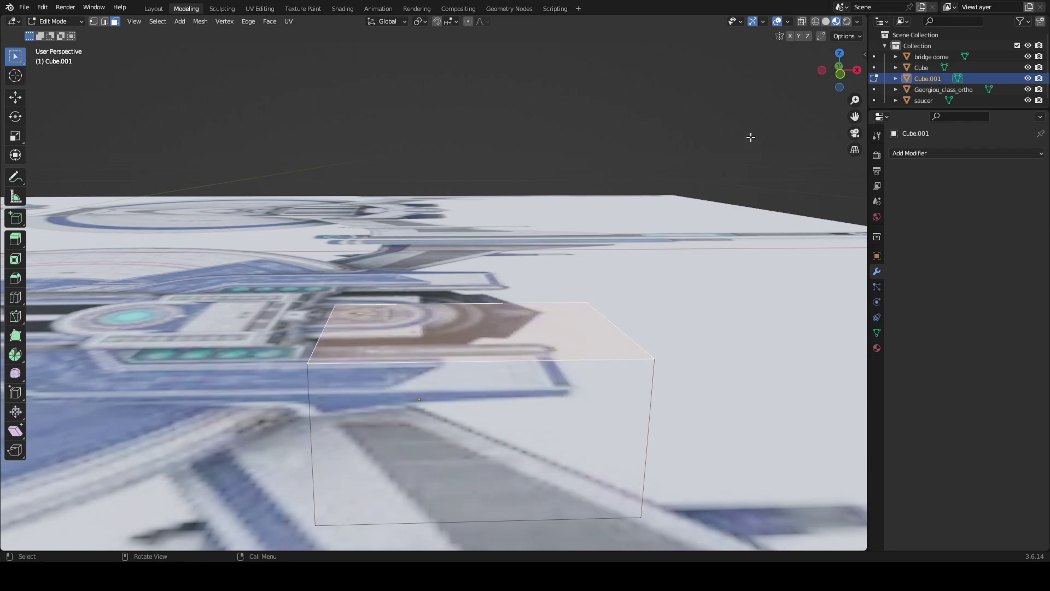
click(841, 87)
scroll(626, 181, down, 4)
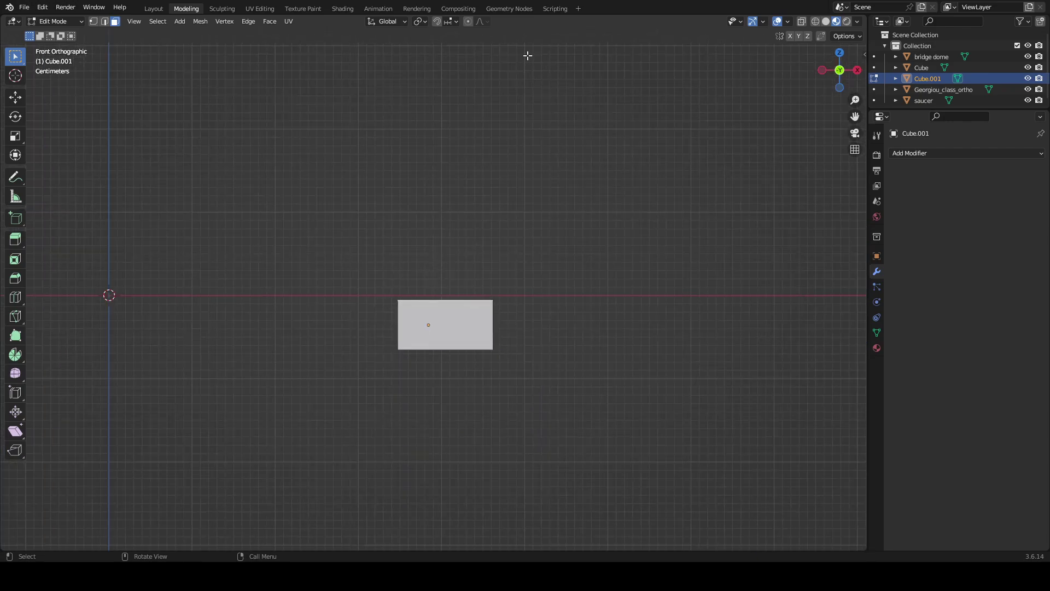
- Return to the layout workspace and select the Georgiou_class_ortho reference sheet
click(154, 8)
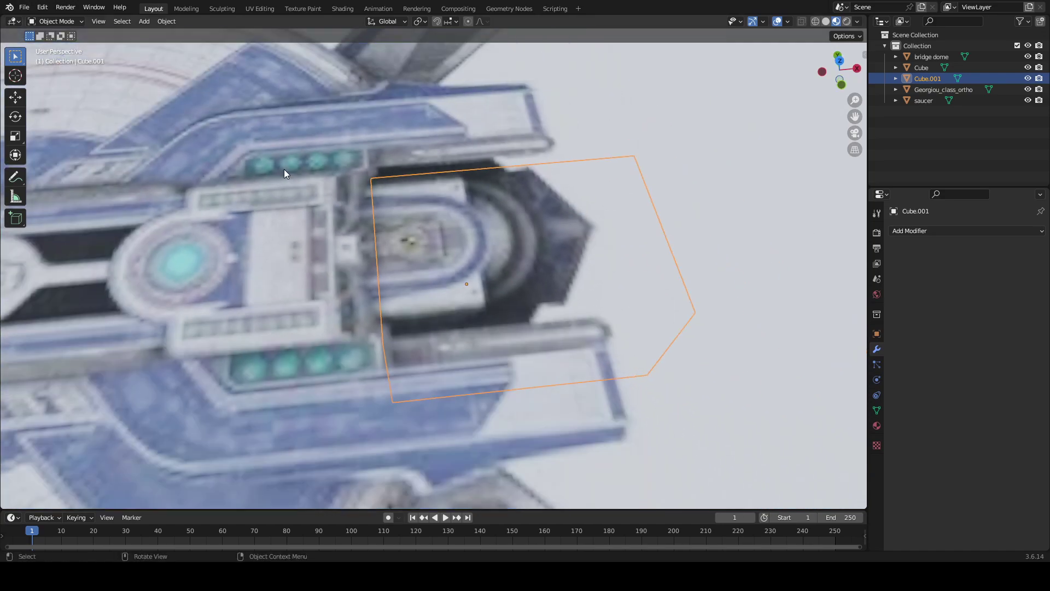
scroll(284, 169, down, 6)
click(328, 312)
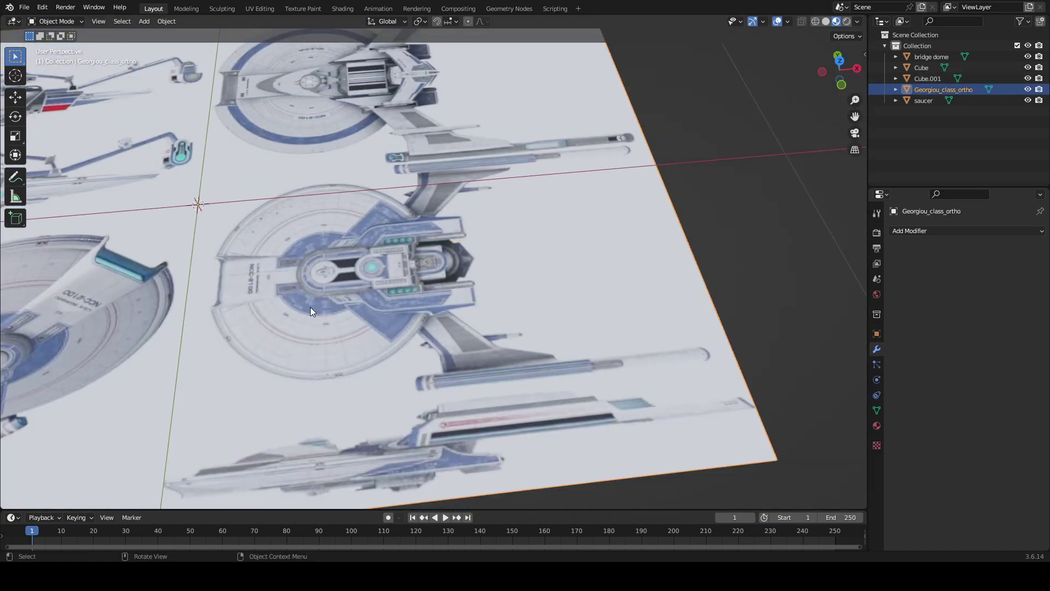
scroll(317, 312, down, 5)
key(r)
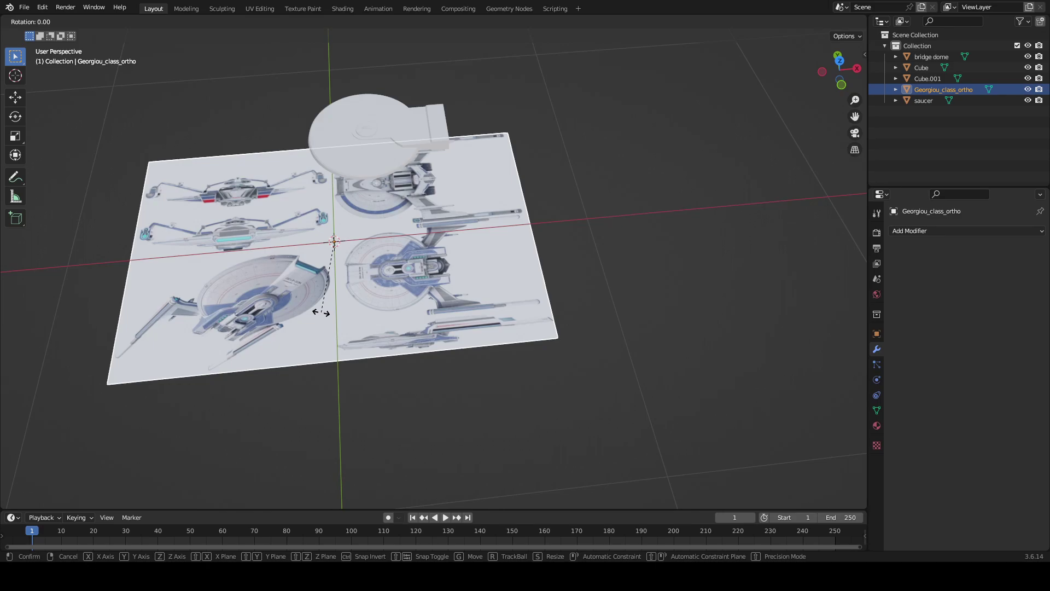
key(9)
key(0)
key(Escape)
key(x)
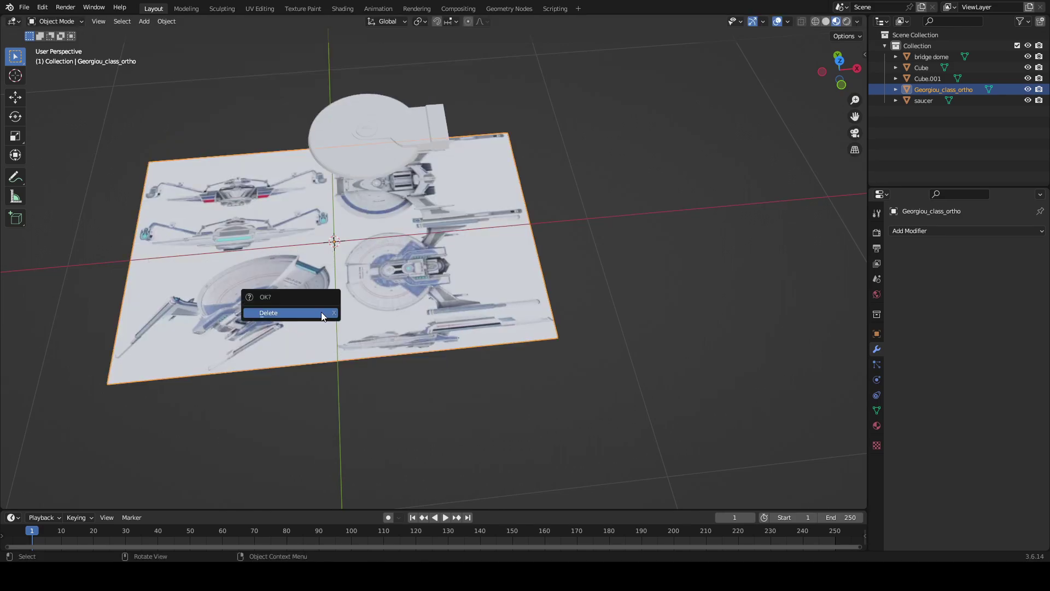
key(Escape)
key(r)
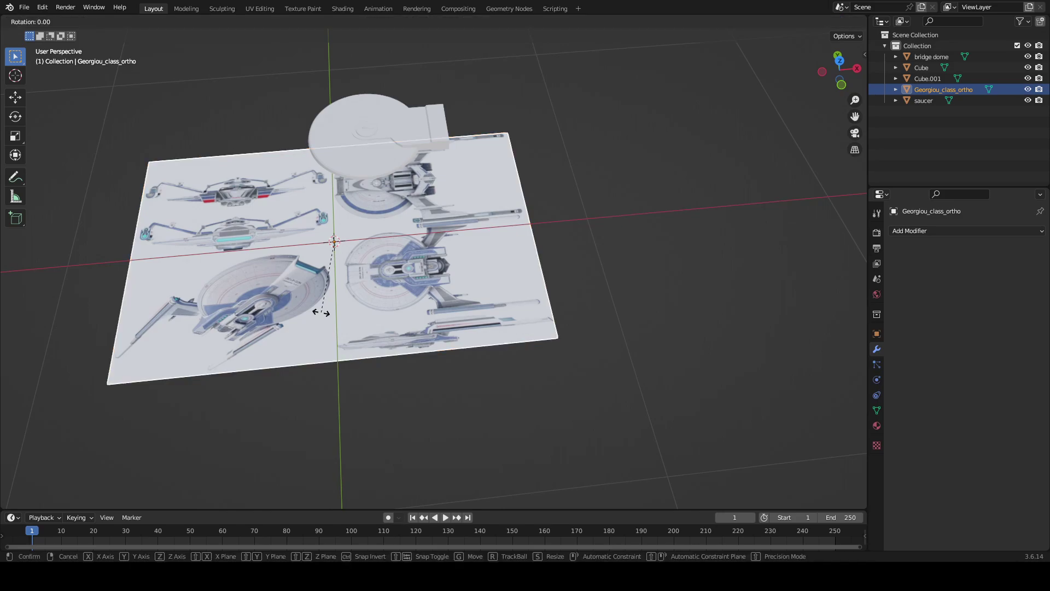
key(x)
key(9)
key(0)
key(BackSpace)
key(BackSpace)
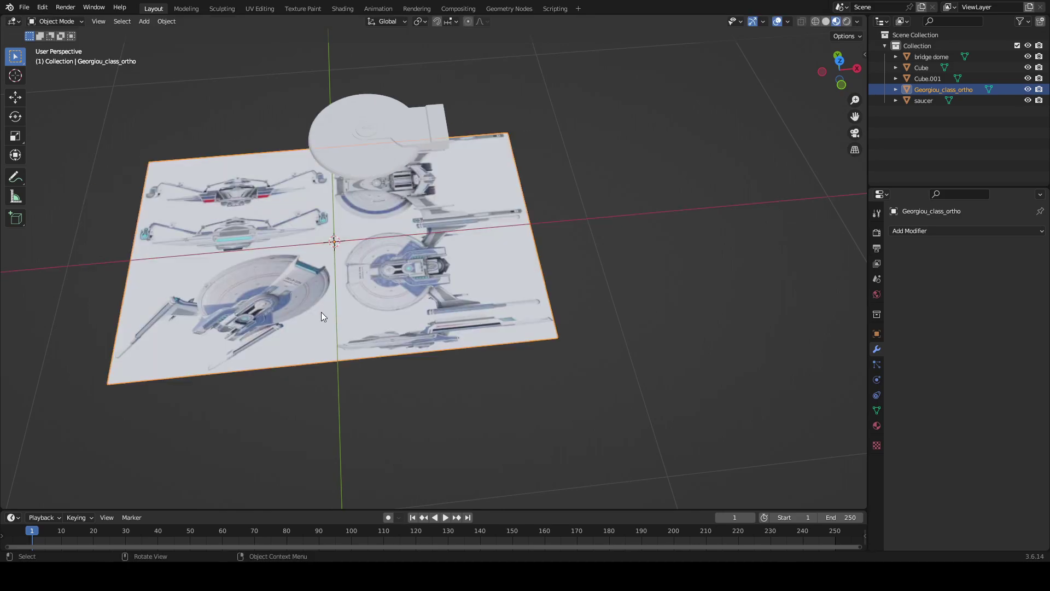
- Rotate the Georgiou_class_ortho reference sheet 270° about the global X axis
text(x)
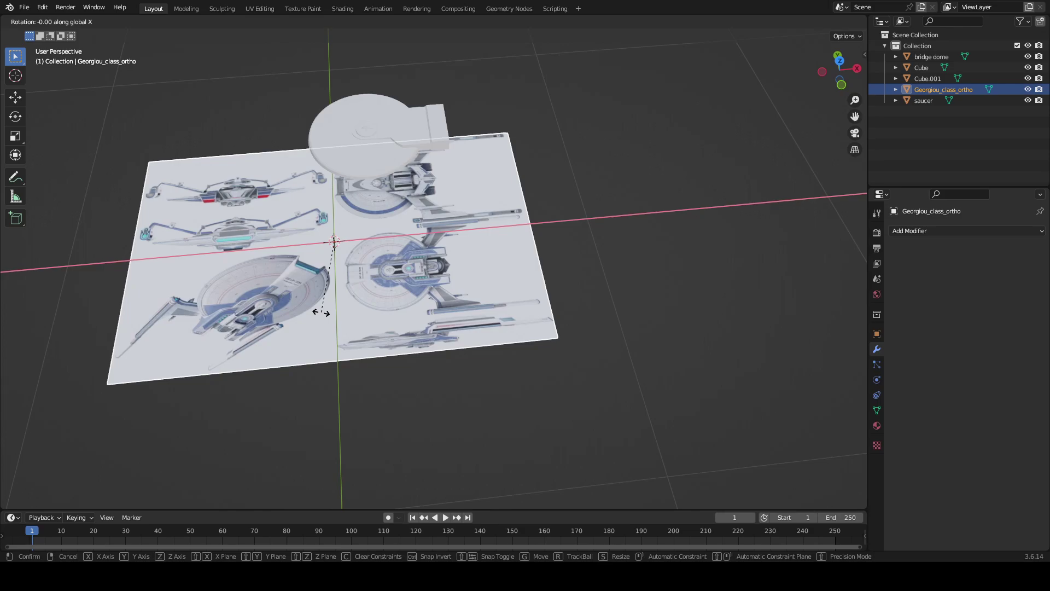
text(270)
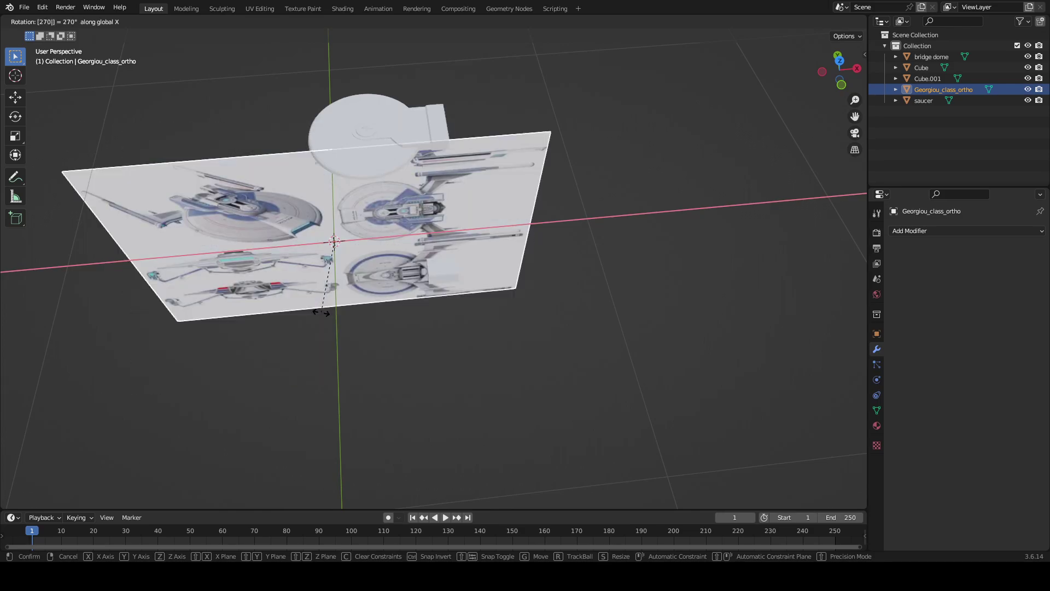
key(Return)
- Select Cube.001 in front of the rotated reference sheet, open it in the modeling workspace and view it from the front
scroll(339, 304, up, 5)
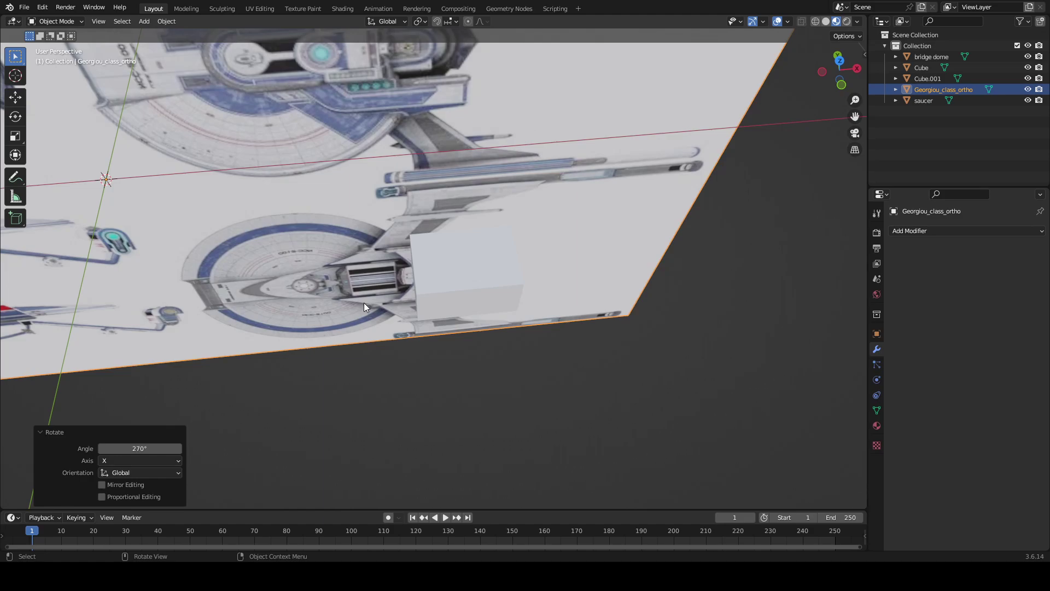
middle_drag(363, 303, 344, 202)
scroll(345, 201, down, 3)
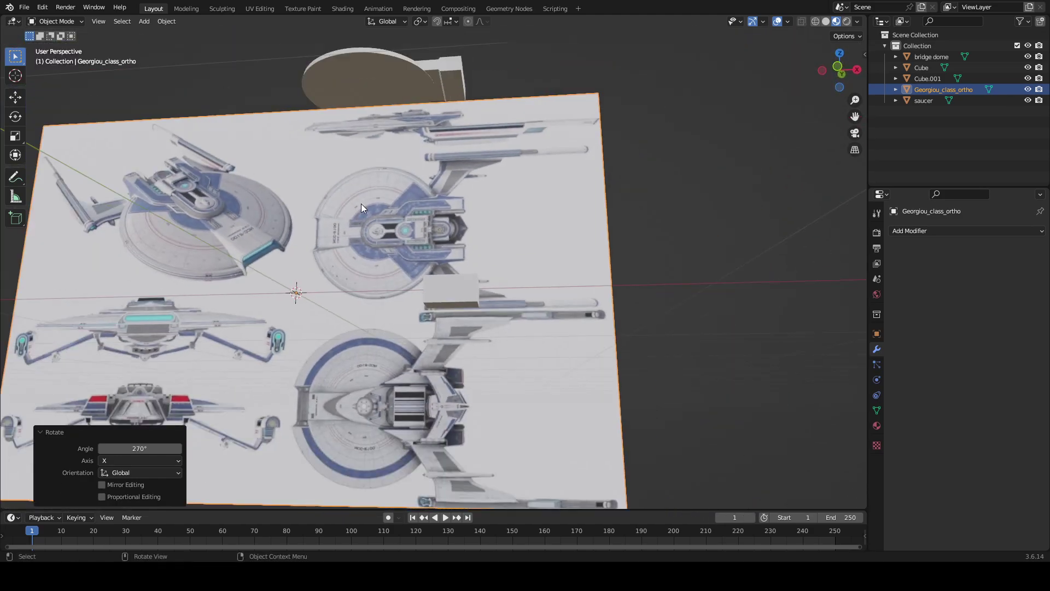
scroll(446, 214, up, 3)
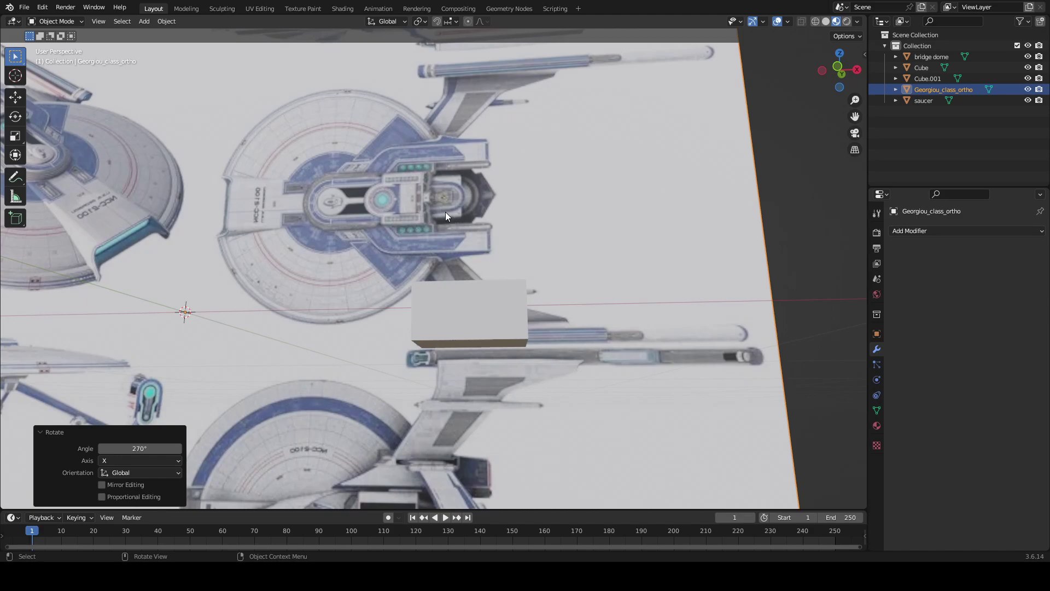
middle_drag(445, 212, 224, 80)
scroll(474, 253, up, 3)
click(464, 290)
scroll(464, 290, up, 2)
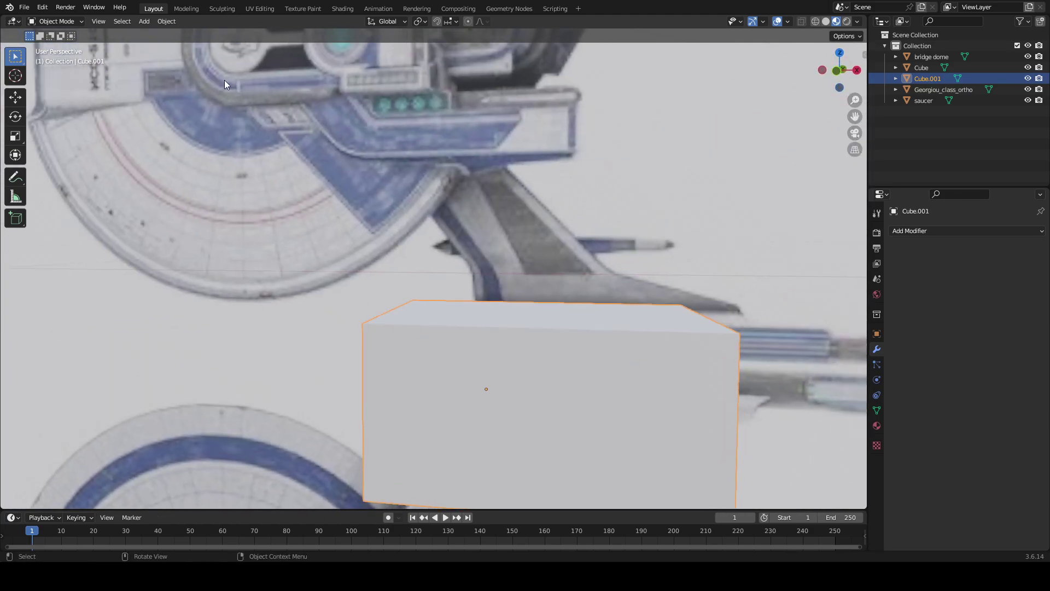
click(180, 10)
middle_drag(517, 338, 508, 357)
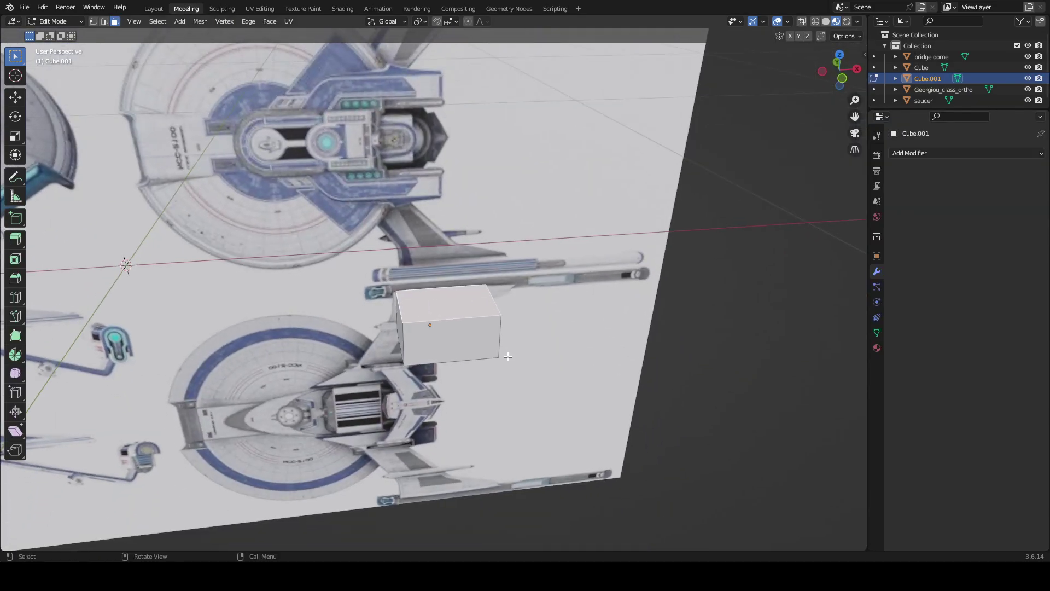
click(844, 78)
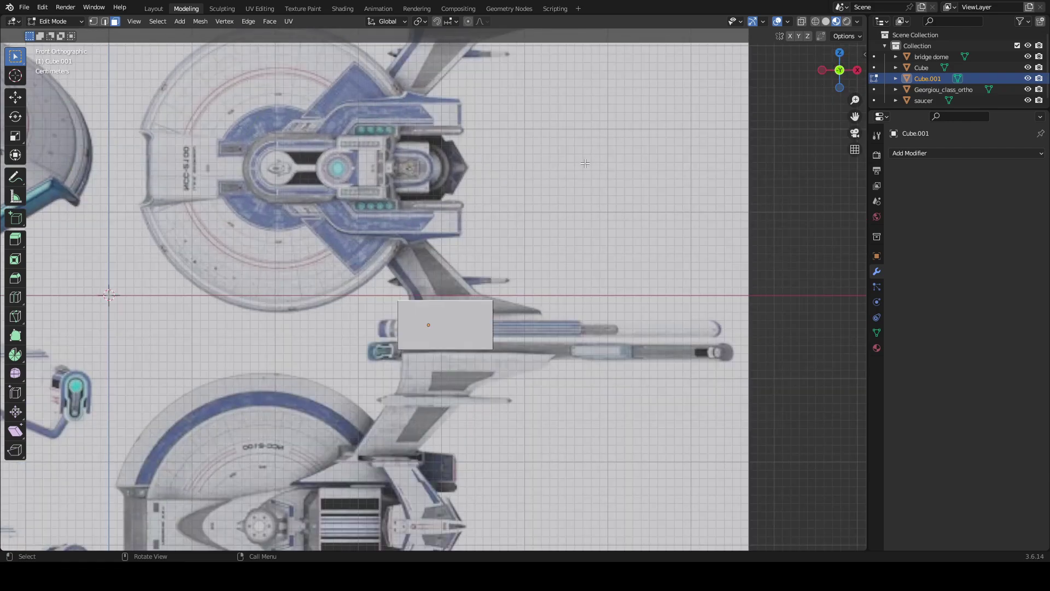
- Try to extrude the upper face of Cube.001 about 0.013 m upward along Z, and undo that extrusion
shift+middle_drag(590, 174, 576, 245)
scroll(590, 144, up, 4)
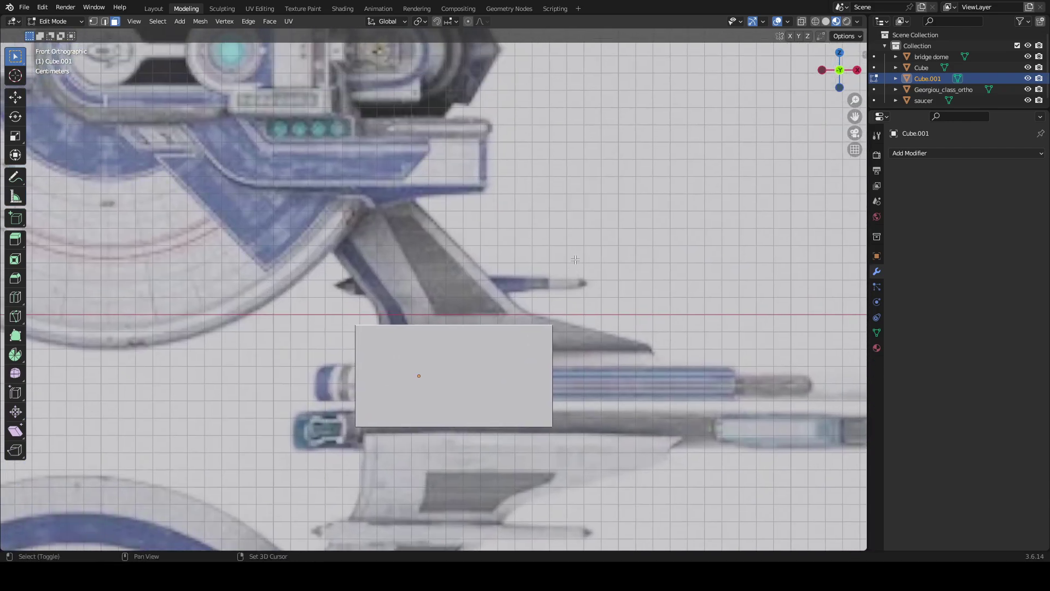
key(g)
key(z)
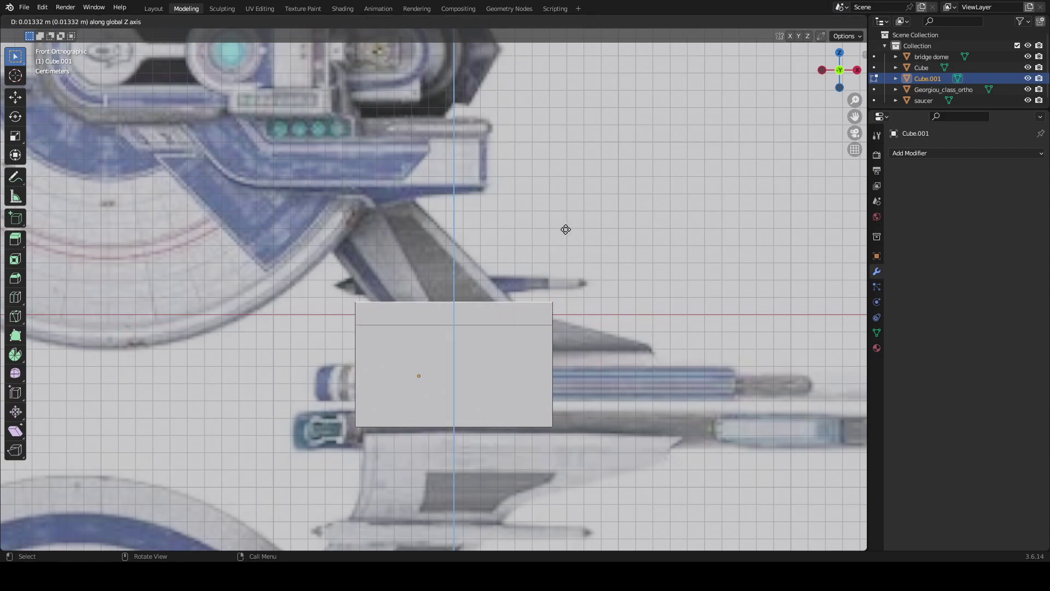
click(566, 230)
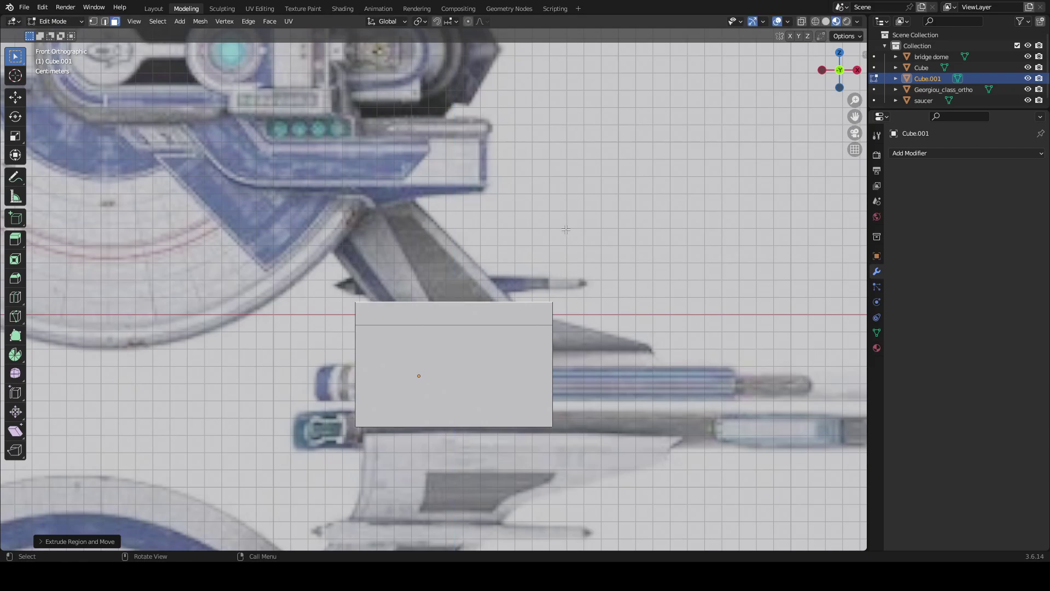
key(e)
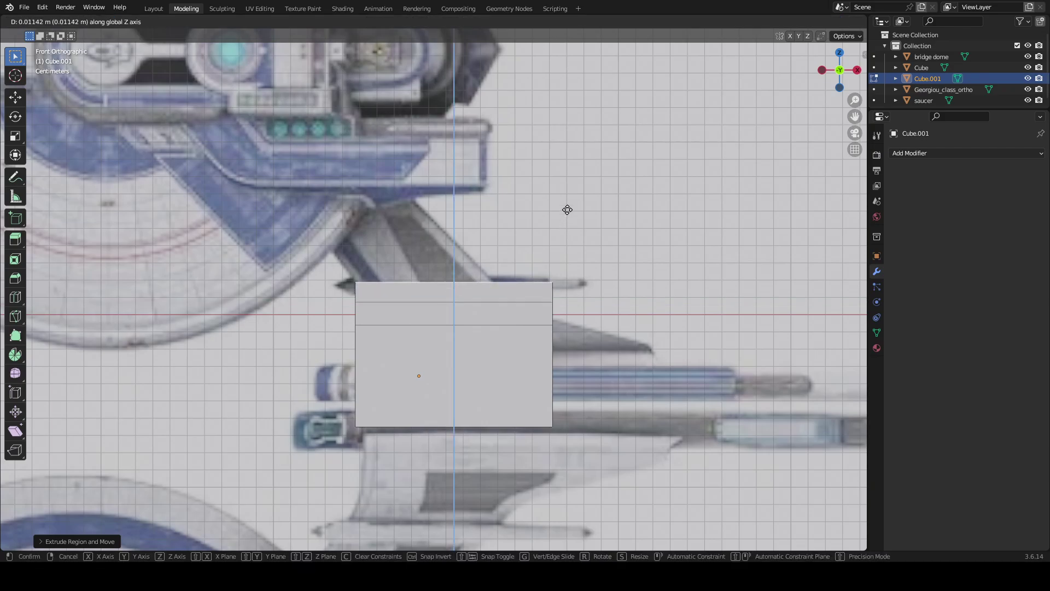
key(Escape)
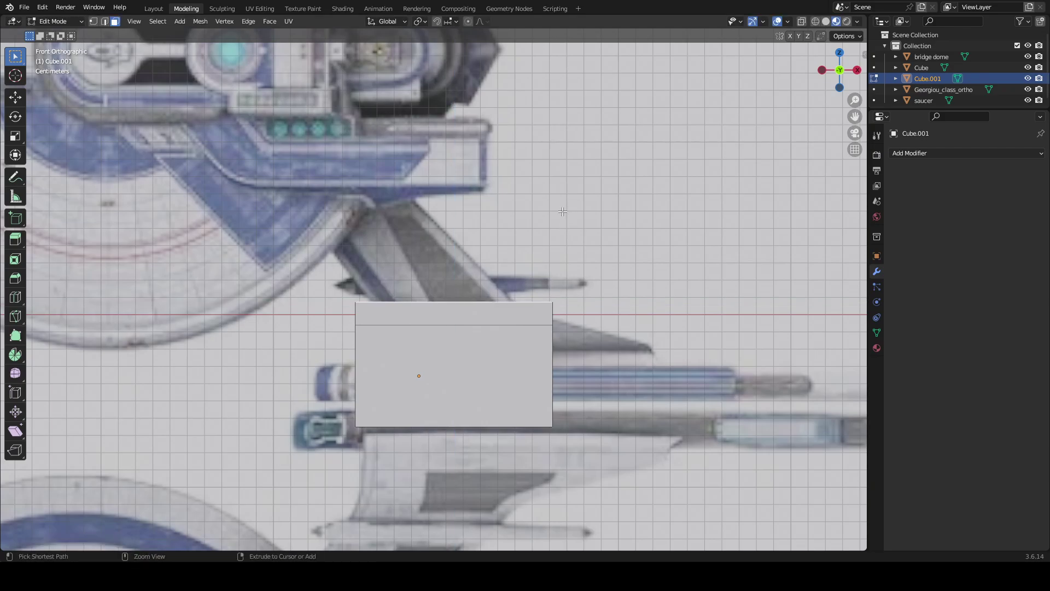
middle_drag(559, 212, 549, 271)
key(ctrl+z)
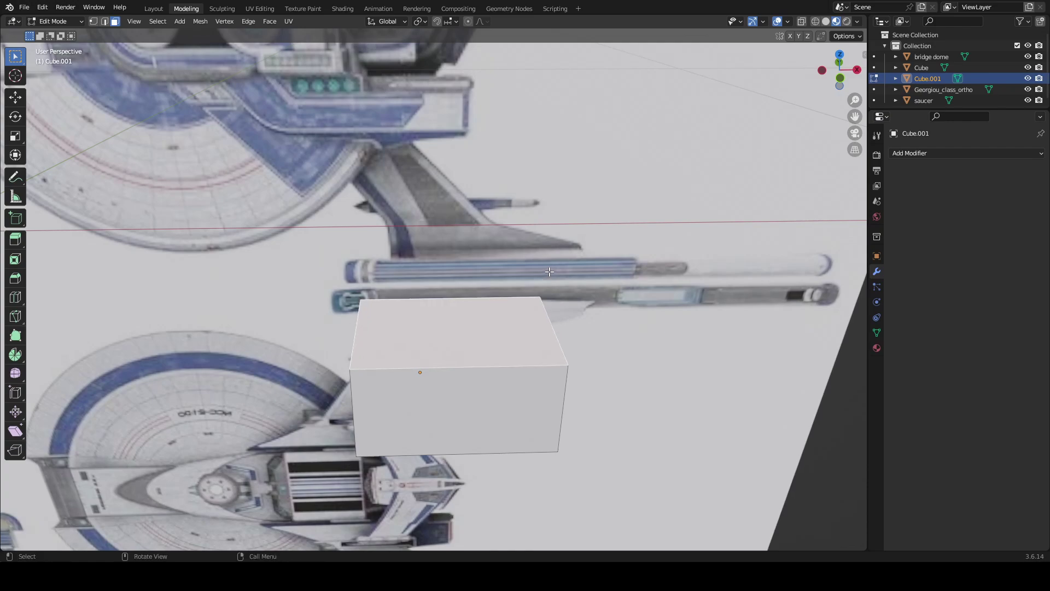
key(e)
key(z)
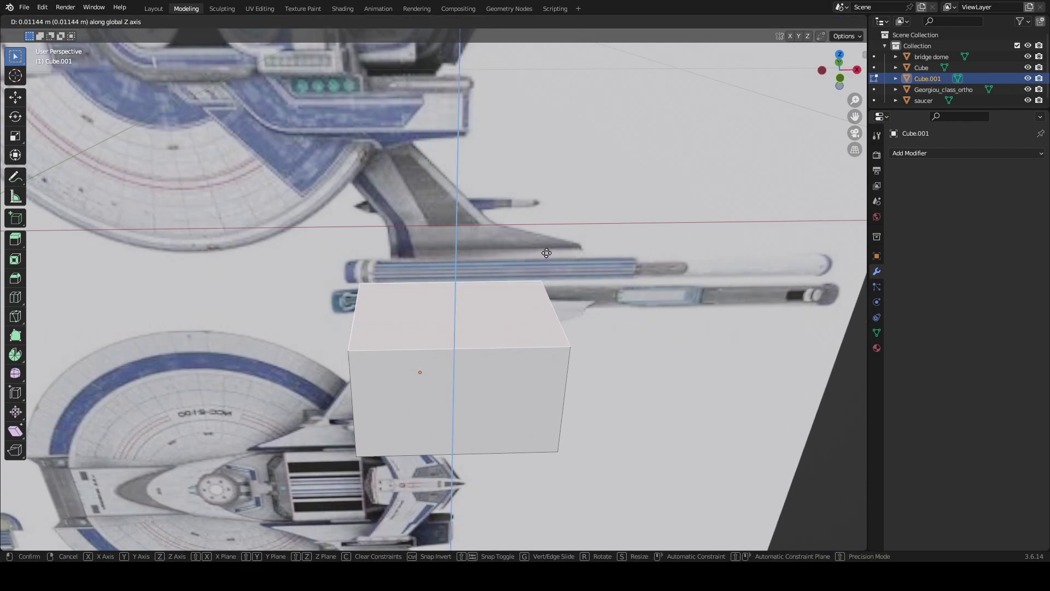
key(Escape)
- Extrude the upper face of Cube.001 about 0.0147 m upward along Z and widen it along X by a factor of about 1.19
key(e)
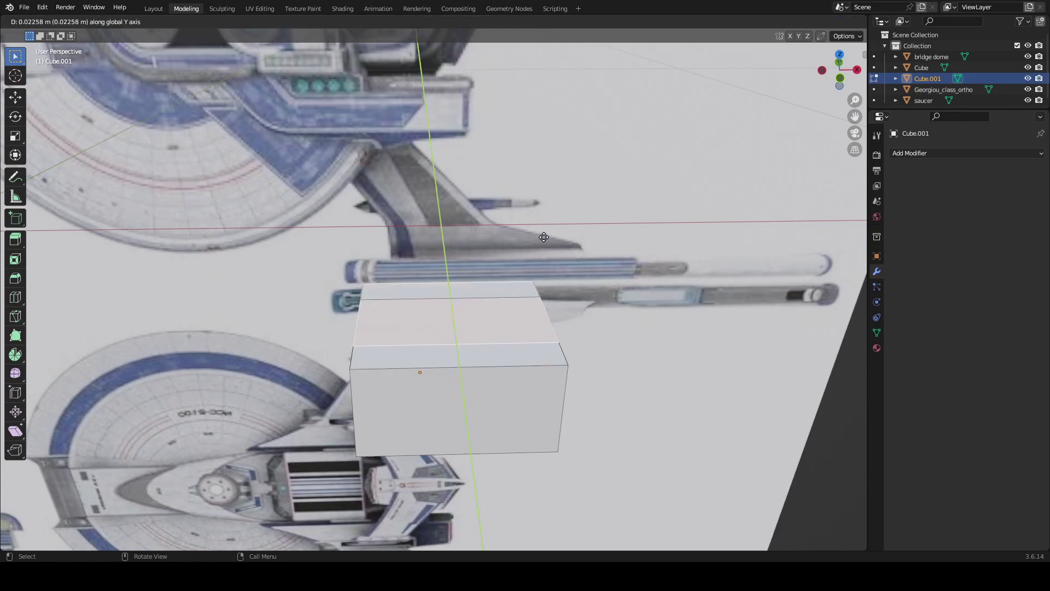
key(z)
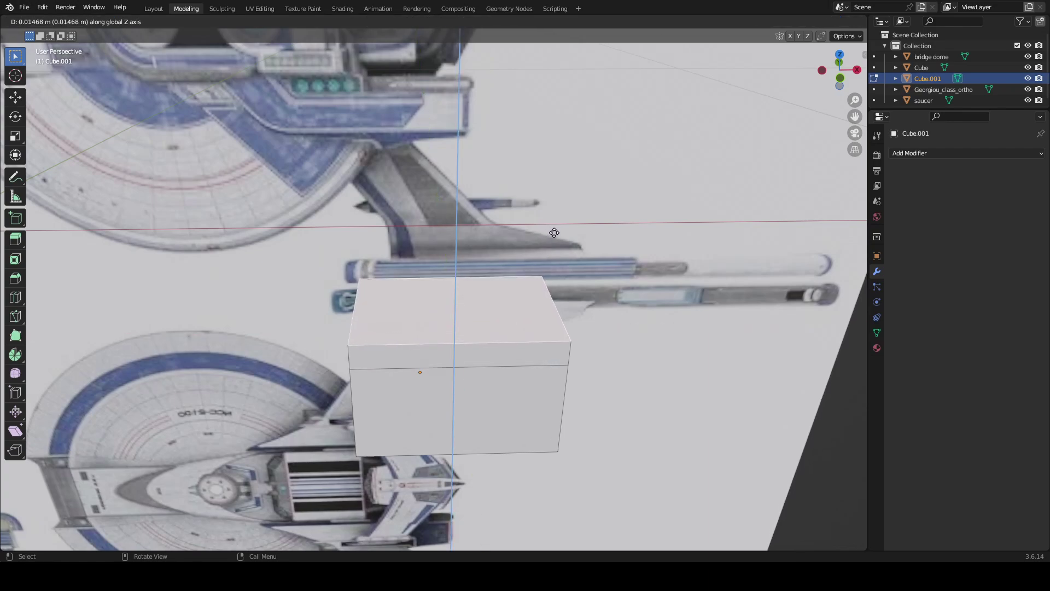
click(555, 233)
key(s)
key(x)
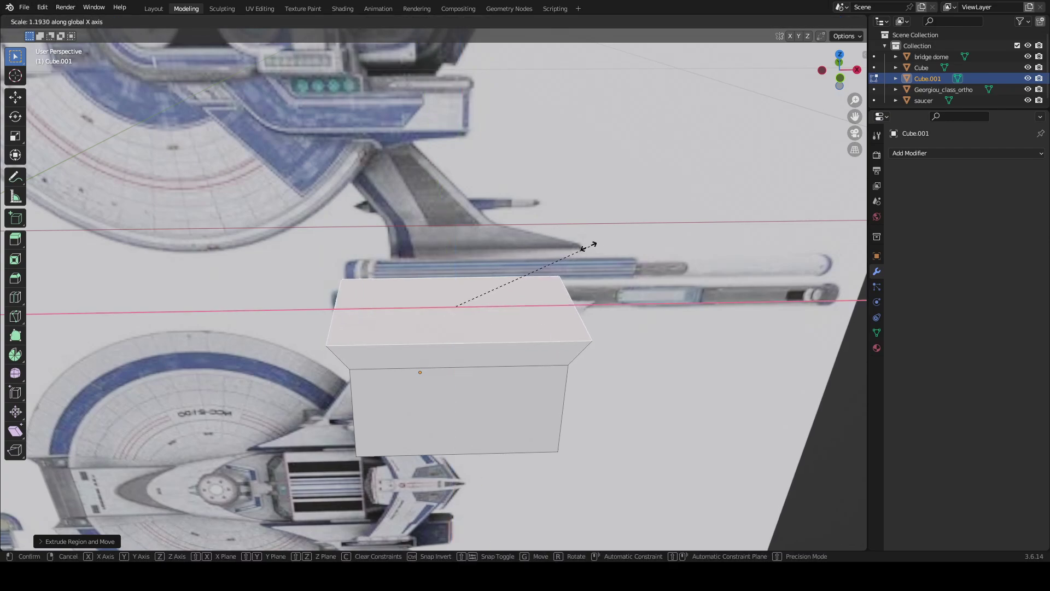
click(591, 239)
- In front view, scale the flared upper face of Cube.001 uniformly to about 0.92
click(835, 77)
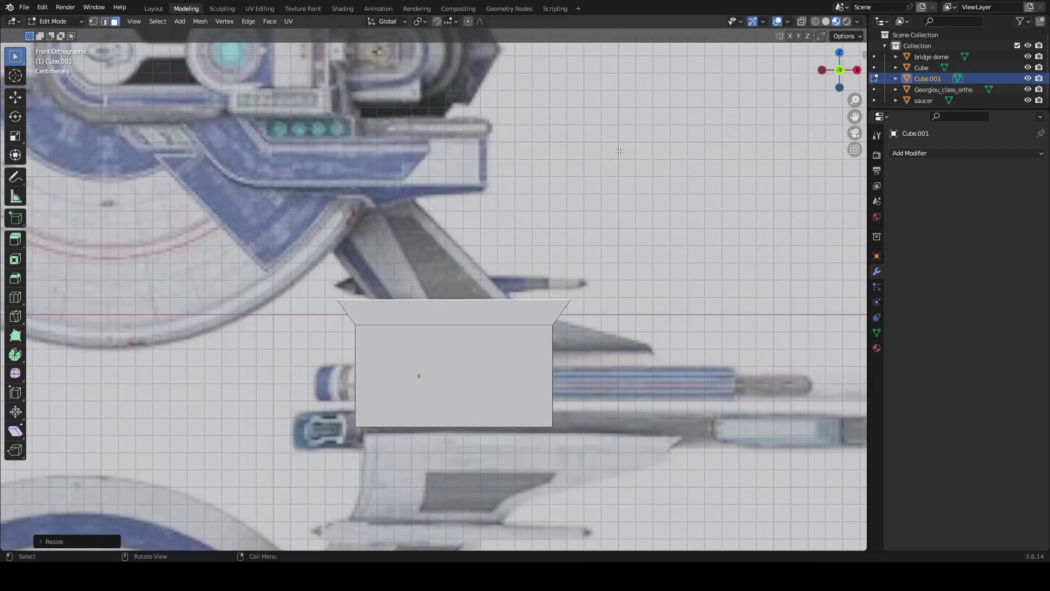
shift+middle_drag(539, 184, 521, 252)
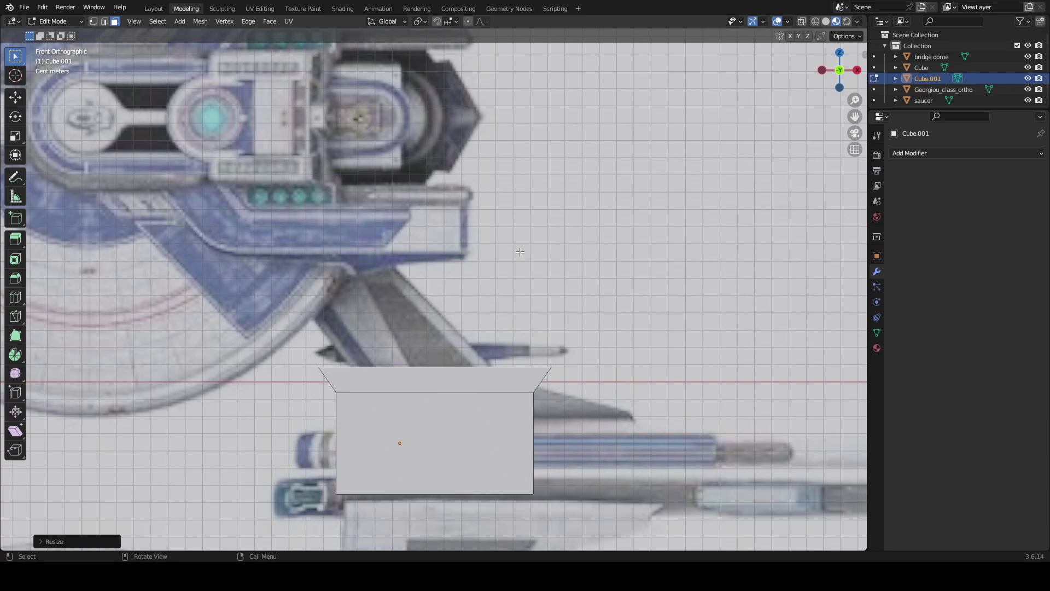
key(s)
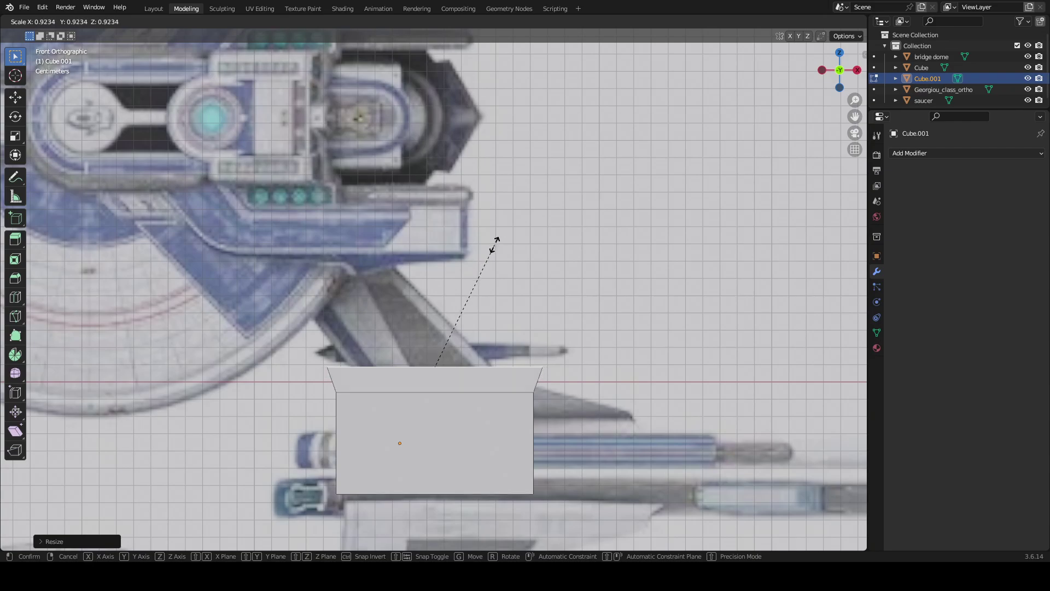
click(495, 244)
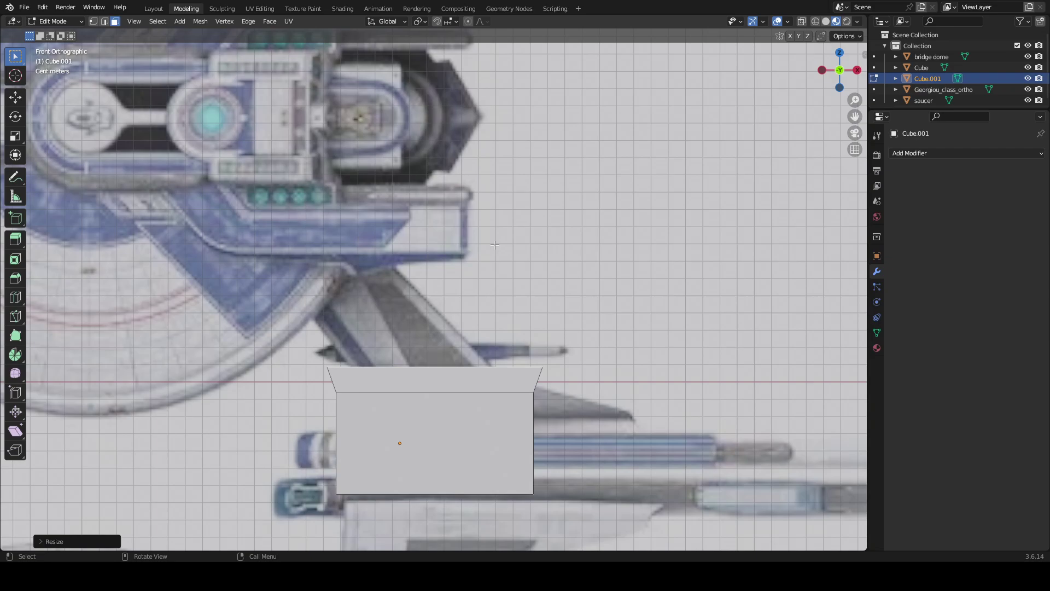
- Extrude the flared upper face of Cube.001 straight up along Z to form a vertical upper band, and deselect it
key(e)
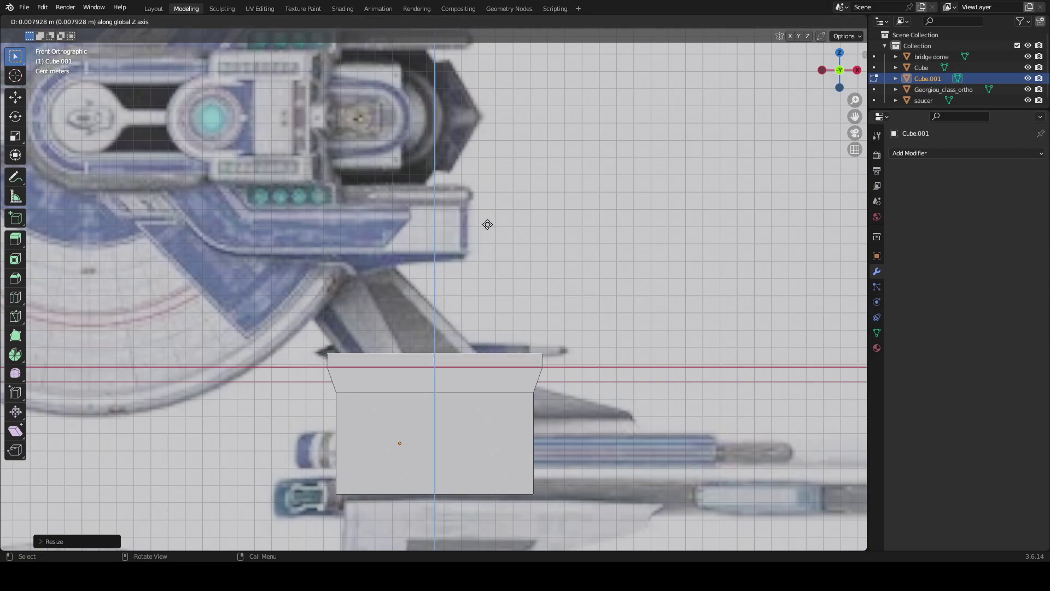
click(481, 216)
scroll(590, 220, down, 8)
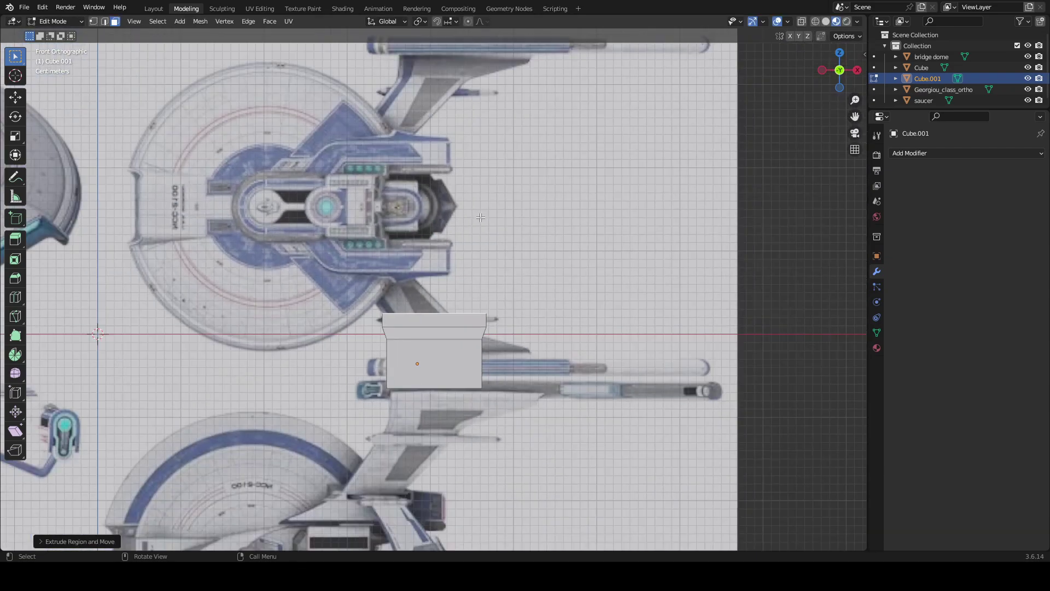
click(718, 215)
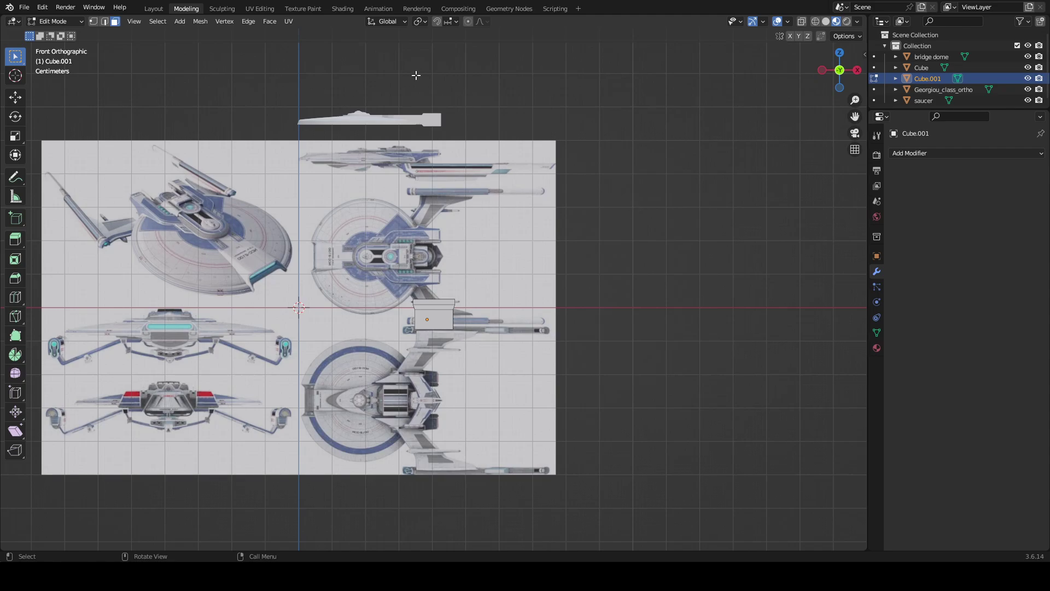
- Return to the layout workspace and move Cube.001 up 0.53045 m along Z to the height of the hull model
click(154, 8)
scroll(340, 135, down, 10)
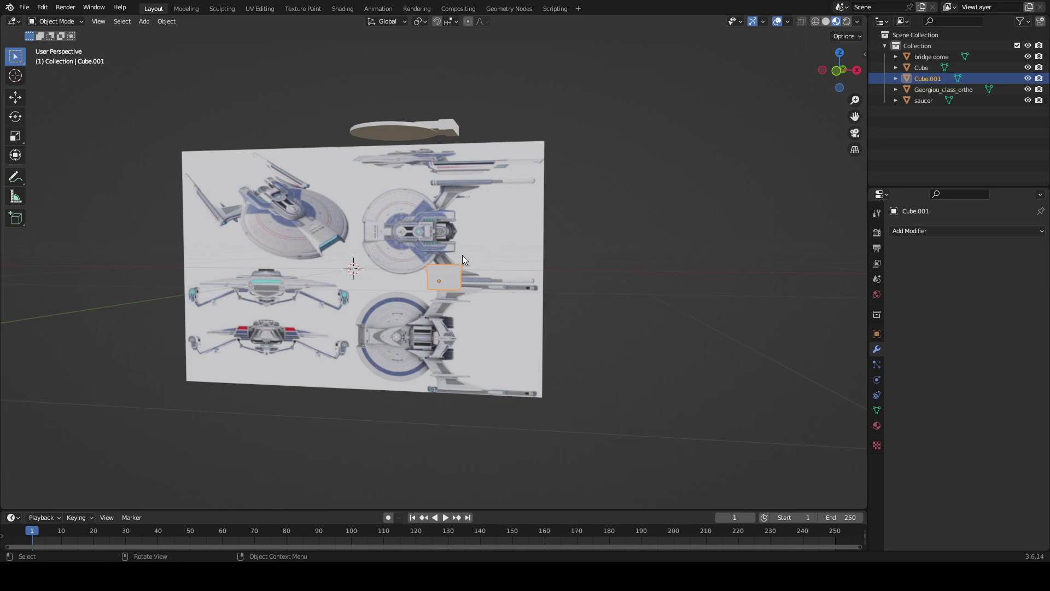
key(g)
key(z)
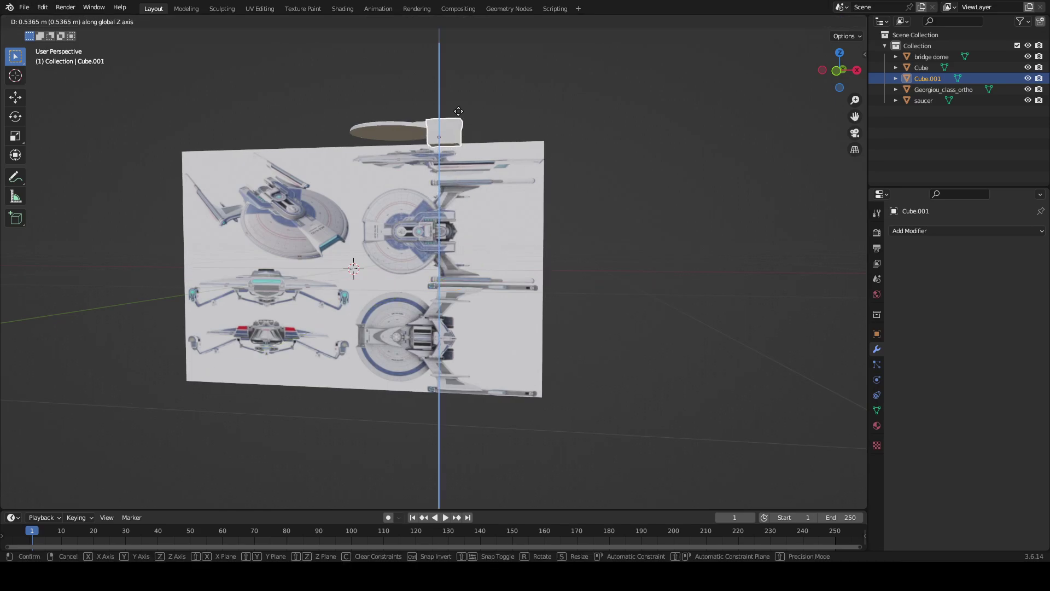
click(458, 113)
- Move Cube.001 0.17299 m along Y so it overlaps the aft end of the hull
middle_drag(458, 113, 481, 225)
key(g)
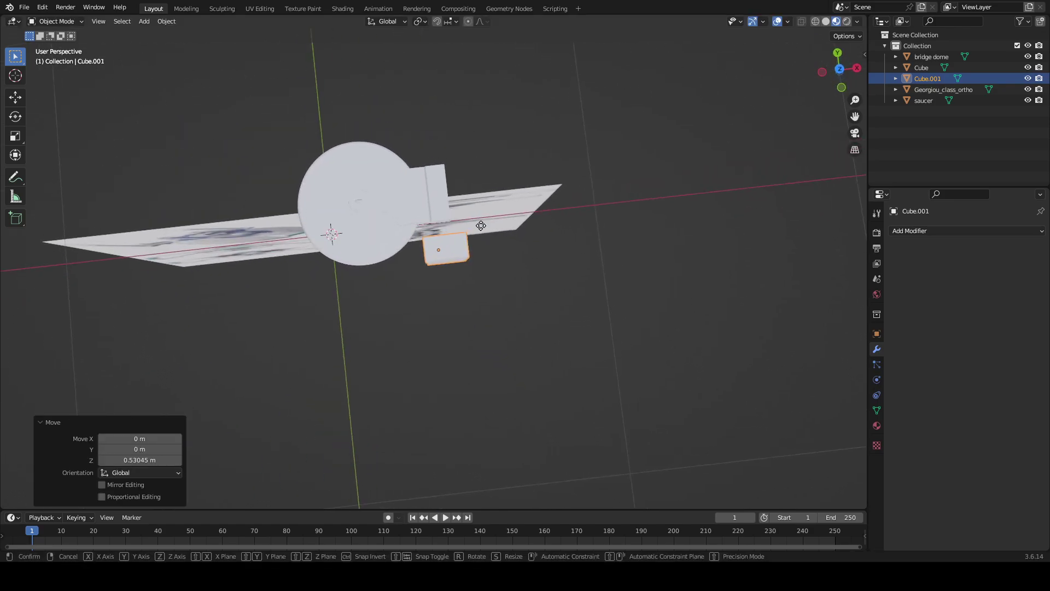
key(y)
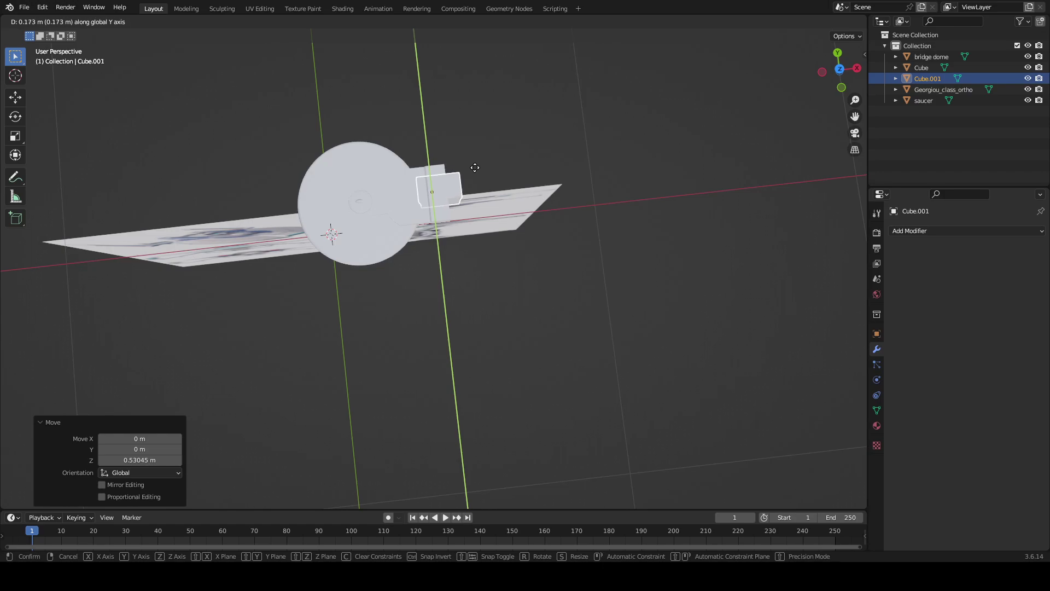
click(479, 169)
- In top view, shift Cube.001 -0.024695 m along Y towards the ship's centreline
click(840, 69)
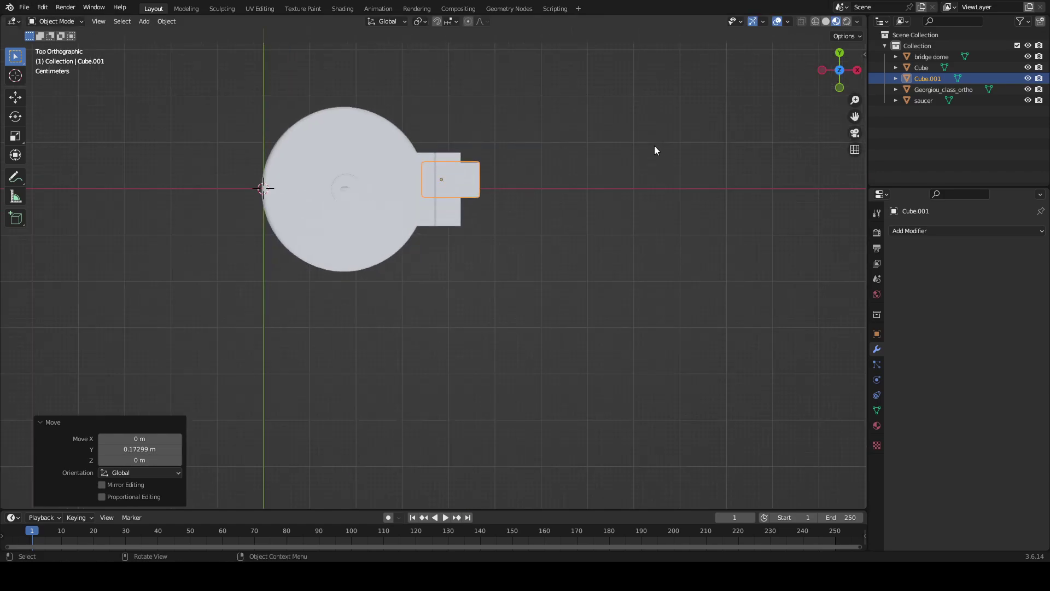
scroll(634, 141, up, 5)
shift+middle_drag(596, 204, 544, 274)
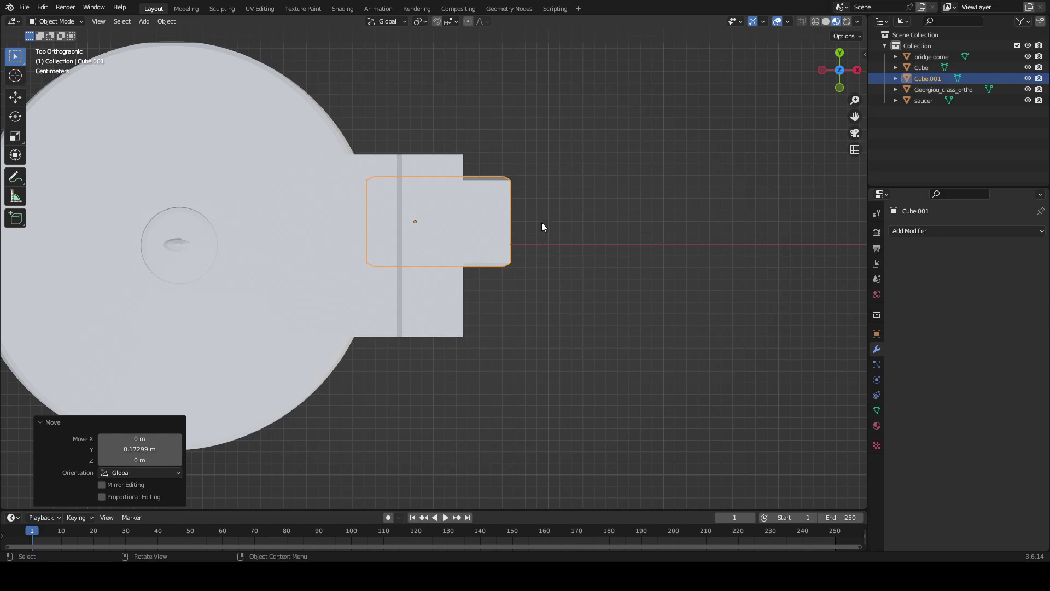
key(g)
key(x)
key(y)
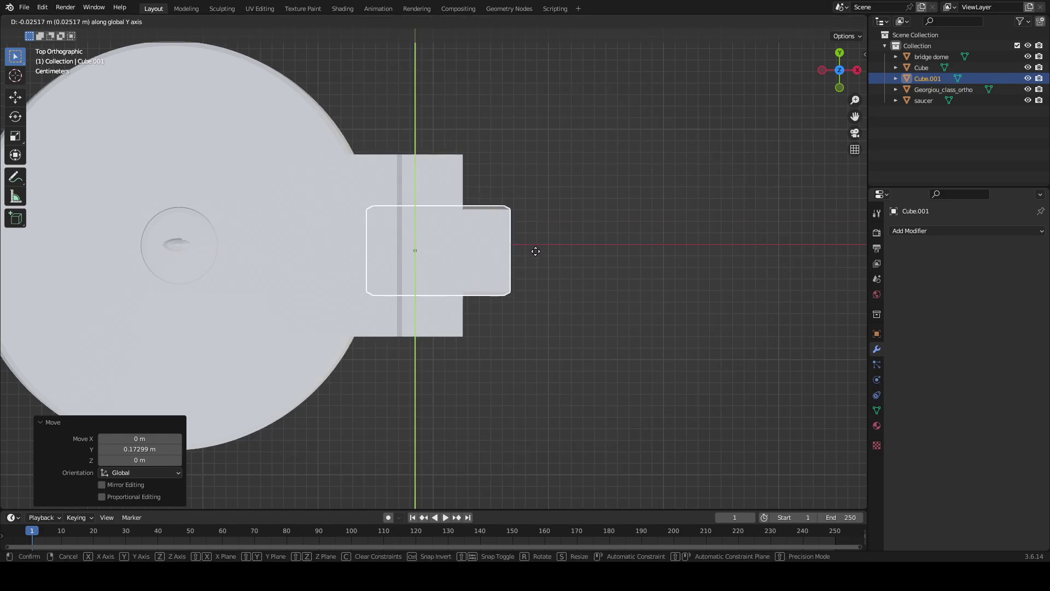
click(536, 251)
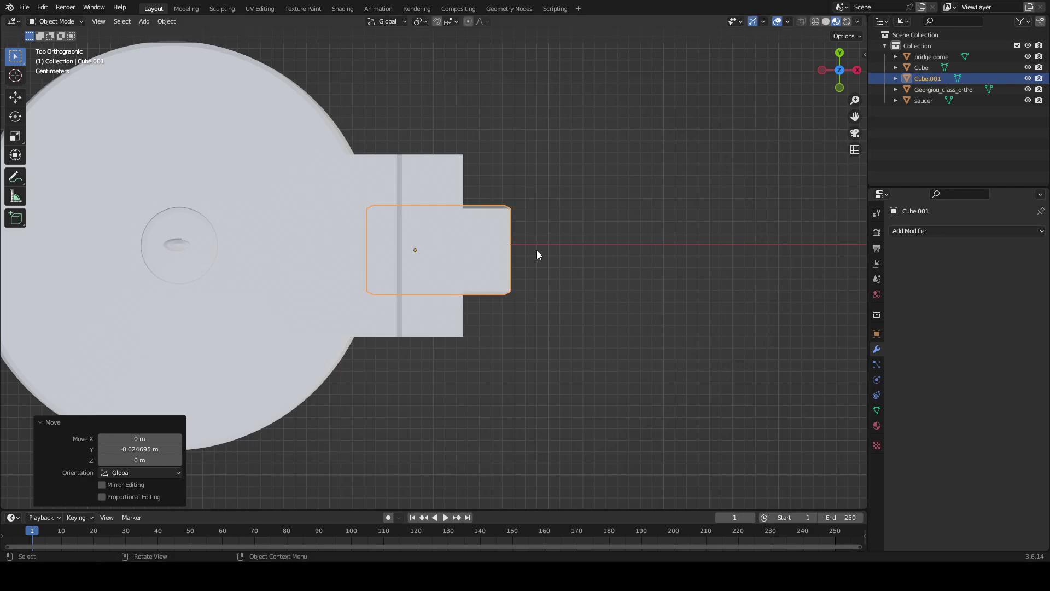
- Raise Cube.001 0.036211 m along Z so its upper band sits level with the aft hull block
scroll(537, 251, down, 5)
middle_drag(536, 251, 506, 280)
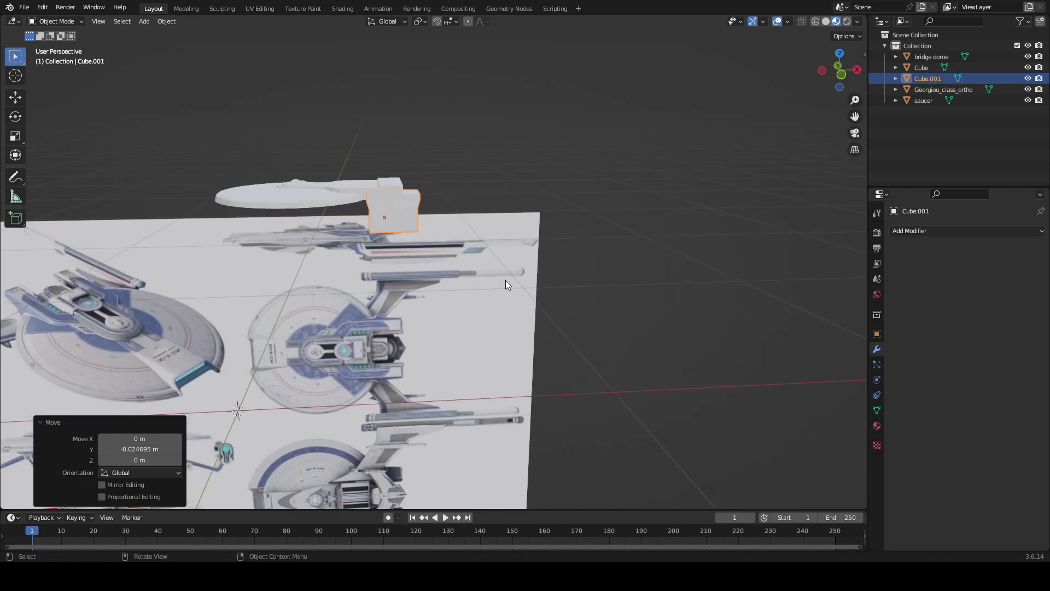
scroll(470, 251, up, 3)
middle_drag(473, 238, 461, 297)
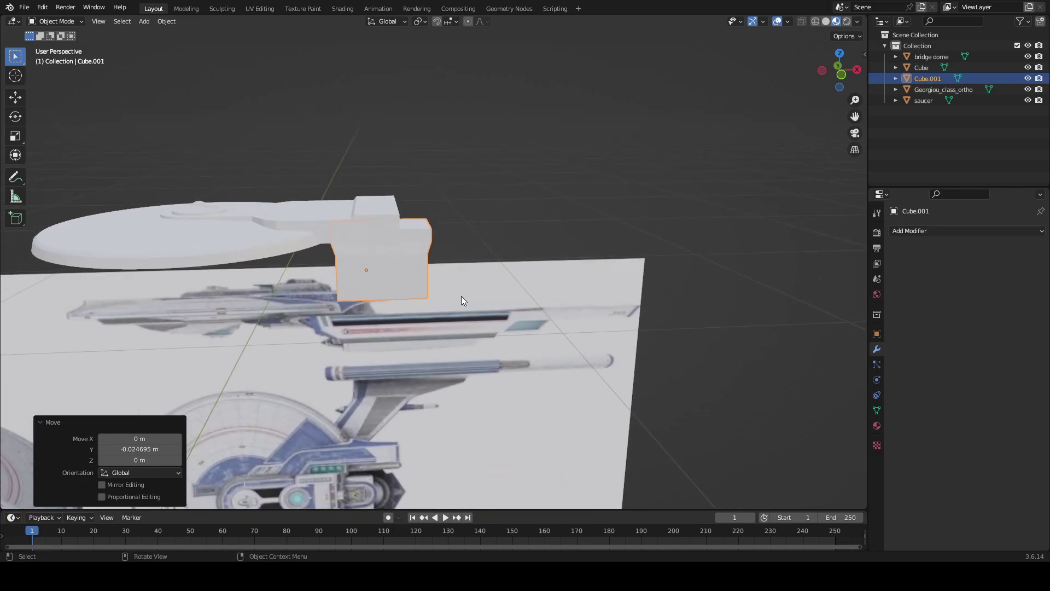
key(g)
key(z)
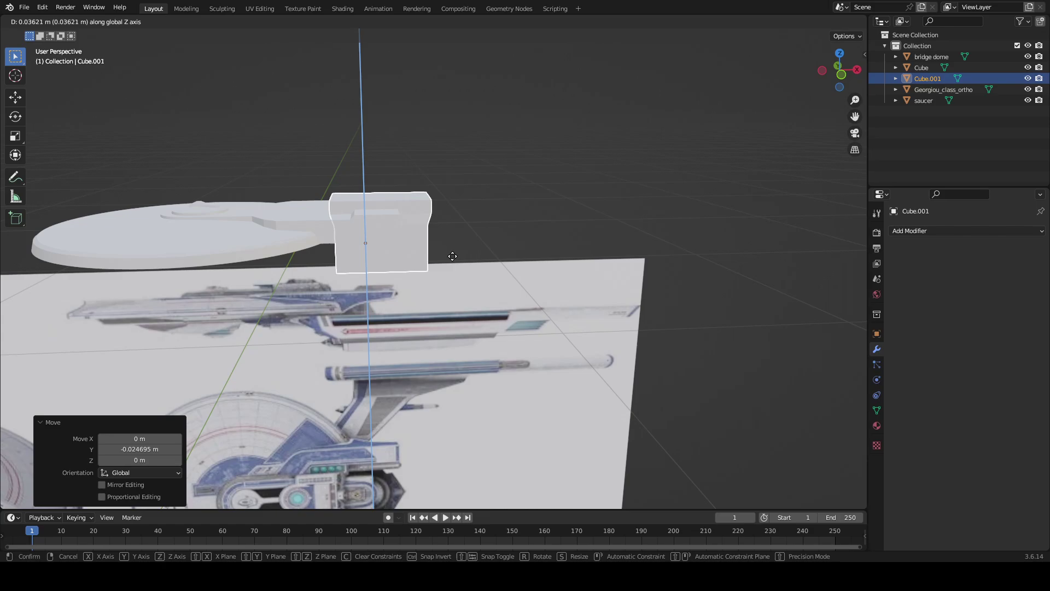
click(453, 256)
- Examine how Cube.001 meets the saucer and aft hull from the front, end-on and close up
middle_drag(452, 256, 452, 238)
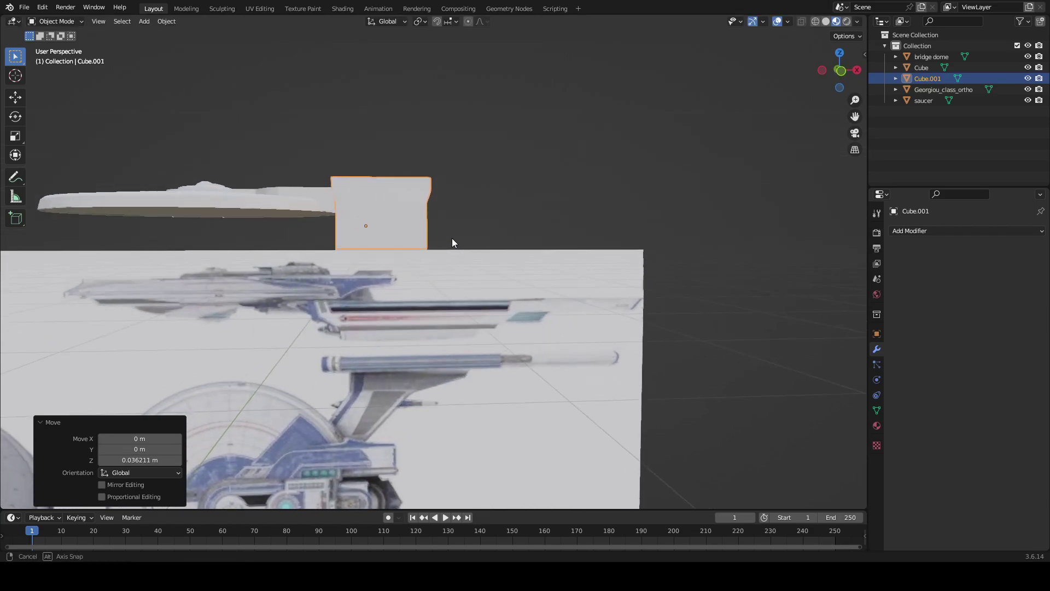
click(841, 75)
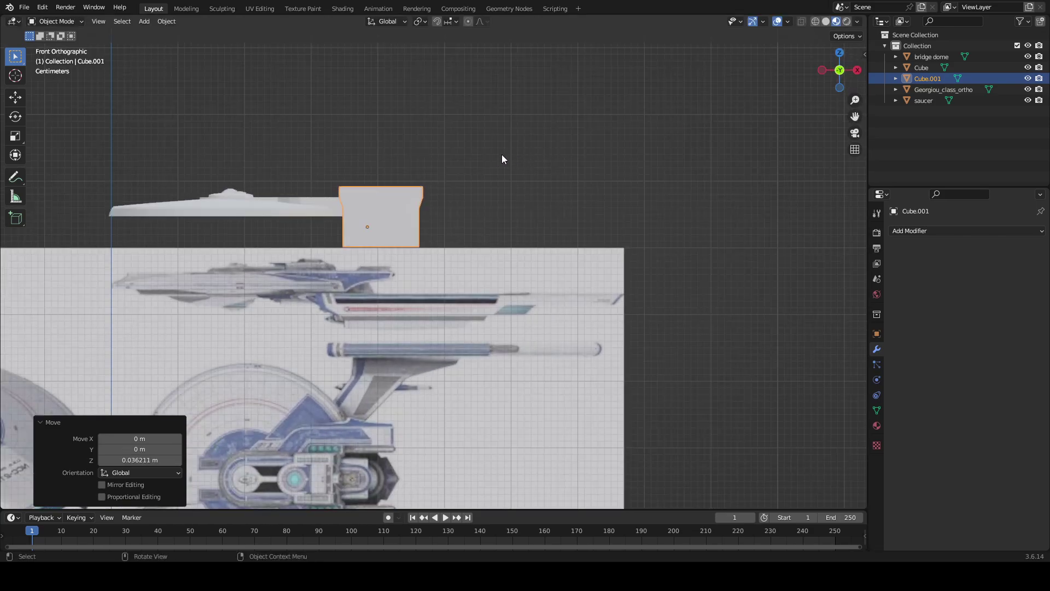
scroll(487, 163, up, 5)
shift+middle_drag(481, 169, 716, 272)
scroll(678, 293, up, 3)
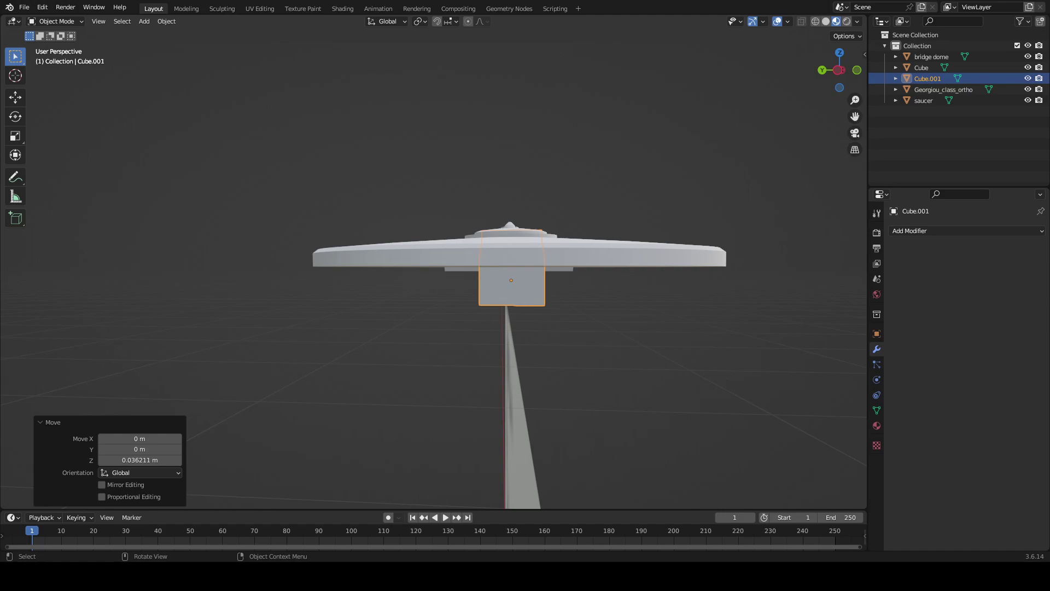
middle_drag(711, 350, 639, 292)
middle_drag(546, 308, 605, 352)
scroll(573, 305, up, 5)
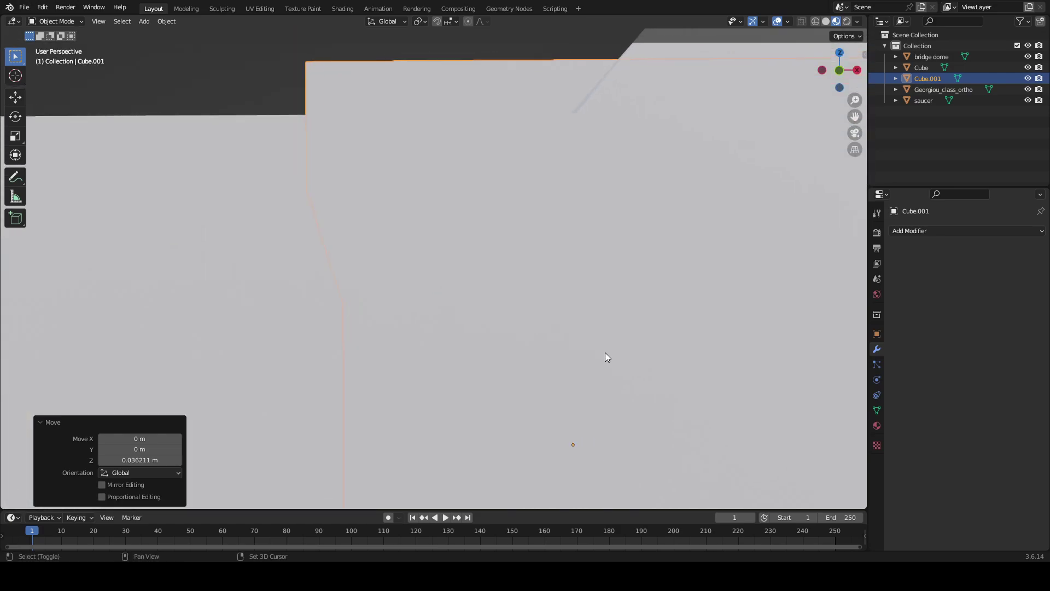
scroll(568, 332, down, 4)
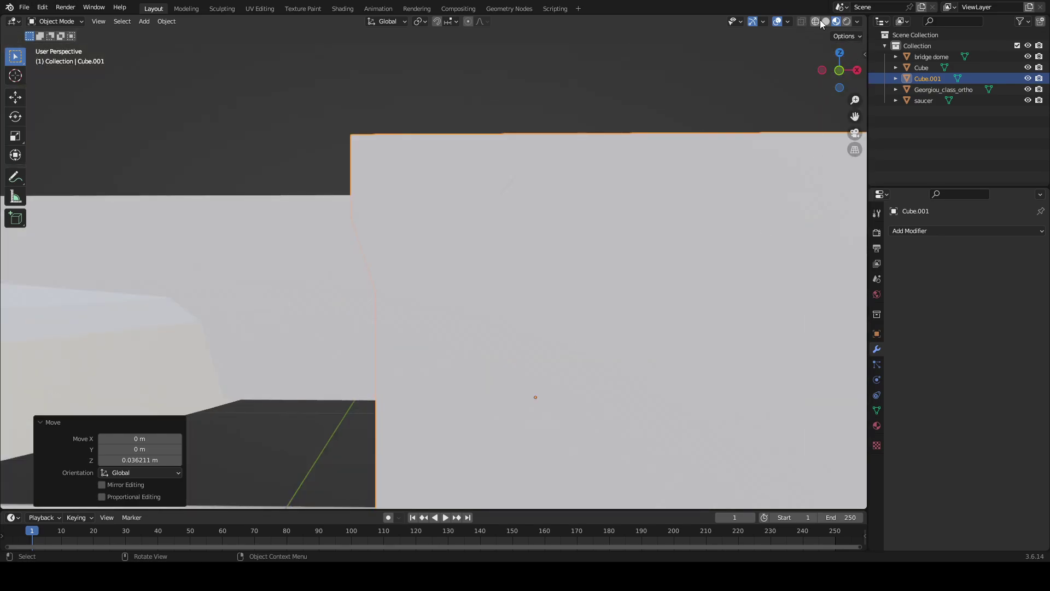
- Switch the viewport to wireframe and, in front view, nudge Cube.001 up 0.000442 m along Z
click(819, 21)
mouse_move(777, 52)
middle_down()
mouse_move(651, 122)
mouse_move(756, 110)
mouse_move(671, 120)
mouse_move(684, 115)
middle_up()
click(837, 74)
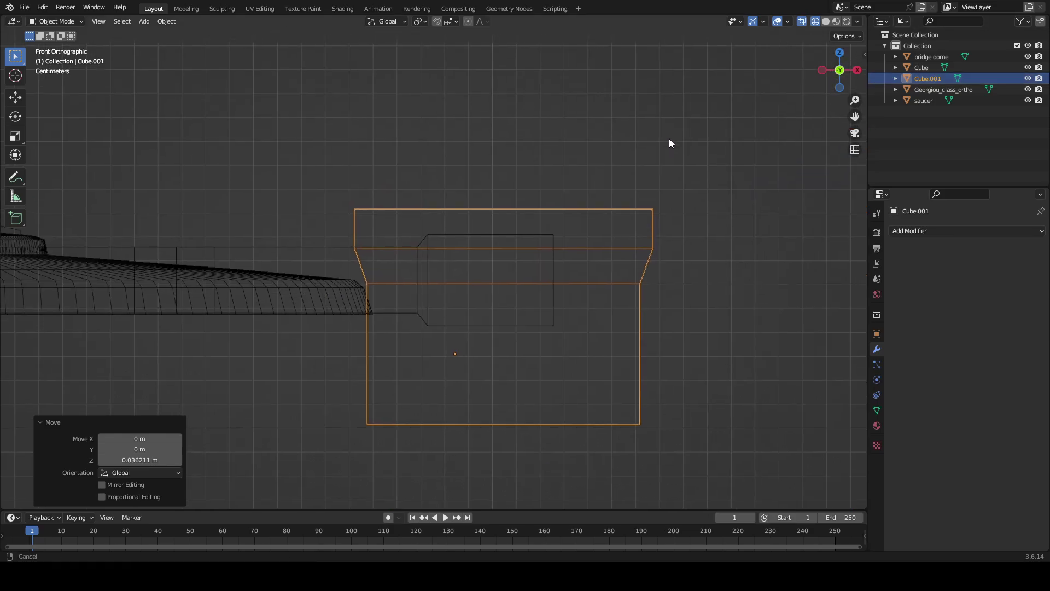
scroll(667, 153, up, 4)
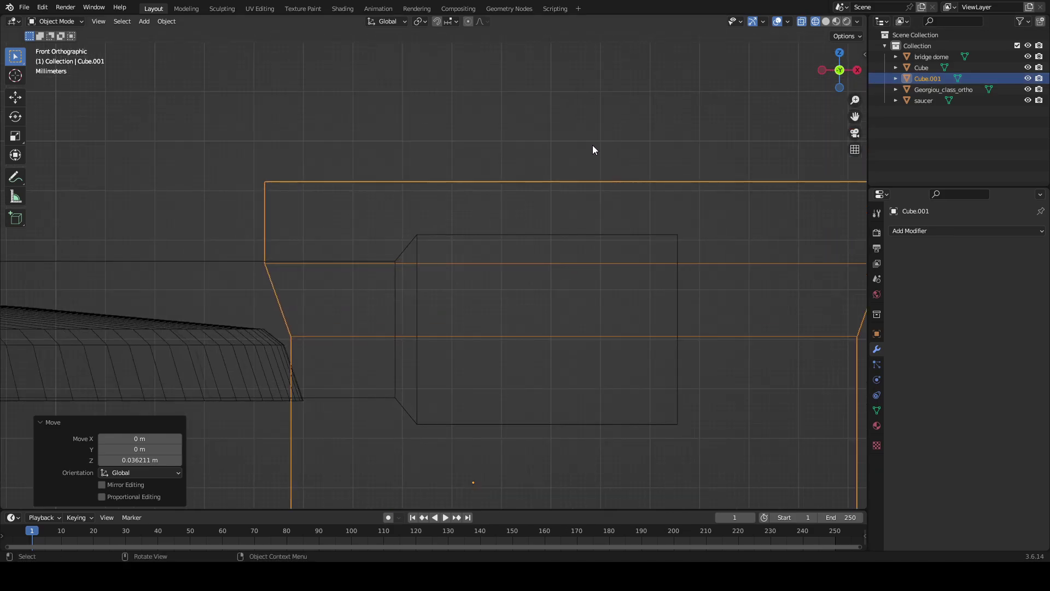
key(g)
key(z)
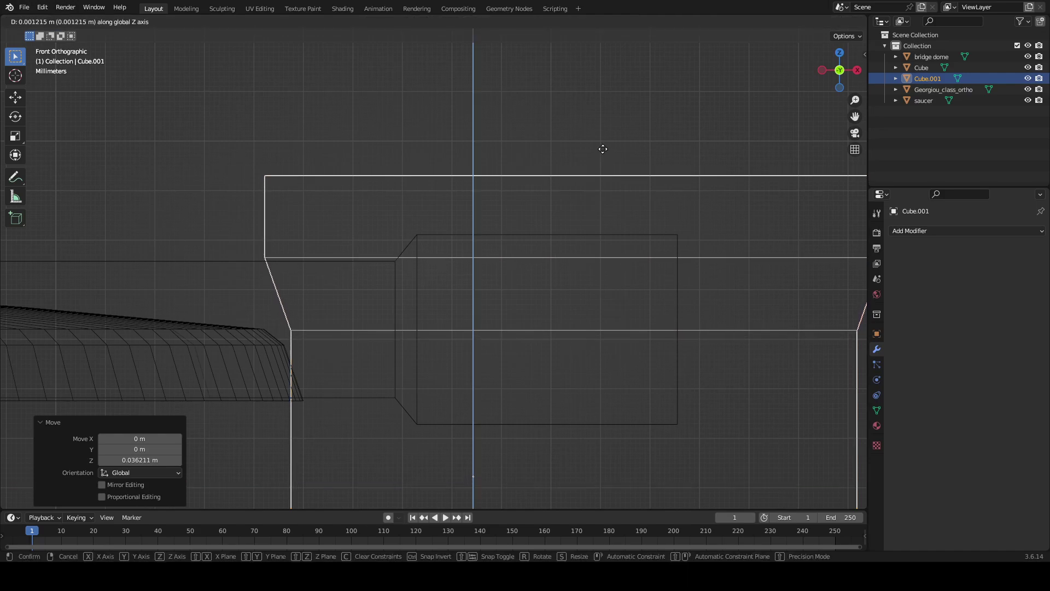
click(602, 153)
- Rename the object Cube as impulse deck
scroll(603, 153, down, 6)
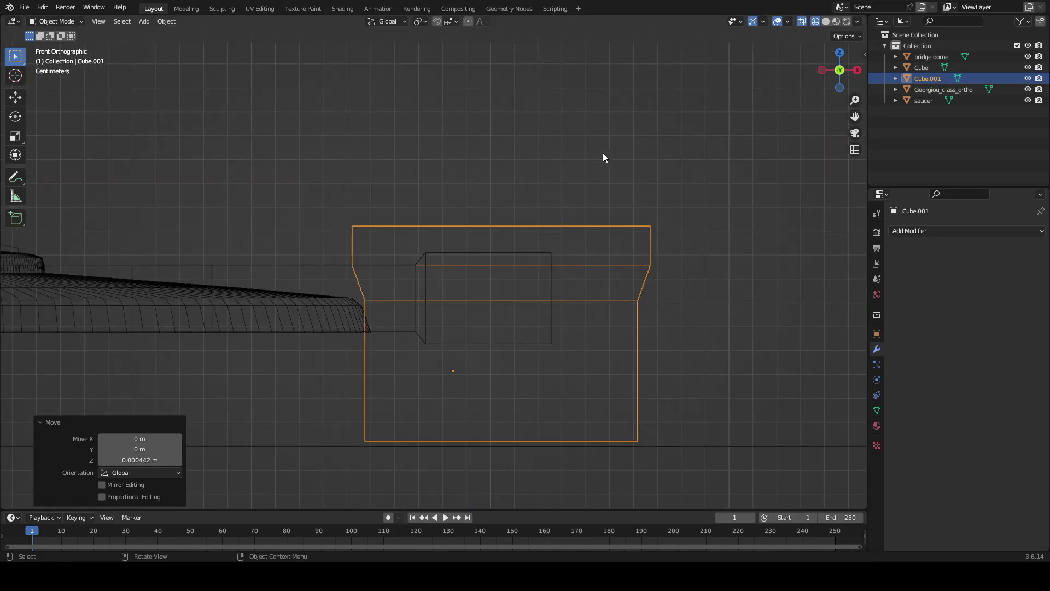
scroll(575, 172, up, 8)
middle_drag(575, 166, 553, 219)
scroll(527, 149, down, 5)
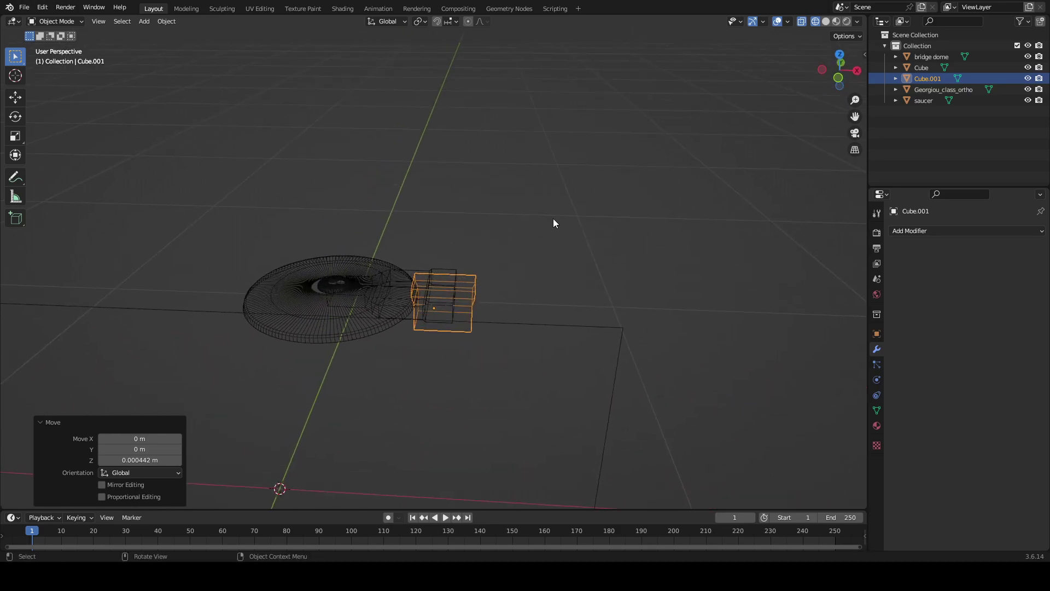
mouse_move(546, 232)
middle_down()
mouse_move(560, 183)
mouse_move(553, 246)
middle_up()
scroll(560, 186, up, 3)
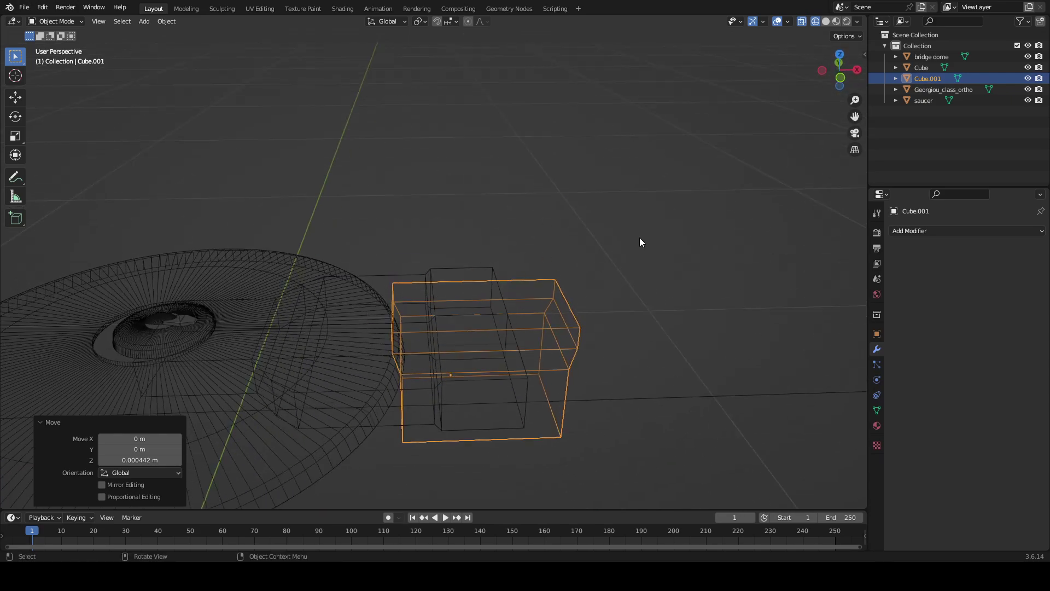
click(930, 67)
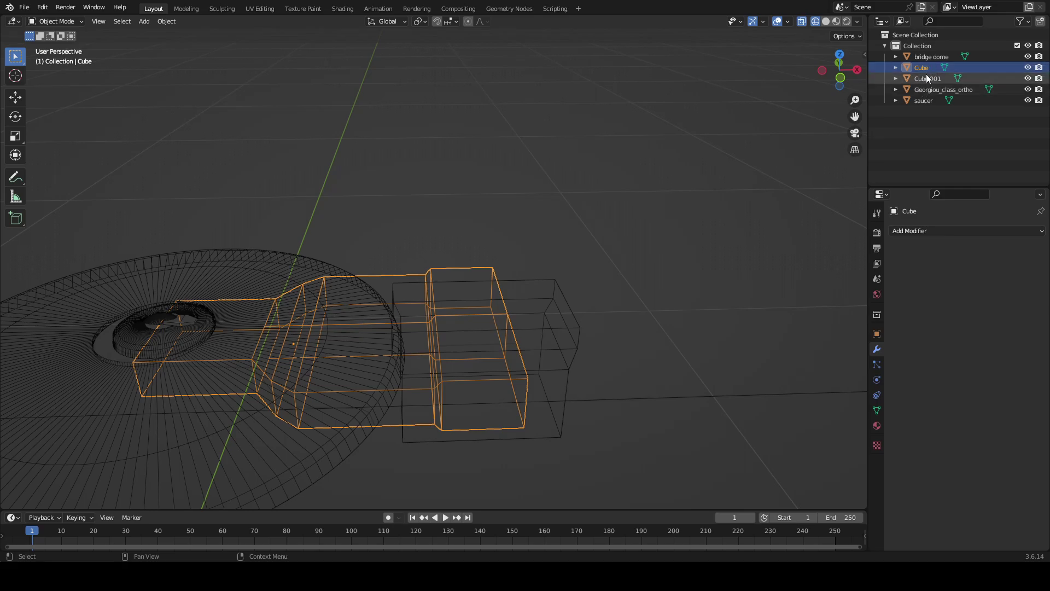
double_click(926, 68)
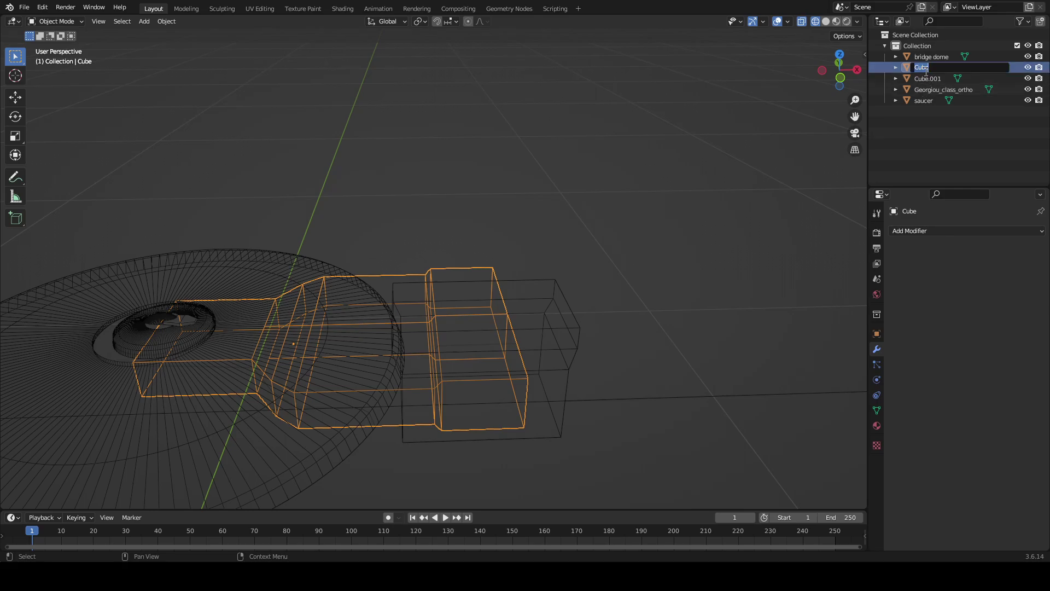
text(impulse deck)
key(Return)
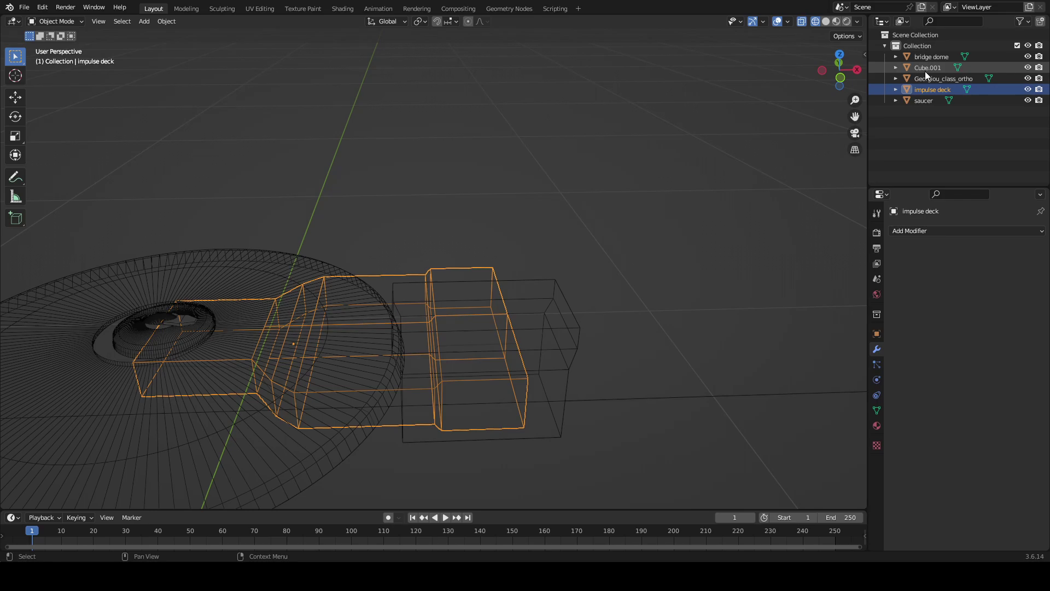
- Add a Boolean modifier in Difference mode to the impulse deck, with Cube.001 as the cutting object
click(971, 231)
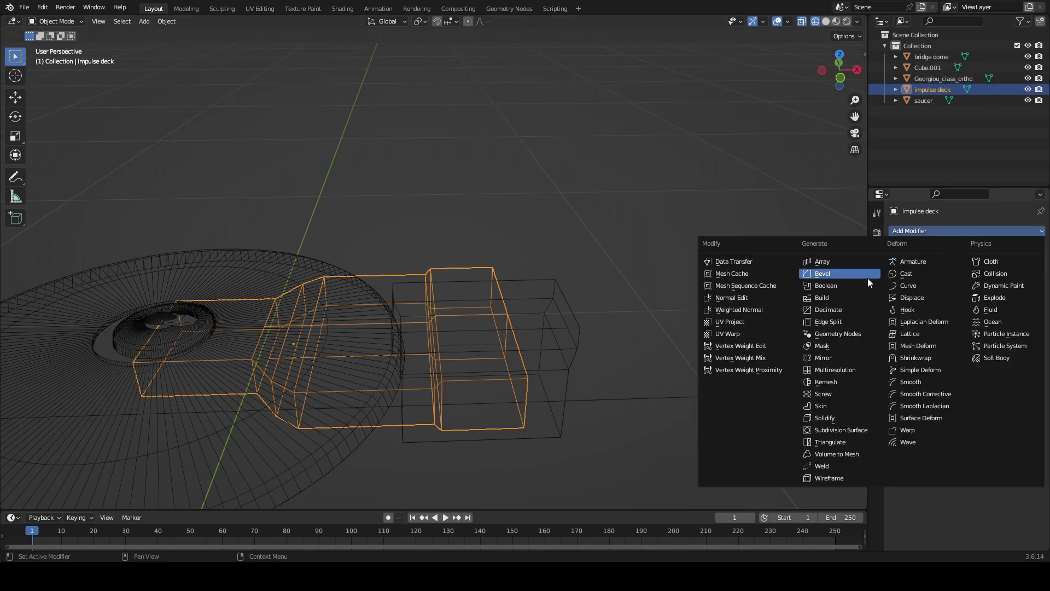
click(816, 285)
click(988, 293)
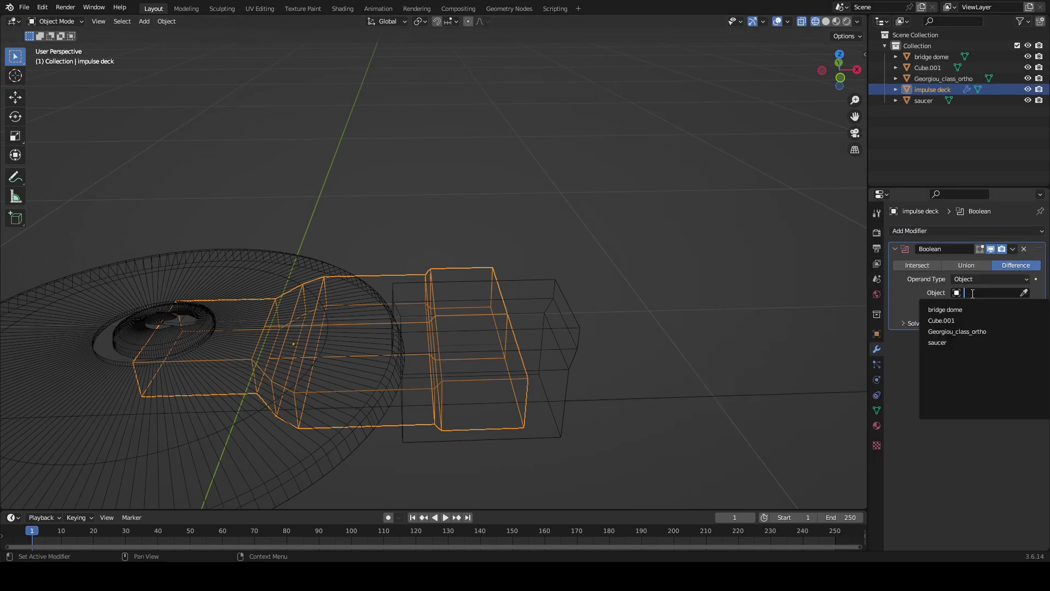
click(942, 318)
- In top view, move Cube.001 0.004771 m along Y to centre it on the ship's centreline
middle_drag(530, 267, 743, 195)
click(840, 67)
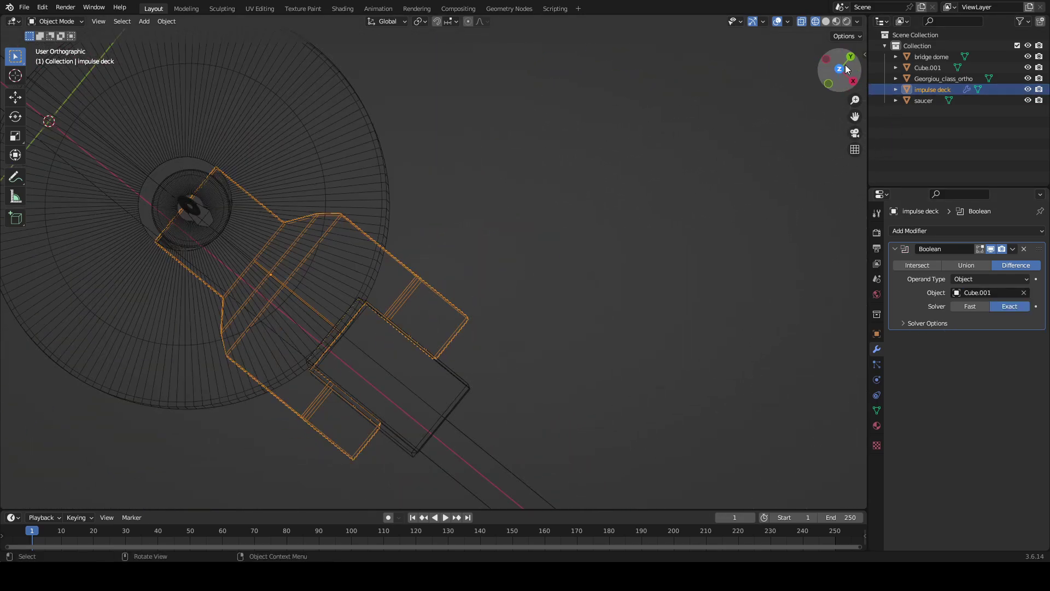
scroll(530, 135, up, 4)
scroll(561, 503, down, 5)
scroll(563, 490, up, 8)
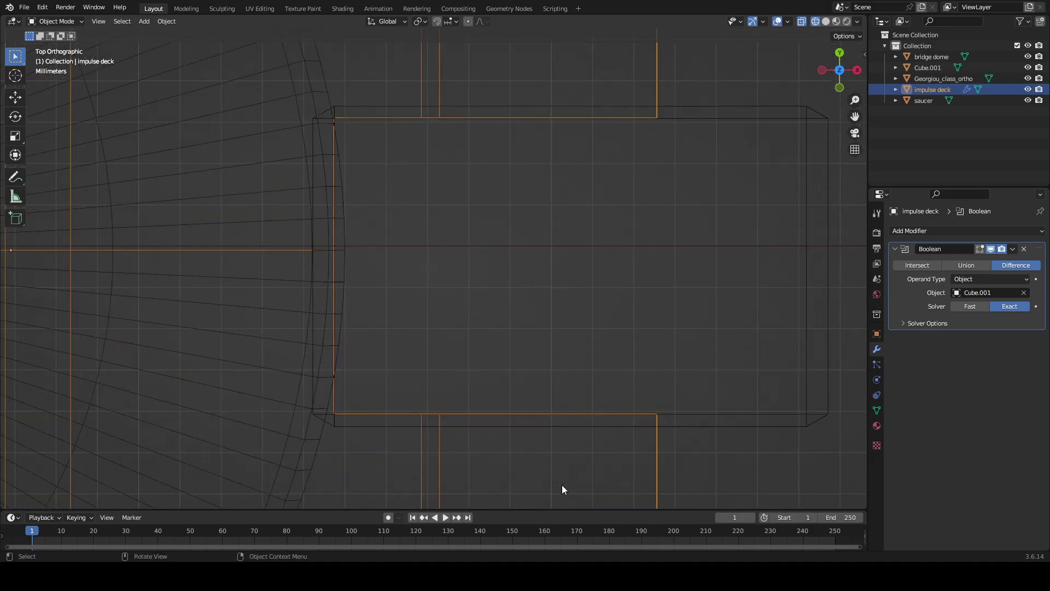
scroll(562, 489, down, 2)
scroll(569, 432, down, 3)
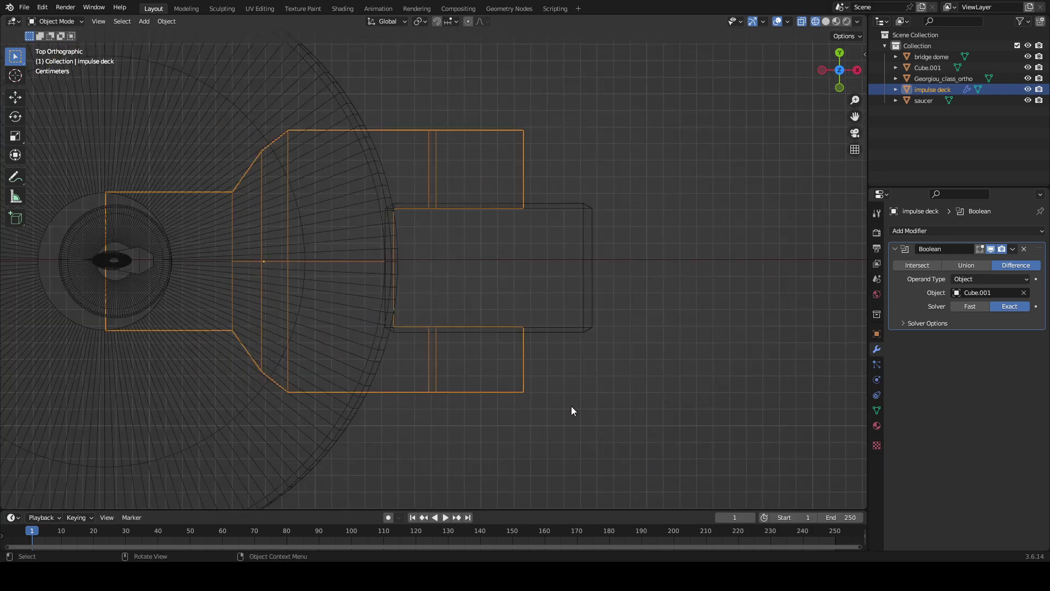
click(925, 68)
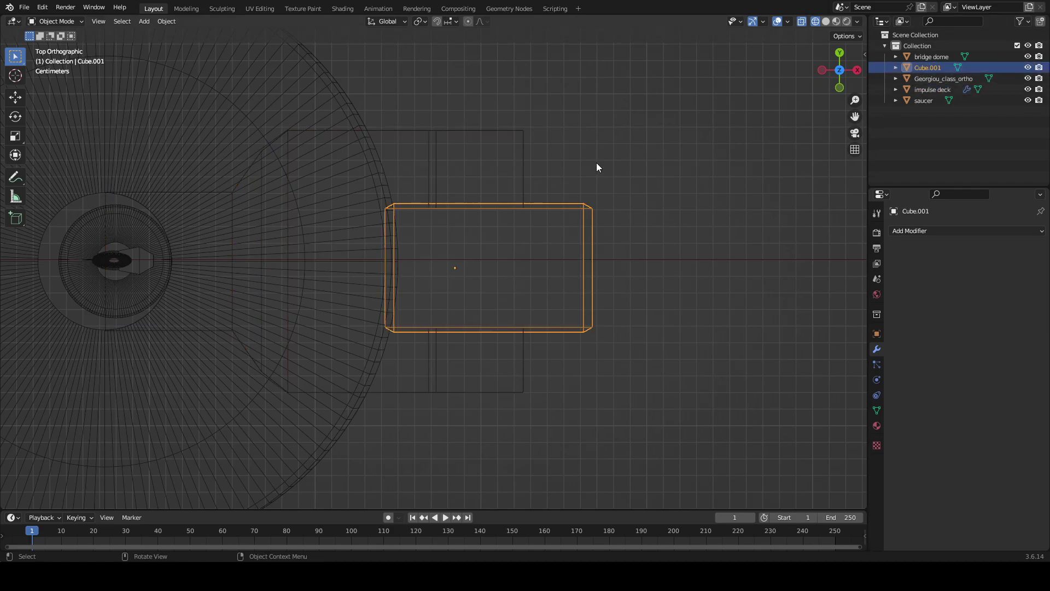
scroll(597, 161, up, 3)
scroll(602, 158, up, 3)
shift+middle_drag(607, 159, 514, 221)
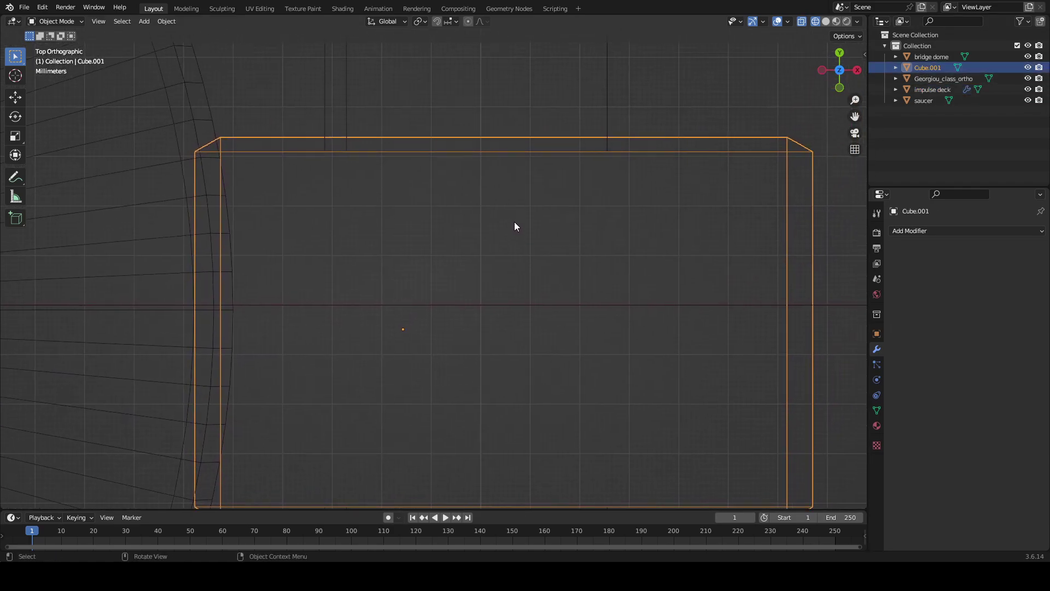
scroll(533, 219, down, 6)
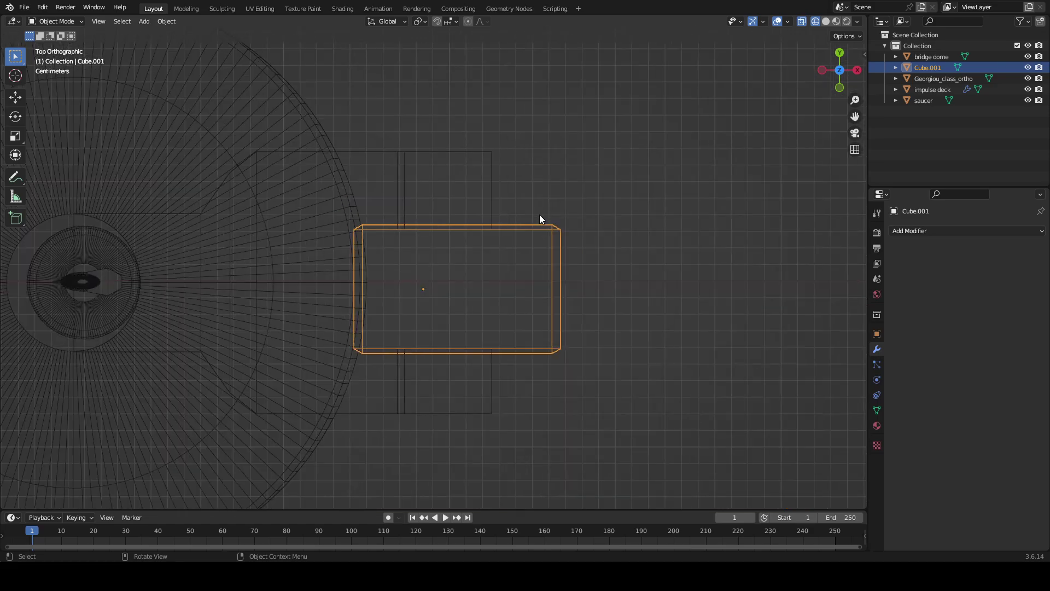
scroll(540, 219, up, 5)
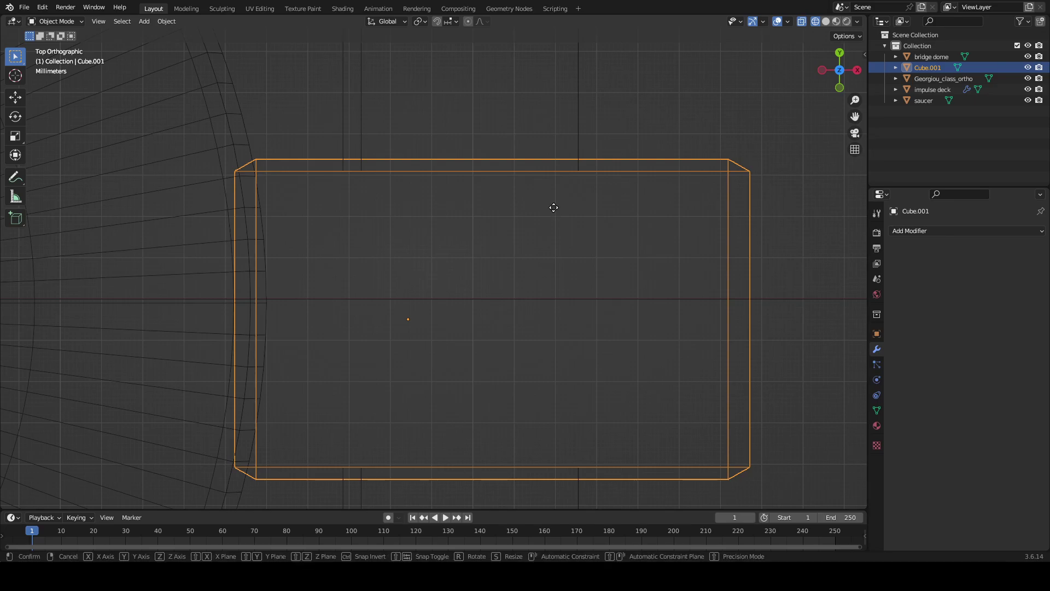
key(g)
key(y)
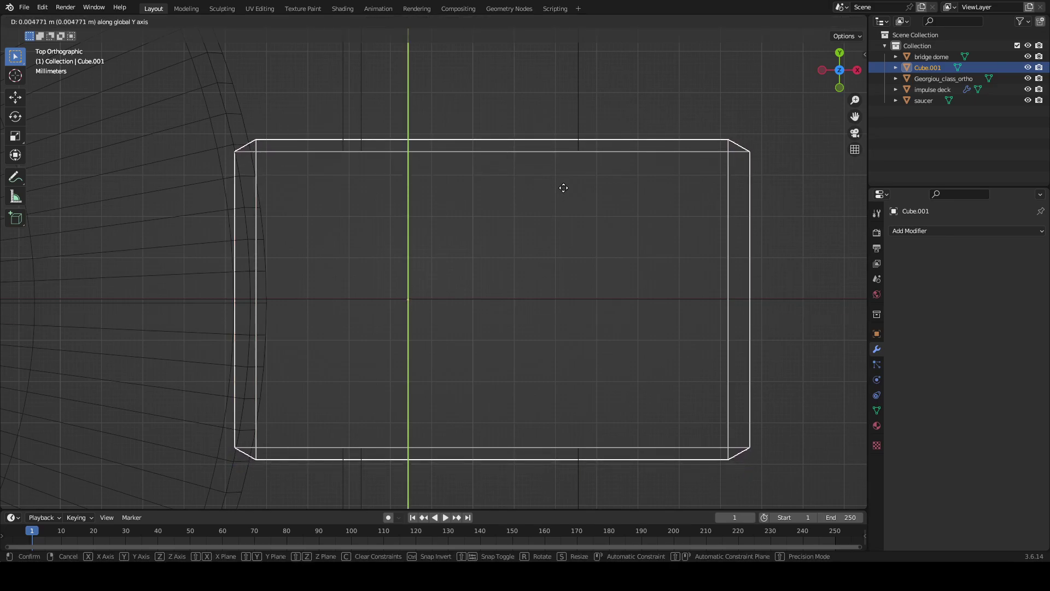
click(564, 190)
scroll(567, 188, down, 6)
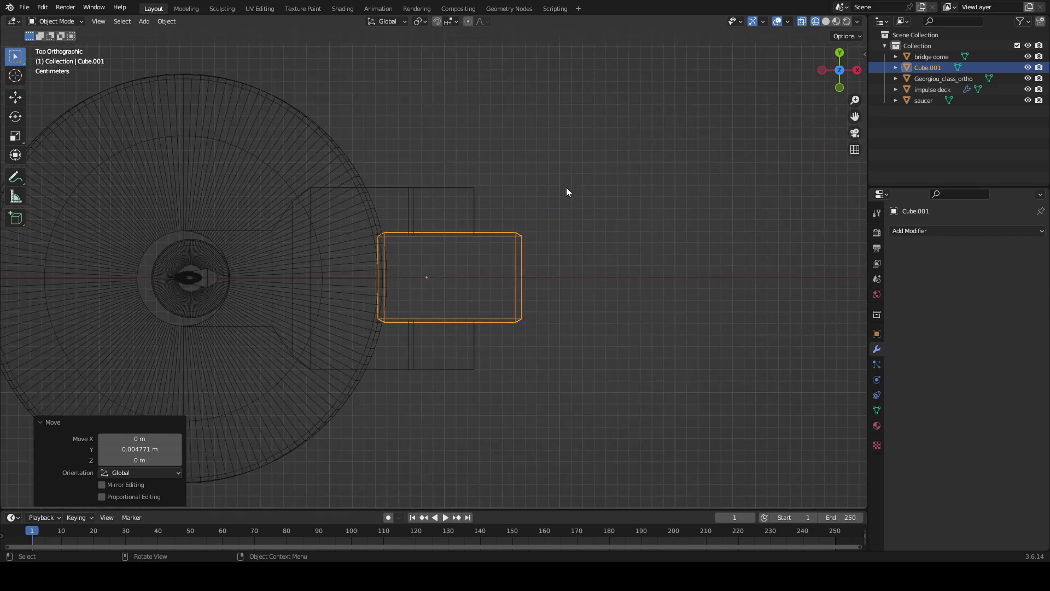
- Check the cut in the impulse deck from above and from the side, and apply its Boolean modifier
middle_drag(563, 202, 597, 229)
click(932, 89)
click(839, 75)
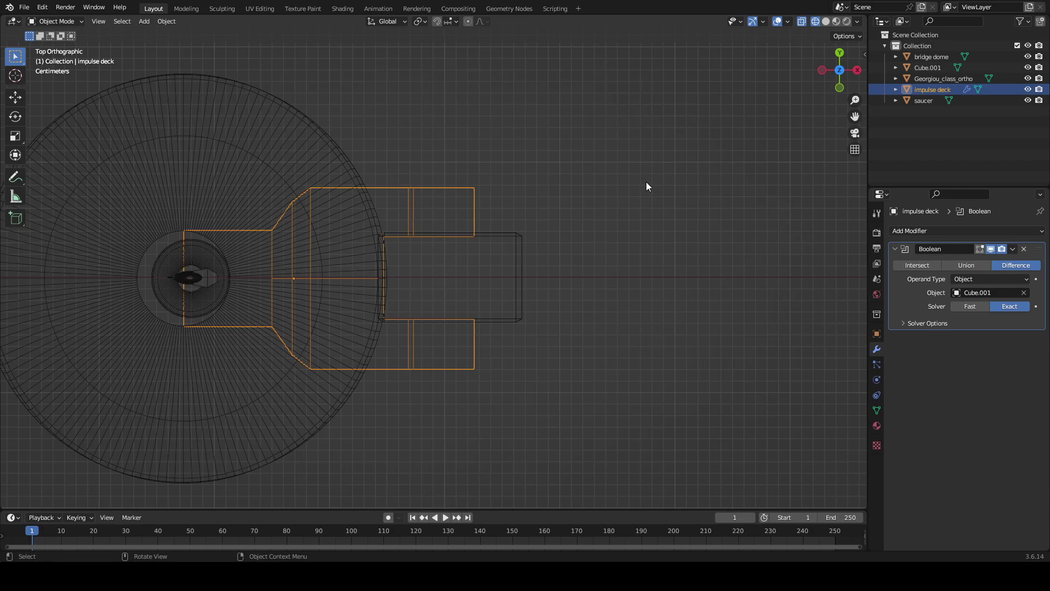
middle_drag(589, 254, 589, 141)
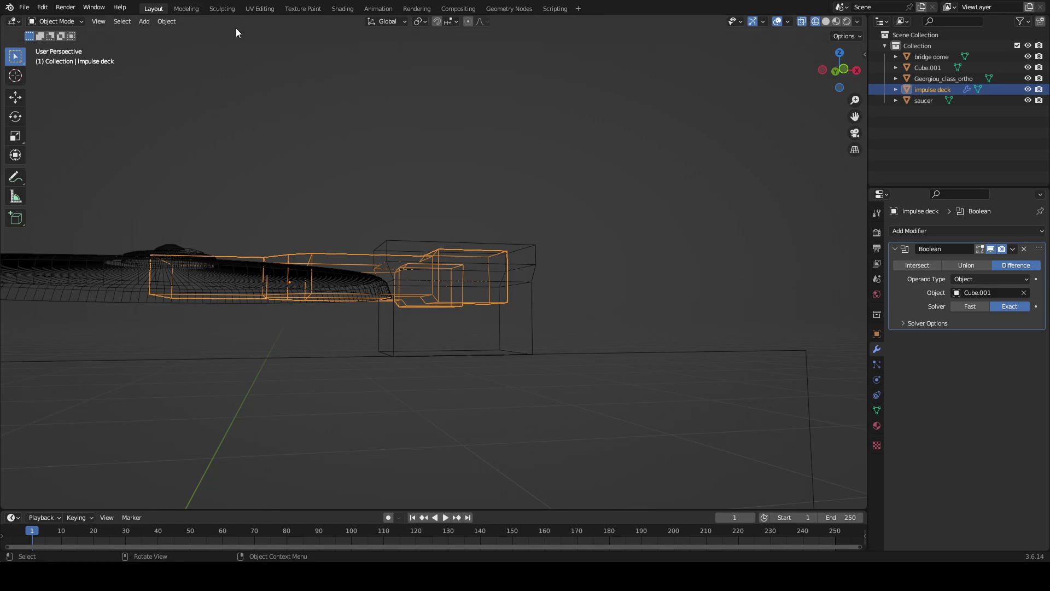
click(1013, 250)
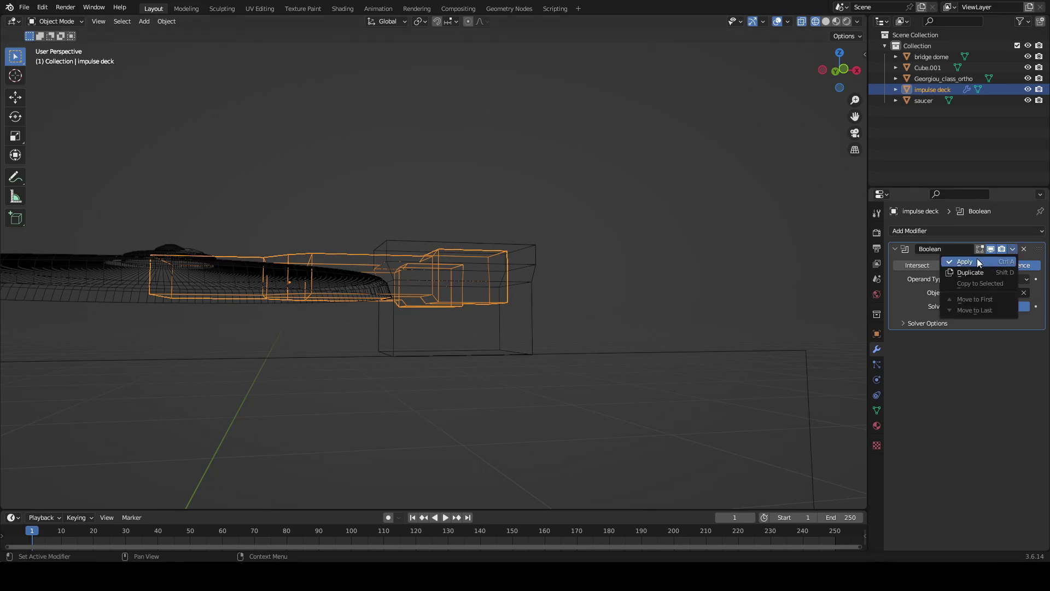
click(977, 259)
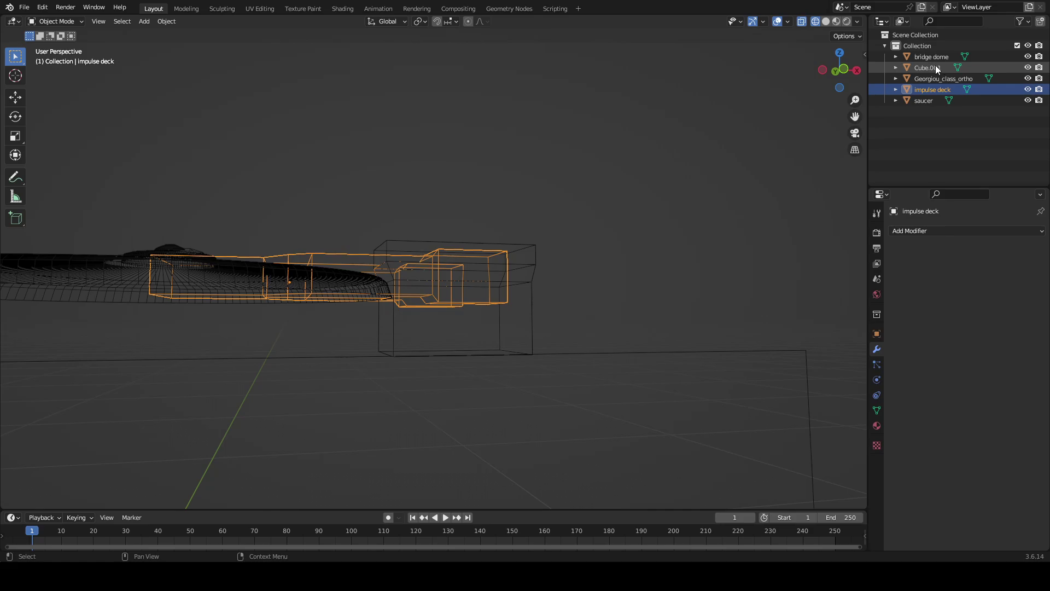
- Delete the cutter object Cube.001
click(979, 67)
middle_drag(731, 119, 530, 261)
key(Delete)
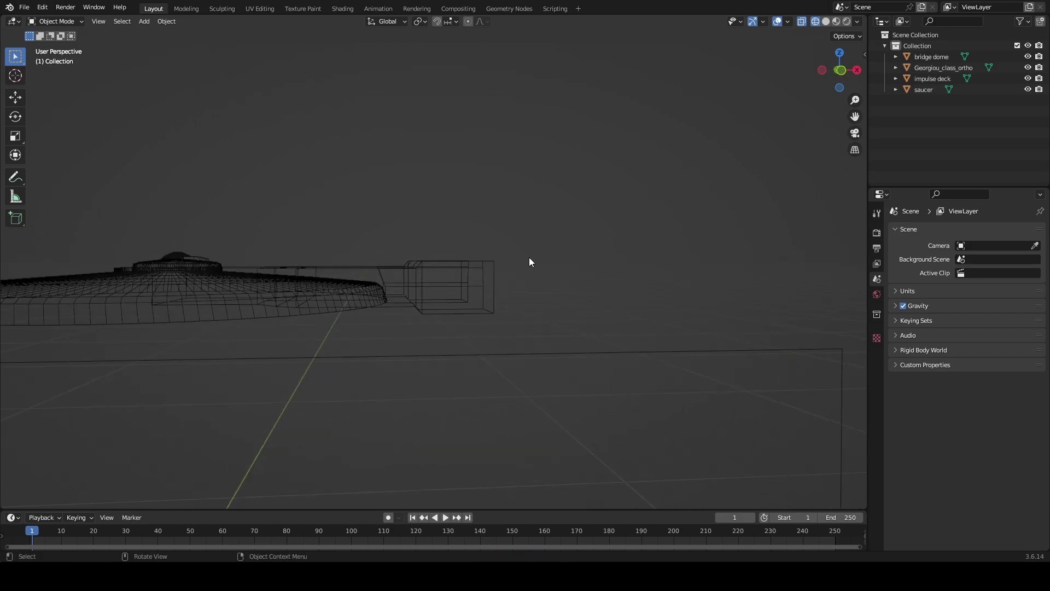
- Switch the viewport to material preview shading and inspect the notch cut into the impulse deck's aft end
scroll(628, 294, up, 4)
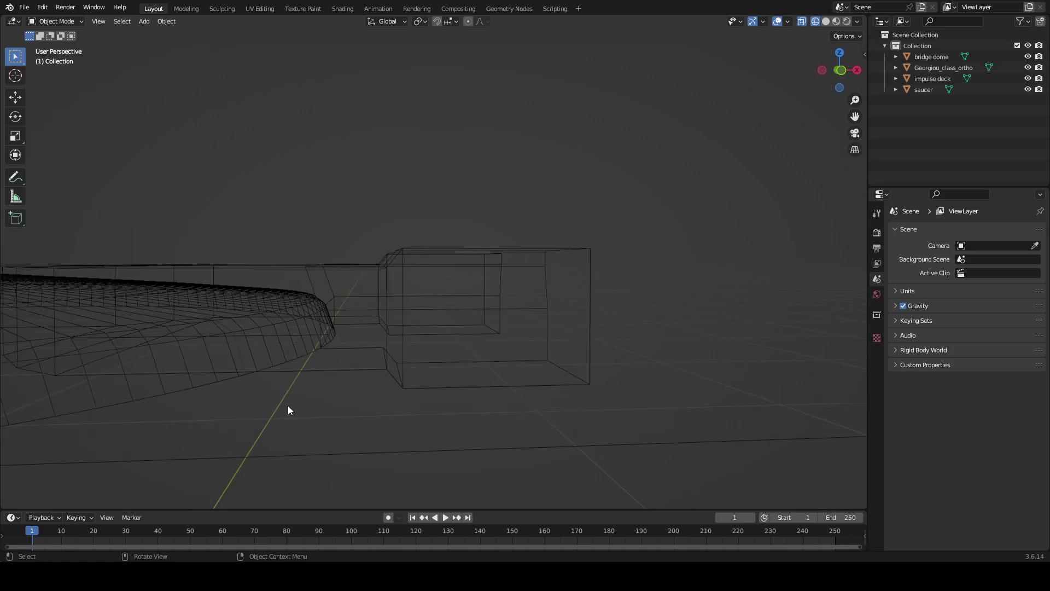
middle_drag(288, 406, 446, 288)
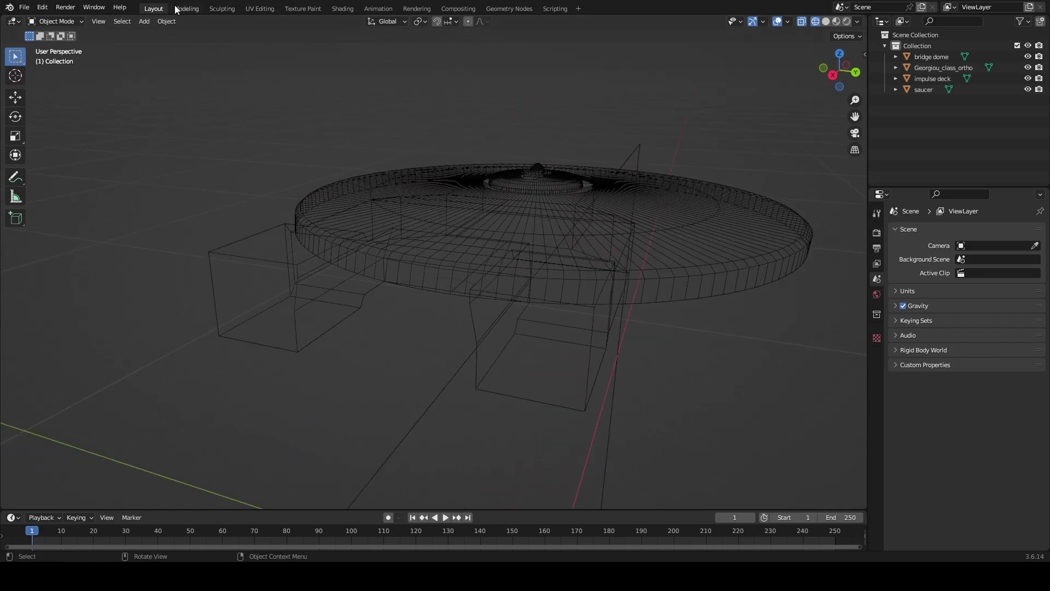
middle_drag(230, 61, 372, 186)
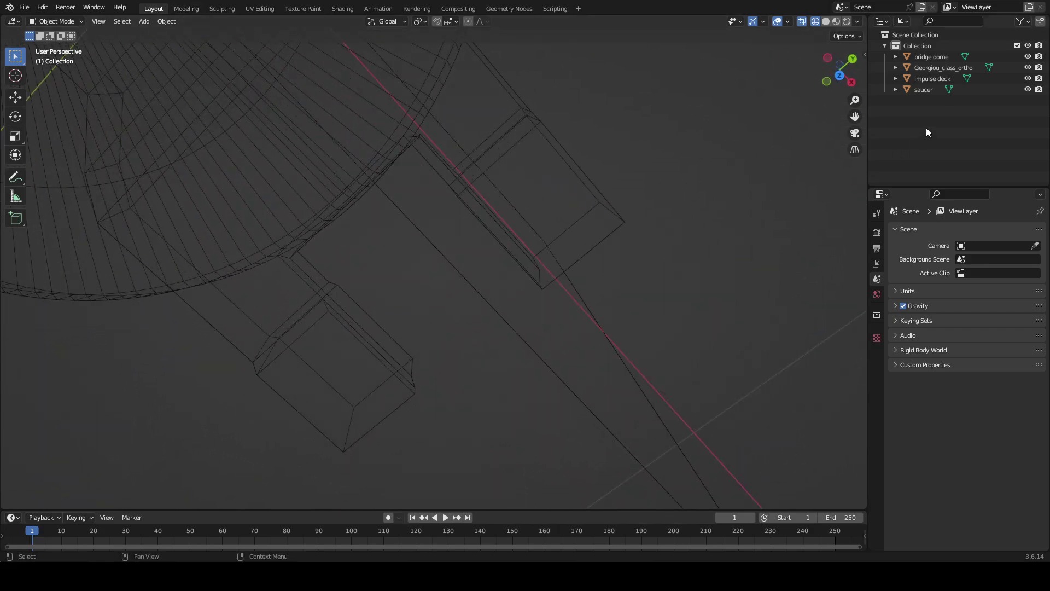
click(837, 20)
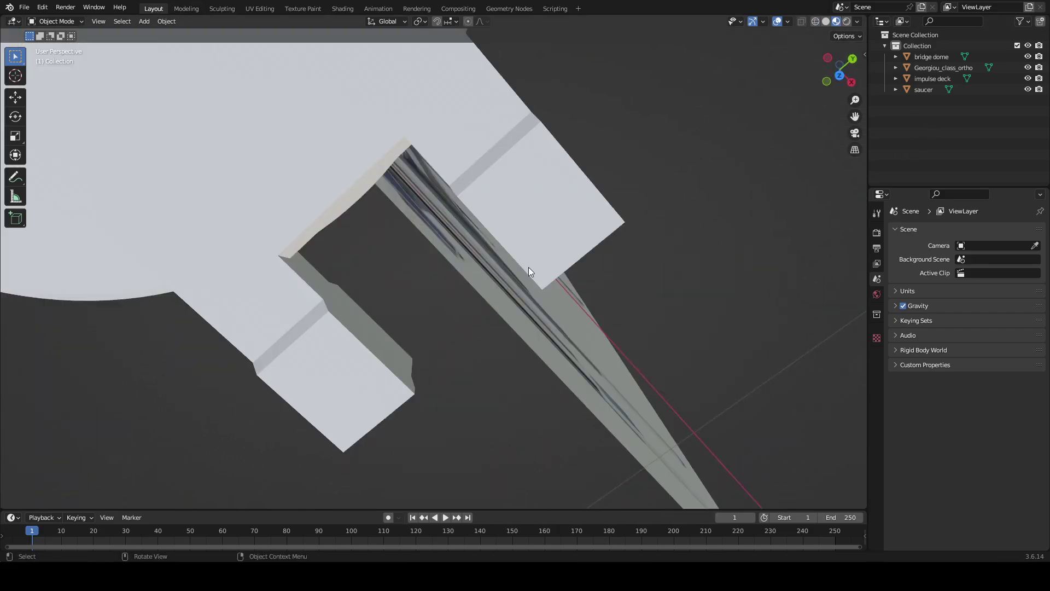
middle_drag(528, 267, 586, 206)
middle_drag(494, 244, 421, 228)
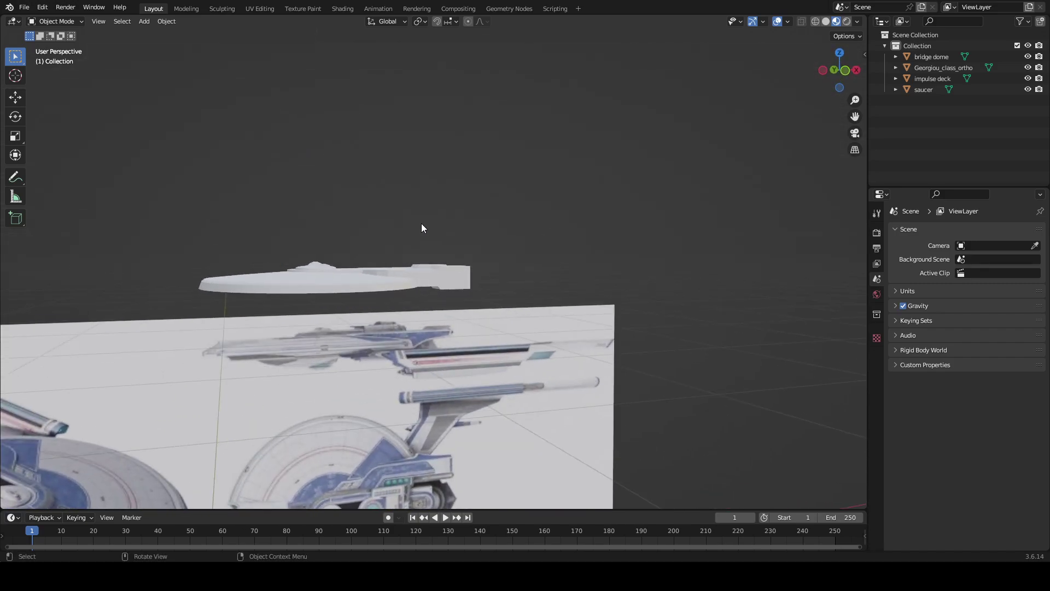
- Select the bridge dome, impulse deck and saucer together and move them -0.1135 m along Z onto the reference side view
click(328, 264)
mouse_move(353, 276)
middle_down()
mouse_move(366, 295)
mouse_move(342, 283)
middle_up()
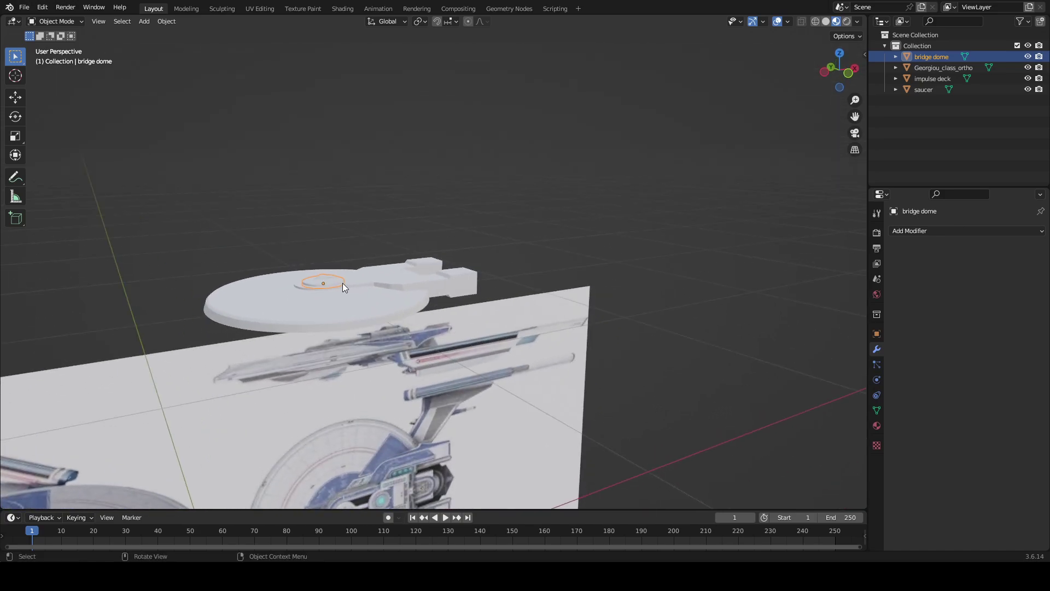
shift+click(354, 282)
shift+click(363, 312)
middle_drag(473, 202, 442, 187)
key(g)
key(z)
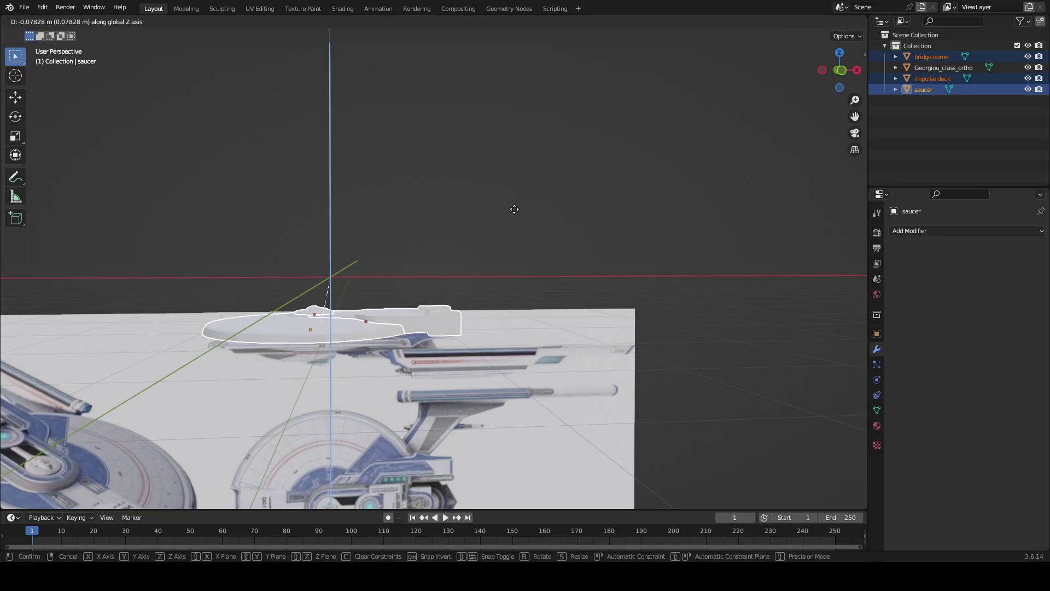
click(615, 202)
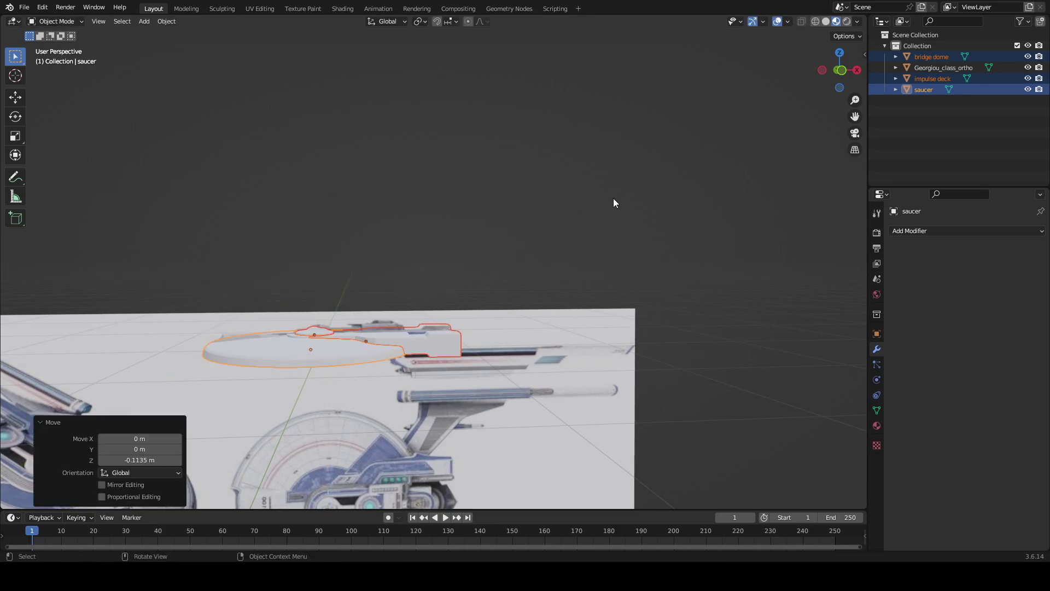
- In front view, raise the bridge dome, impulse deck and saucer 0.003435 m along Z to line up with the reference
click(840, 70)
scroll(755, 157, up, 4)
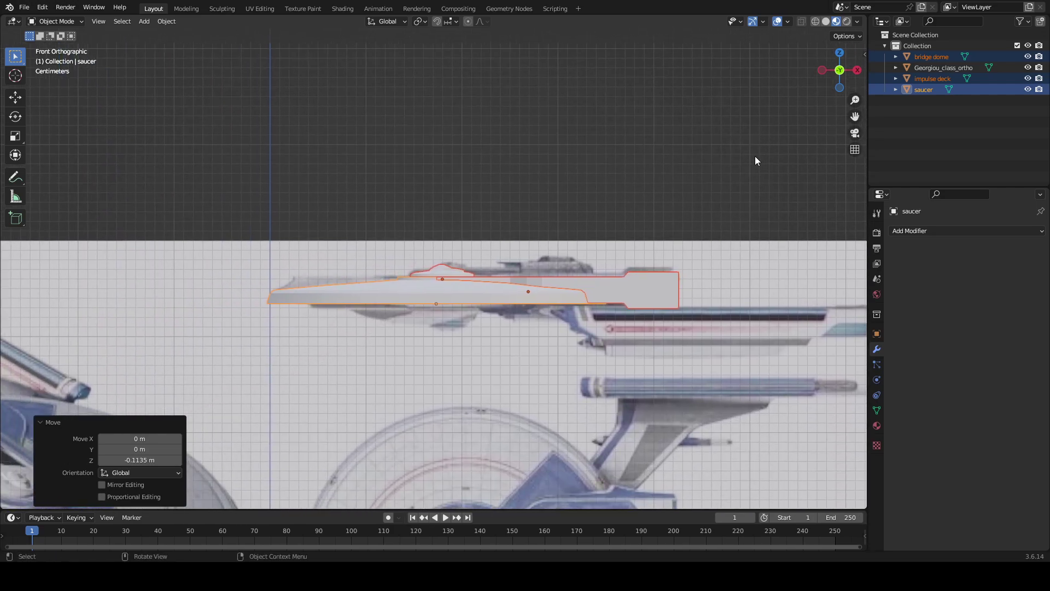
scroll(752, 167, up, 1)
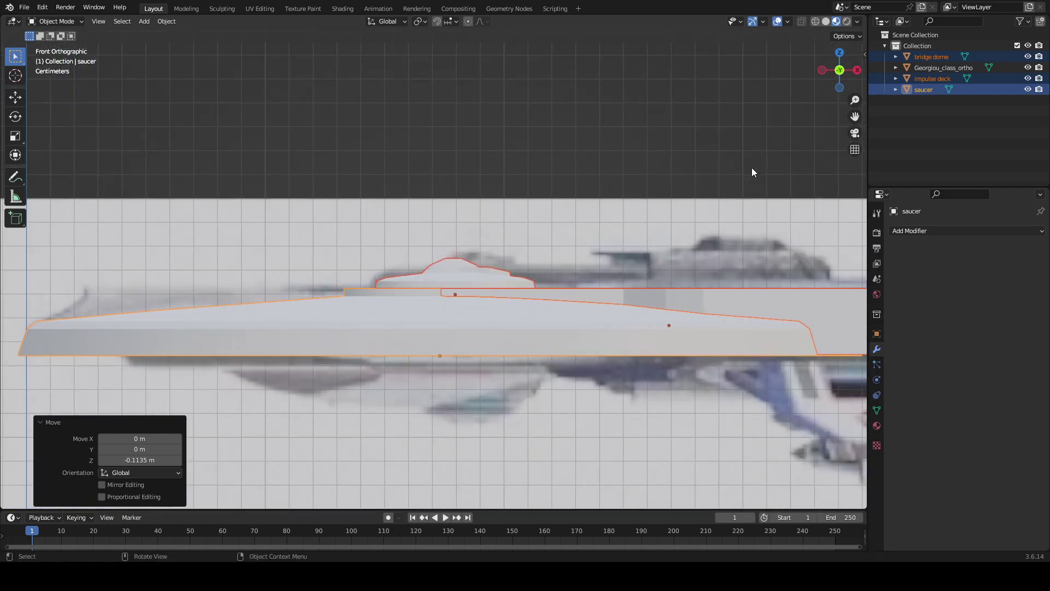
key(g)
key(z)
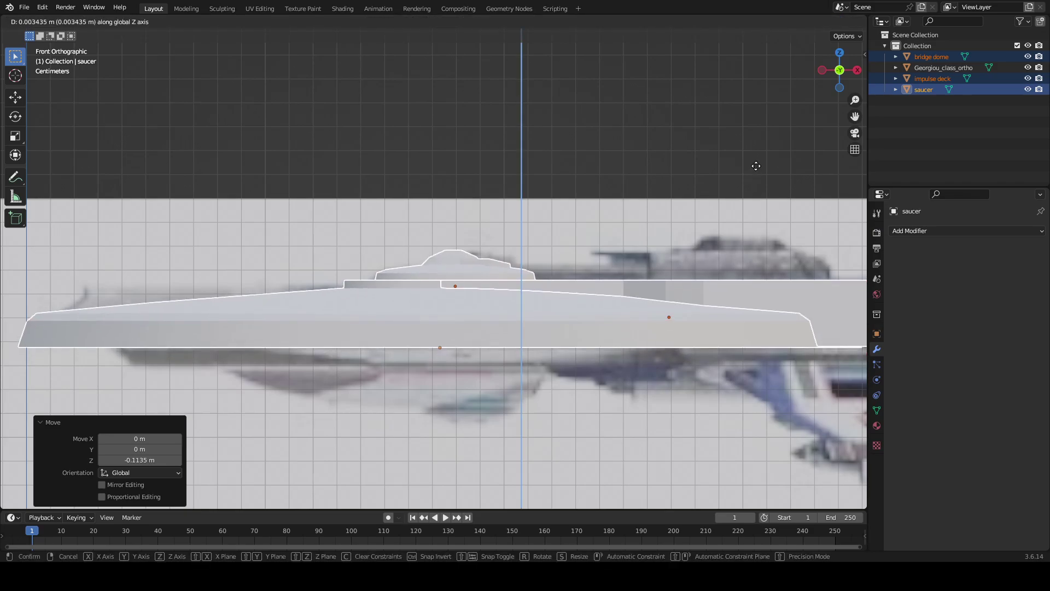
click(756, 166)
scroll(756, 166, down, 3)
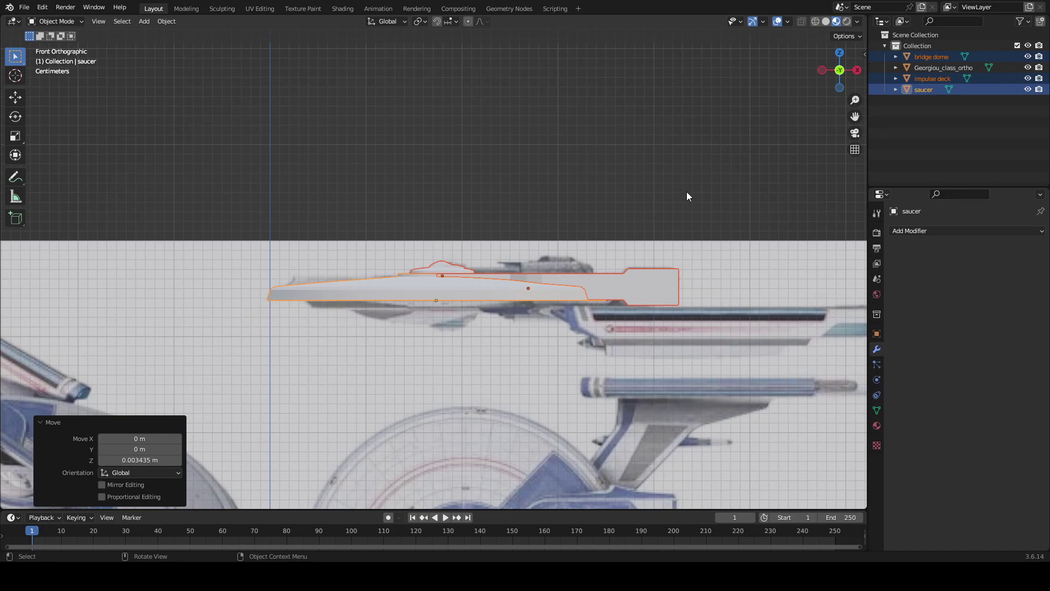
middle_drag(687, 192, 666, 230)
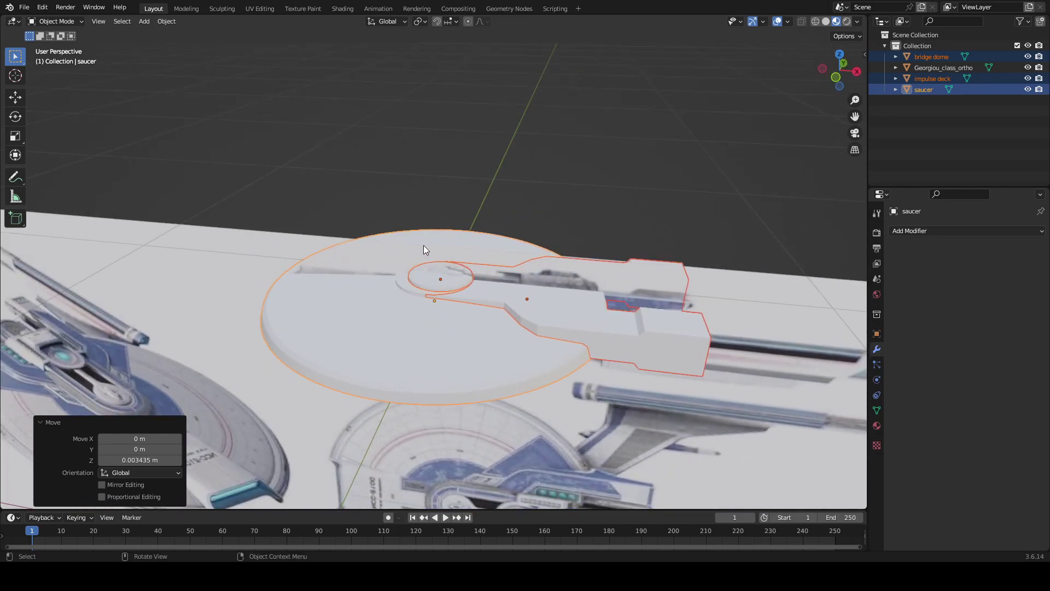
- Examine the aft and bow views on the reference sheet for the engineering section's shape
scroll(423, 246, down, 6)
middle_drag(422, 251, 796, 160)
scroll(497, 181, up, 5)
scroll(652, 166, up, 5)
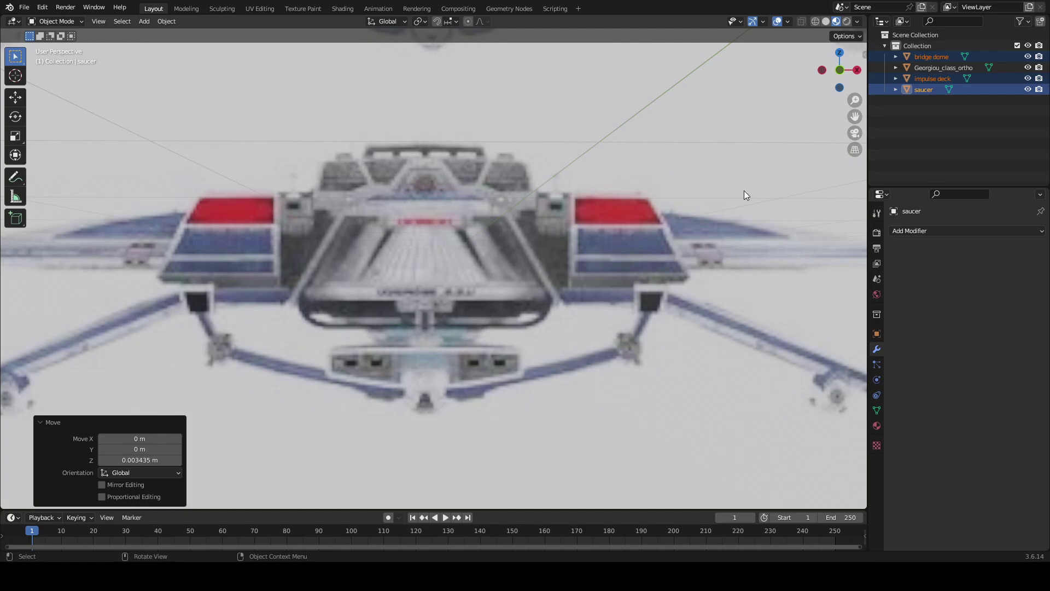
scroll(744, 191, down, 4)
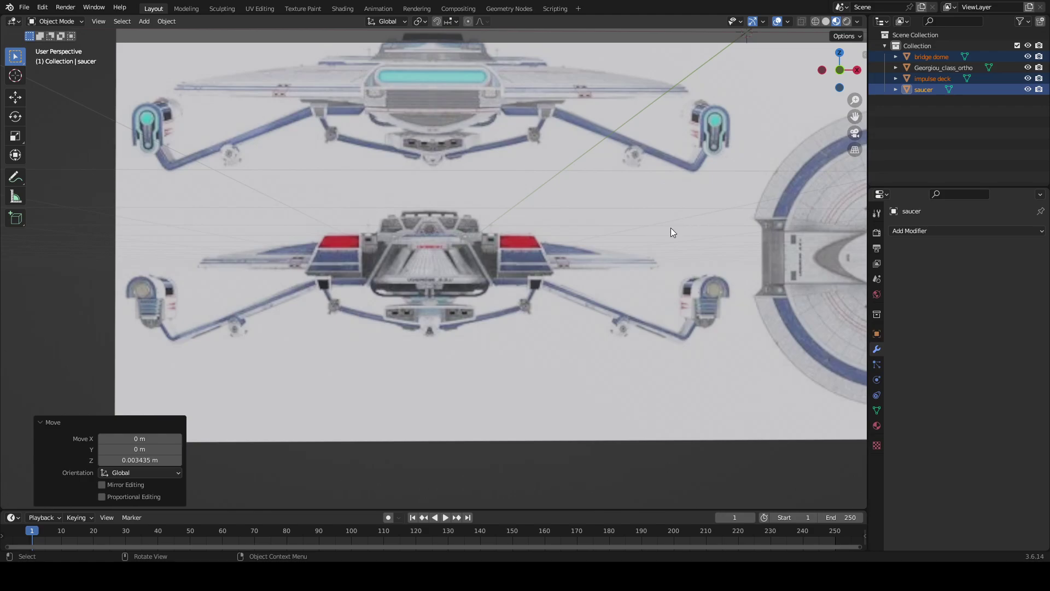
scroll(670, 228, down, 4)
middle_drag(636, 177, 634, 201)
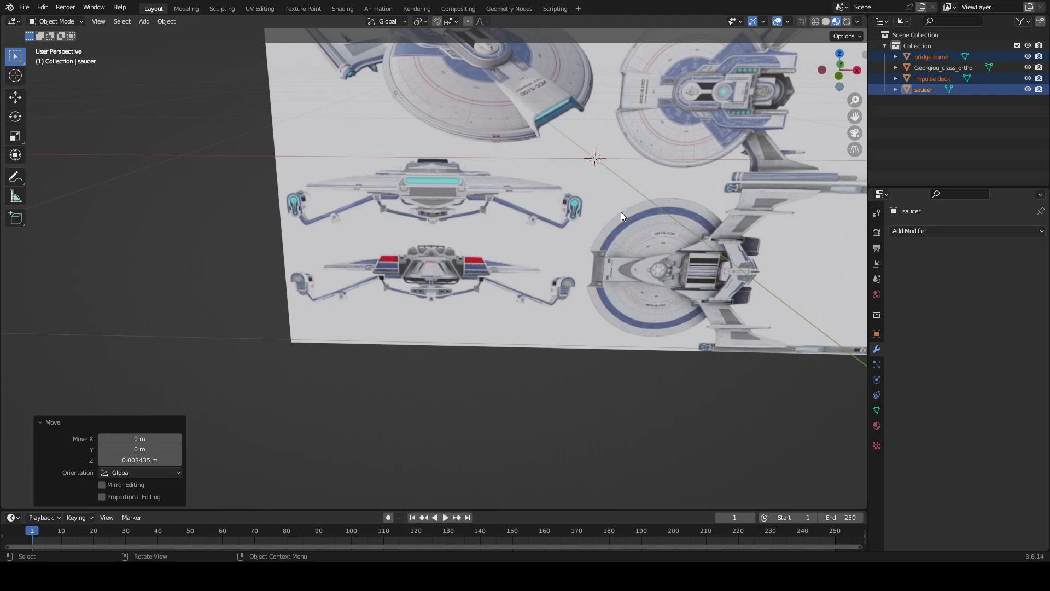
- Compare the side, top and aft views on the reference sheet, studying the area beneath the impulse deck
middle_drag(655, 206, 501, 251)
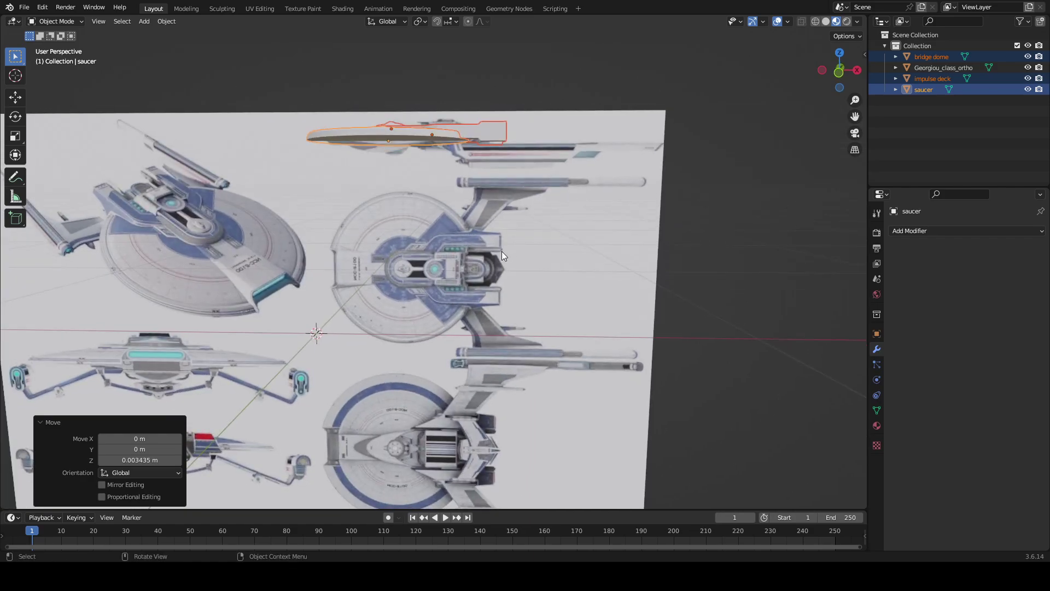
scroll(501, 251, up, 8)
scroll(460, 395, down, 4)
scroll(461, 393, up, 5)
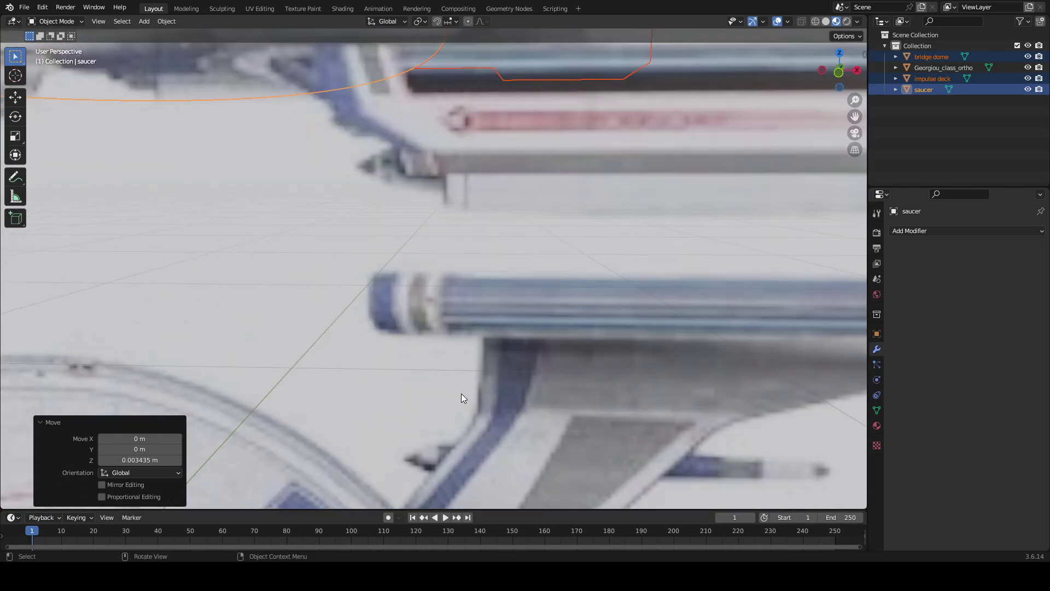
scroll(461, 392, down, 5)
middle_drag(461, 386, 755, 82)
shift+middle_drag(198, 506, 41, 324)
shift+middle_drag(255, 224, 201, 503)
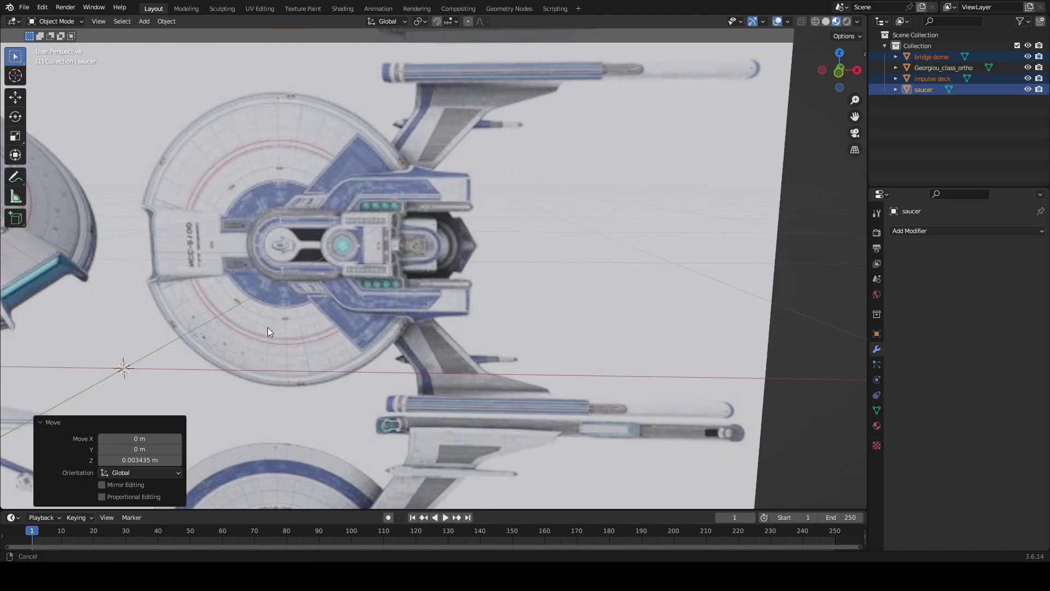
shift+middle_drag(268, 327, 798, 63)
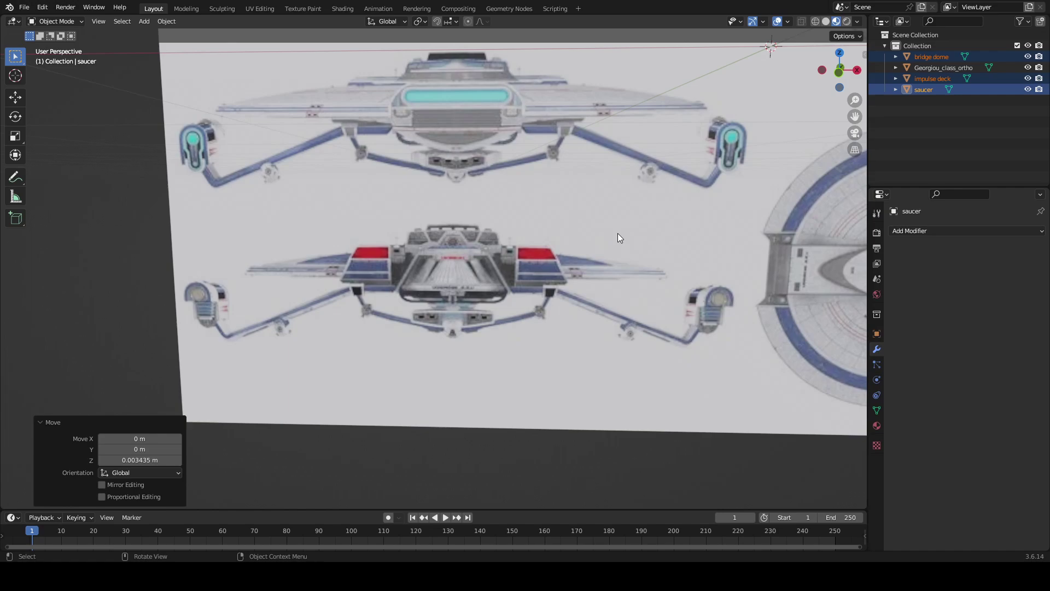
scroll(619, 234, down, 3)
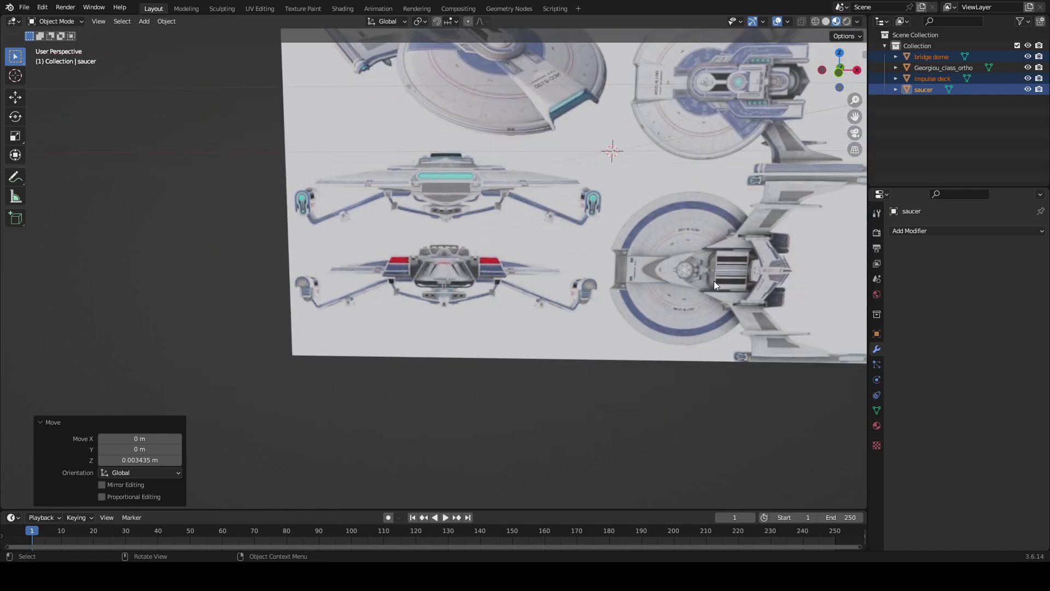
scroll(595, 238, down, 2)
shift+middle_drag(596, 228, 516, 286)
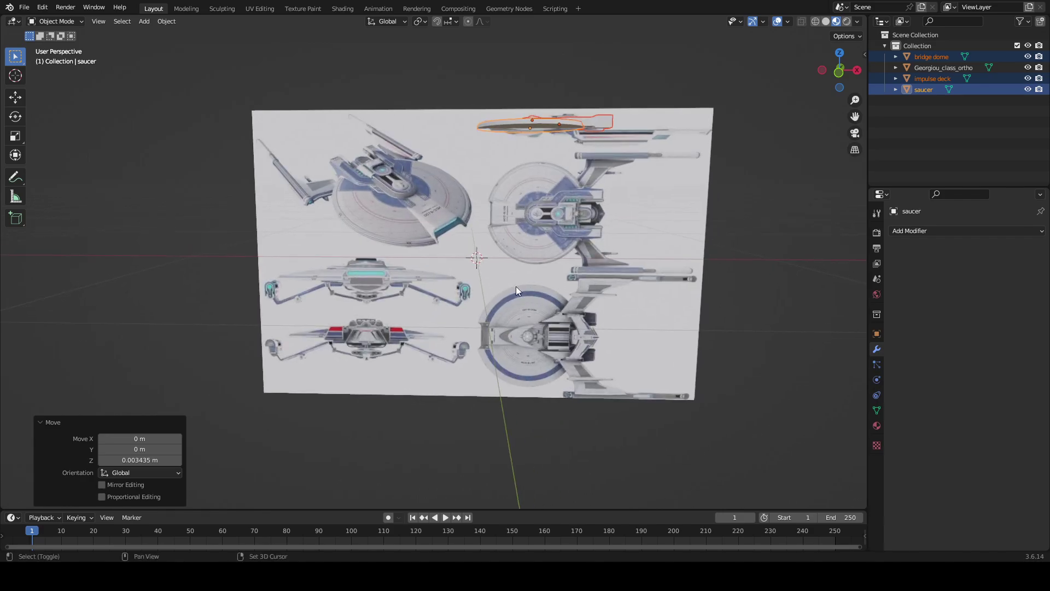
- Deselect all hull parts and inspect the saucer, bridge dome and impulse deck from several angles against the reference
click(213, 61)
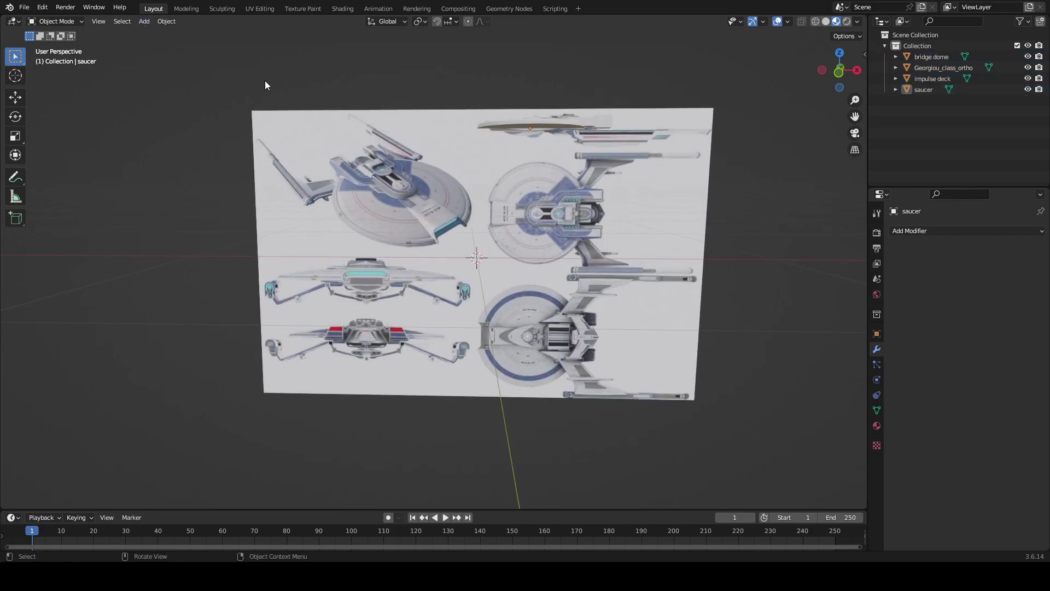
shift+middle_drag(486, 91, 513, 372)
scroll(349, 140, up, 4)
scroll(532, 333, up, 3)
middle_drag(533, 332, 576, 251)
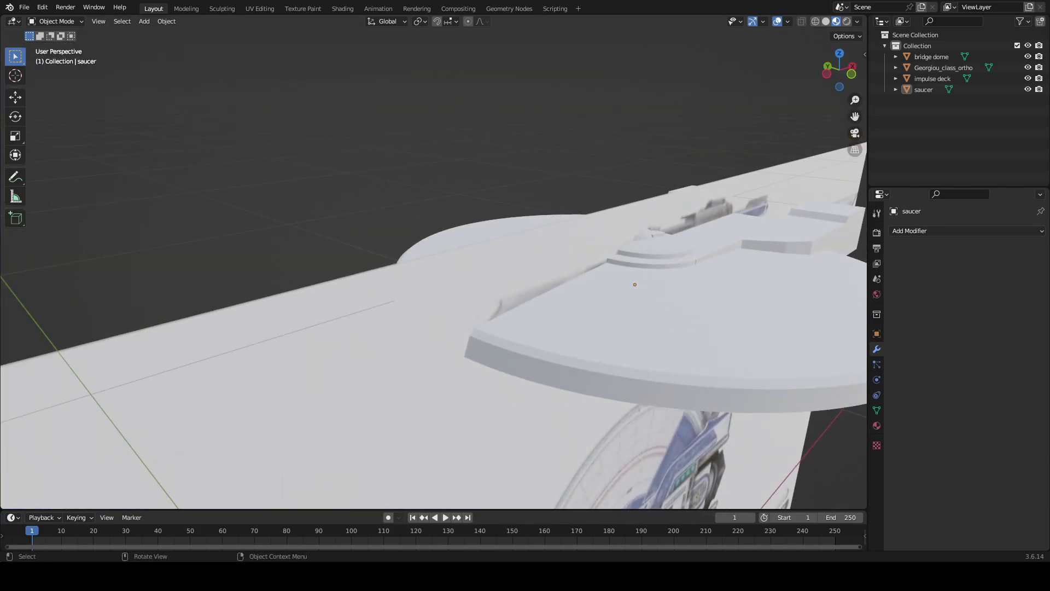
middle_drag(197, 257, 366, 302)
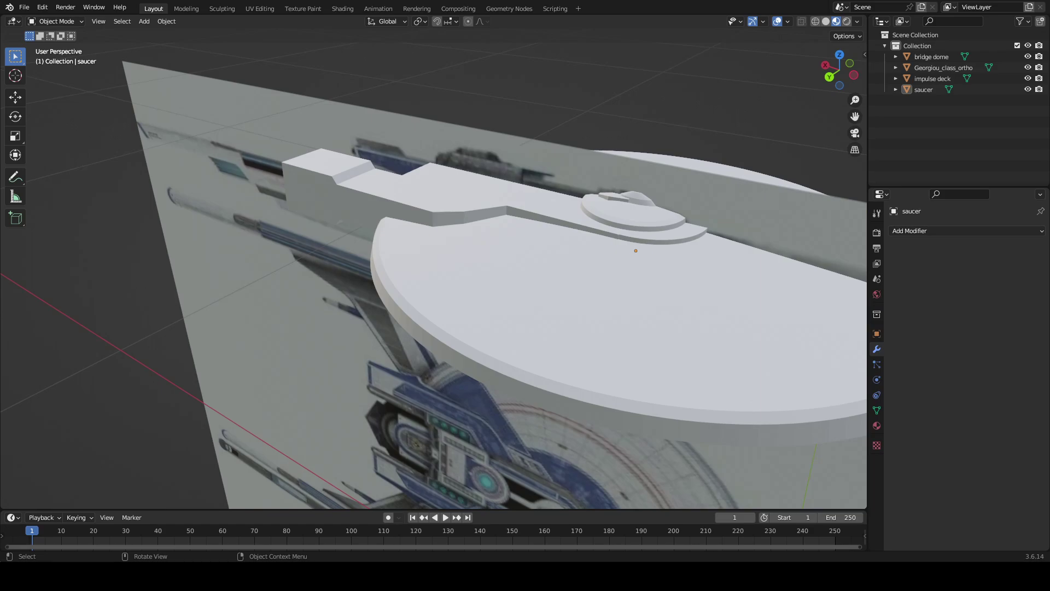
middle_drag(350, 189, 435, 126)
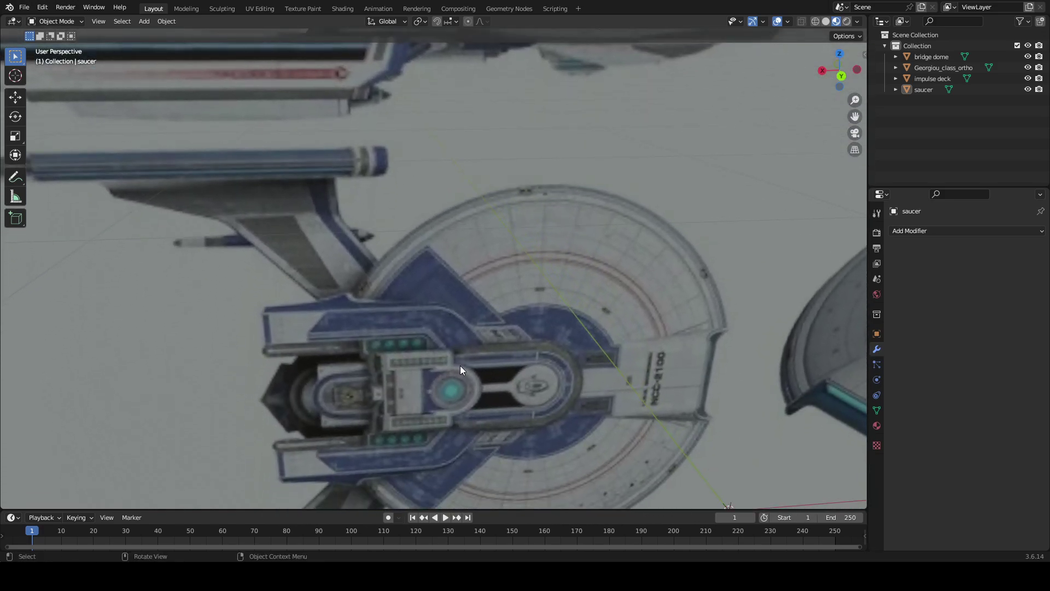
middle_drag(565, 342, 254, 145)
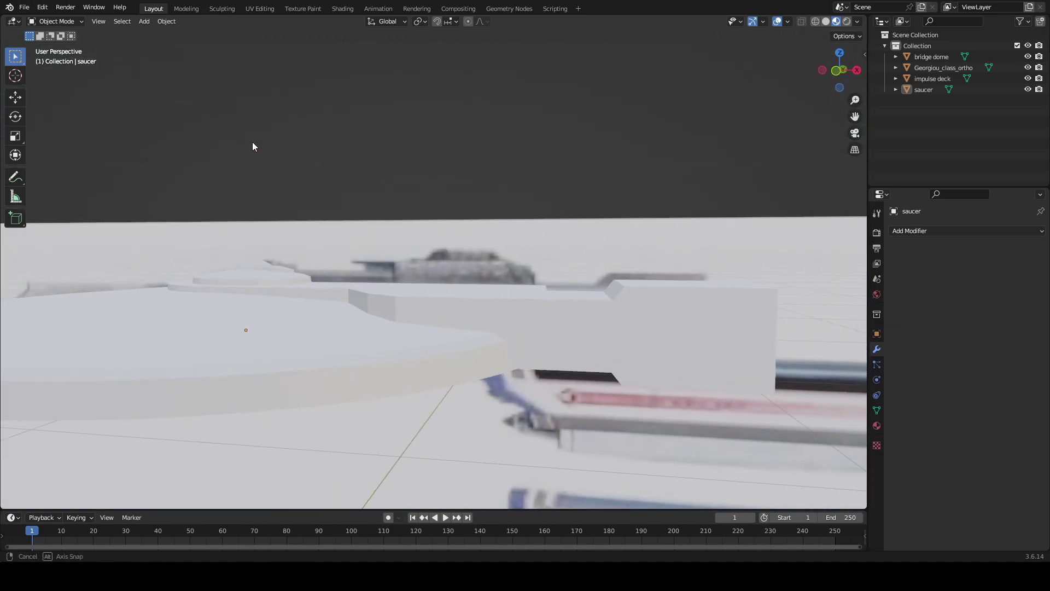
scroll(272, 140, down, 2)
middle_drag(266, 259, 610, 402)
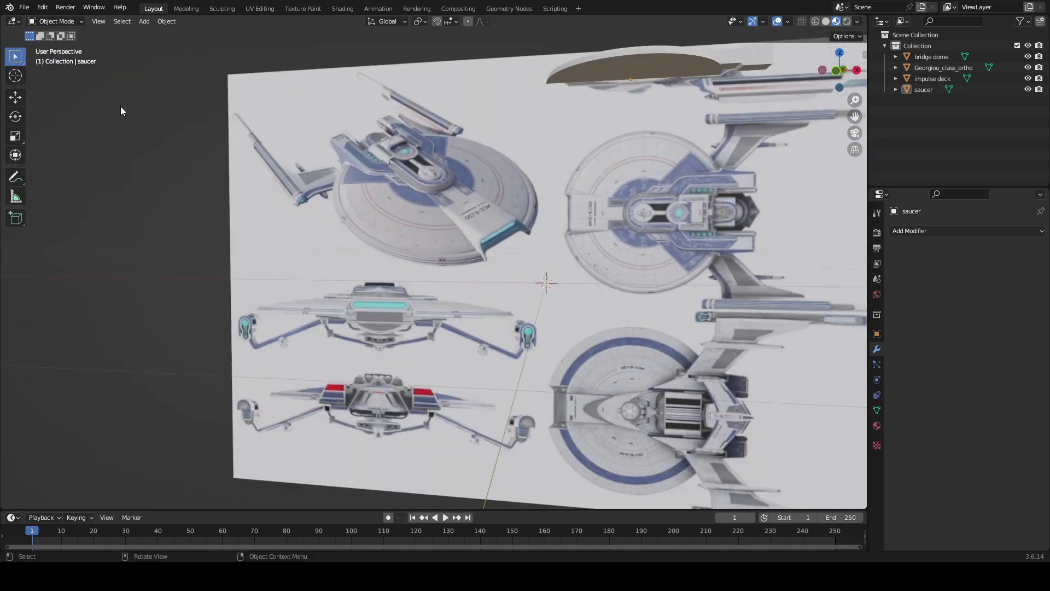
- Add a cube mesh at the origin and scale it uniformly by -0.133
click(146, 24)
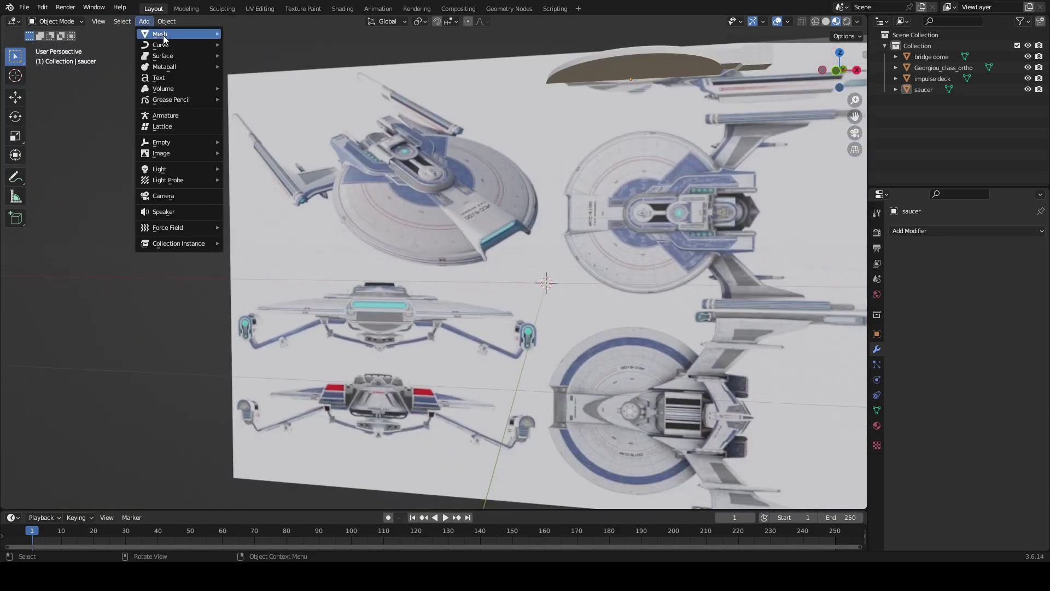
mouse_move(163, 34)
click(245, 45)
scroll(392, 159, down, 5)
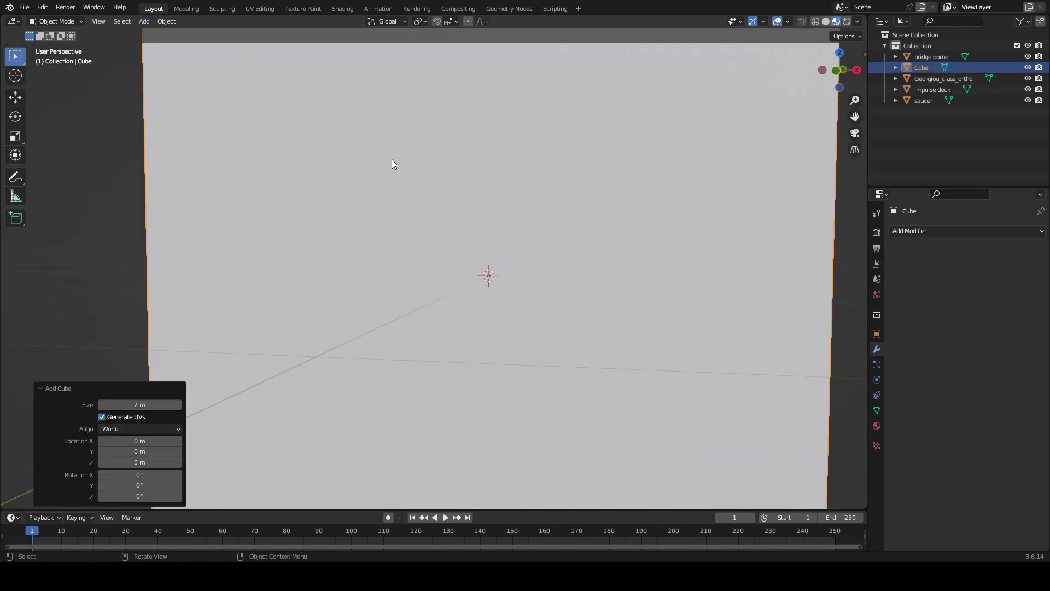
key(s)
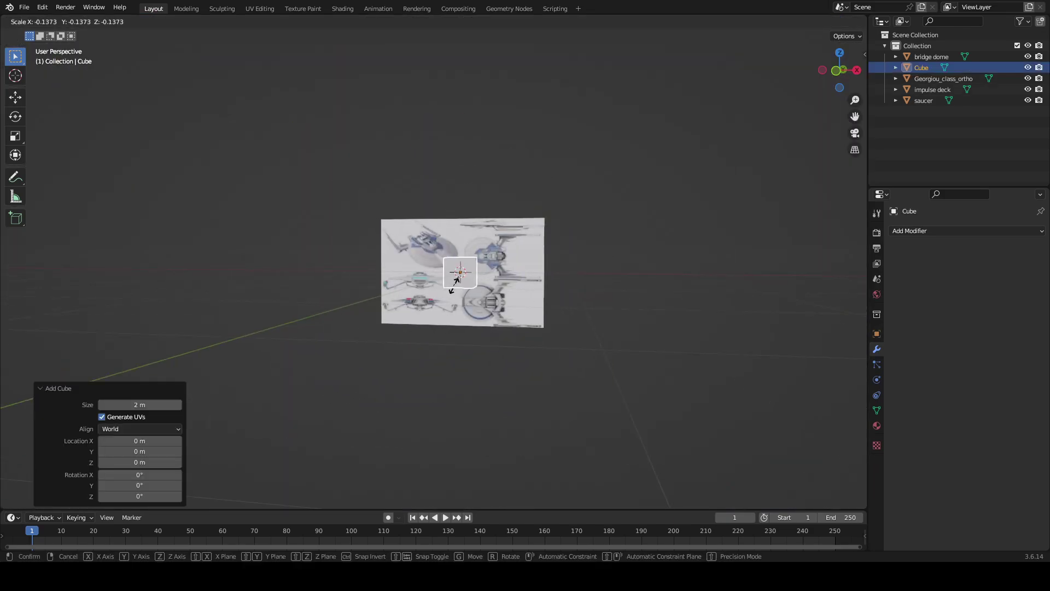
click(457, 287)
scroll(456, 286, up, 6)
scroll(471, 277, up, 4)
shift+middle_drag(472, 277, 456, 130)
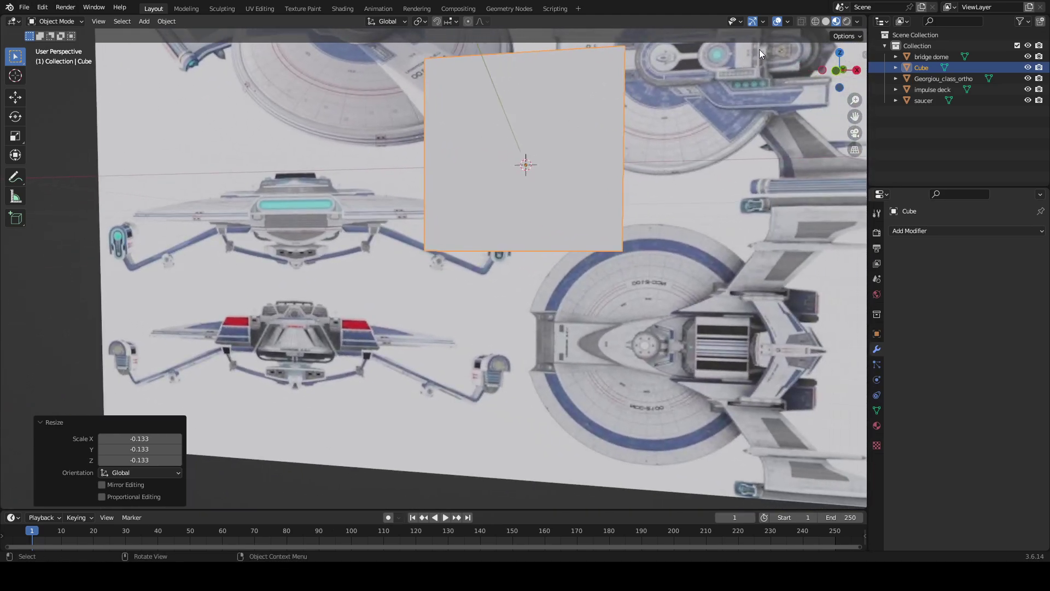
- In front orthographic view, scale the new cube down uniformly by 0.108
click(831, 64)
shift+middle_drag(663, 136, 694, 110)
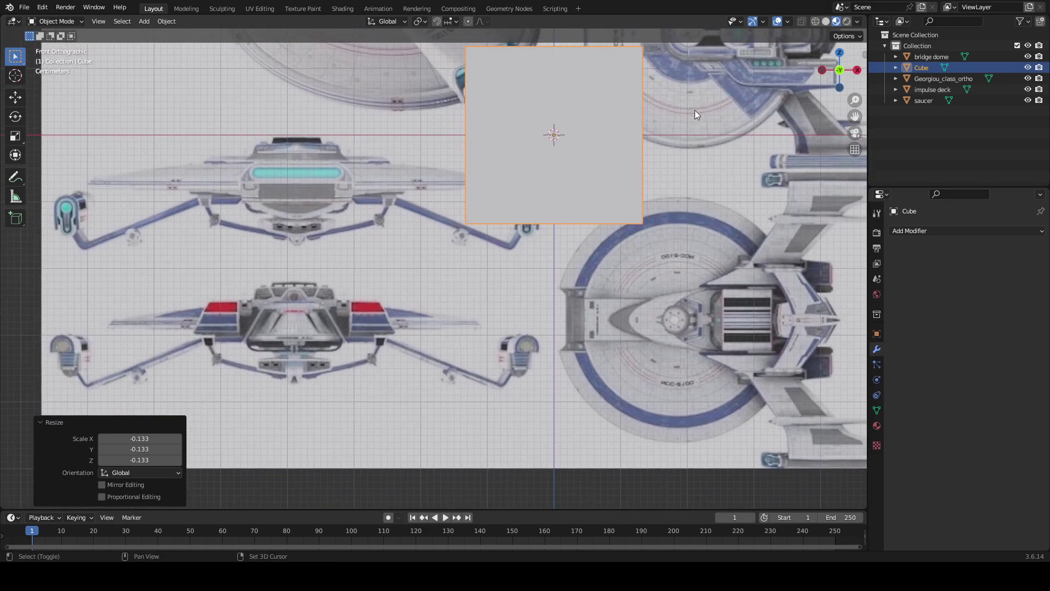
key(s)
click(570, 136)
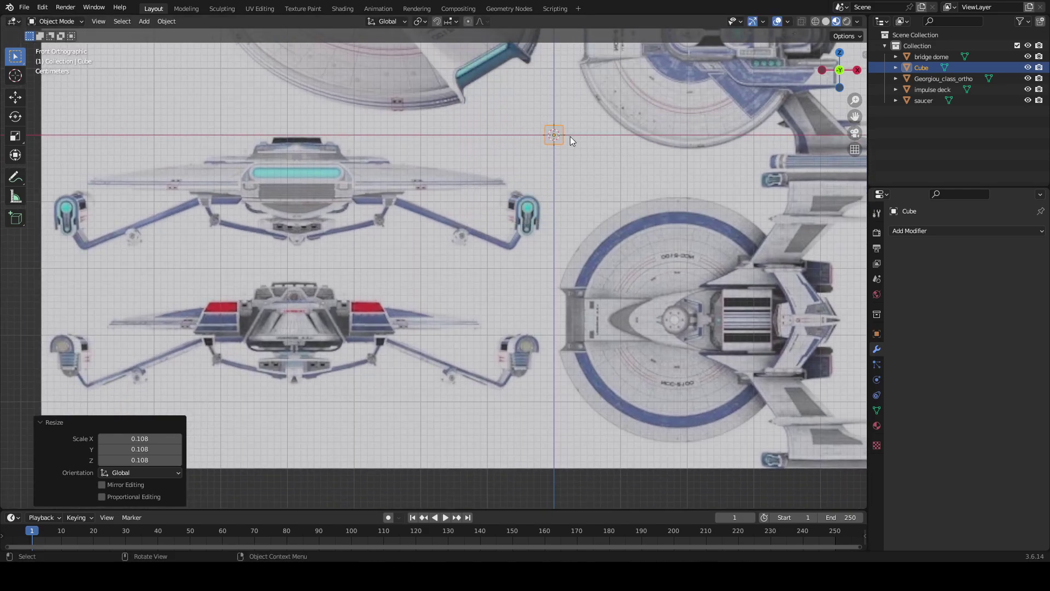
- Move the cube -0.38323 m along X and -0.30117 m along Z onto the reference's aft view
key(s)
key(x)
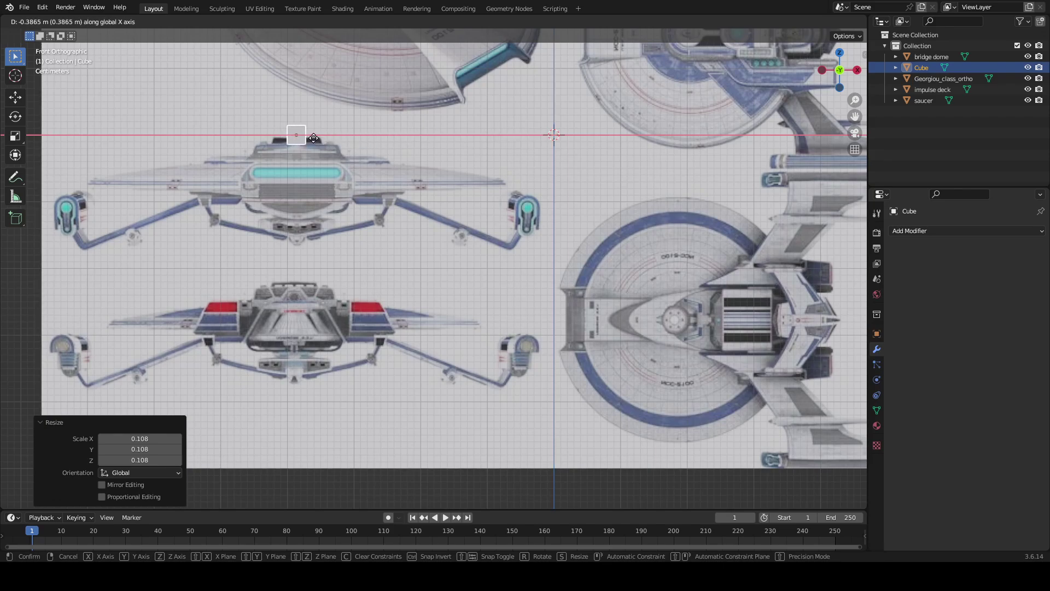
click(314, 138)
key(g)
key(z)
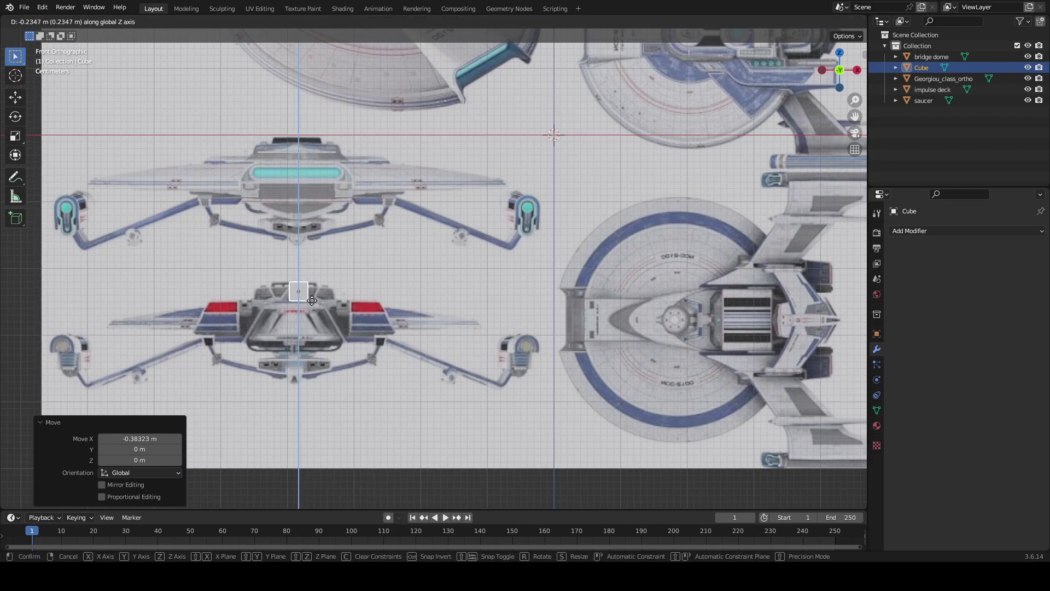
click(299, 339)
shift+scroll(382, 287, down, 2)
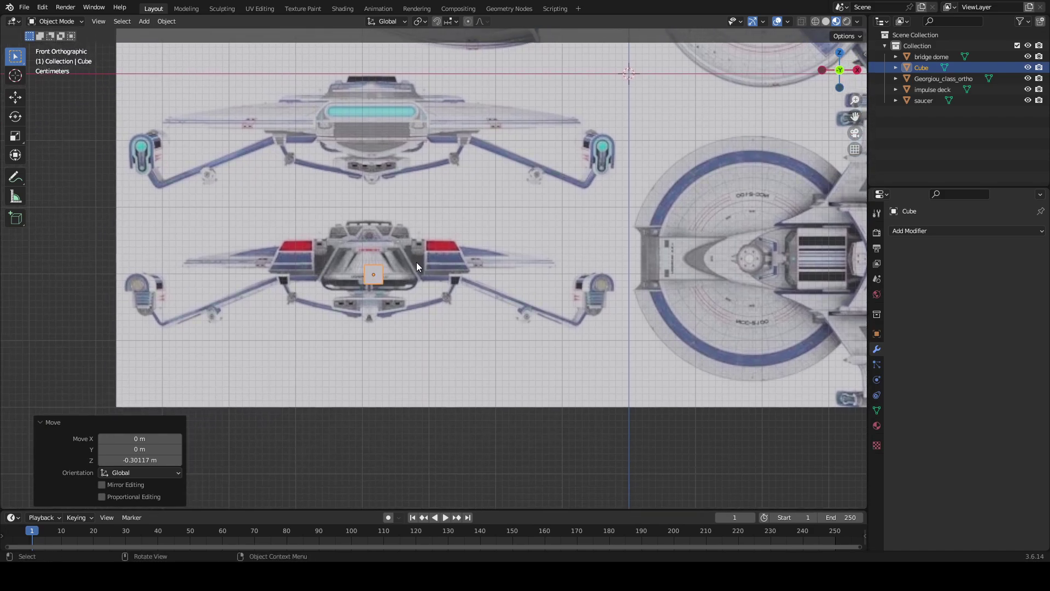
- Stretch the cube along X by 4.422 to approach the width of the central hull in the aft view
scroll(416, 262, up, 4)
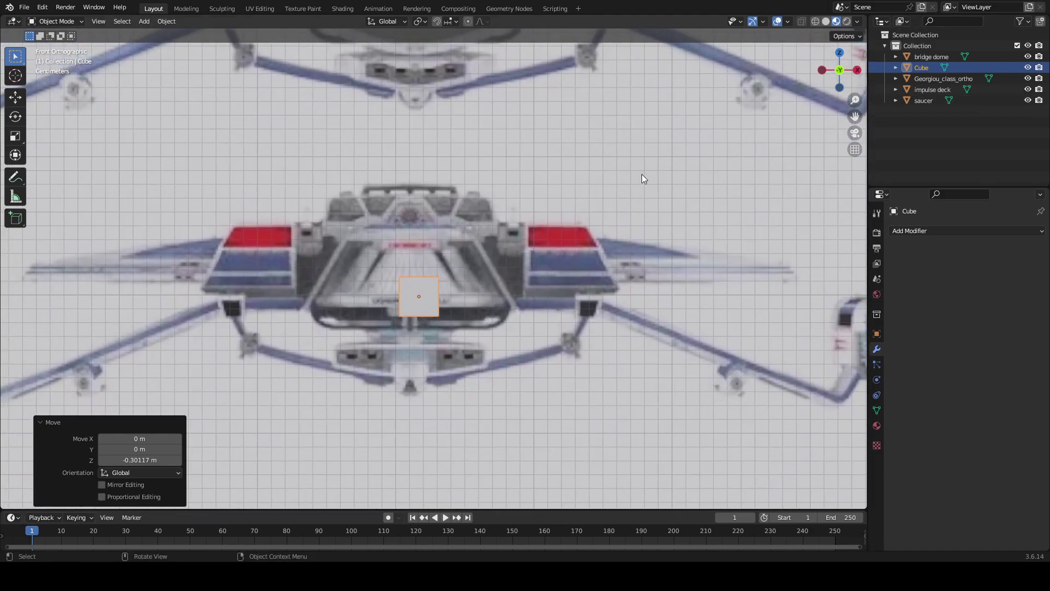
scroll(629, 181, up, 5)
scroll(620, 158, down, 2)
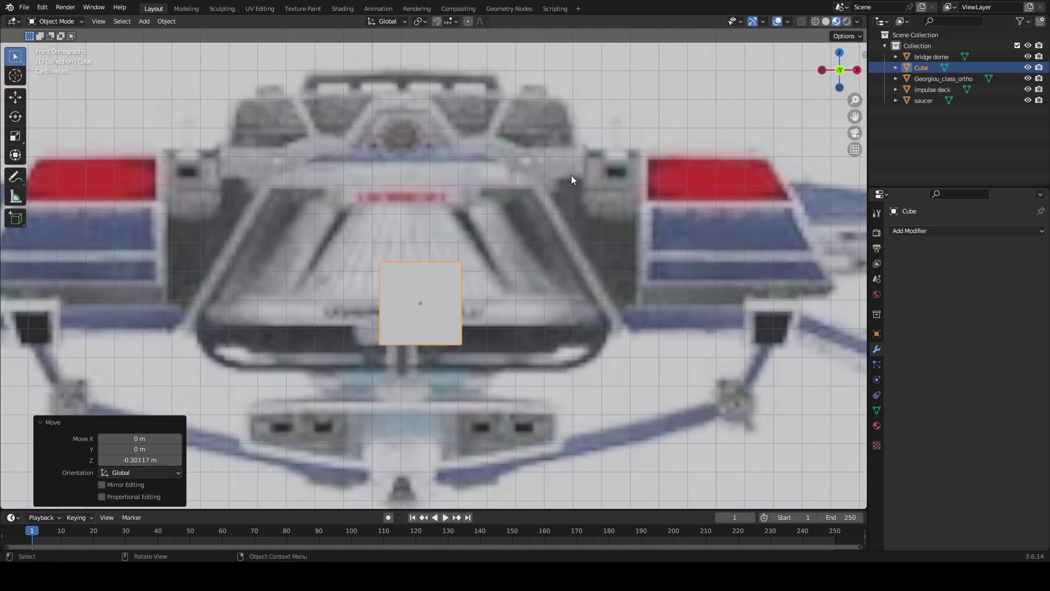
key(s)
key(x)
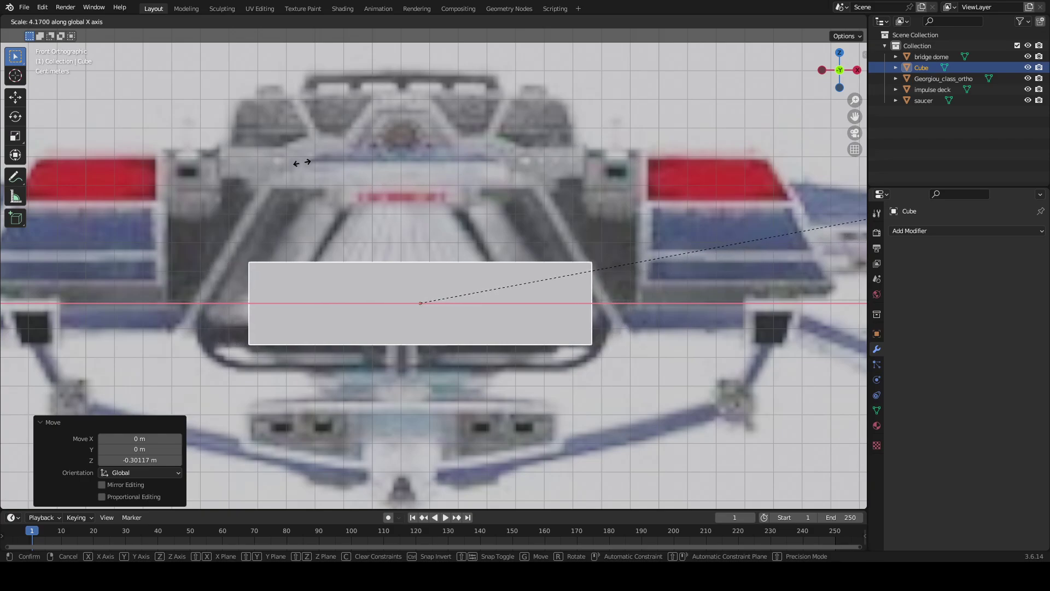
click(359, 192)
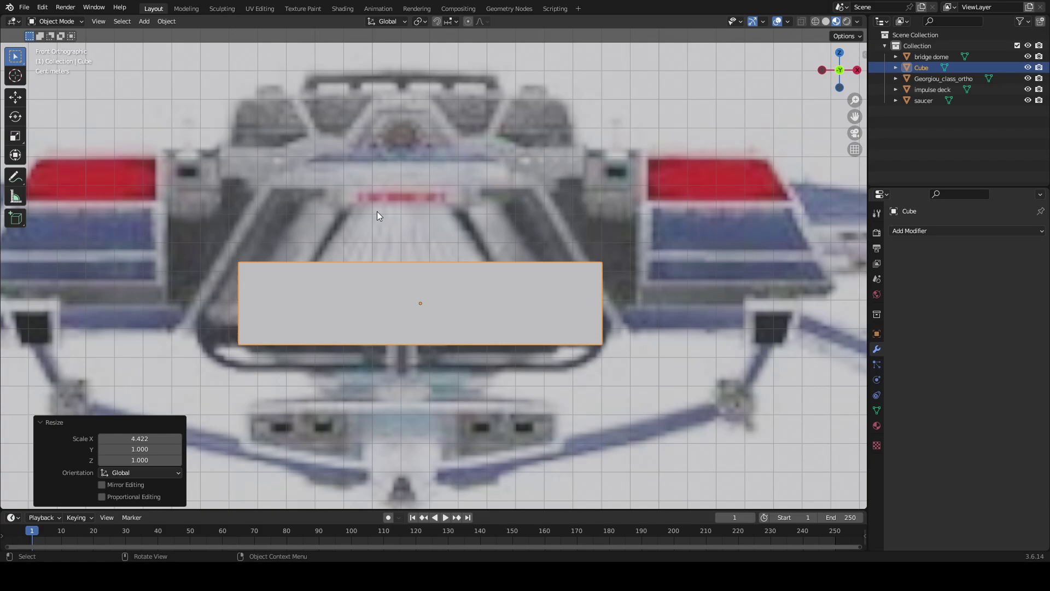
- Shift the widened block -0.007825 m along X to centre it on the aft view's hull
key(g)
key(x)
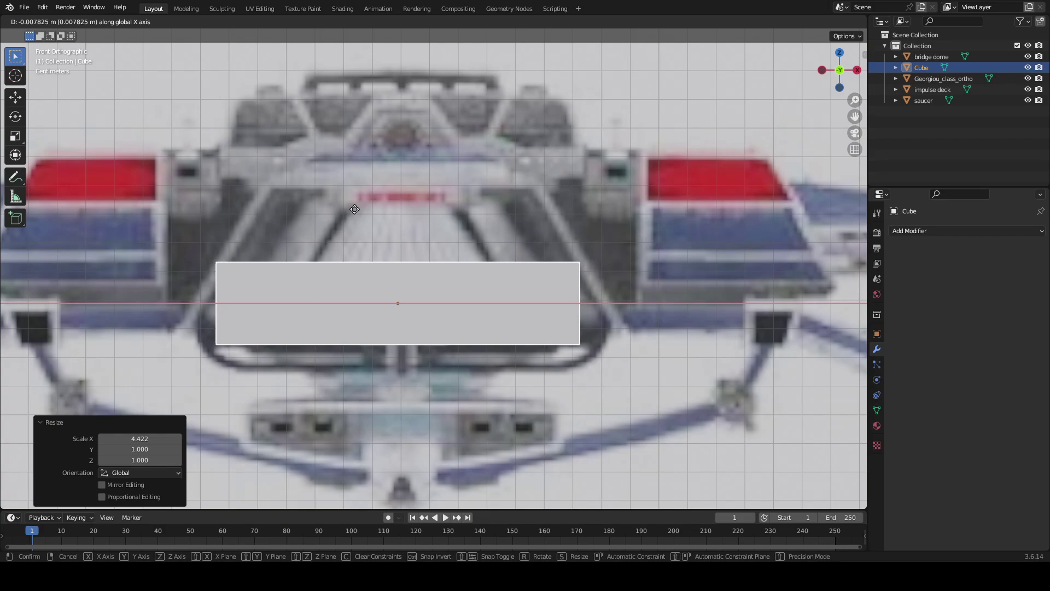
click(355, 209)
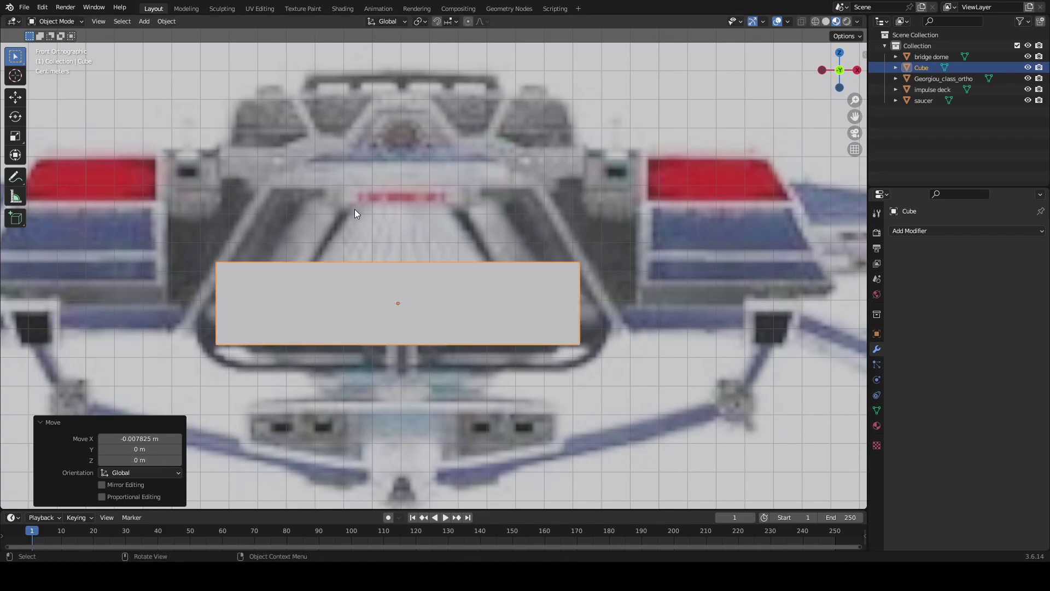
- Compare the block over the reference's aft view with the ship's top view
scroll(354, 209, down, 4)
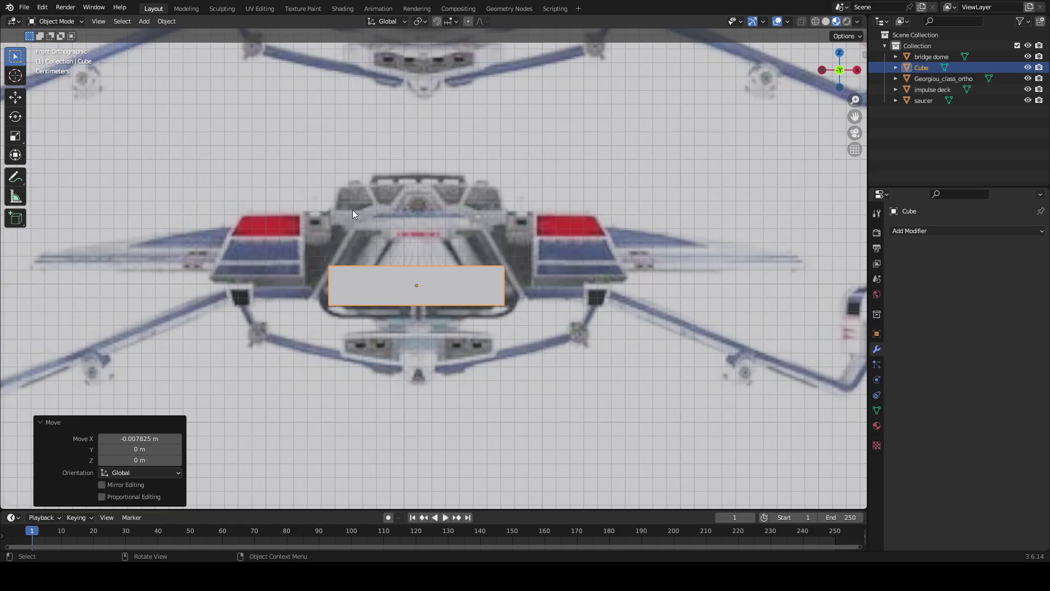
scroll(352, 210, up, 4)
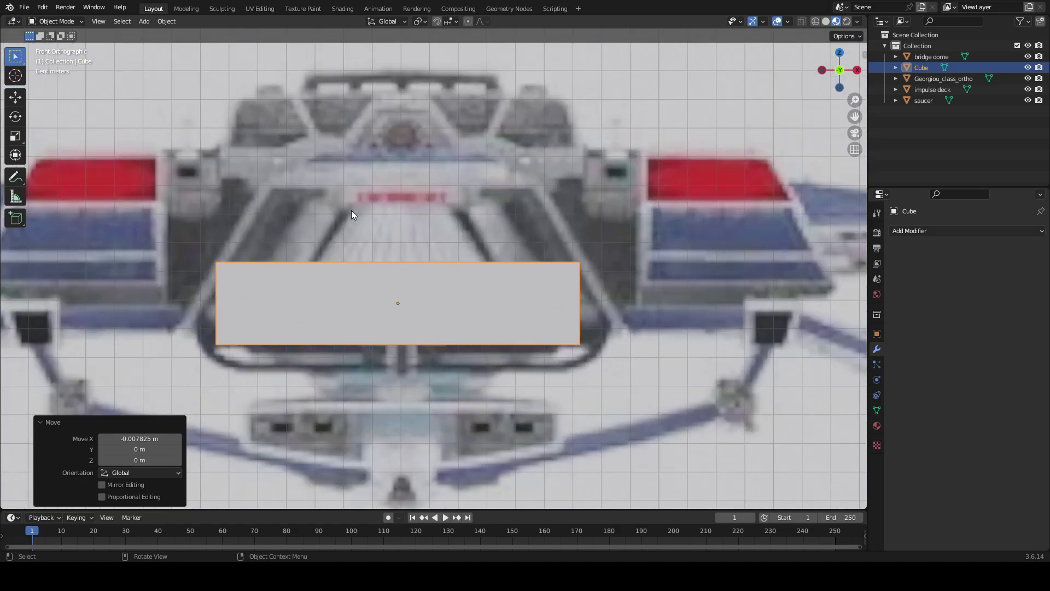
scroll(352, 210, down, 7)
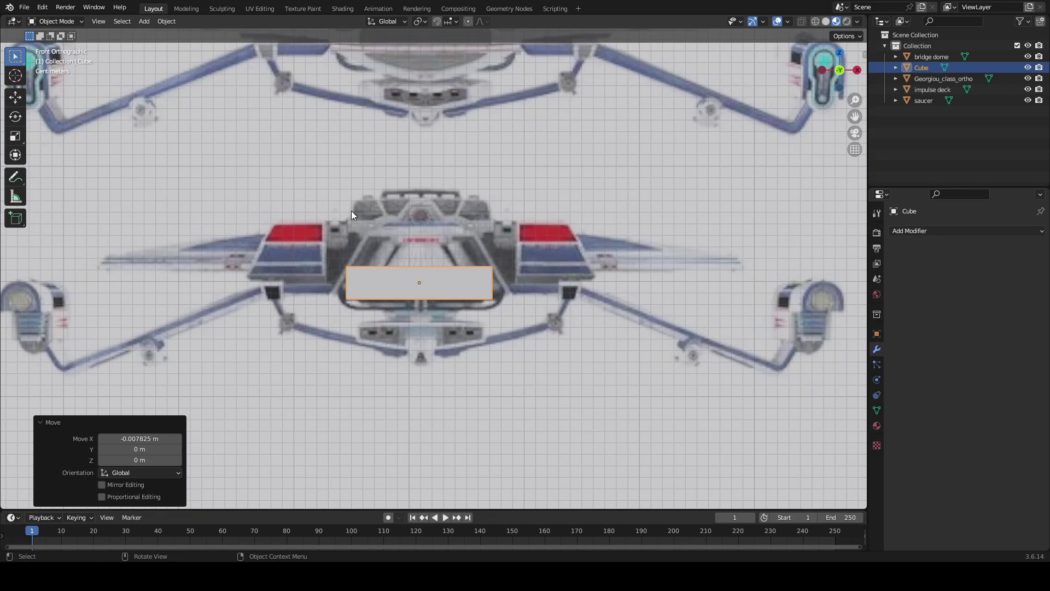
shift+middle_drag(744, 332, 14, 392)
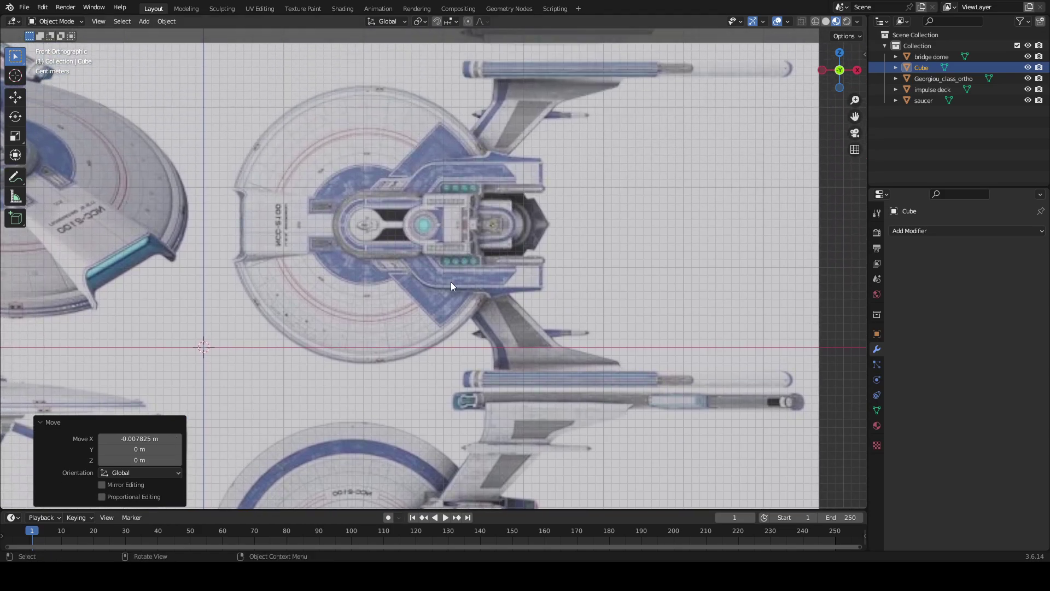
ctrl+middle_drag(450, 283, 91, 171)
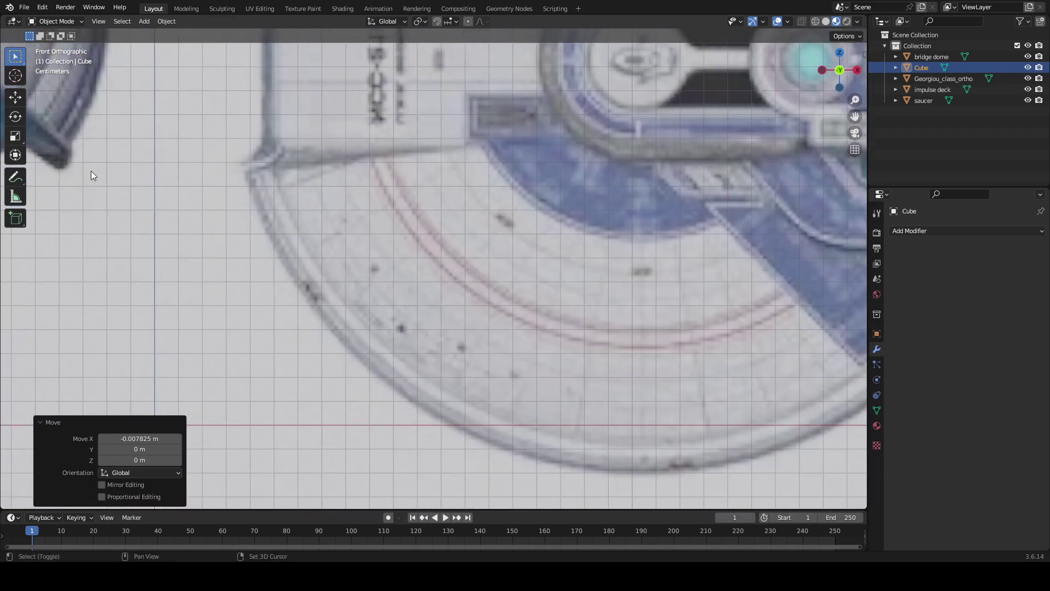
shift+middle_drag(290, 253, 80, 524)
shift+middle_drag(340, 372, 848, 275)
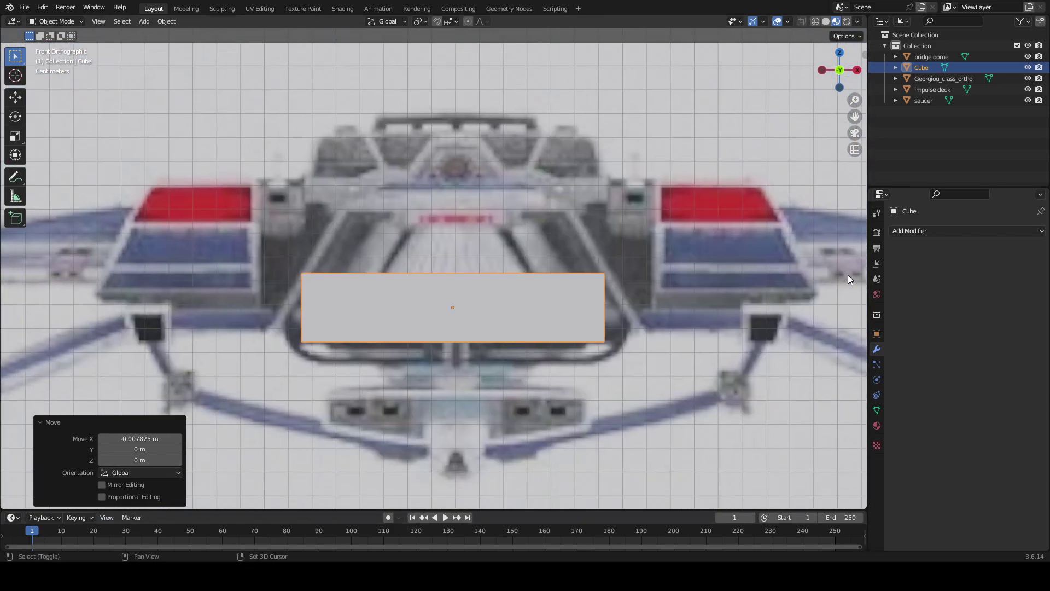
- Move the block -0.002373 m along Z against the aft view's hull
middle_drag(549, 307, 570, 251)
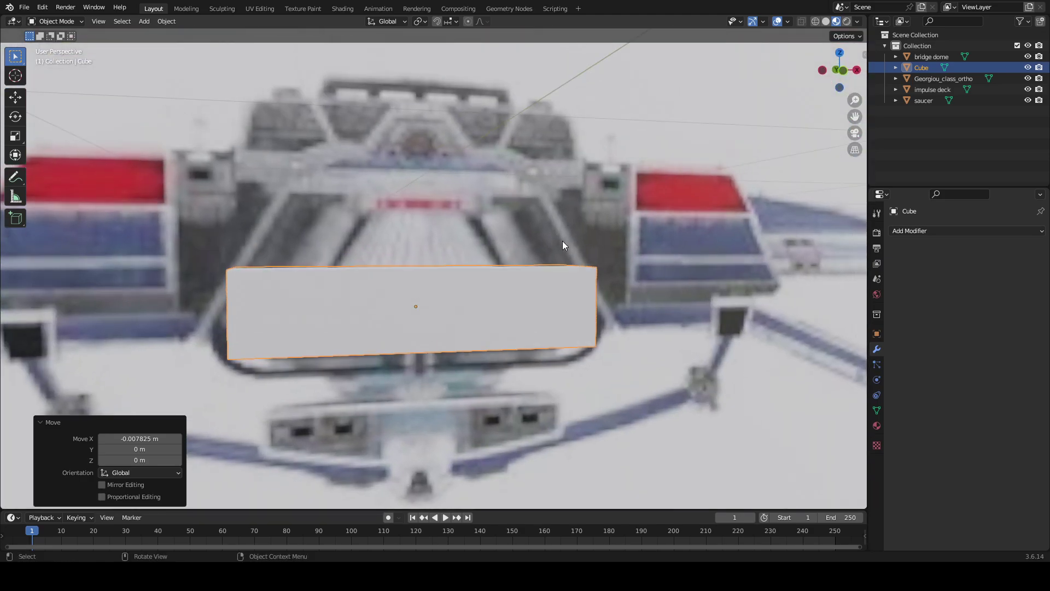
mouse_move(488, 328)
middle_down()
mouse_move(483, 284)
mouse_move(533, 309)
mouse_move(468, 324)
middle_up()
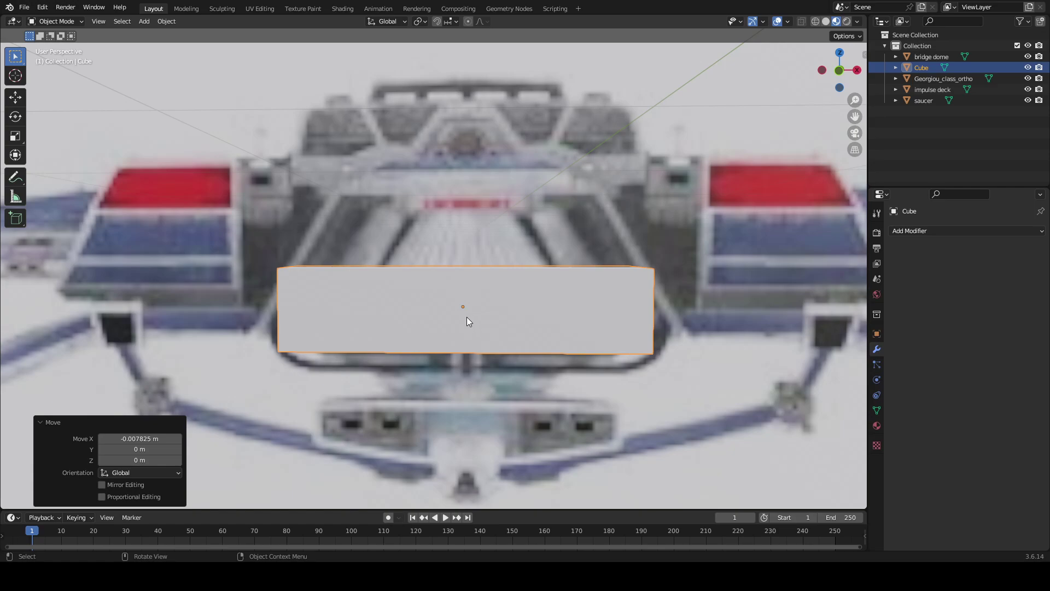
key(g)
key(x)
key(z)
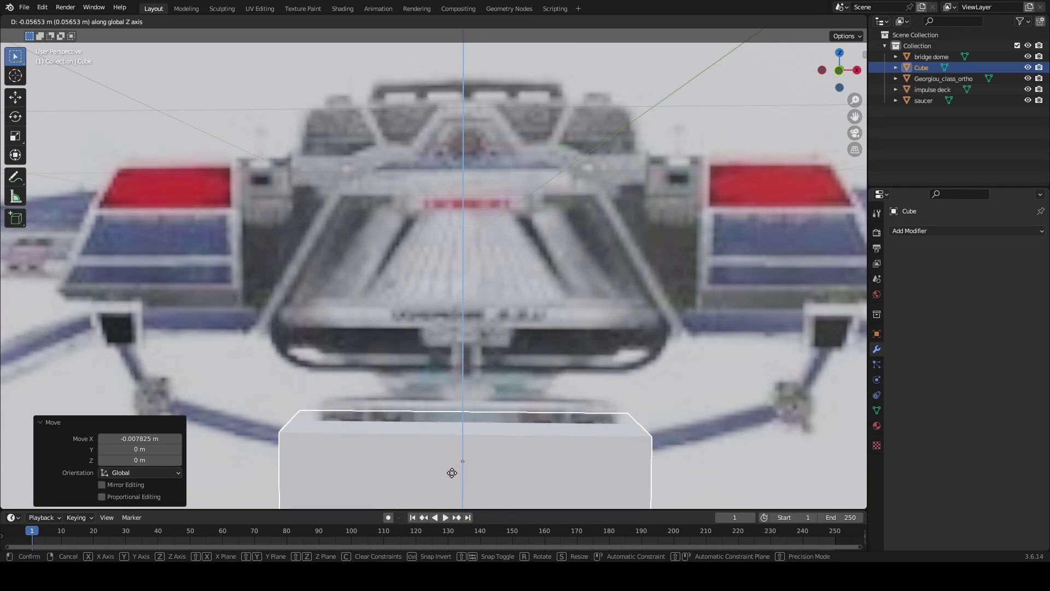
click(480, 323)
- Move the block 0.016111 m along Y behind the reference sheet and return to front orthographic view
middle_drag(480, 324, 389, 390)
key(g)
key(y)
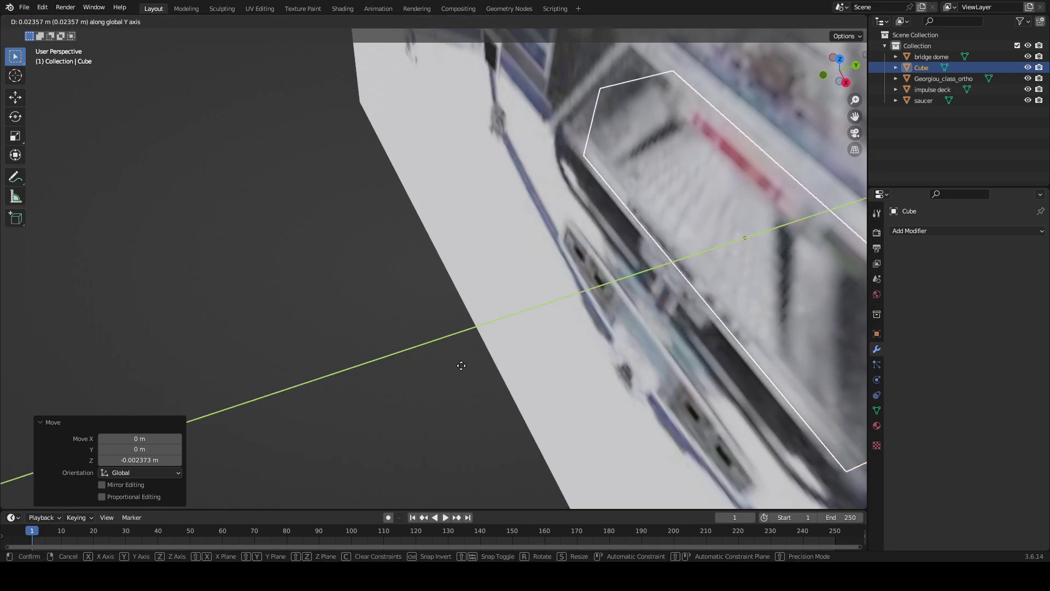
click(438, 368)
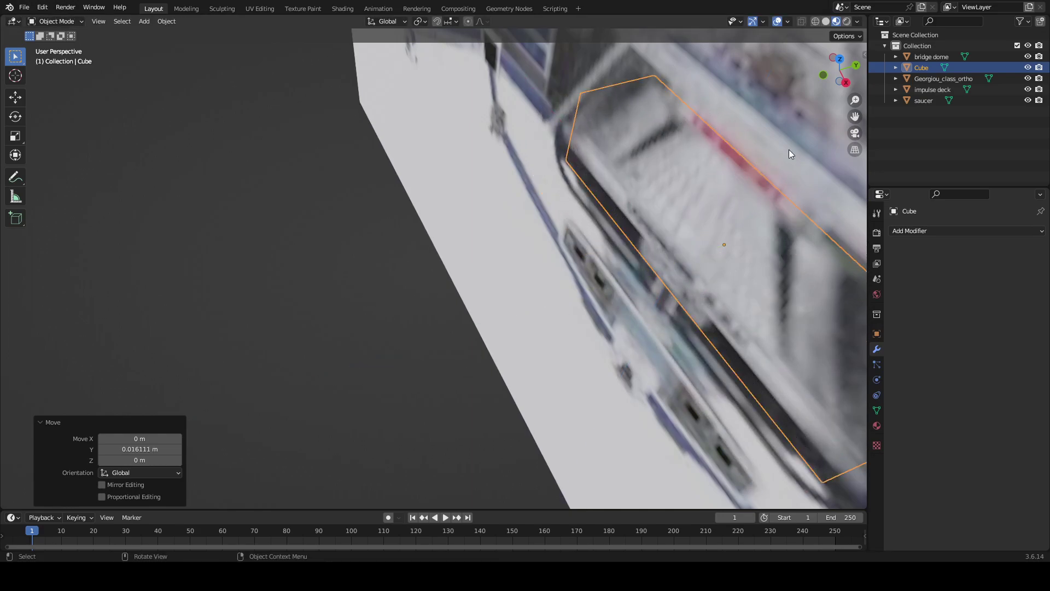
click(824, 76)
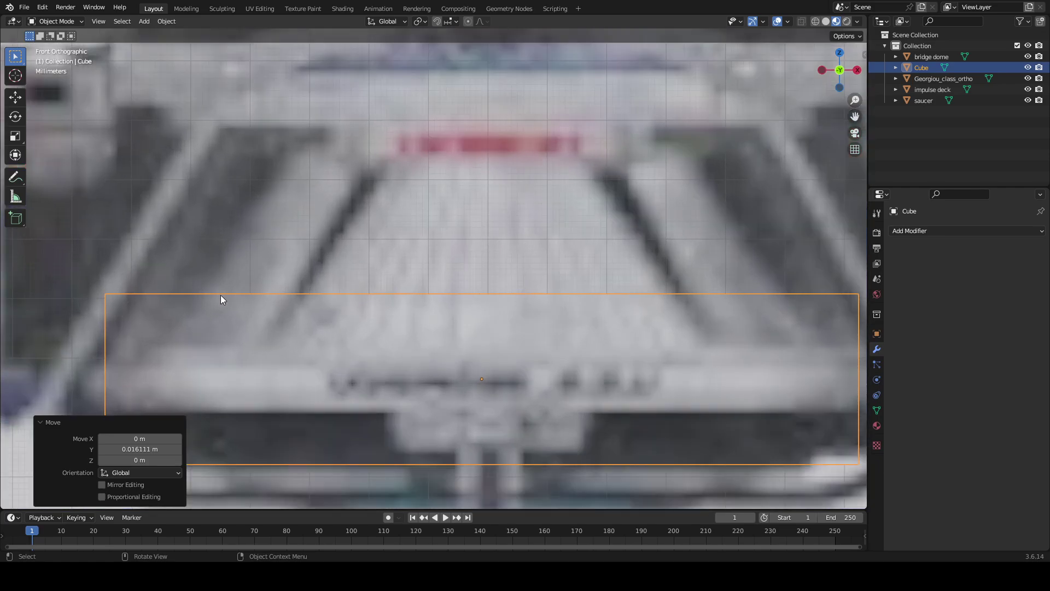
- Examine the aft hull section in the reference's underside view and compare it with the block in the aft view
scroll(221, 296, down, 3)
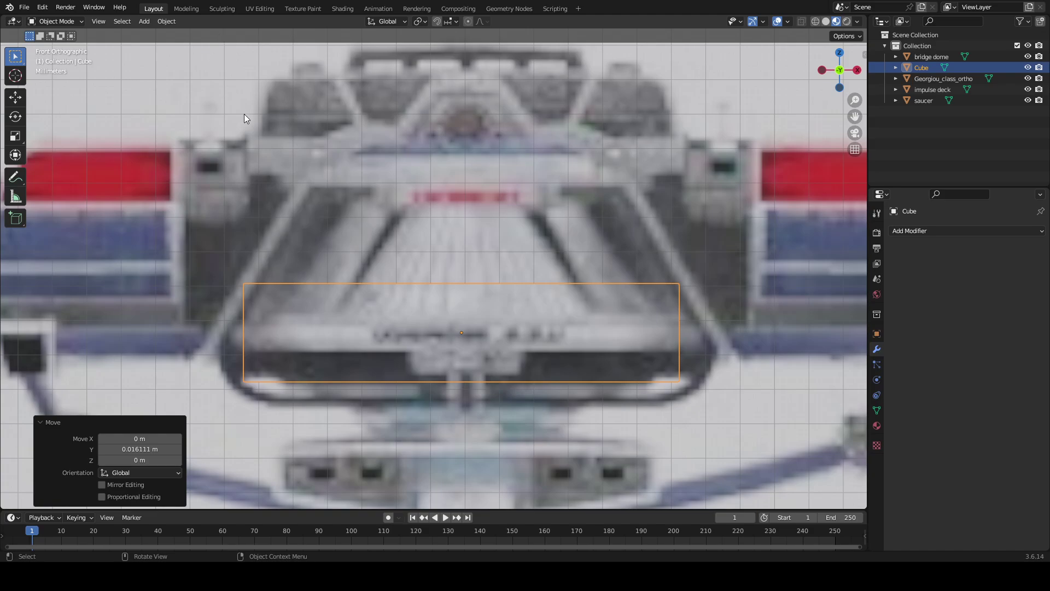
scroll(244, 114, down, 10)
shift+middle_drag(477, 201, 183, 245)
scroll(299, 256, up, 5)
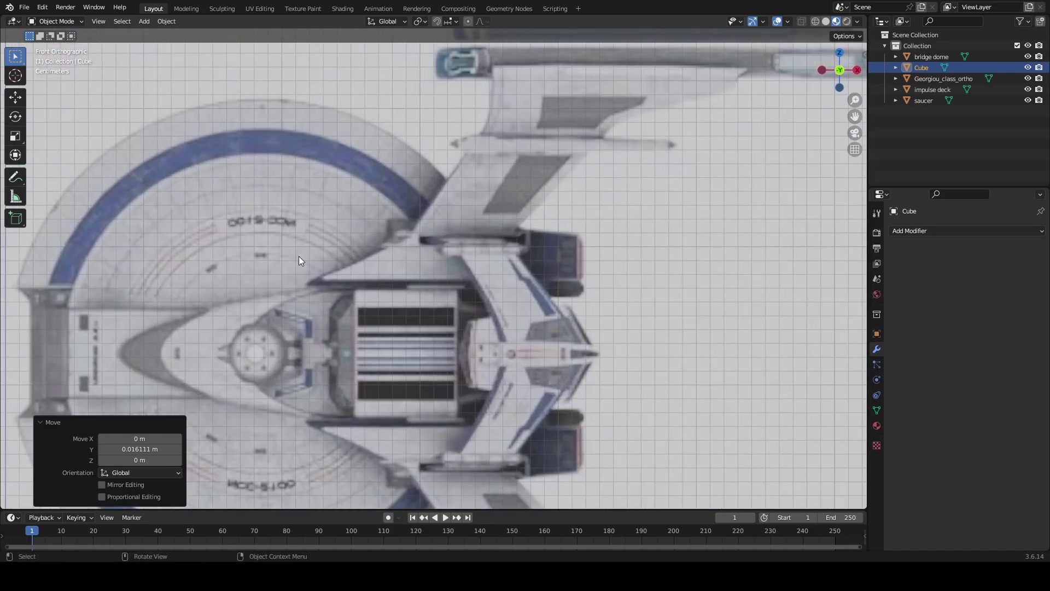
shift+middle_drag(455, 320, 396, 219)
scroll(396, 219, up, 3)
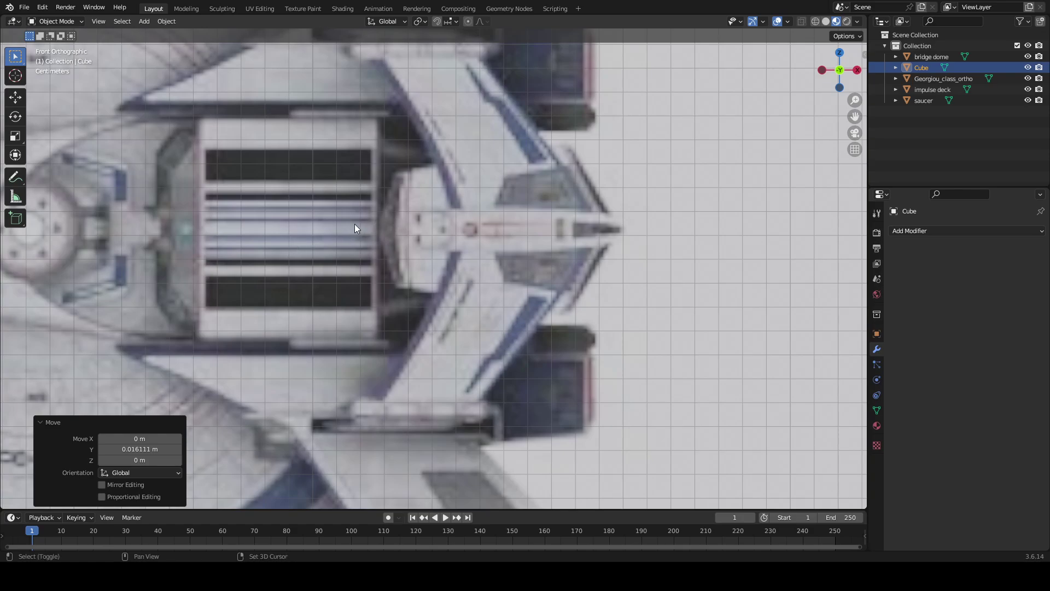
shift+middle_drag(355, 224, 515, 268)
scroll(545, 203, up, 2)
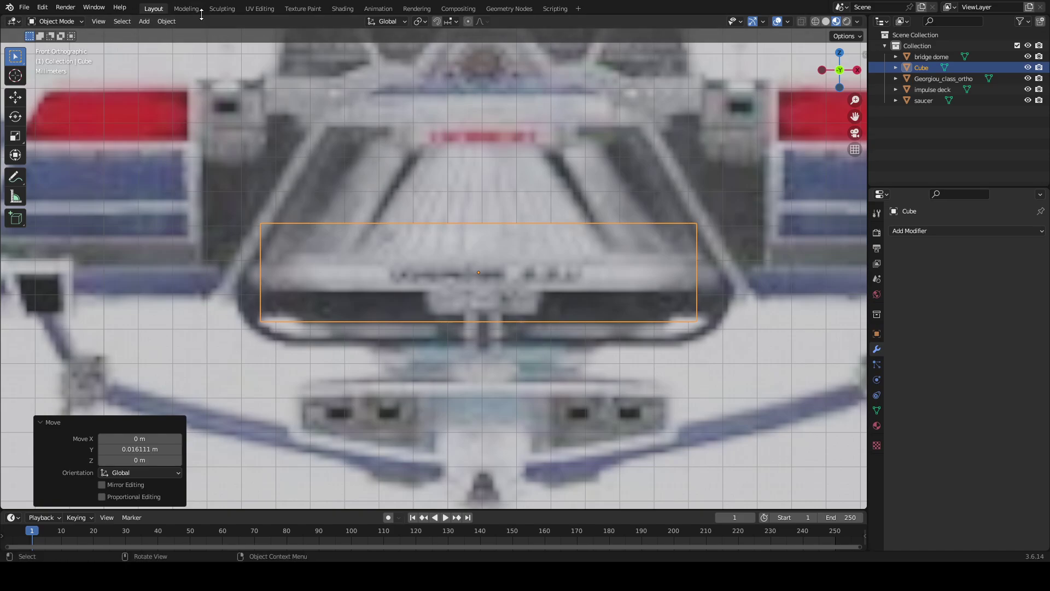
- Switch to the Modeling workspace to edit the cube's mesh over the reference's aft view
click(186, 8)
scroll(342, 123, down, 2)
shift+middle_drag(300, 196, 708, 542)
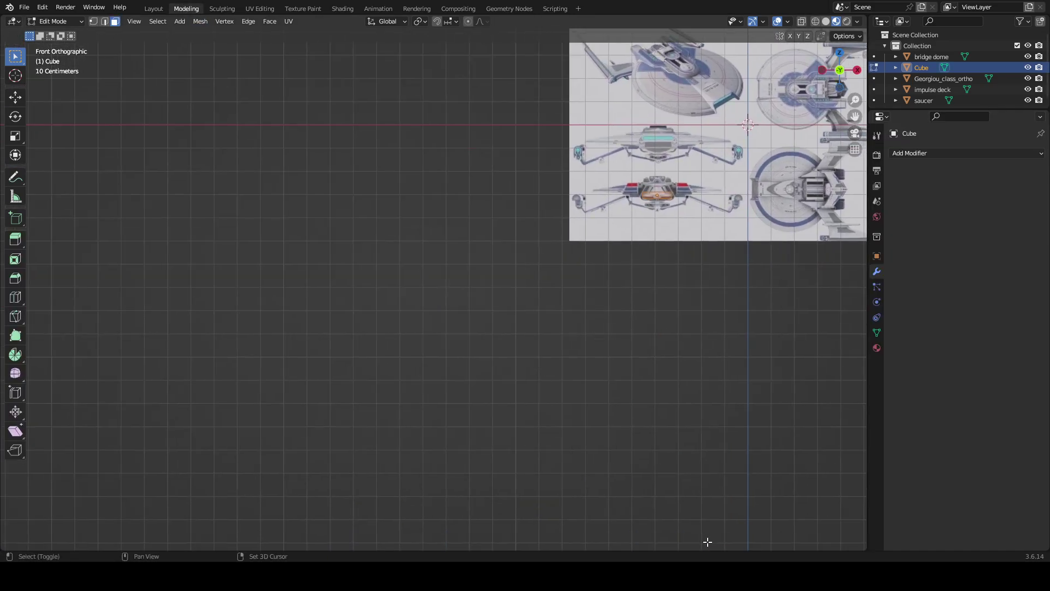
shift+middle_drag(670, 65, 472, 59)
scroll(389, 231, up, 5)
scroll(440, 197, up, 8)
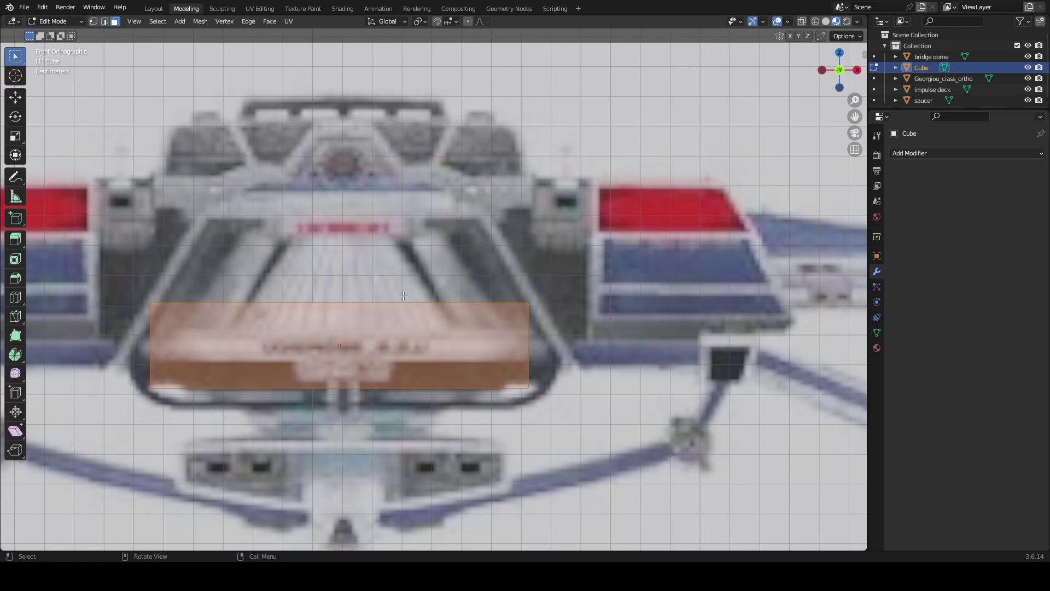
scroll(404, 296, down, 2)
scroll(403, 296, up, 3)
shift+middle_drag(403, 296, 464, 268)
middle_drag(428, 298, 333, 316)
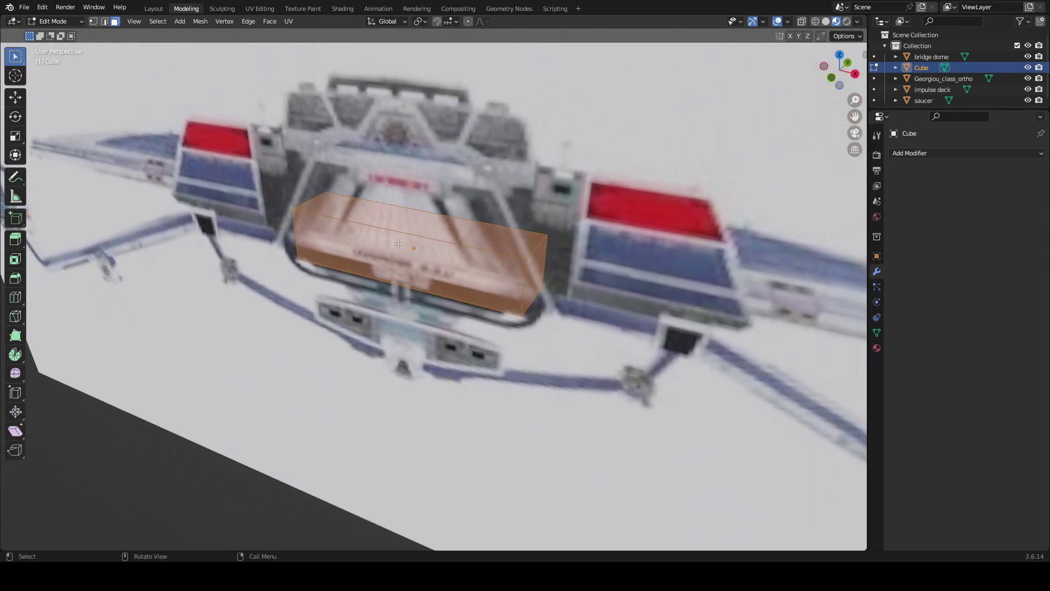
- Select only the block's top face and raise it about 0.03 m along Z to the top of the sloped hull panel
key(alt+a)
click(428, 217)
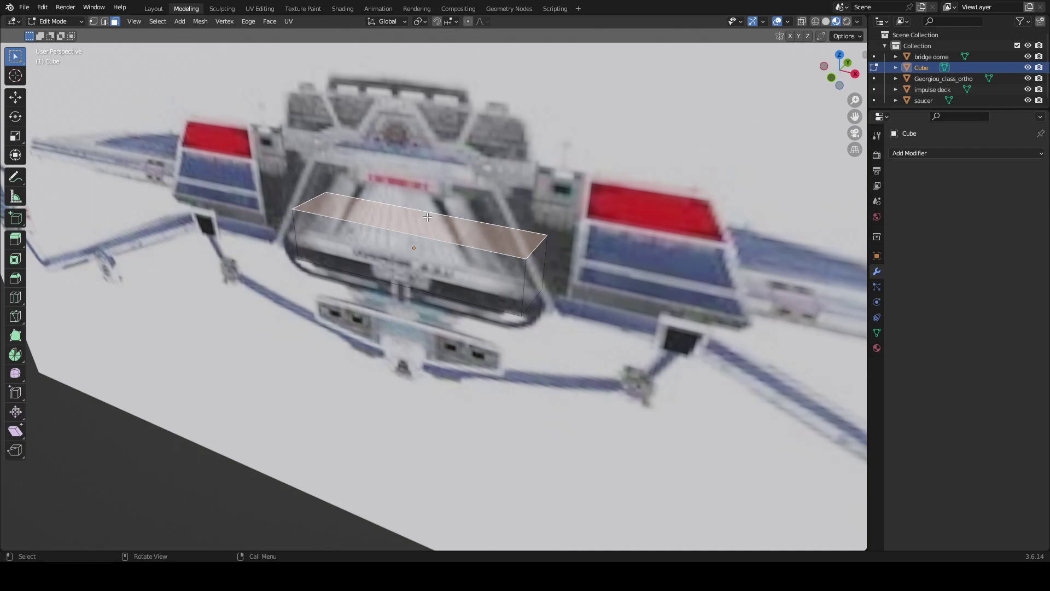
click(832, 77)
shift+middle_drag(448, 159, 731, 158)
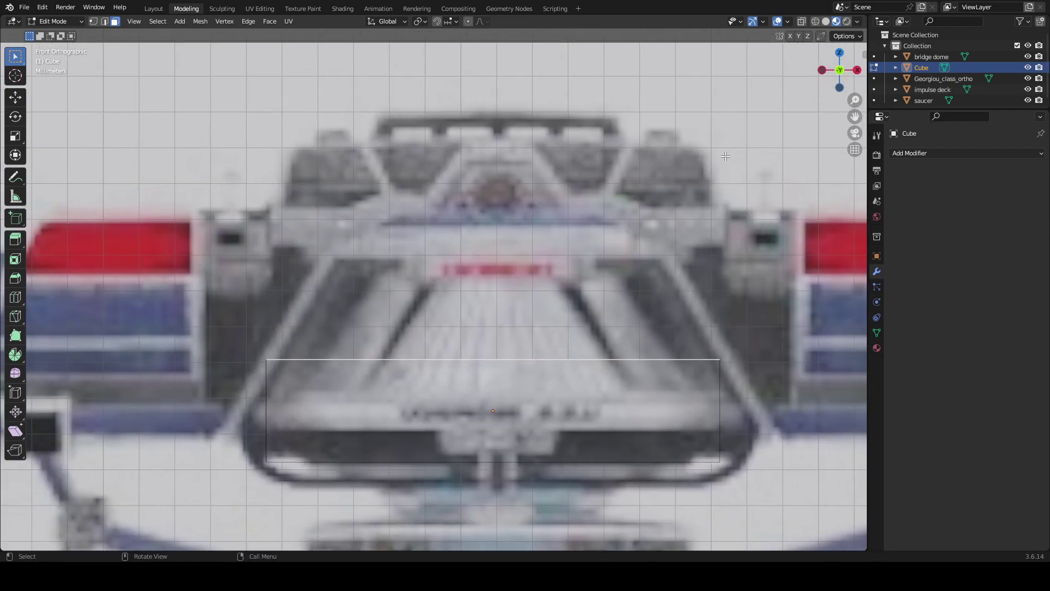
key(g)
key(z)
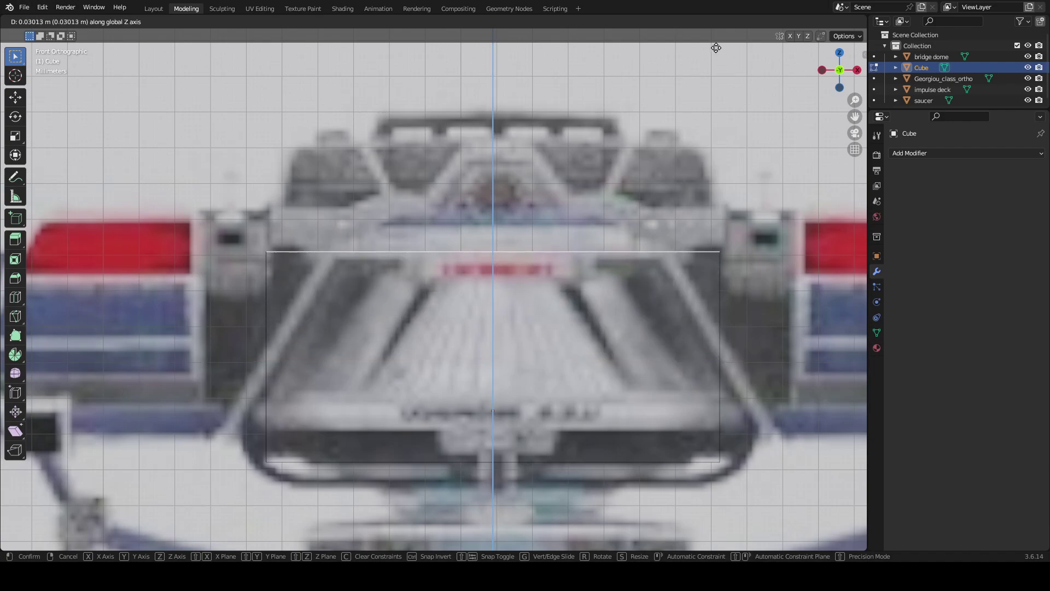
click(715, 53)
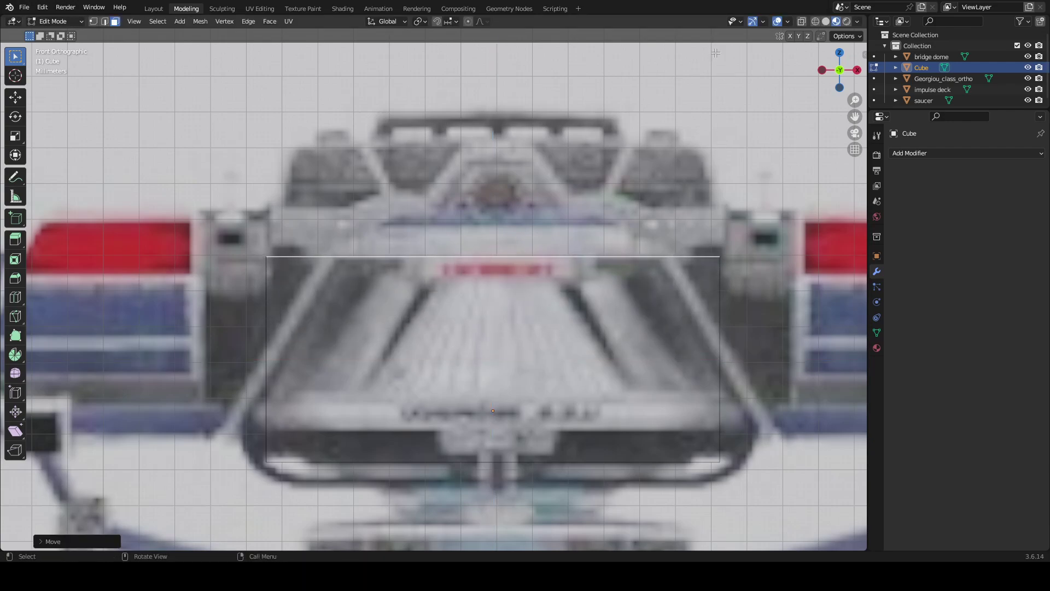
- Narrow the top face along X to about half its width and raise it along Z to the upper superstructure
key(s)
key(z)
key(x)
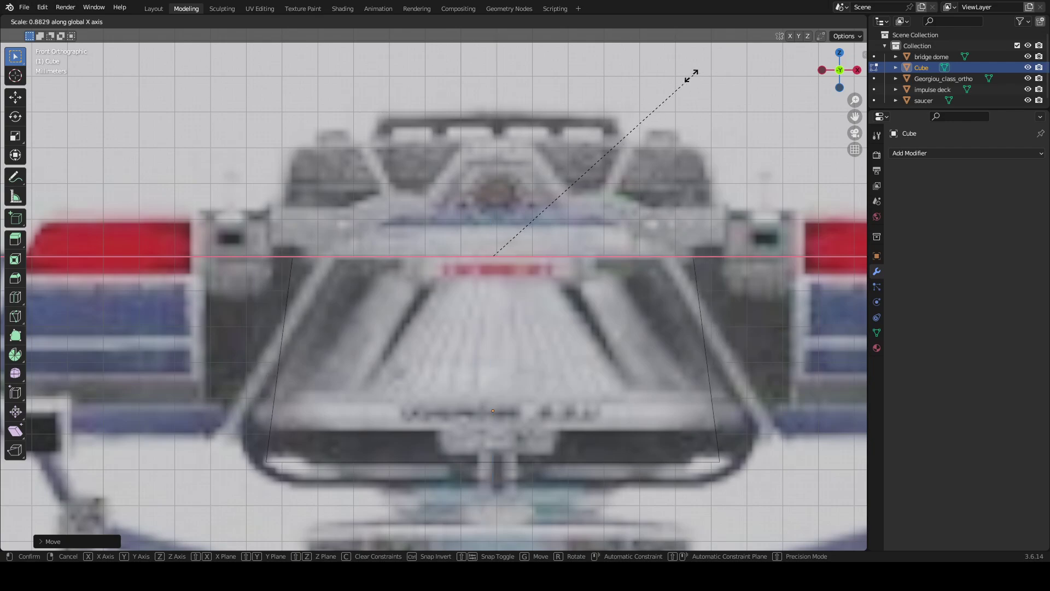
click(585, 142)
key(g)
key(z)
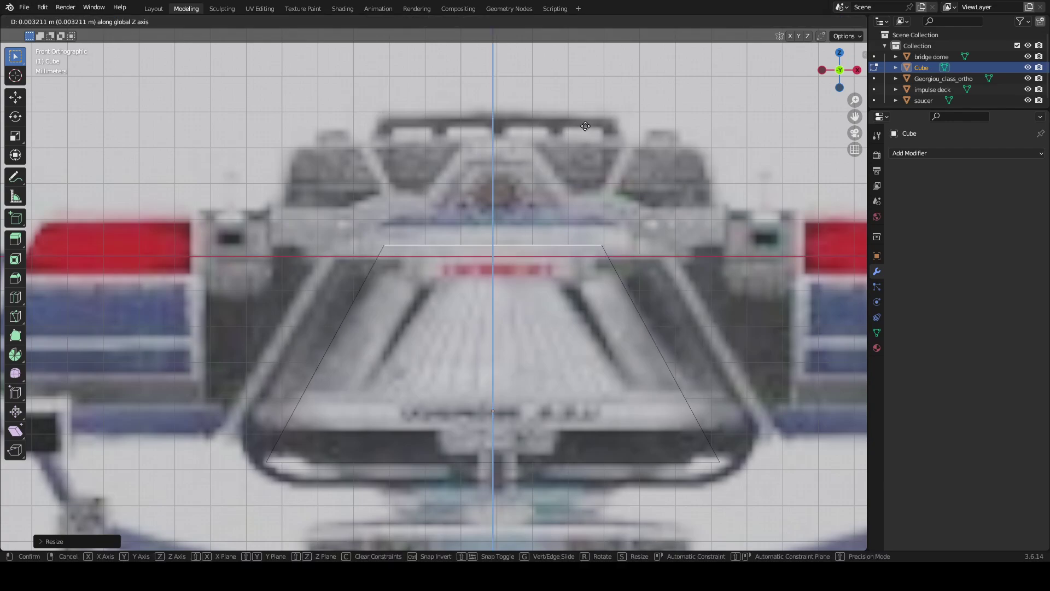
click(579, 44)
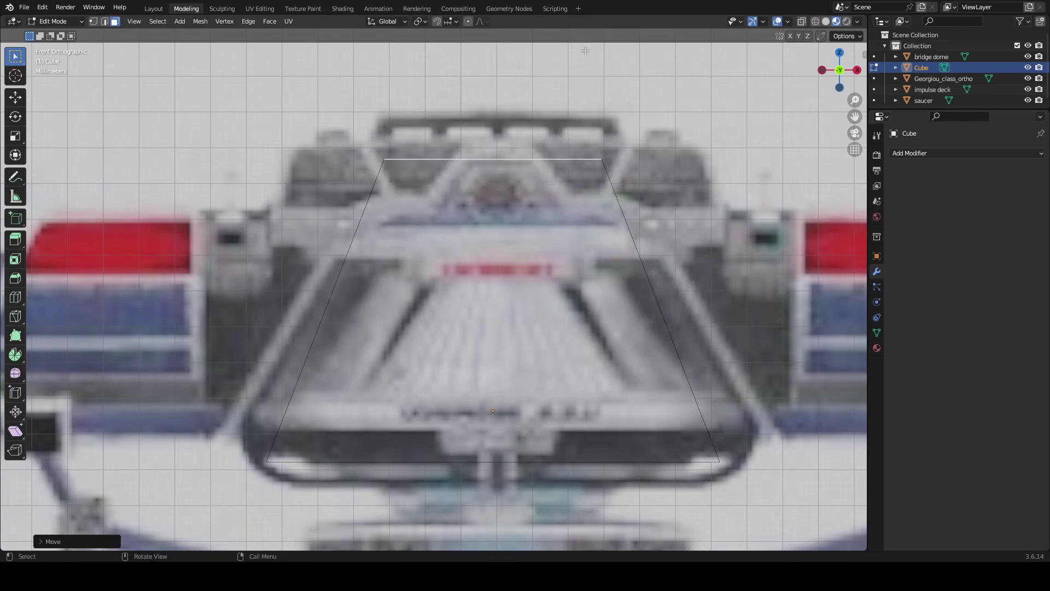
- Widen the top face along X by about 1.4 and lower it along Z to just above the red lettering
key(s)
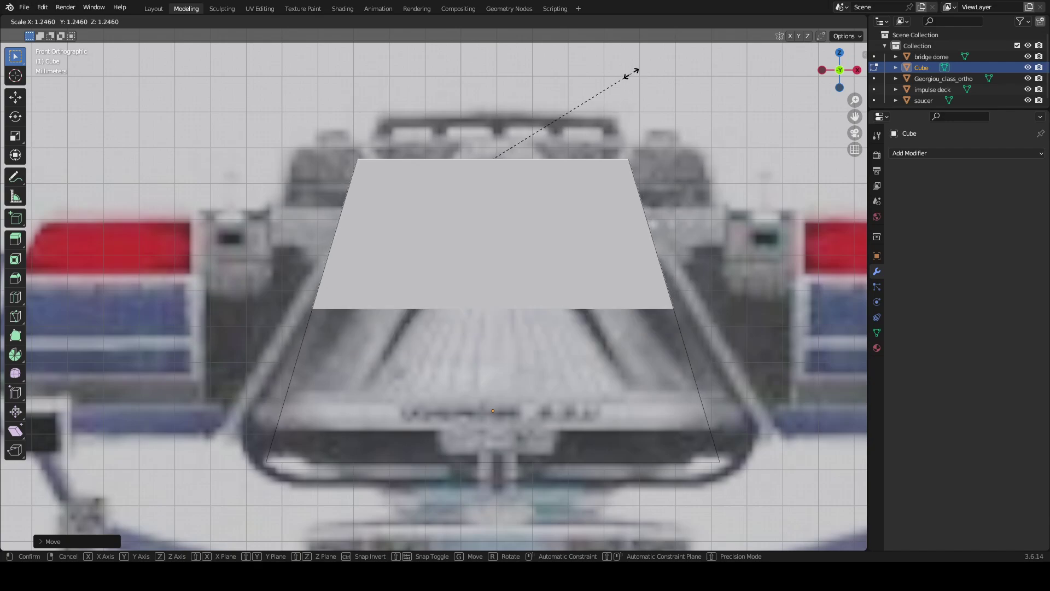
key(x)
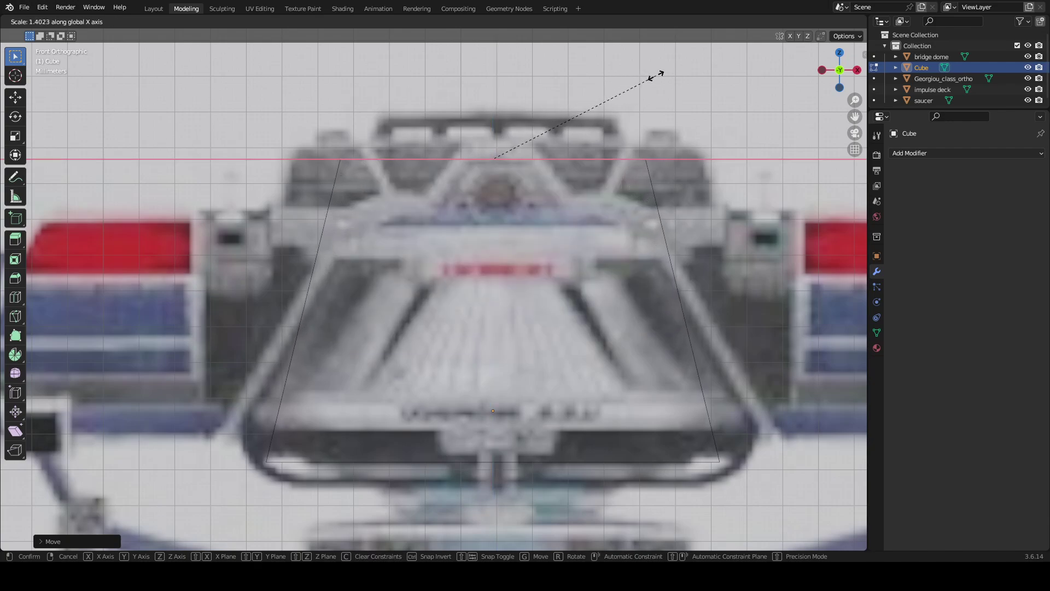
click(661, 75)
key(g)
key(z)
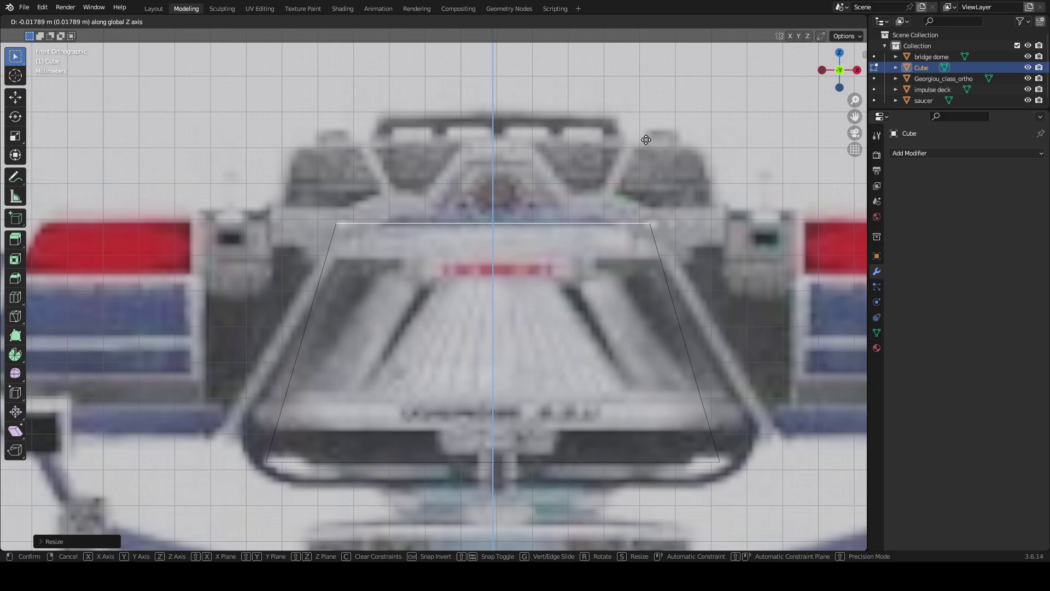
click(640, 153)
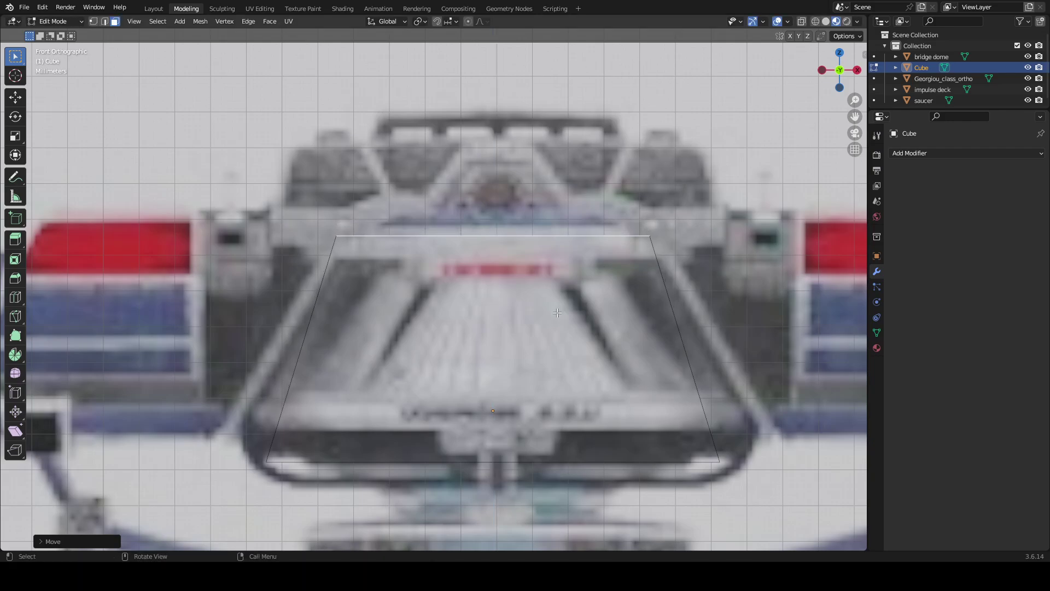
- Select the block's bottom face and raise it about 0.0012 m along Z in the front view
scroll(558, 314, down, 4)
middle_drag(558, 313, 849, 115)
scroll(557, 286, down, 5)
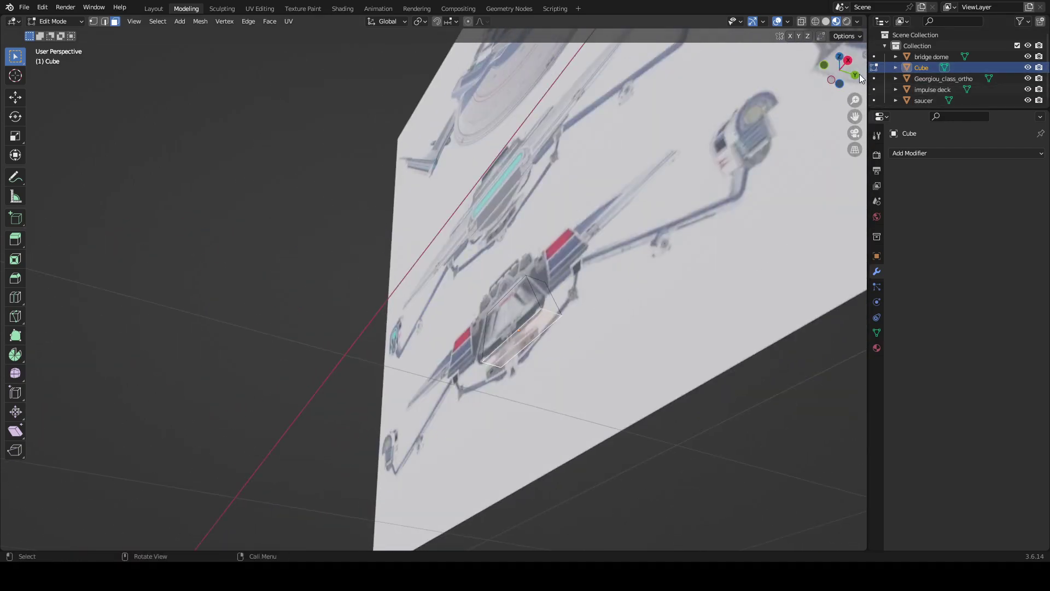
click(826, 67)
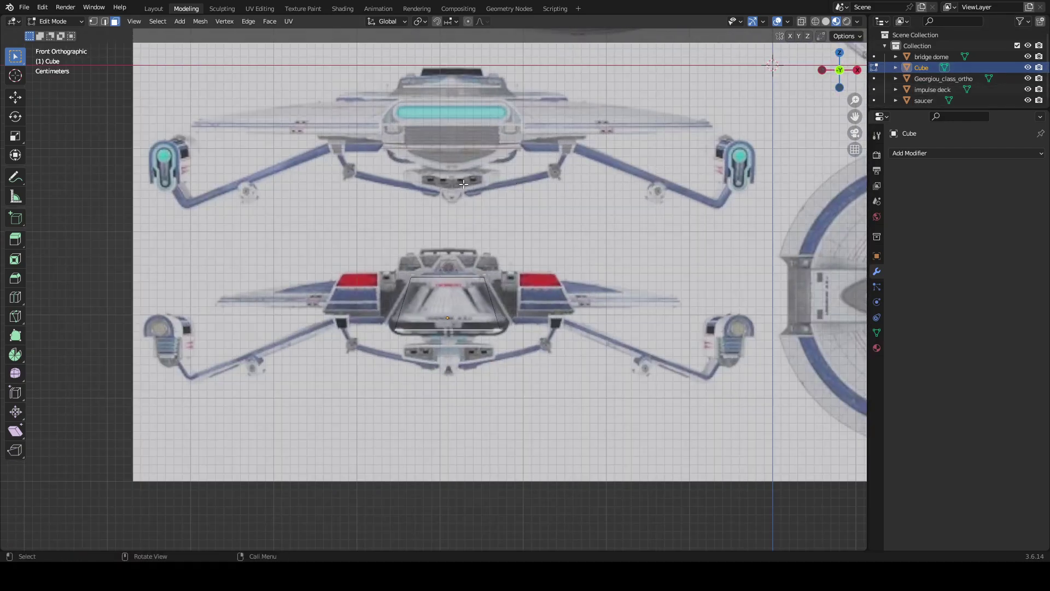
scroll(558, 188, up, 3)
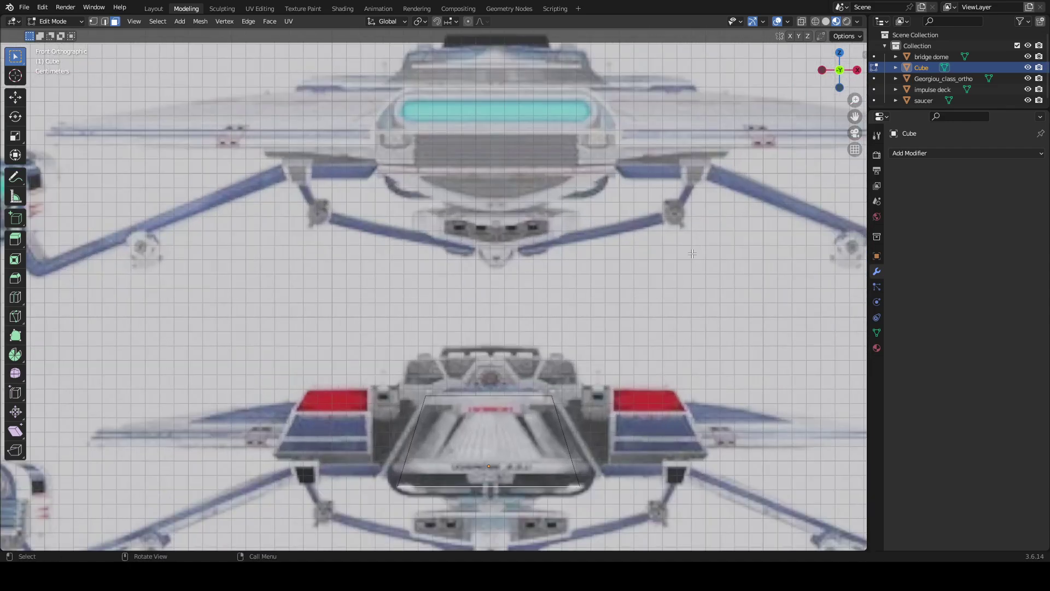
shift+middle_drag(700, 232, 673, 123)
scroll(582, 158, up, 4)
shift+middle_drag(582, 157, 611, 201)
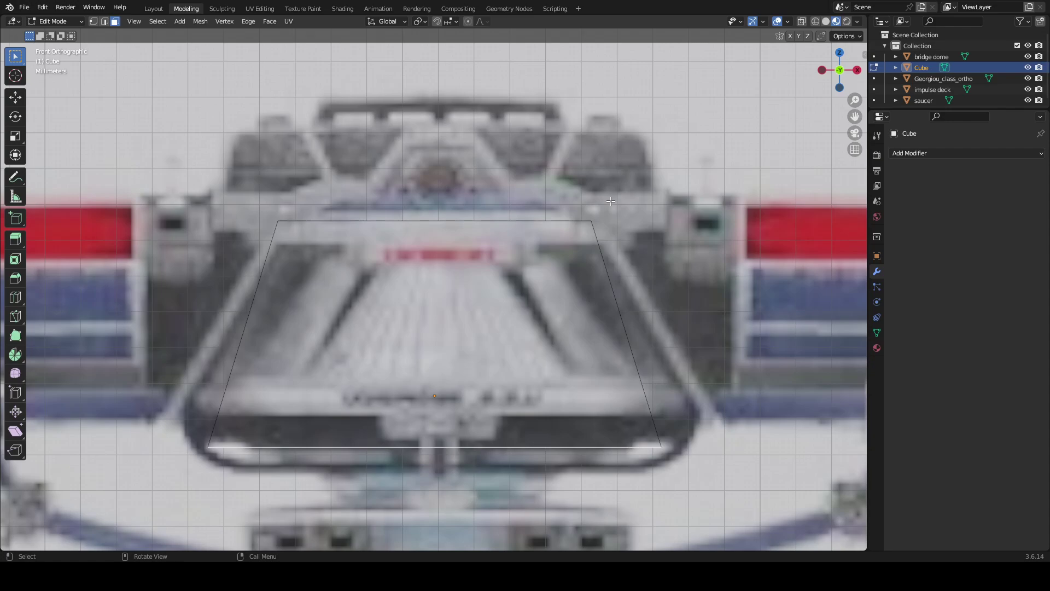
key(g)
key(z)
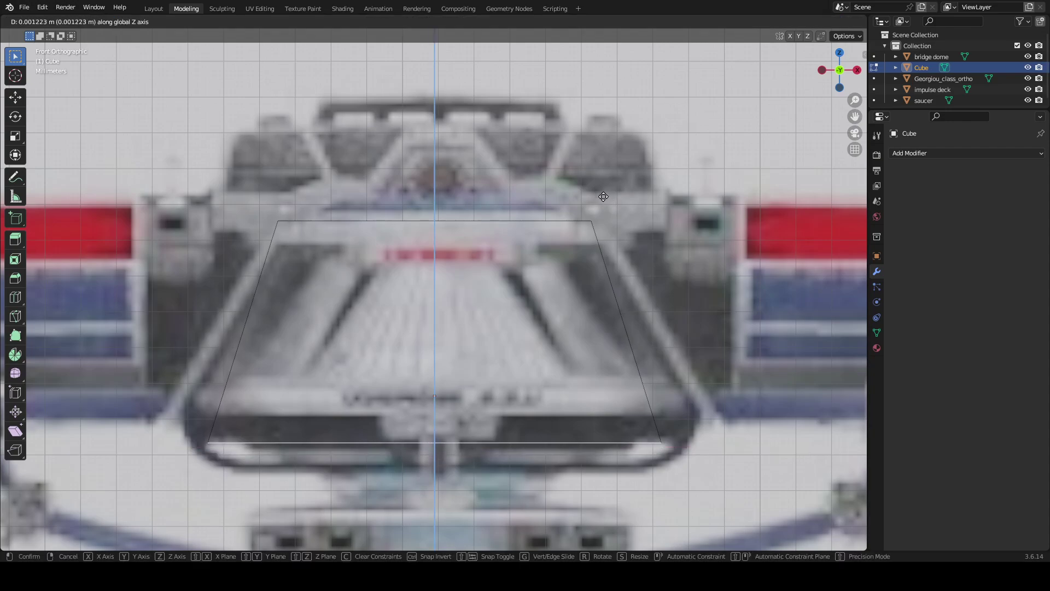
click(603, 196)
key(a)
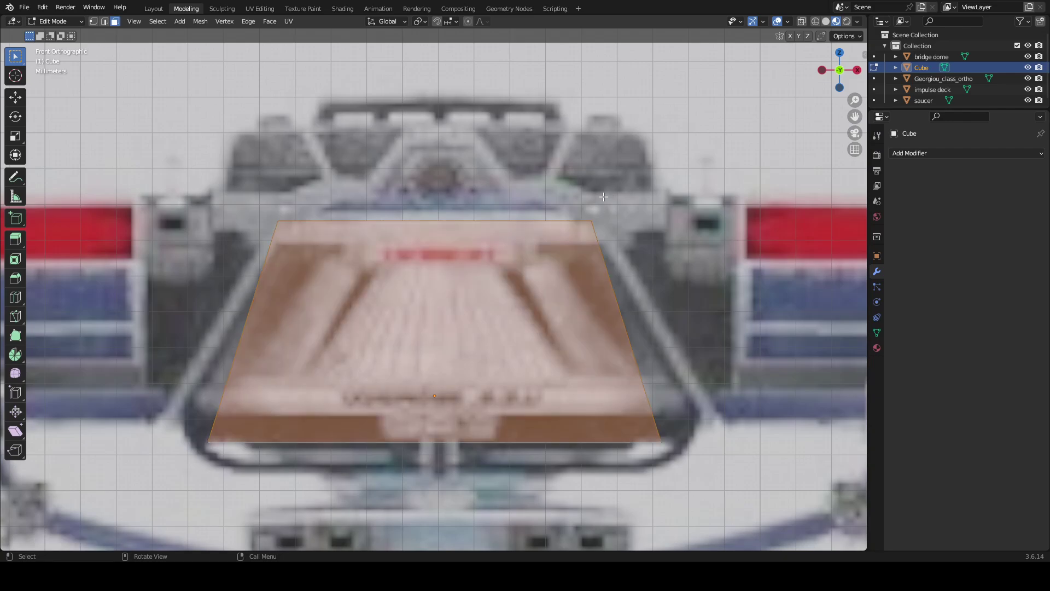
scroll(562, 218, down, 6)
middle_drag(562, 218, 509, 226)
key(alt+a)
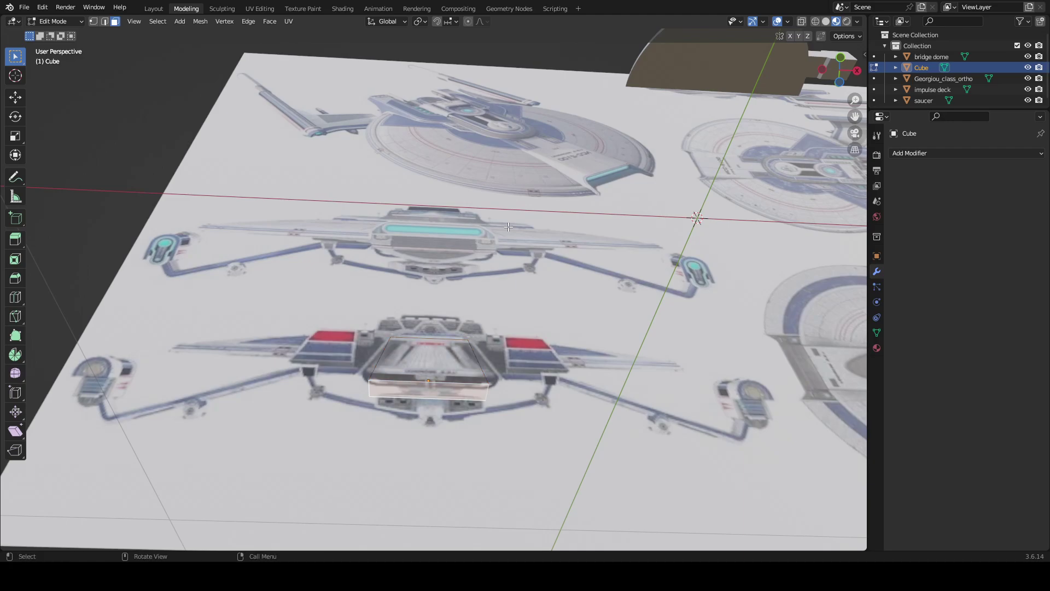
click(841, 59)
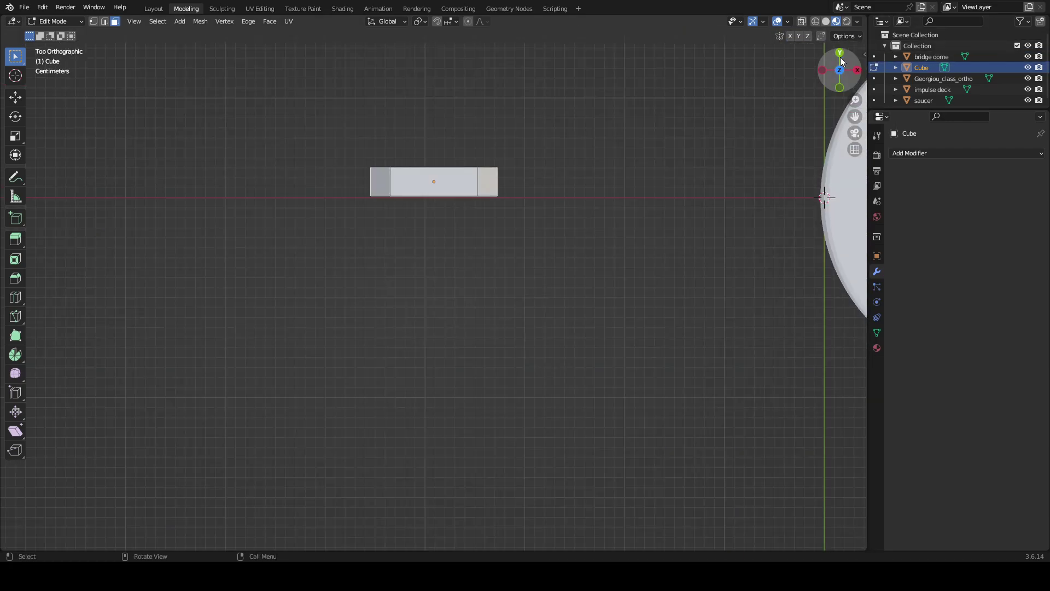
click(841, 60)
click(839, 57)
- Lower the bottom face about 0.0021 m along Z and widen it along X until the block's sides follow the hull's diagonal struts
click(840, 87)
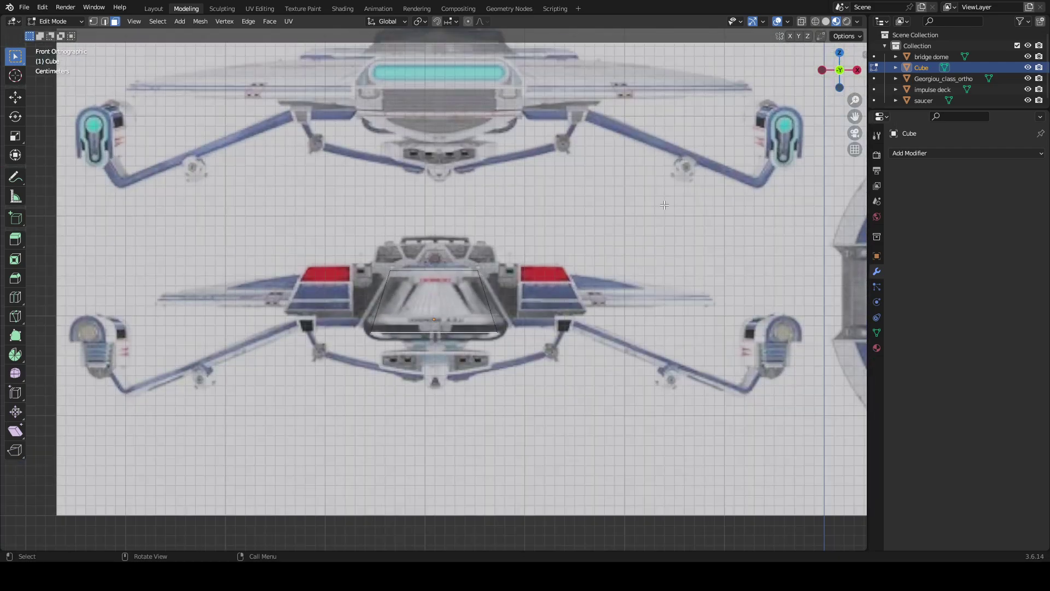
scroll(653, 207, up, 7)
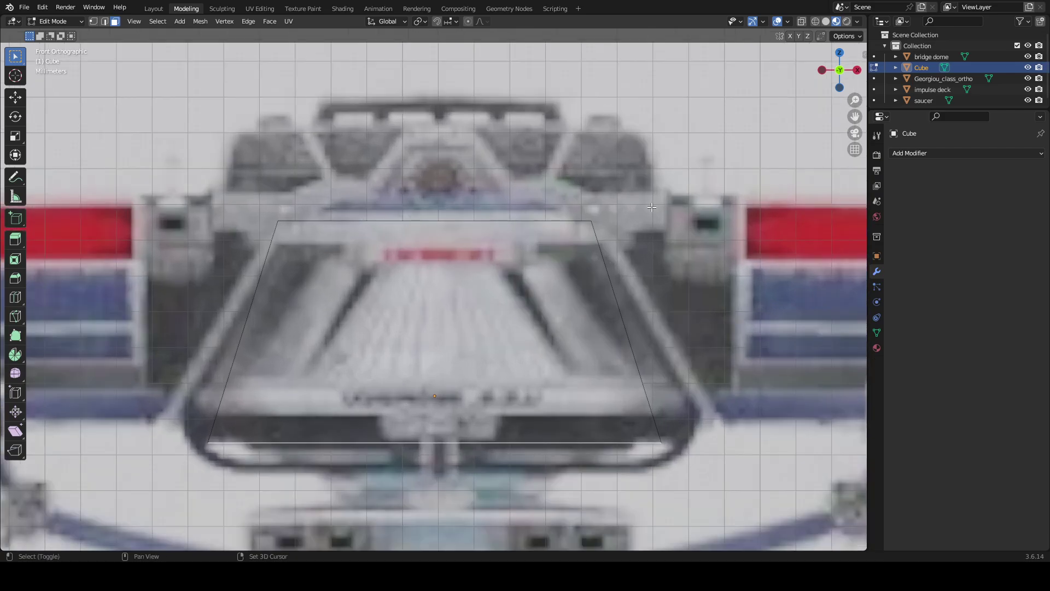
shift+middle_drag(652, 206, 665, 168)
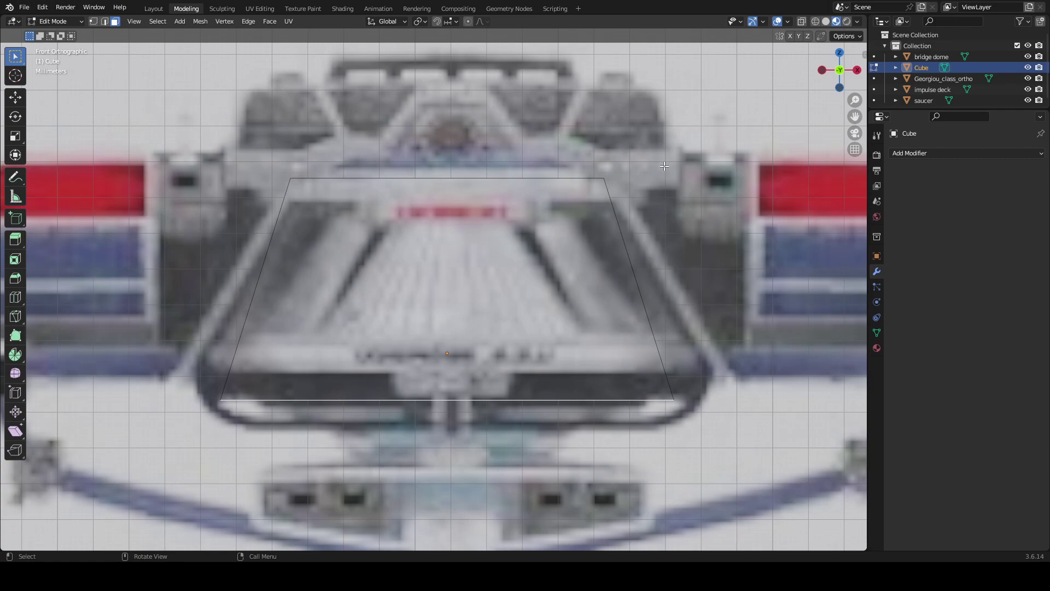
key(g)
key(z)
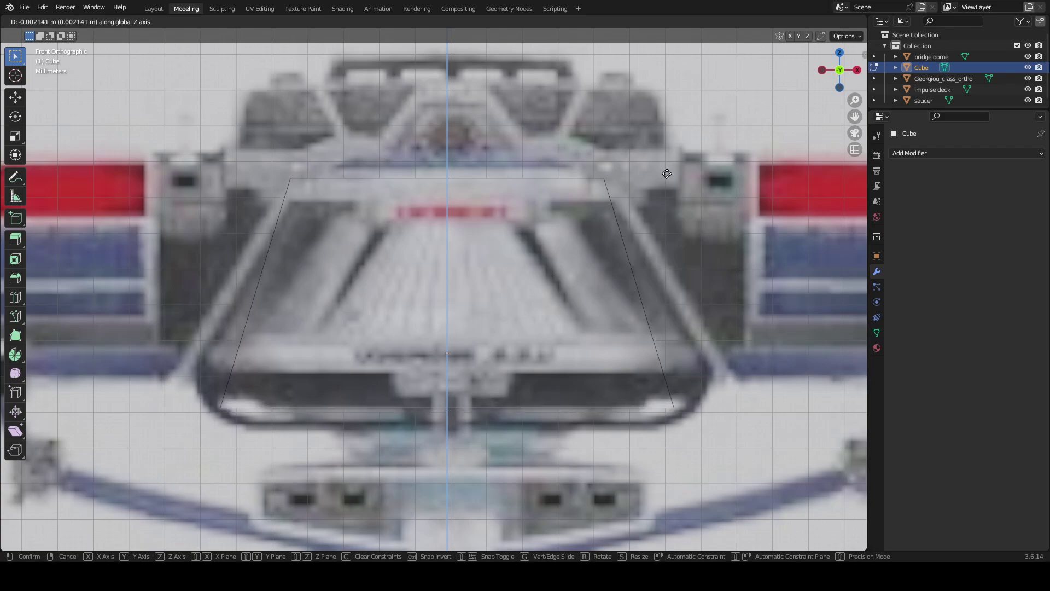
click(667, 173)
key(s)
key(x)
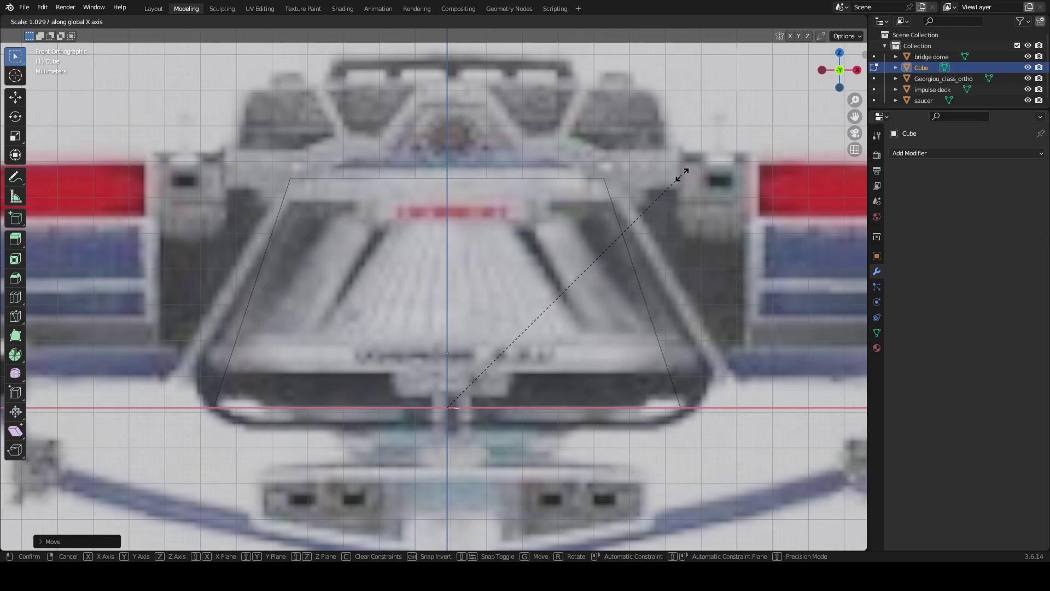
click(771, 177)
scroll(771, 177, down, 5)
middle_drag(655, 206, 648, 236)
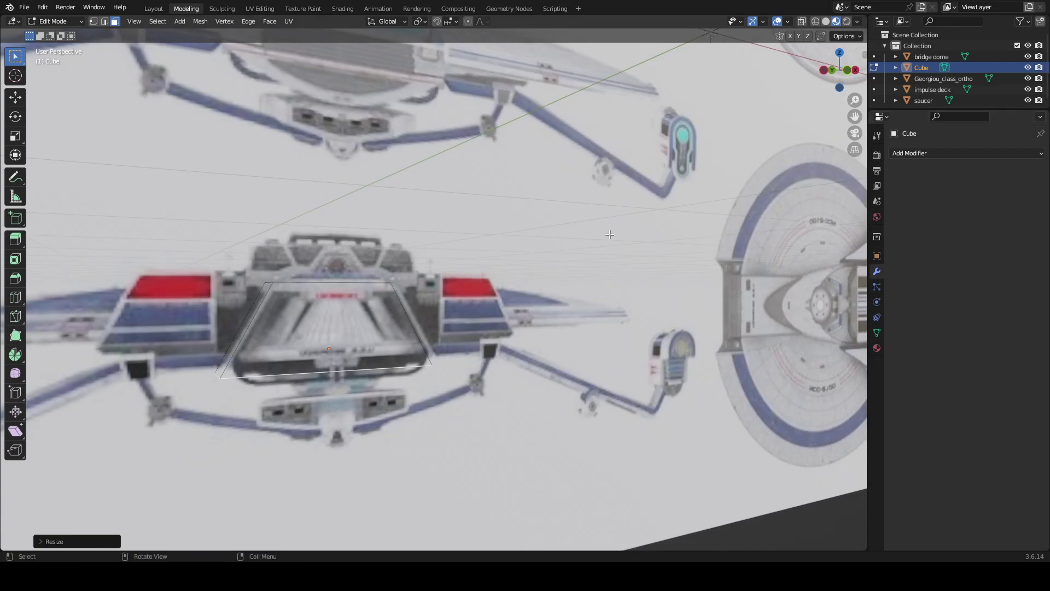